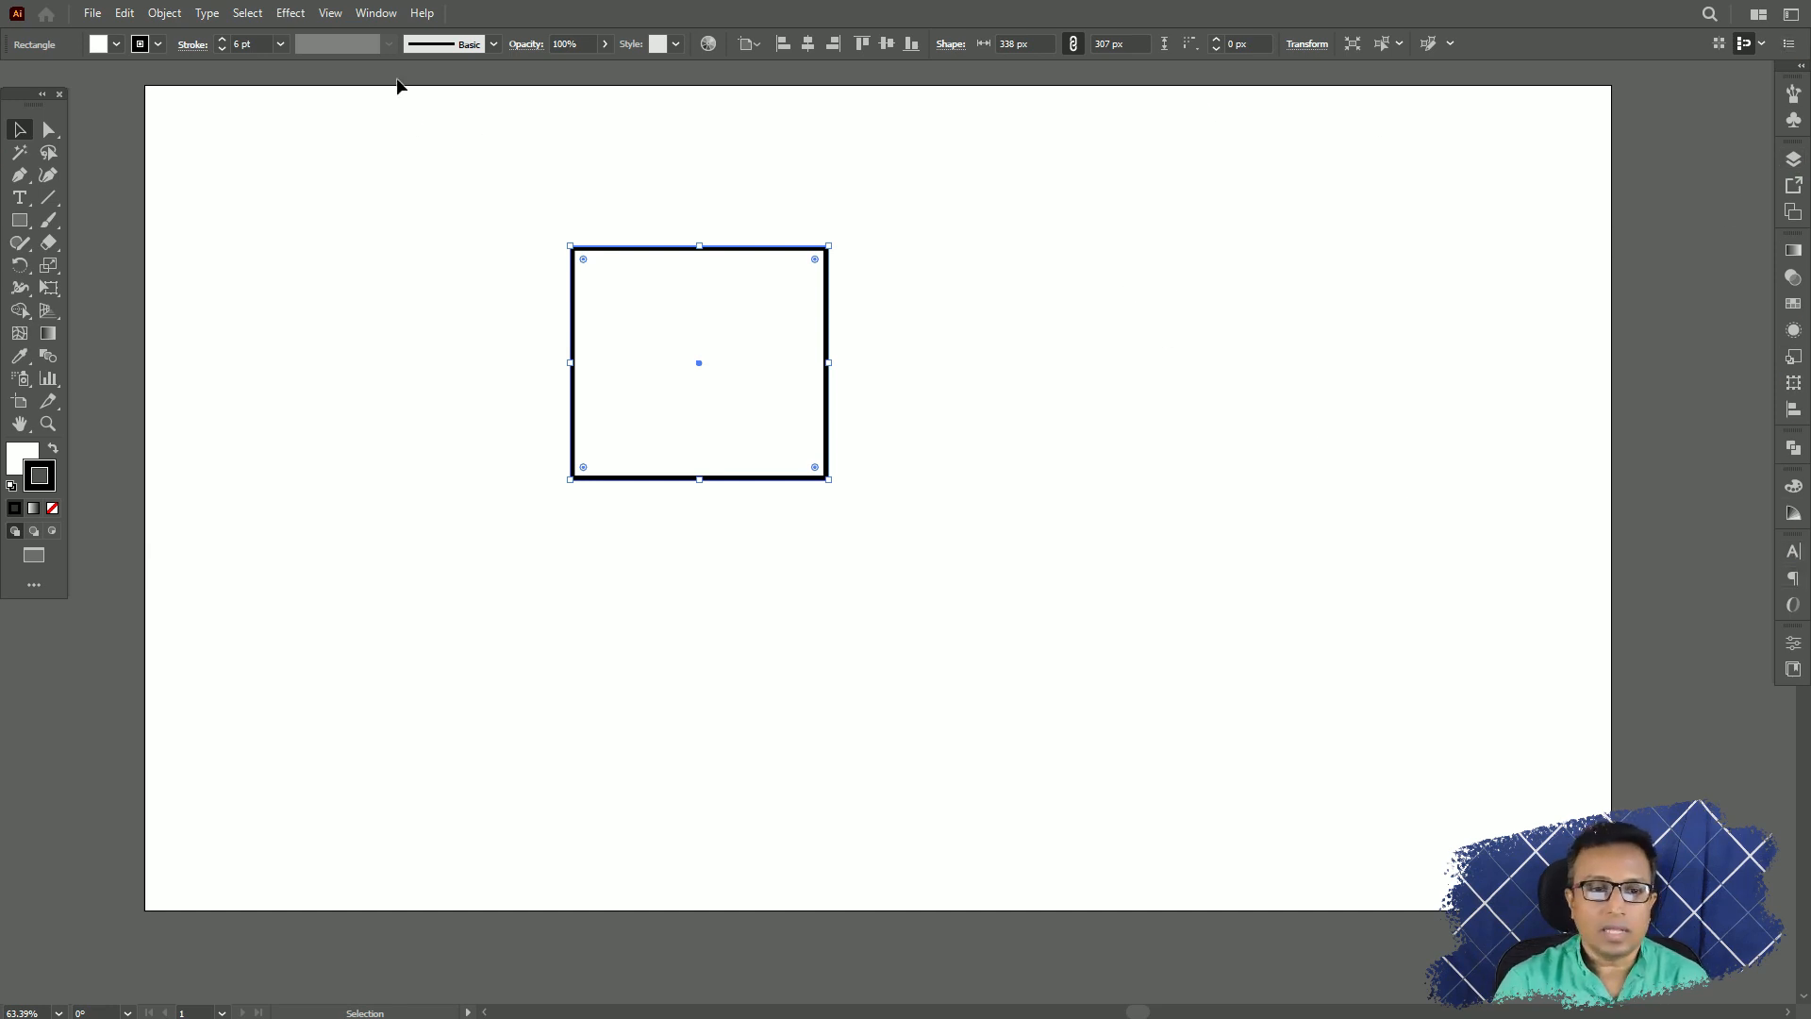
Show the Stroke panel beside the artboard, hide its options and display its full options again.
{"action": "left_click", "coordinate": [376, 13]}
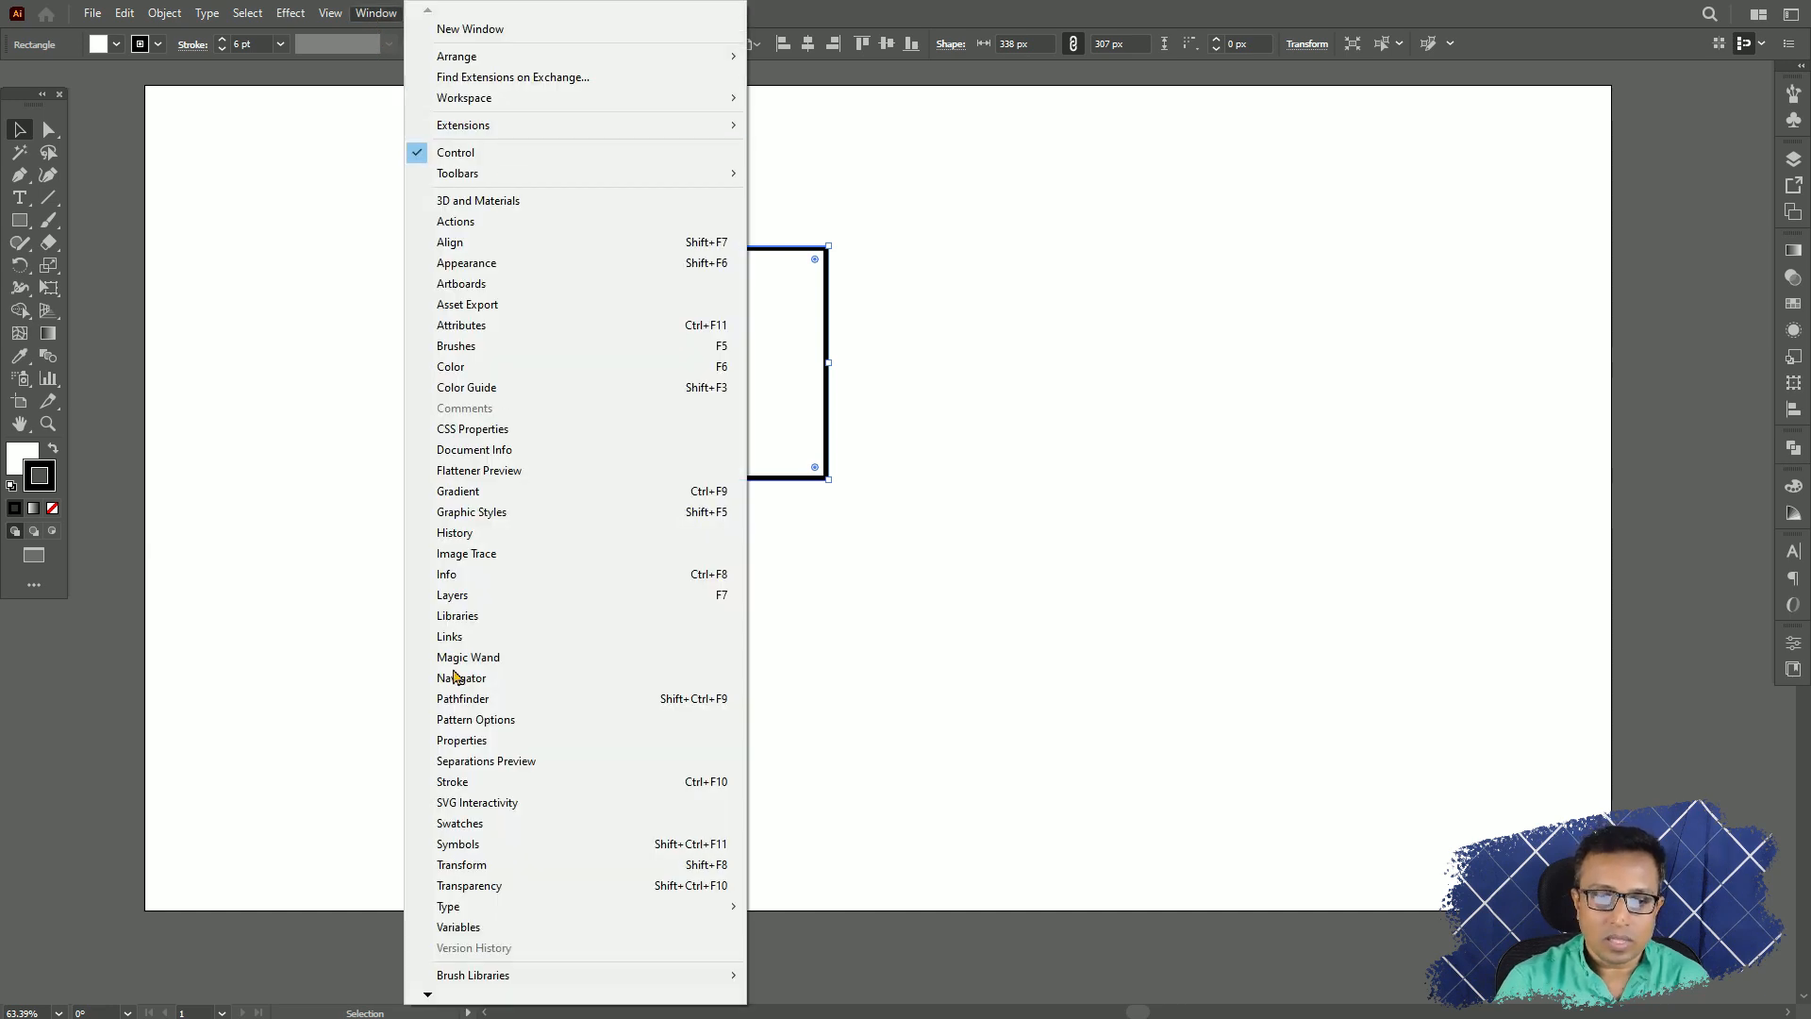
{"action": "left_click", "coordinate": [459, 783]}
{"action": "left_click_drag", "start_coordinate": [1269, 184], "coordinate": [1535, 170]}
{"action": "left_click", "coordinate": [1625, 183]}
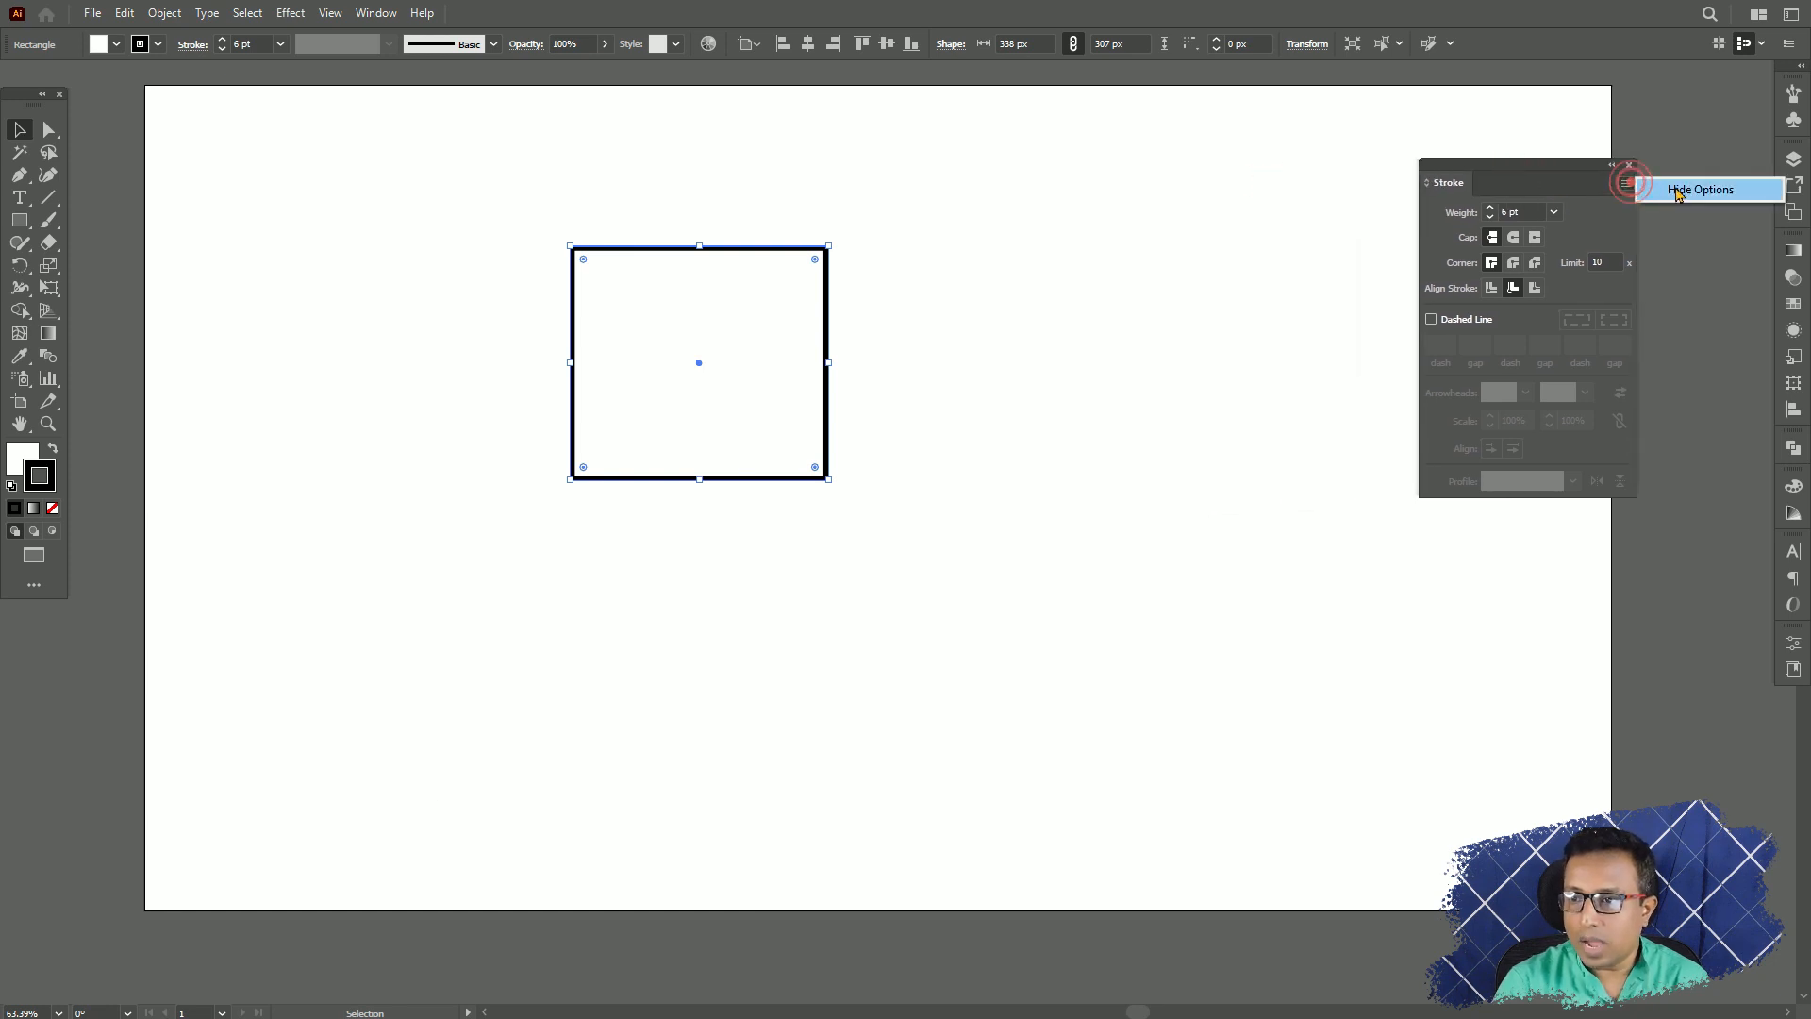
{"action": "left_click", "coordinate": [1675, 186]}
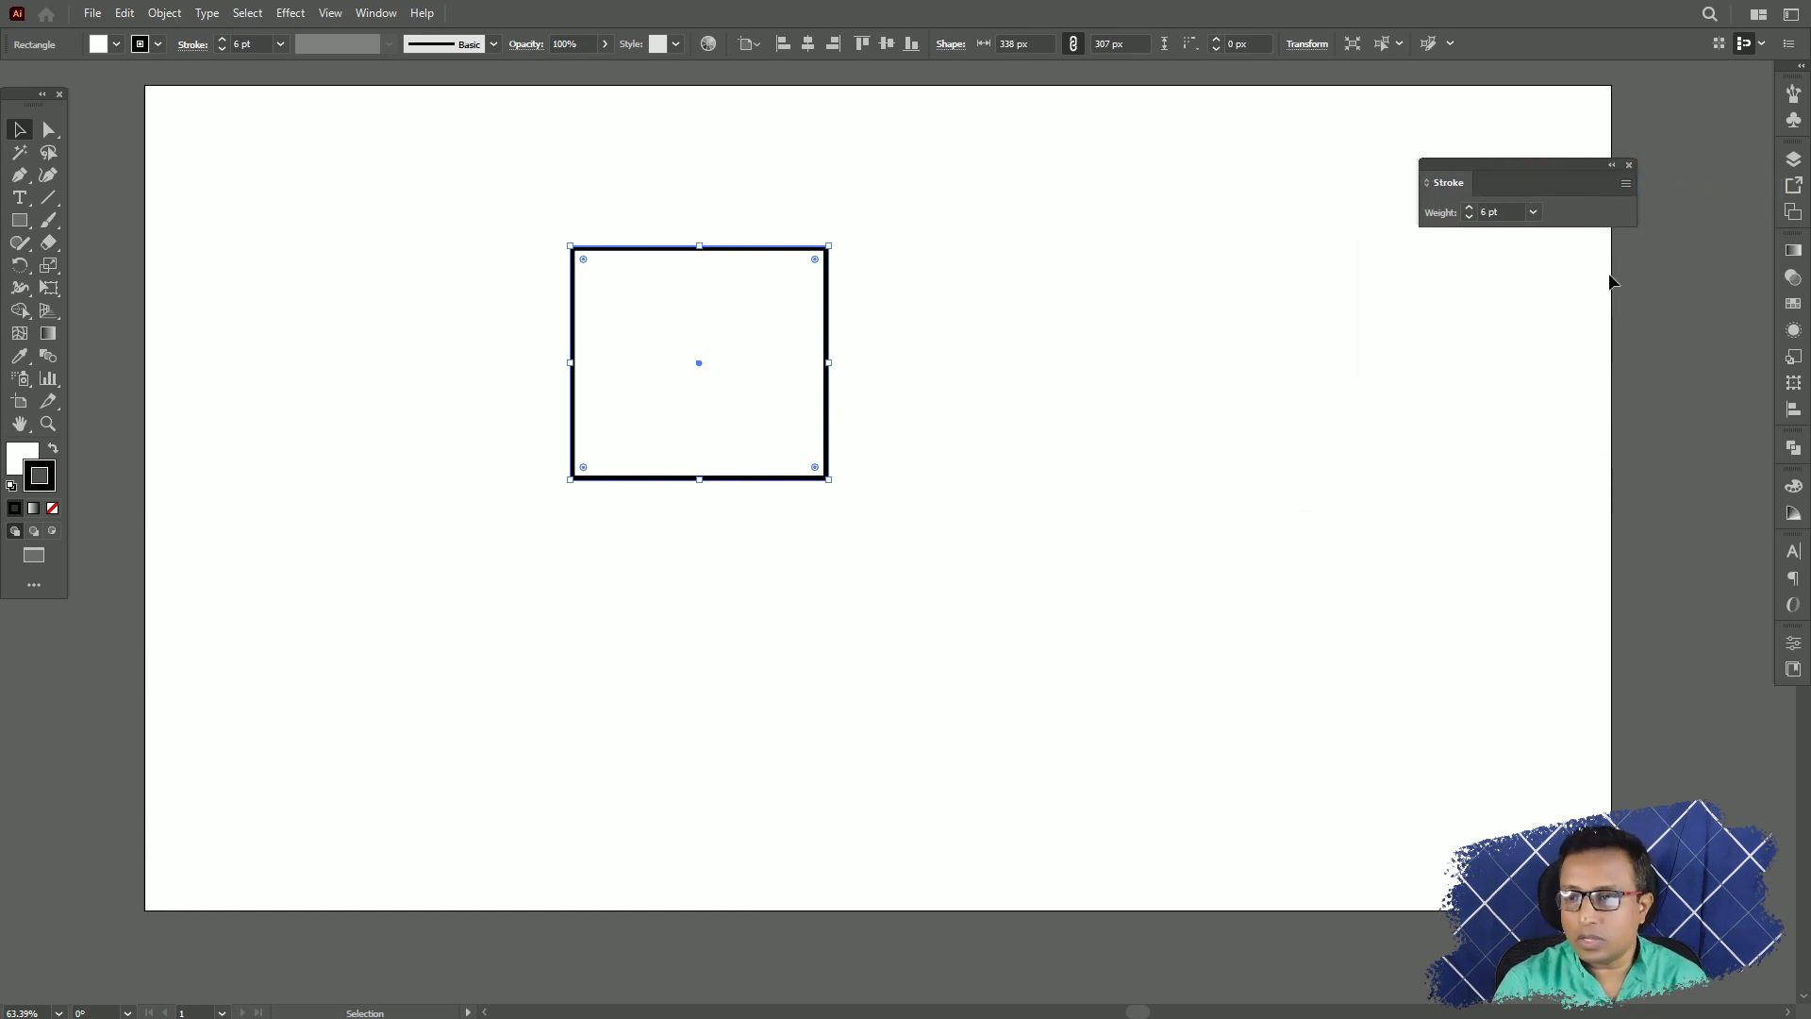
{"action": "left_click", "coordinate": [1626, 185]}
{"action": "left_click", "coordinate": [1692, 192]}
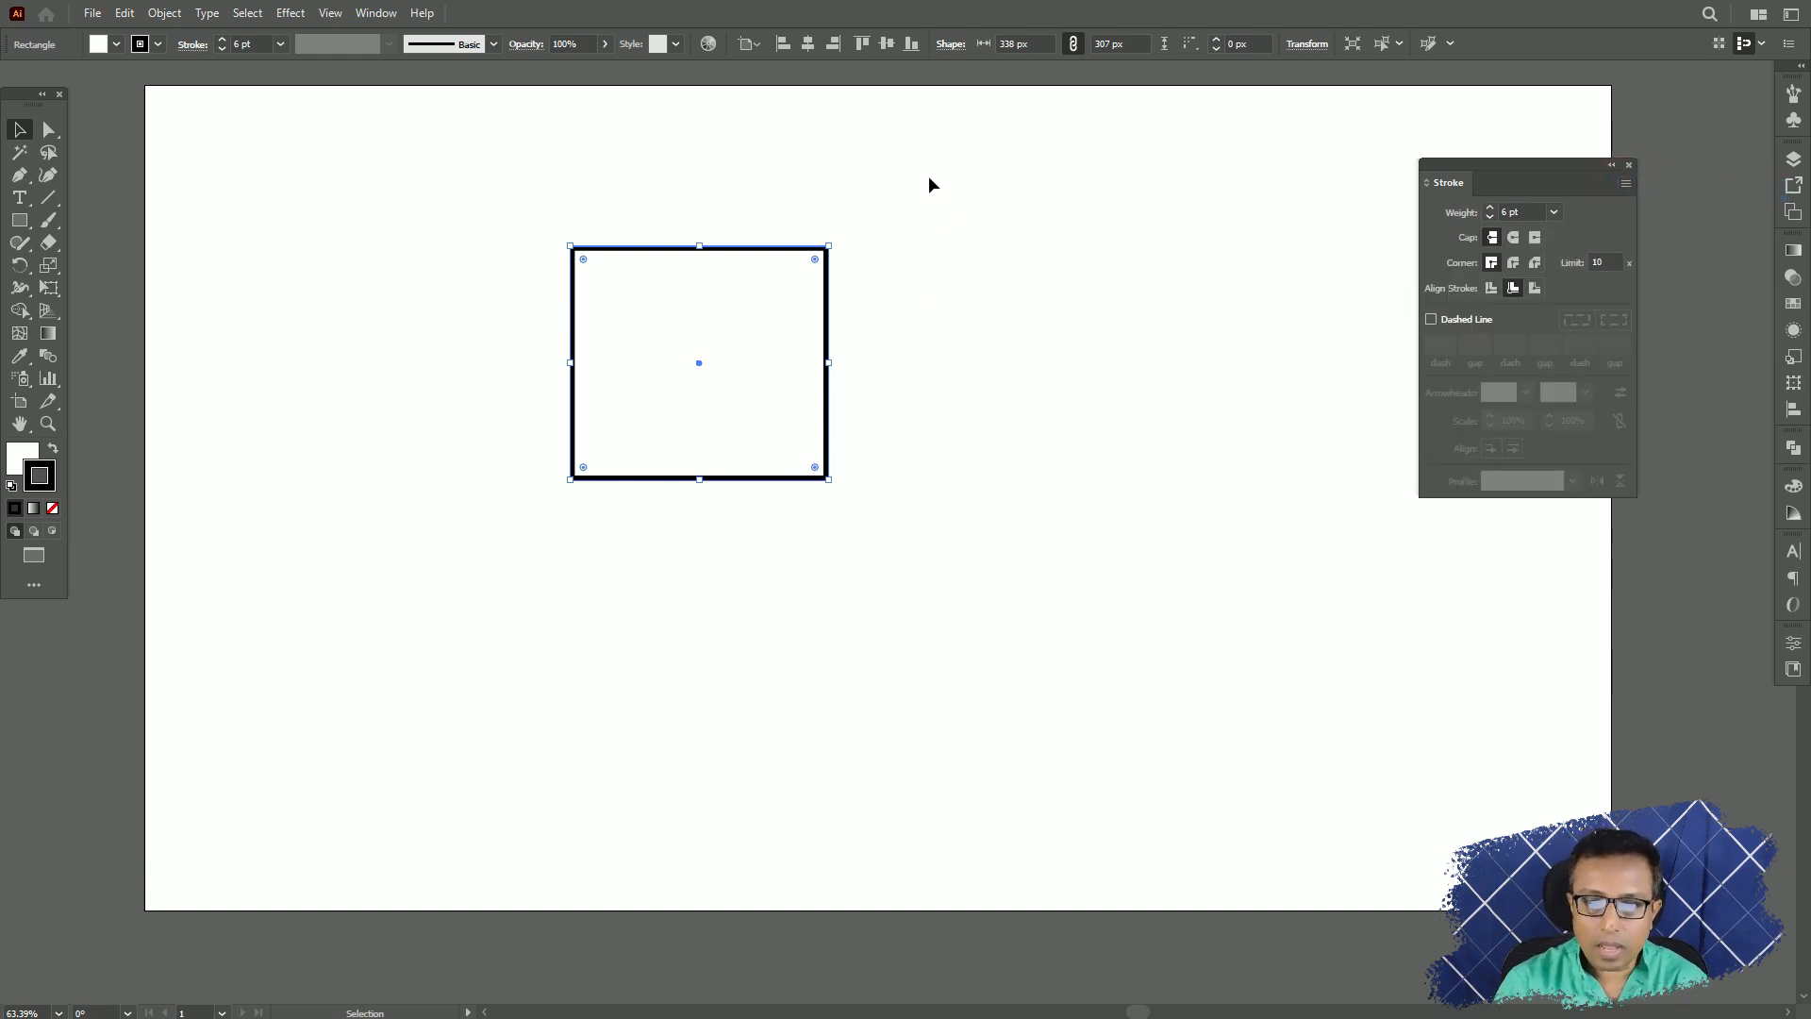
Delete the existing rectangle and draw a new square about 353 px per side in the upper part of the artboard.
{"action": "left_click_drag", "start_coordinate": [928, 177], "coordinate": [354, 706]}
{"action": "key", "text": "Delete"}
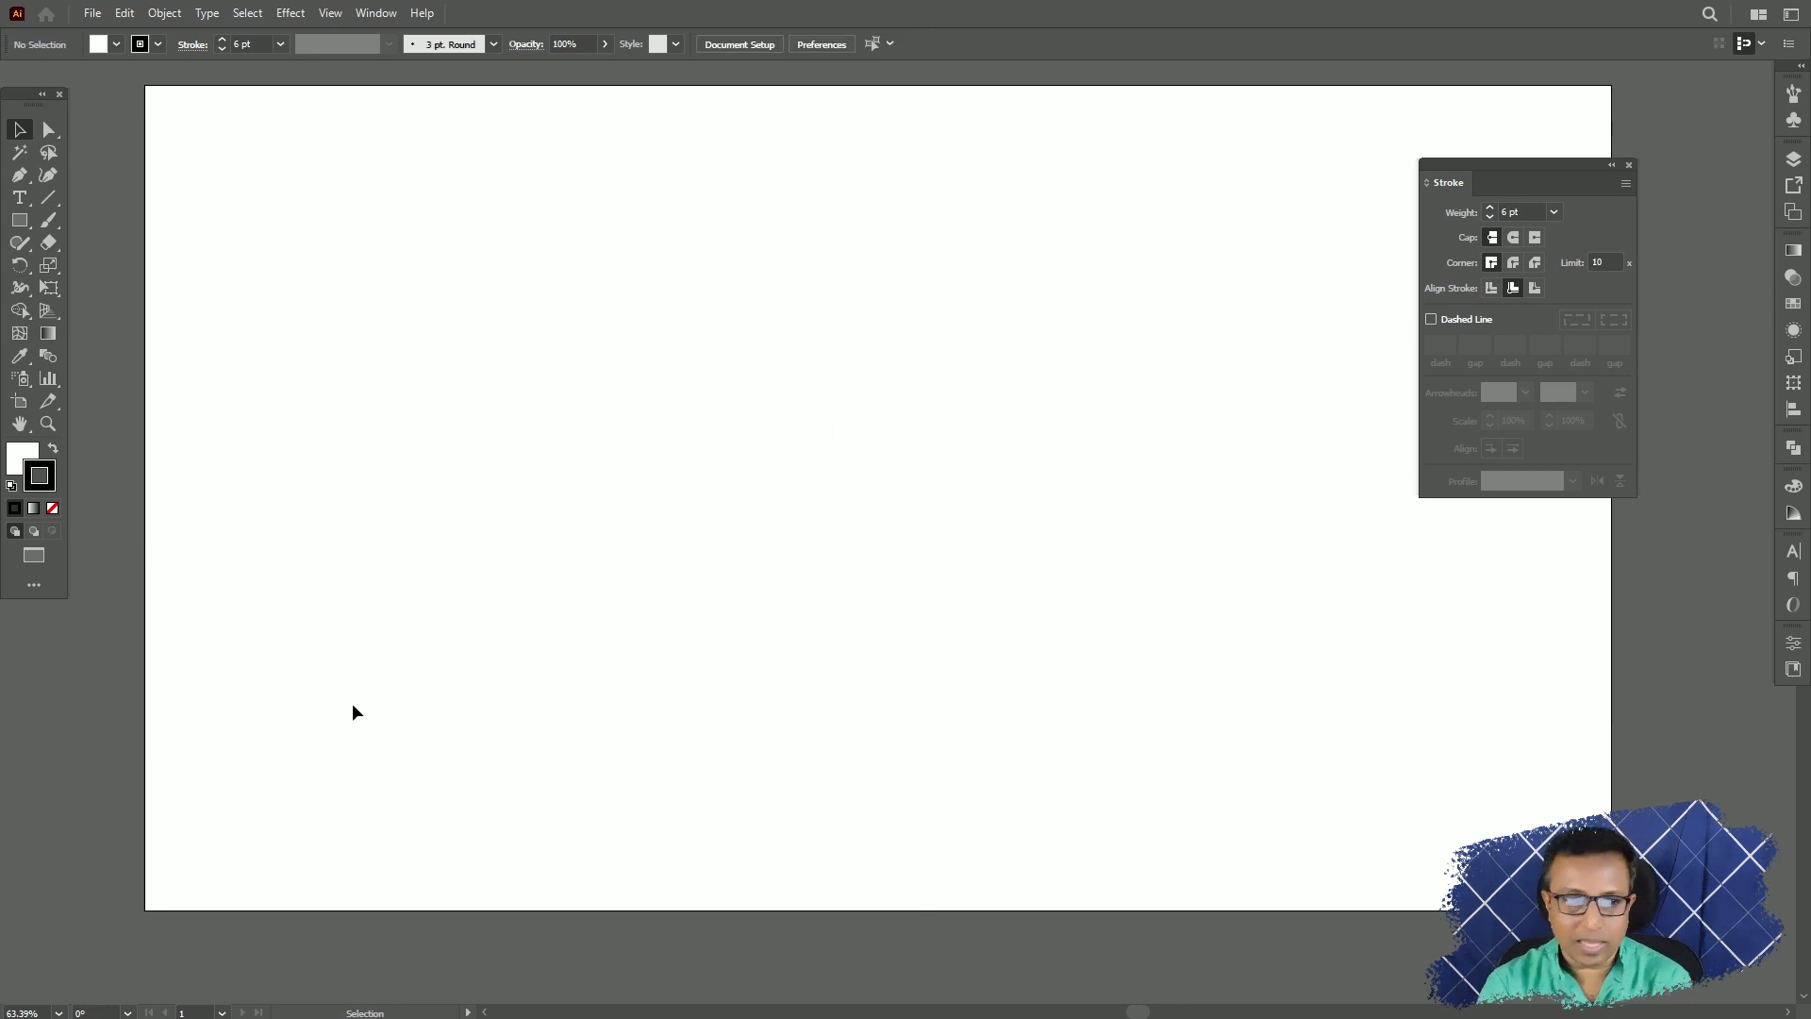
{"action": "left_click", "coordinate": [19, 220]}
{"action": "left_click_drag", "start_coordinate": [511, 236], "coordinate": [779, 503]}
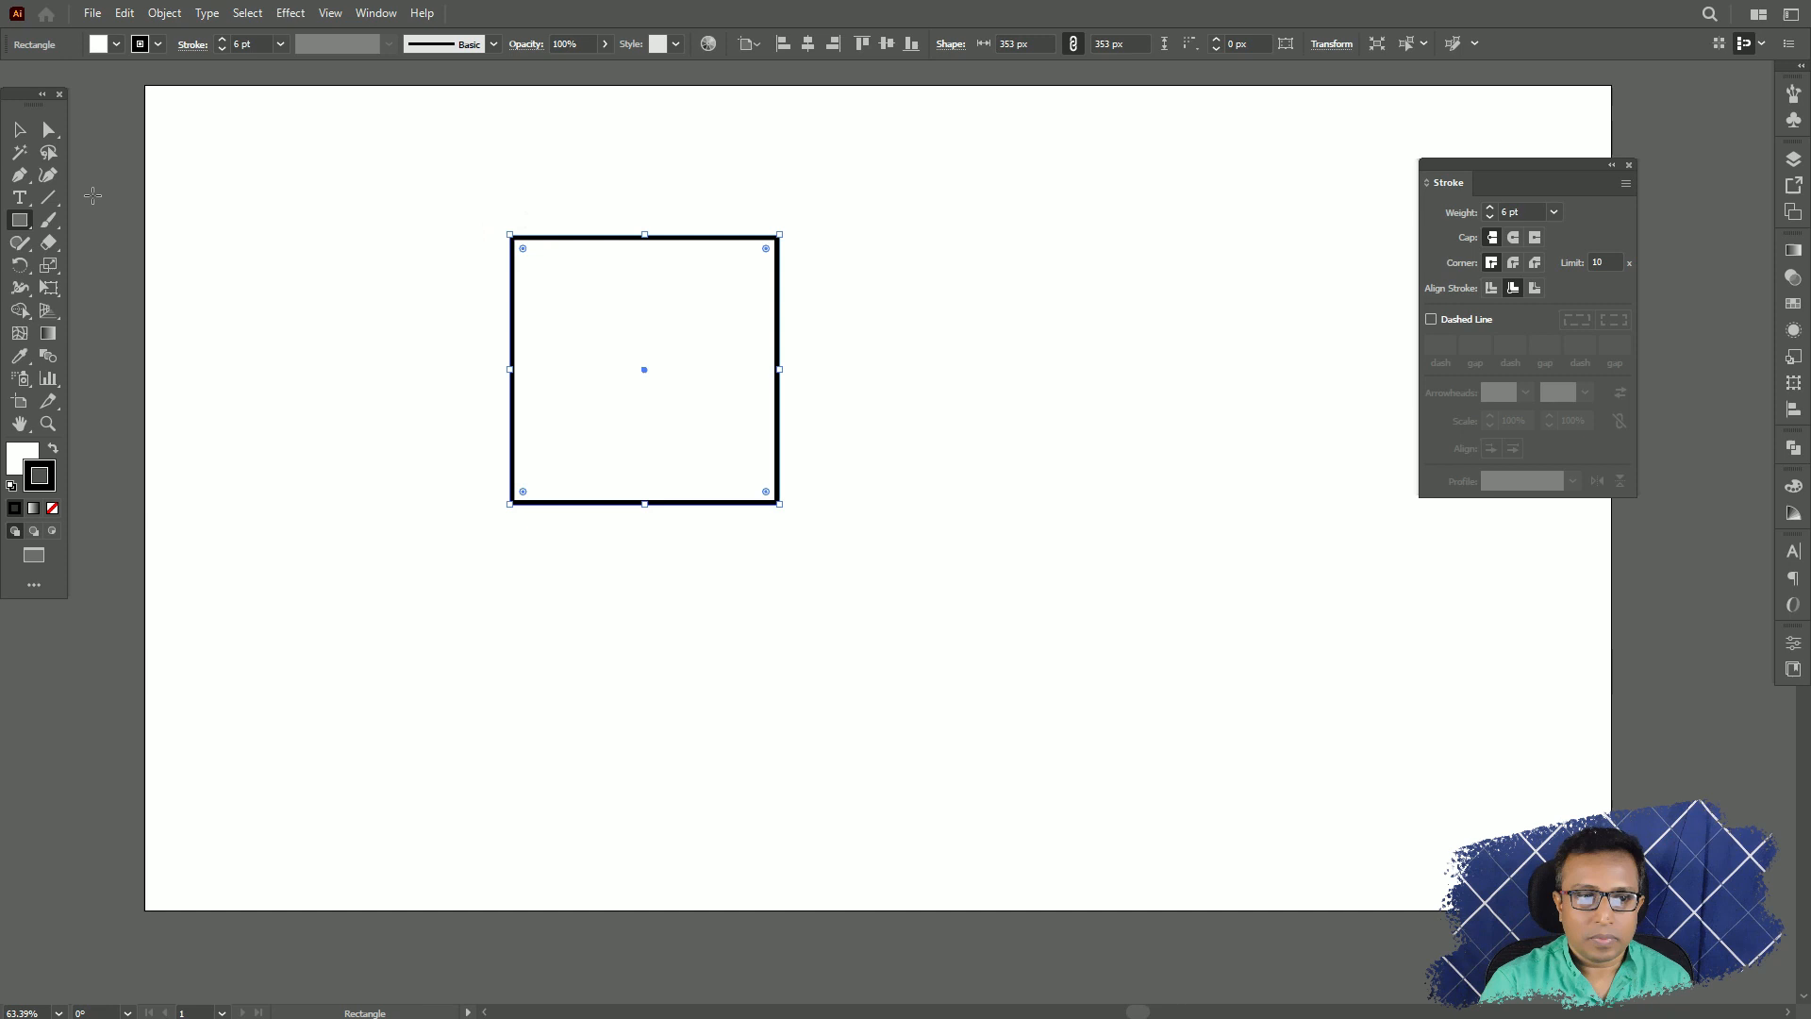
{"action": "left_click", "coordinate": [19, 130]}
Set the square's stroke weight to 12 pt, reduce it to 1 pt, and deselect the square.
{"action": "left_click", "coordinate": [1553, 211]}
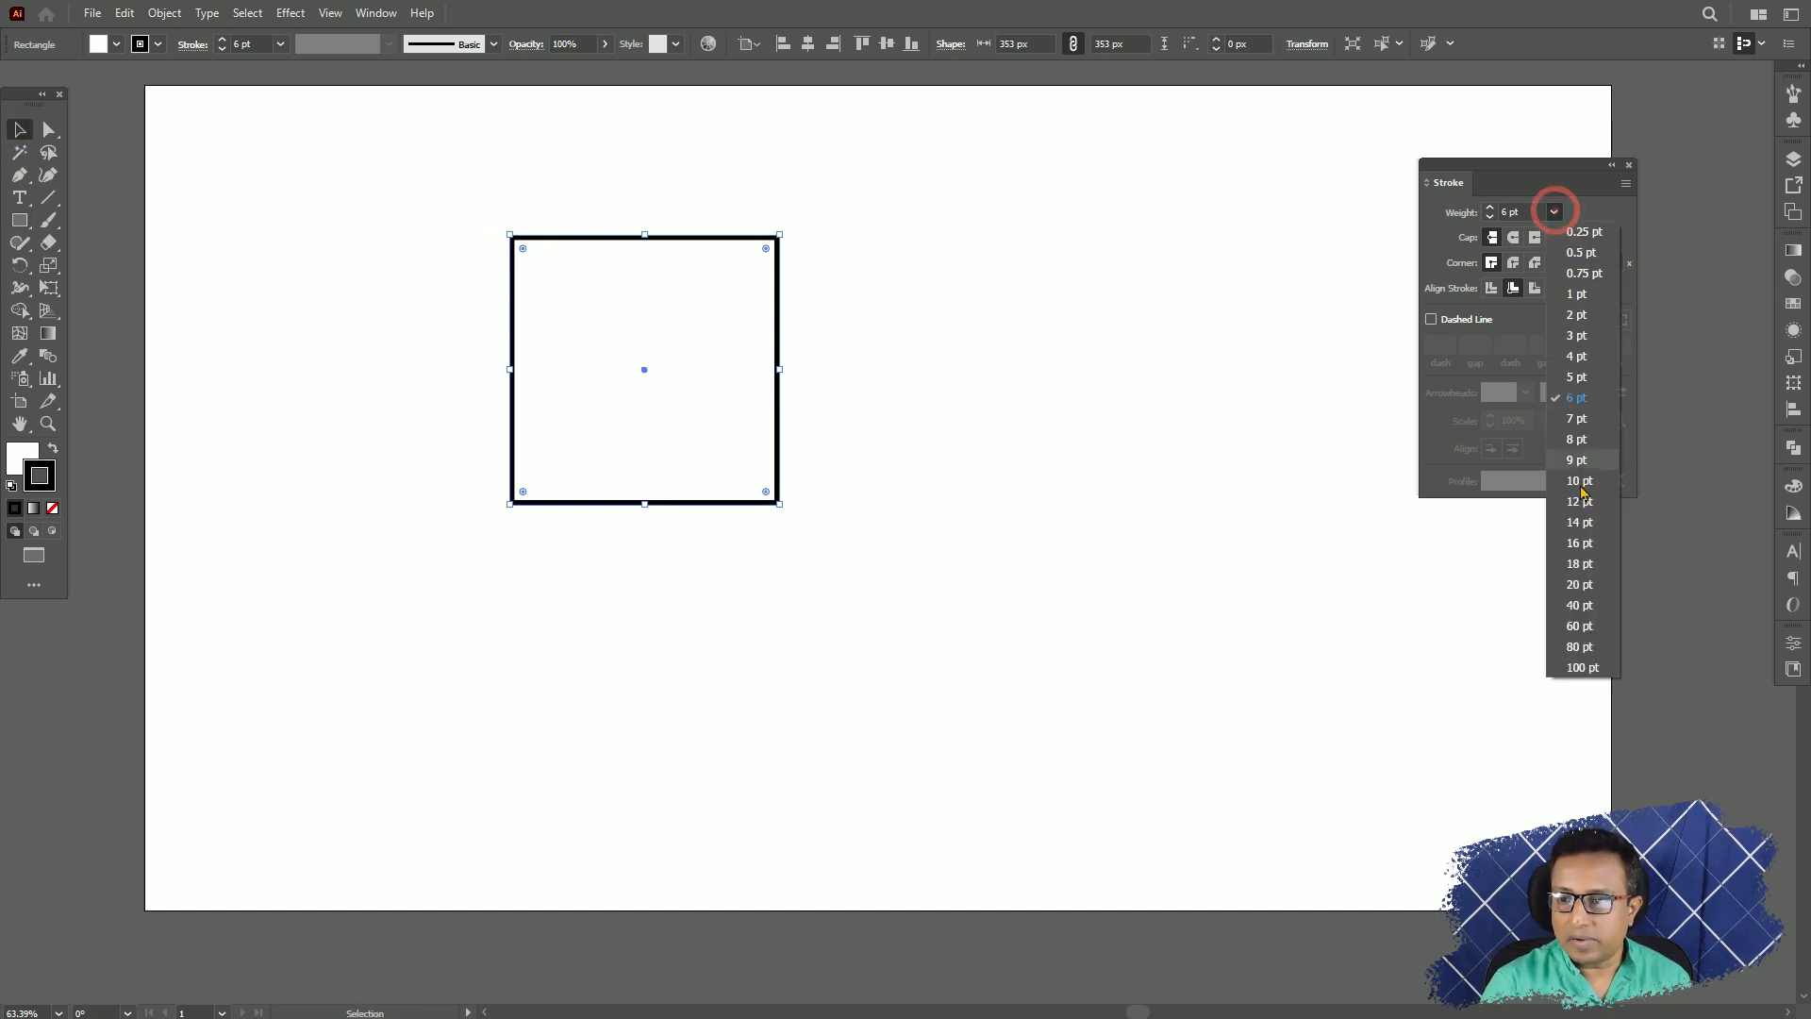
{"action": "left_click", "coordinate": [1582, 507]}
{"action": "left_click", "coordinate": [1554, 211]}
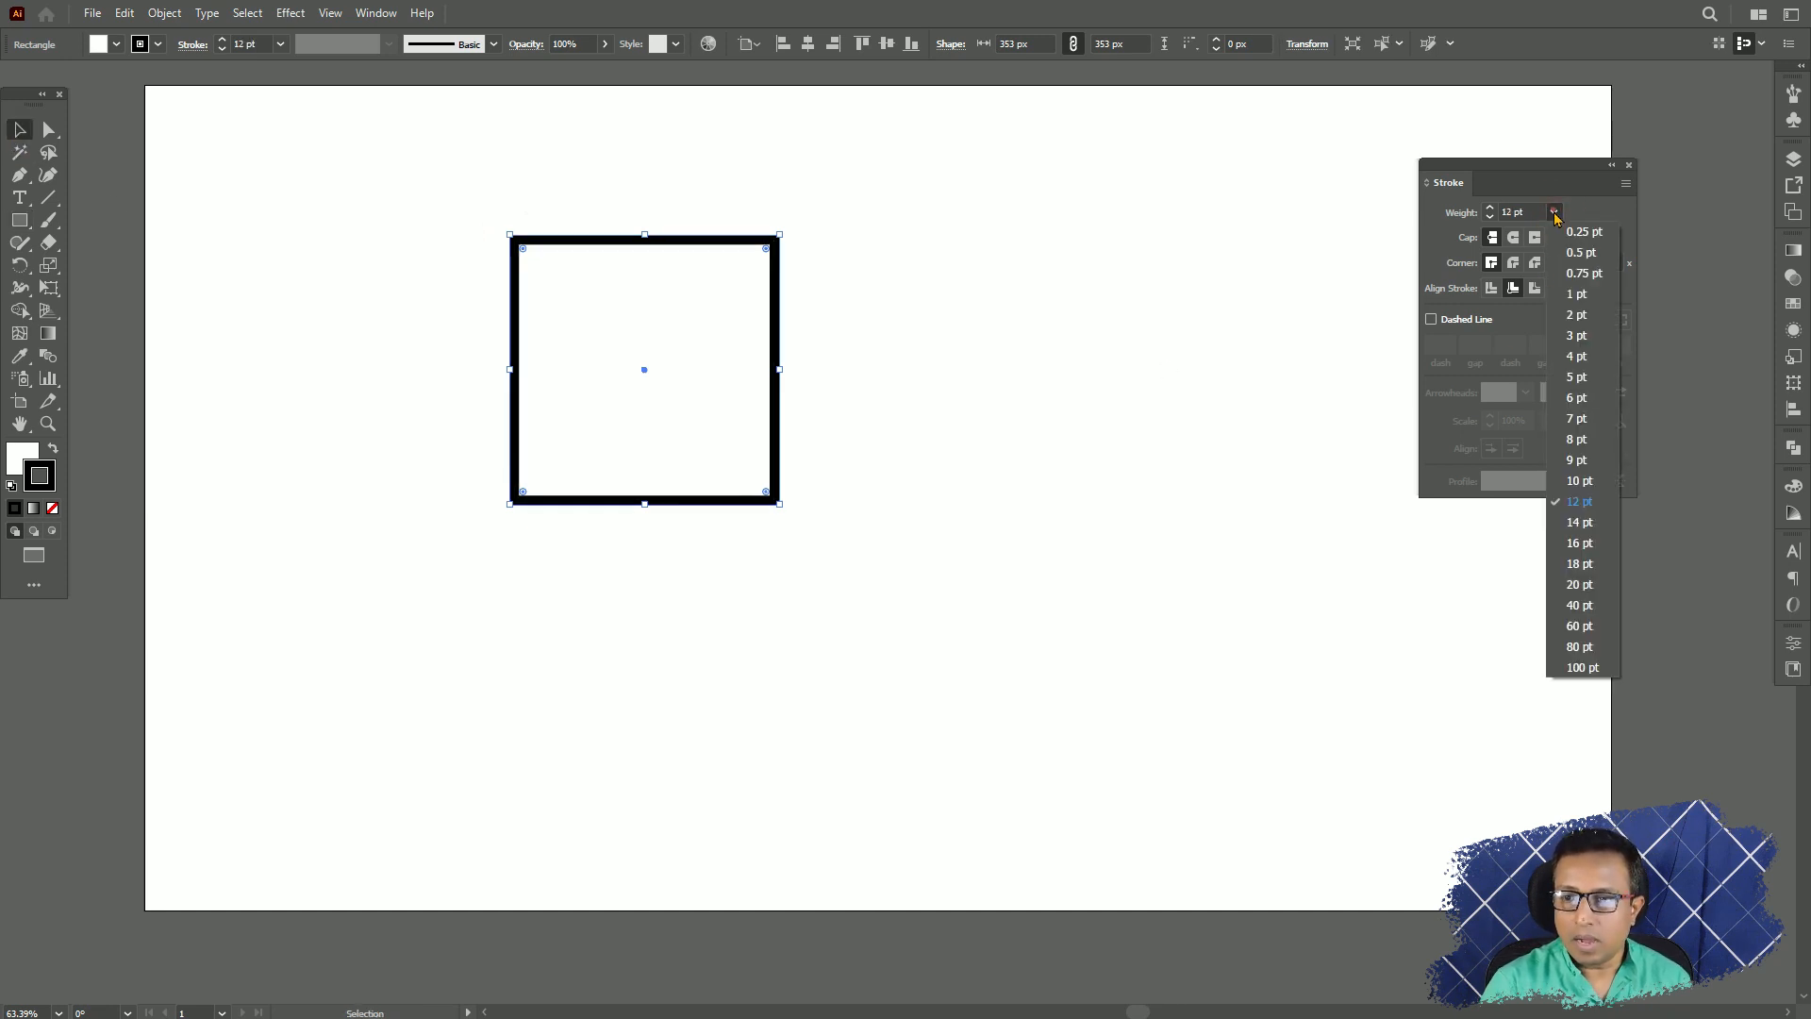
{"action": "left_click", "coordinate": [1570, 298]}
{"action": "left_click", "coordinate": [1136, 288]}
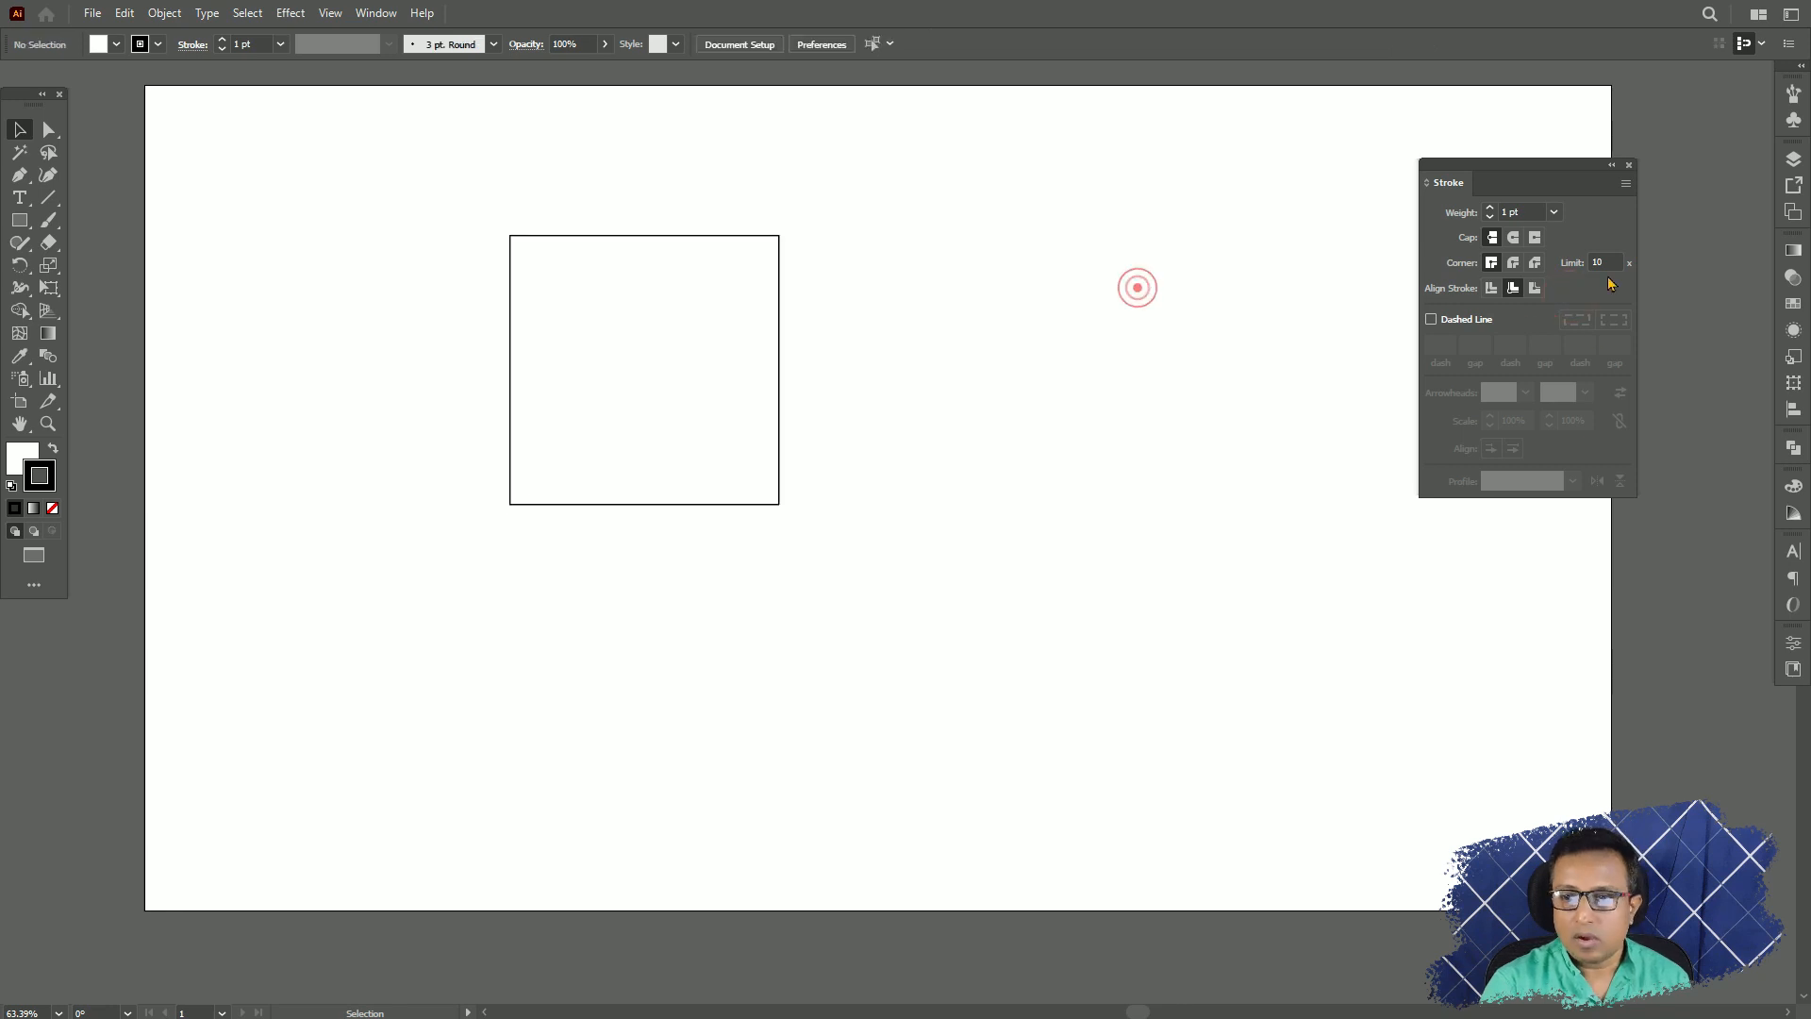
Select the square again and set its stroke weight to the 100 pt preset.
{"action": "left_click", "coordinate": [1459, 215]}
{"action": "left_click_drag", "start_coordinate": [598, 186], "coordinate": [735, 313]}
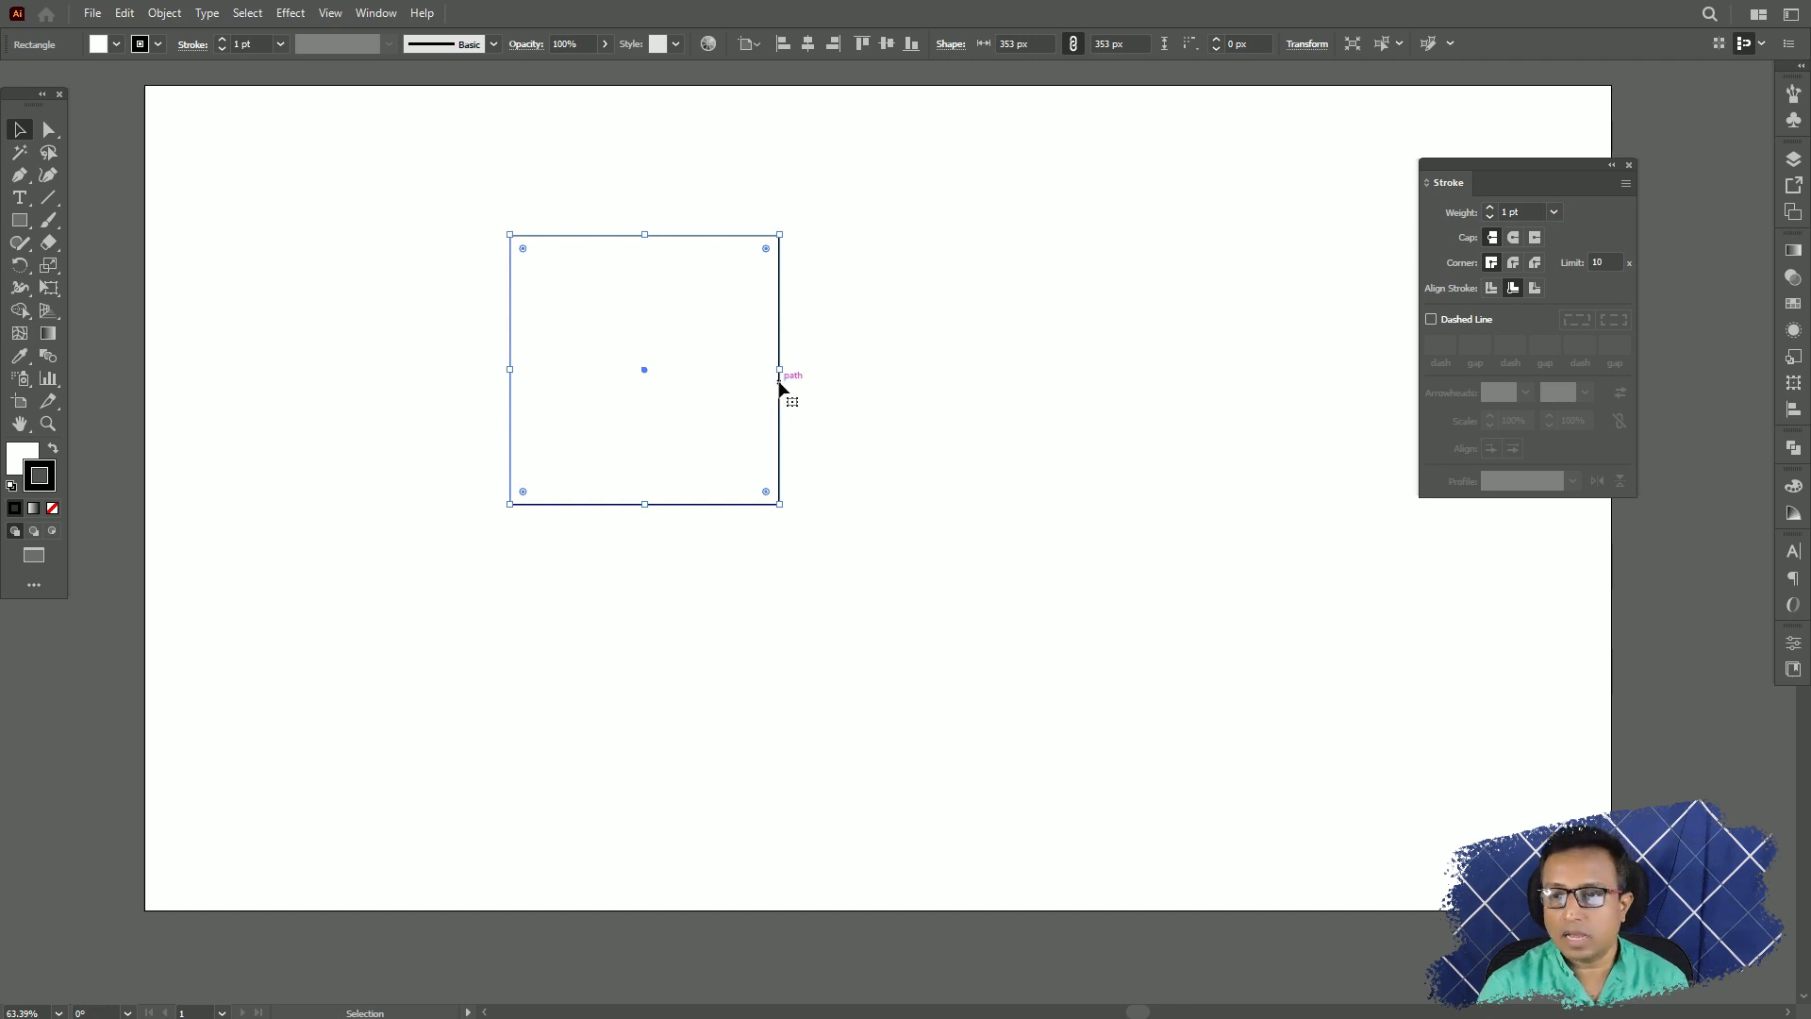
{"action": "left_click", "coordinate": [1554, 212]}
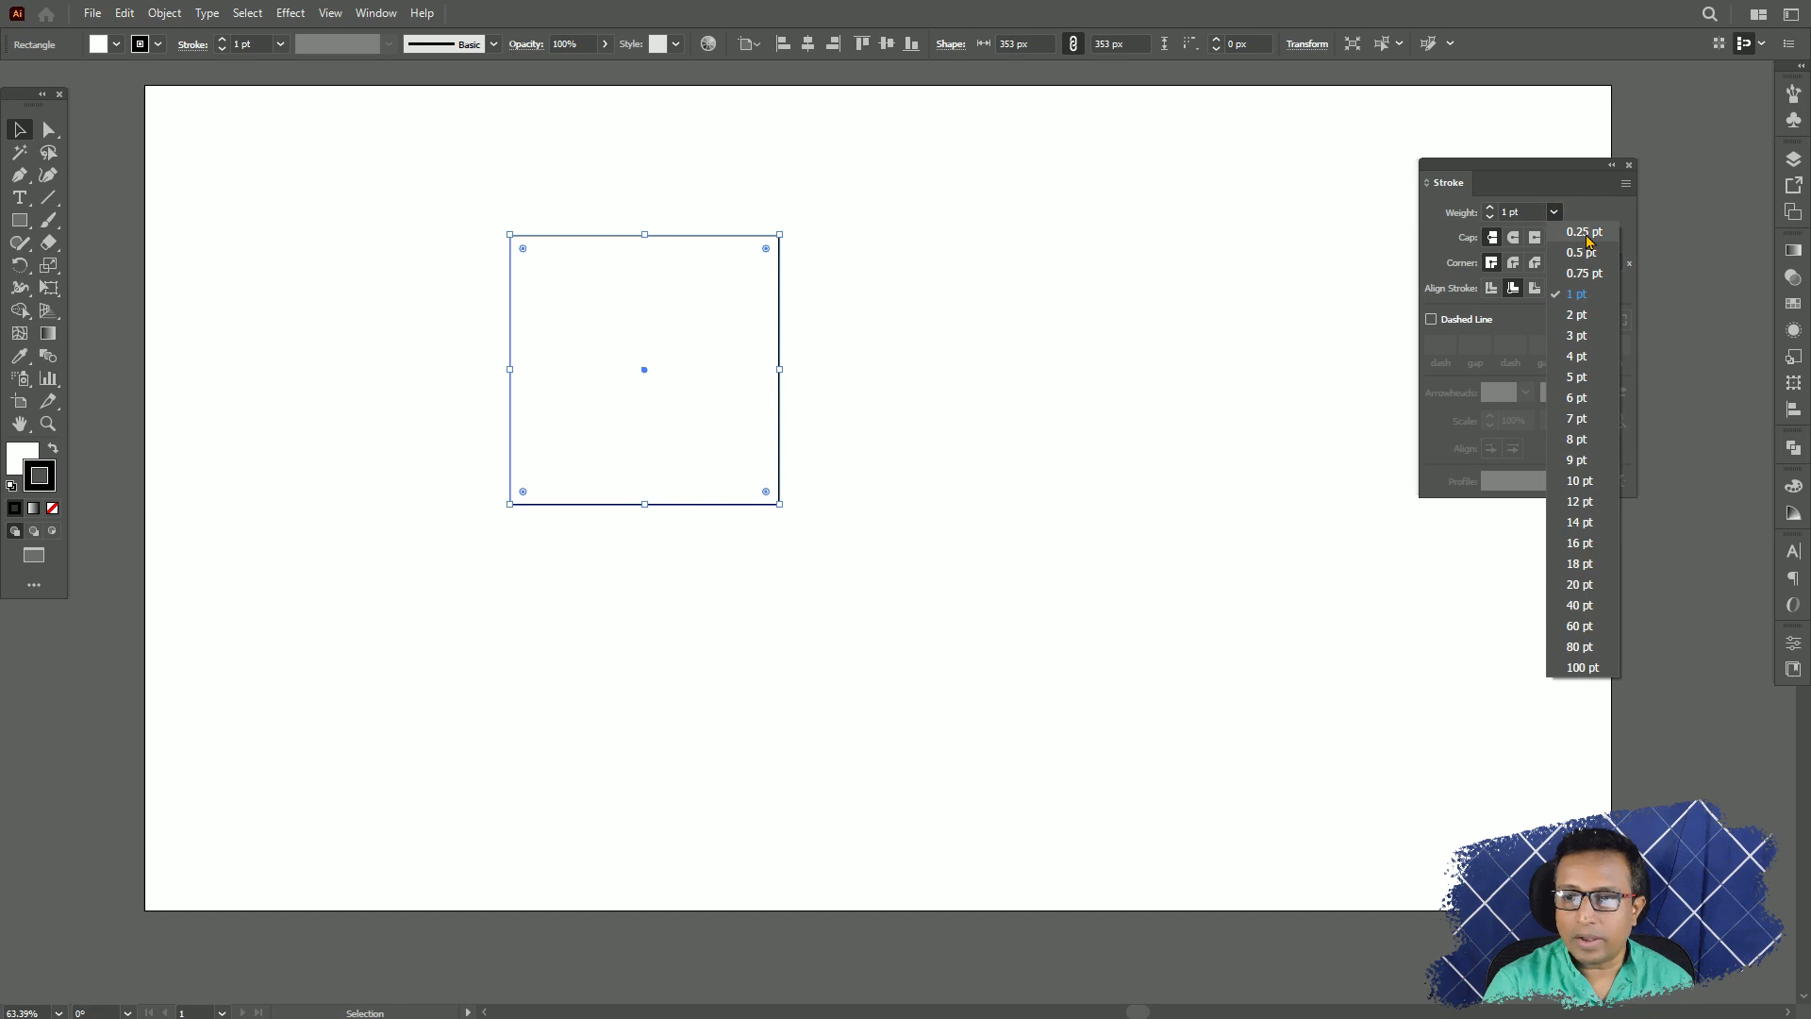
{"action": "left_click", "coordinate": [1584, 669]}
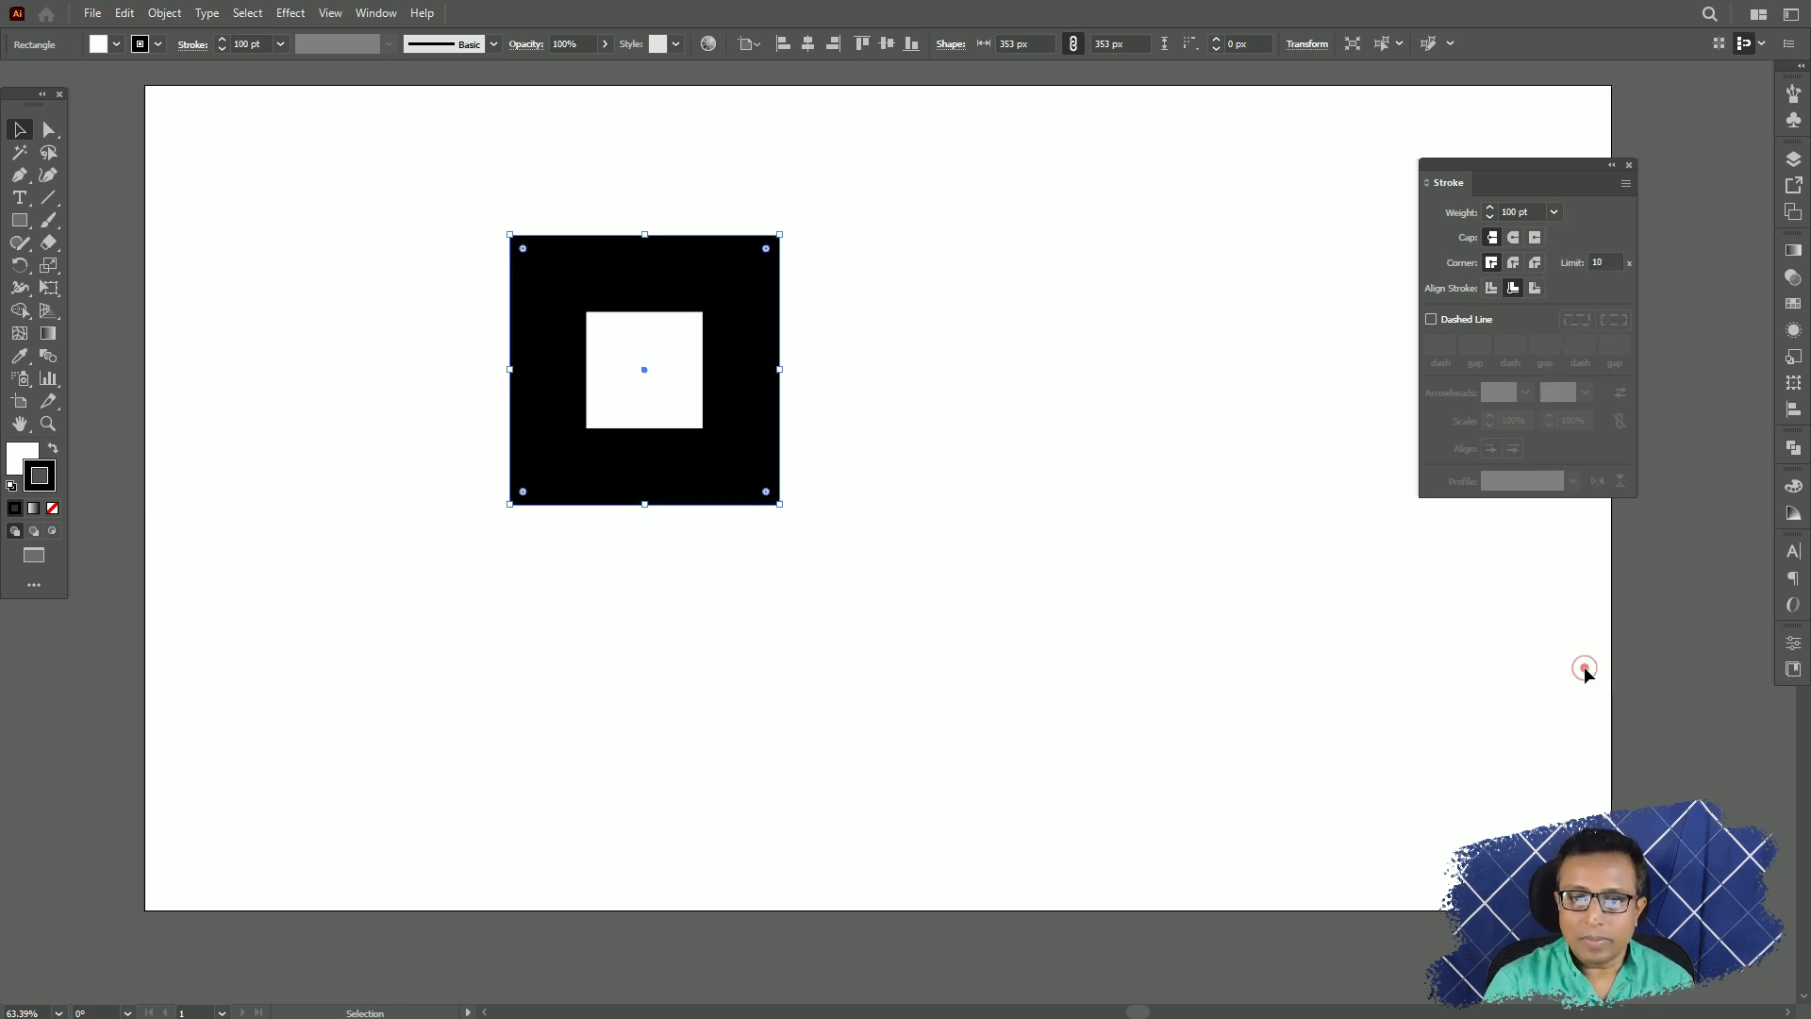
Enter a custom stroke weight of 120 pt for the square.
{"action": "left_click", "coordinate": [1533, 211]}
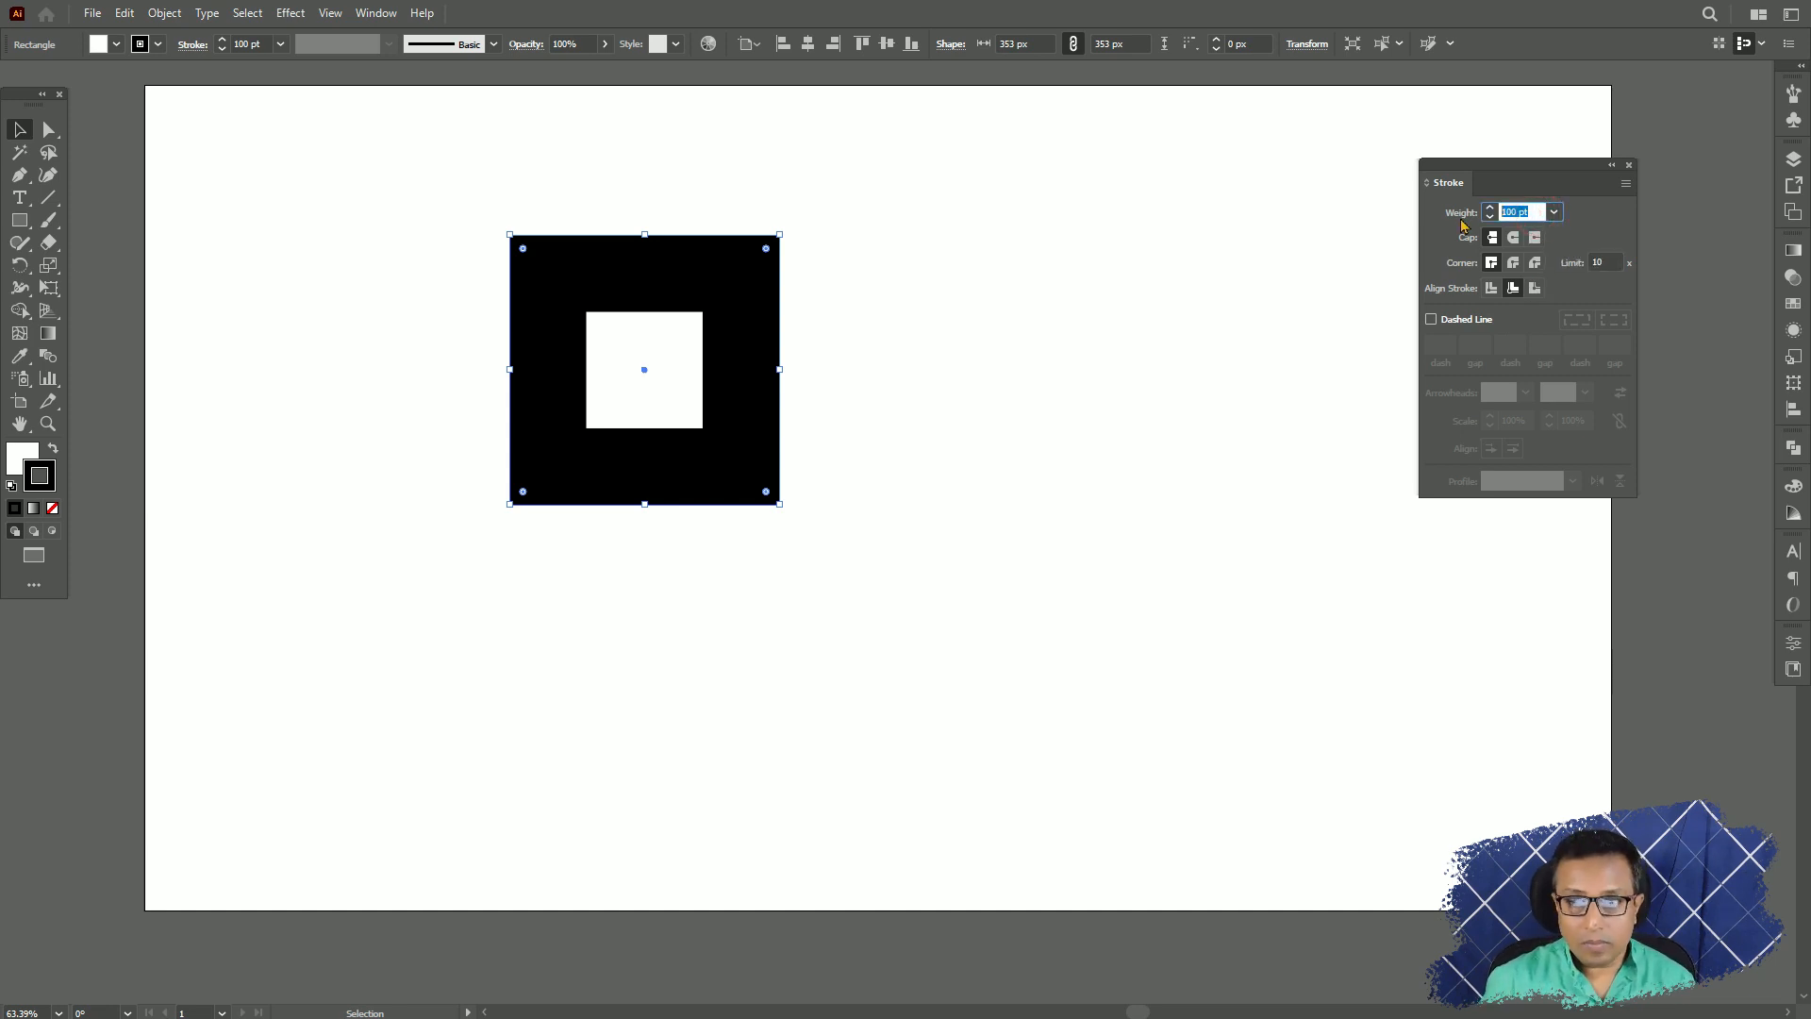
{"action": "type", "text": "120"}
{"action": "key", "text": "Return"}
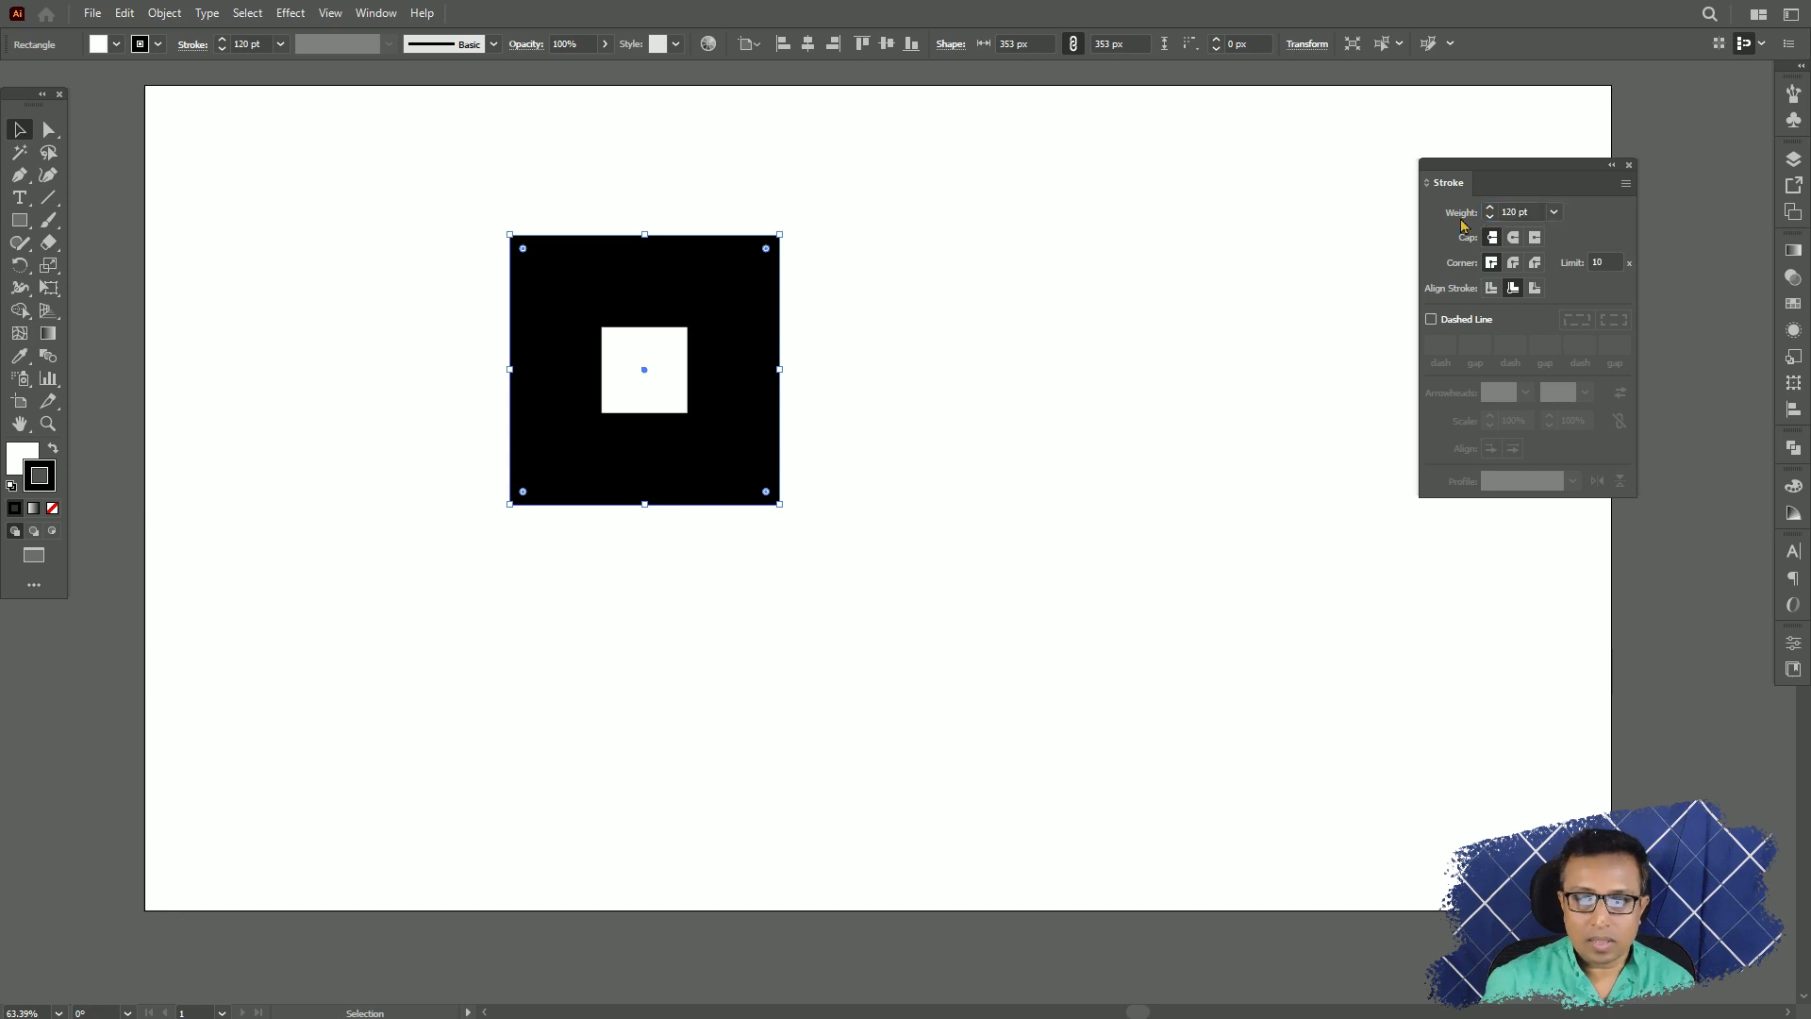
Enter a custom stroke weight of 0.1 pt for the square.
{"action": "left_click", "coordinate": [1554, 211]}
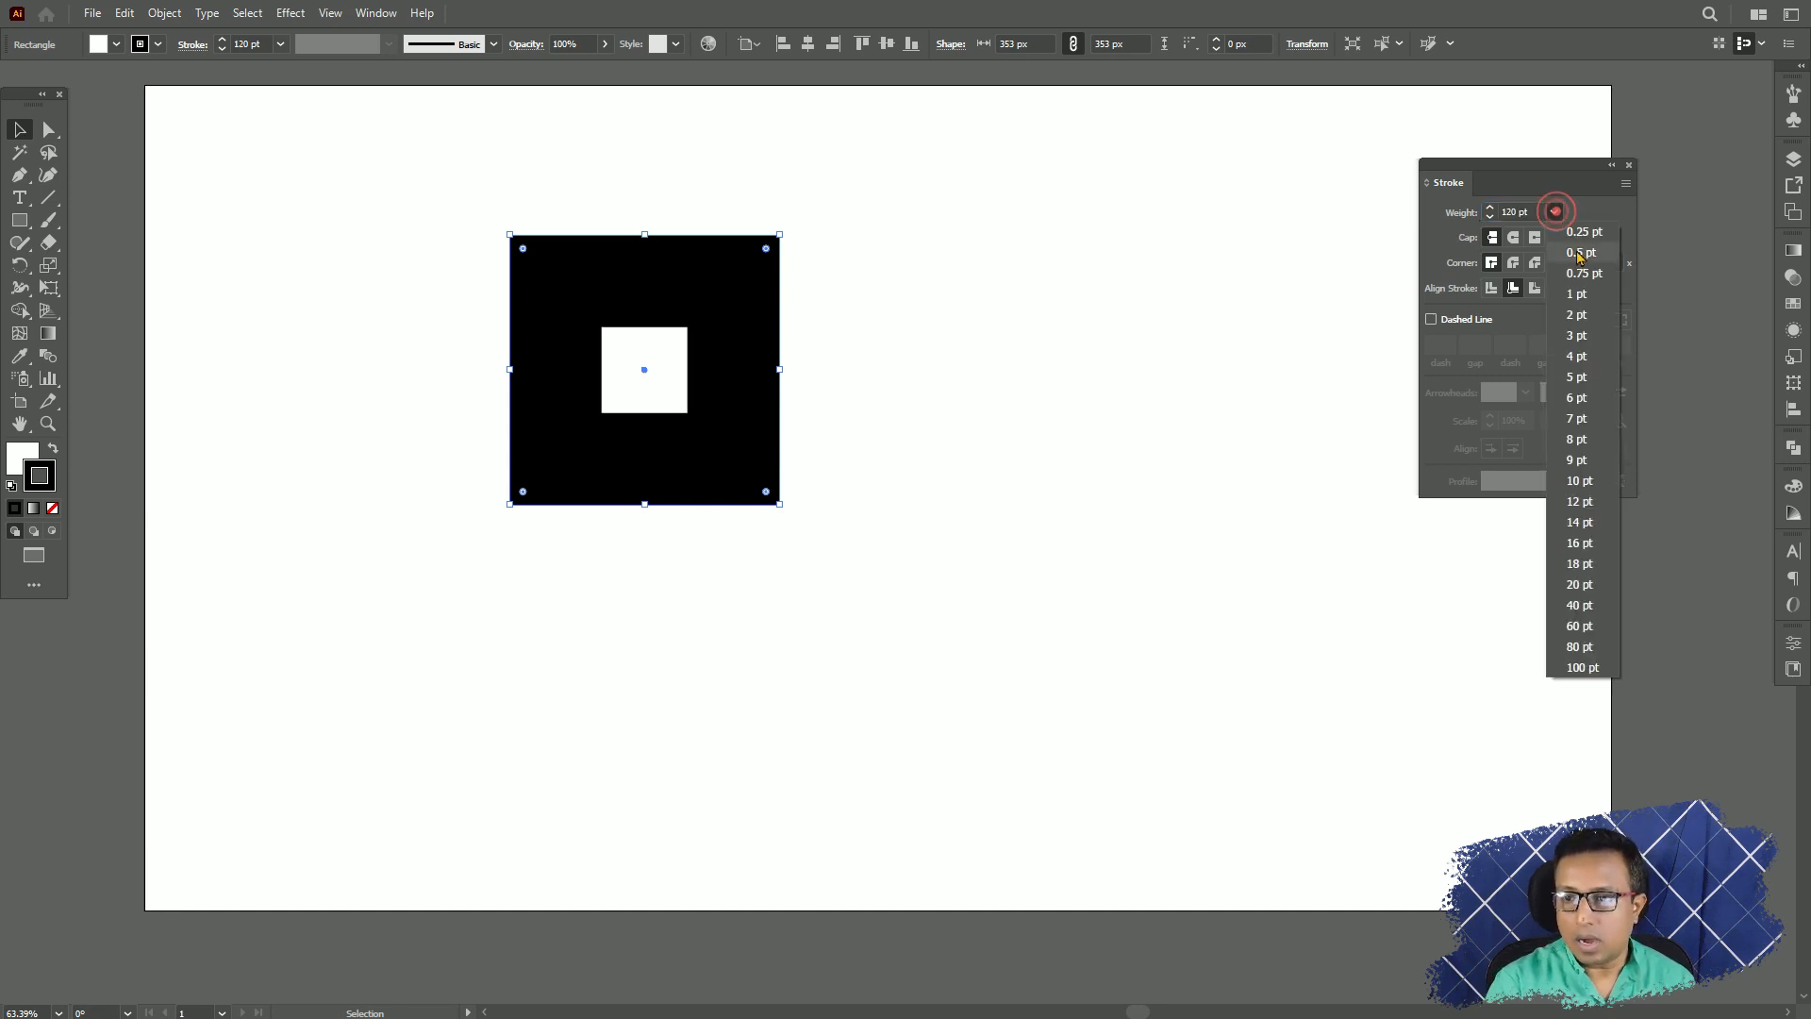
{"action": "left_click", "coordinate": [1536, 211]}
{"action": "left_click_drag", "start_coordinate": [1534, 211], "coordinate": [1443, 224]}
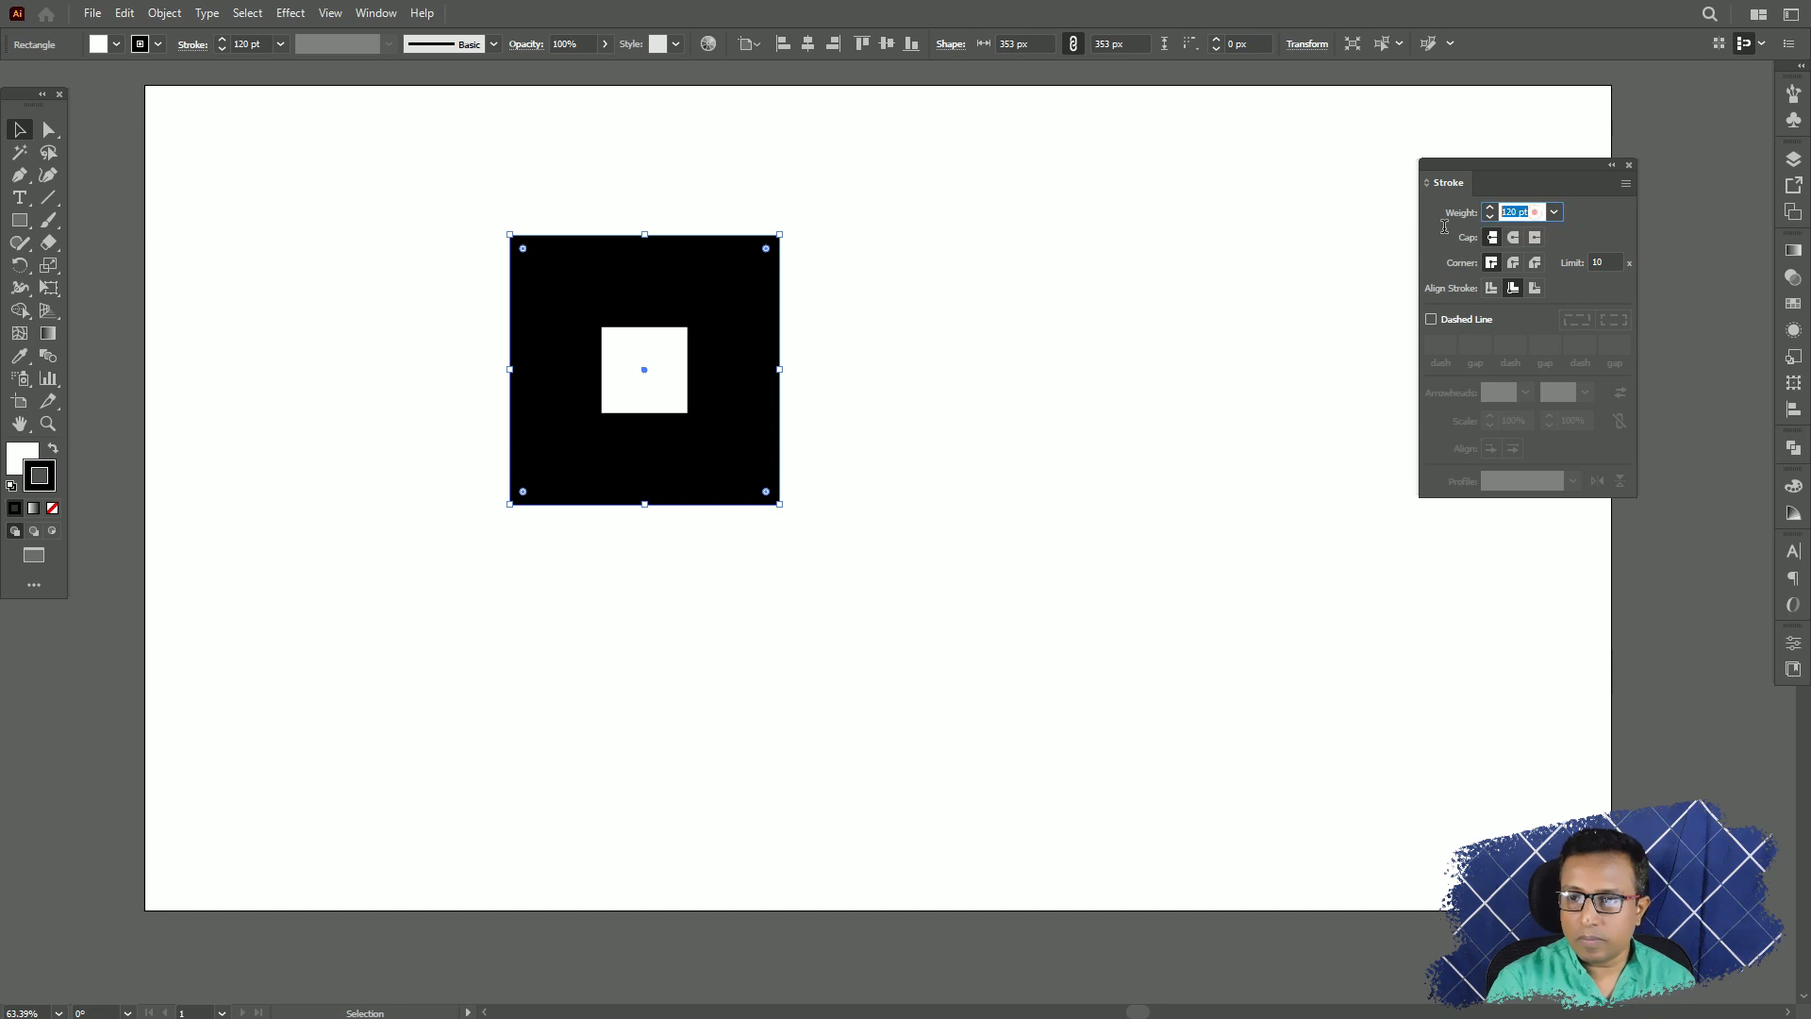
{"action": "type", "text": "0.10"}
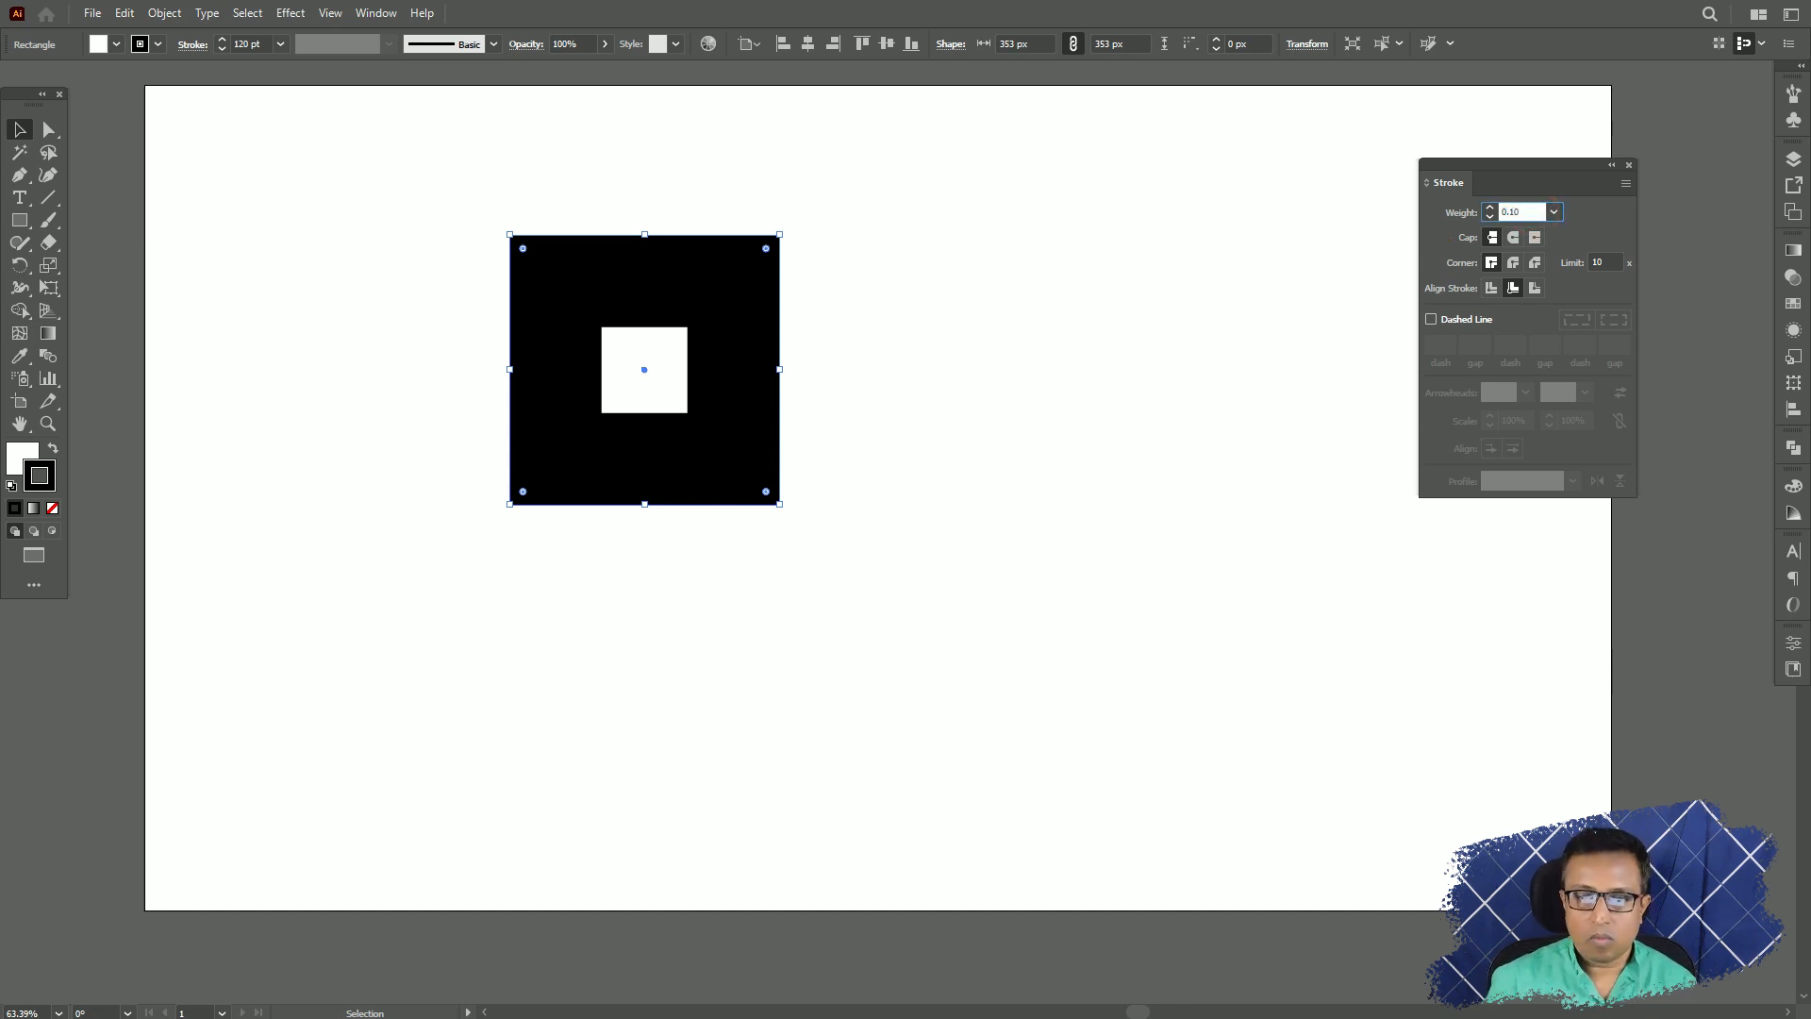
{"action": "key", "text": "Return"}
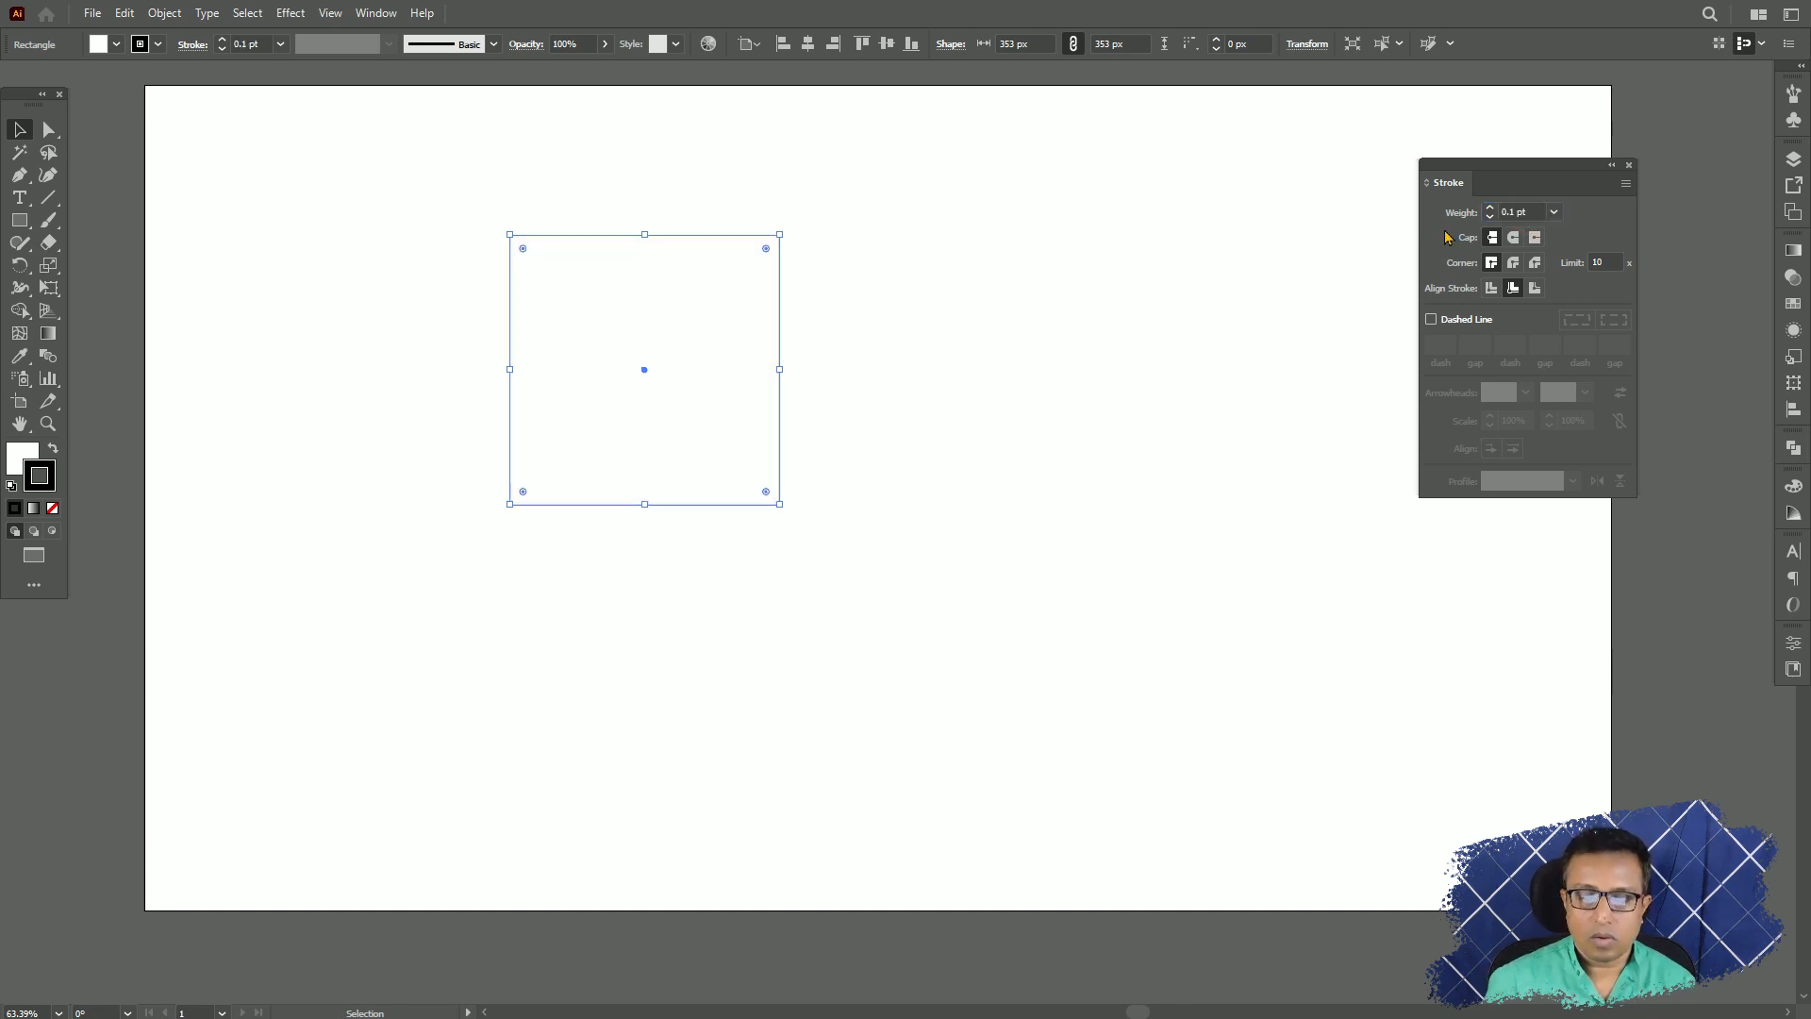
Deselect and reselect the square, and set its stroke weight to 10 pt.
{"action": "left_click", "coordinate": [903, 462]}
{"action": "left_click_drag", "start_coordinate": [861, 211], "coordinate": [661, 477]}
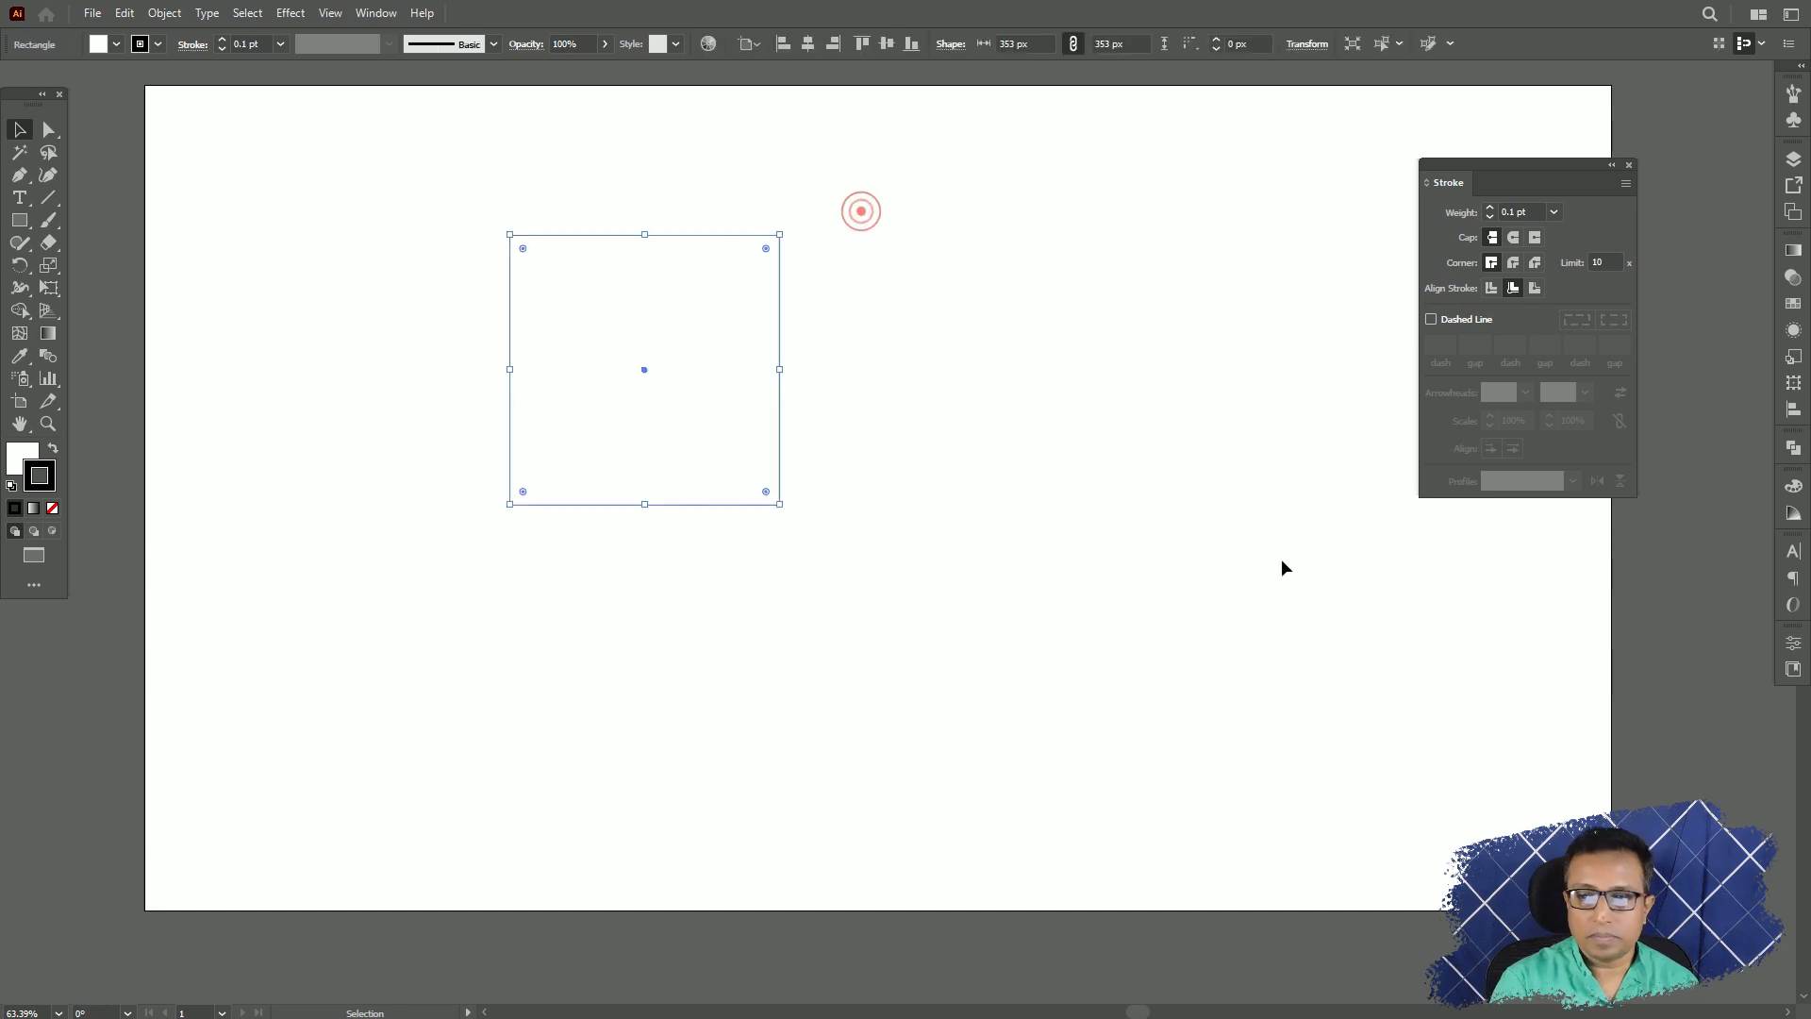
{"action": "left_click", "coordinate": [1553, 211]}
{"action": "left_click", "coordinate": [1594, 480]}
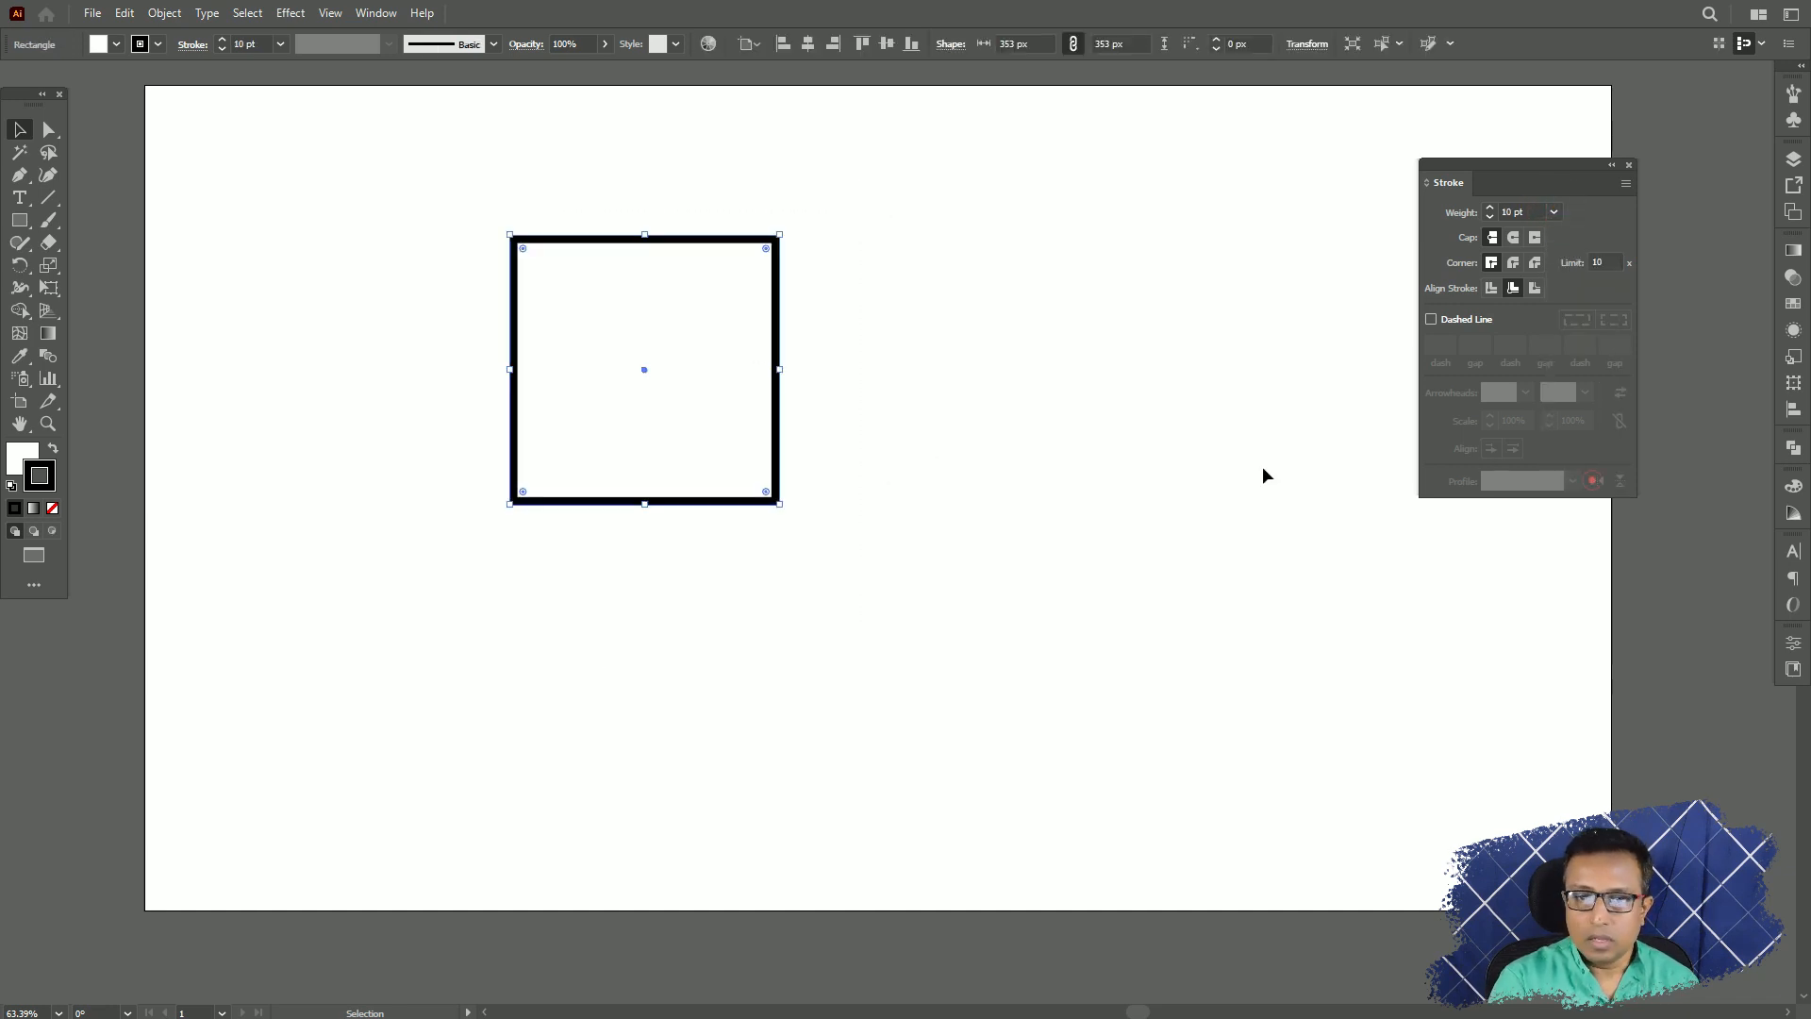
Change the square's stroke color to pure red with the Color Picker.
{"action": "double_click", "coordinate": [43, 489]}
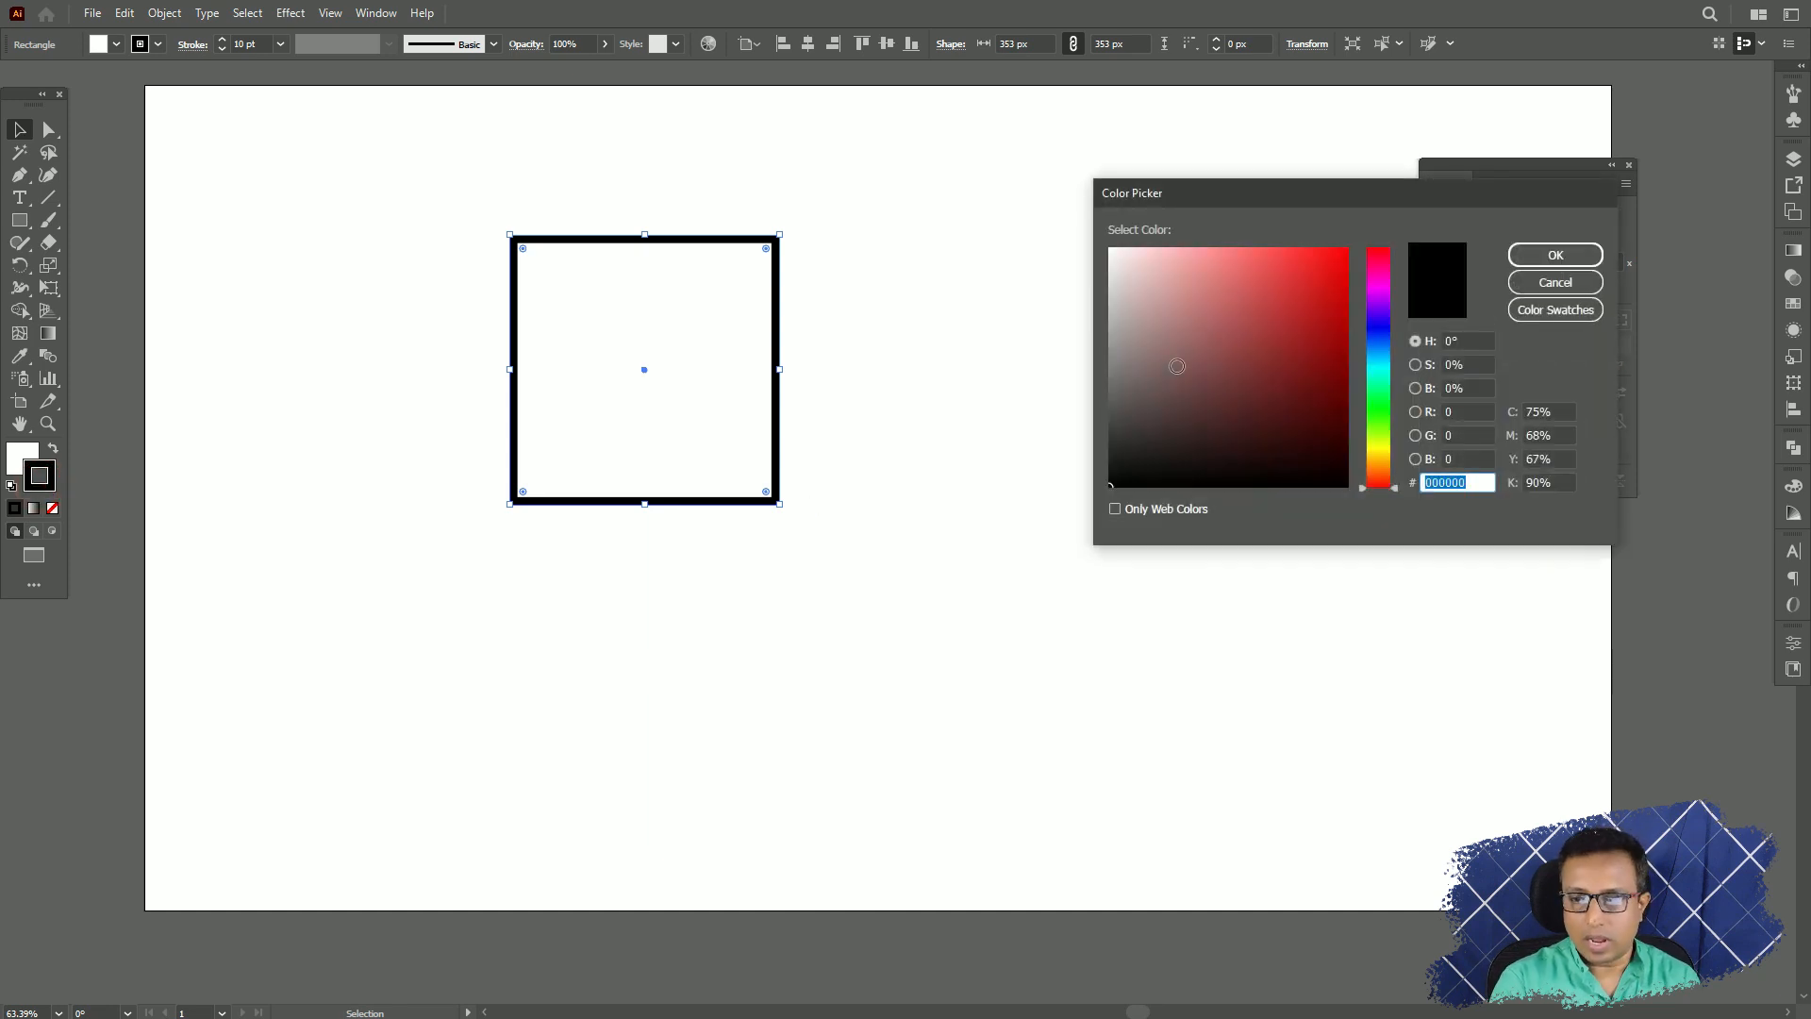
{"action": "left_click_drag", "start_coordinate": [1177, 368], "coordinate": [1355, 243]}
{"action": "left_click", "coordinate": [1575, 253]}
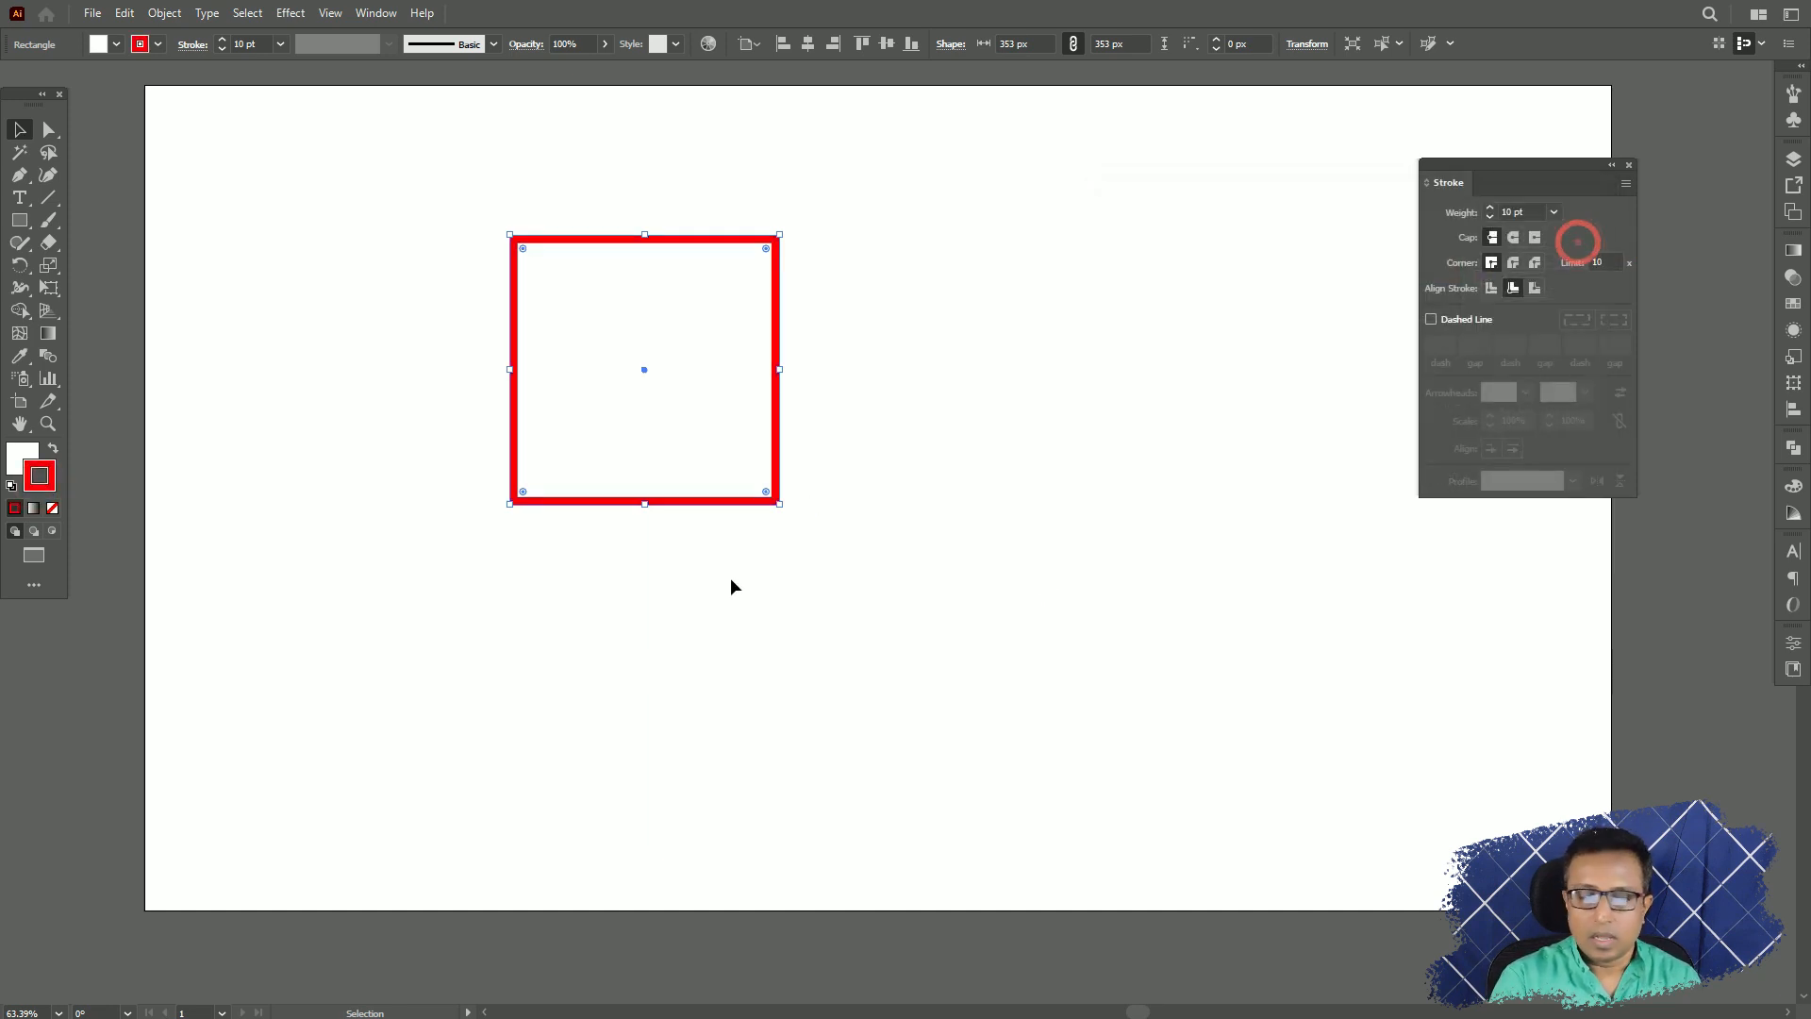
Set the square's stroke to None and back to red, and its fill to None and back to white.
{"action": "left_click", "coordinate": [52, 509]}
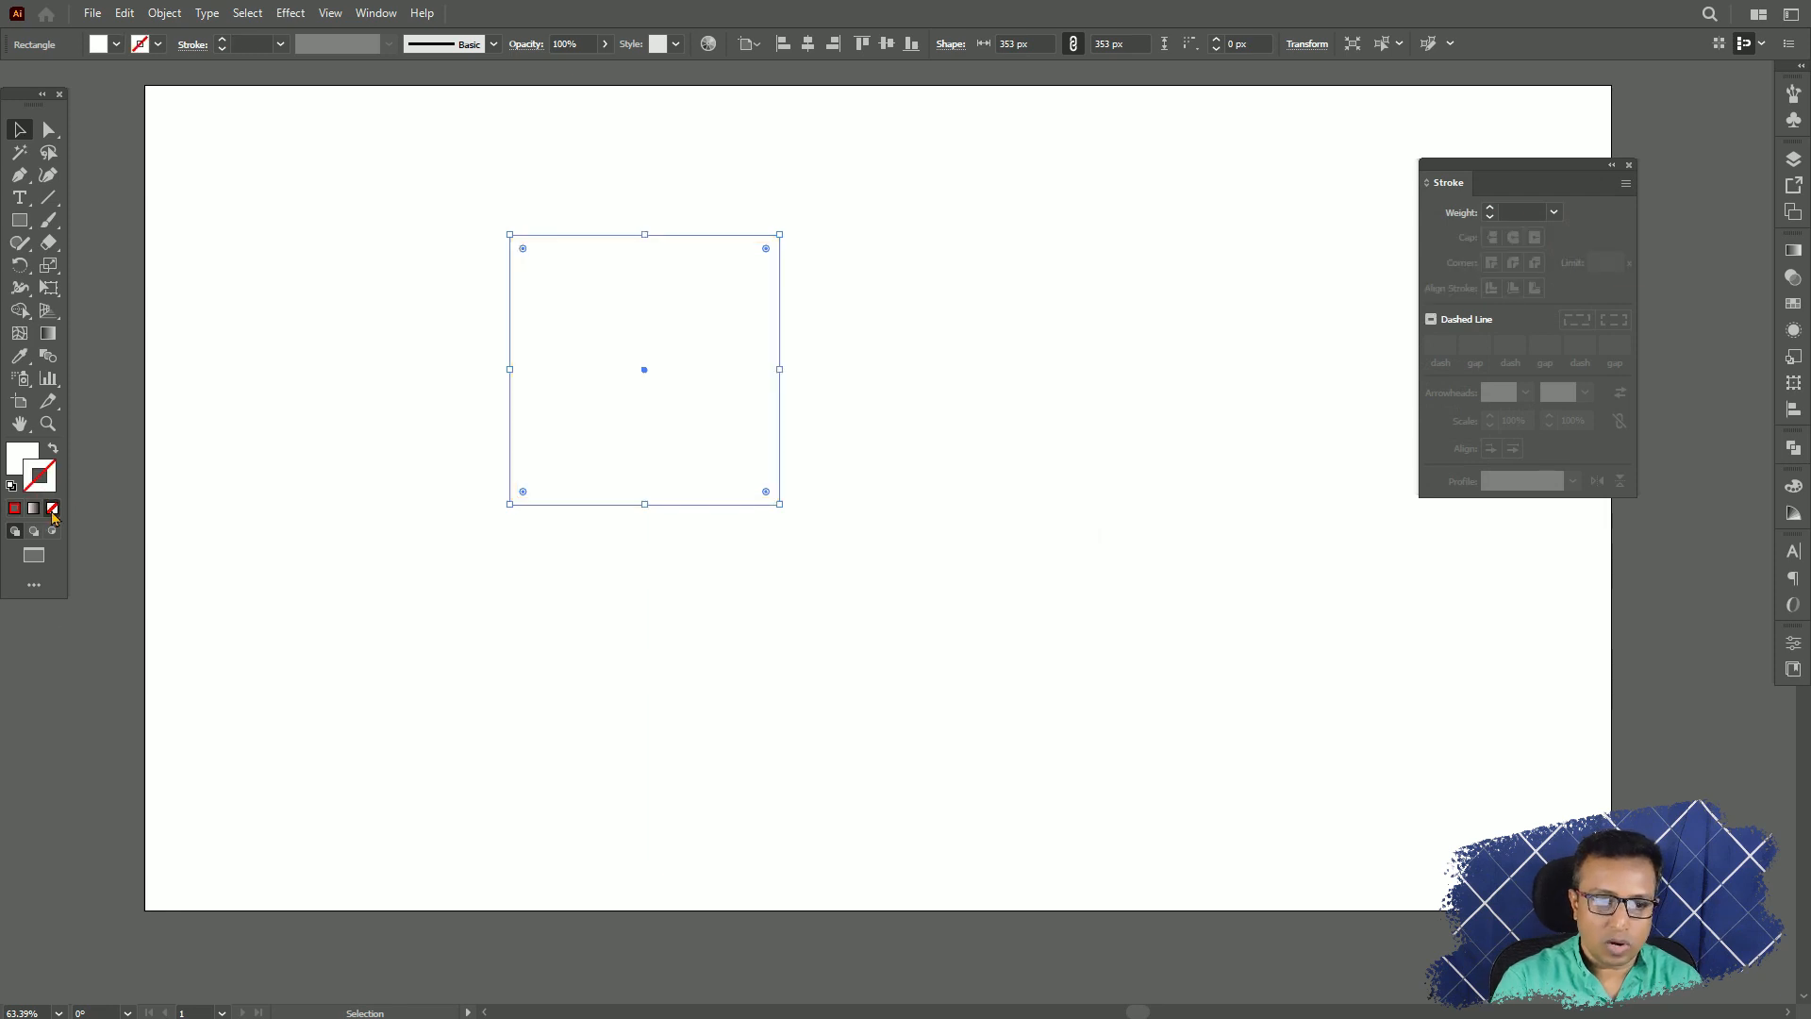
{"action": "left_click", "coordinate": [15, 508]}
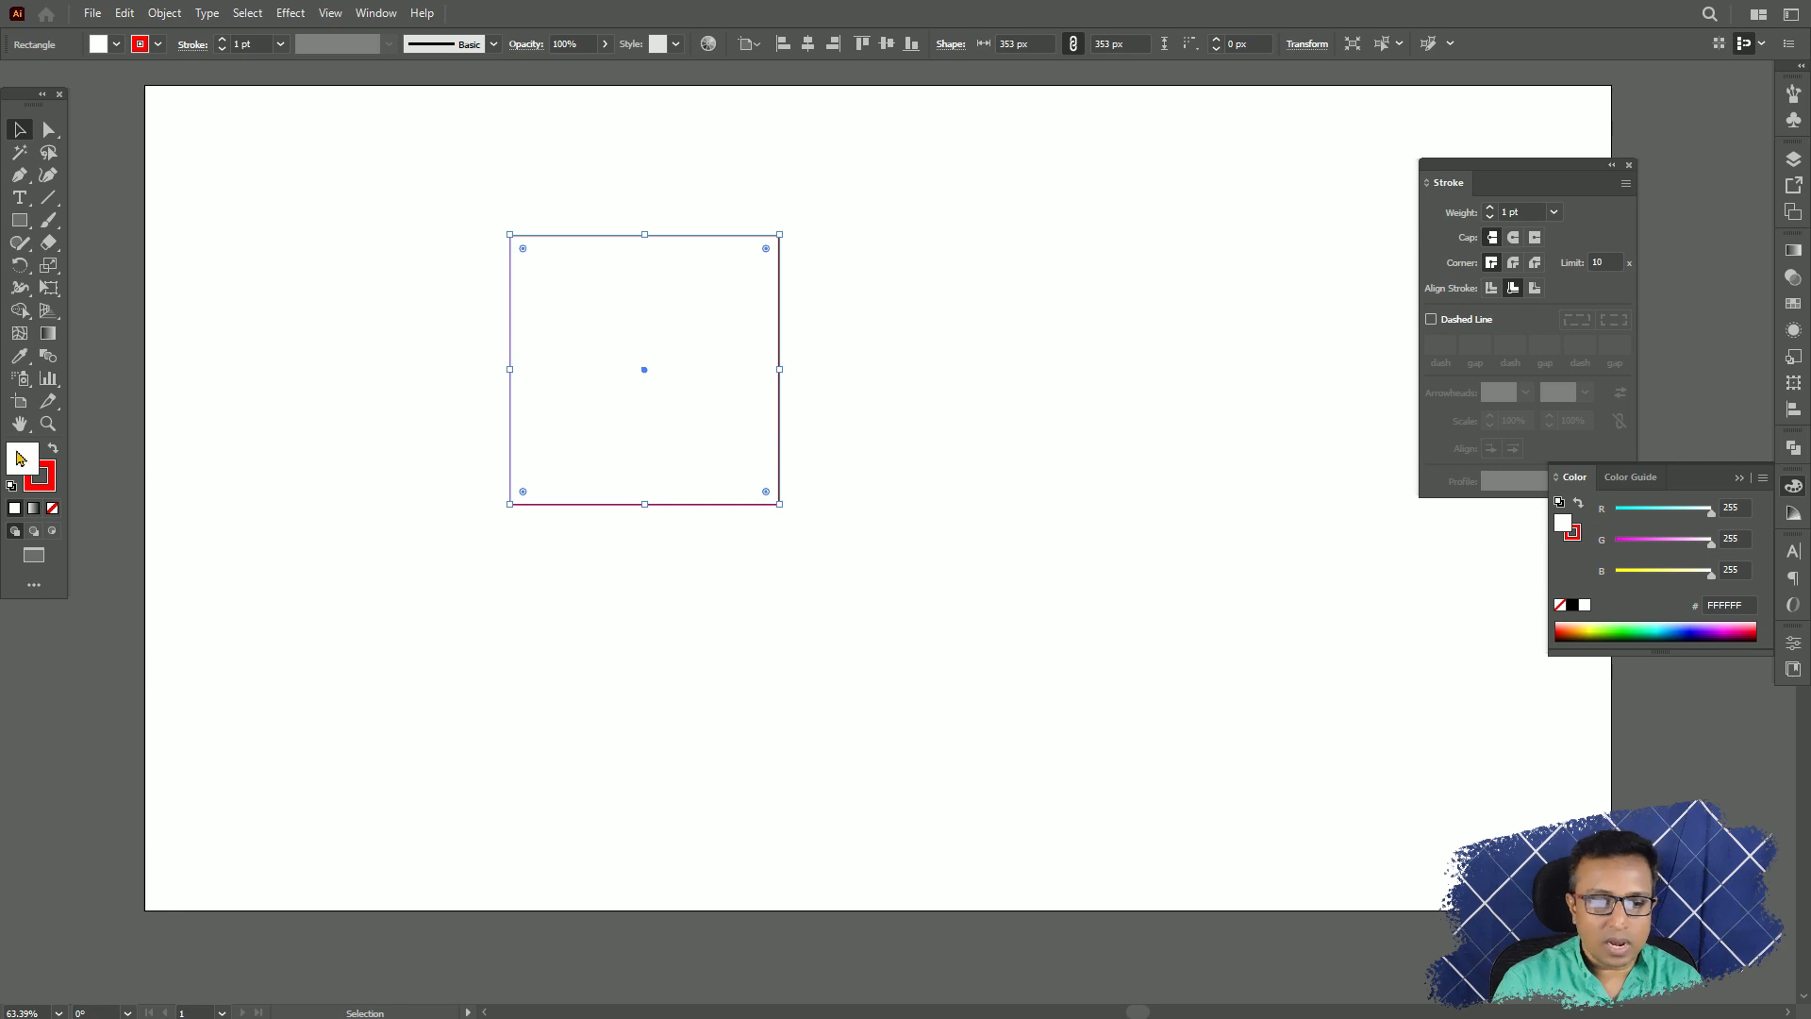
{"action": "left_click", "coordinate": [52, 508]}
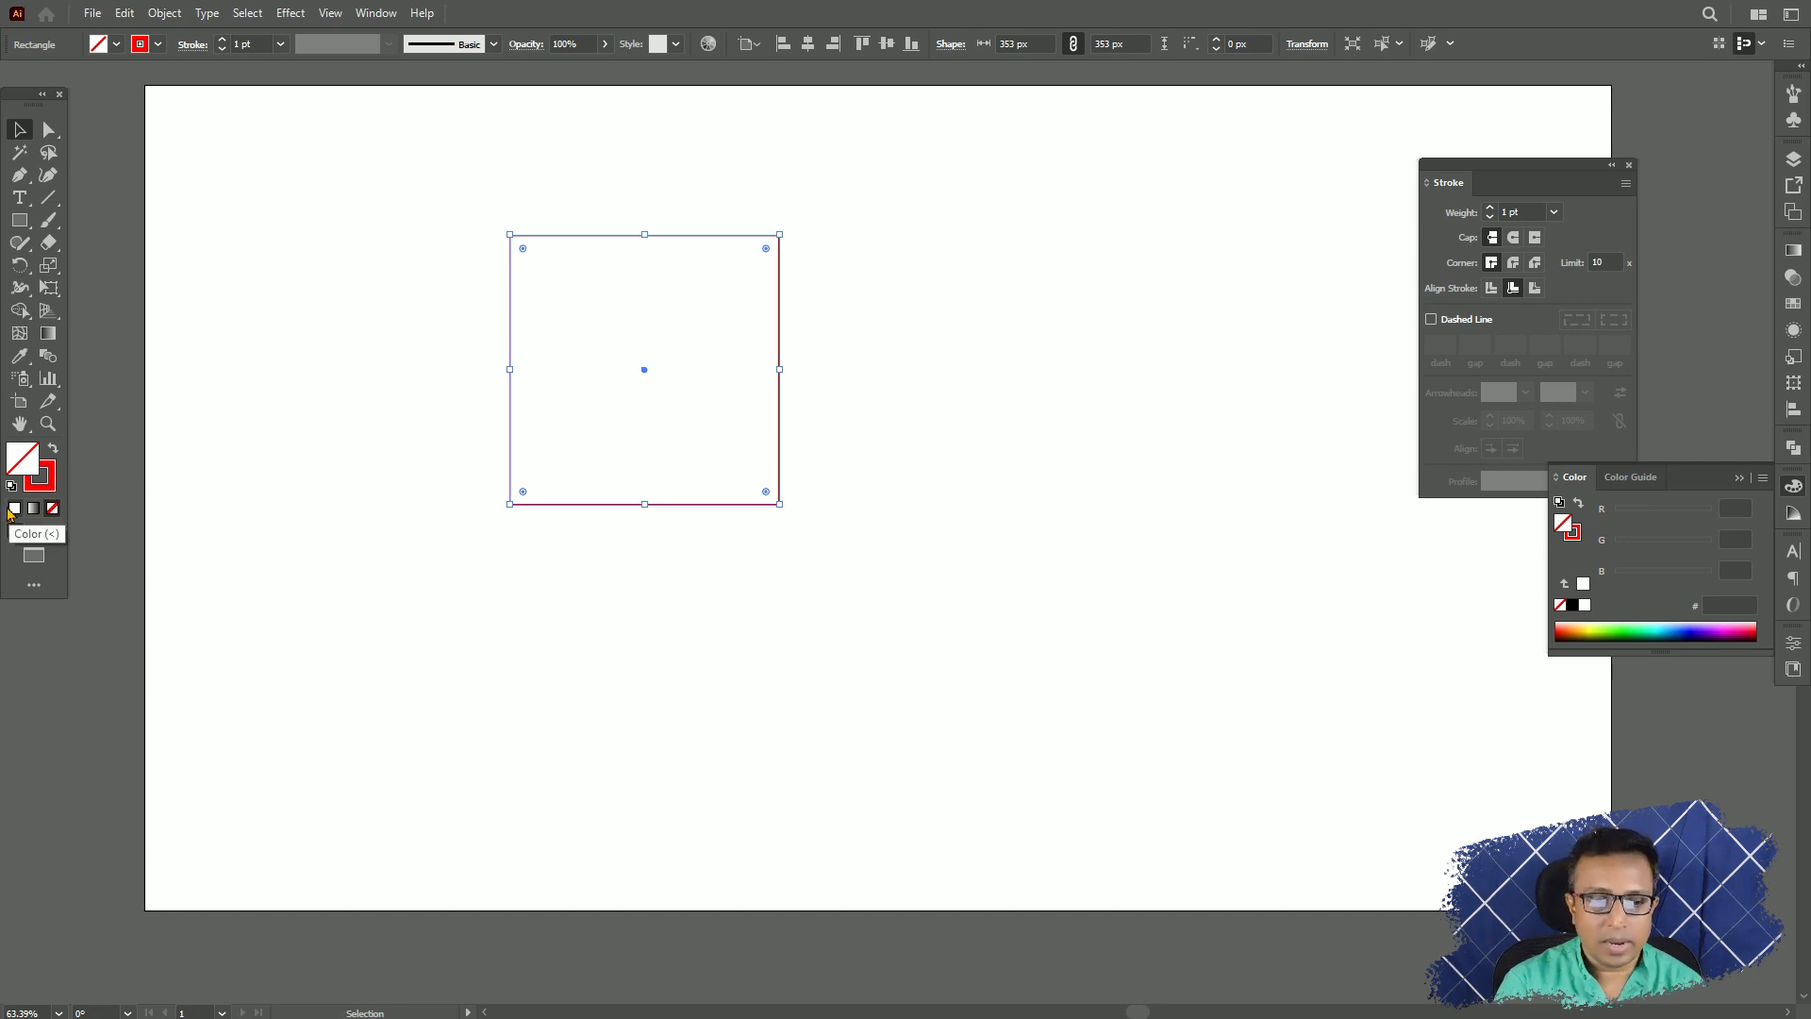
{"action": "left_click", "coordinate": [16, 510]}
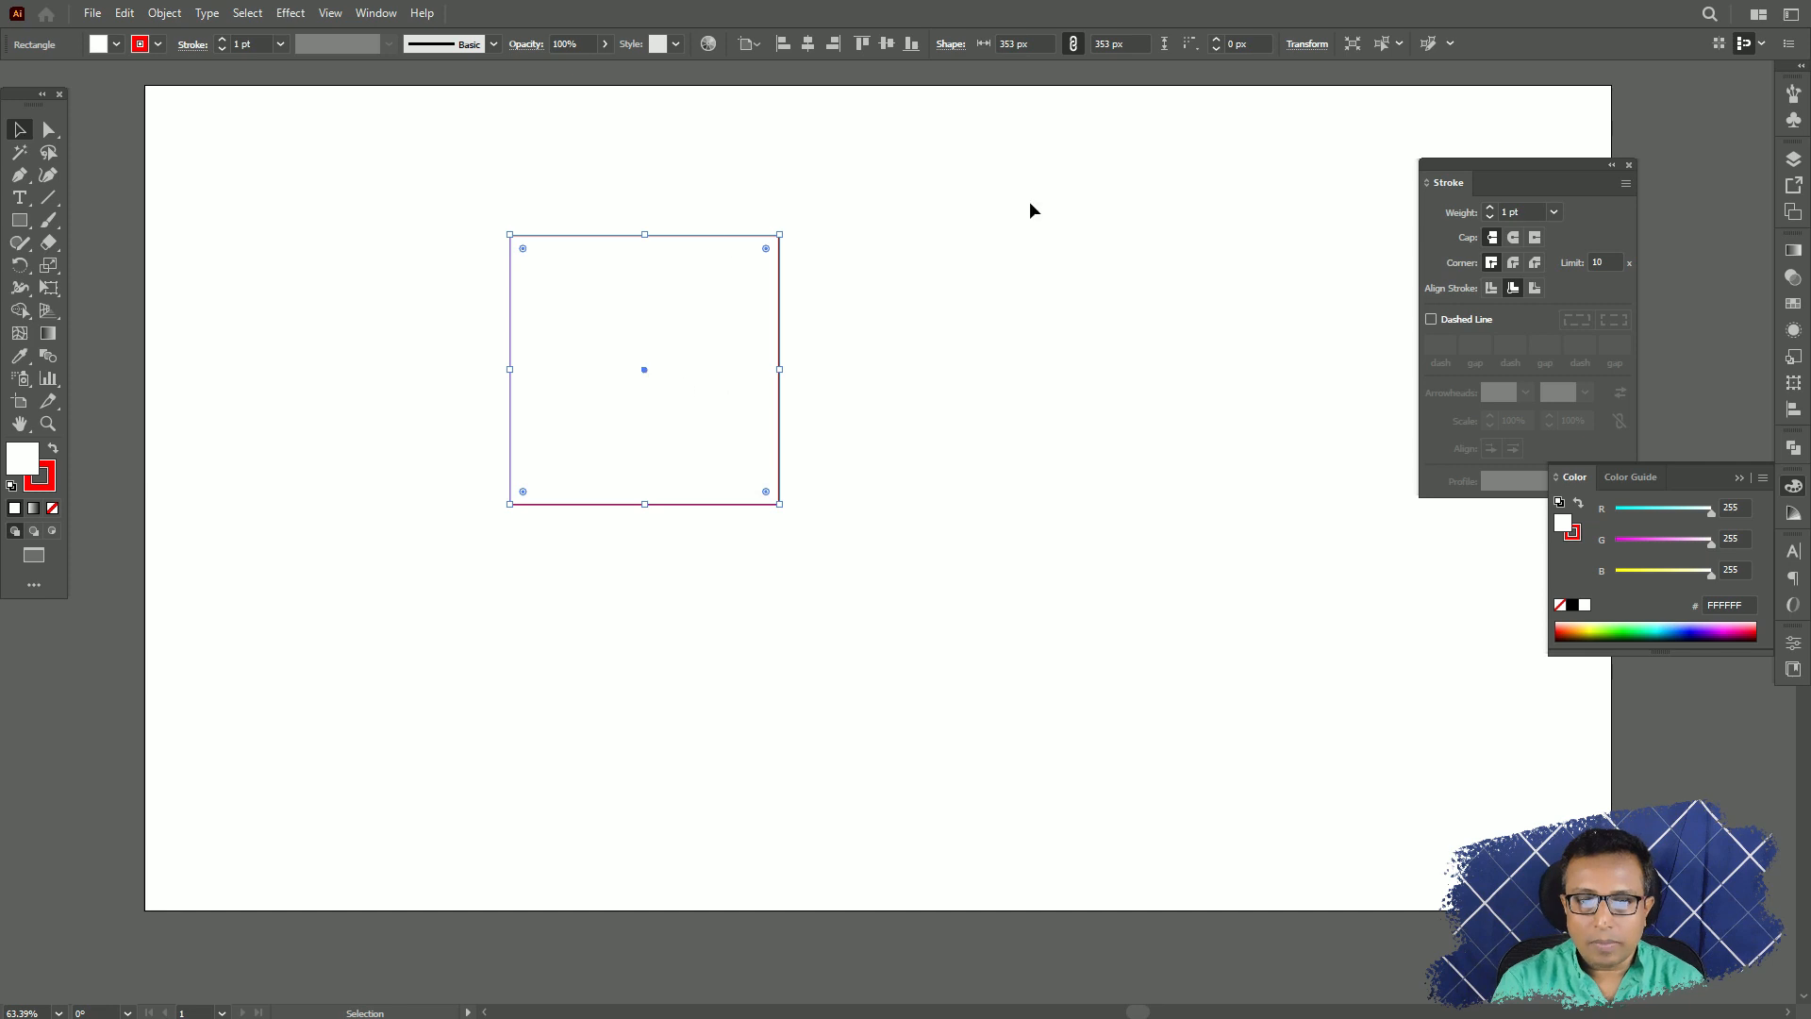
Select the white-filled square and move it around by its interior, leaving it slightly lower and further right.
{"action": "left_click_drag", "start_coordinate": [920, 173], "coordinate": [456, 681]}
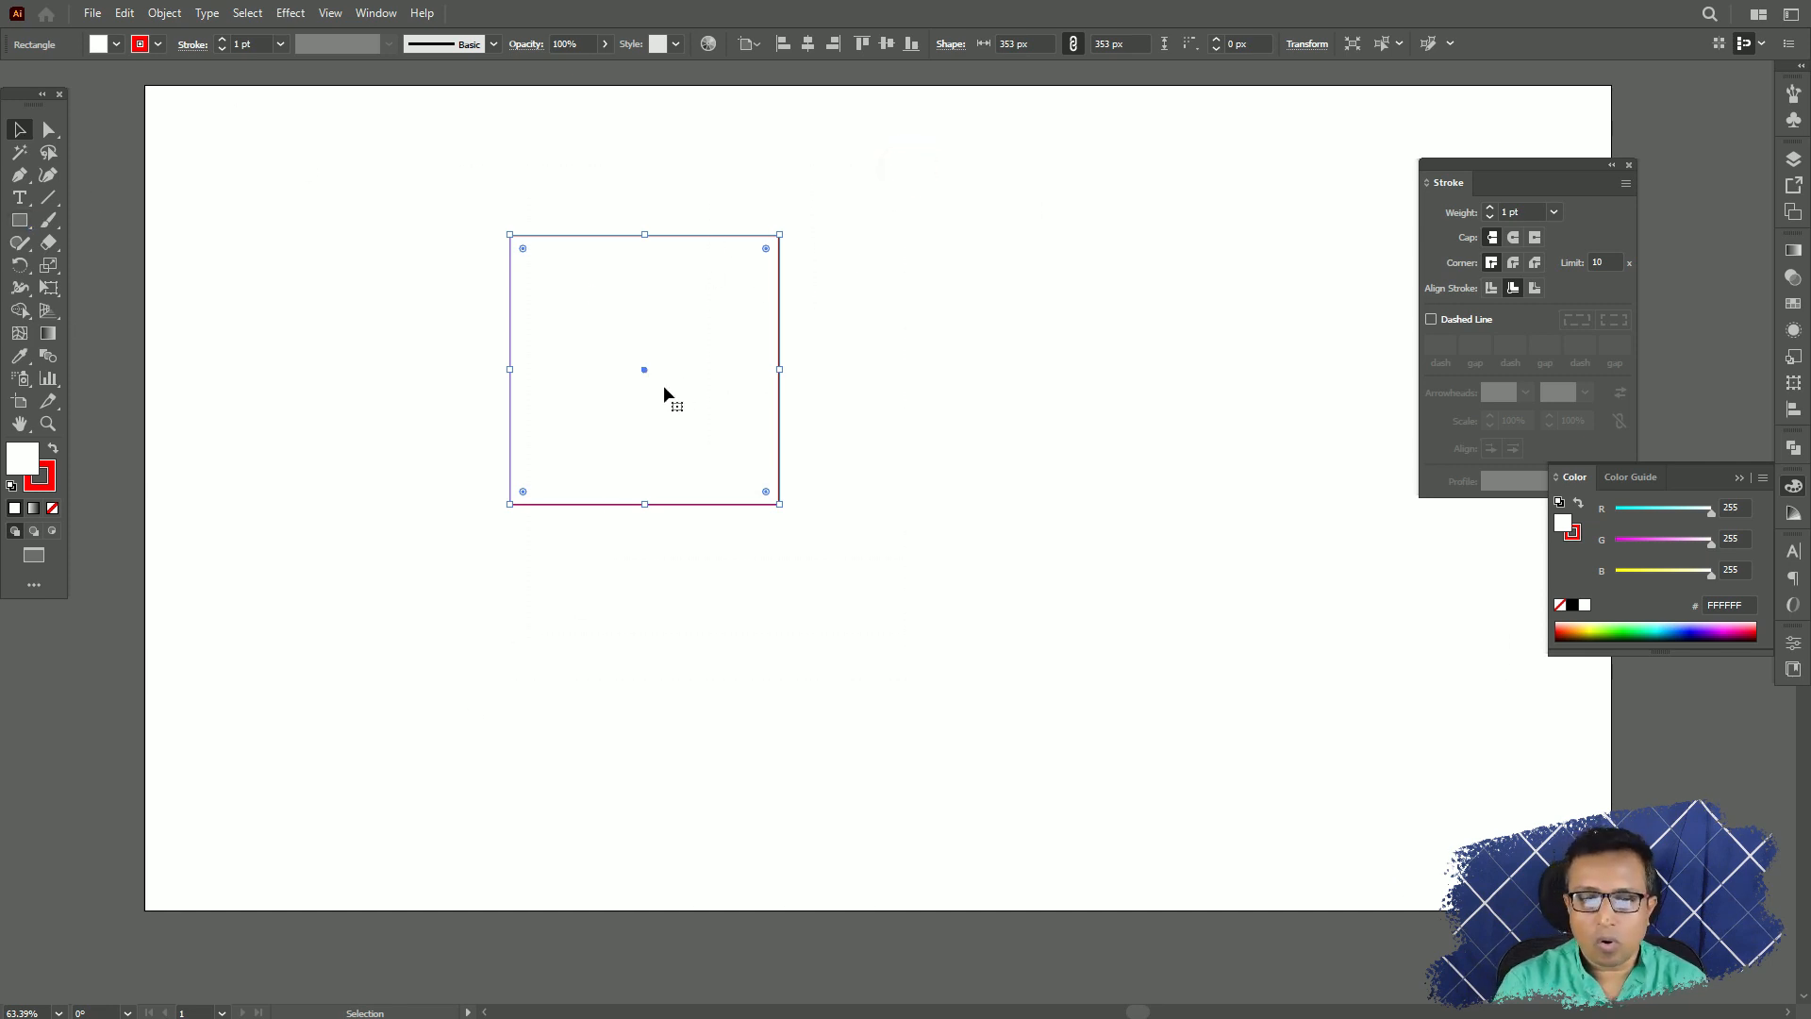
{"action": "left_click_drag", "start_coordinate": [644, 370], "coordinate": [716, 442]}
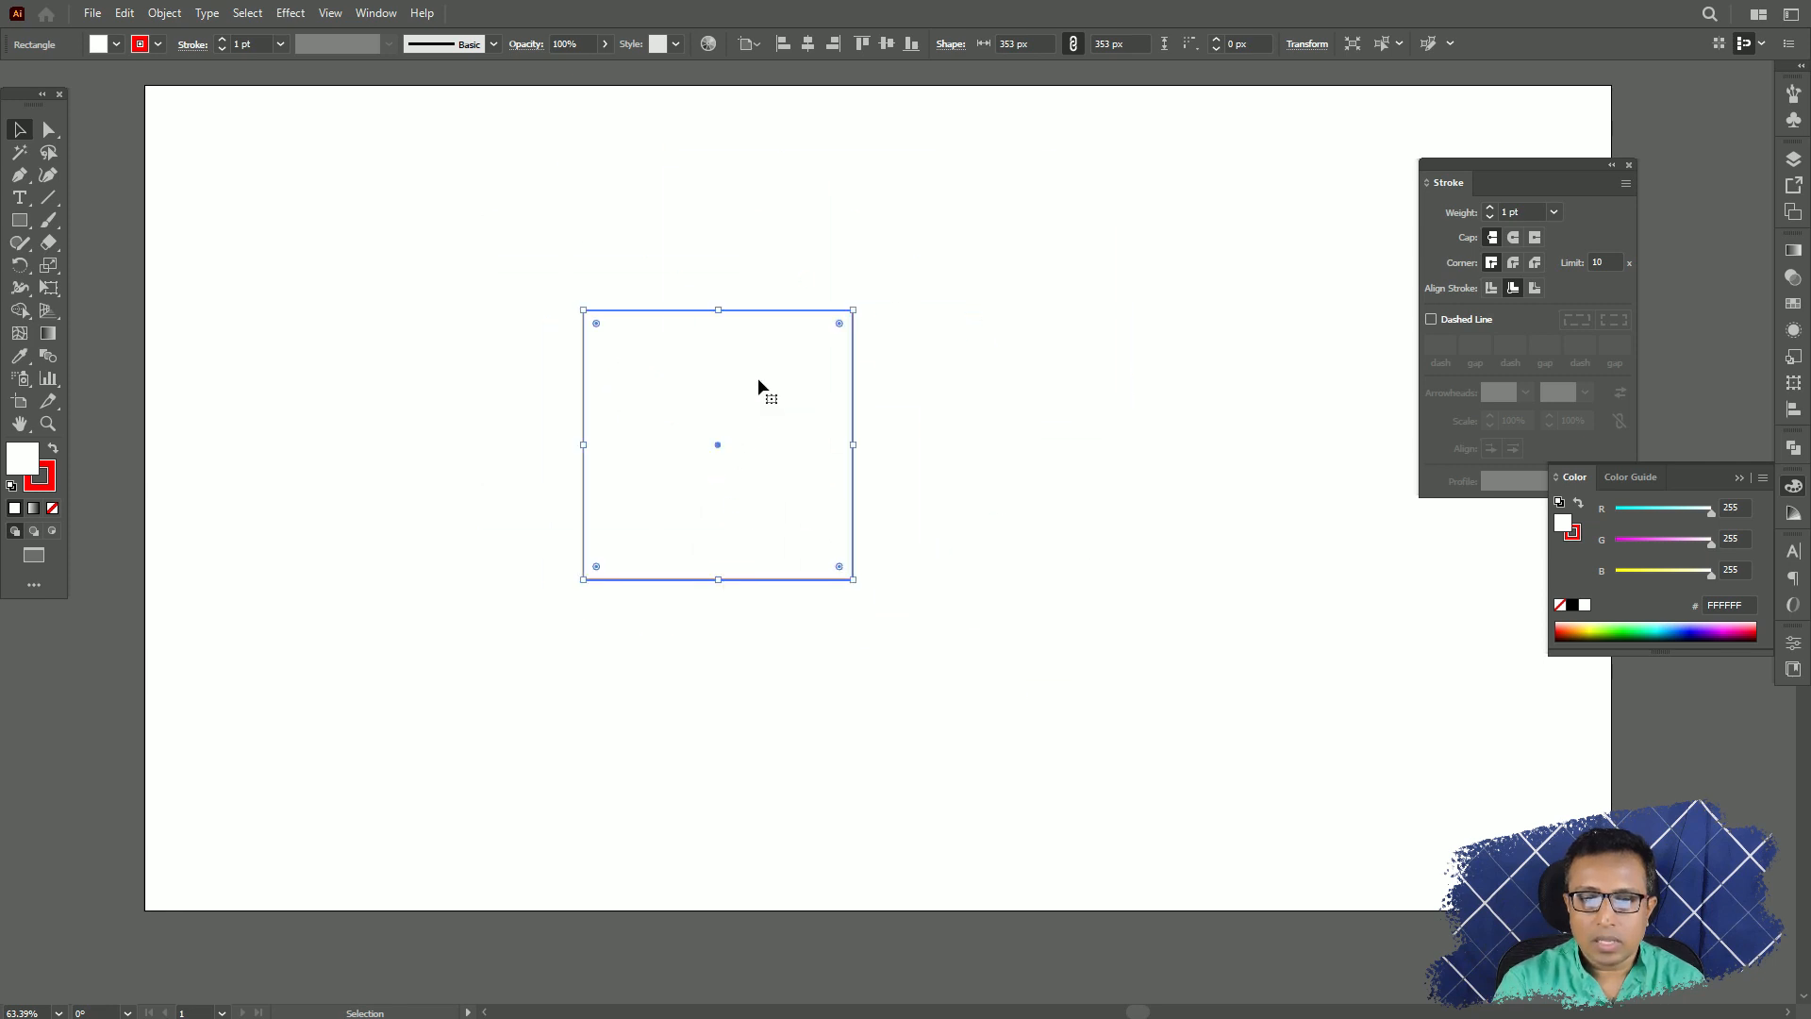
{"action": "left_click_drag", "start_coordinate": [760, 366], "coordinate": [689, 334]}
{"action": "left_click_drag", "start_coordinate": [557, 477], "coordinate": [723, 525]}
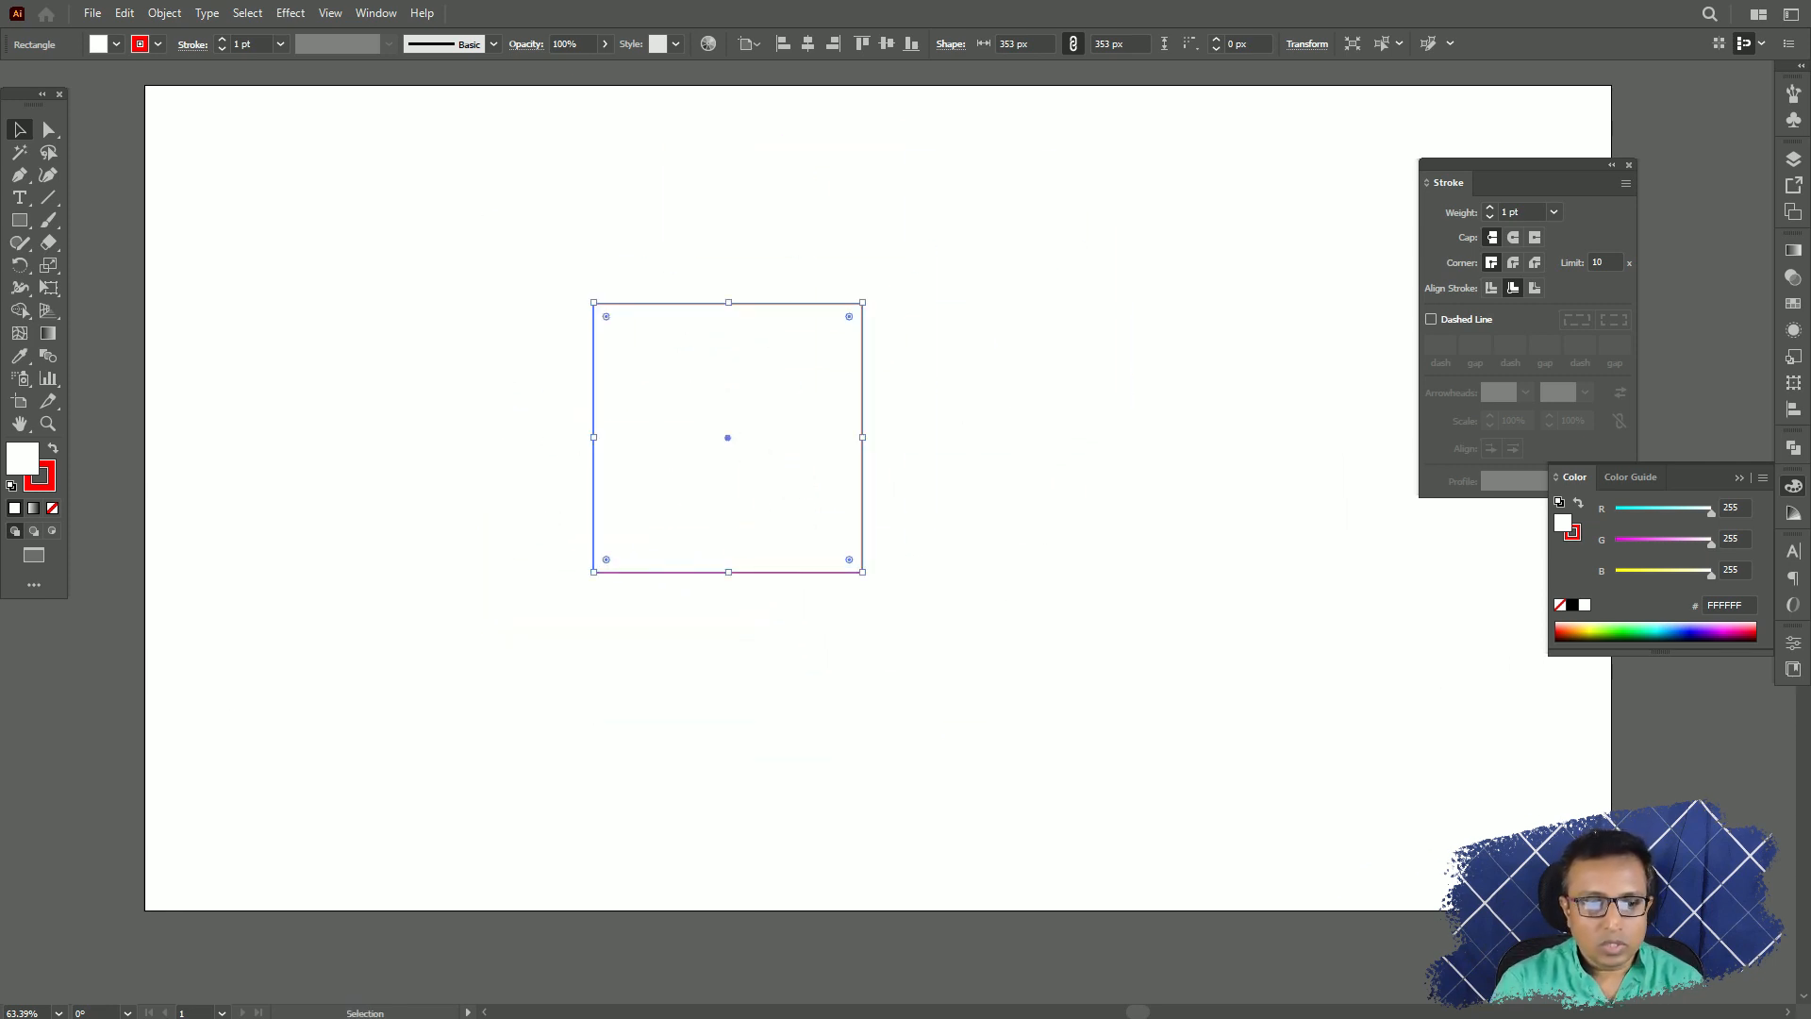
Set the square's fill to None and try to select and move it from its empty interior.
{"action": "left_click", "coordinate": [53, 510]}
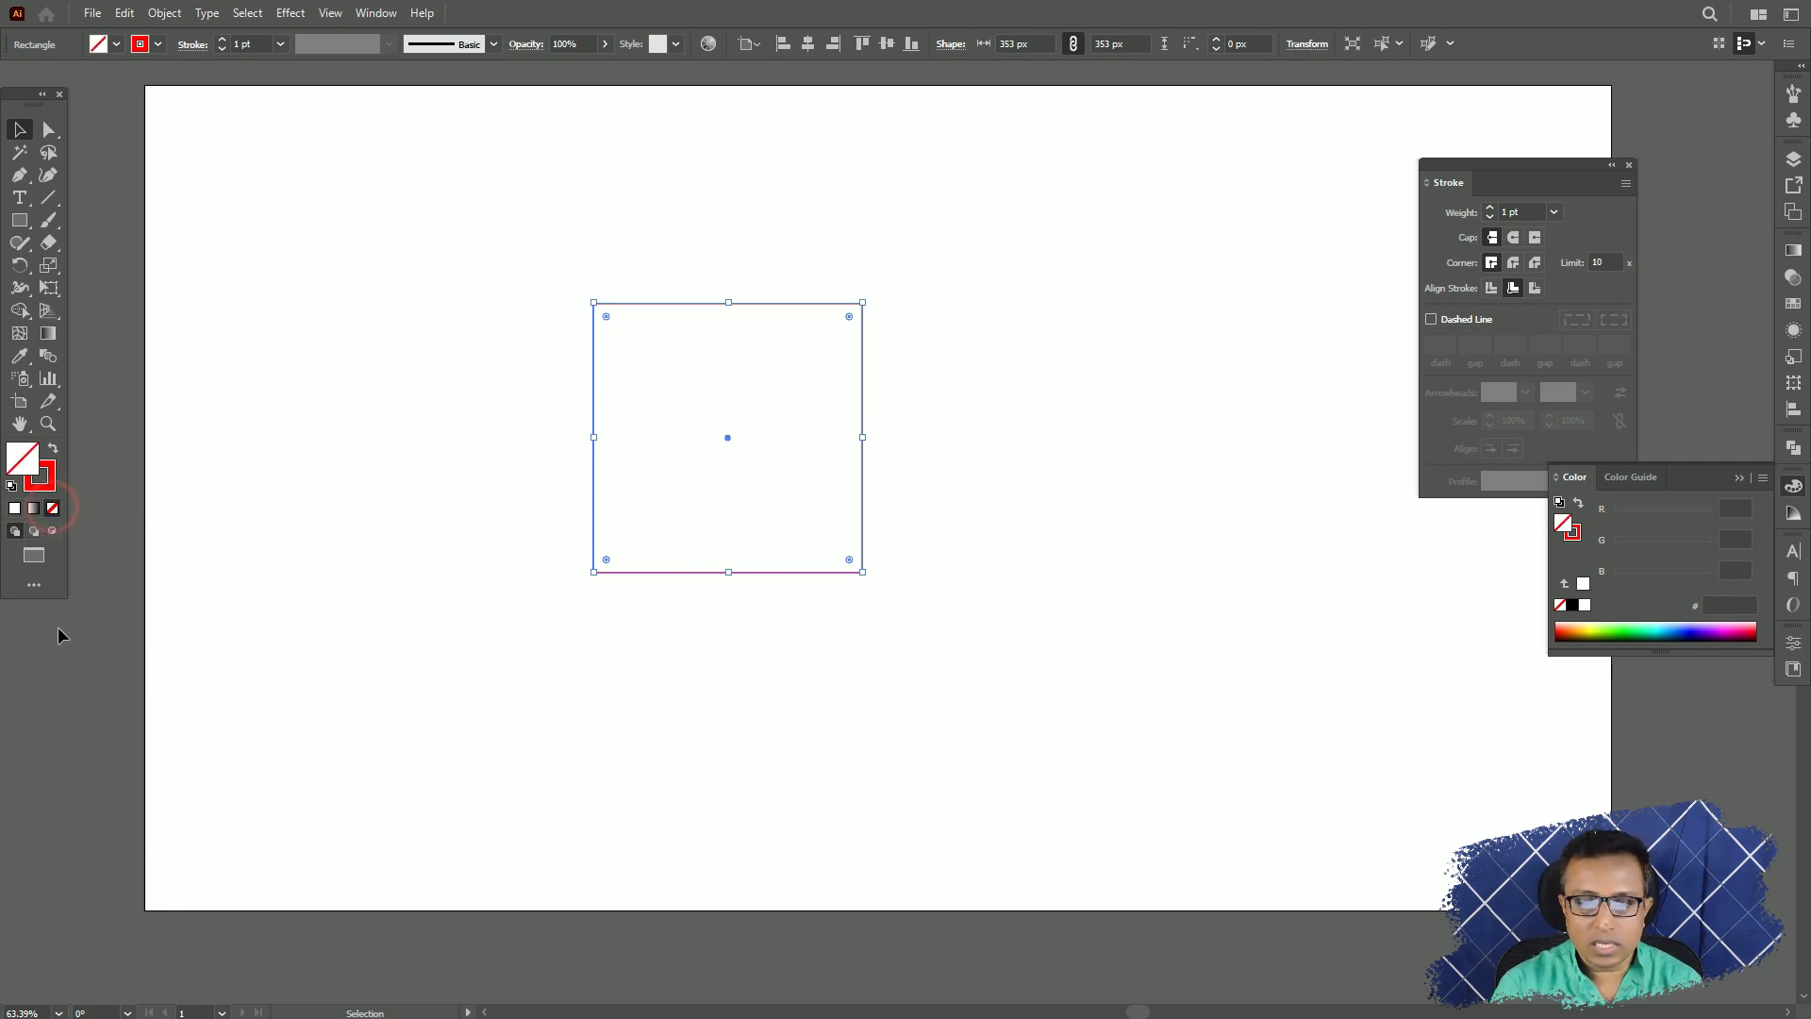
{"action": "left_click_drag", "start_coordinate": [745, 515], "coordinate": [643, 568]}
{"action": "left_click_drag", "start_coordinate": [727, 502], "coordinate": [834, 415]}
{"action": "left_click", "coordinate": [820, 444]}
{"action": "left_click", "coordinate": [679, 416]}
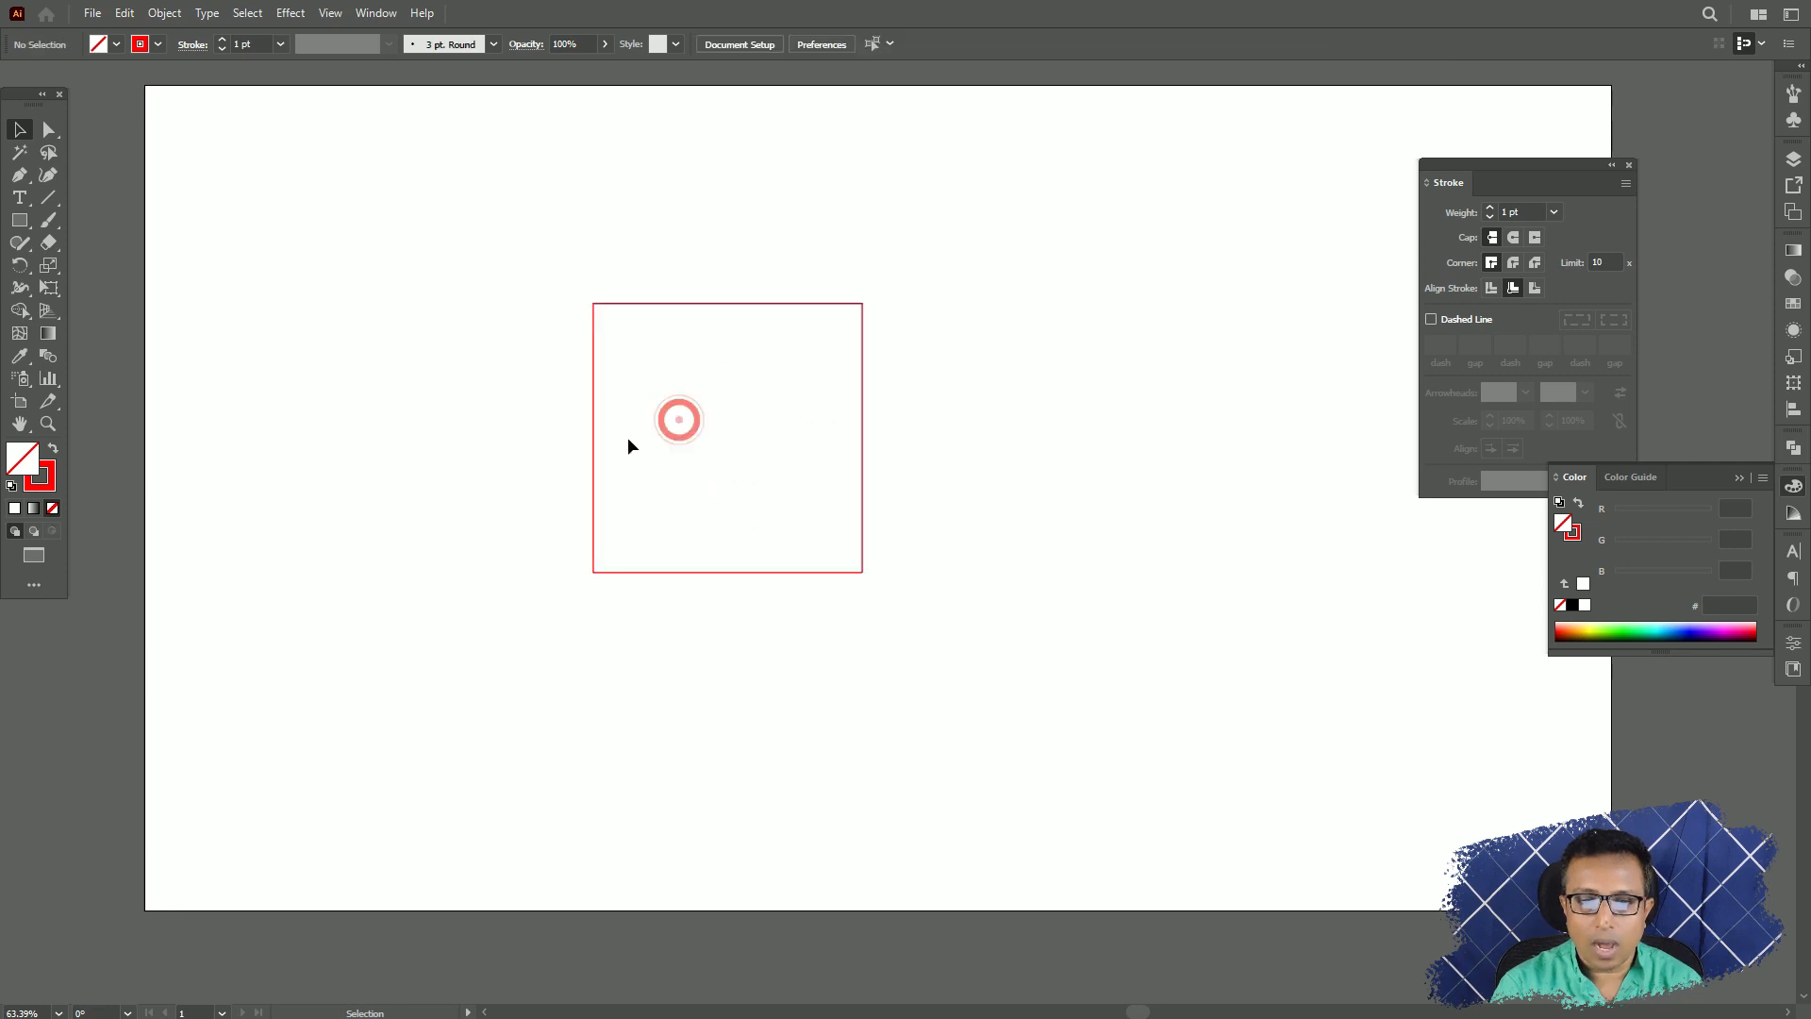
Move the unfilled square slightly right and down by its outline.
{"action": "mouse_move", "coordinate": [727, 438]}
{"action": "left_mouse_down"}
{"action": "mouse_move", "coordinate": [651, 439]}
{"action": "mouse_move", "coordinate": [758, 437]}
{"action": "left_mouse_up"}
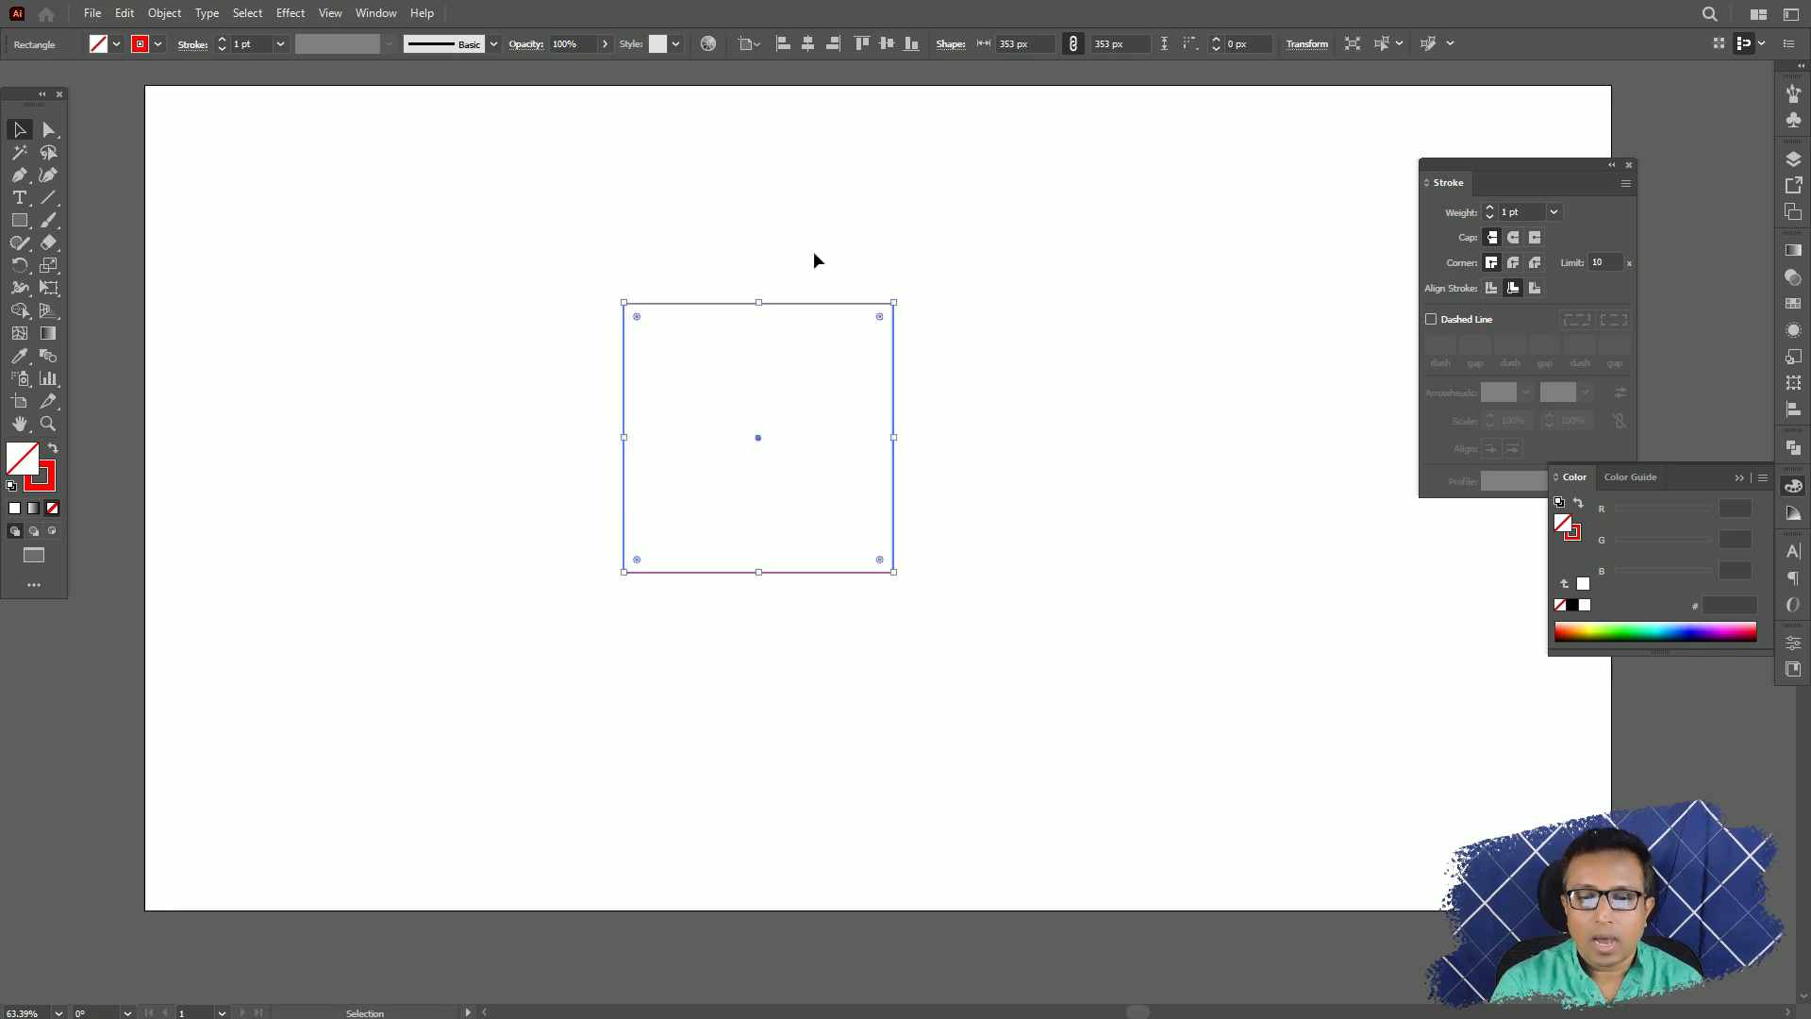
{"action": "mouse_move", "coordinate": [792, 307]}
{"action": "left_mouse_down"}
{"action": "mouse_move", "coordinate": [670, 157]}
{"action": "mouse_move", "coordinate": [824, 339]}
{"action": "mouse_move", "coordinate": [819, 318]}
{"action": "left_mouse_up"}
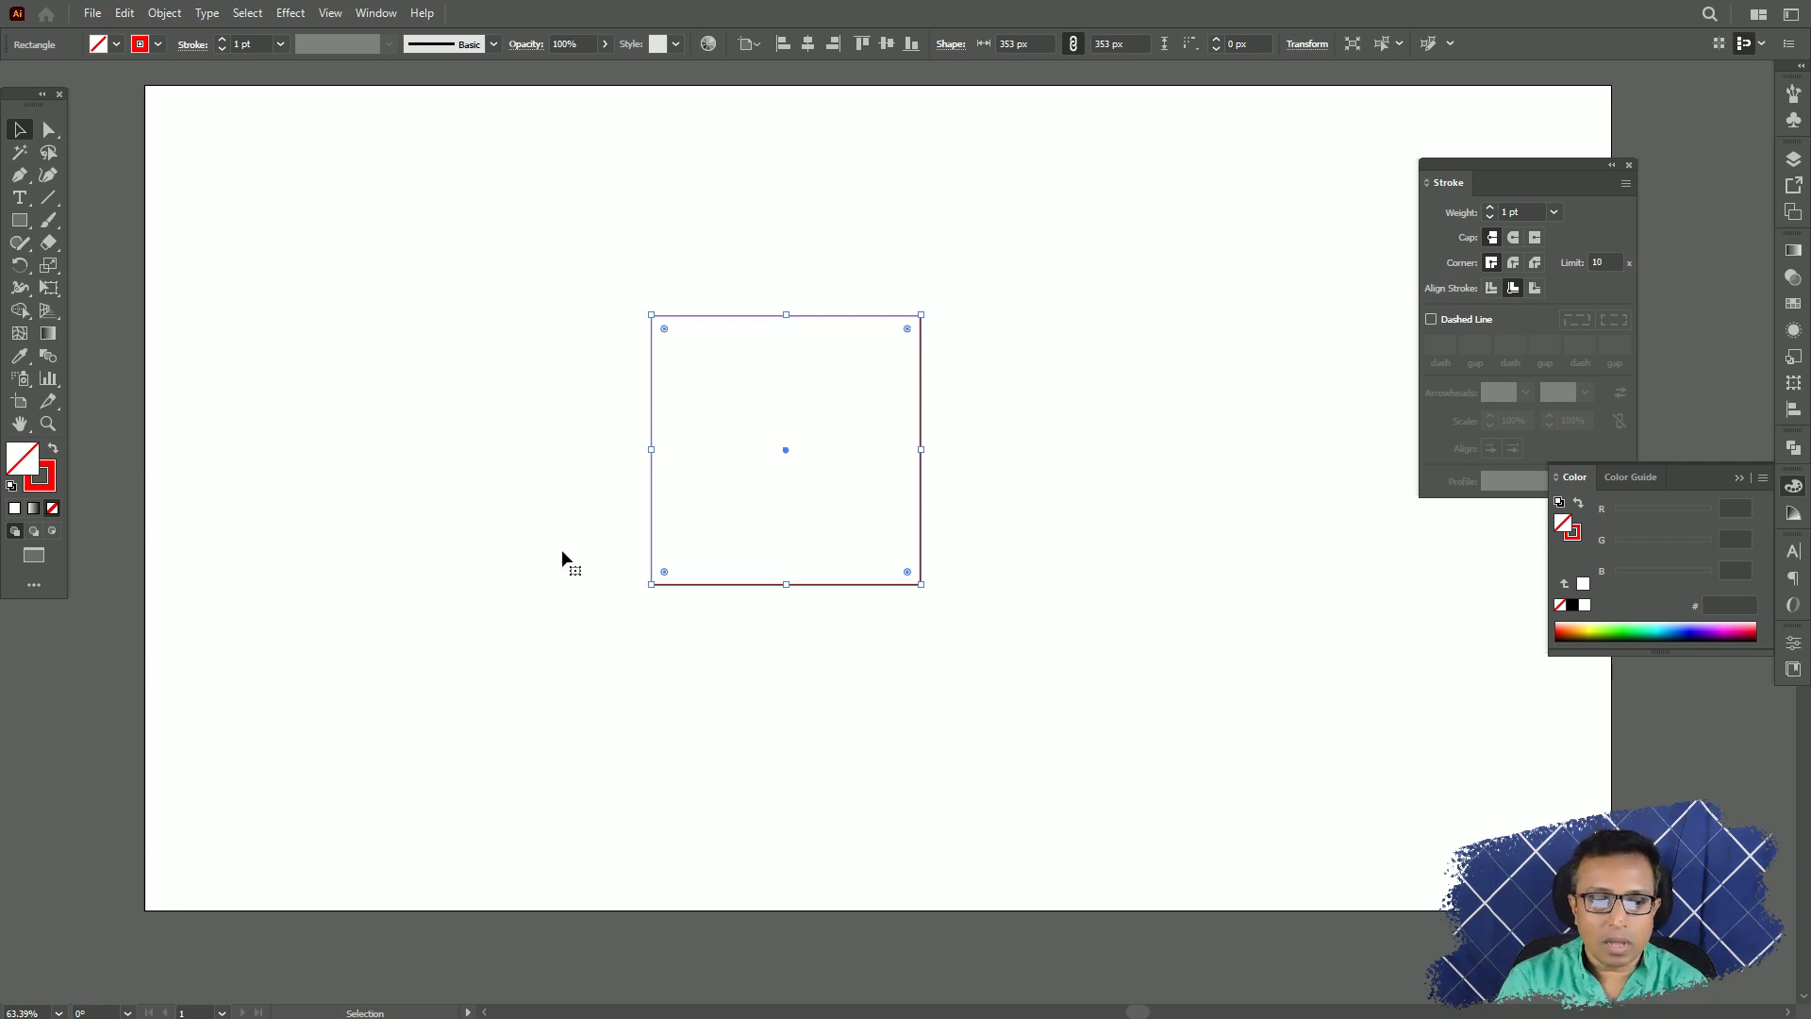
Restore the square's white fill, set it to None once more and return it to white.
{"action": "left_click", "coordinate": [15, 515]}
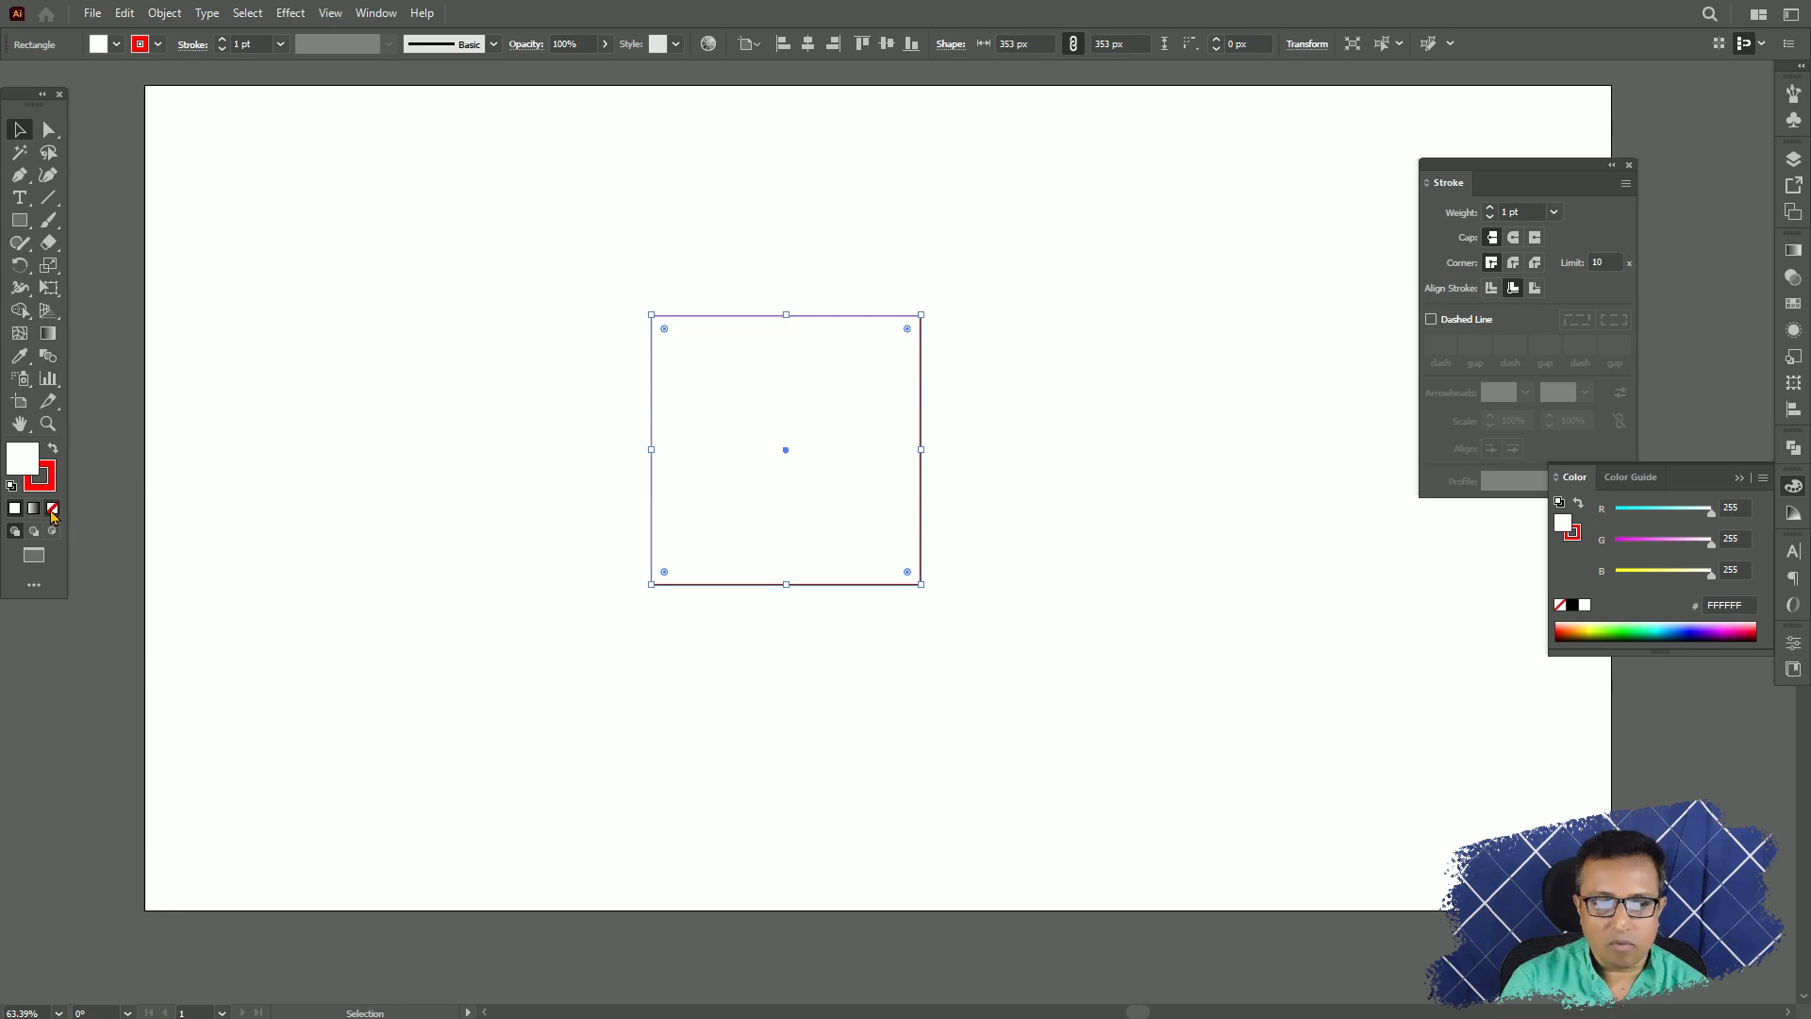
{"action": "left_click", "coordinate": [53, 510]}
{"action": "left_click", "coordinate": [14, 511]}
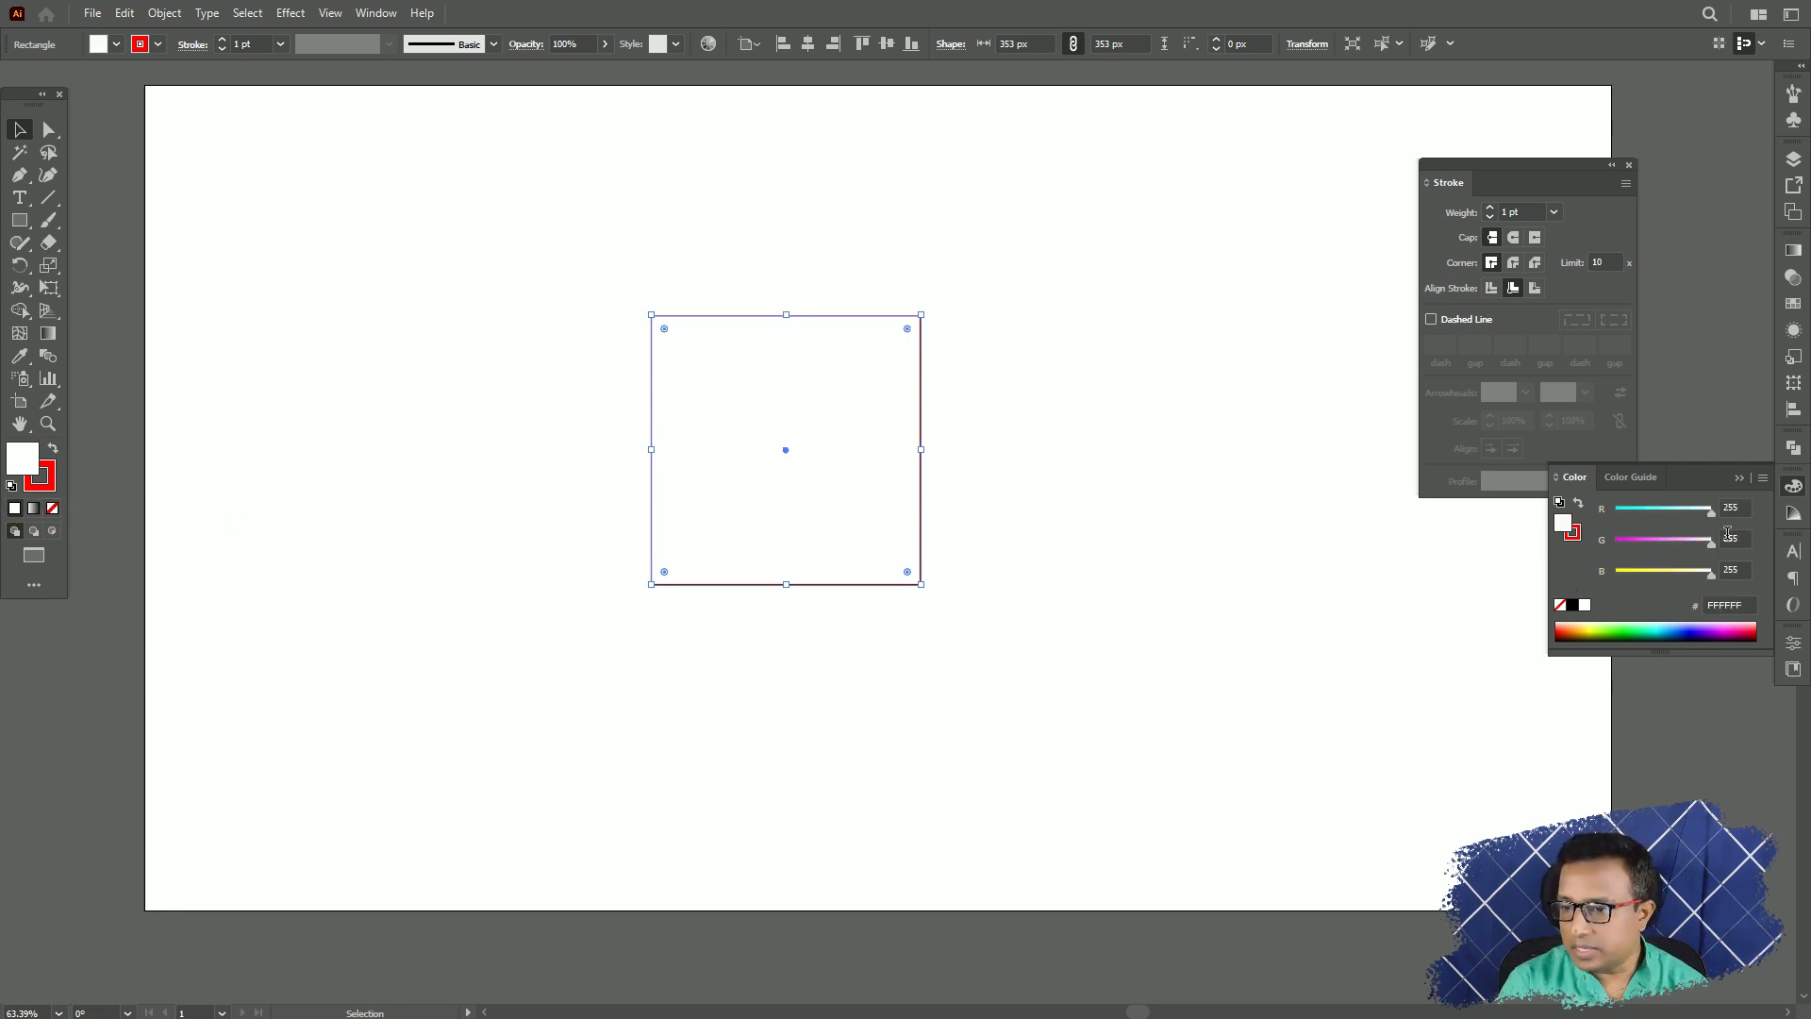
Fill the square with light blue, make its stroke the active colour and set the stroke weight to 6 pt.
{"action": "left_click", "coordinate": [1664, 627]}
{"action": "key", "text": "x"}
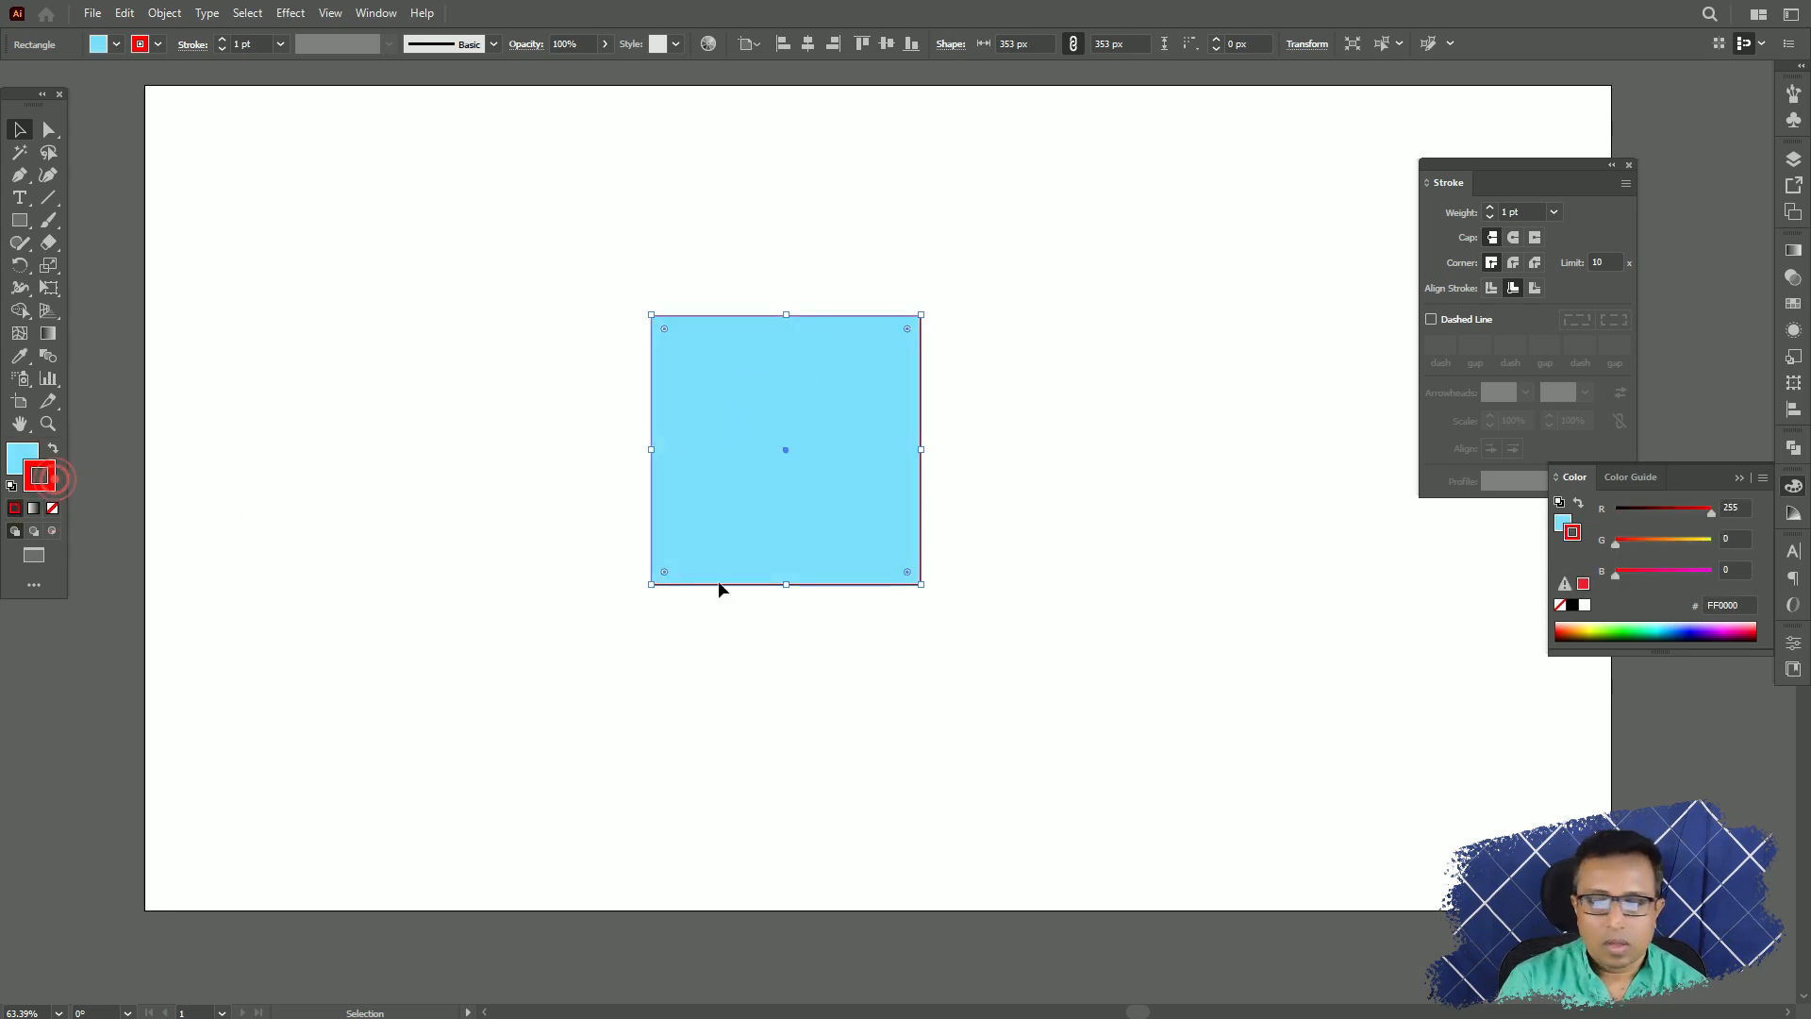
{"action": "left_click", "coordinate": [1553, 212]}
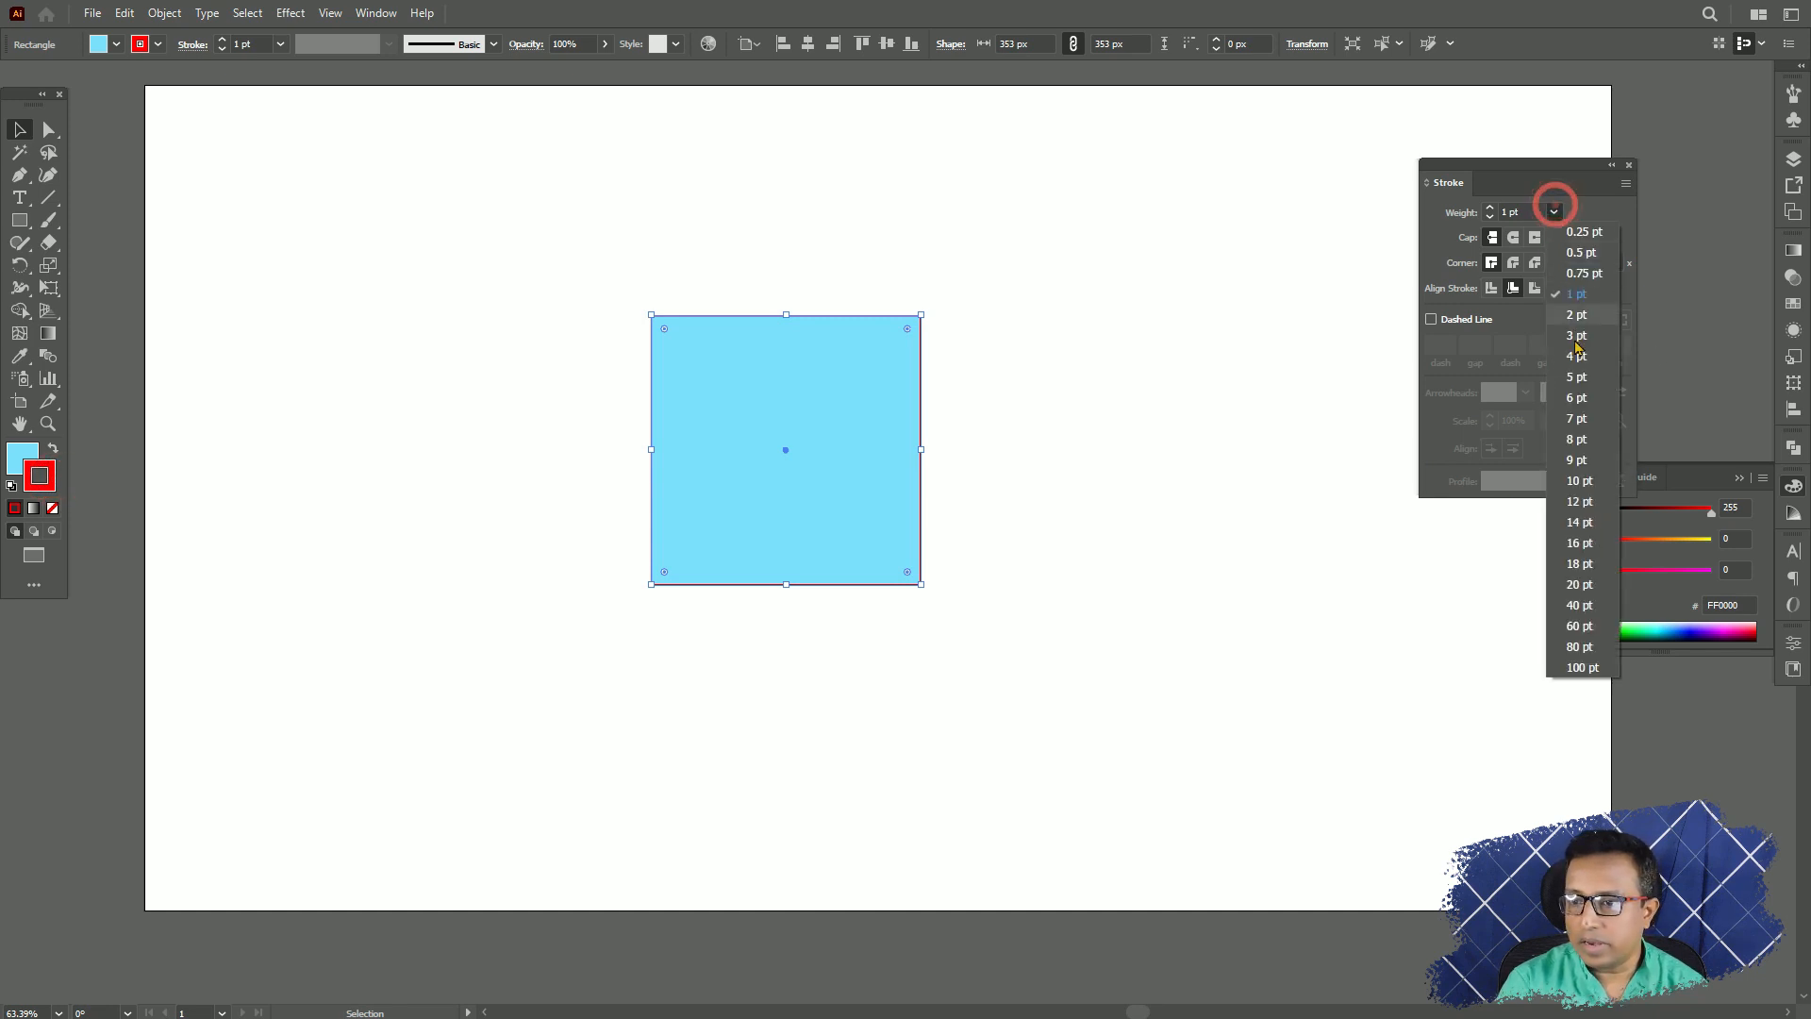
{"action": "left_click", "coordinate": [1581, 402]}
Move the blue-filled square around by its interior and leave it near the middle of the artboard.
{"action": "mouse_move", "coordinate": [870, 420]}
{"action": "left_mouse_down"}
{"action": "mouse_move", "coordinate": [650, 332]}
{"action": "mouse_move", "coordinate": [449, 296]}
{"action": "mouse_move", "coordinate": [479, 304]}
{"action": "left_mouse_up"}
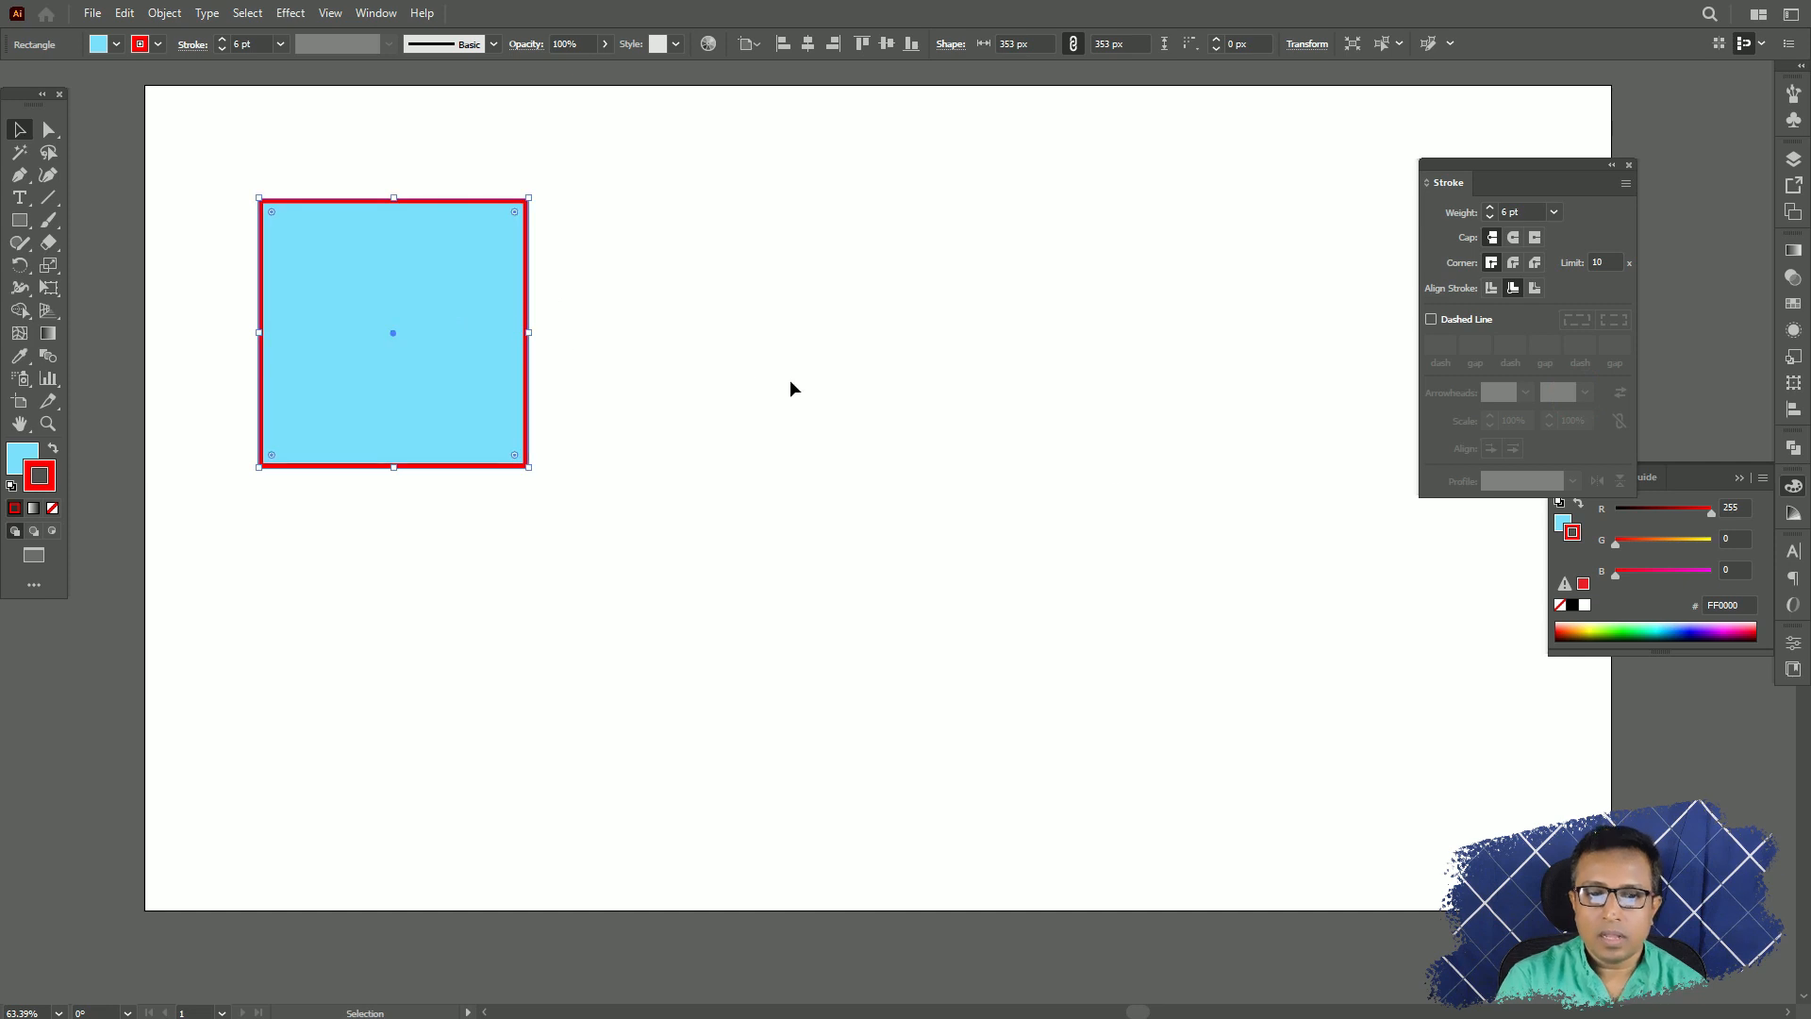
{"action": "left_click", "coordinate": [720, 339]}
{"action": "left_click", "coordinate": [417, 299]}
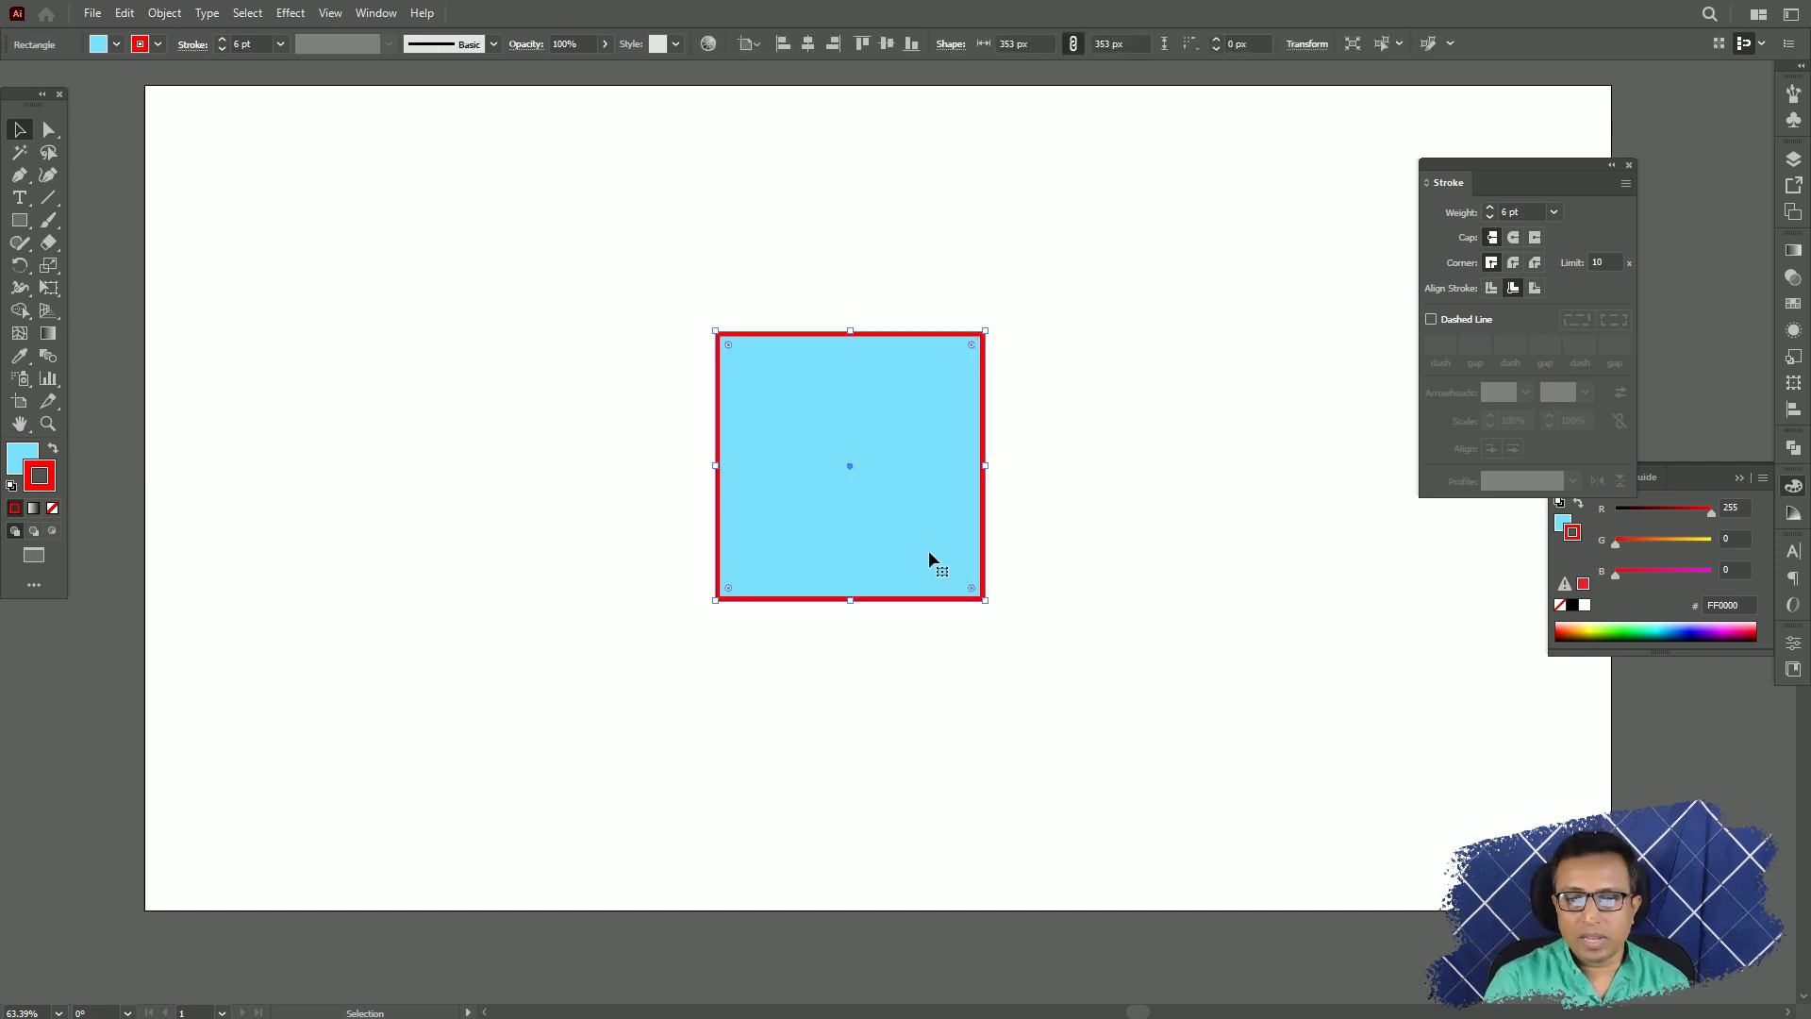
{"action": "mouse_move", "coordinate": [929, 554]}
{"action": "left_mouse_down"}
{"action": "mouse_move", "coordinate": [892, 519]}
{"action": "mouse_move", "coordinate": [910, 532]}
{"action": "left_mouse_up"}
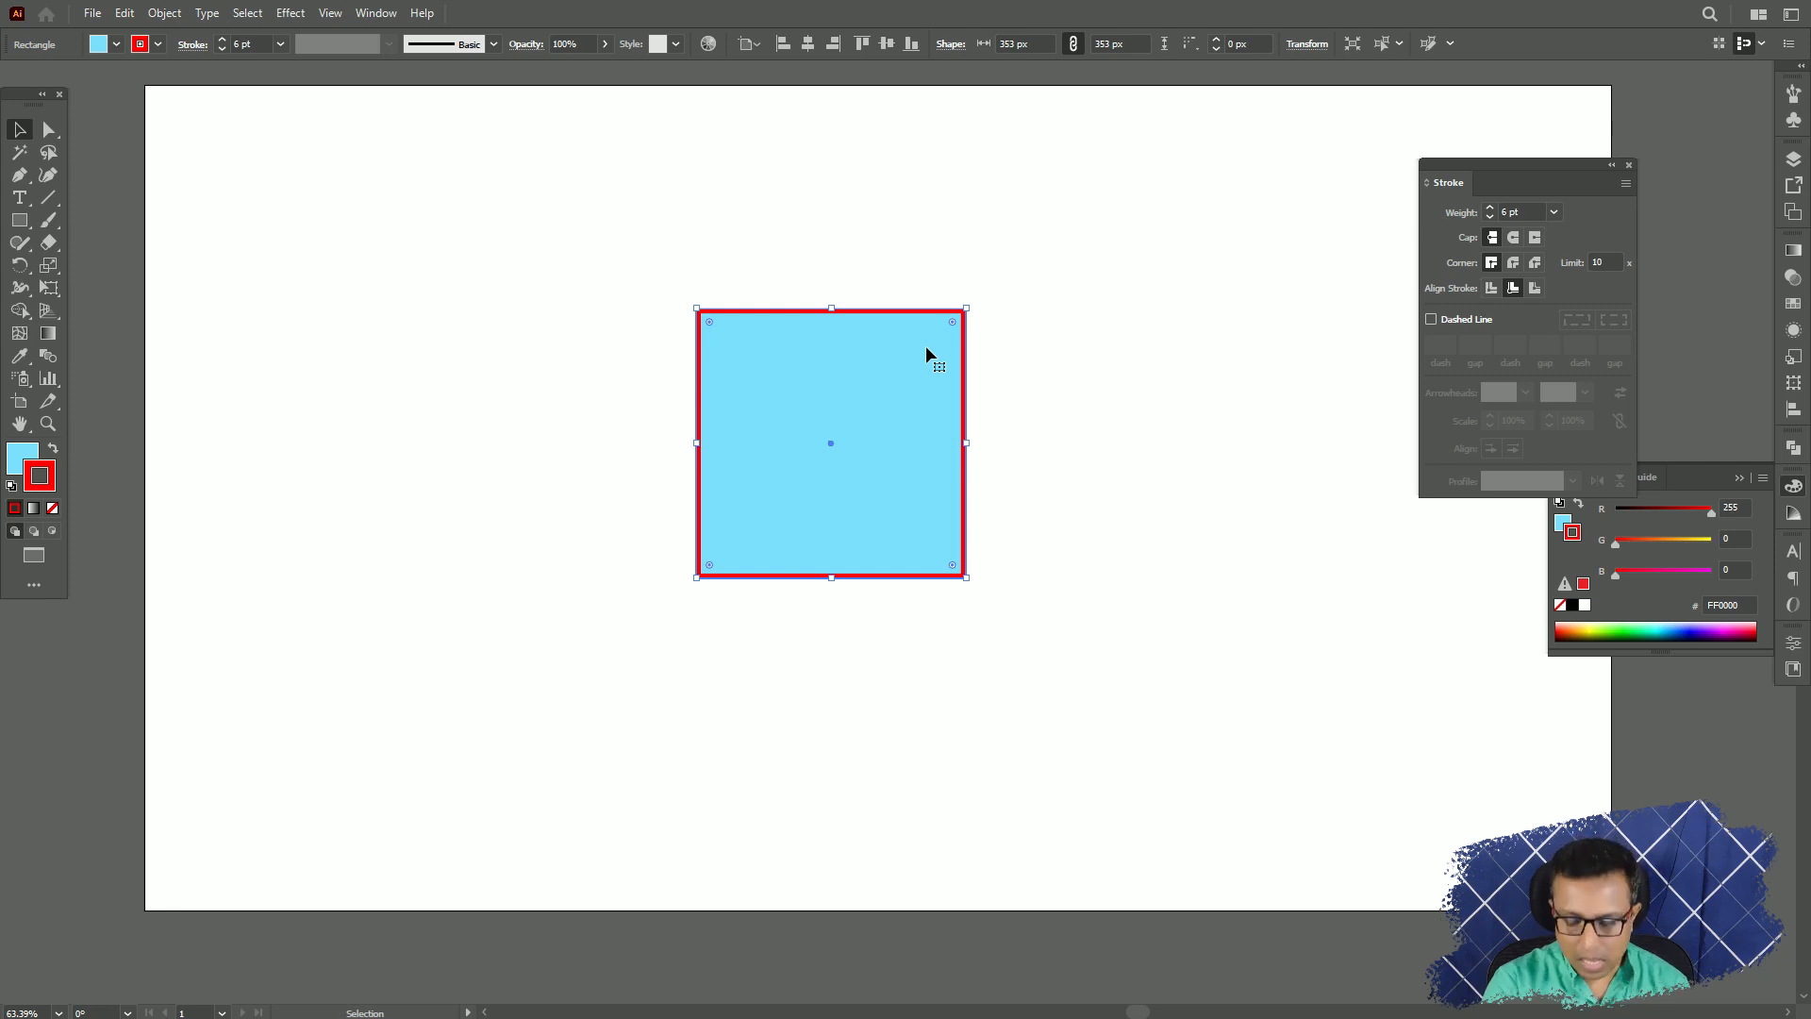
Align the square's stroke to Center, try aligning it to Outside and return it to Center.
{"action": "key", "text": "ctrl+equal"}
{"action": "key", "text": "ctrl+equal"}
{"action": "key", "text": "ctrl+equal"}
{"action": "key", "text": "ctrl+equal"}
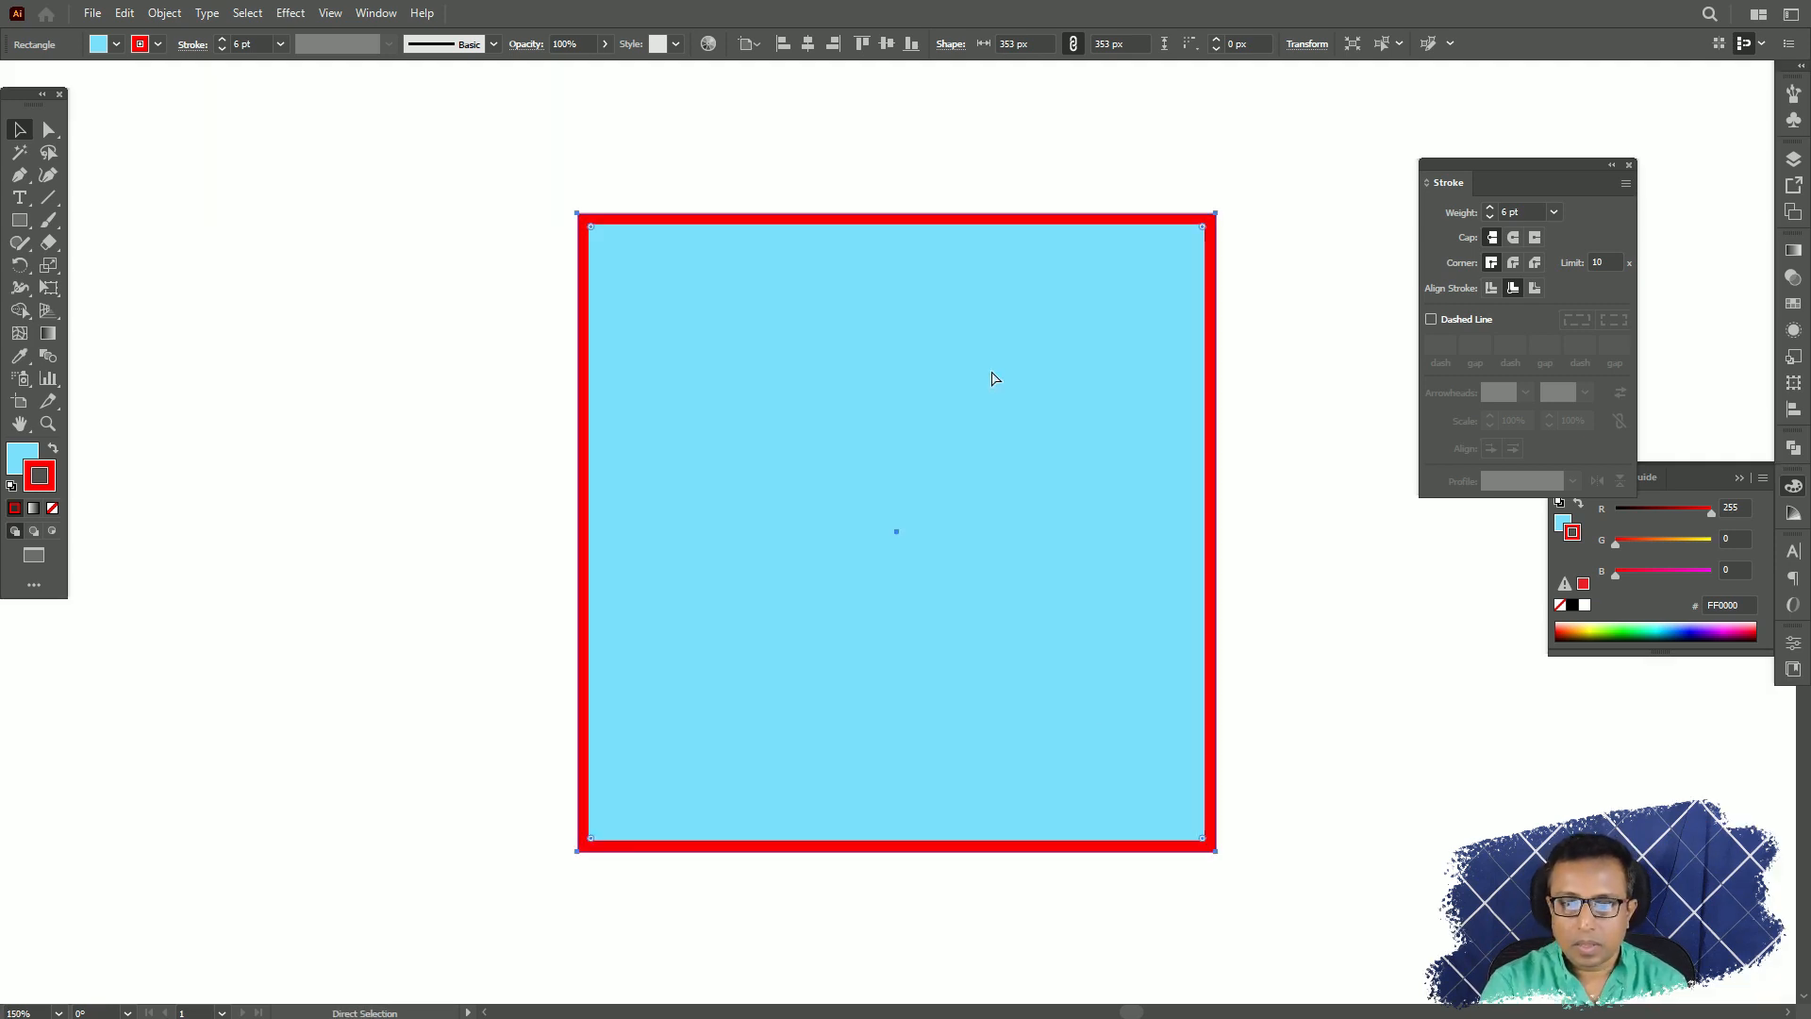
{"action": "left_click_drag", "start_coordinate": [1178, 319], "coordinate": [1074, 447]}
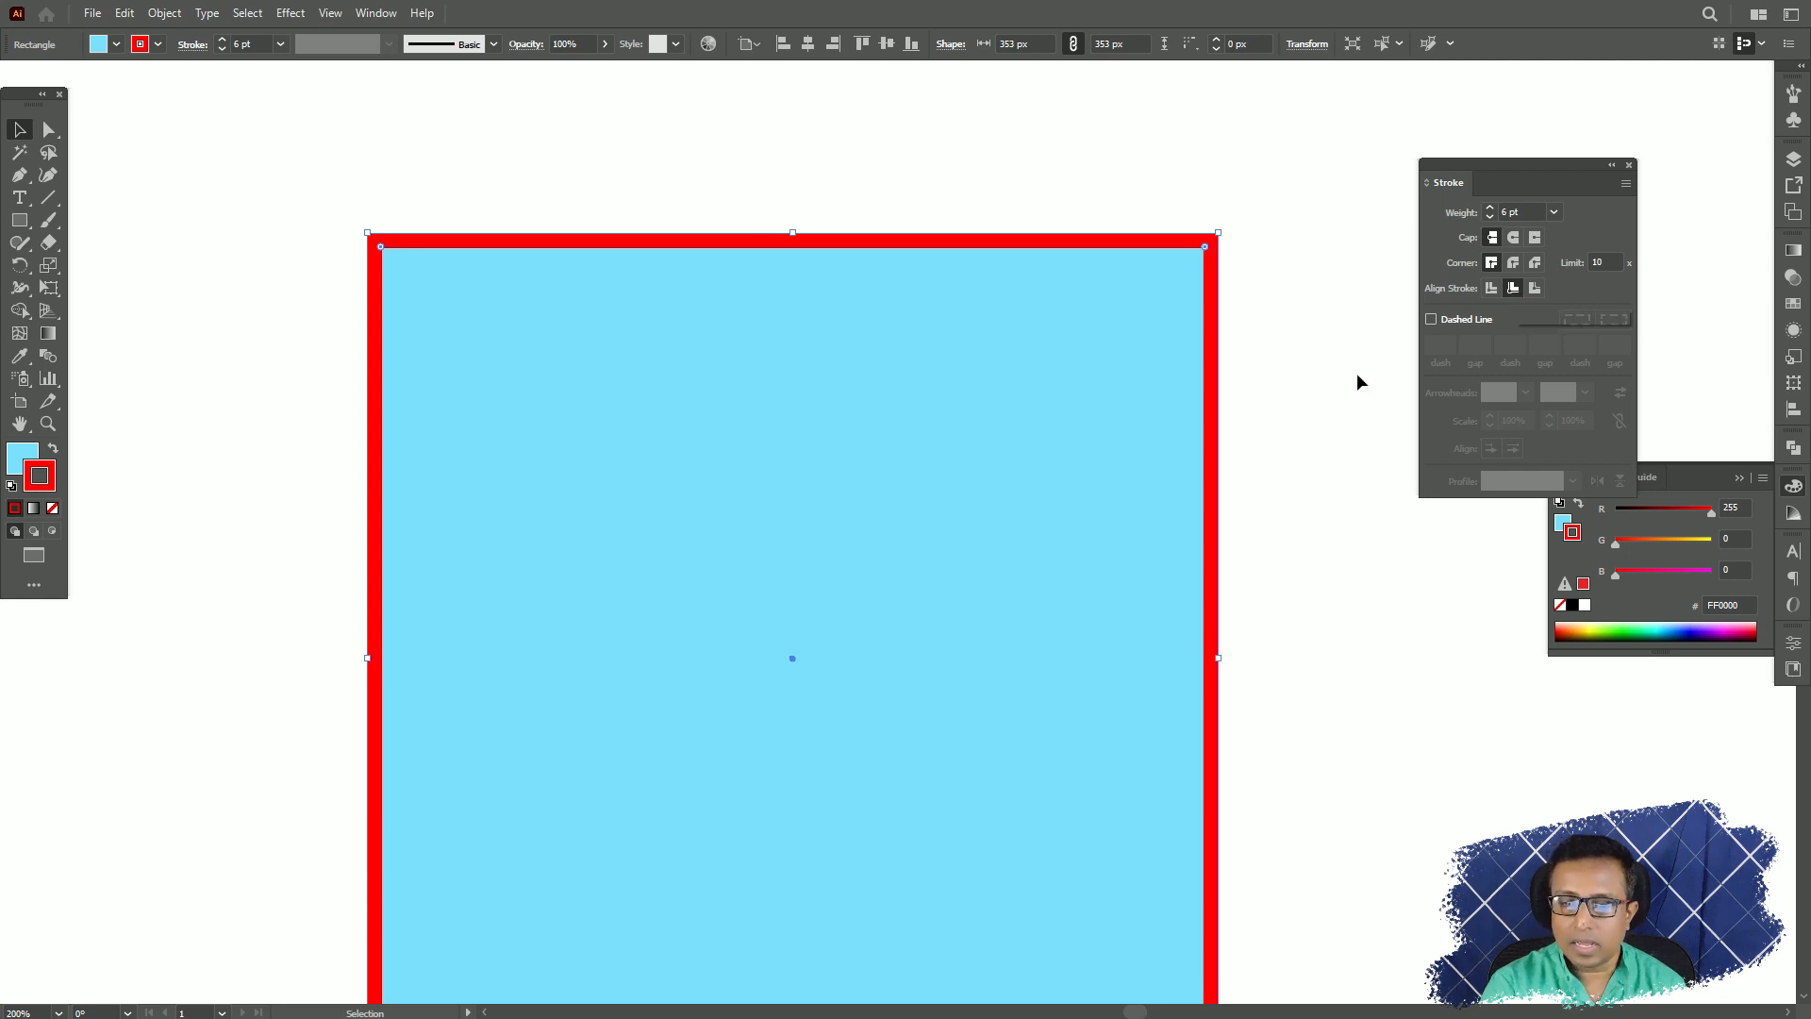
{"action": "left_click_drag", "start_coordinate": [906, 241], "coordinate": [898, 215]}
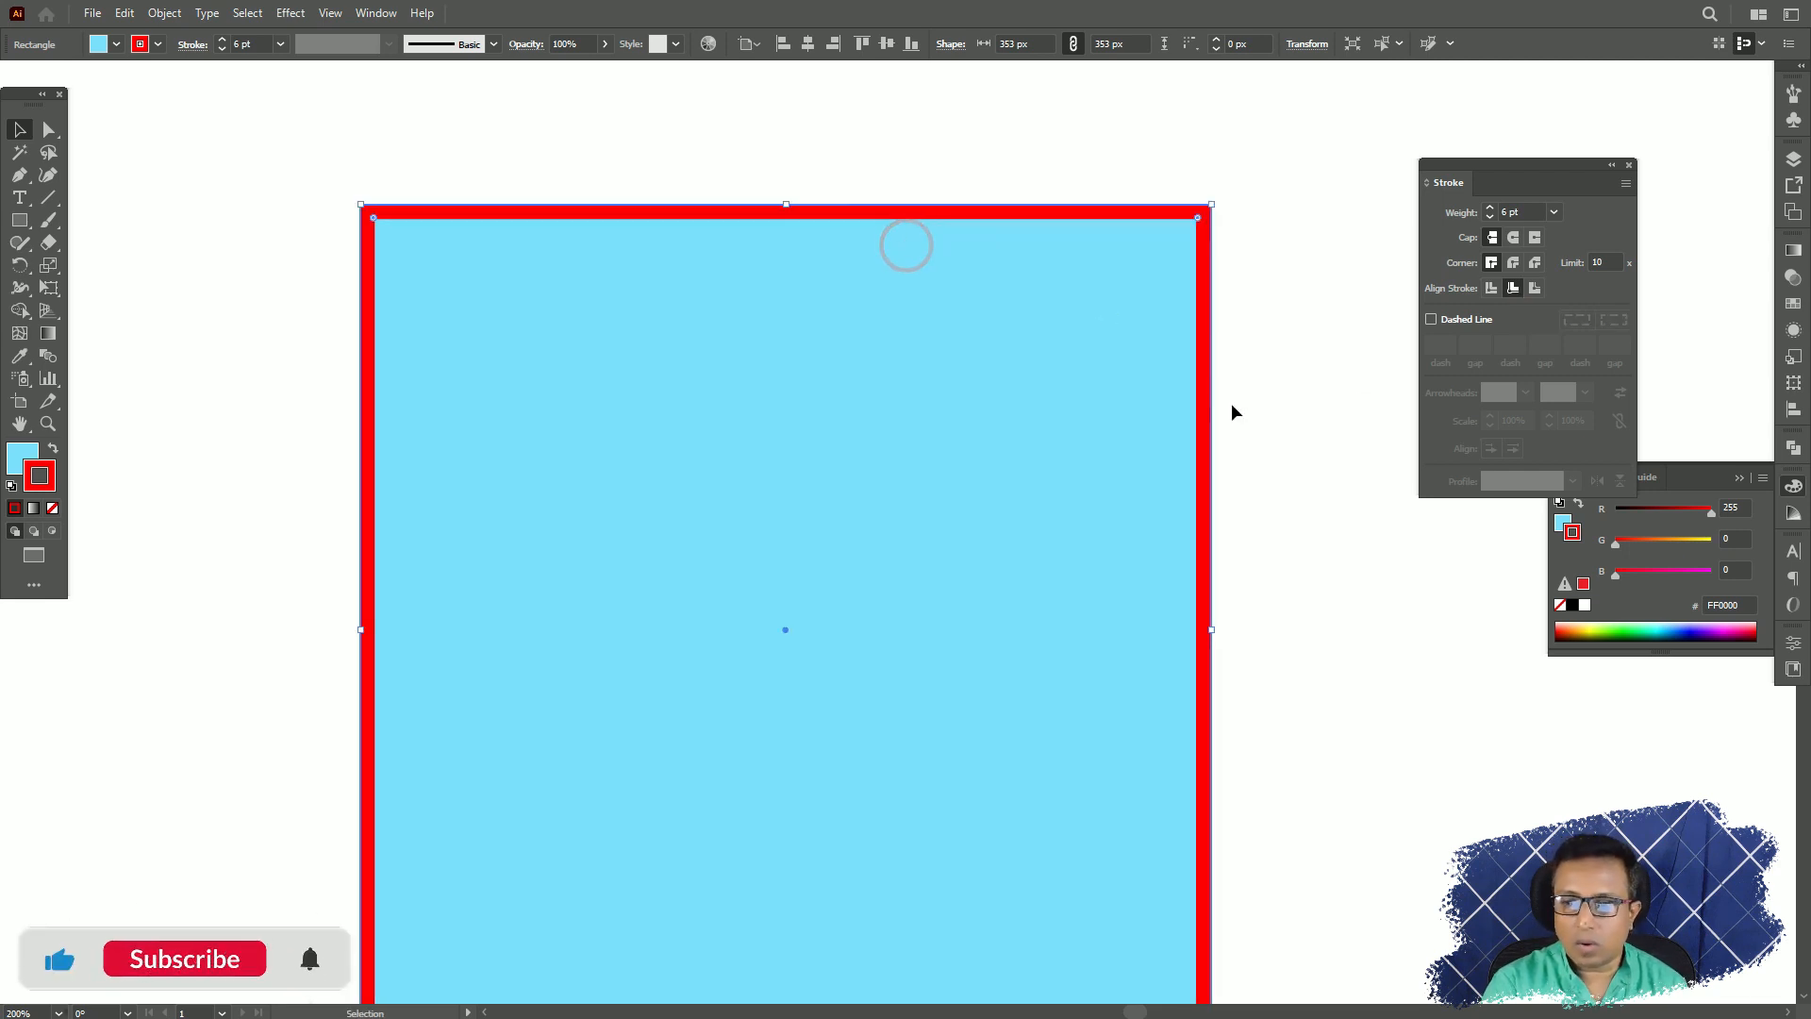
{"action": "left_click", "coordinate": [1492, 289]}
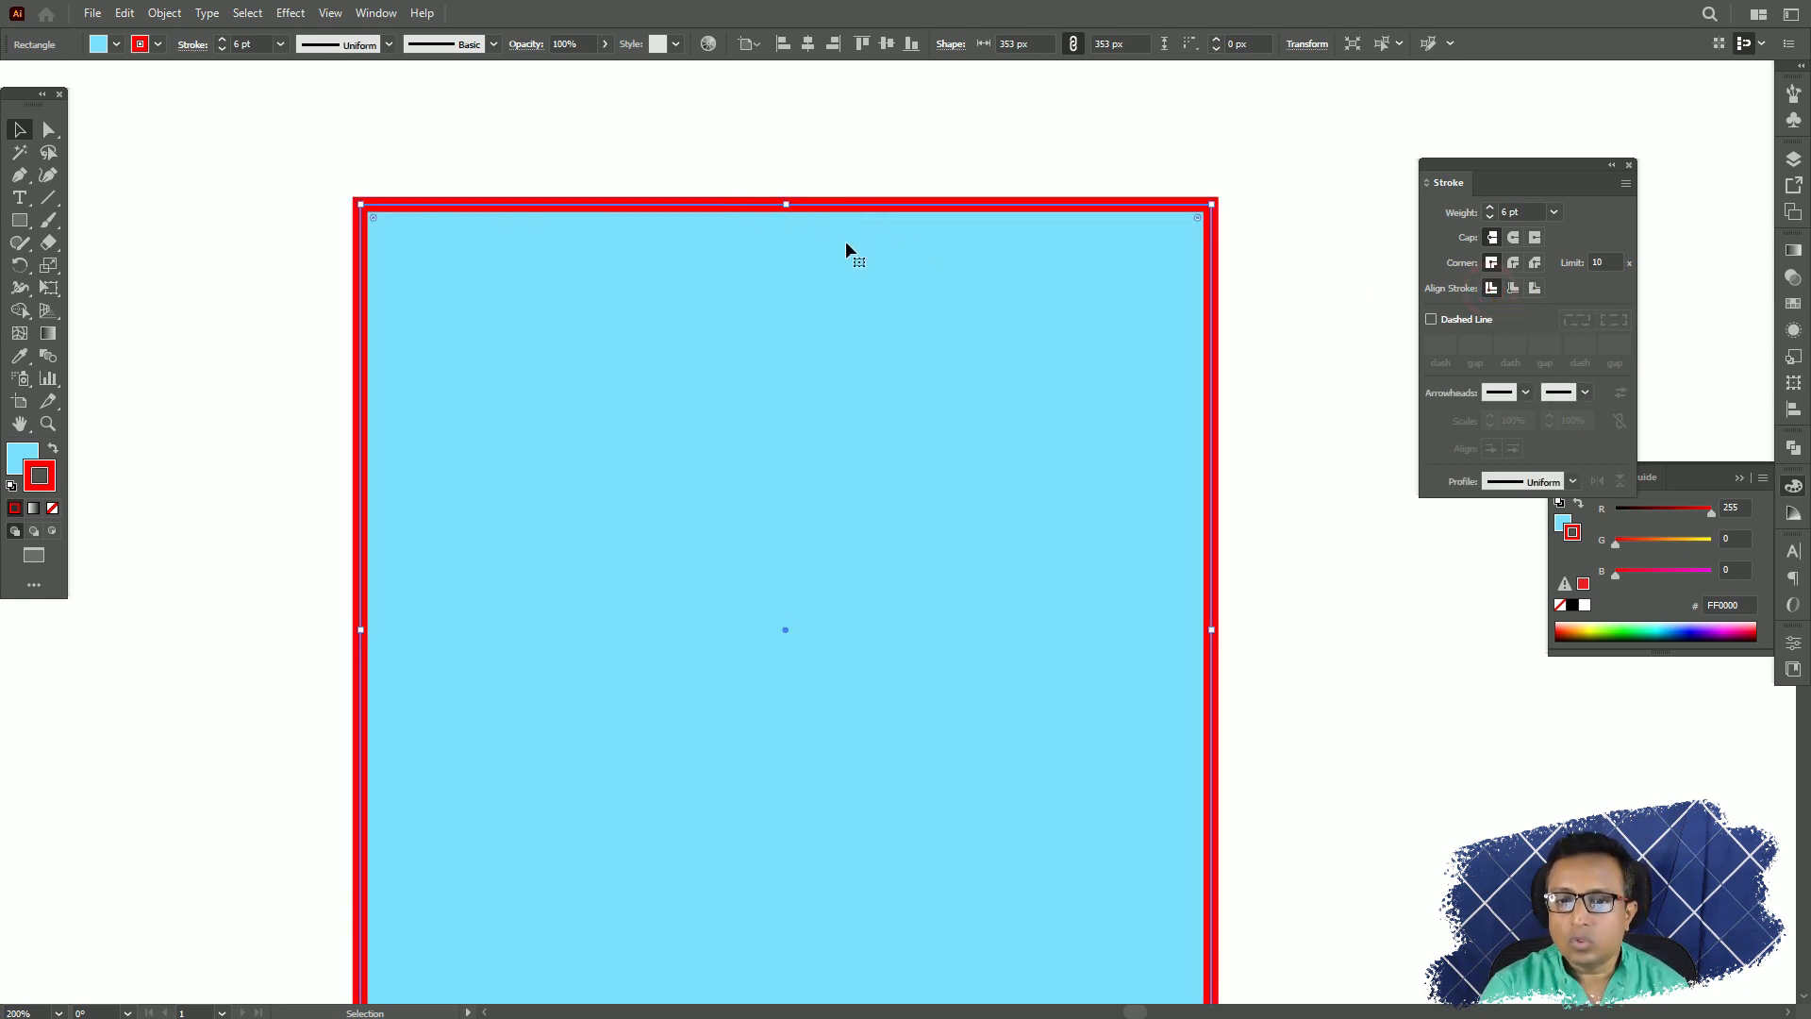
{"action": "left_click", "coordinate": [1536, 289]}
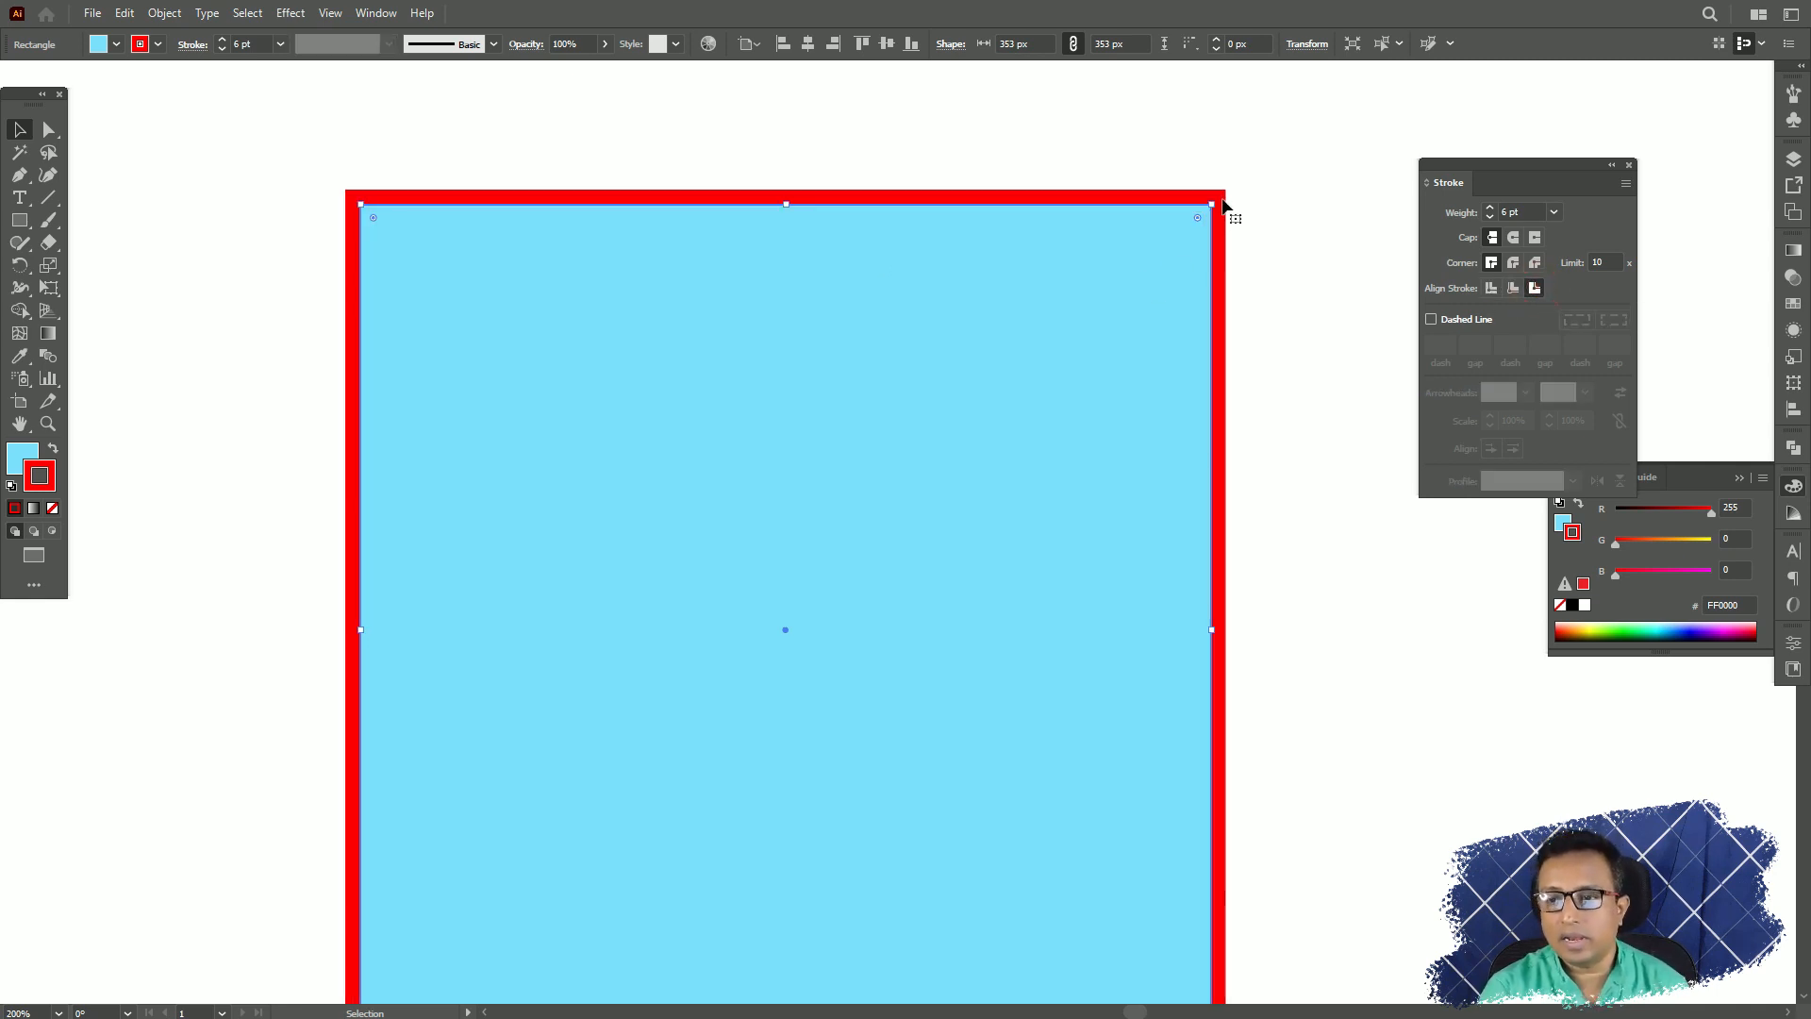
{"action": "left_click", "coordinate": [1491, 287]}
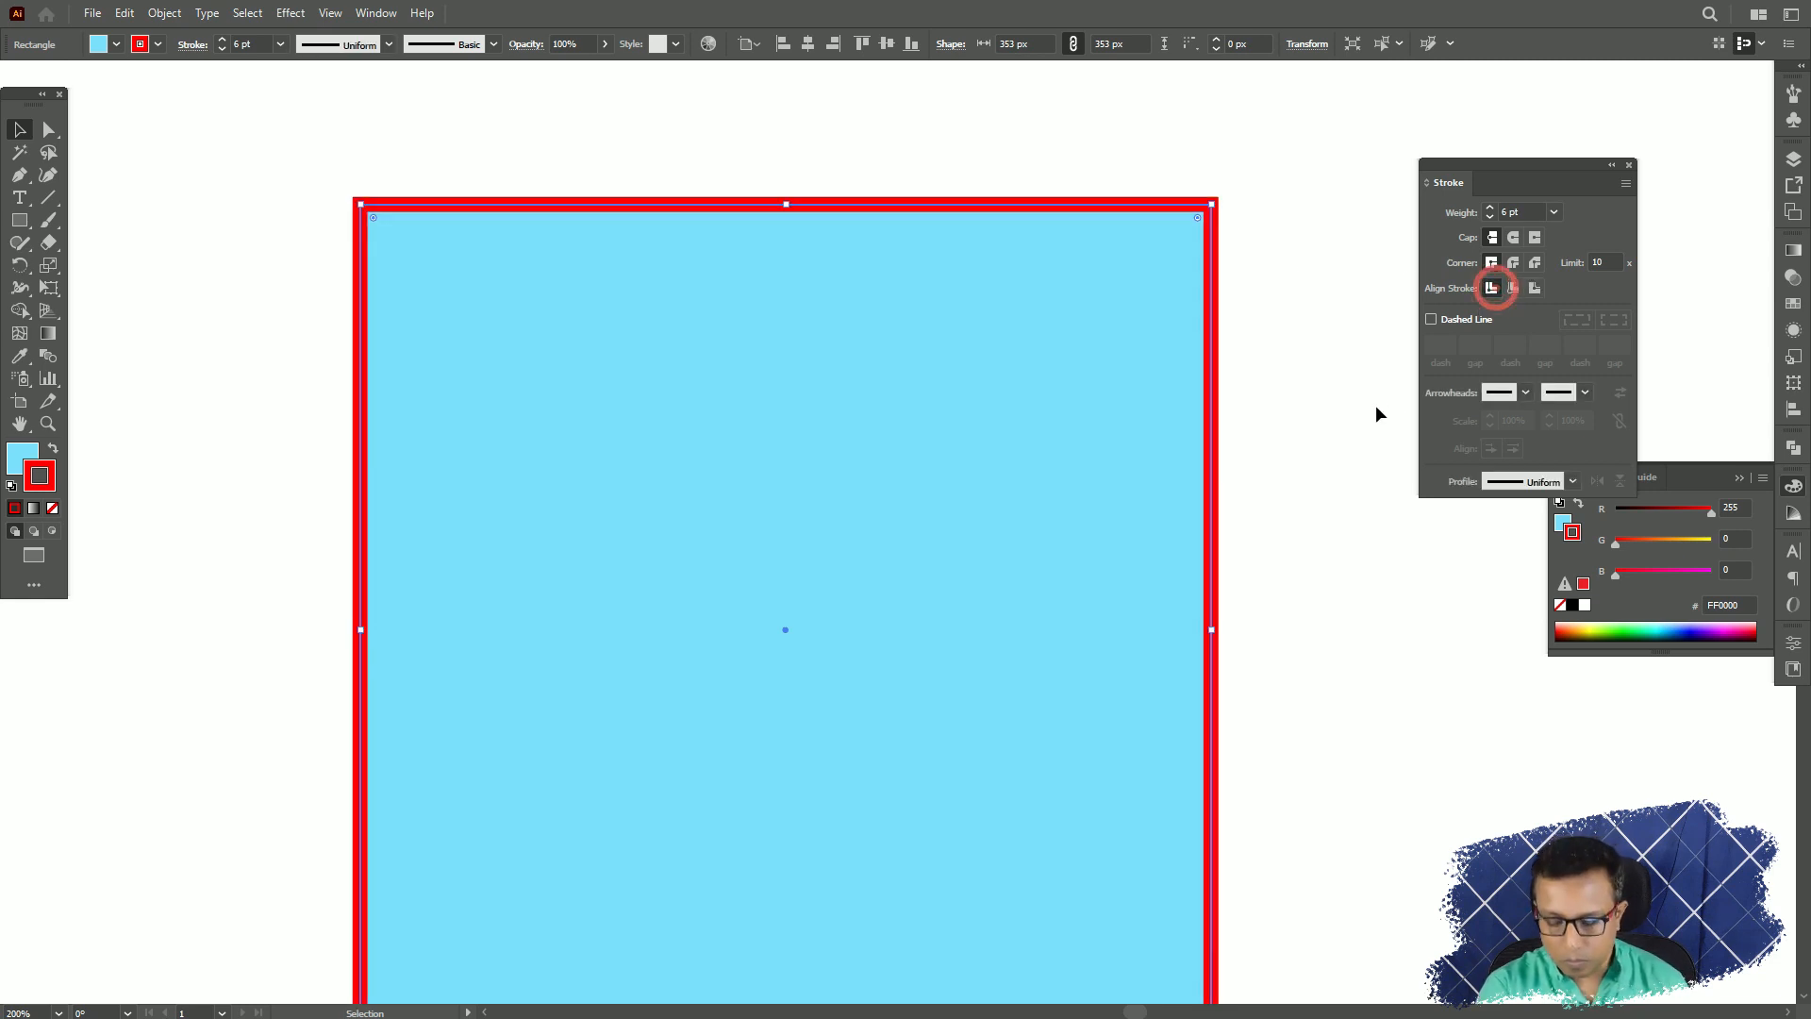
Move the square toward the artboard's left side and set its stroke weight to 14 pt.
{"action": "scroll", "coordinate": [1037, 547], "scroll_direction": "down", "scroll_amount": 4}
{"action": "mouse_move", "coordinate": [945, 517]}
{"action": "left_mouse_down"}
{"action": "mouse_move", "coordinate": [688, 502]}
{"action": "mouse_move", "coordinate": [678, 566]}
{"action": "left_mouse_up"}
{"action": "left_click", "coordinate": [1553, 212]}
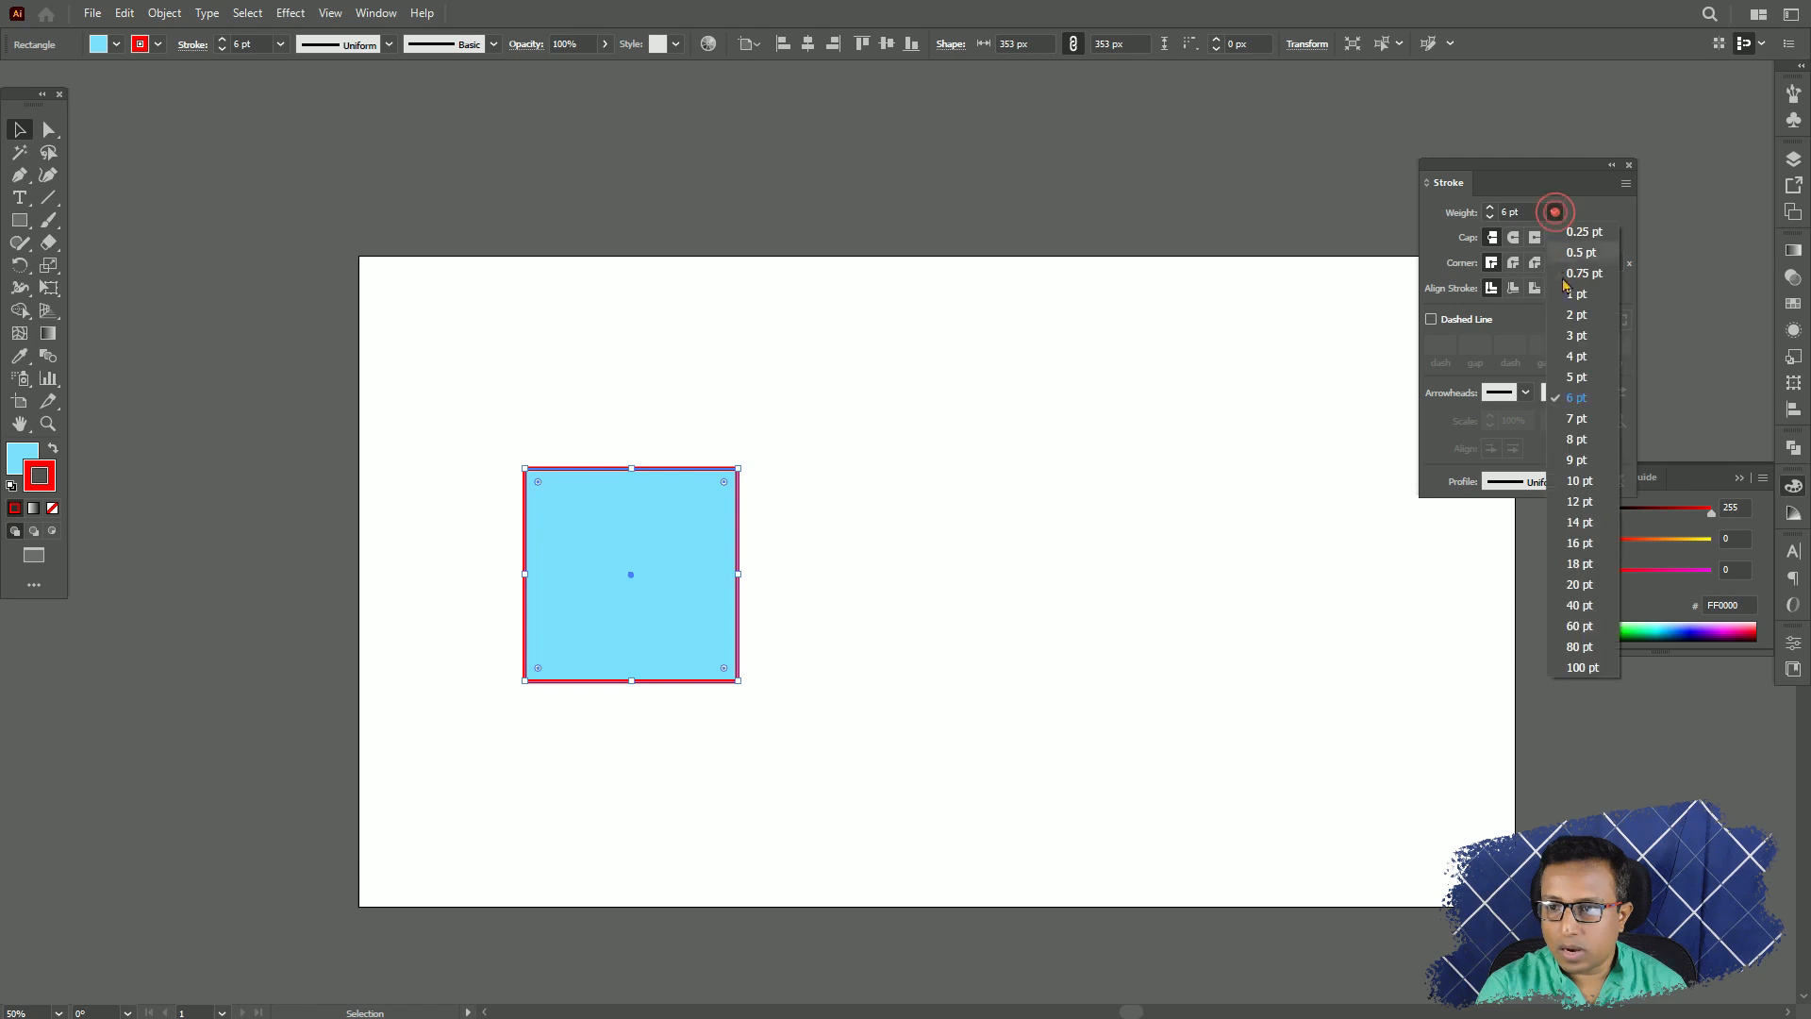
{"action": "left_click", "coordinate": [1578, 519]}
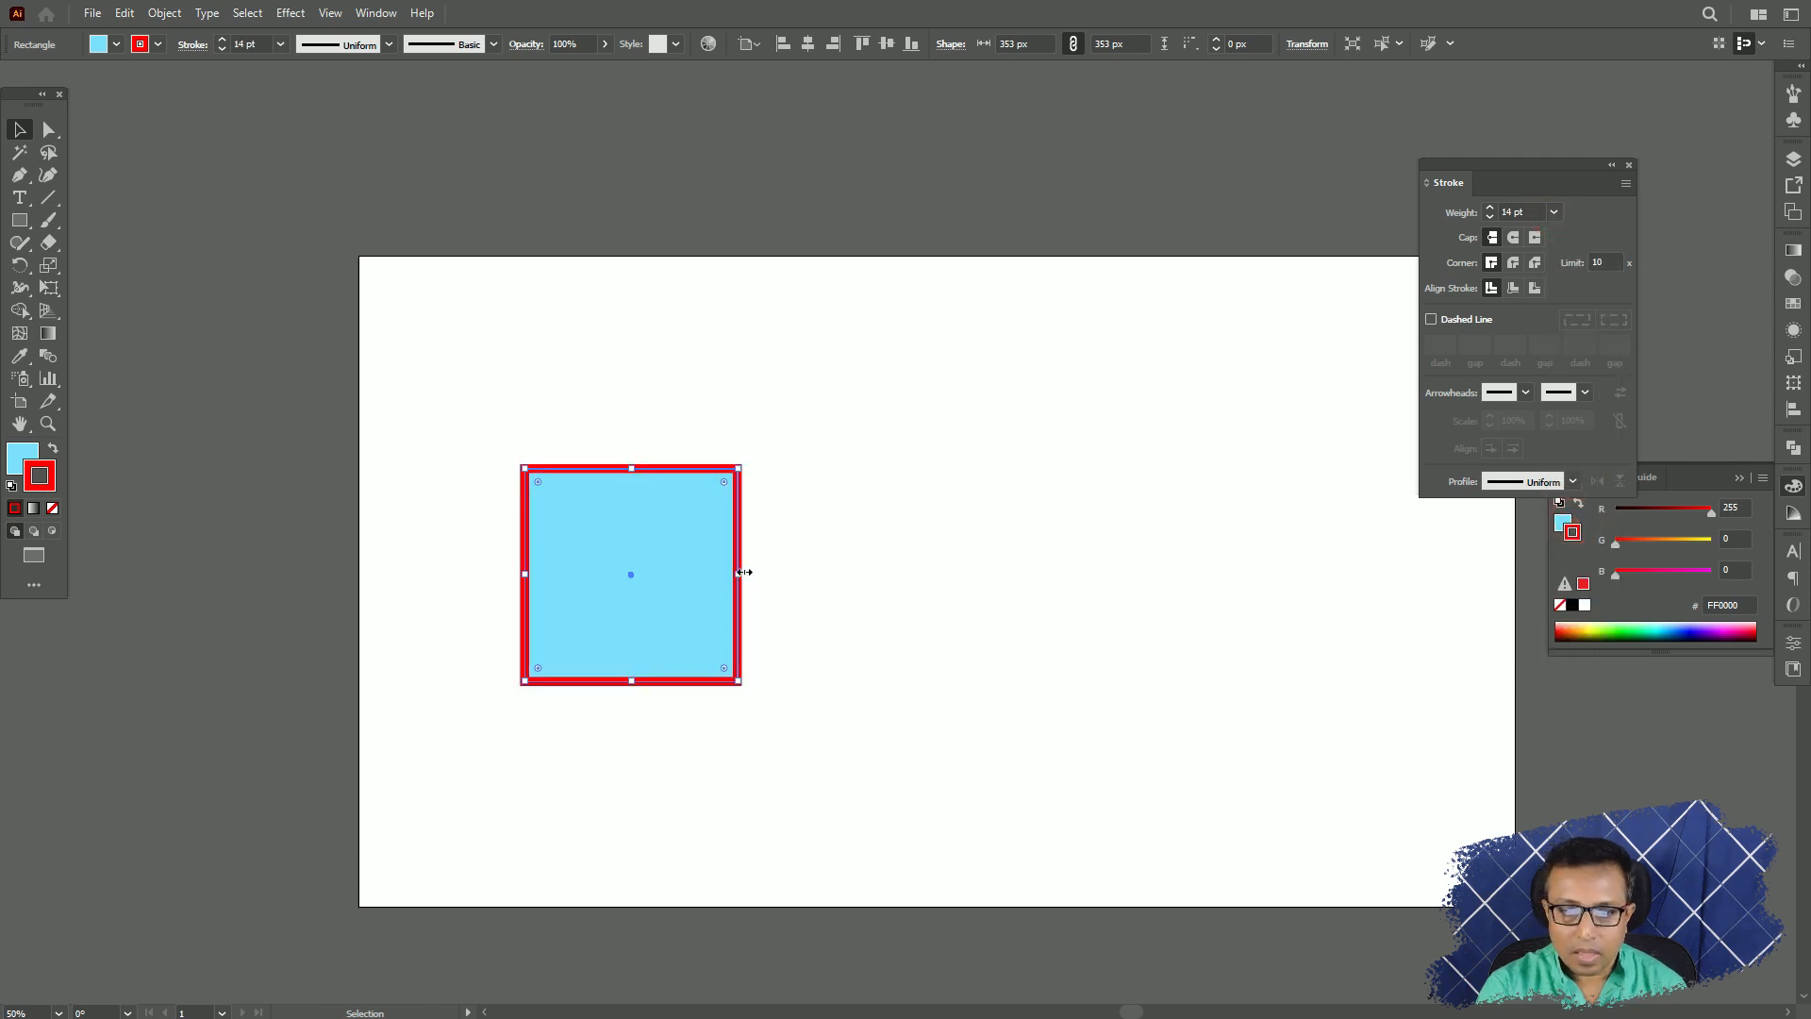
Duplicate the square twice to its right to make an evenly spaced row of three.
{"action": "left_click_drag", "start_coordinate": [737, 564], "coordinate": [998, 566]}
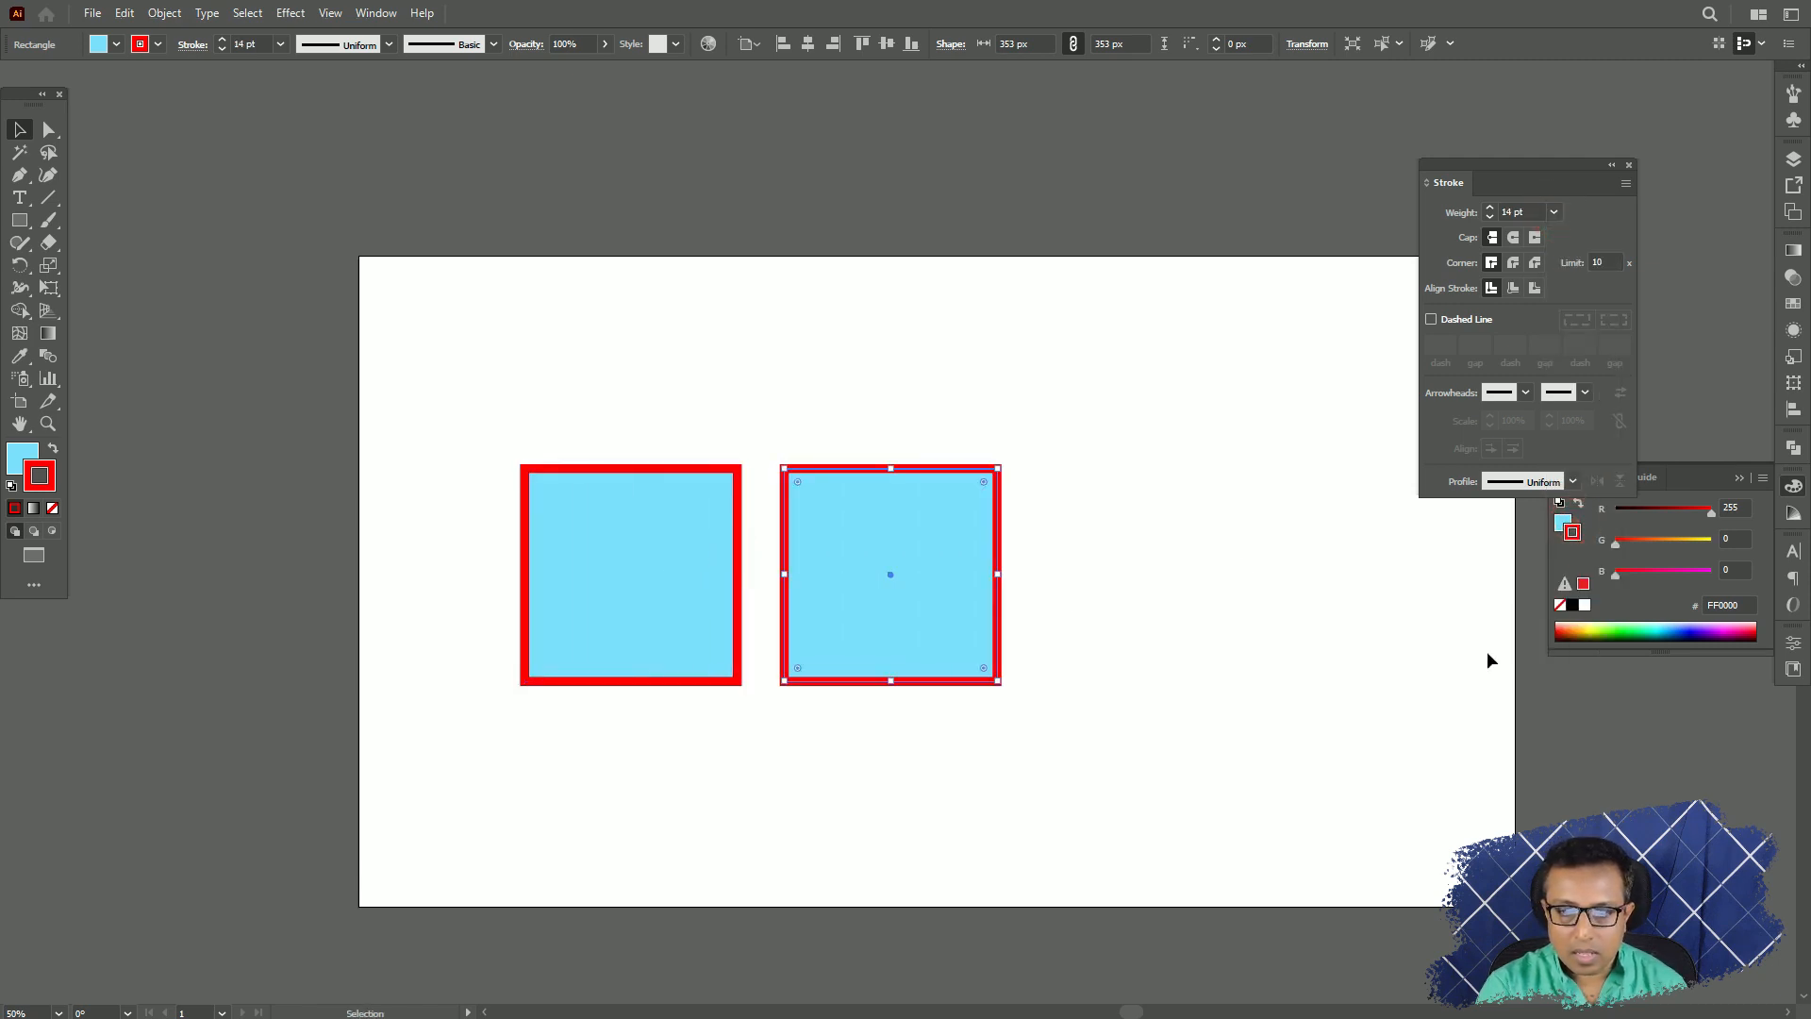
{"action": "key", "text": "ctrl+d"}
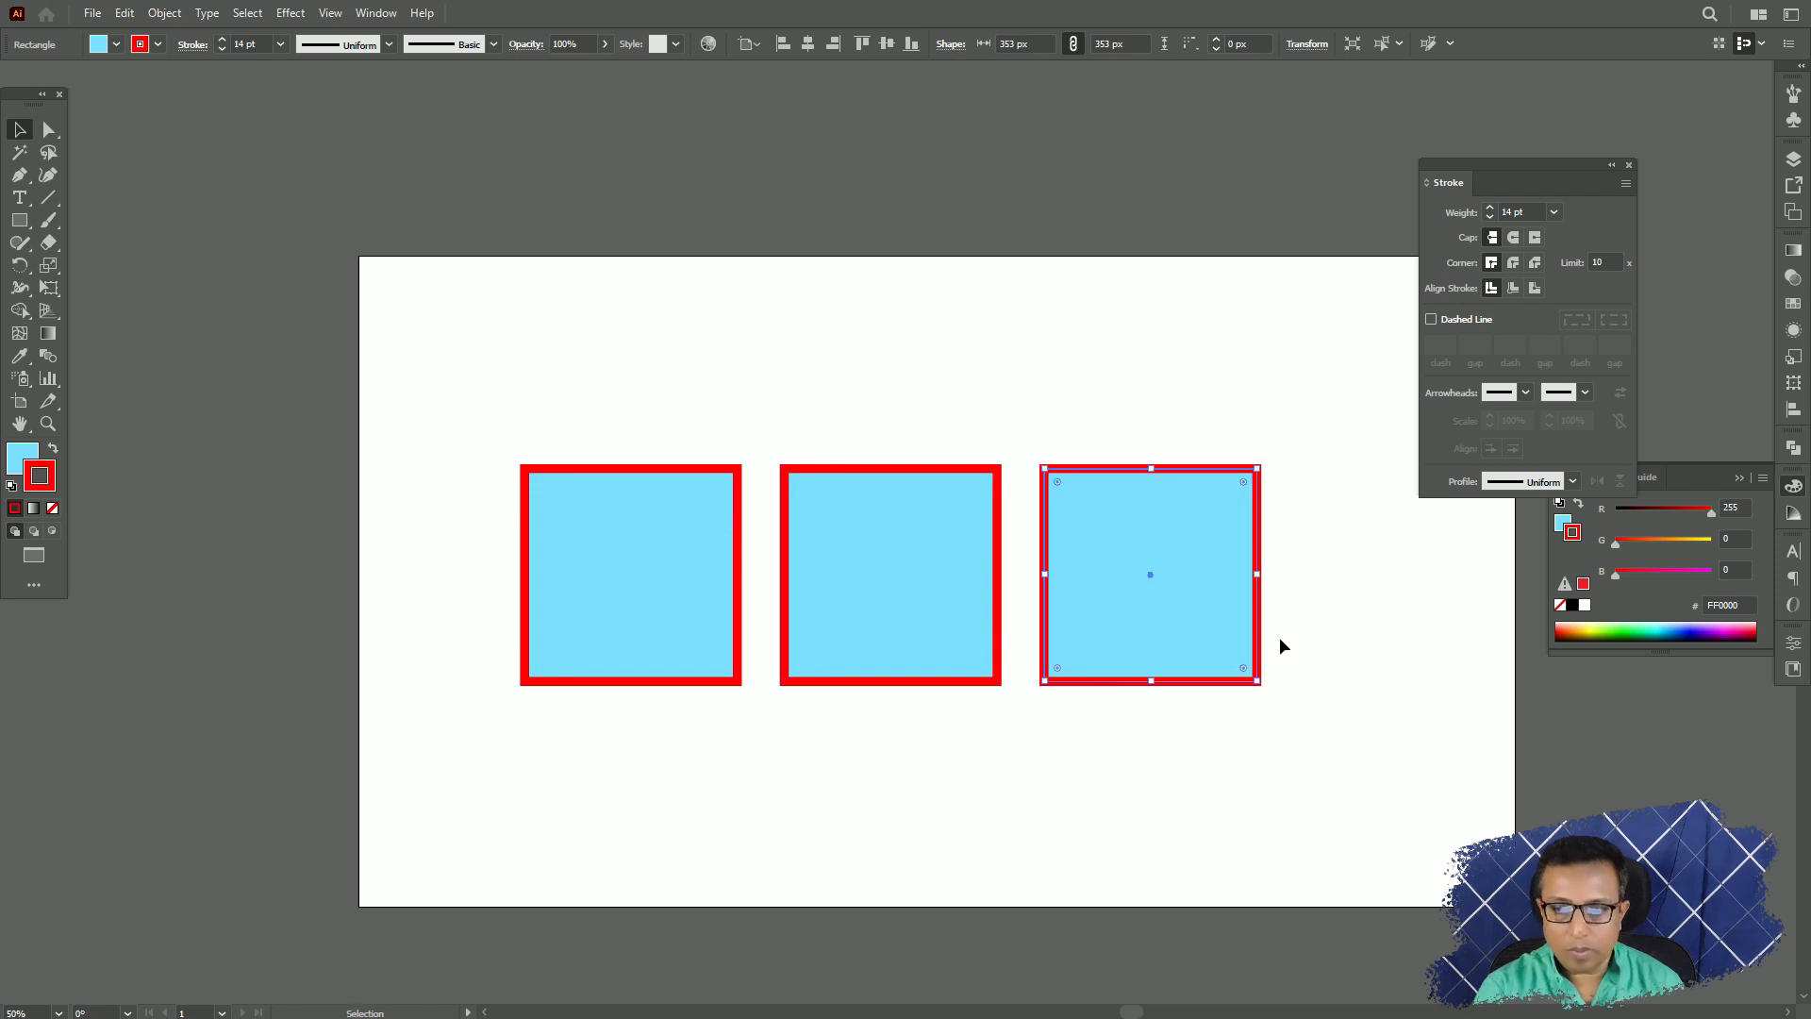
Align the stroke to Outside on the third square and to Inside on the middle one, keeping the first at Center.
{"action": "left_click", "coordinate": [1534, 290]}
{"action": "left_click", "coordinate": [894, 541]}
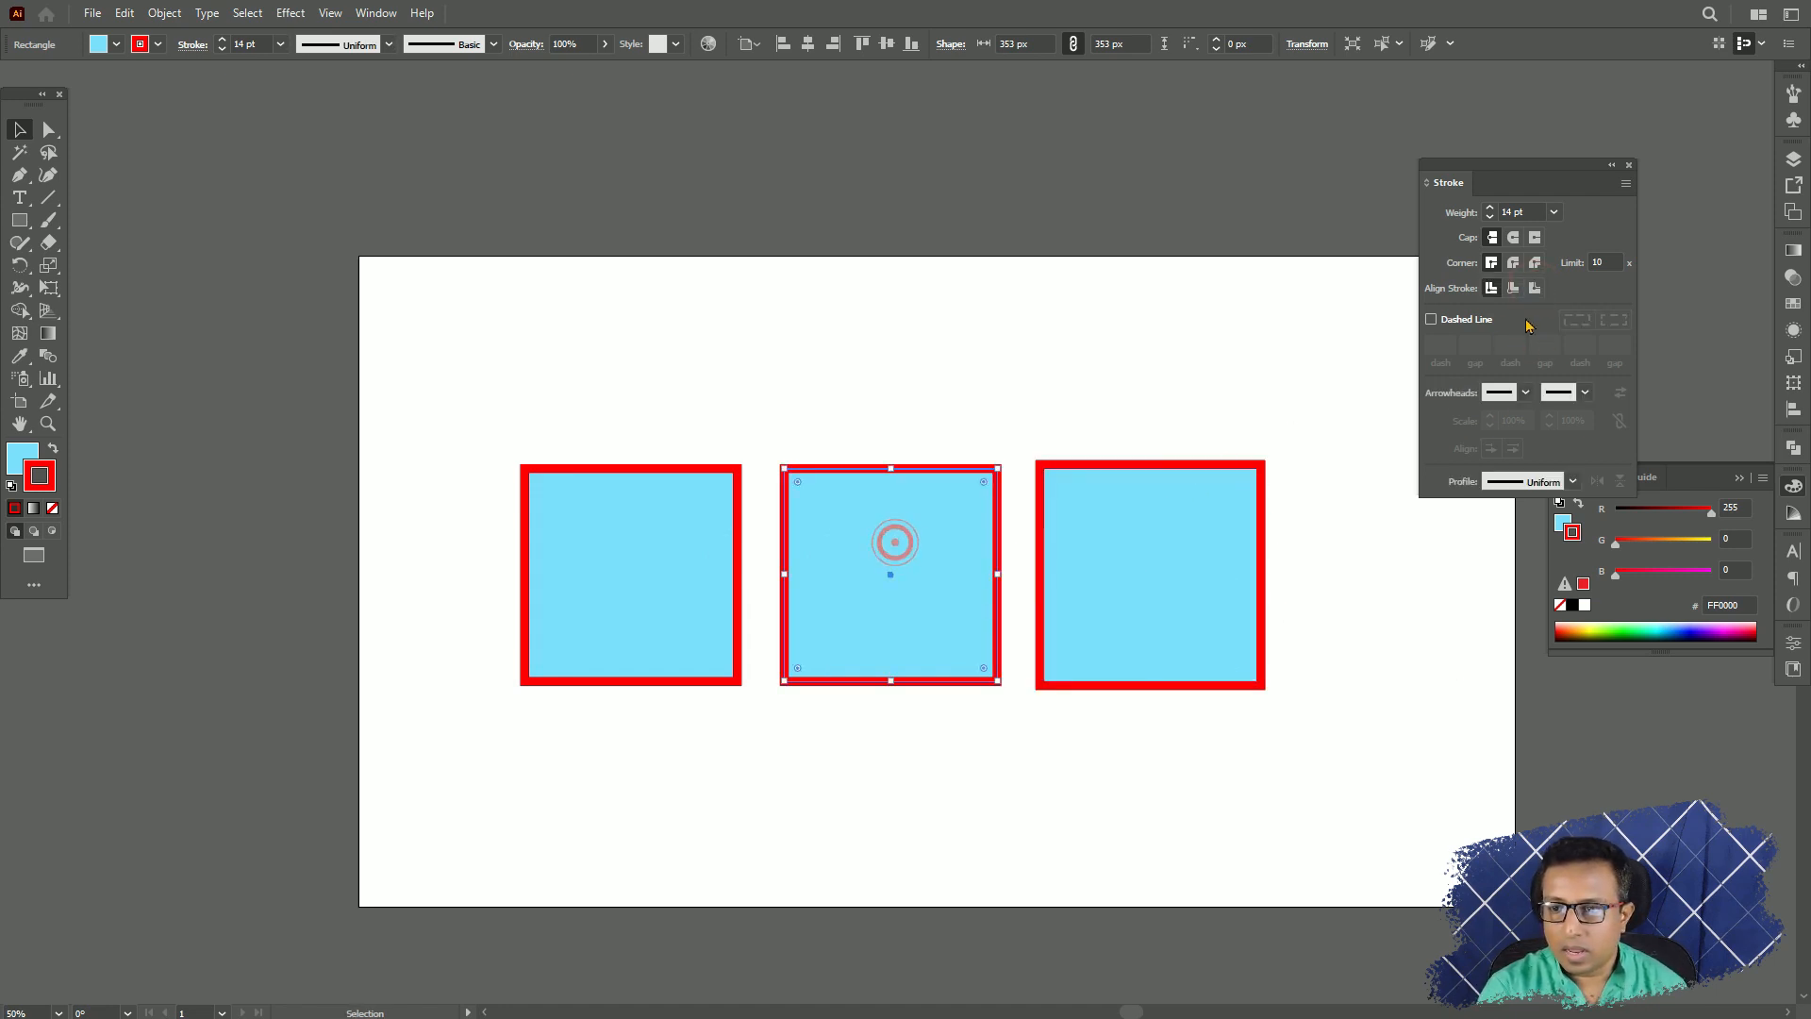
{"action": "left_click", "coordinate": [1513, 288]}
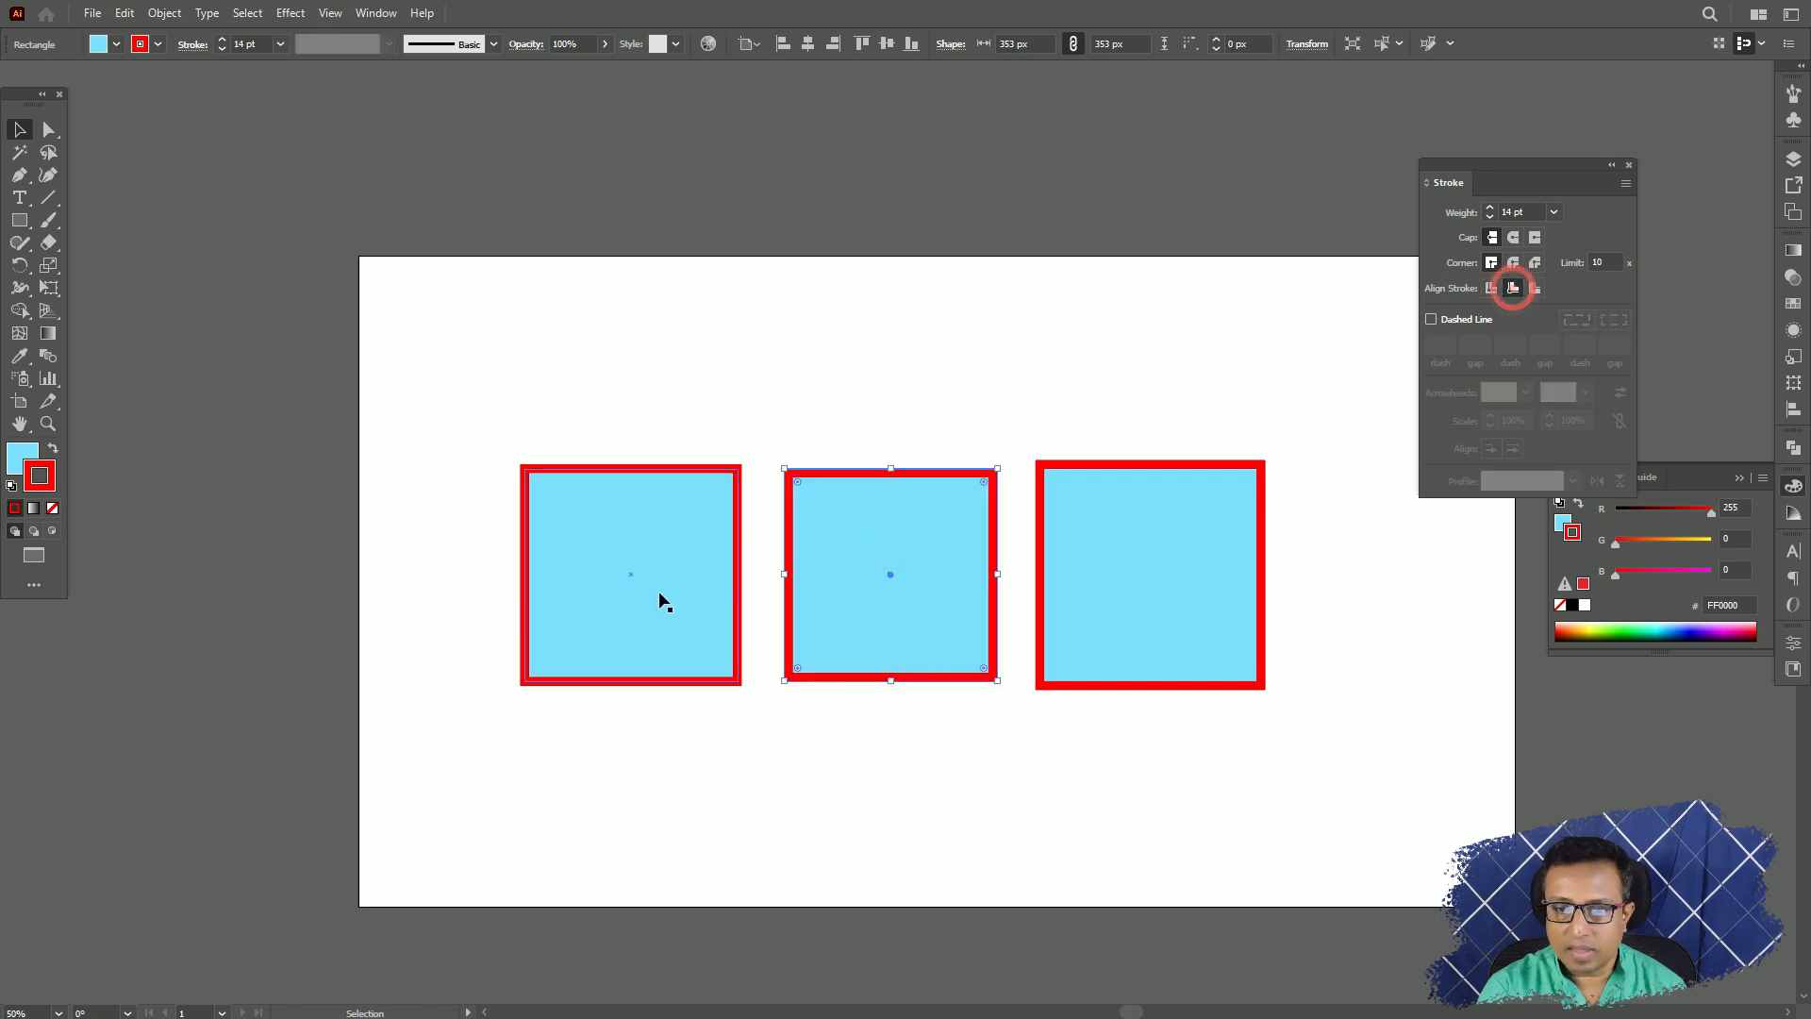
{"action": "left_click", "coordinate": [643, 568]}
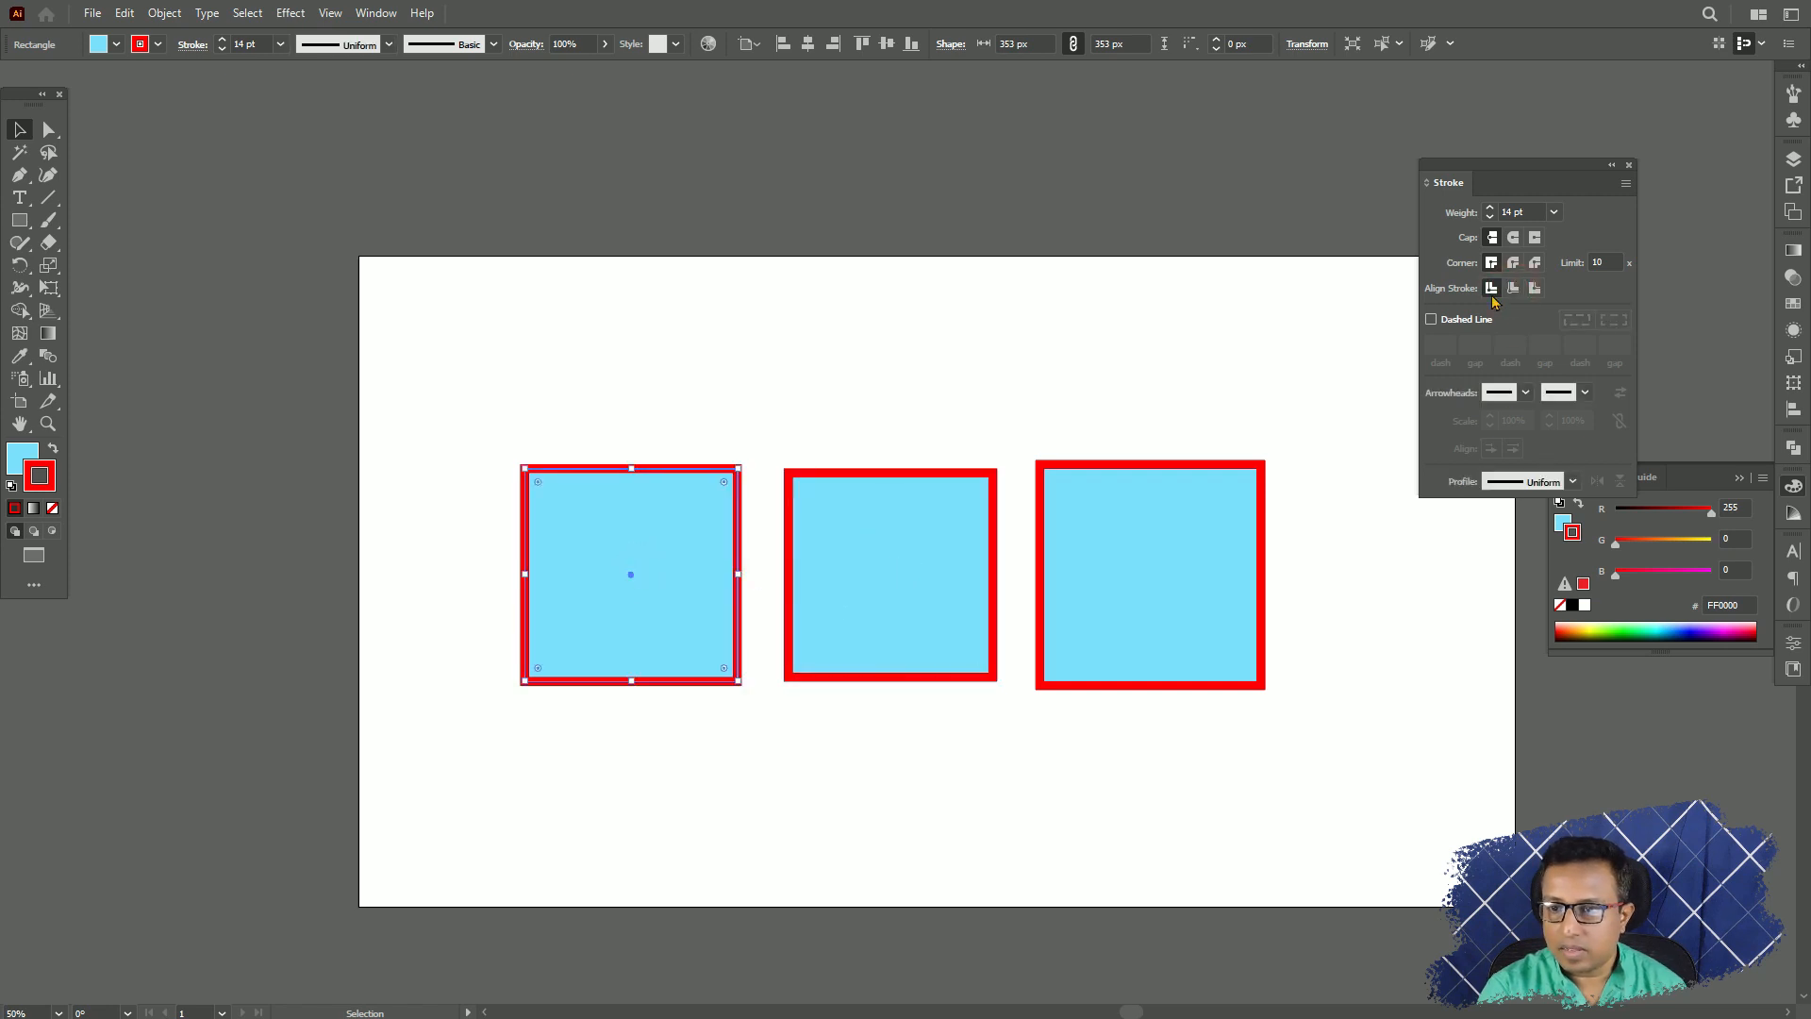
{"action": "left_click", "coordinate": [1312, 513]}
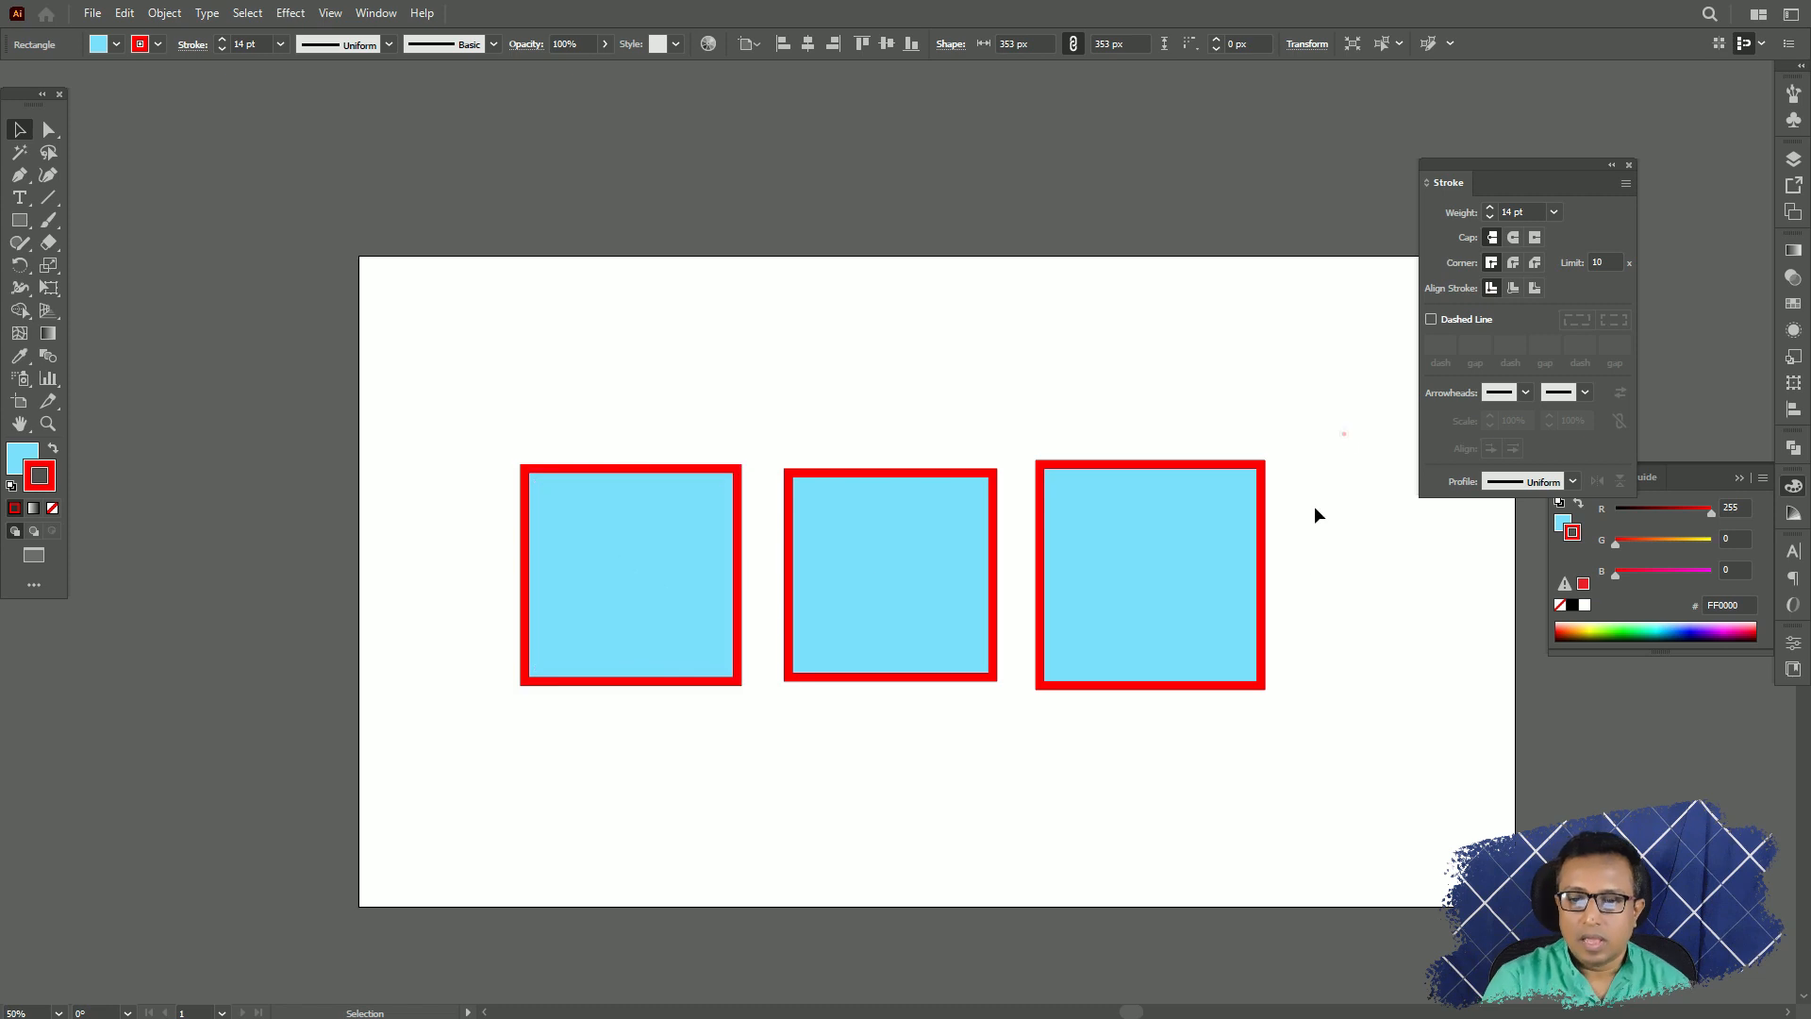
Select all three squares to compare their paths with their stroke alignments, and examine them closer without a selection.
{"action": "left_click", "coordinate": [1343, 415]}
{"action": "left_click_drag", "start_coordinate": [1343, 408], "coordinate": [492, 747]}
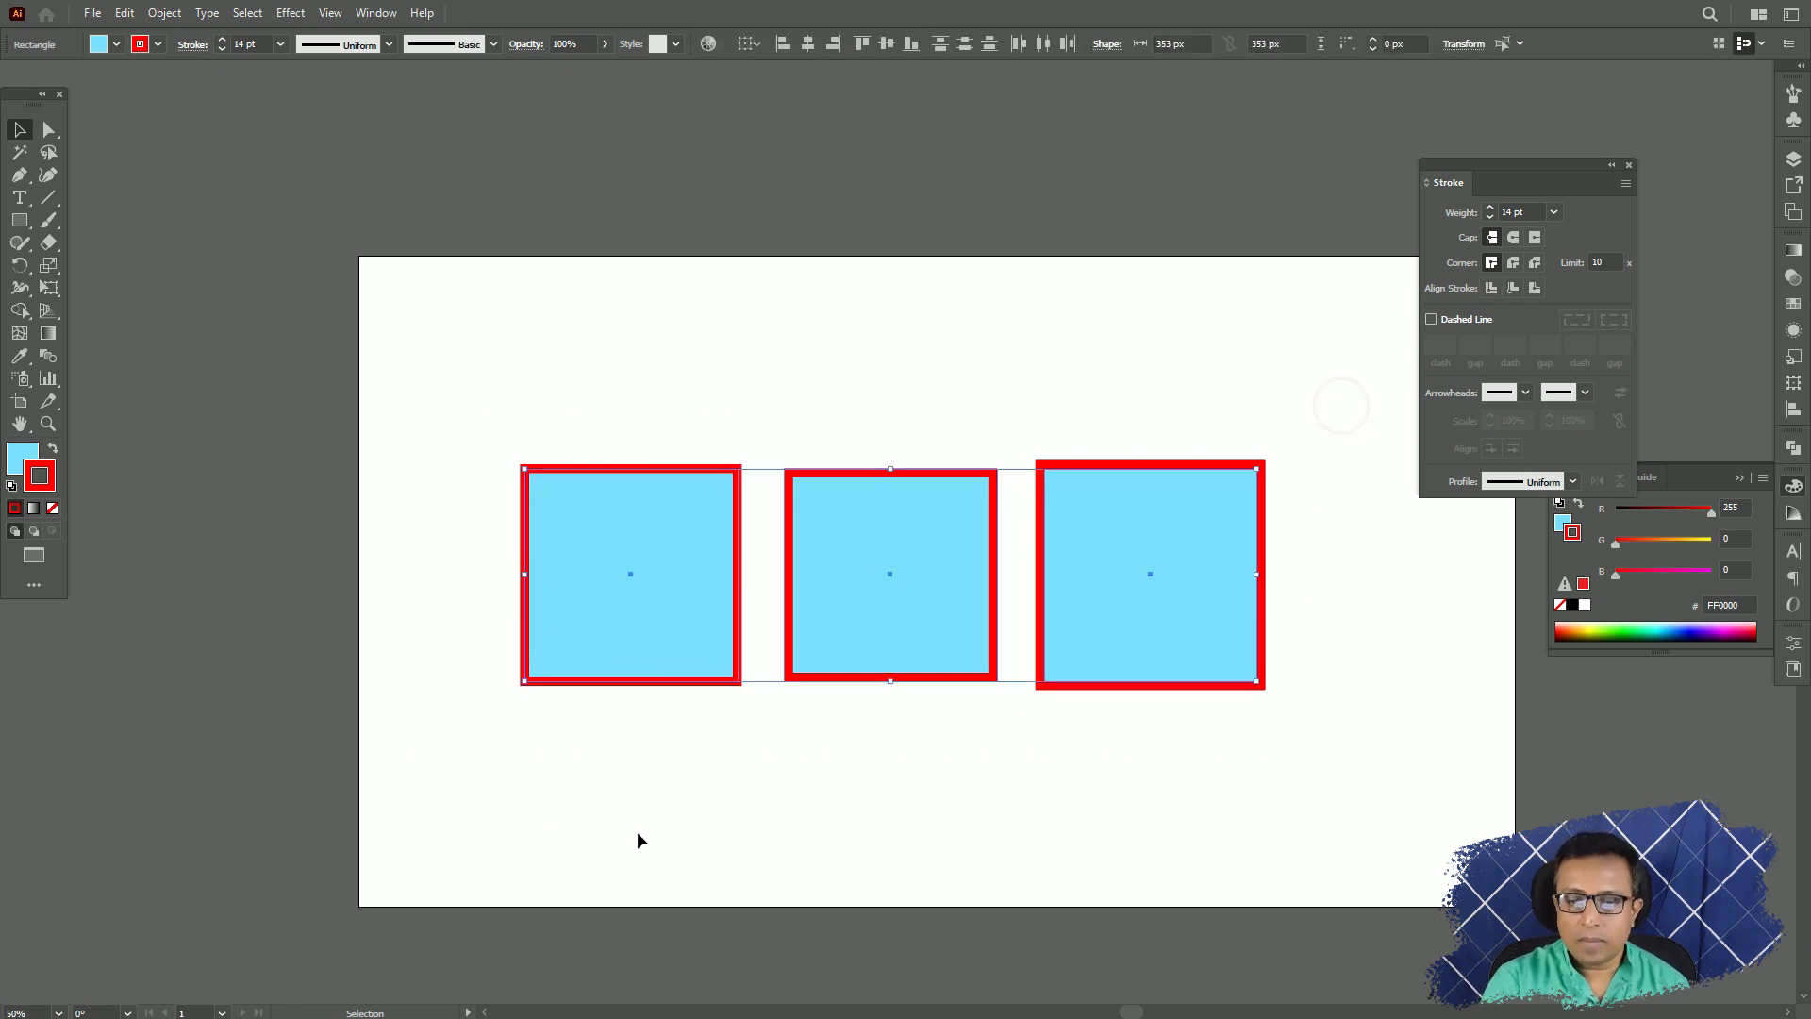
{"action": "left_click", "coordinate": [917, 798]}
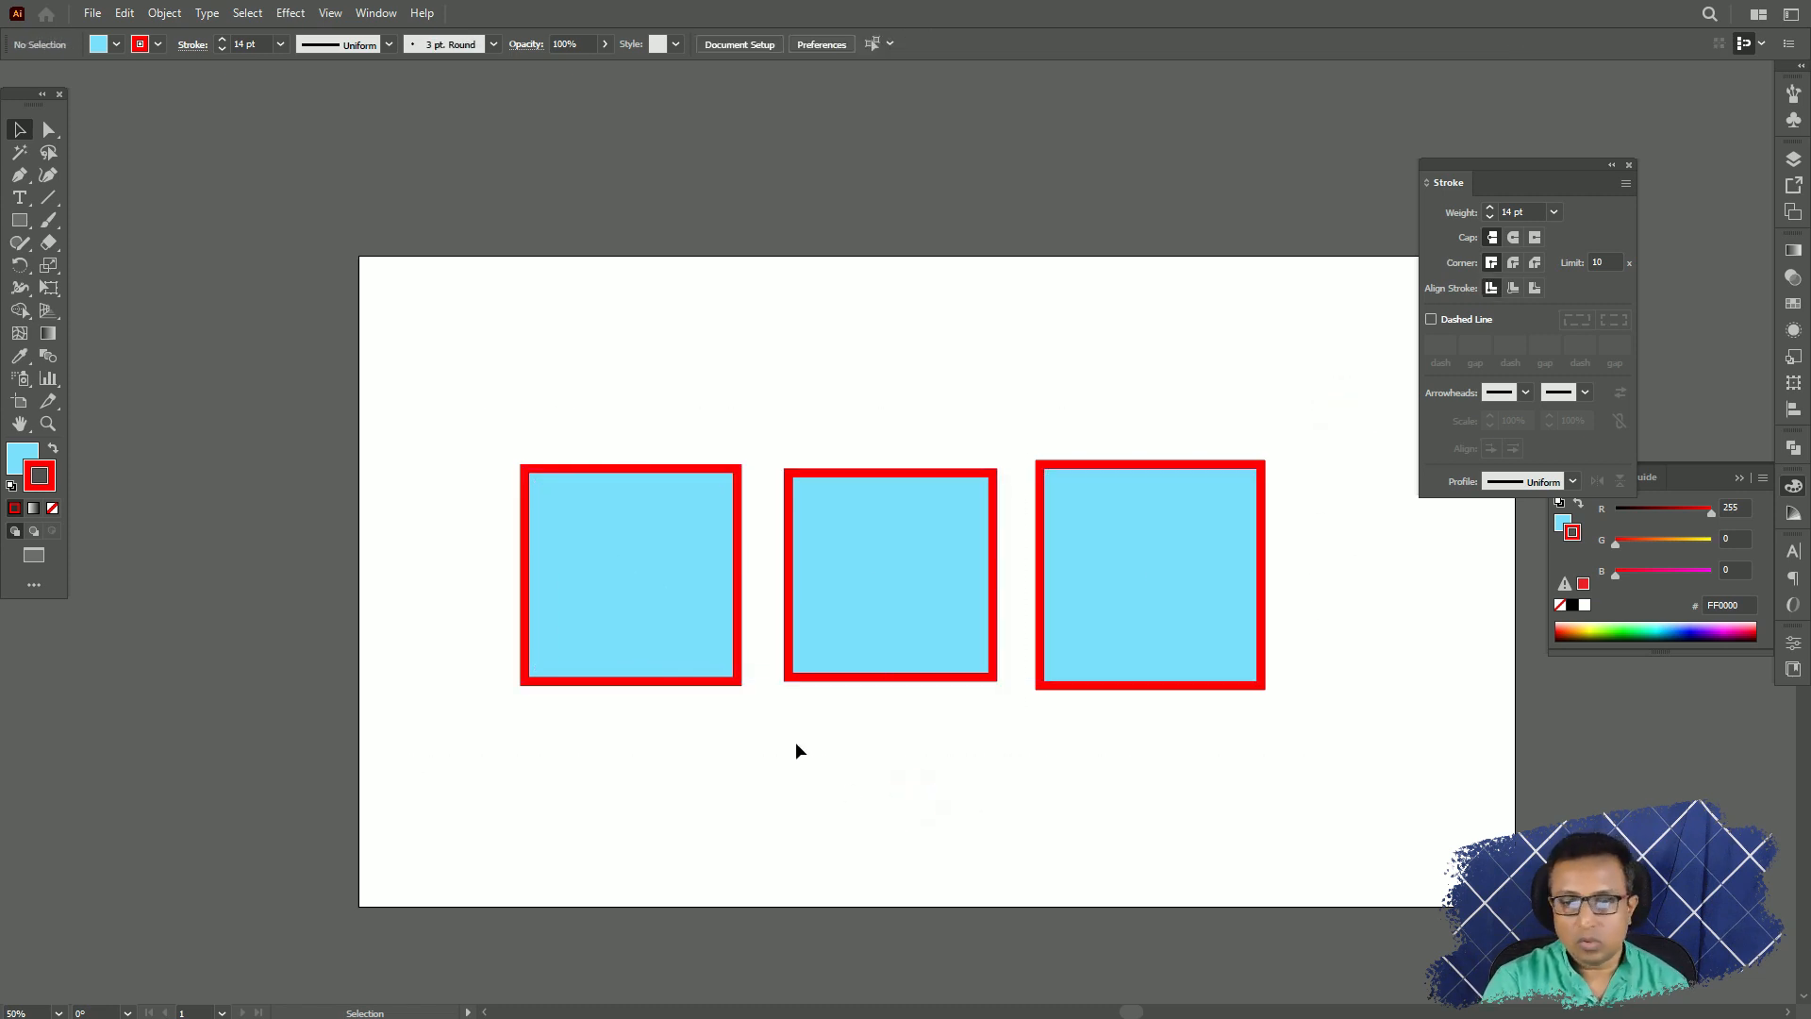
{"action": "key", "text": "ctrl+equal"}
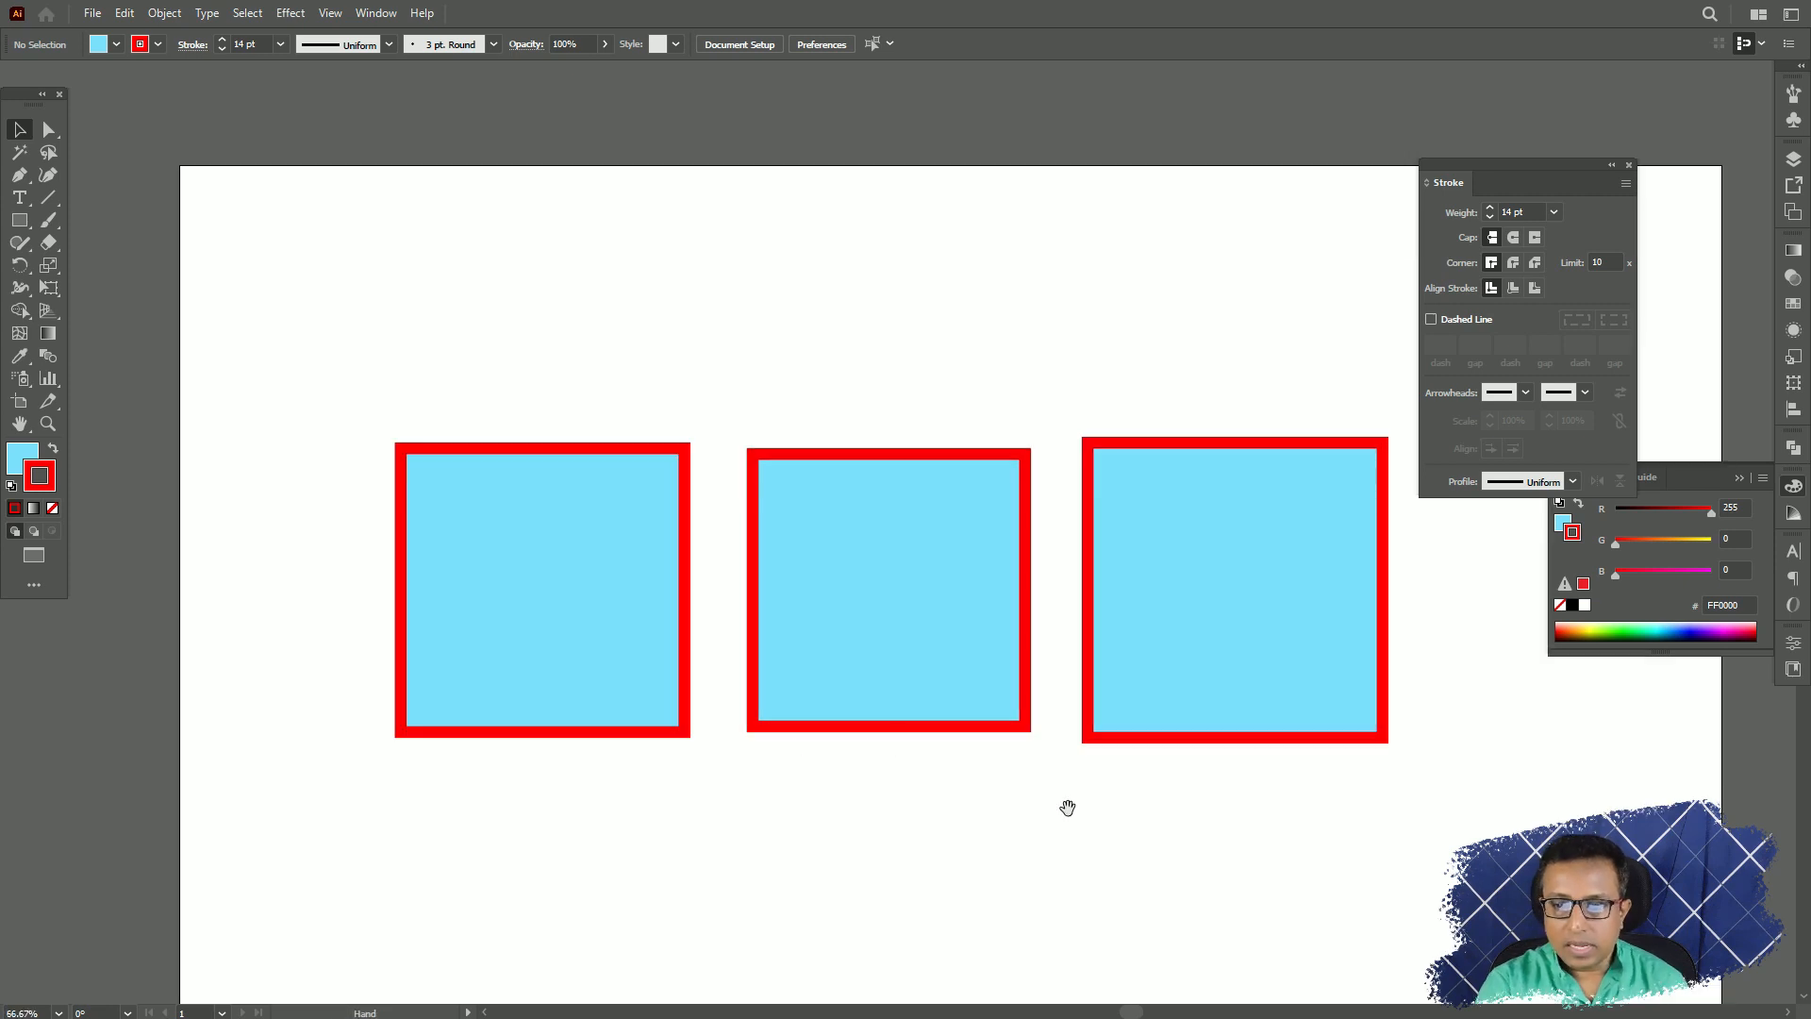
{"action": "left_click_drag", "start_coordinate": [1069, 809], "coordinate": [967, 637]}
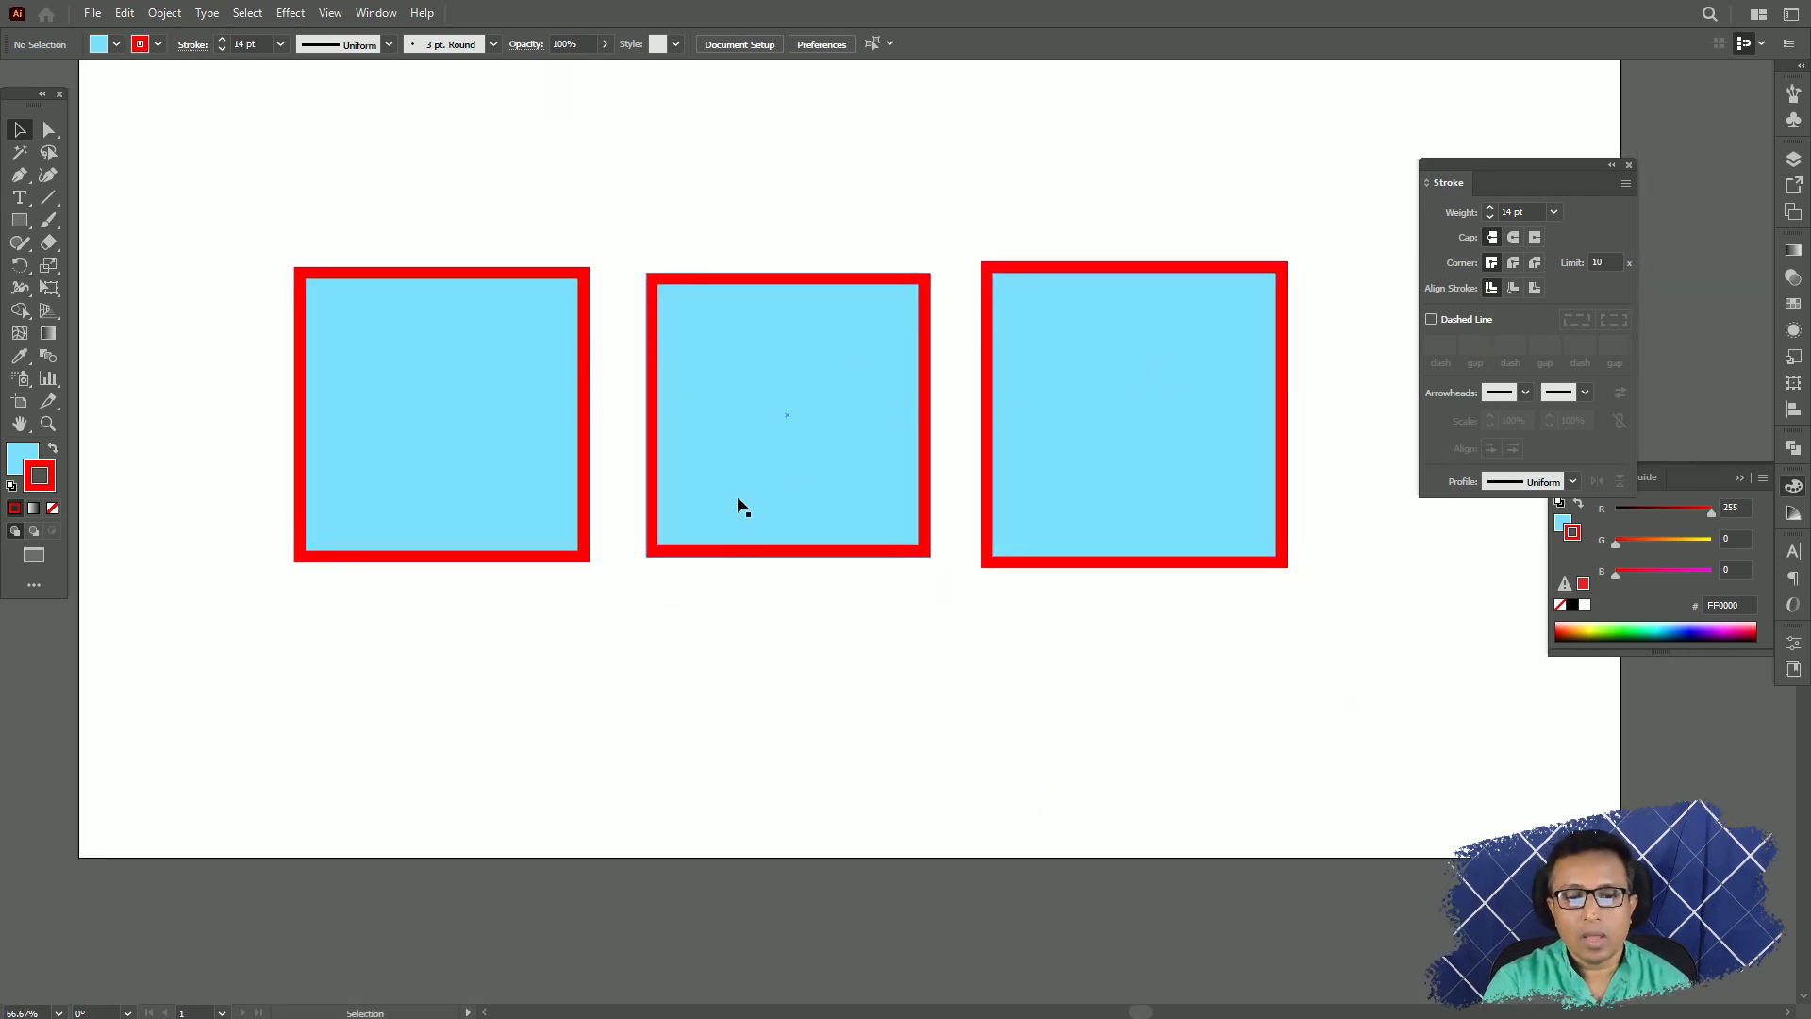
Select the three sample squares and clear them from the artboard.
{"action": "left_click", "coordinate": [1245, 381]}
{"action": "left_click_drag", "start_coordinate": [1322, 211], "coordinate": [1085, 660]}
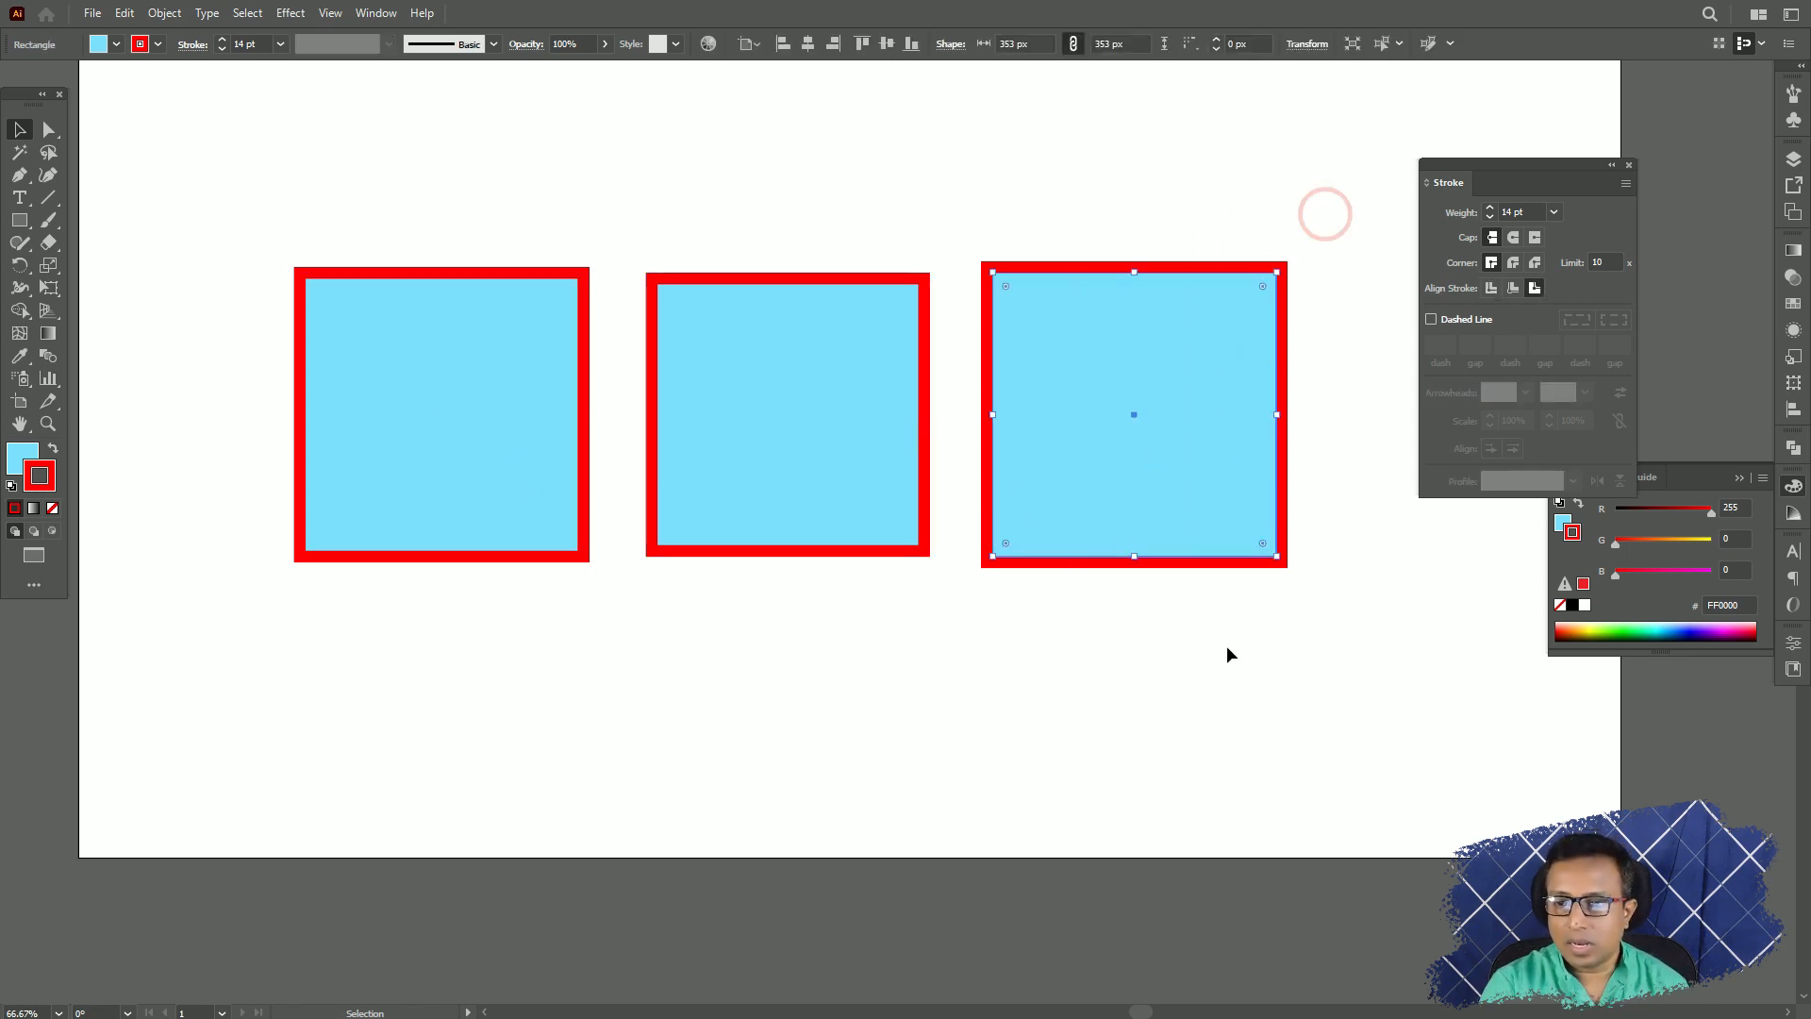
{"action": "left_click", "coordinate": [783, 477]}
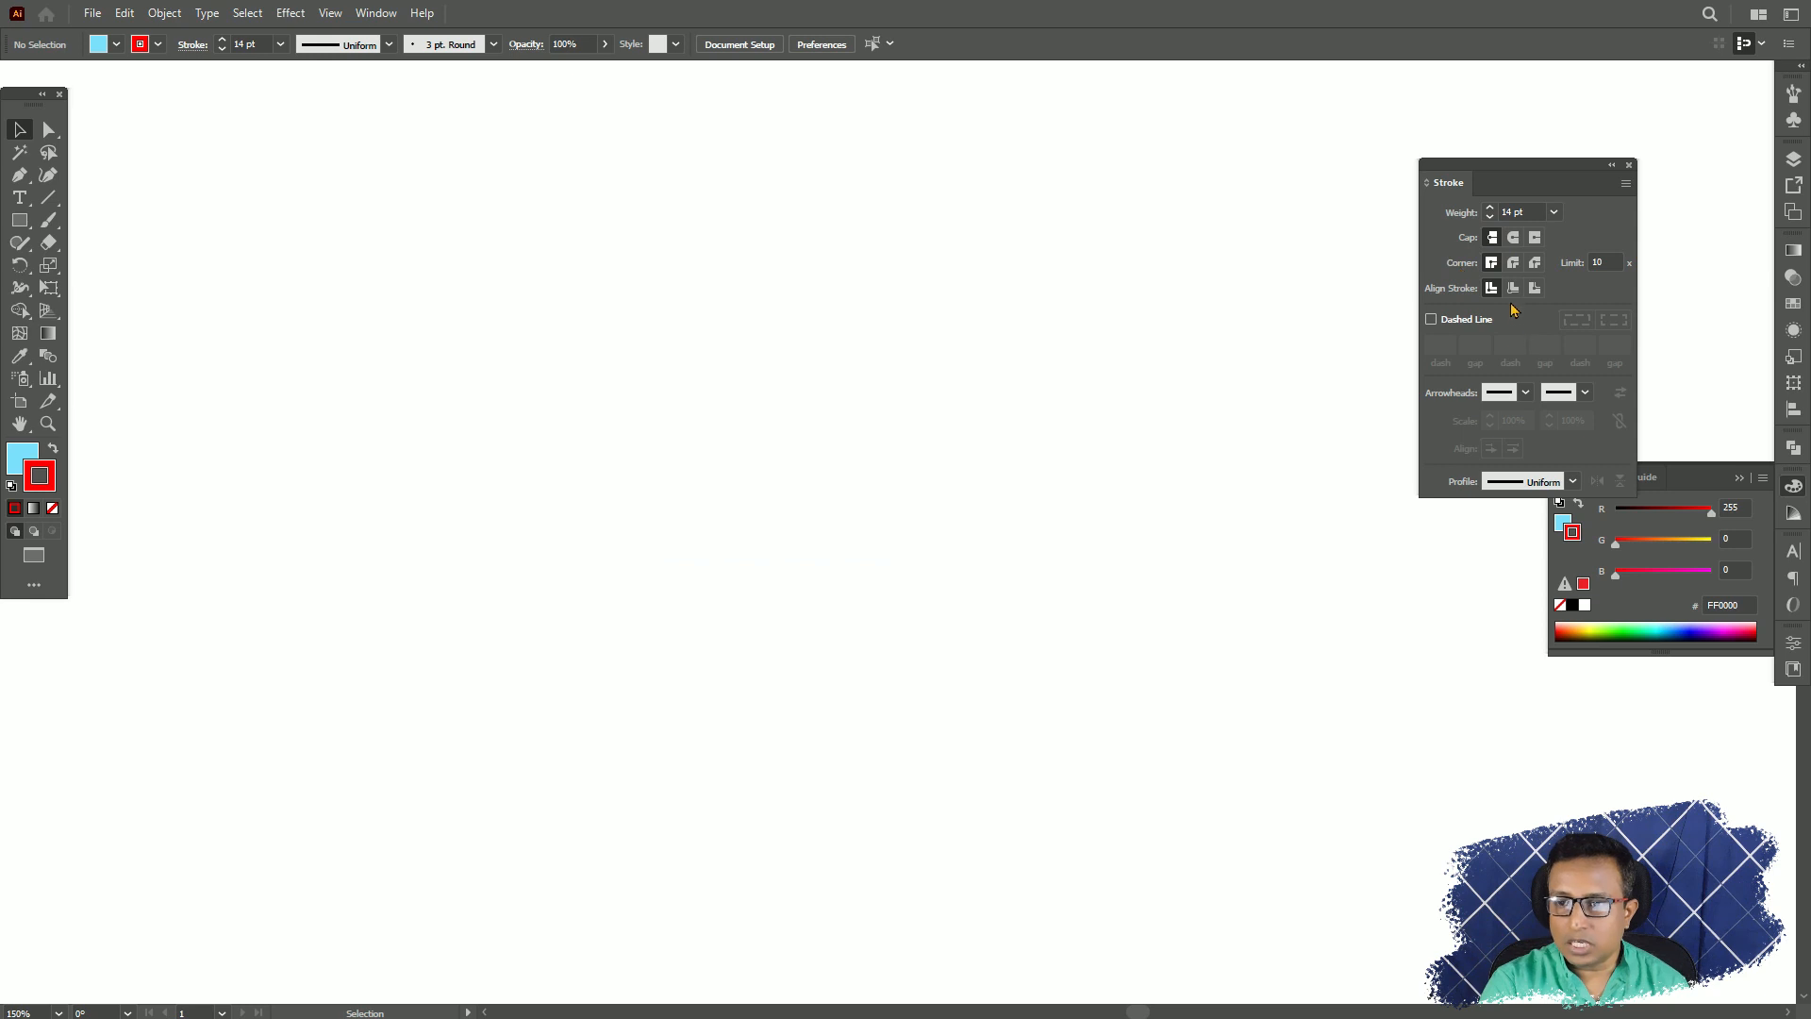
Draw a nearly square rectangle of about 208 × 203 px and set its stroke corners to Round Join.
{"action": "left_click", "coordinate": [19, 224]}
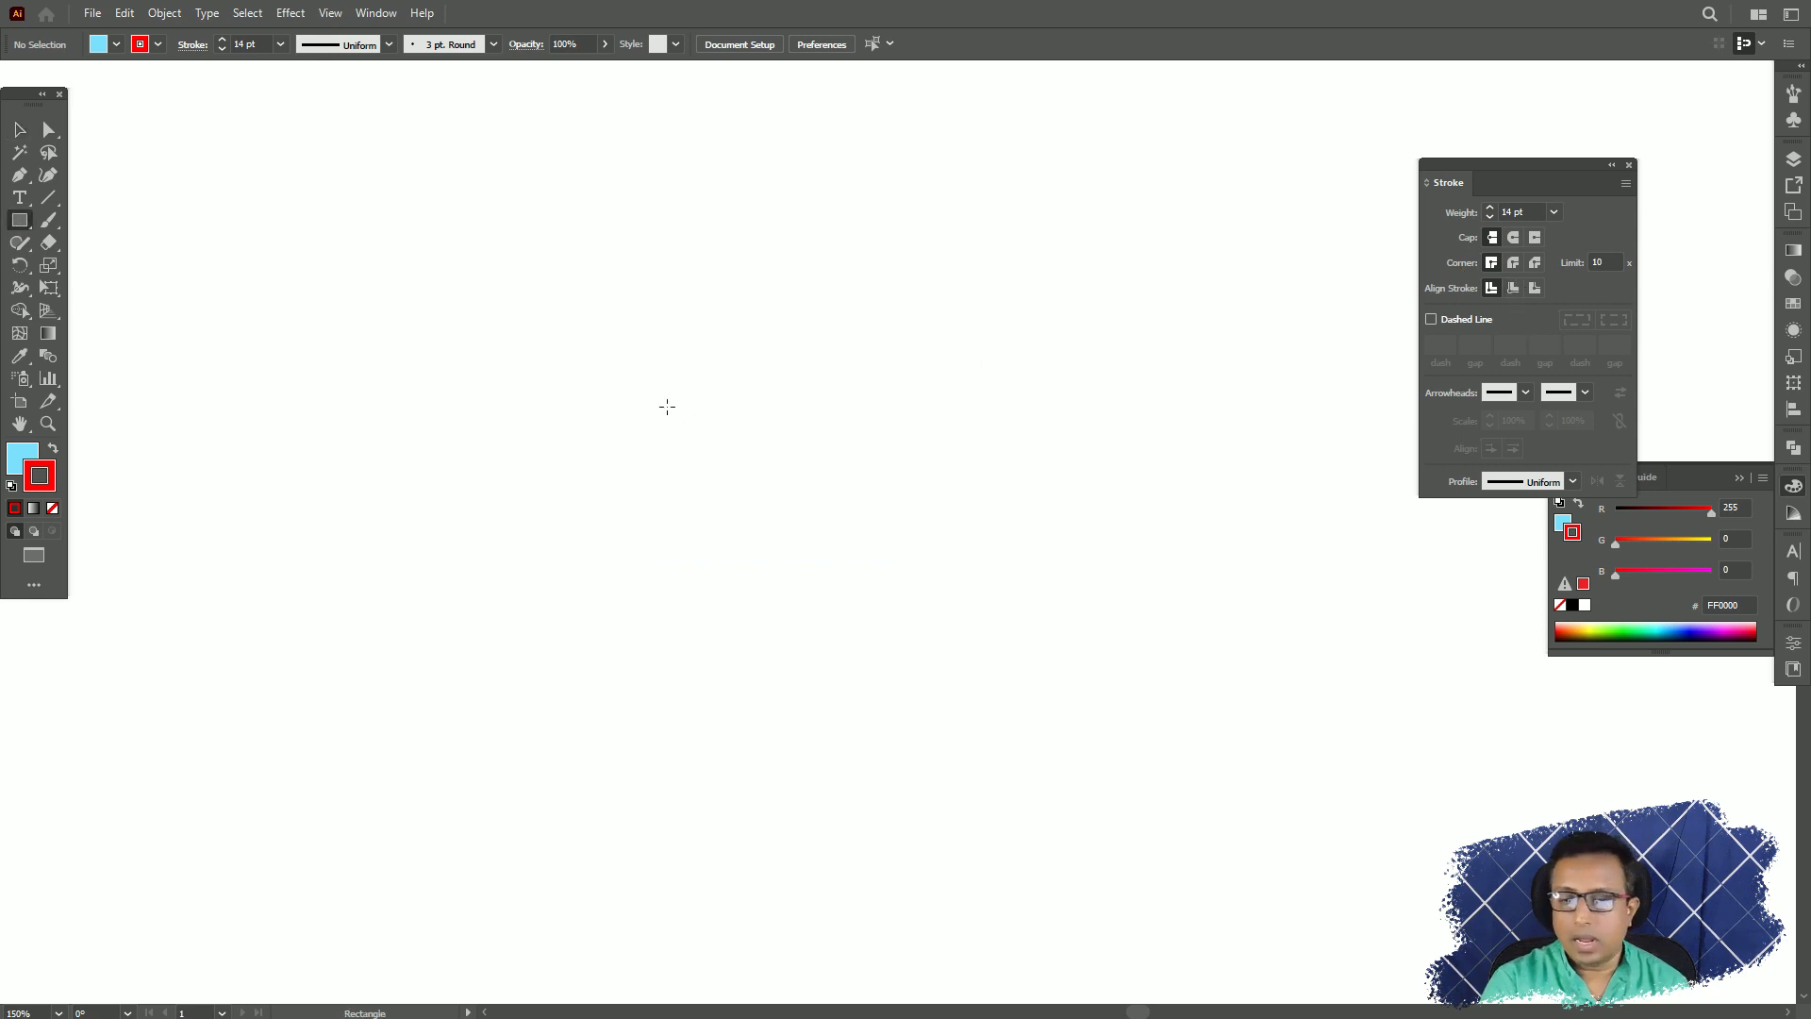
{"action": "left_click_drag", "start_coordinate": [652, 338], "coordinate": [1028, 705]}
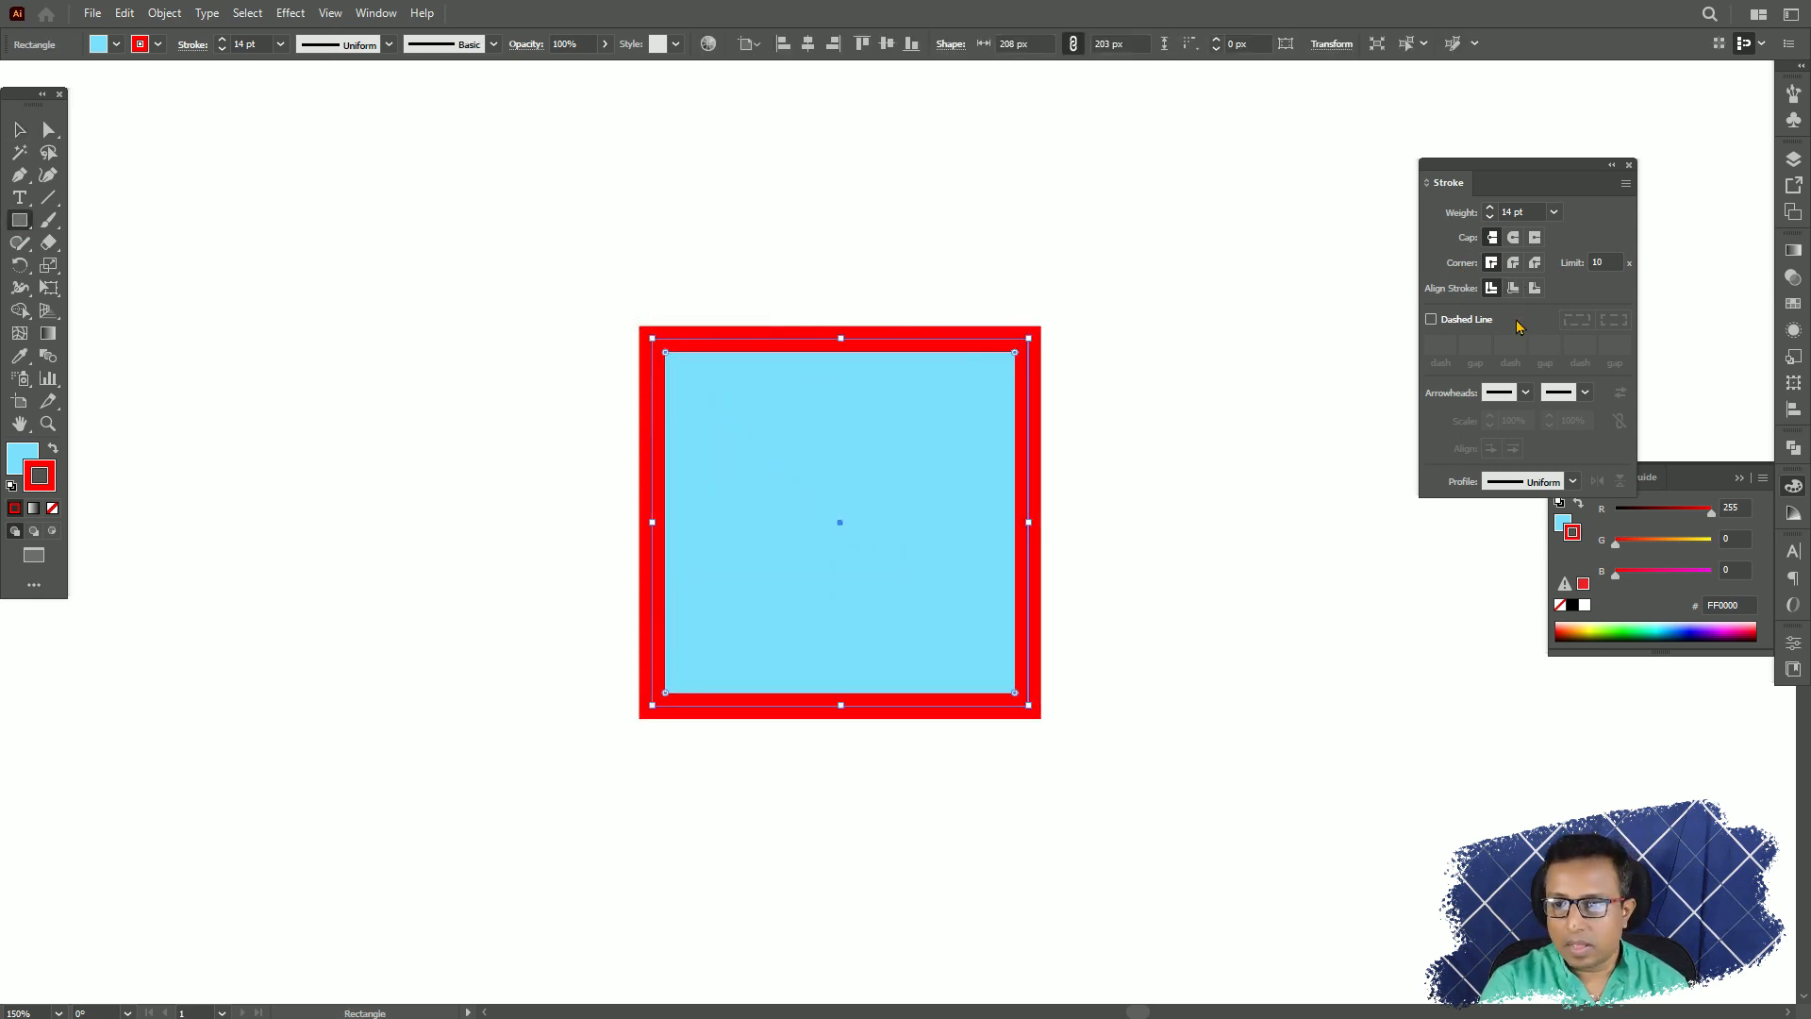
{"action": "left_click", "coordinate": [1515, 265]}
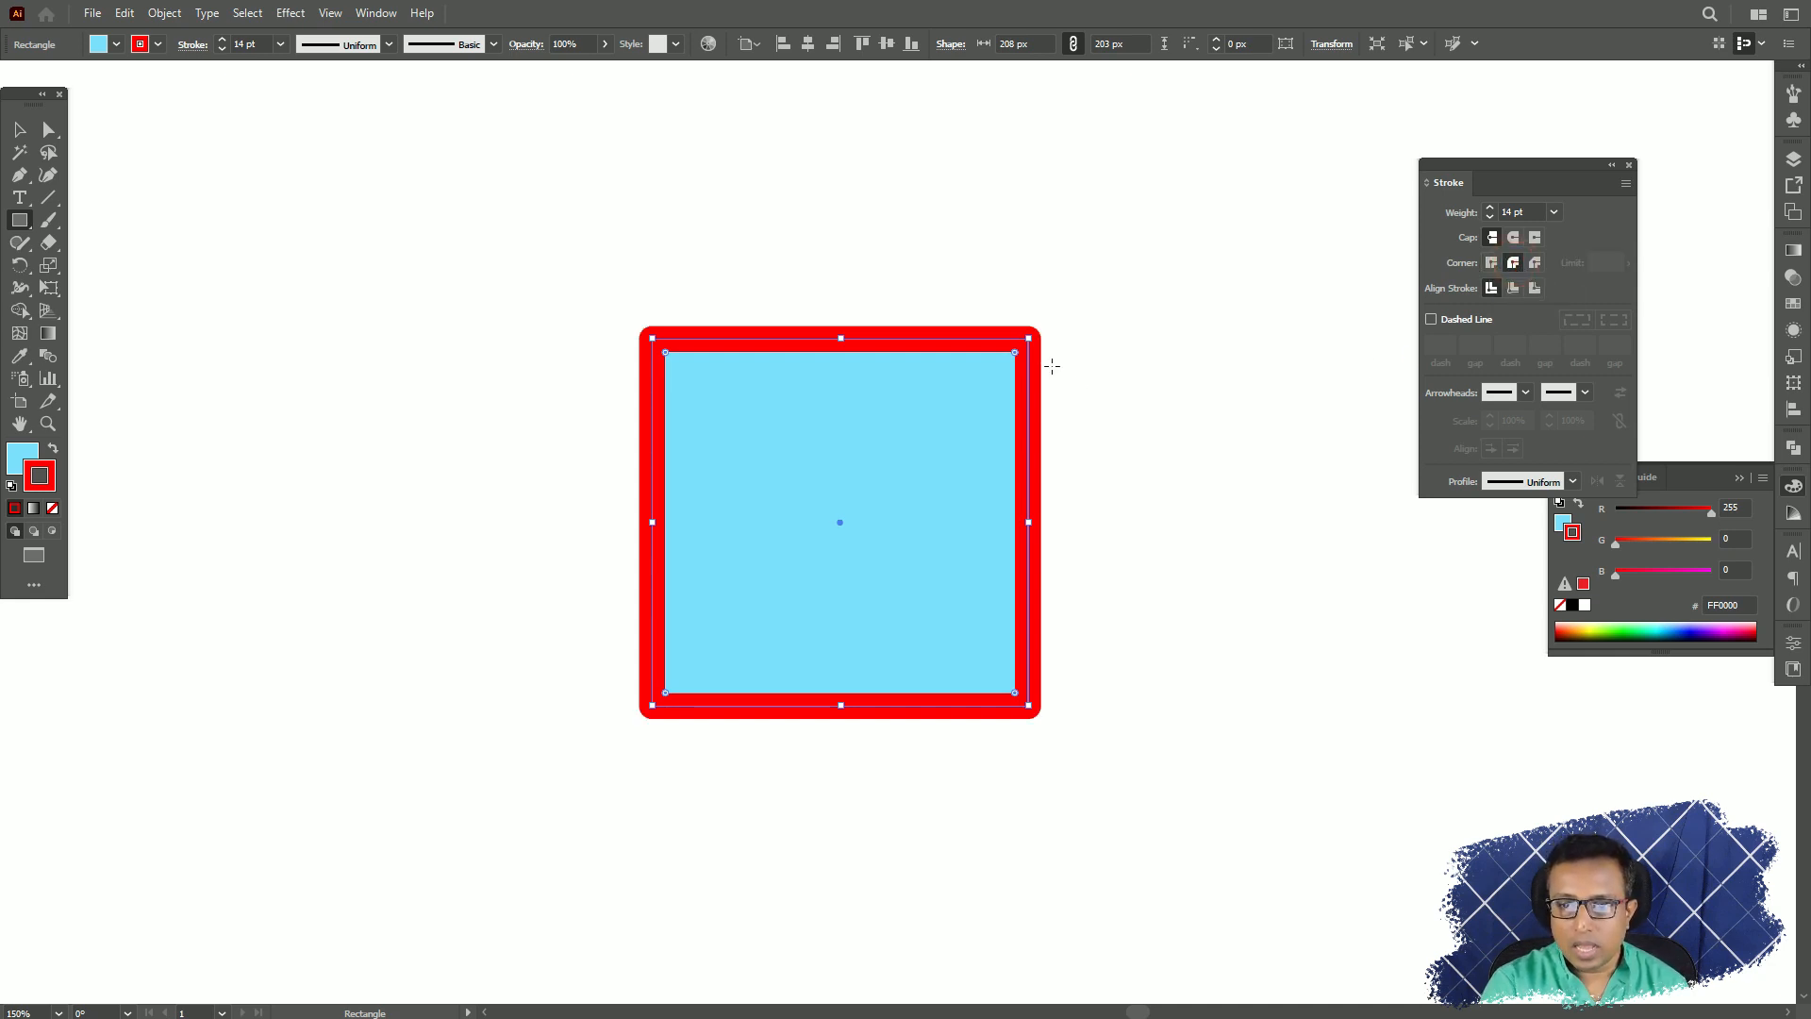
Try the Bevel Join on the rectangle's stroke while inspecting its upper-right corner, and return to Round Join.
{"action": "key", "text": "ctrl+plus"}
{"action": "key", "text": "ctrl+plus"}
{"action": "key", "text": "ctrl+plus"}
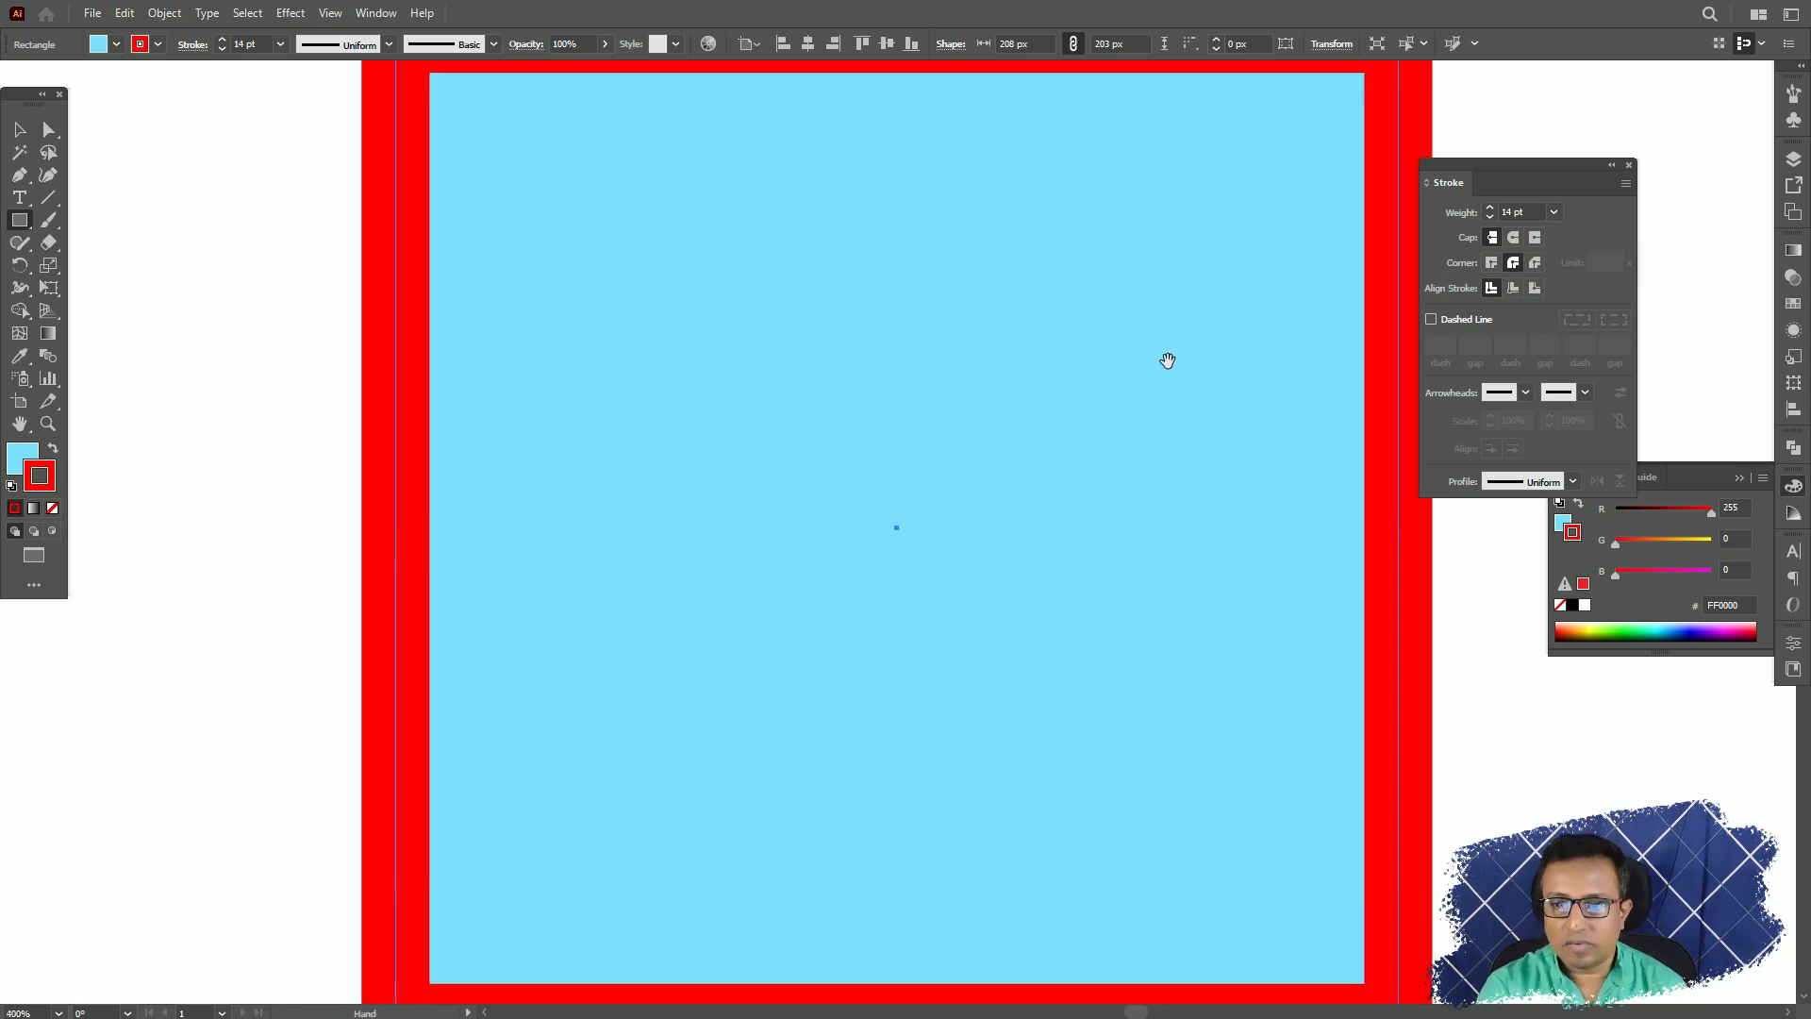
{"action": "left_click_drag", "start_coordinate": [1170, 359], "coordinate": [689, 690]}
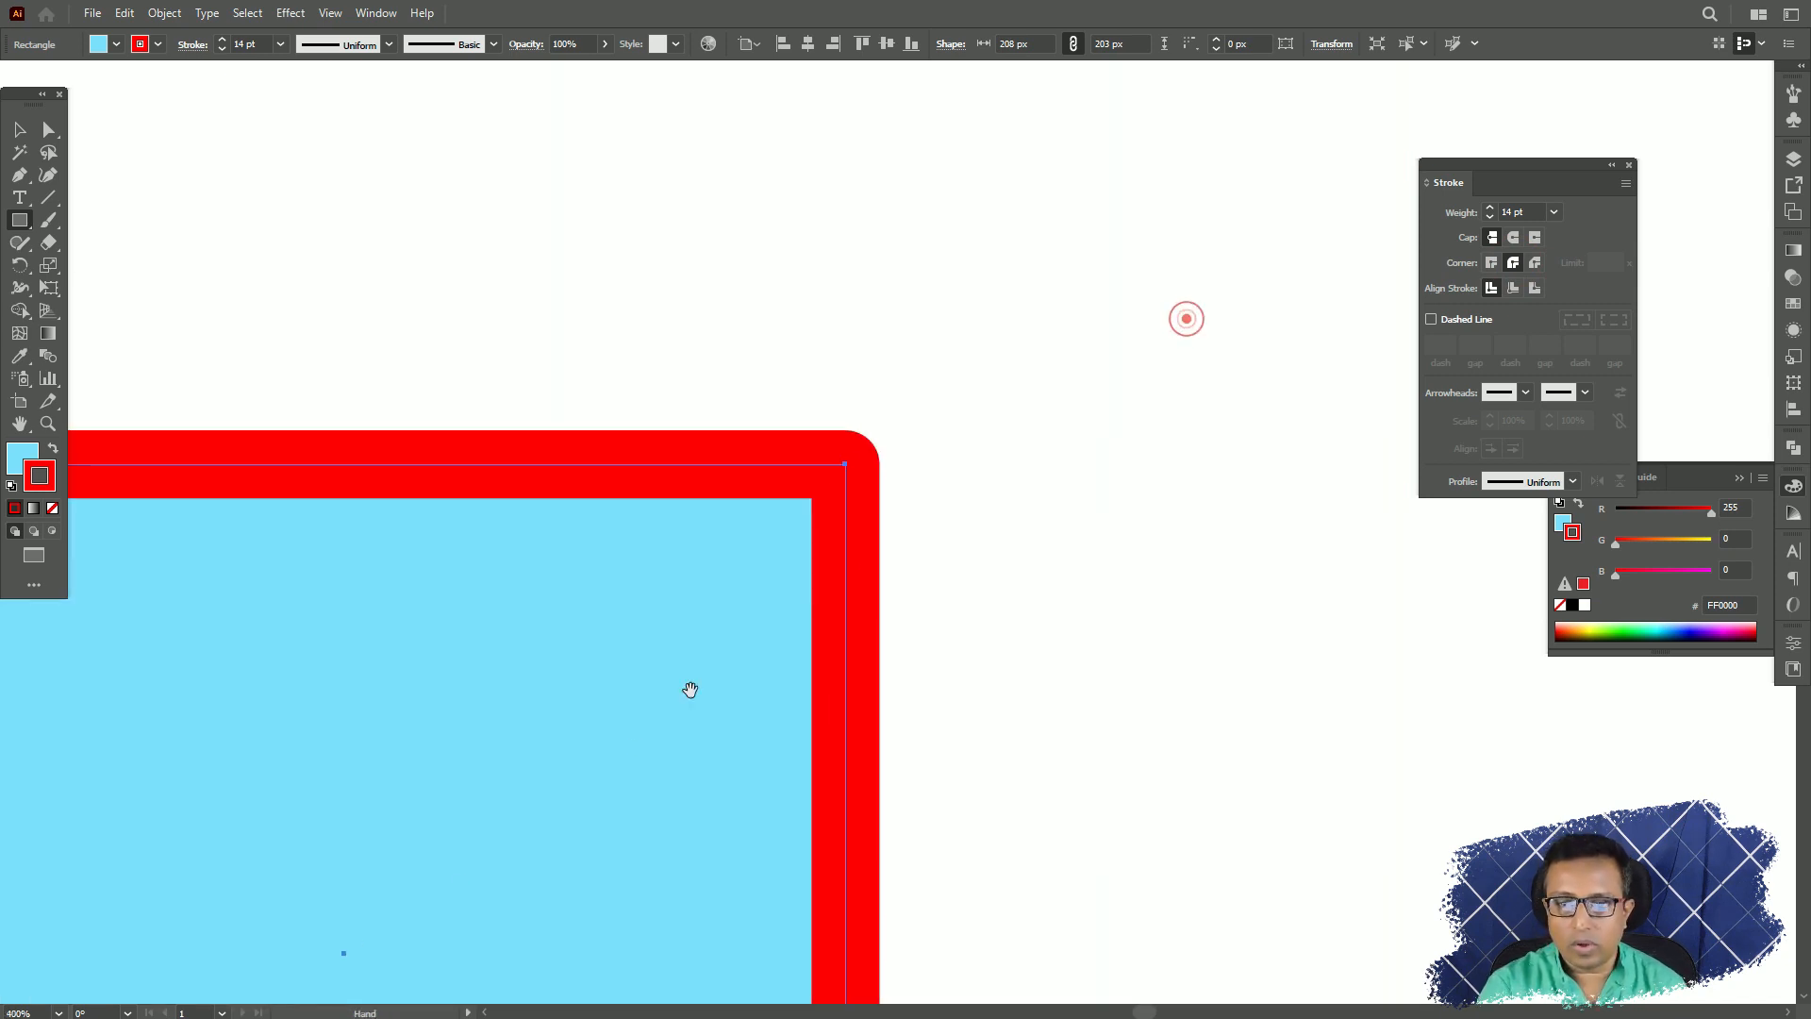
{"action": "left_click", "coordinate": [1513, 264]}
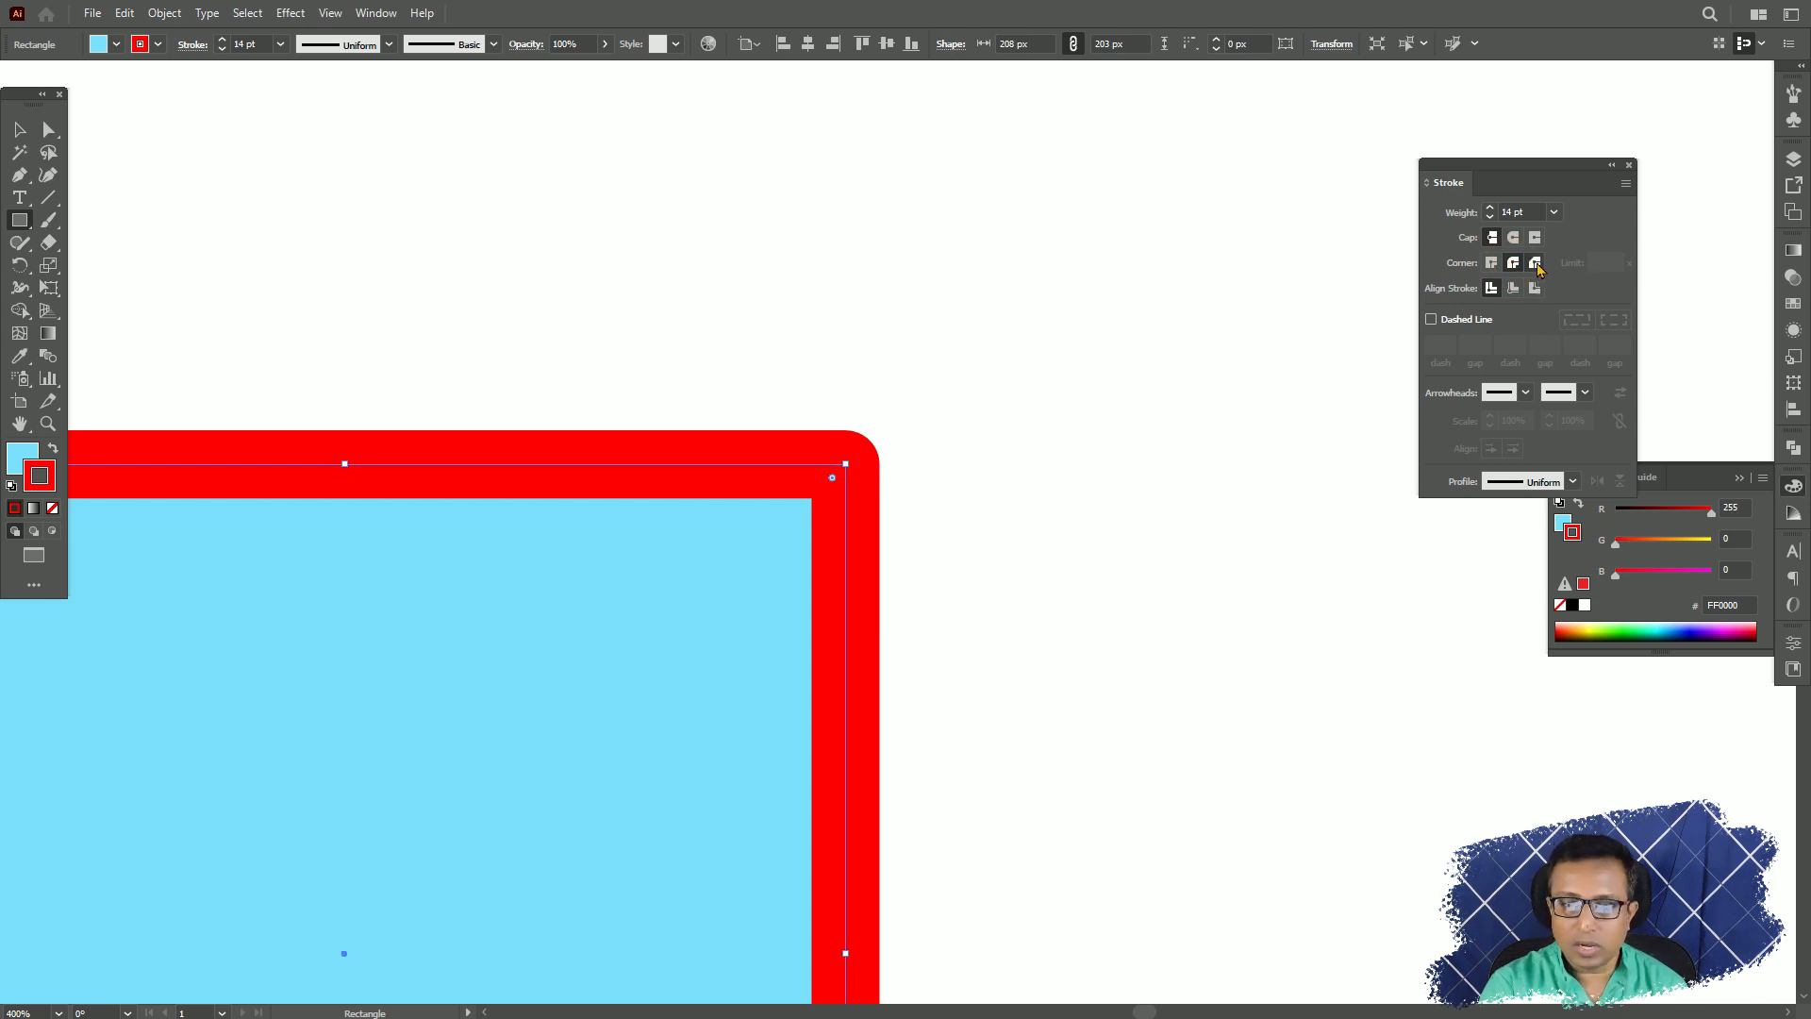
{"action": "left_click", "coordinate": [1535, 264]}
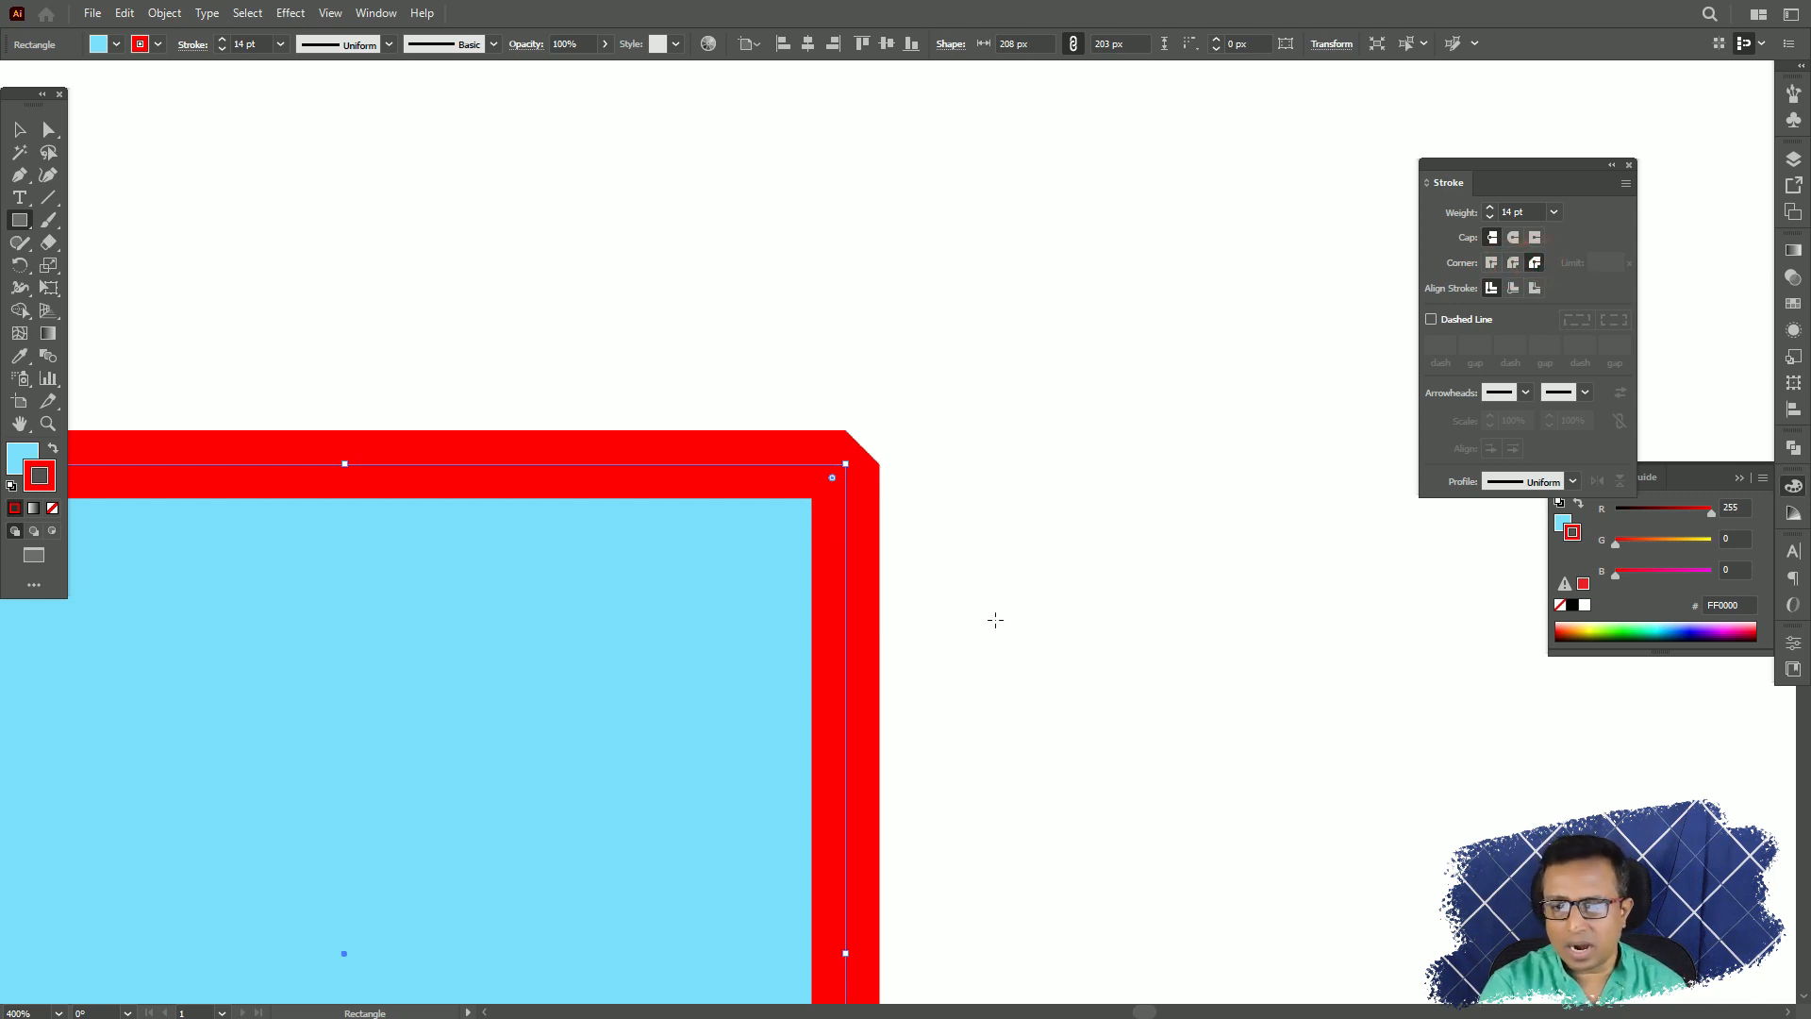
{"action": "left_click", "coordinate": [1515, 265]}
Try the Miter Join on the whole rectangle's corners, return to Round Join and switch to the Selection tool.
{"action": "key", "text": "ctrl+0"}
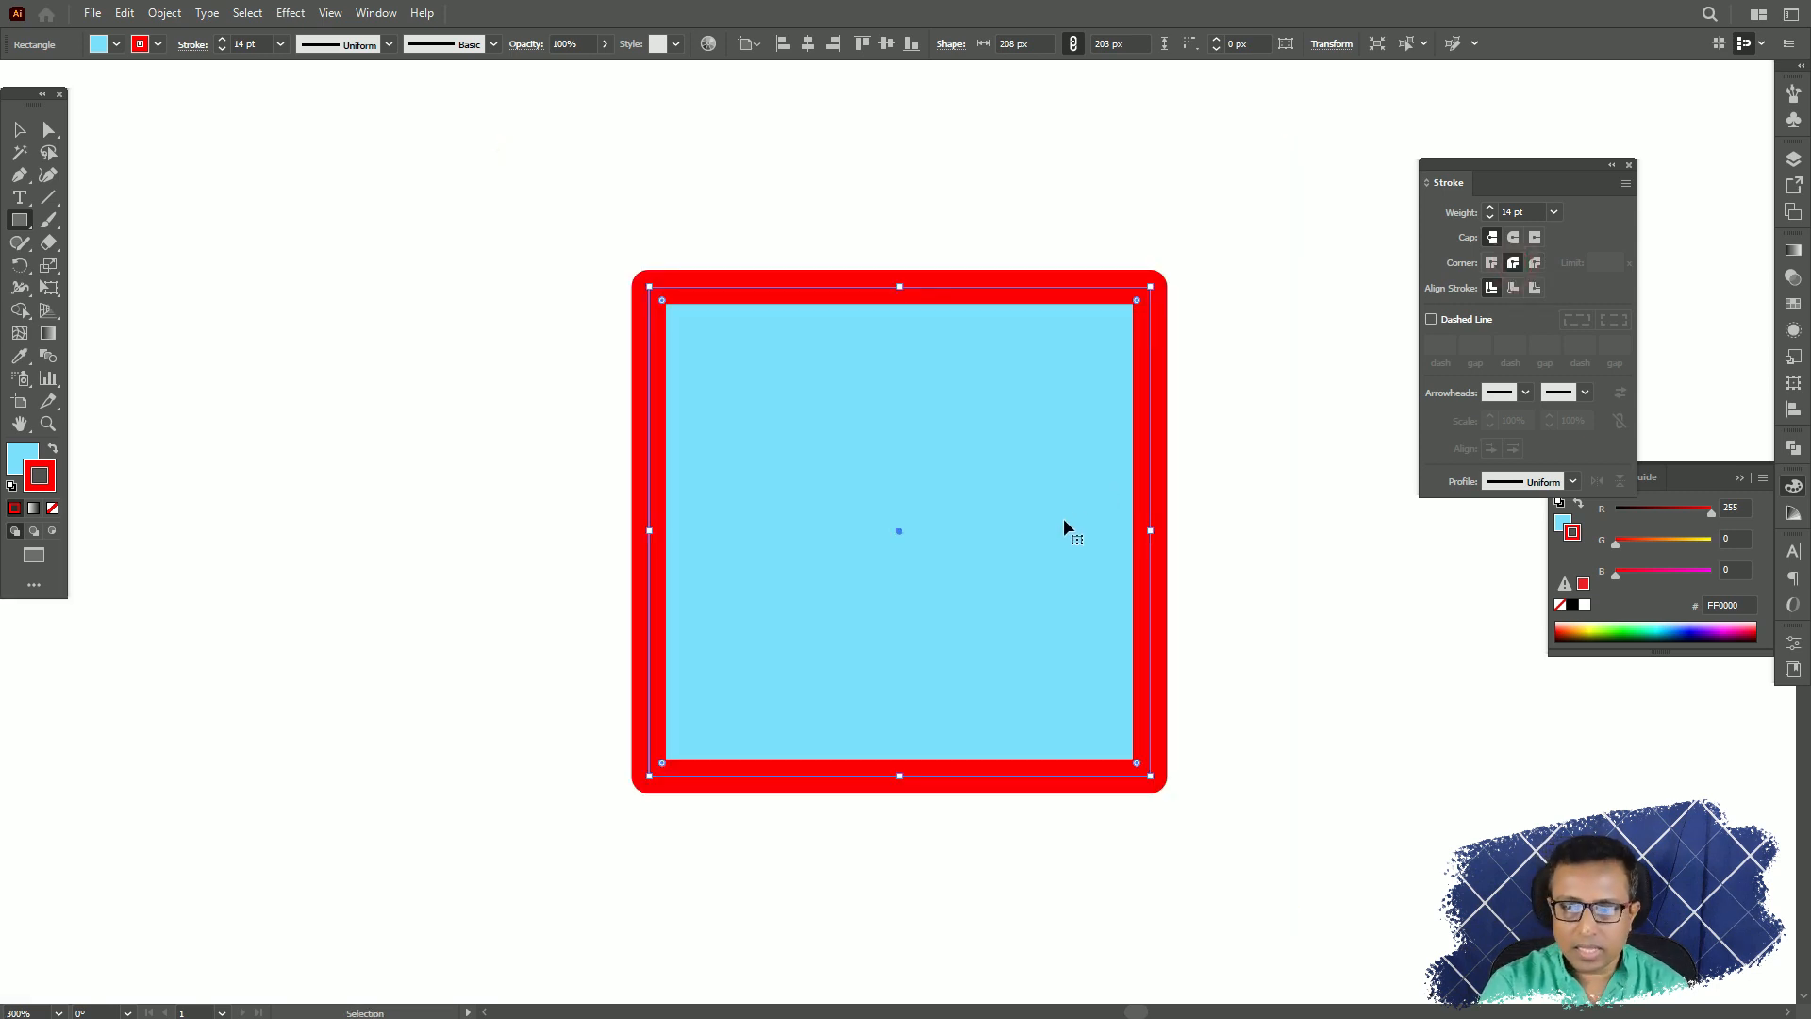
{"action": "left_click", "coordinate": [1494, 267]}
{"action": "left_click", "coordinate": [1513, 266]}
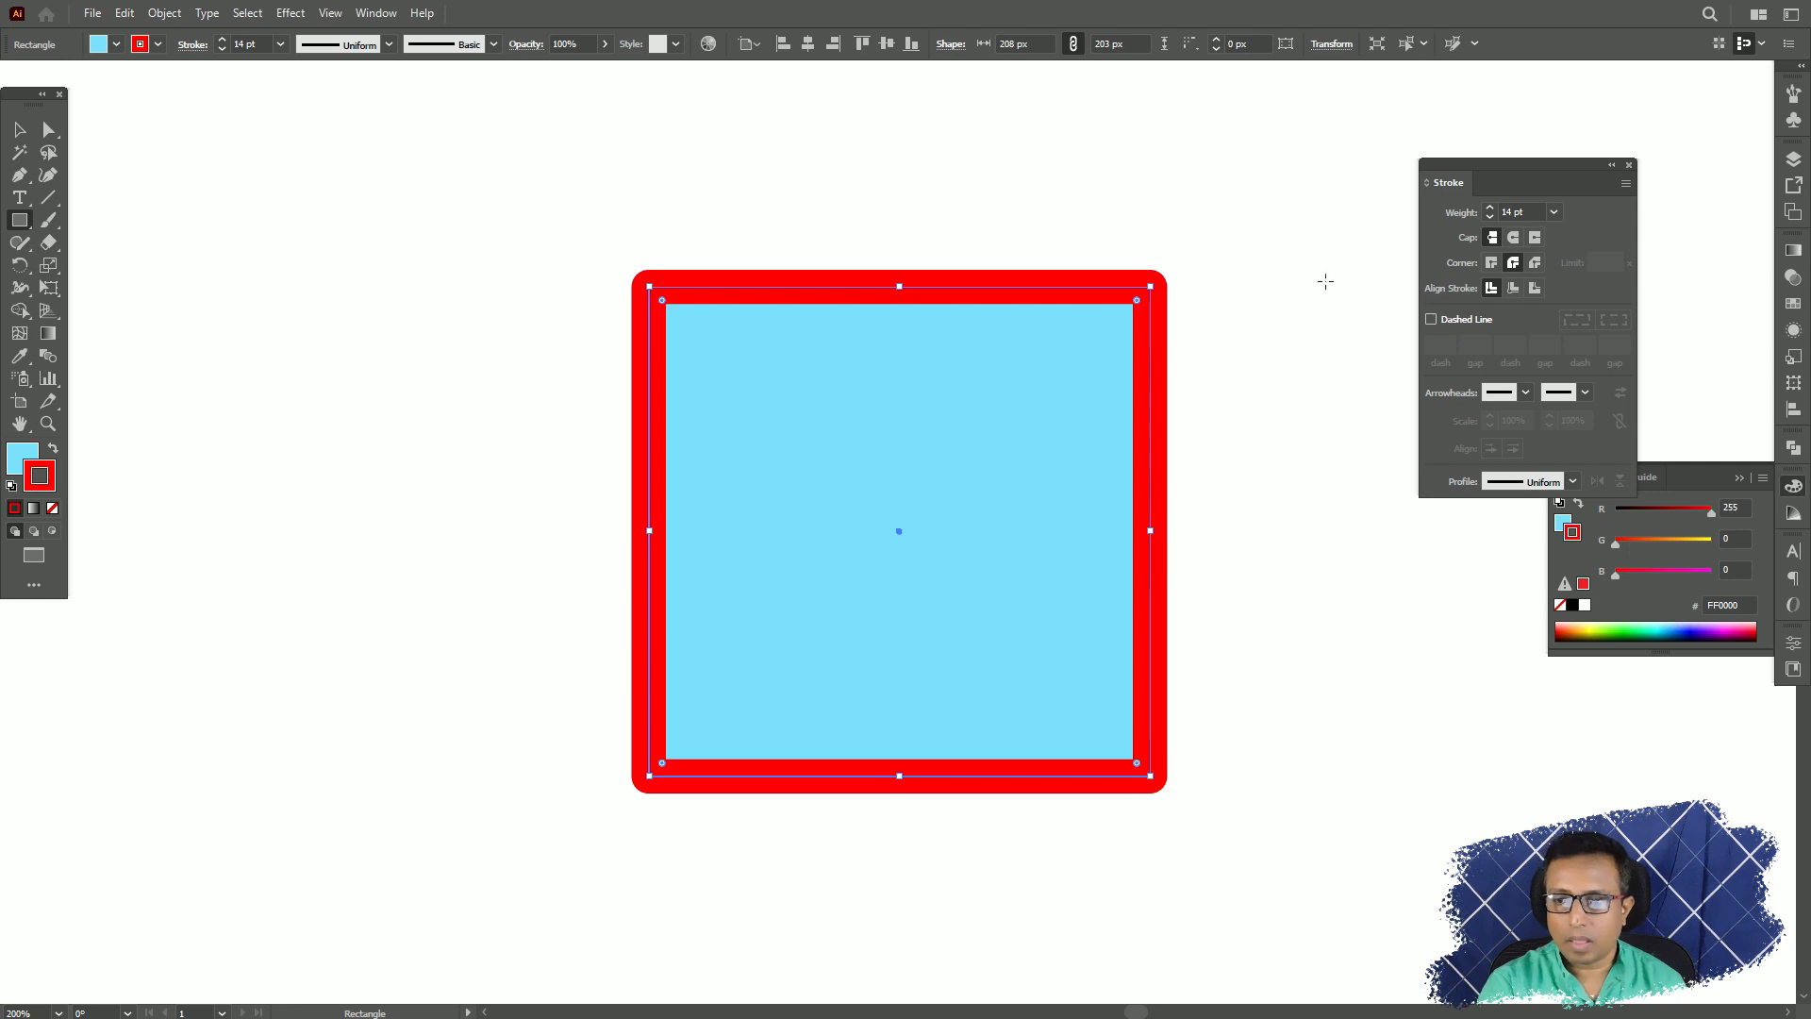
{"action": "key", "text": "v"}
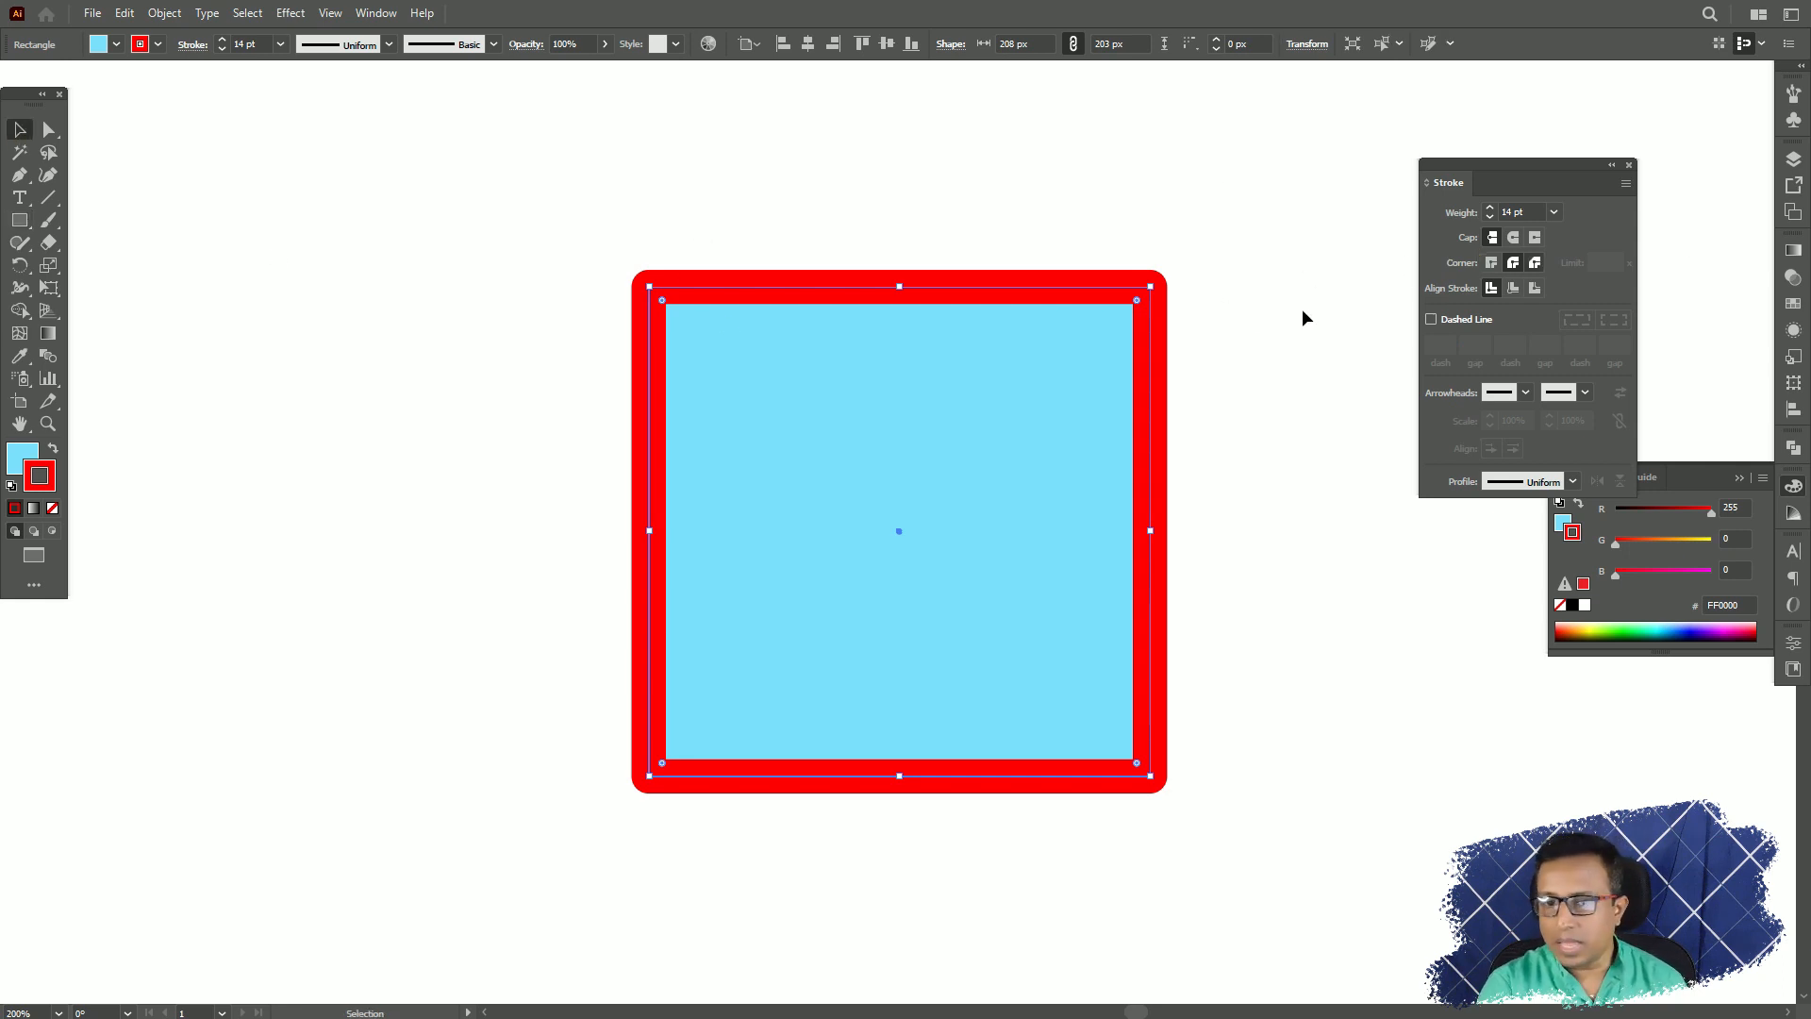
Move the square aside to make room and draw a vertical line about 234 px long beside it.
{"action": "left_click_drag", "start_coordinate": [1026, 284], "coordinate": [565, 224]}
{"action": "left_click", "coordinate": [978, 344]}
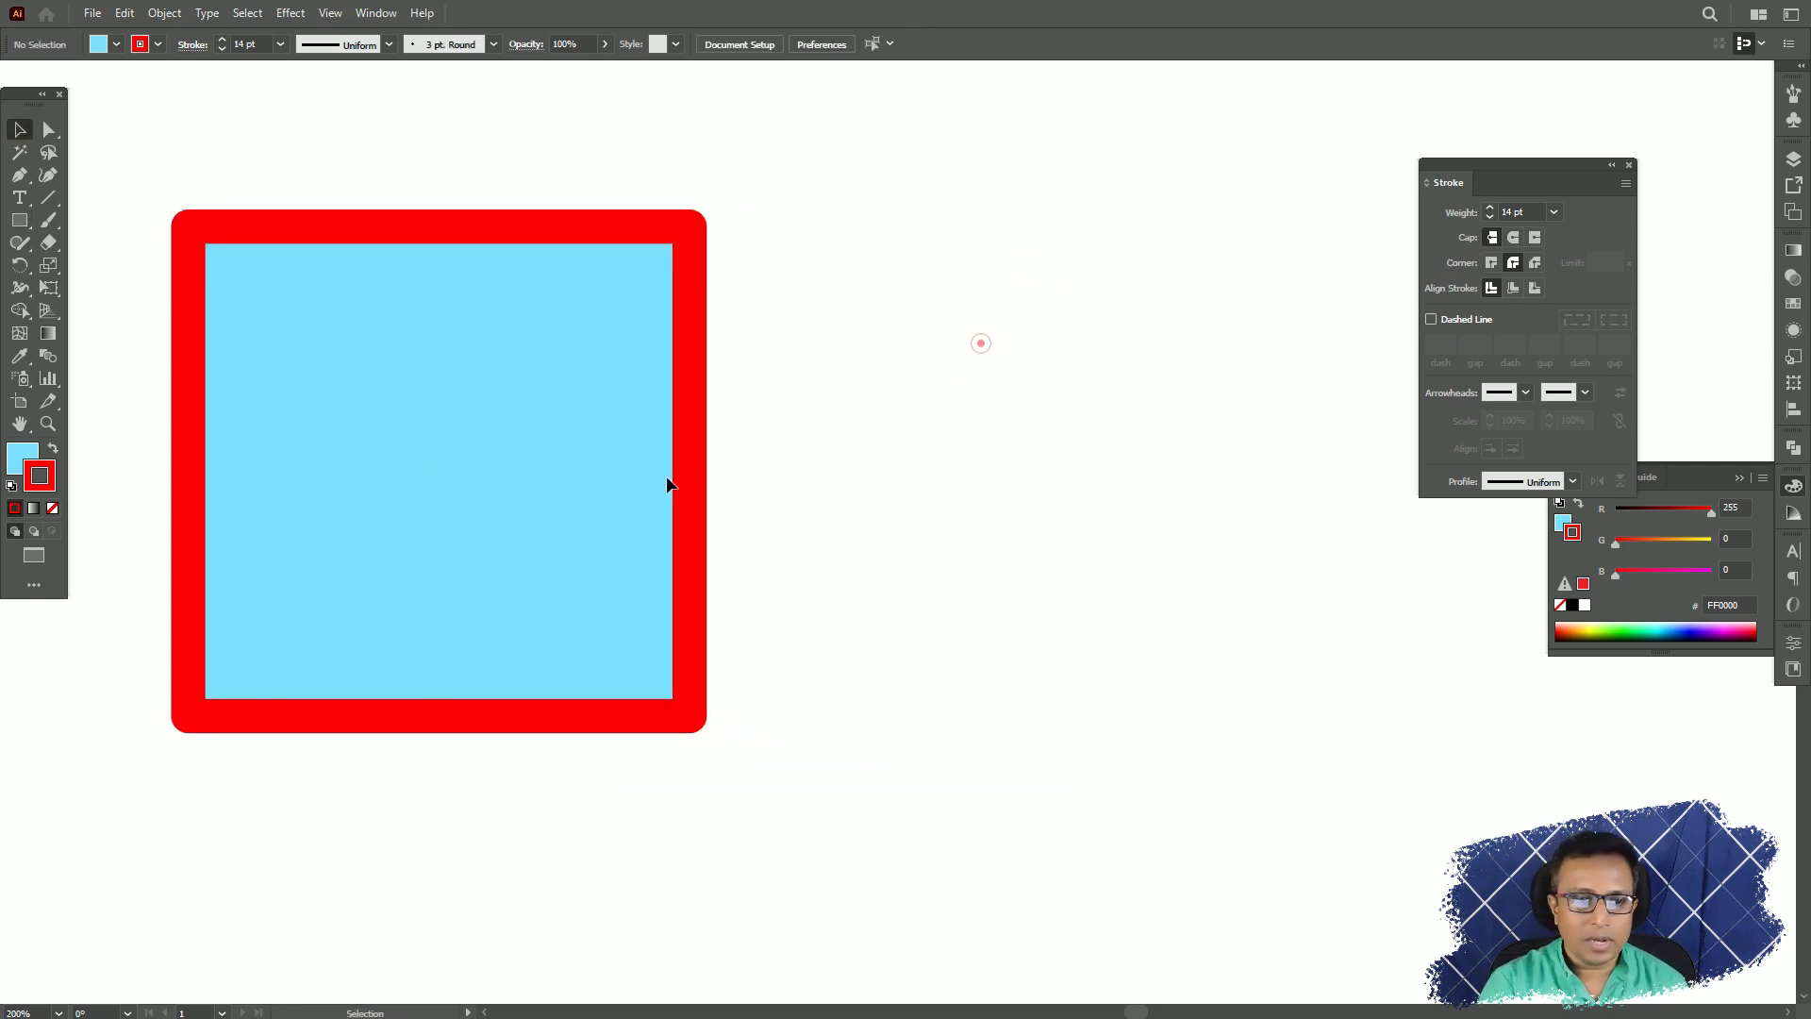
{"action": "left_click", "coordinate": [48, 199]}
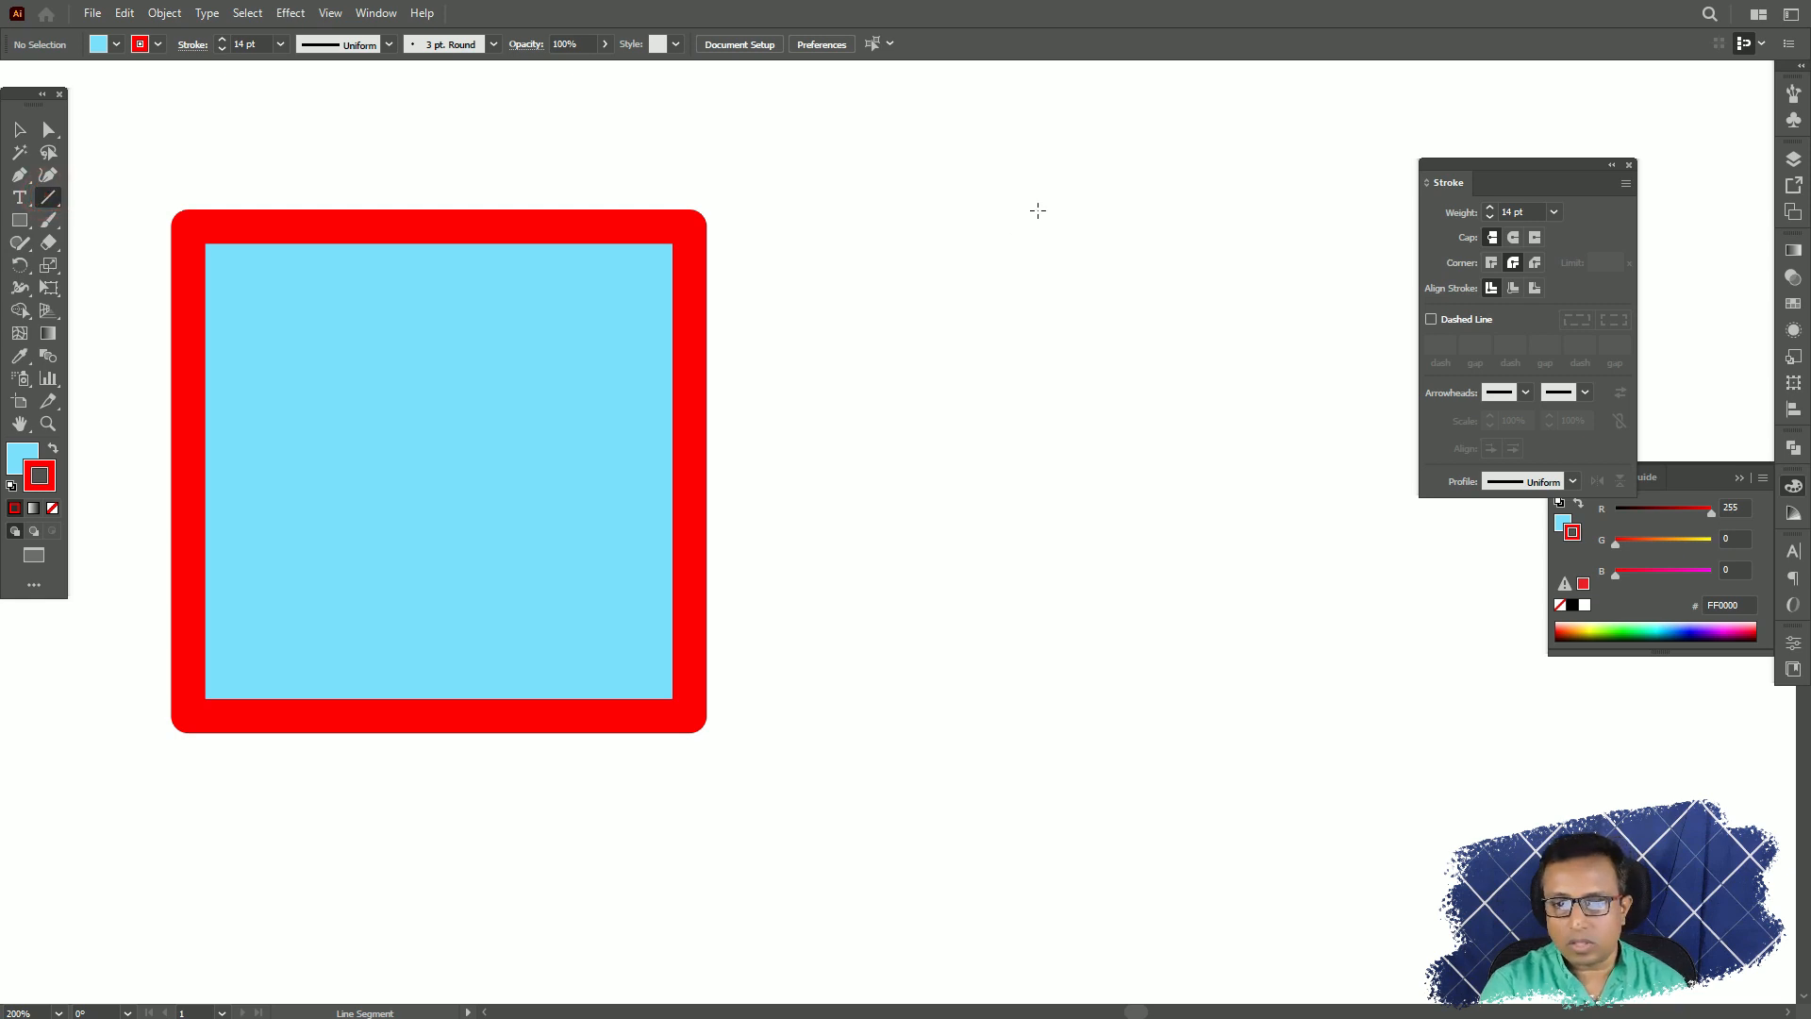
{"action": "left_click_drag", "start_coordinate": [1037, 209], "coordinate": [1037, 772]}
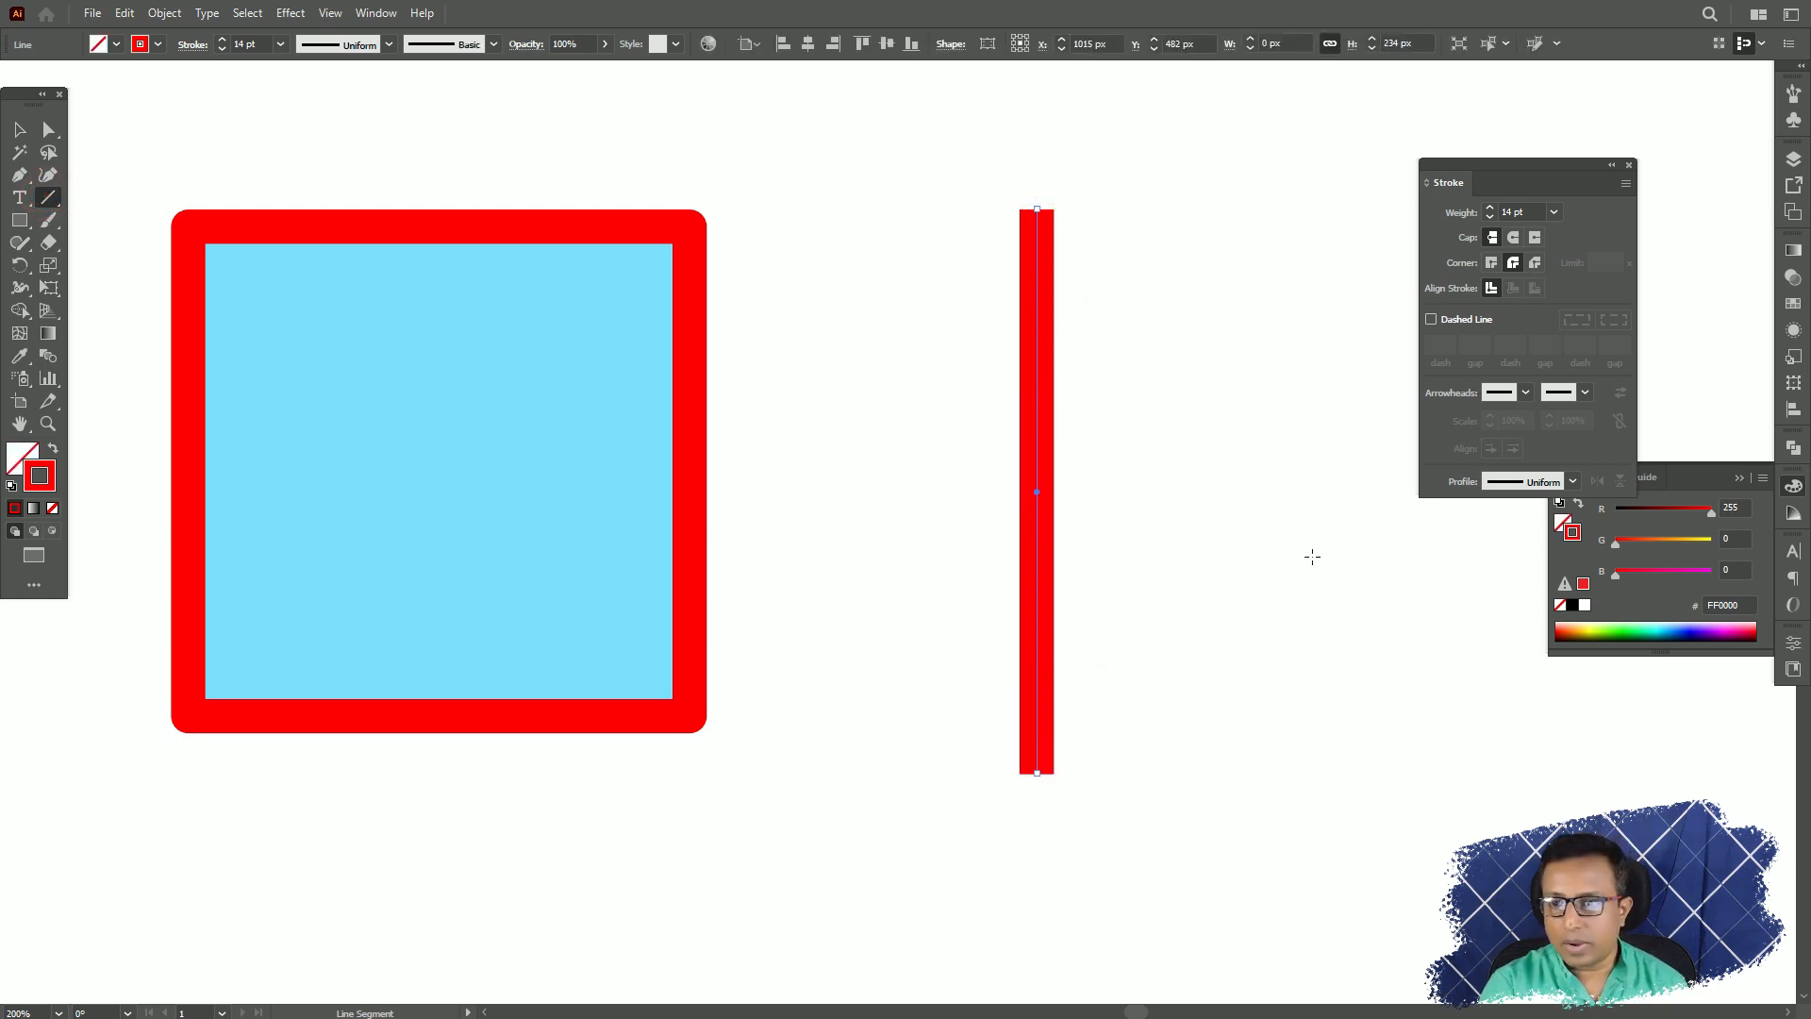
Try the Round Cap, Projecting Cap and Butt Cap on the vertical line's ends, and undo the last Projecting Cap.
{"action": "left_click", "coordinate": [1514, 240]}
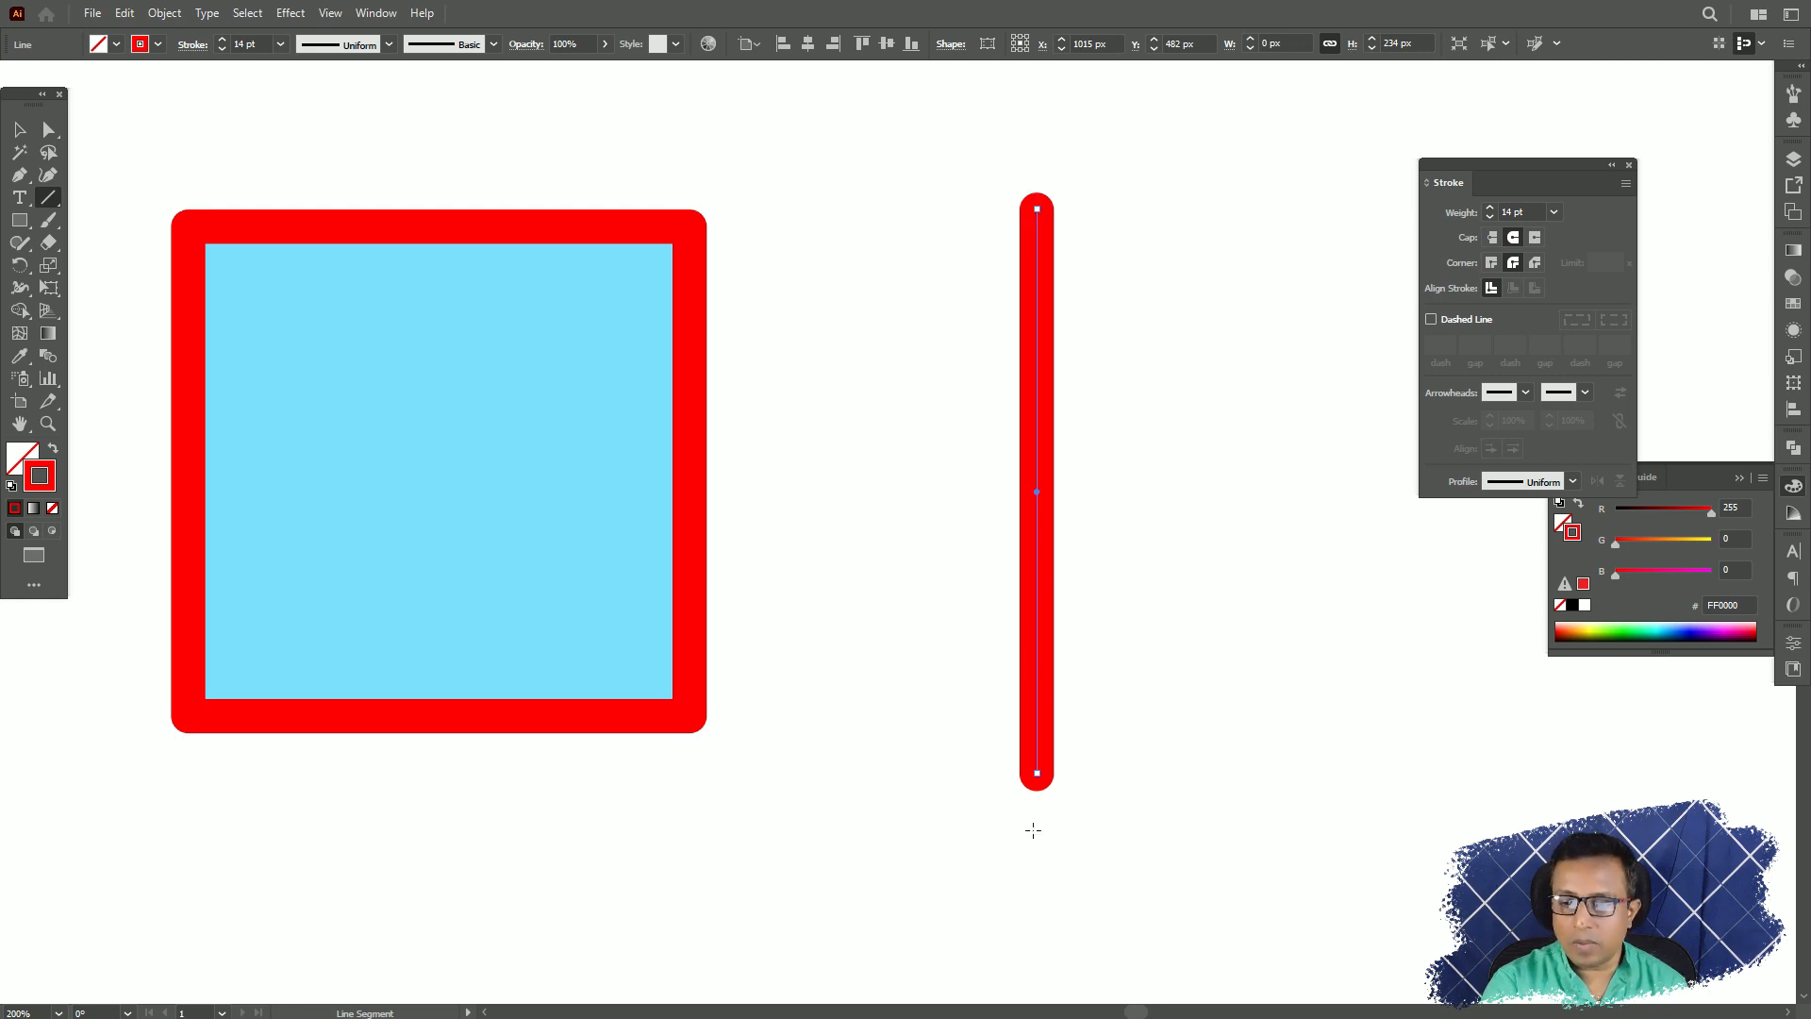
{"action": "left_click", "coordinate": [1534, 239]}
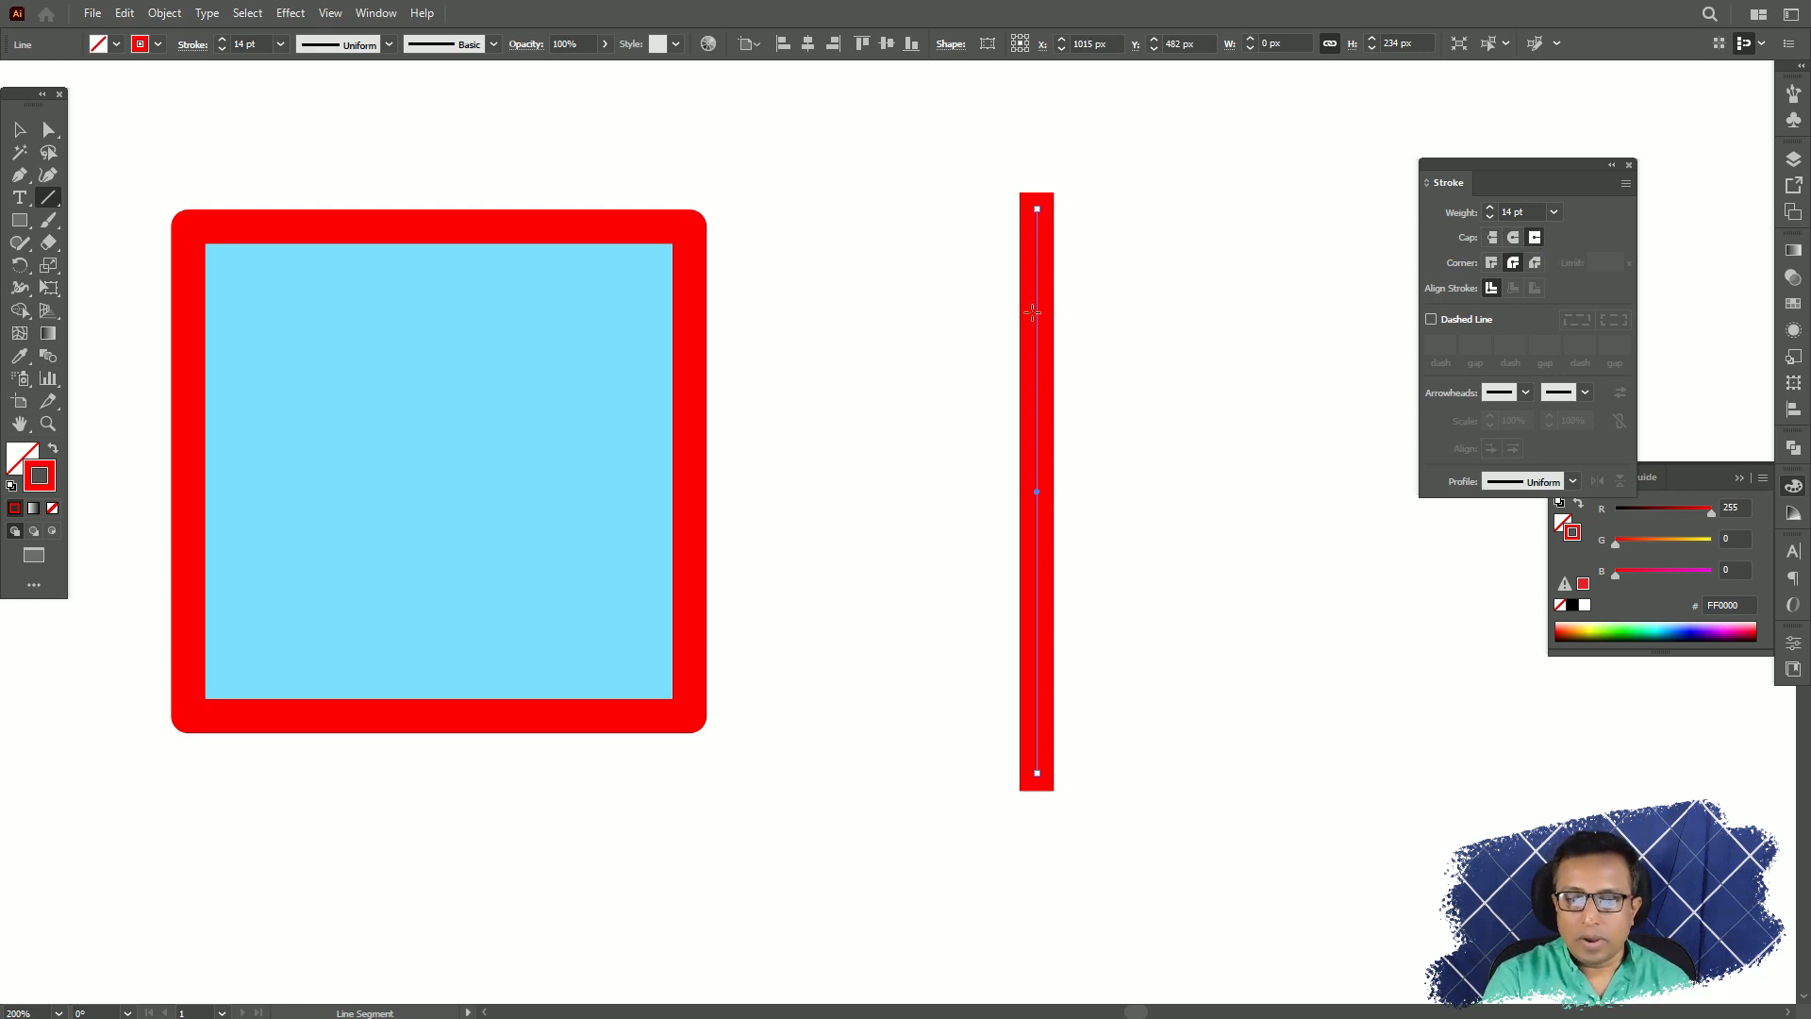
{"action": "left_click", "coordinate": [1492, 239]}
{"action": "left_click", "coordinate": [1535, 239]}
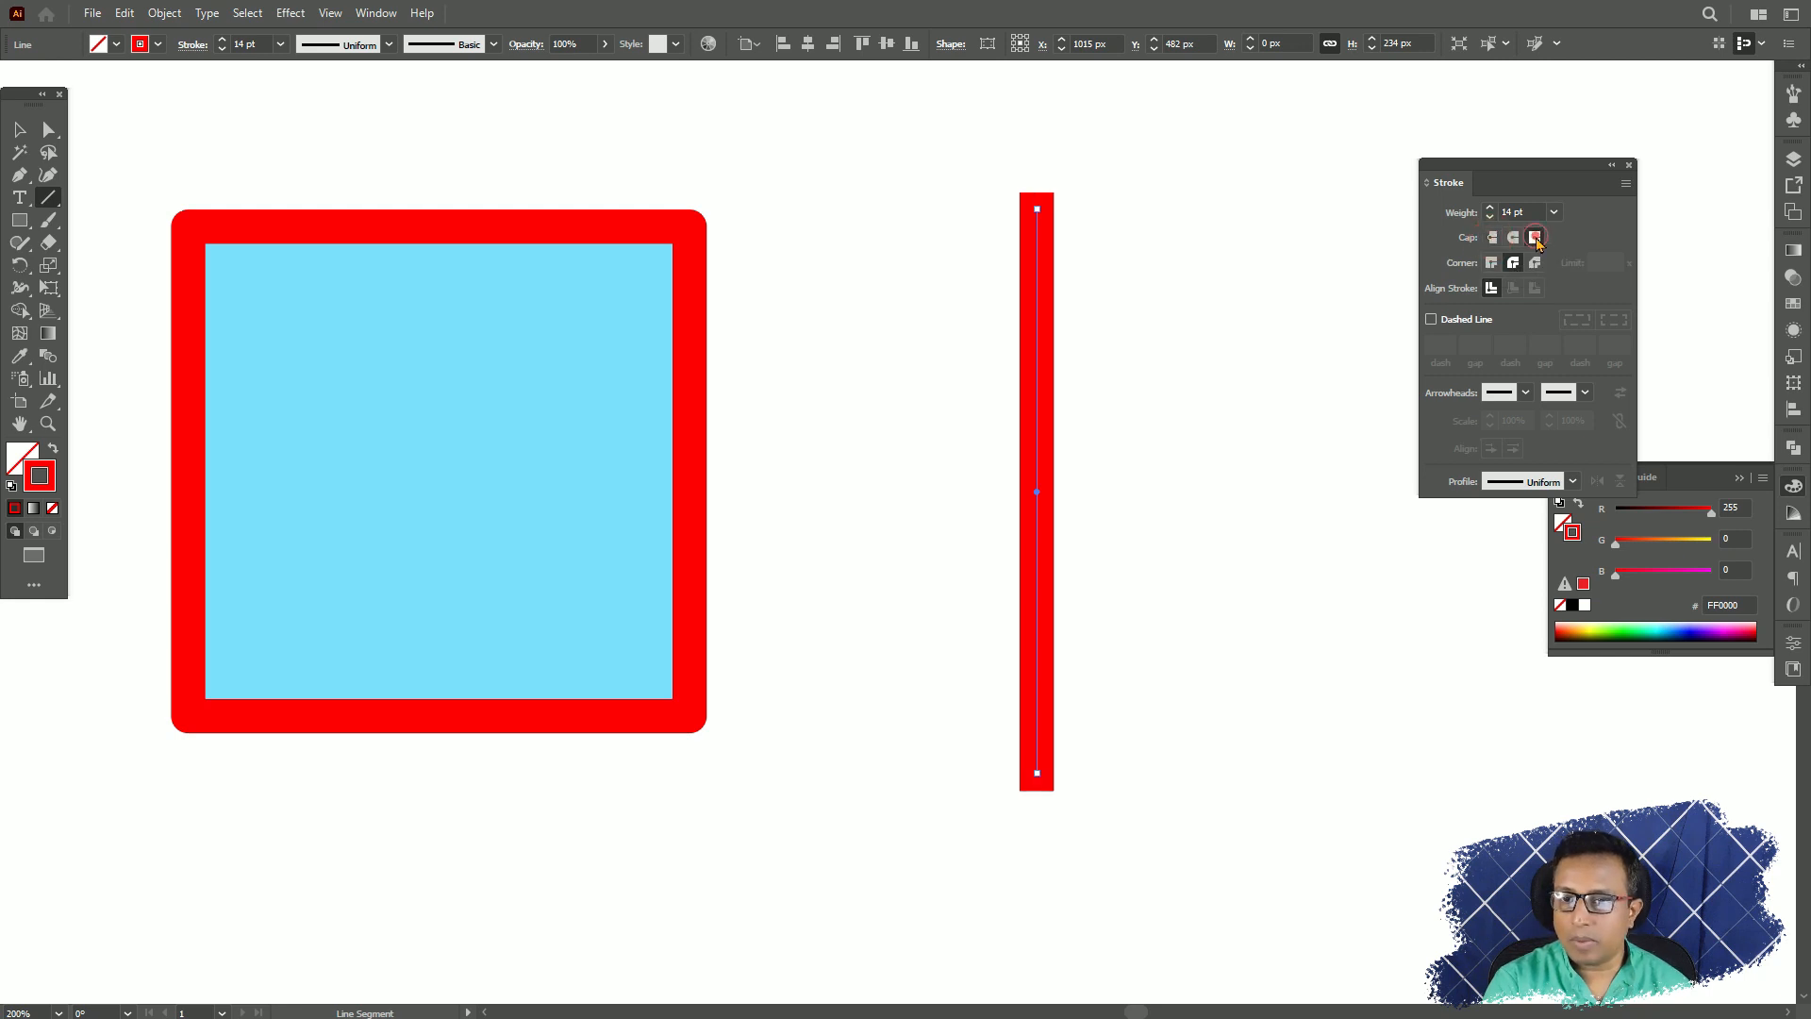
{"action": "left_click", "coordinate": [1490, 238]}
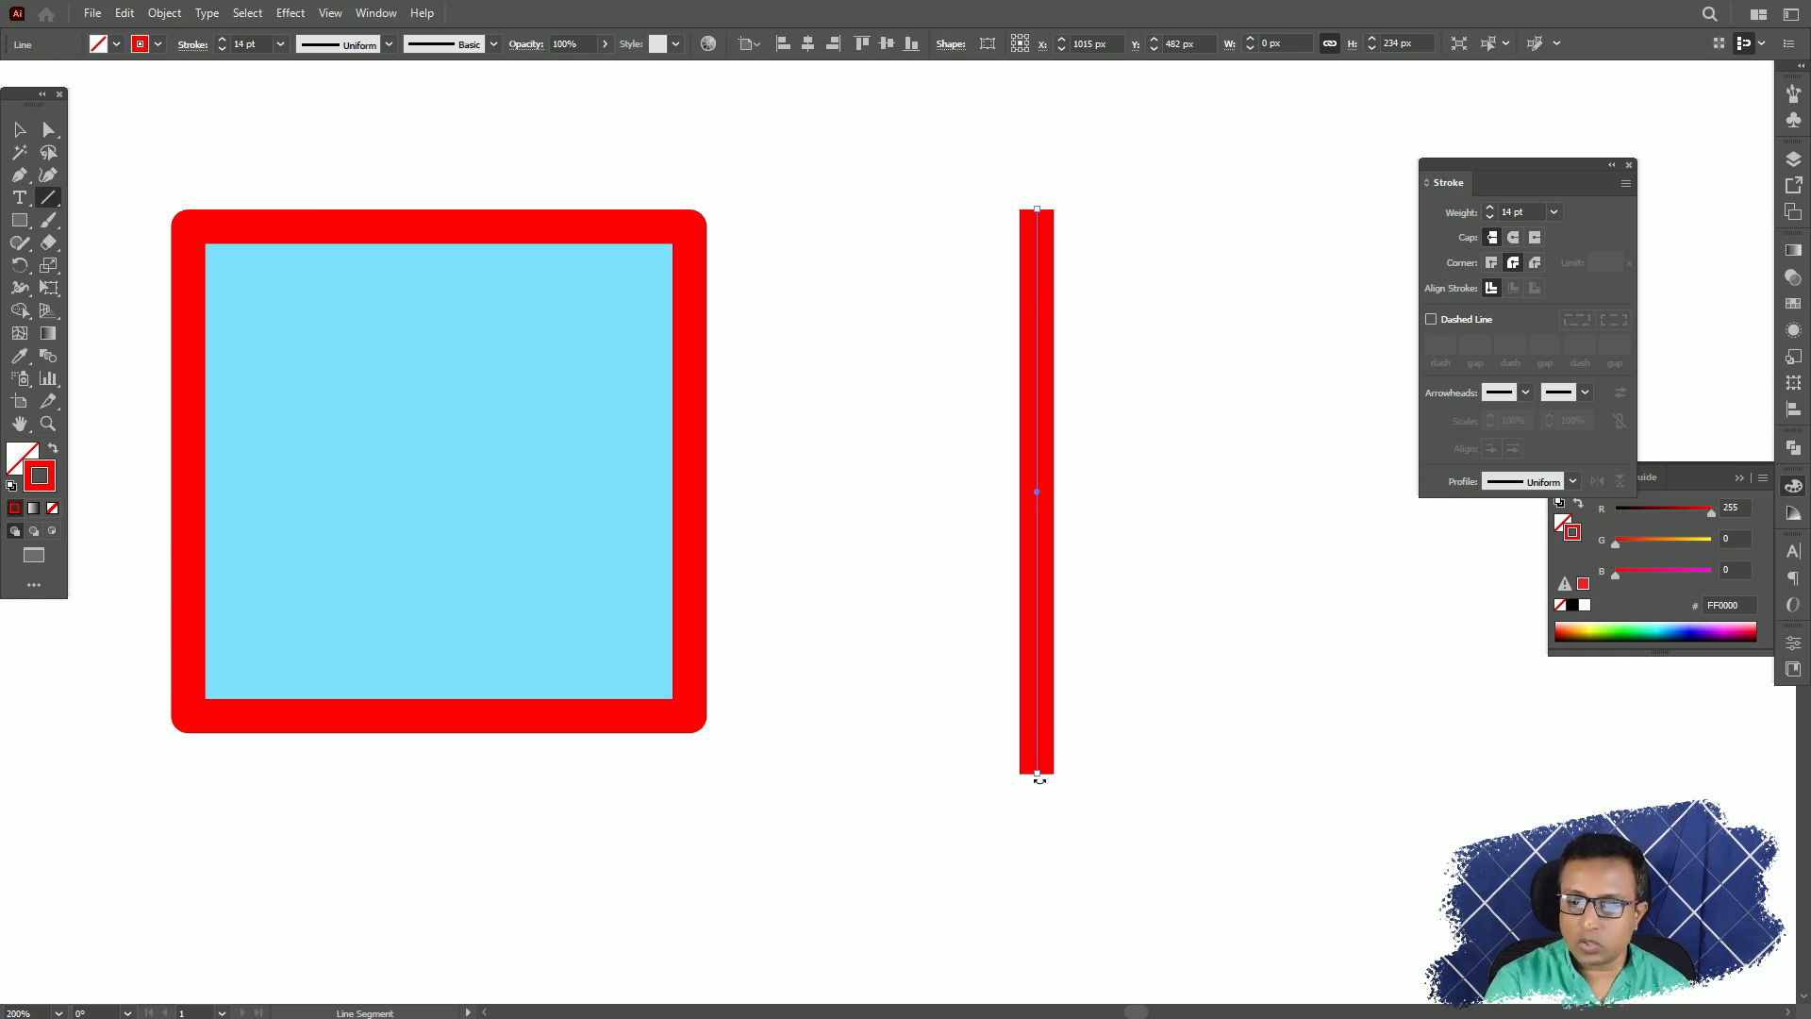
{"action": "left_click", "coordinate": [1534, 237]}
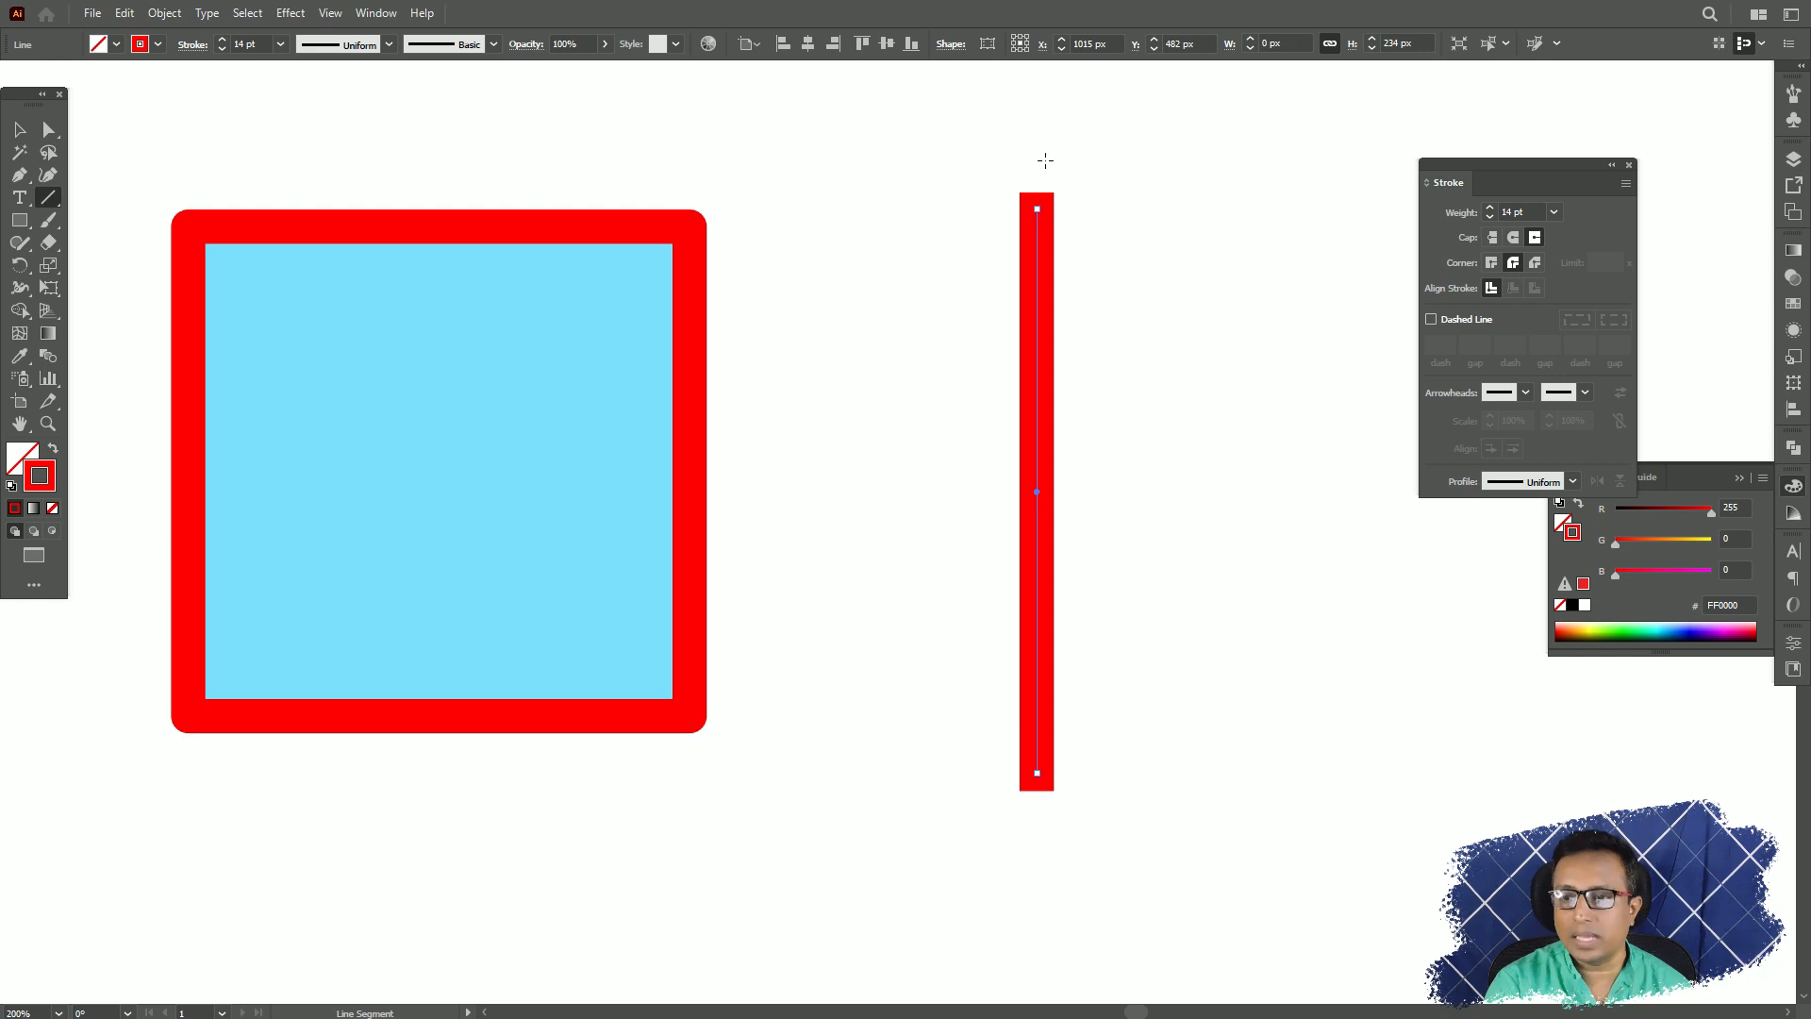
{"action": "key", "text": "ctrl+z"}
Move the square closer to the vertical line and reduce its stroke weight to 6 pt.
{"action": "key", "text": "v"}
{"action": "left_click_drag", "start_coordinate": [465, 232], "coordinate": [671, 224]}
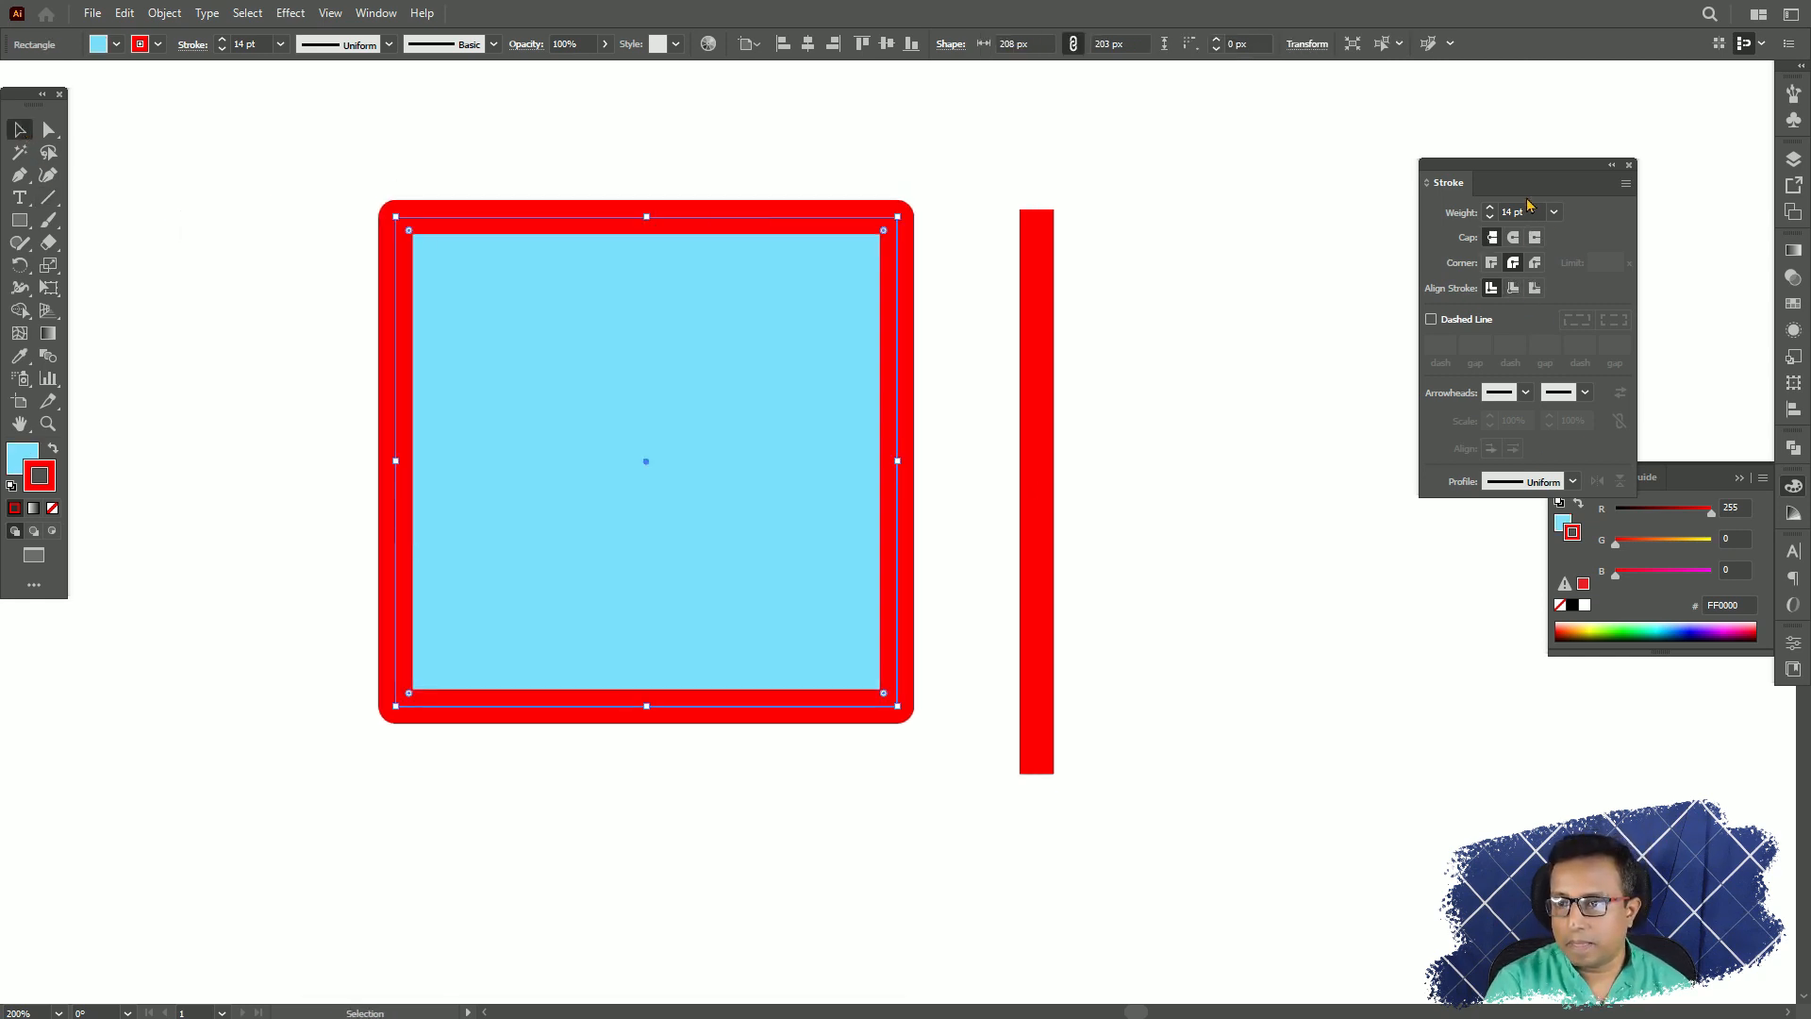
{"action": "left_click", "coordinate": [1555, 214]}
{"action": "left_click", "coordinate": [1590, 396]}
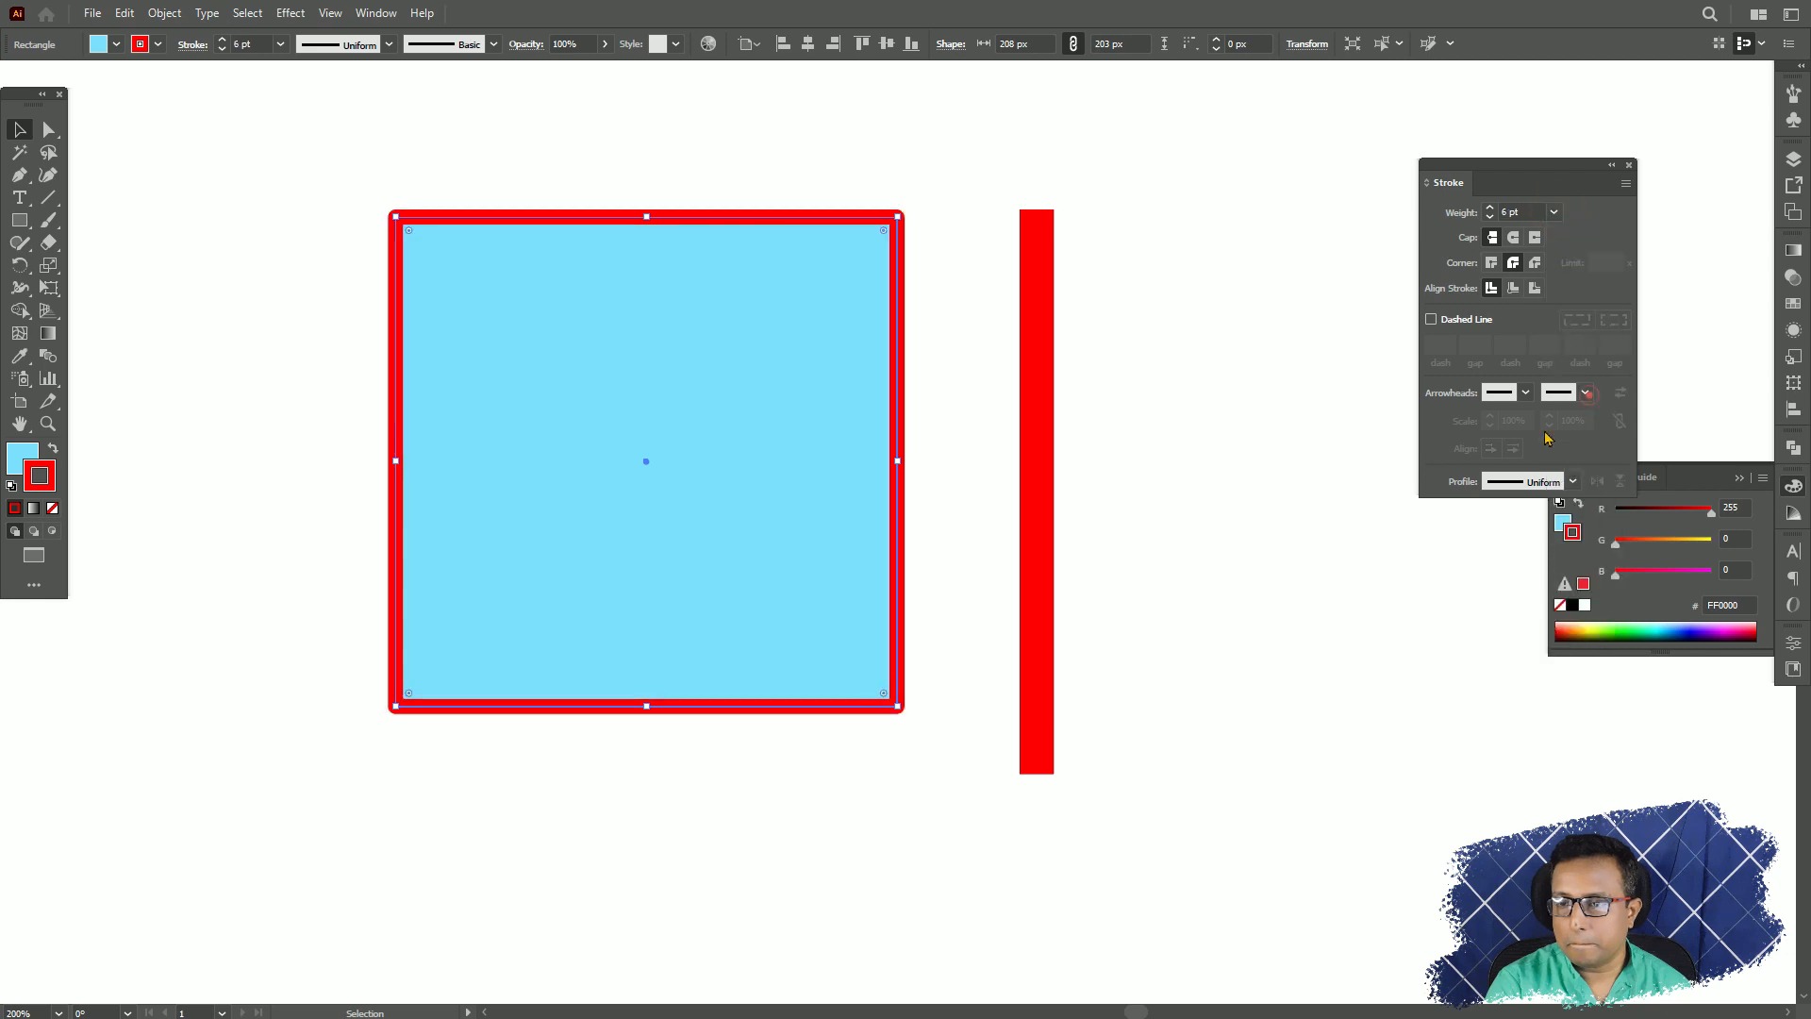
{"action": "left_click", "coordinate": [958, 178]}
{"action": "left_click", "coordinate": [988, 121]}
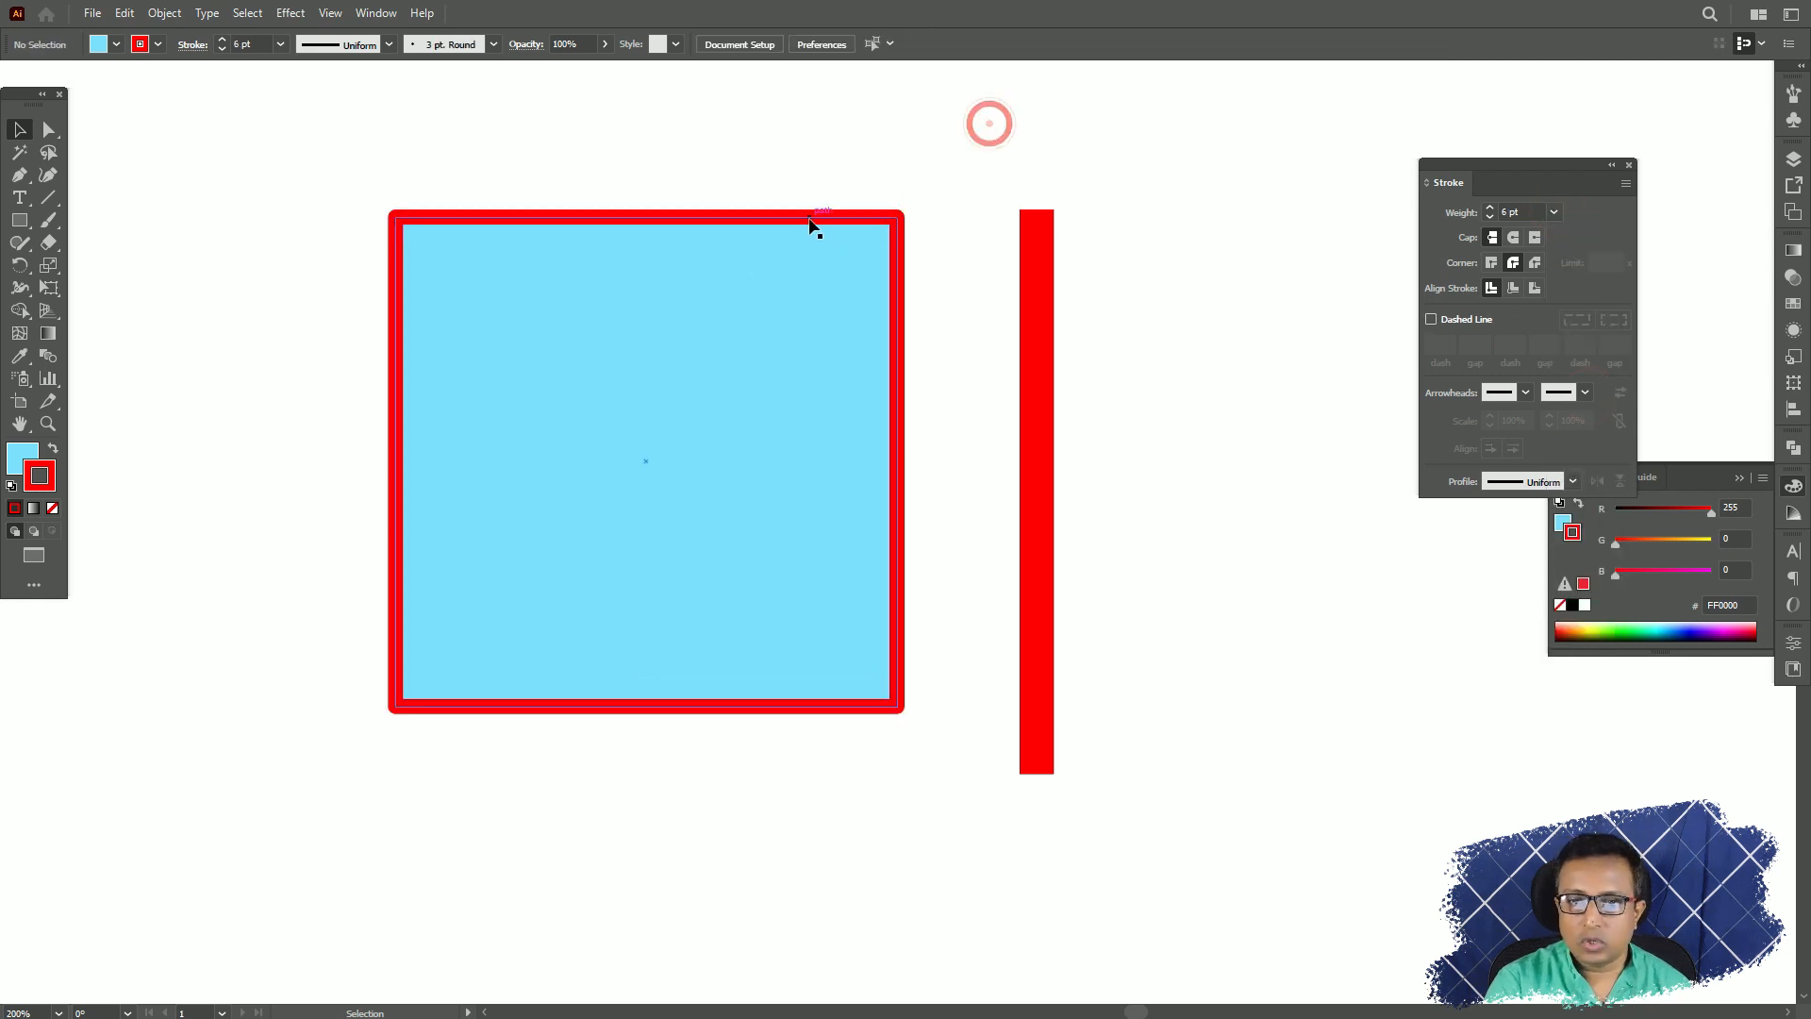
Make the square's stroke a dashed line and set its first dash length to 8 pt, trying shorter dashes along the way.
{"action": "left_click", "coordinate": [809, 219]}
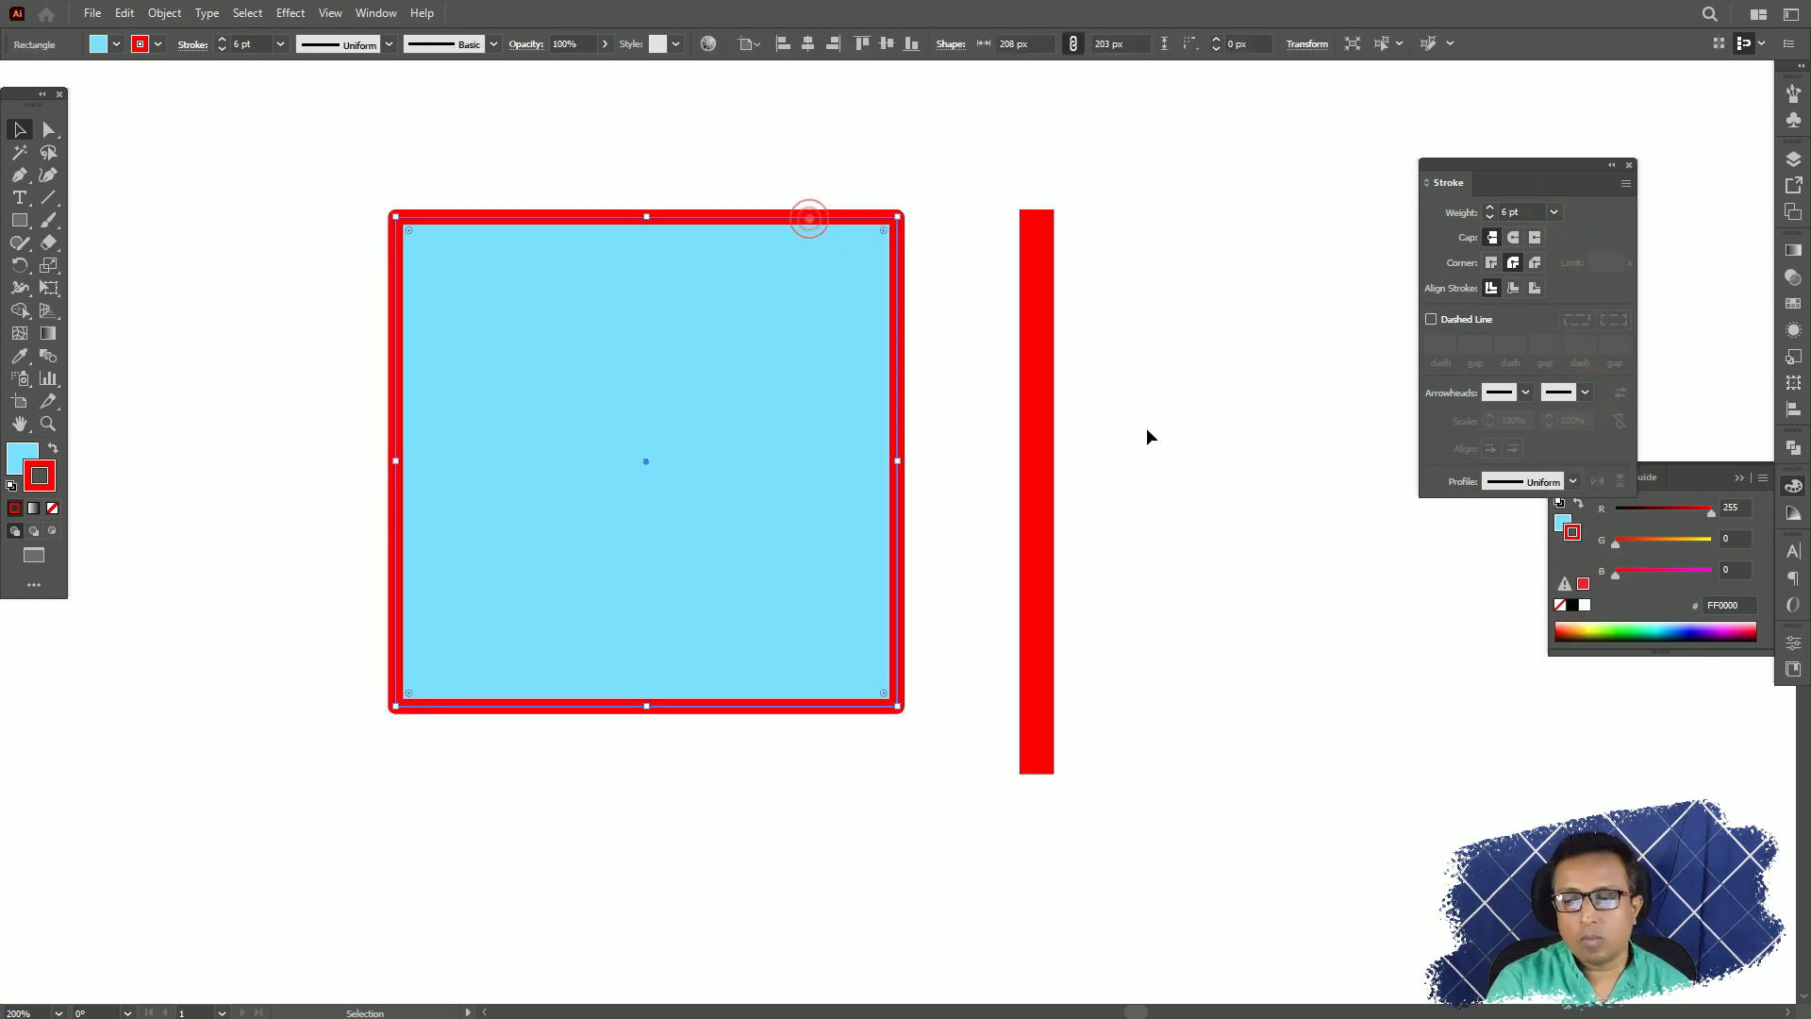
{"action": "left_click", "coordinate": [1431, 320]}
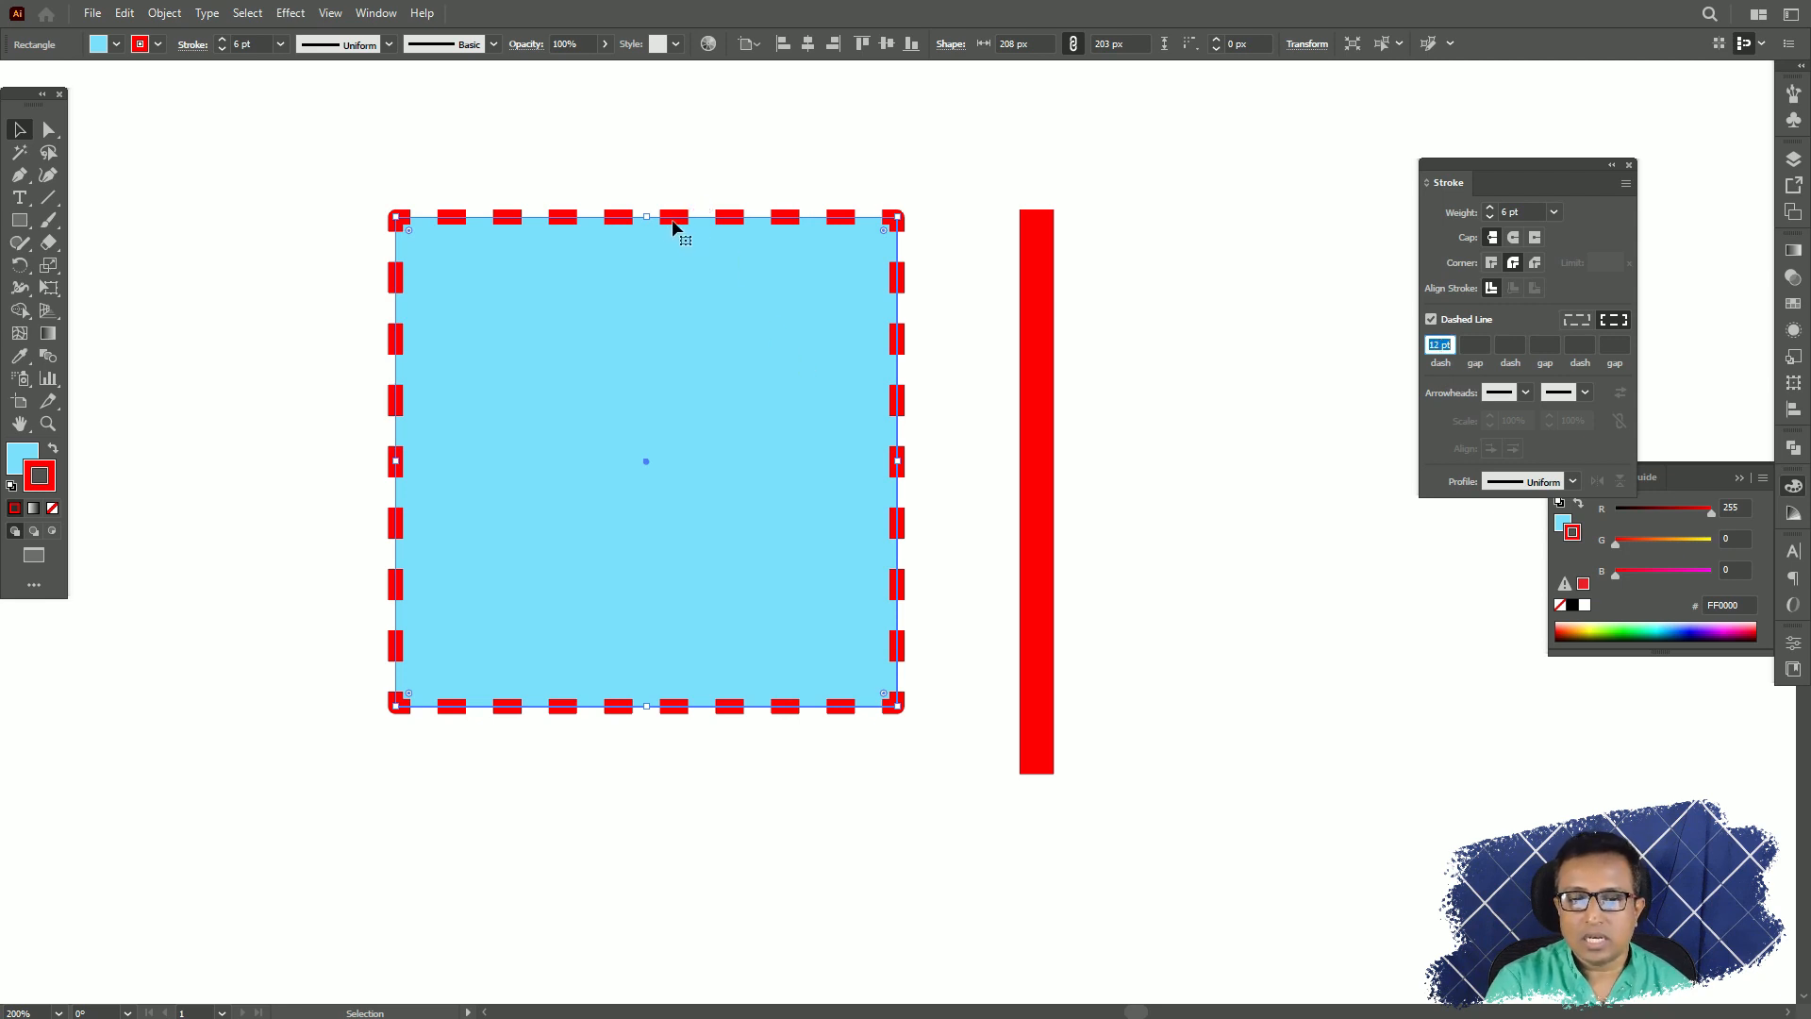
{"action": "key", "text": "Down"}
{"action": "key", "text": "Down"}
{"action": "key", "text": "Down"}
{"action": "key", "text": "Down"}
{"action": "key", "text": "Down"}
{"action": "key", "text": "Down"}
{"action": "key", "text": "Down"}
{"action": "key", "text": "Down"}
{"action": "key", "text": "Down"}
{"action": "key", "text": "Down"}
{"action": "key", "text": "Down"}
{"action": "key", "text": "Down"}
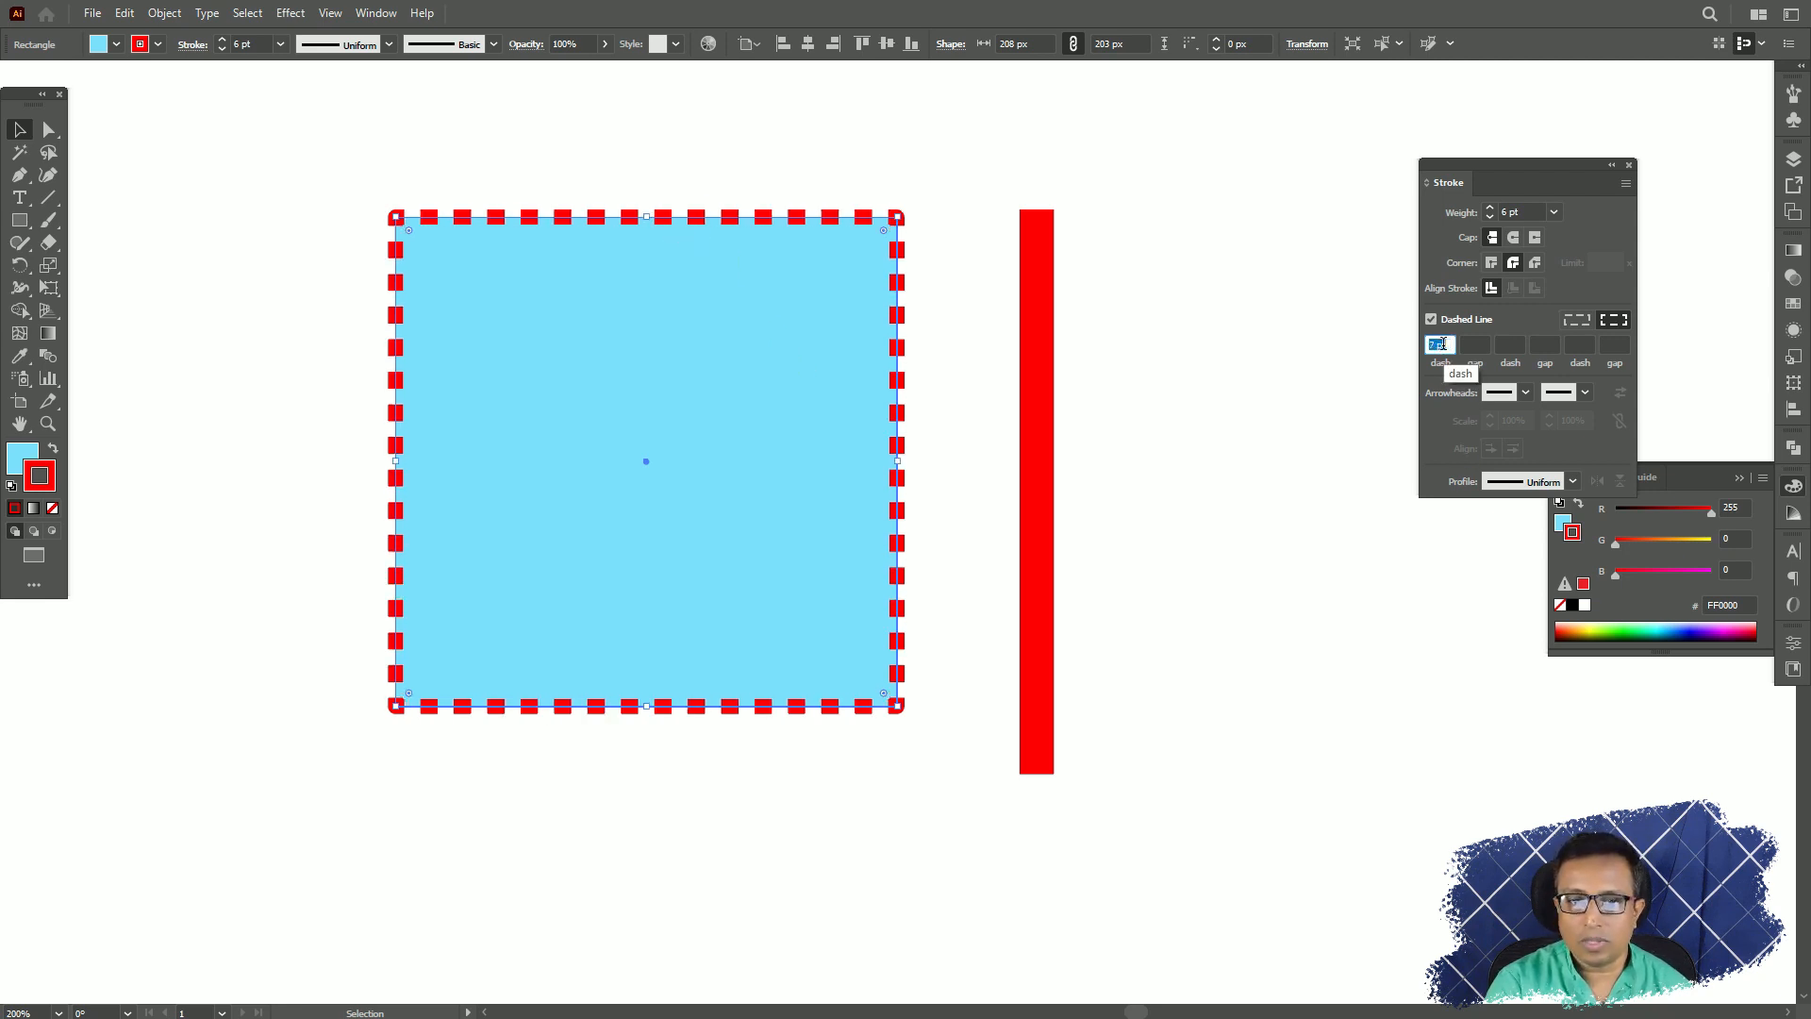
{"action": "key", "text": "Up"}
{"action": "key", "text": "Up"}
{"action": "key", "text": "Up"}
{"action": "key", "text": "Up"}
{"action": "key", "text": "Up"}
{"action": "key", "text": "Up"}
{"action": "key", "text": "Up"}
{"action": "key", "text": "Up"}
{"action": "key", "text": "Up"}
{"action": "key", "text": "Up"}
{"action": "key", "text": "Up"}
{"action": "key", "text": "Up"}
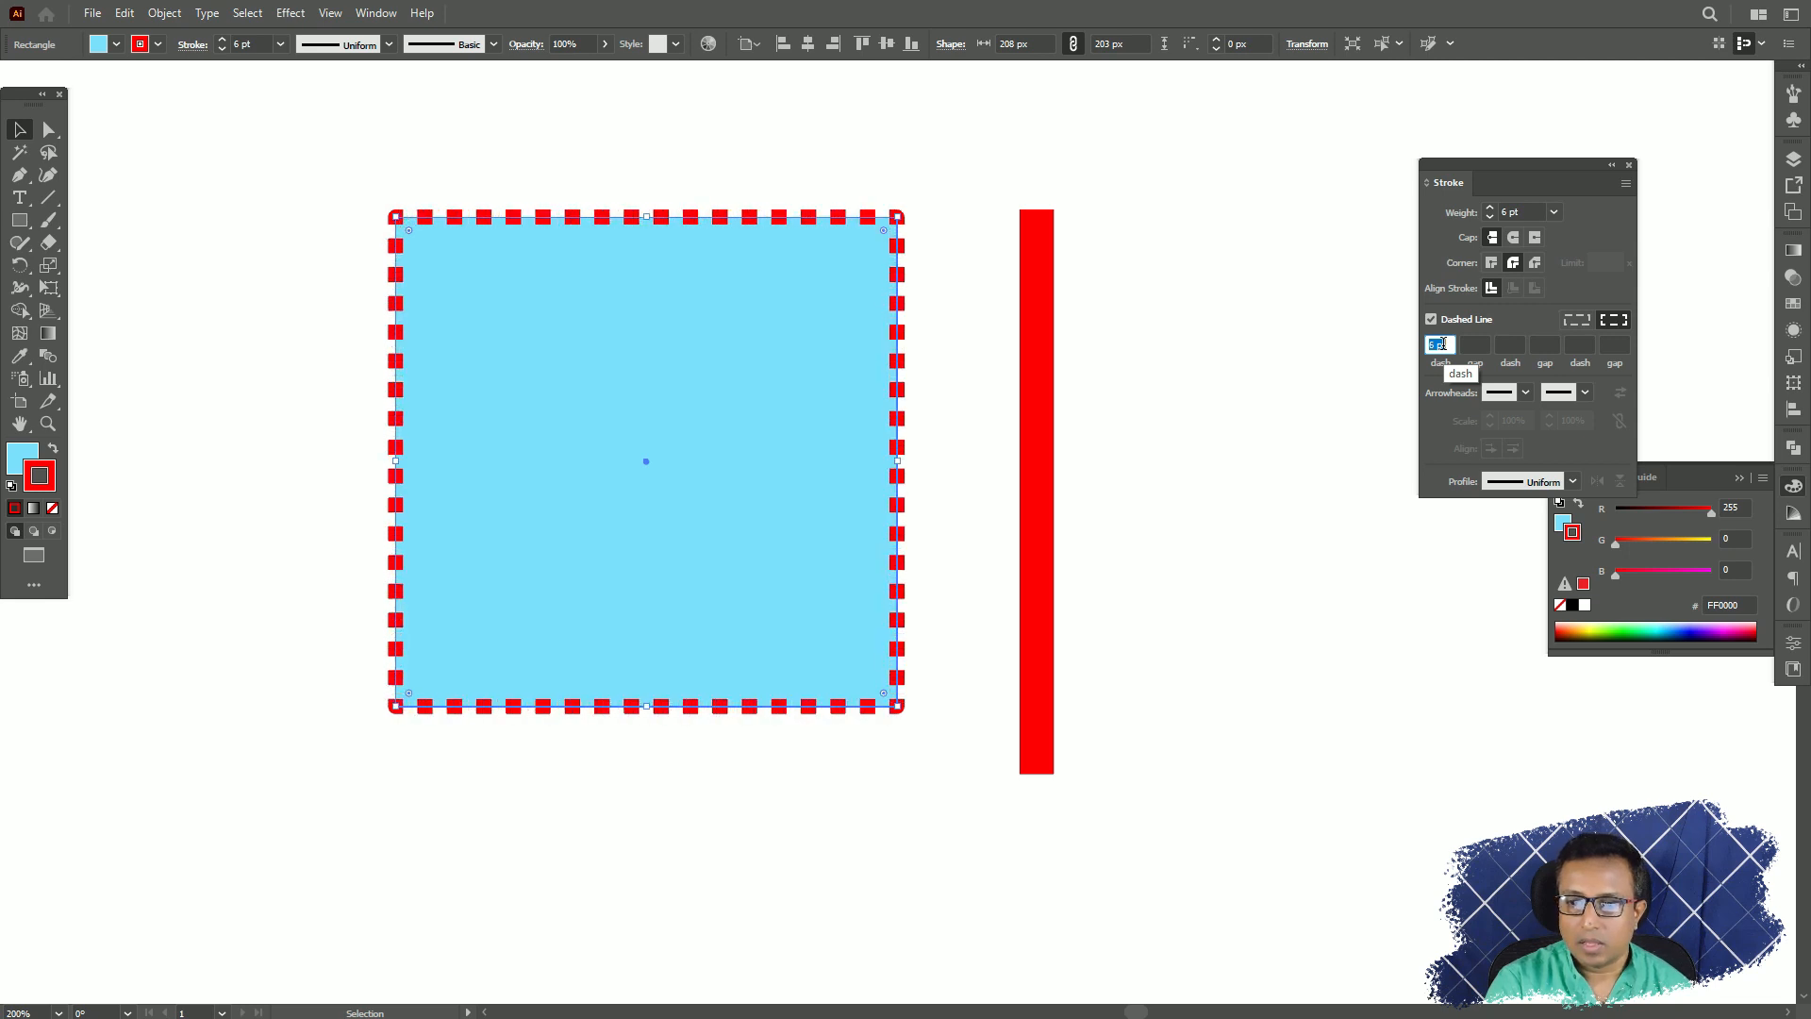
{"action": "key", "text": "Down"}
{"action": "key", "text": "Down"}
{"action": "key", "text": "Down"}
{"action": "key", "text": "Down"}
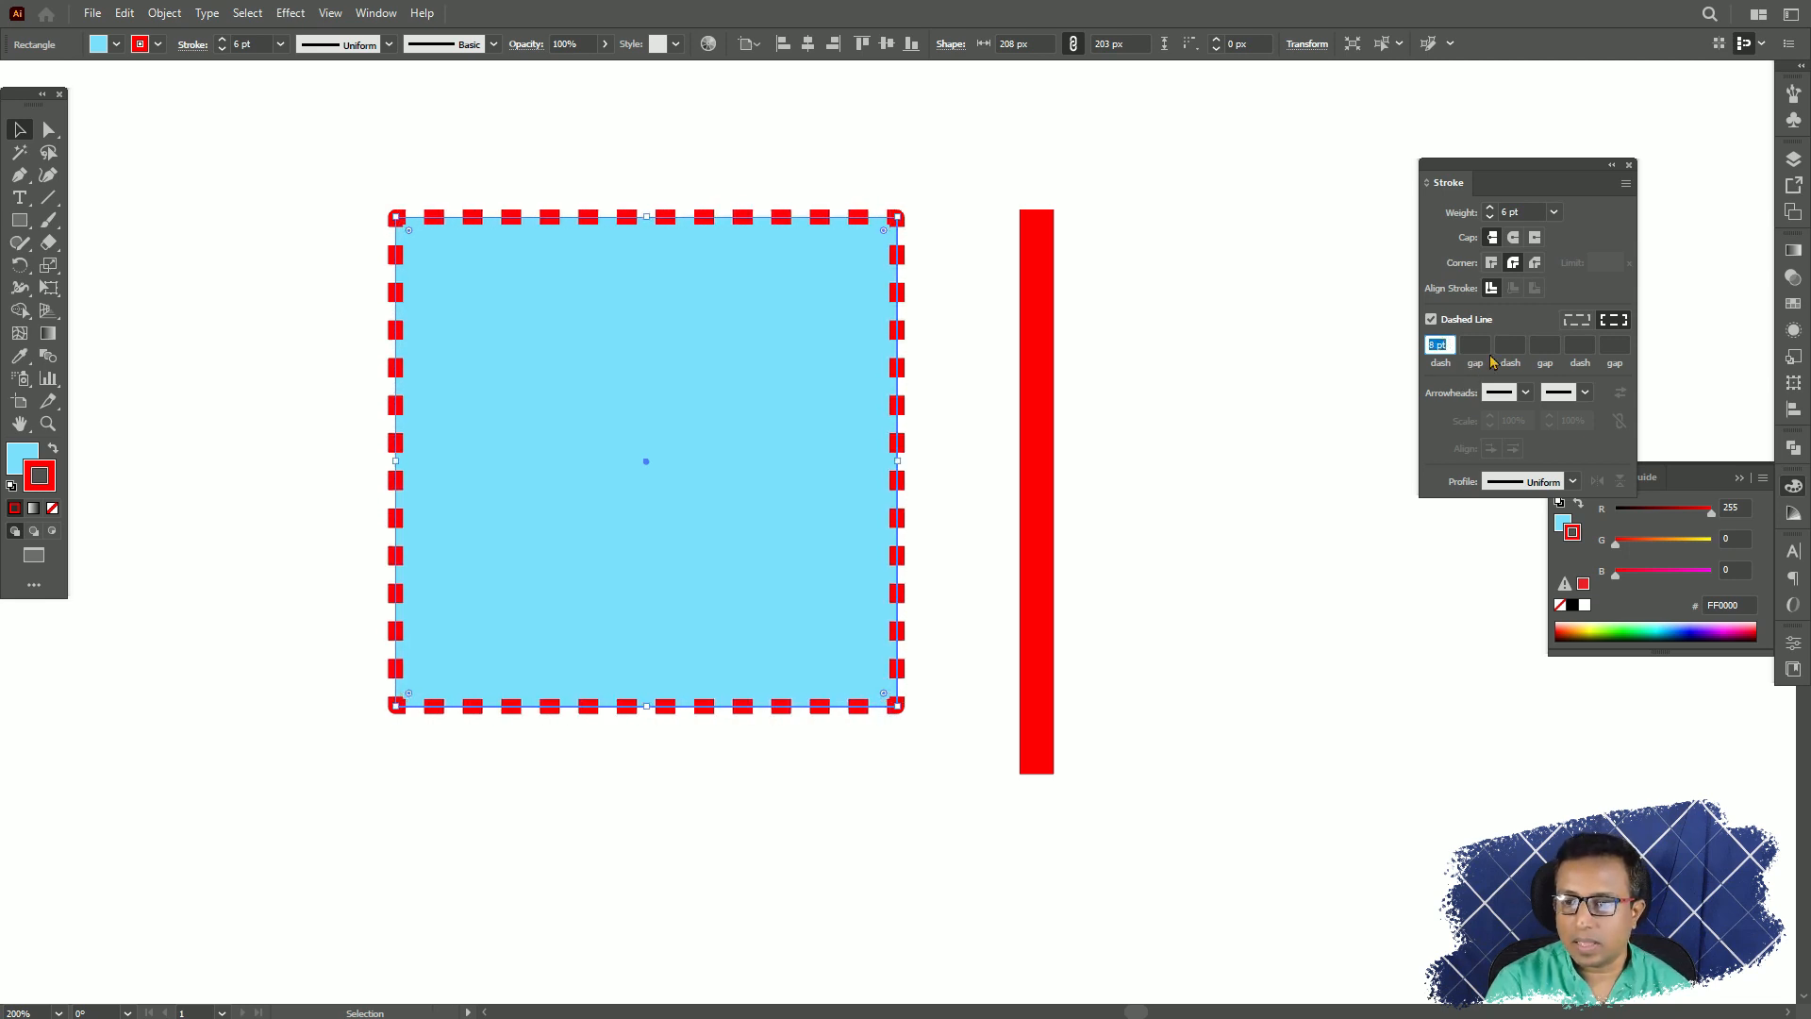
Extend the square's dash pattern with an 8 pt gap and a second dash of 3 pt.
{"action": "left_click", "coordinate": [1476, 344]}
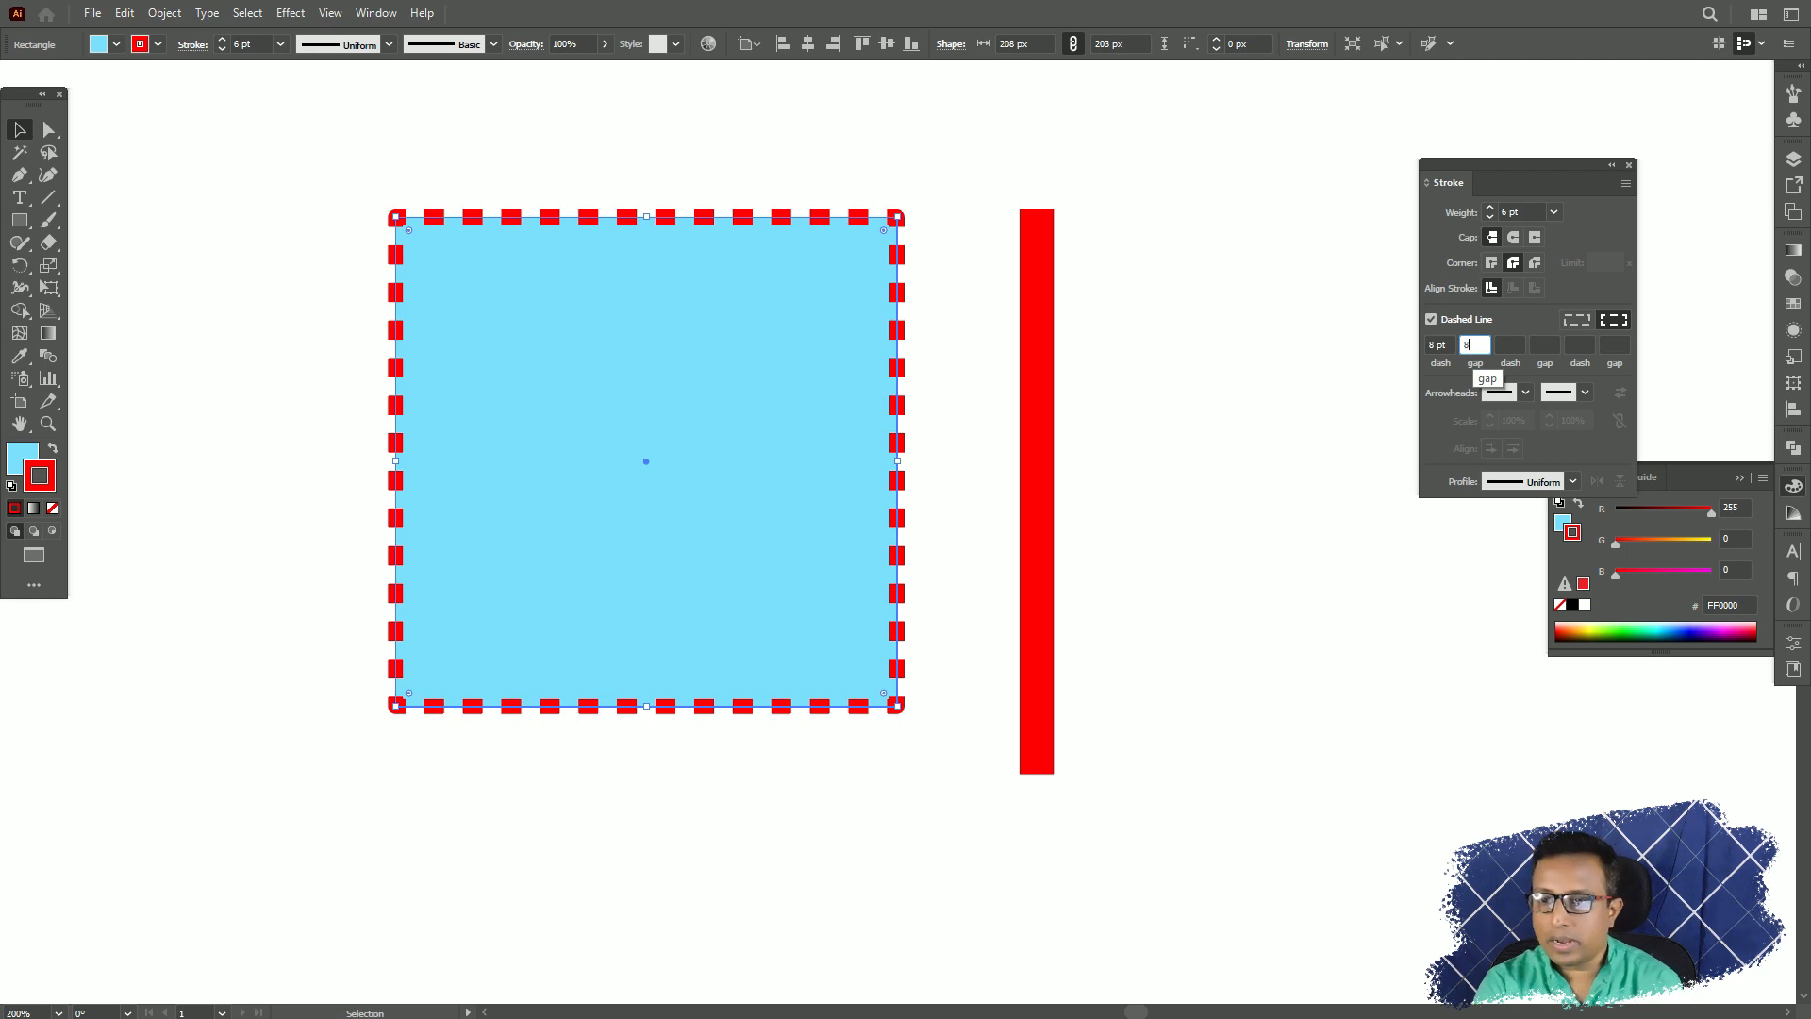
{"action": "type", "text": "8"}
{"action": "left_click", "coordinate": [1510, 345]}
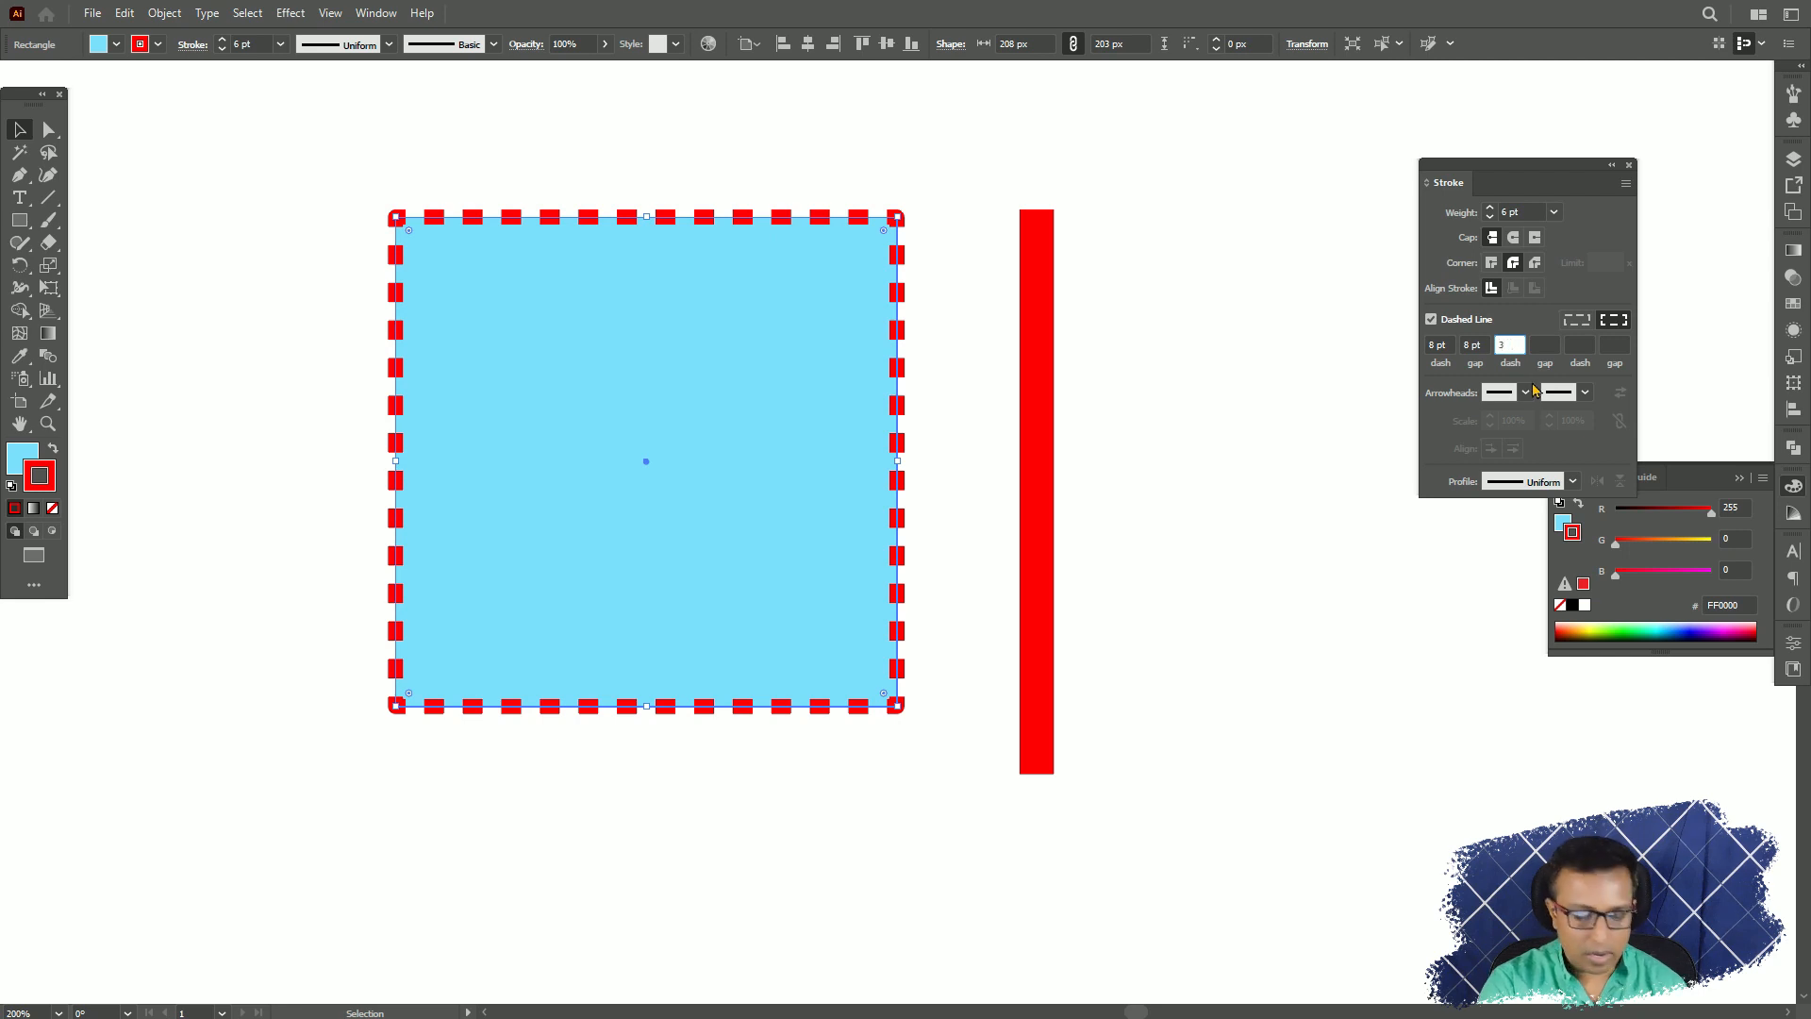
{"action": "type", "text": "3"}
{"action": "key", "text": "Tab"}
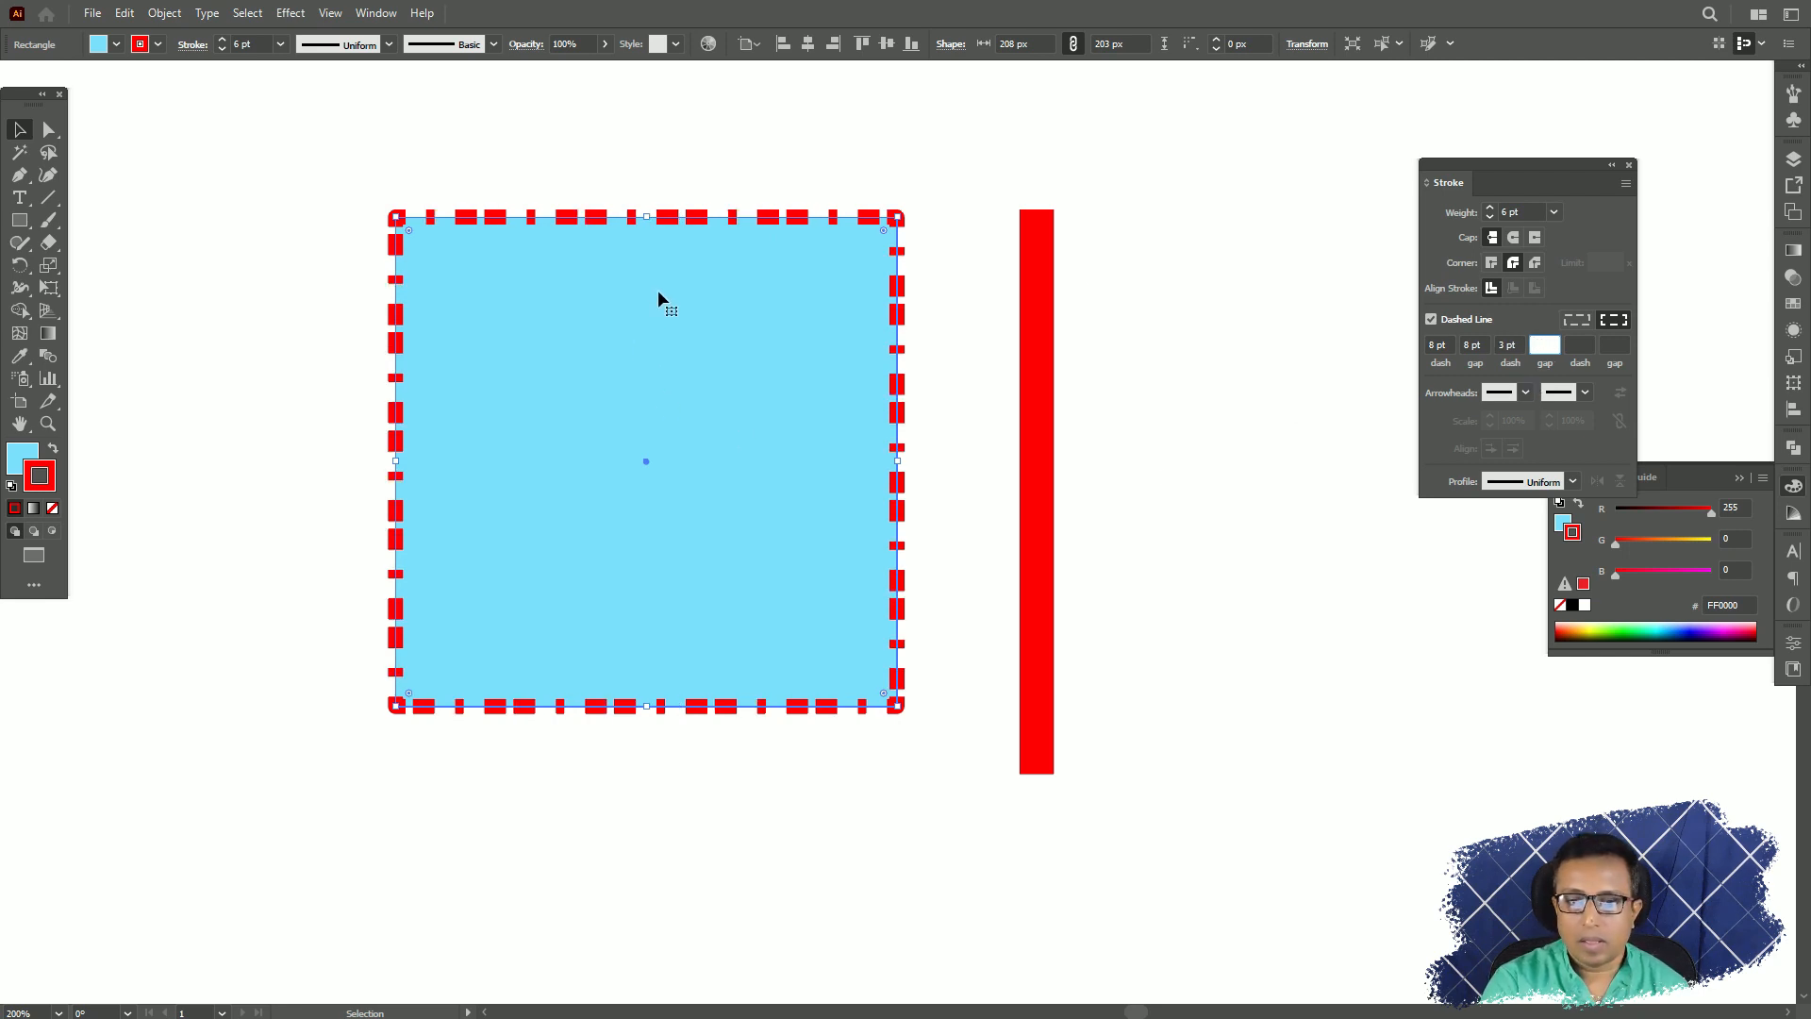
Compare the two dash alignment options on the square and keep the one that preserves exact dash and gap lengths.
{"action": "left_click", "coordinate": [1441, 346]}
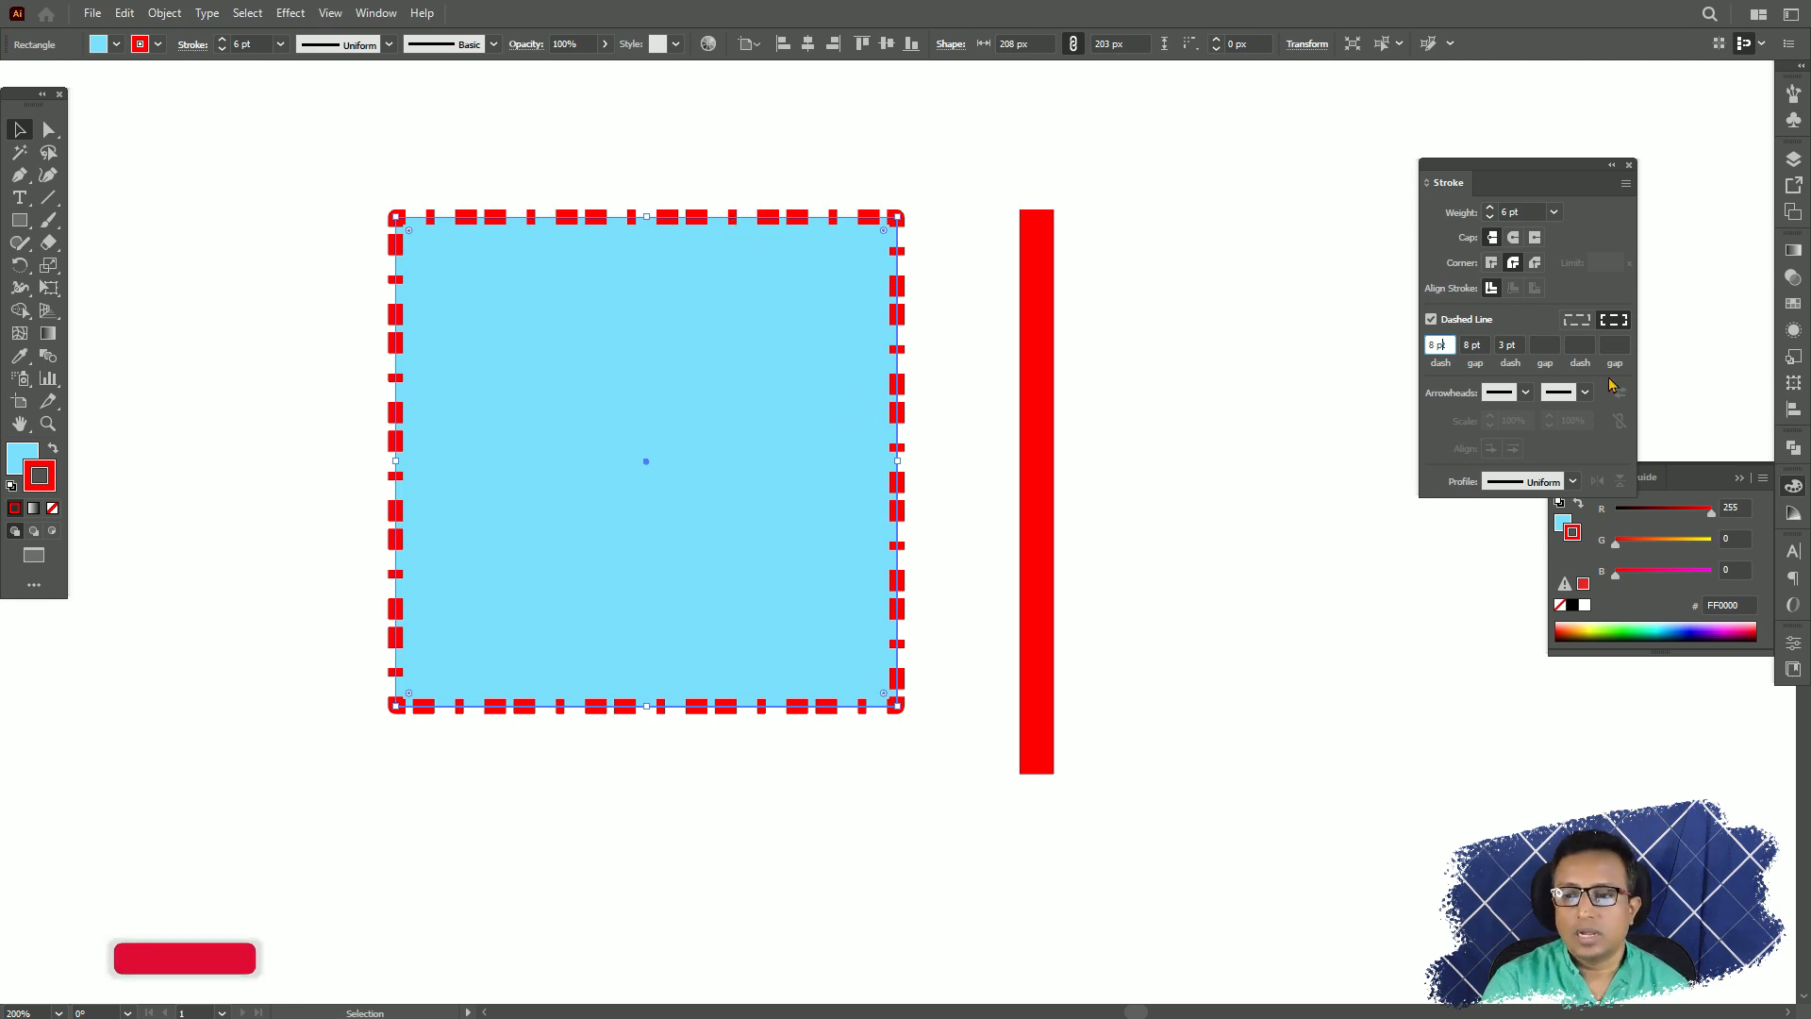
{"action": "left_click", "coordinate": [1511, 343]}
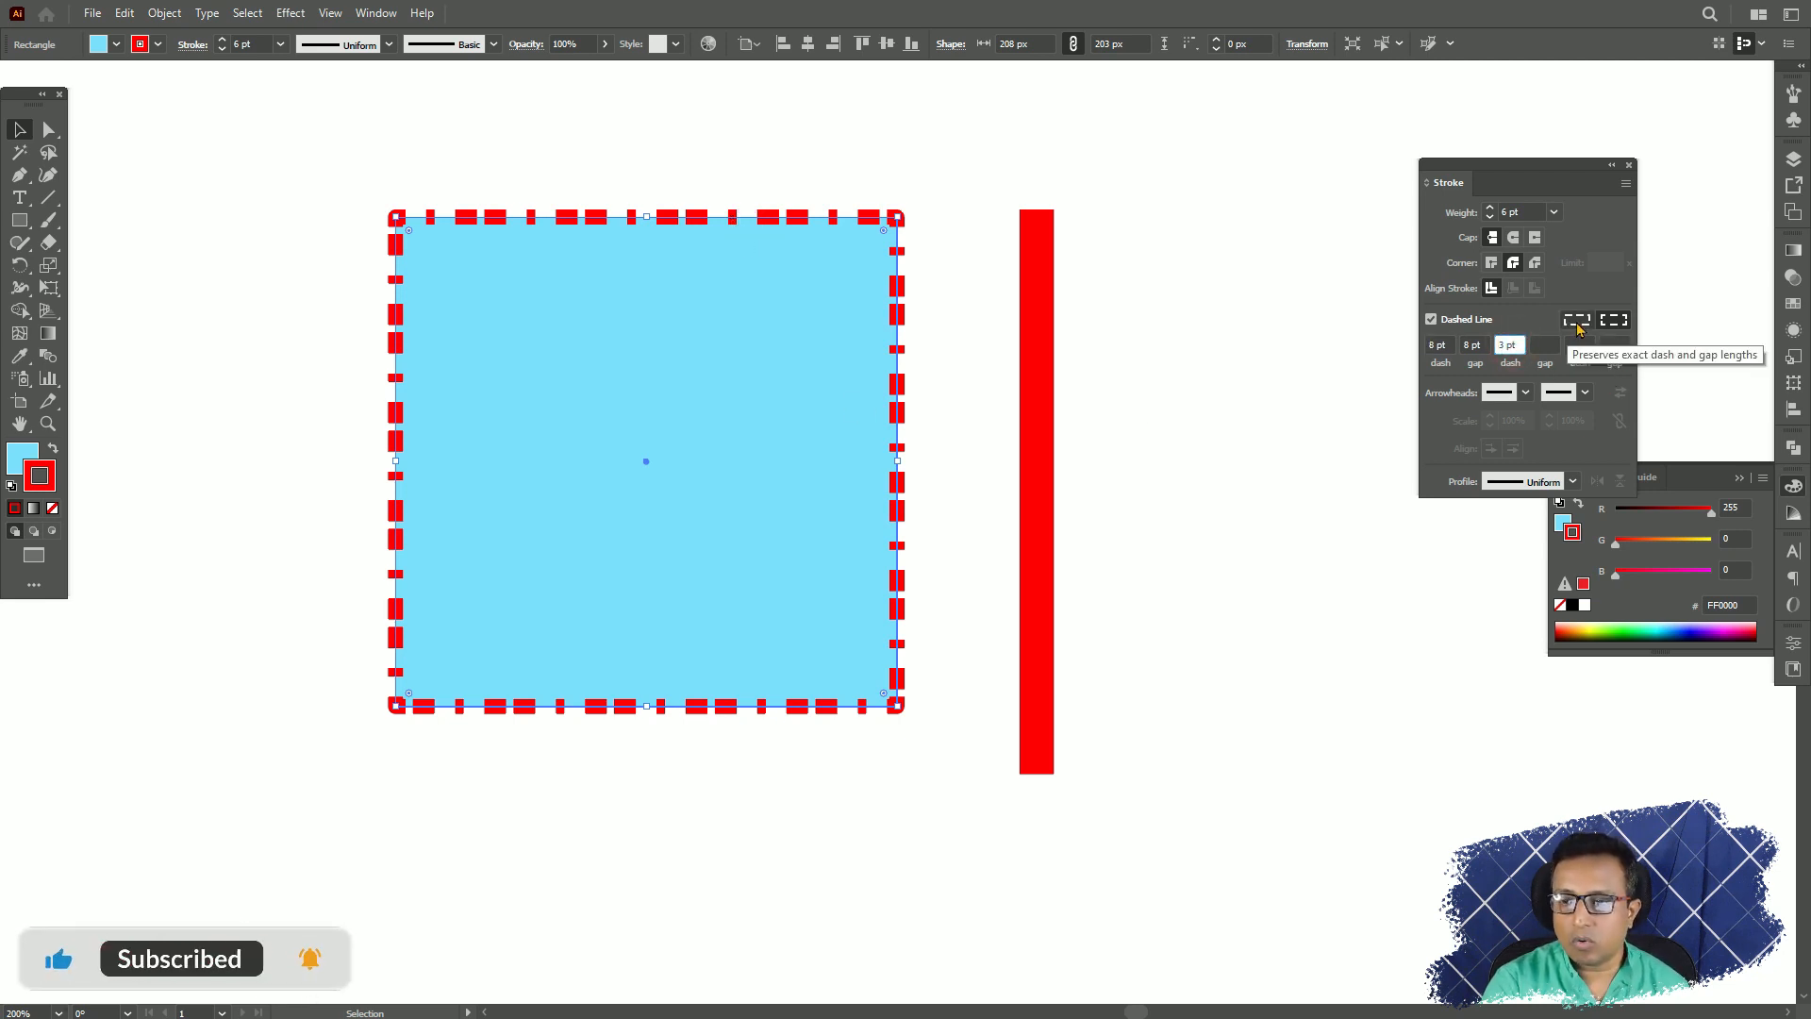
{"action": "left_click", "coordinate": [1577, 321]}
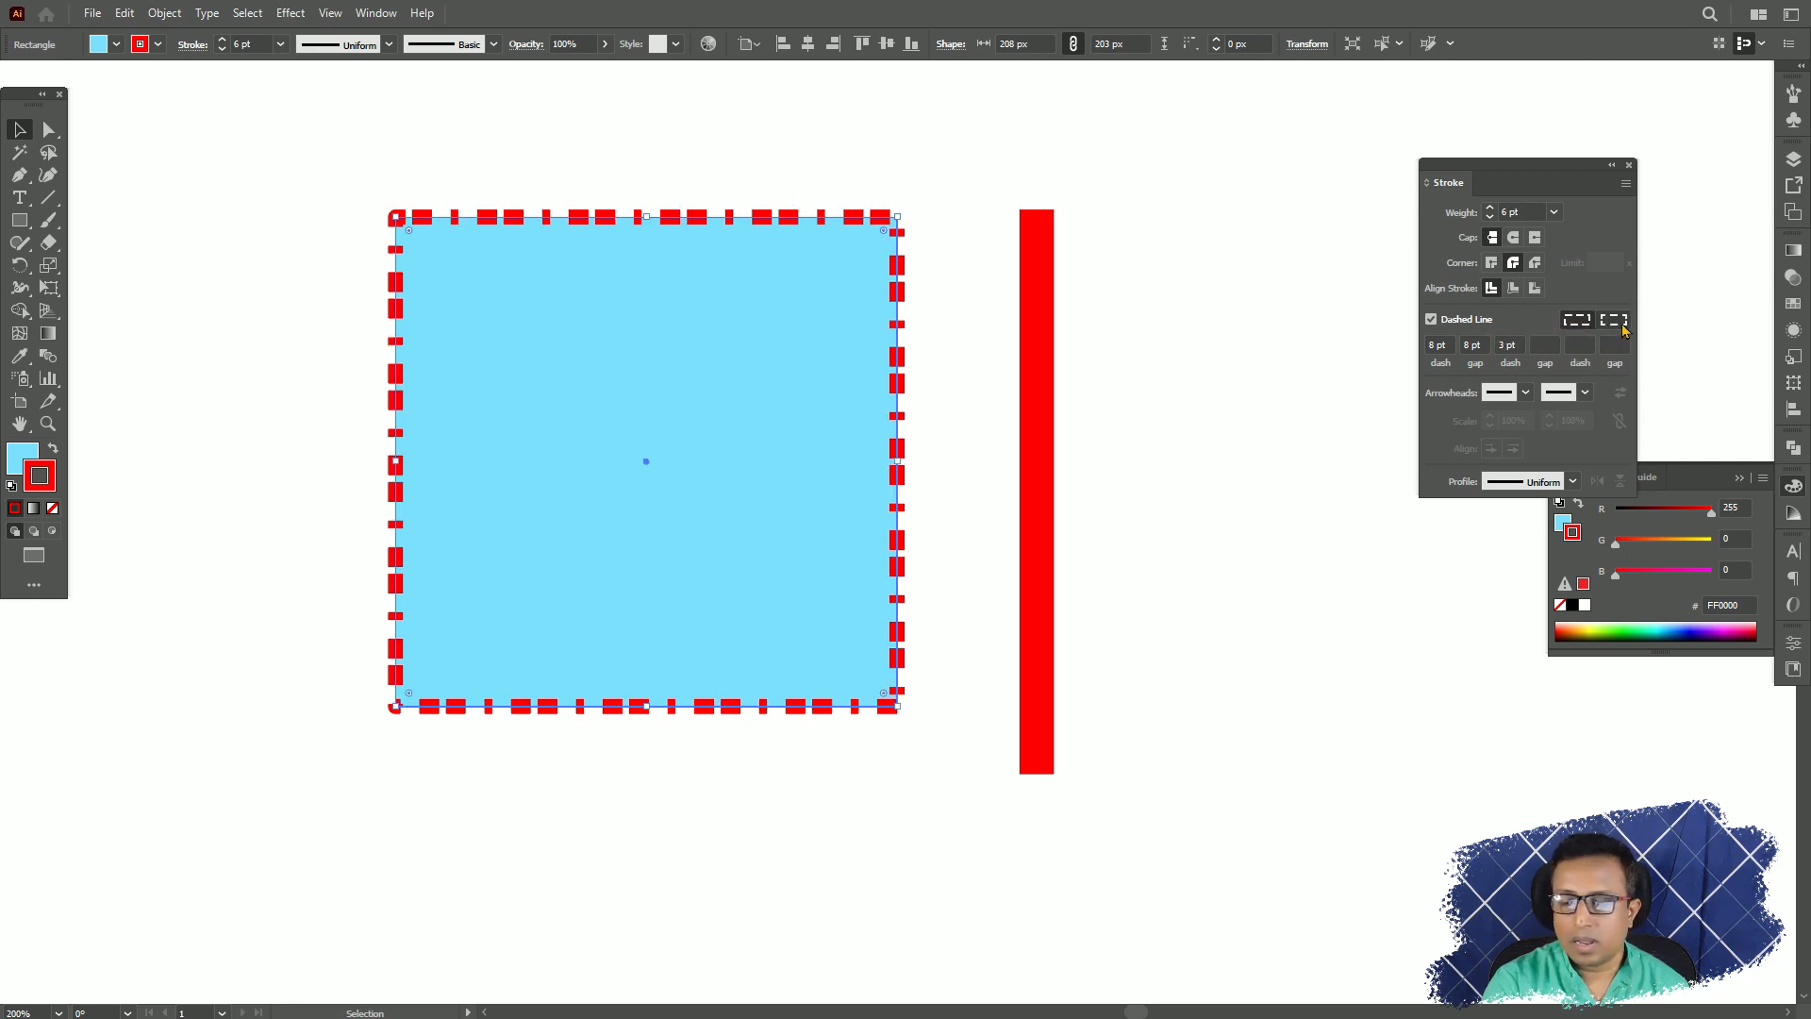
{"action": "left_click", "coordinate": [1621, 323]}
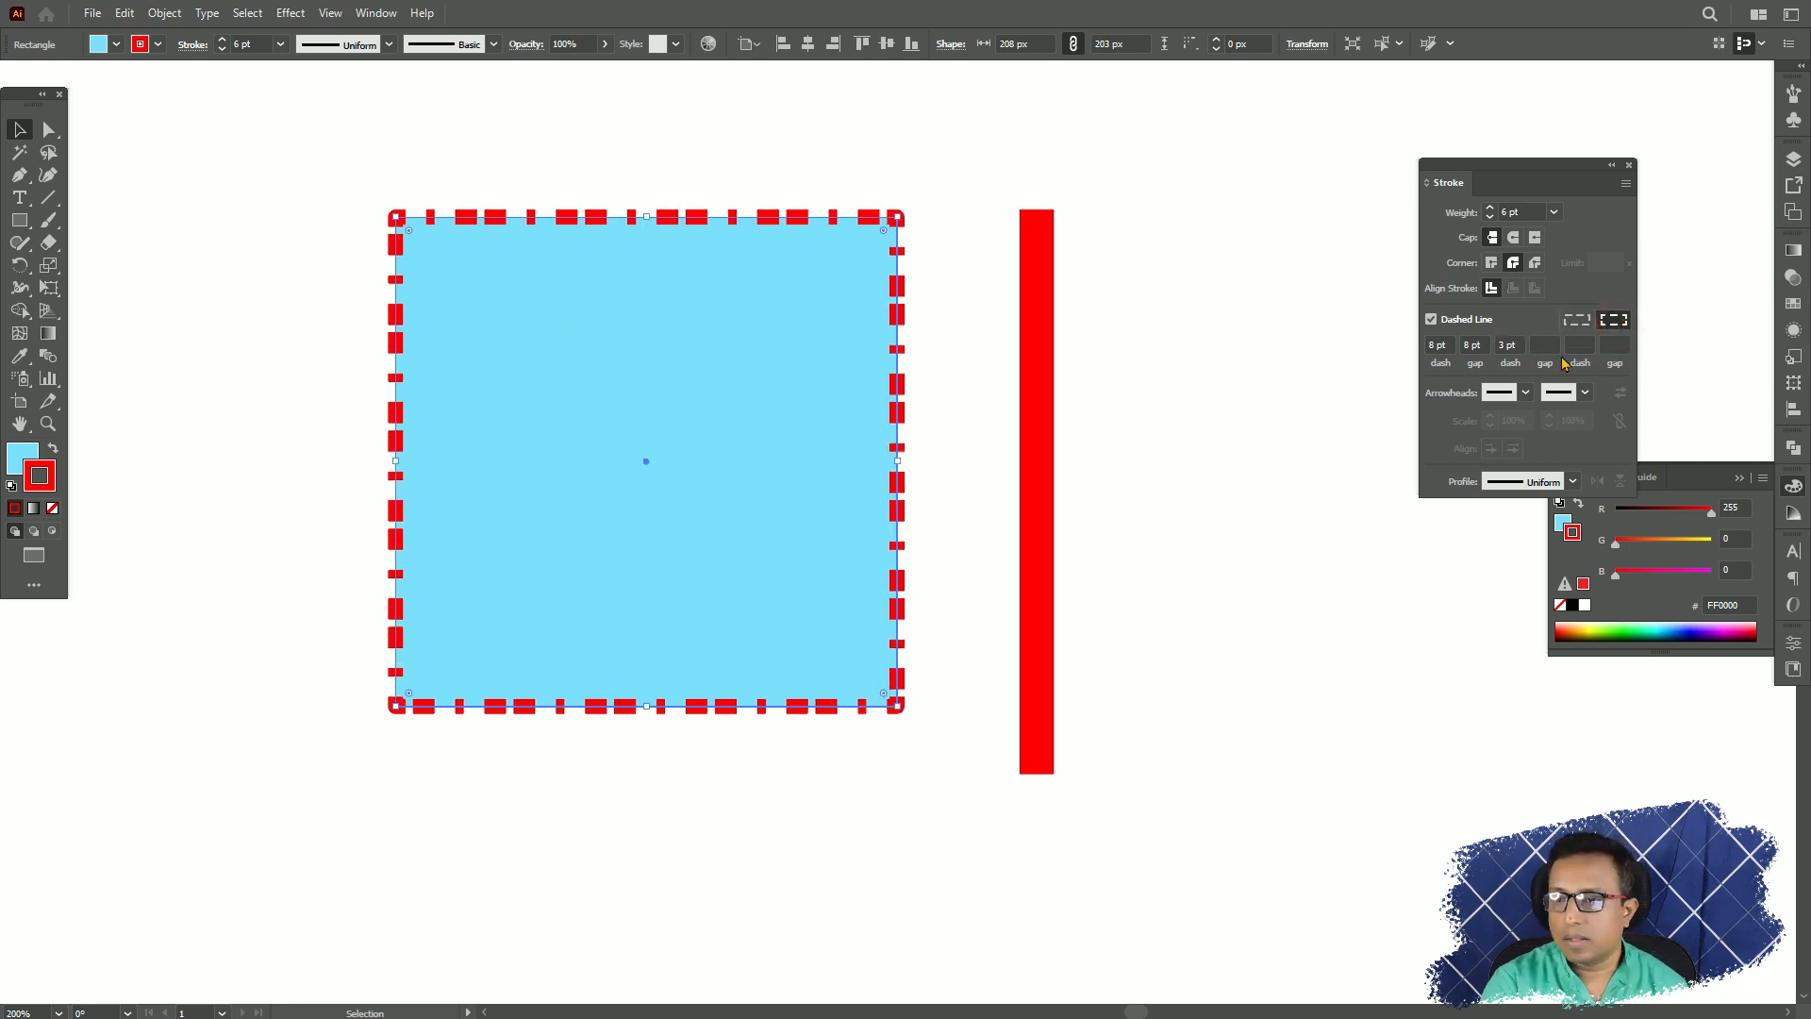
{"action": "left_click", "coordinate": [1576, 321]}
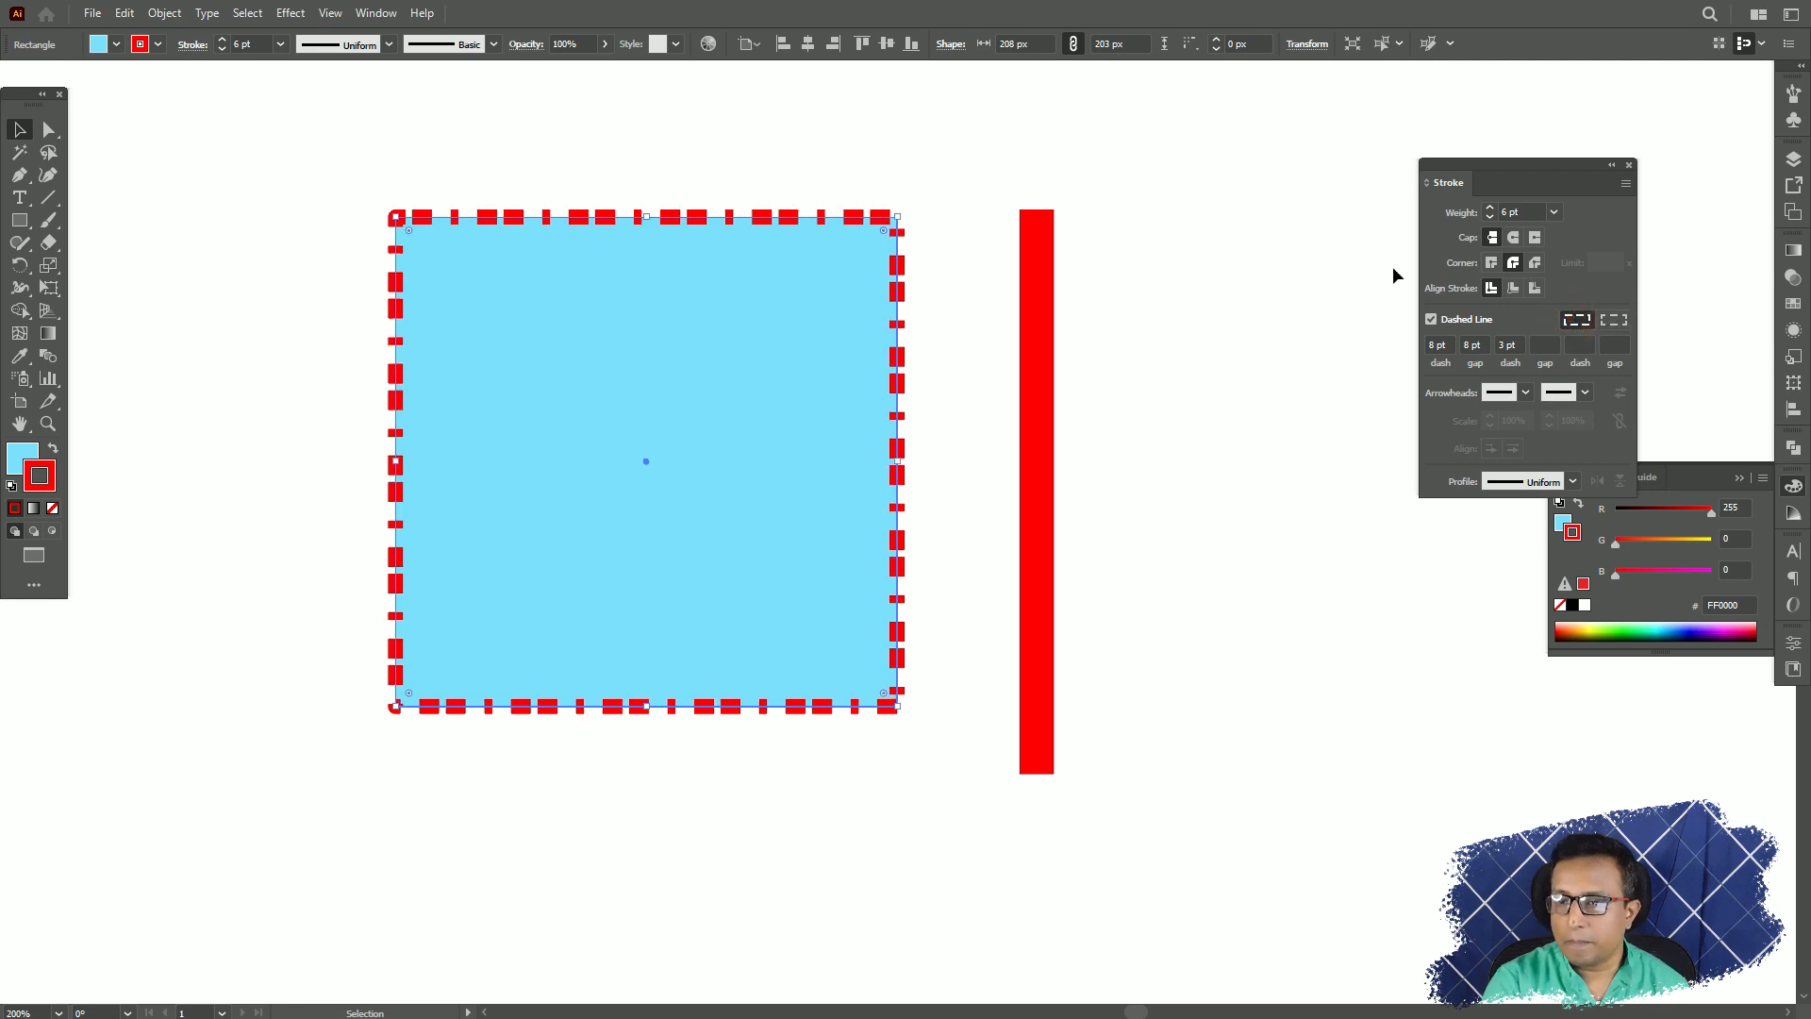
Move the vertical line farther away from the dashed square and select the line.
{"action": "left_click", "coordinate": [1525, 392]}
{"action": "left_click", "coordinate": [1525, 392]}
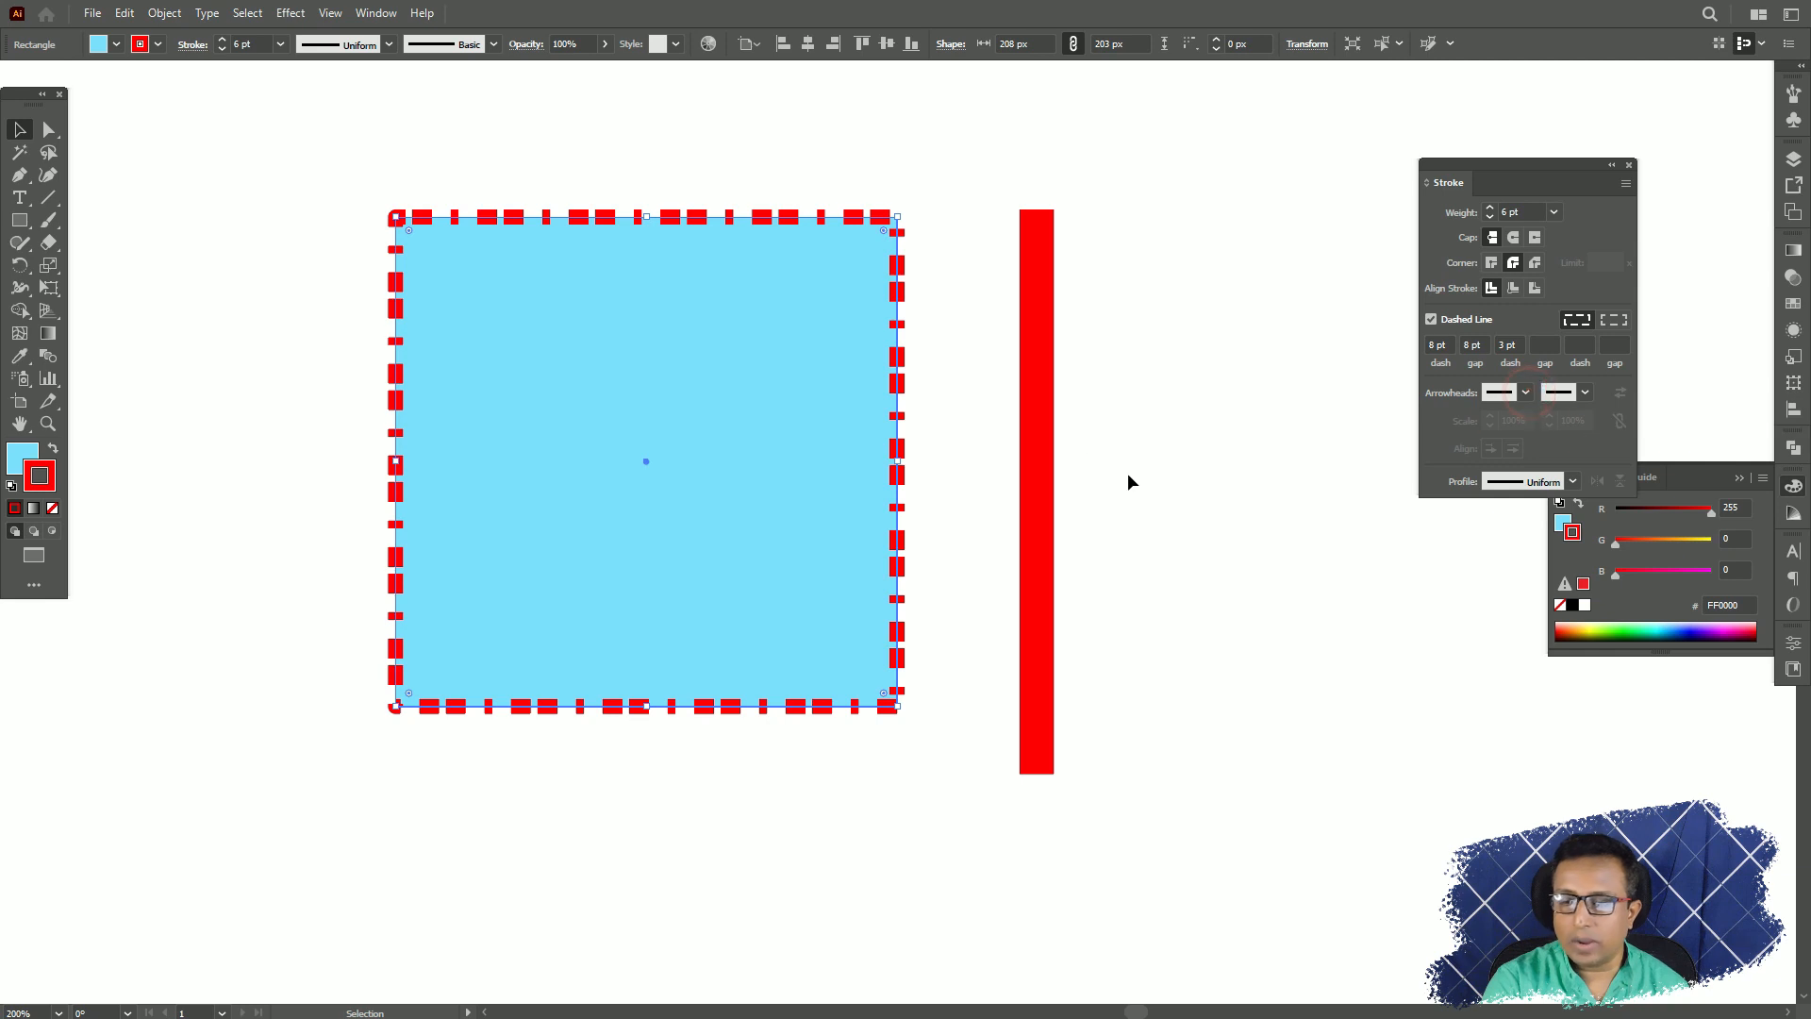
{"action": "left_click_drag", "start_coordinate": [1254, 491], "coordinate": [923, 443]}
{"action": "left_click_drag", "start_coordinate": [703, 461], "coordinate": [923, 445]}
{"action": "left_click_drag", "start_coordinate": [800, 98], "coordinate": [1107, 815]}
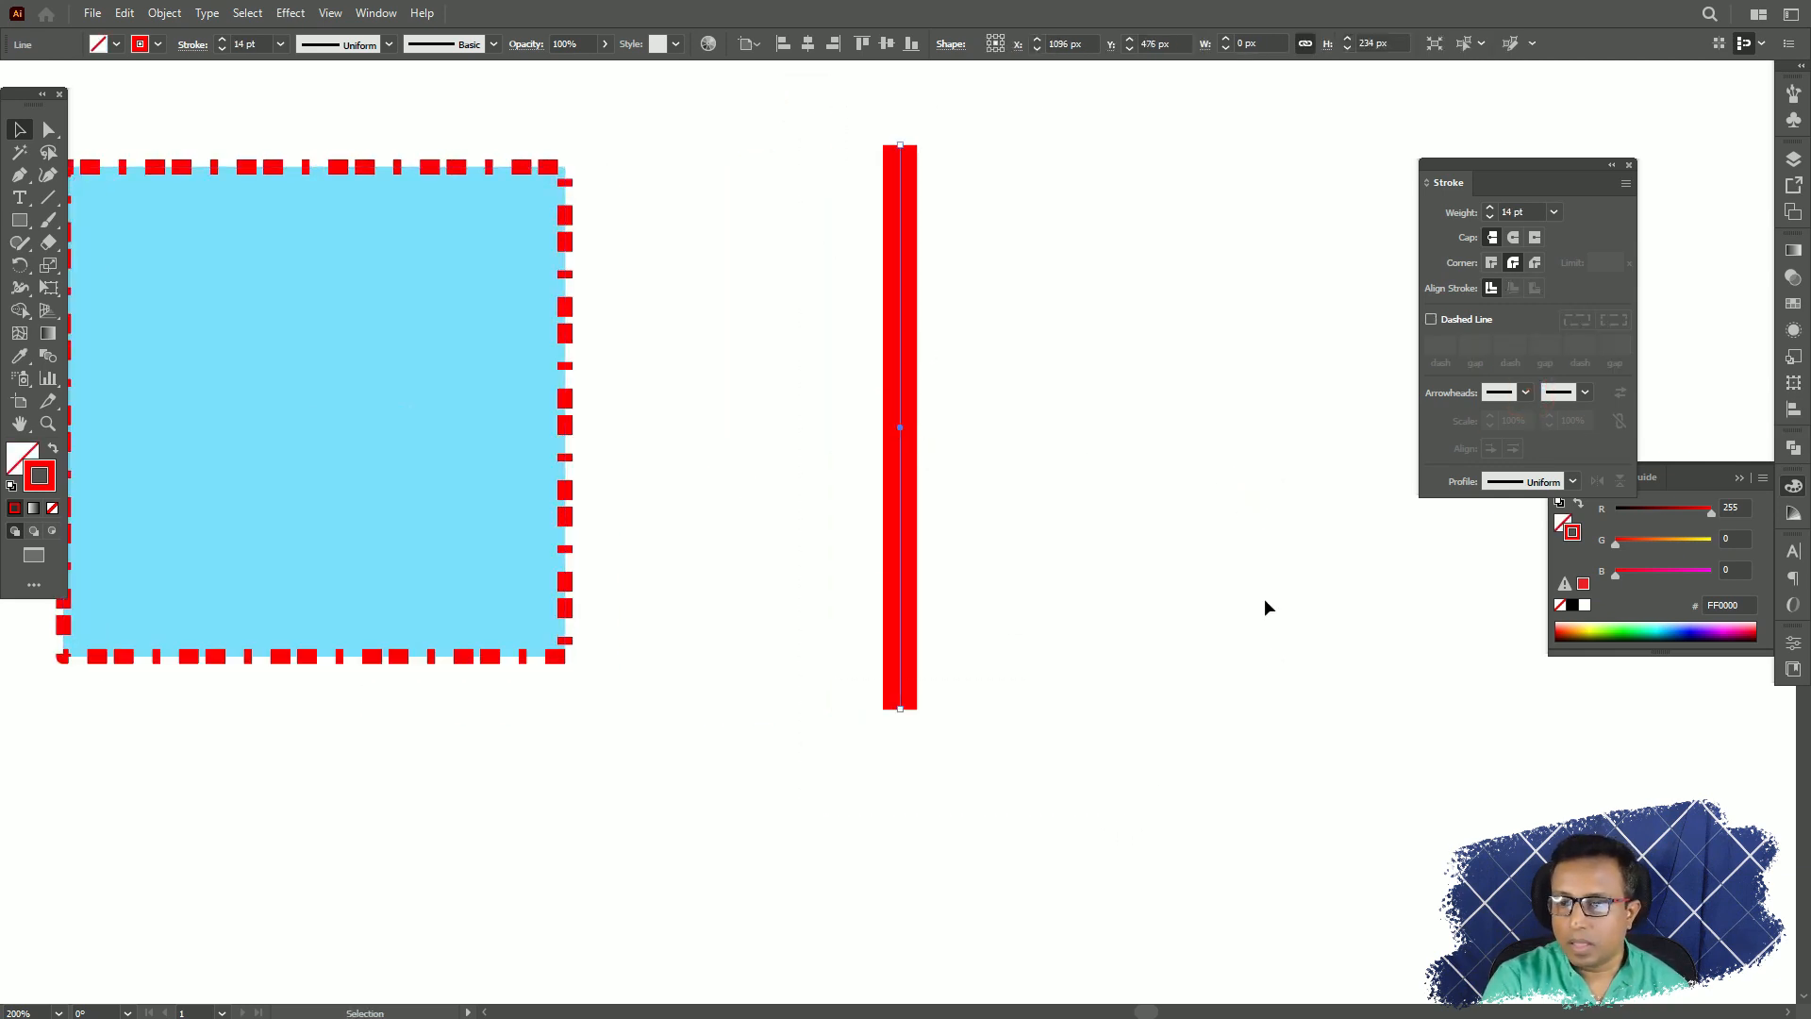
Give the vertical line the Arrow 1 arrowhead at its start and the Arrow 21 circle at its end.
{"action": "left_click", "coordinate": [1525, 392]}
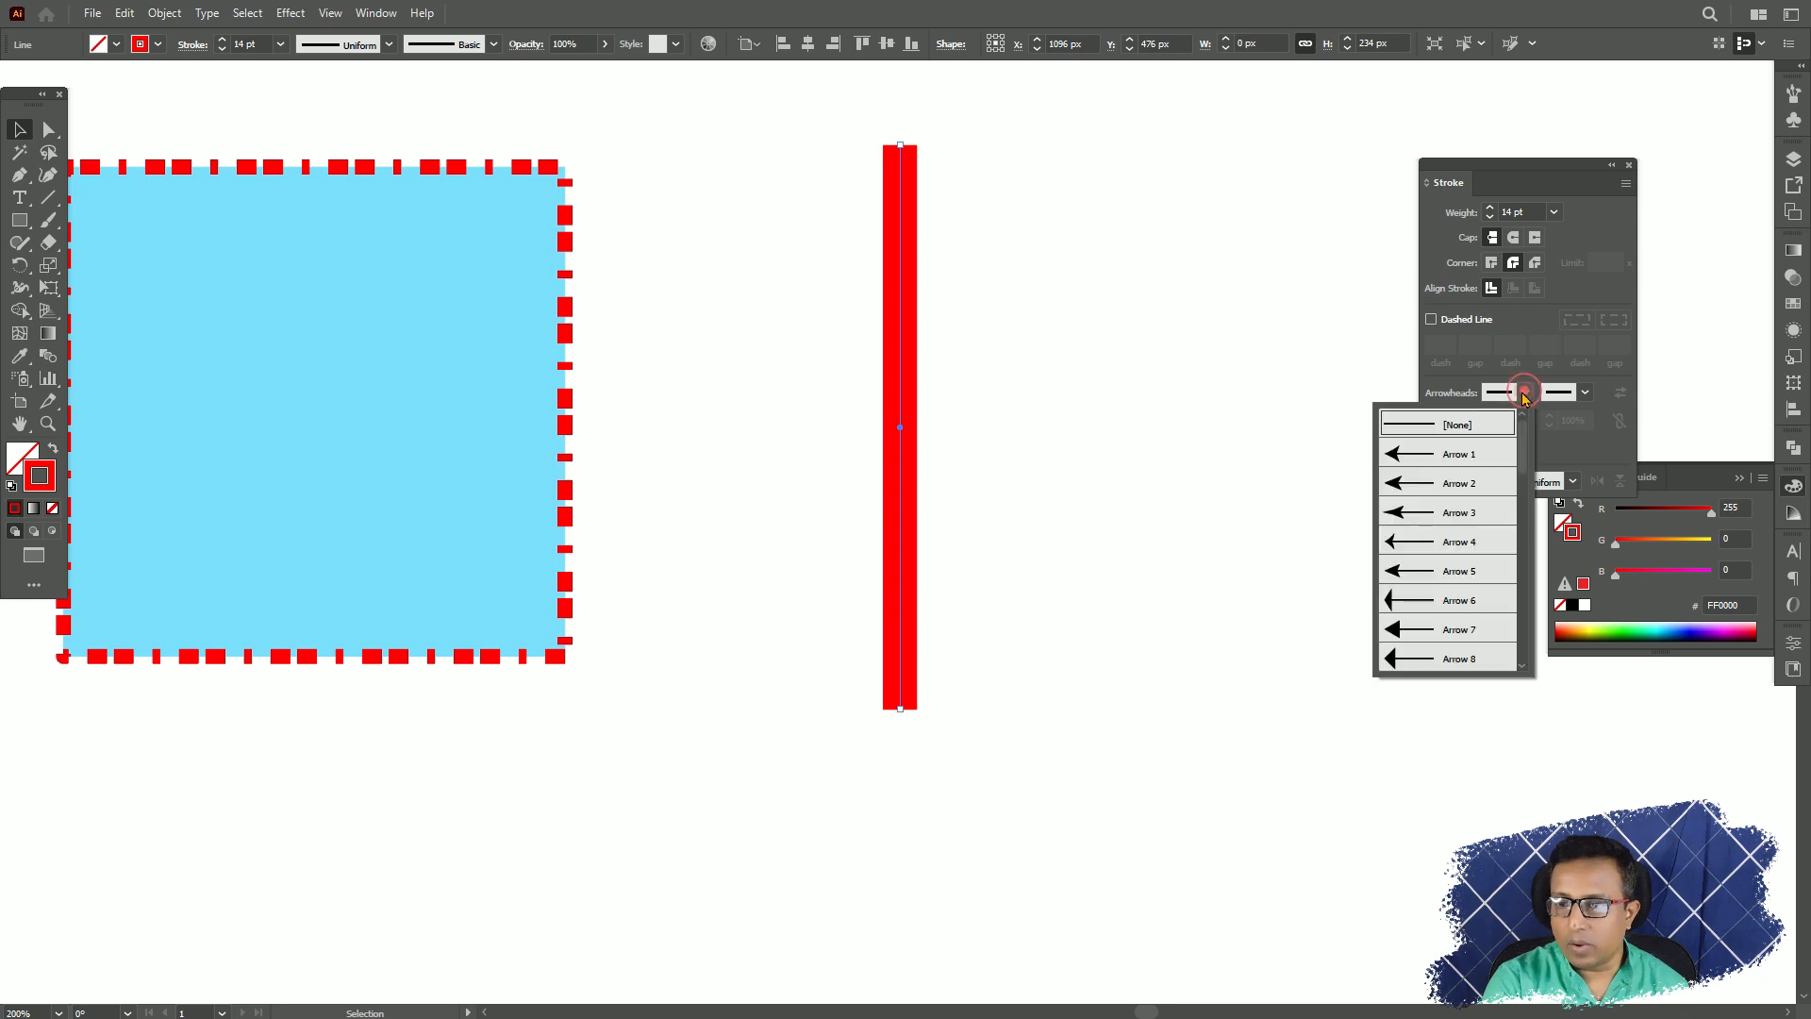
{"action": "left_click", "coordinate": [1440, 456]}
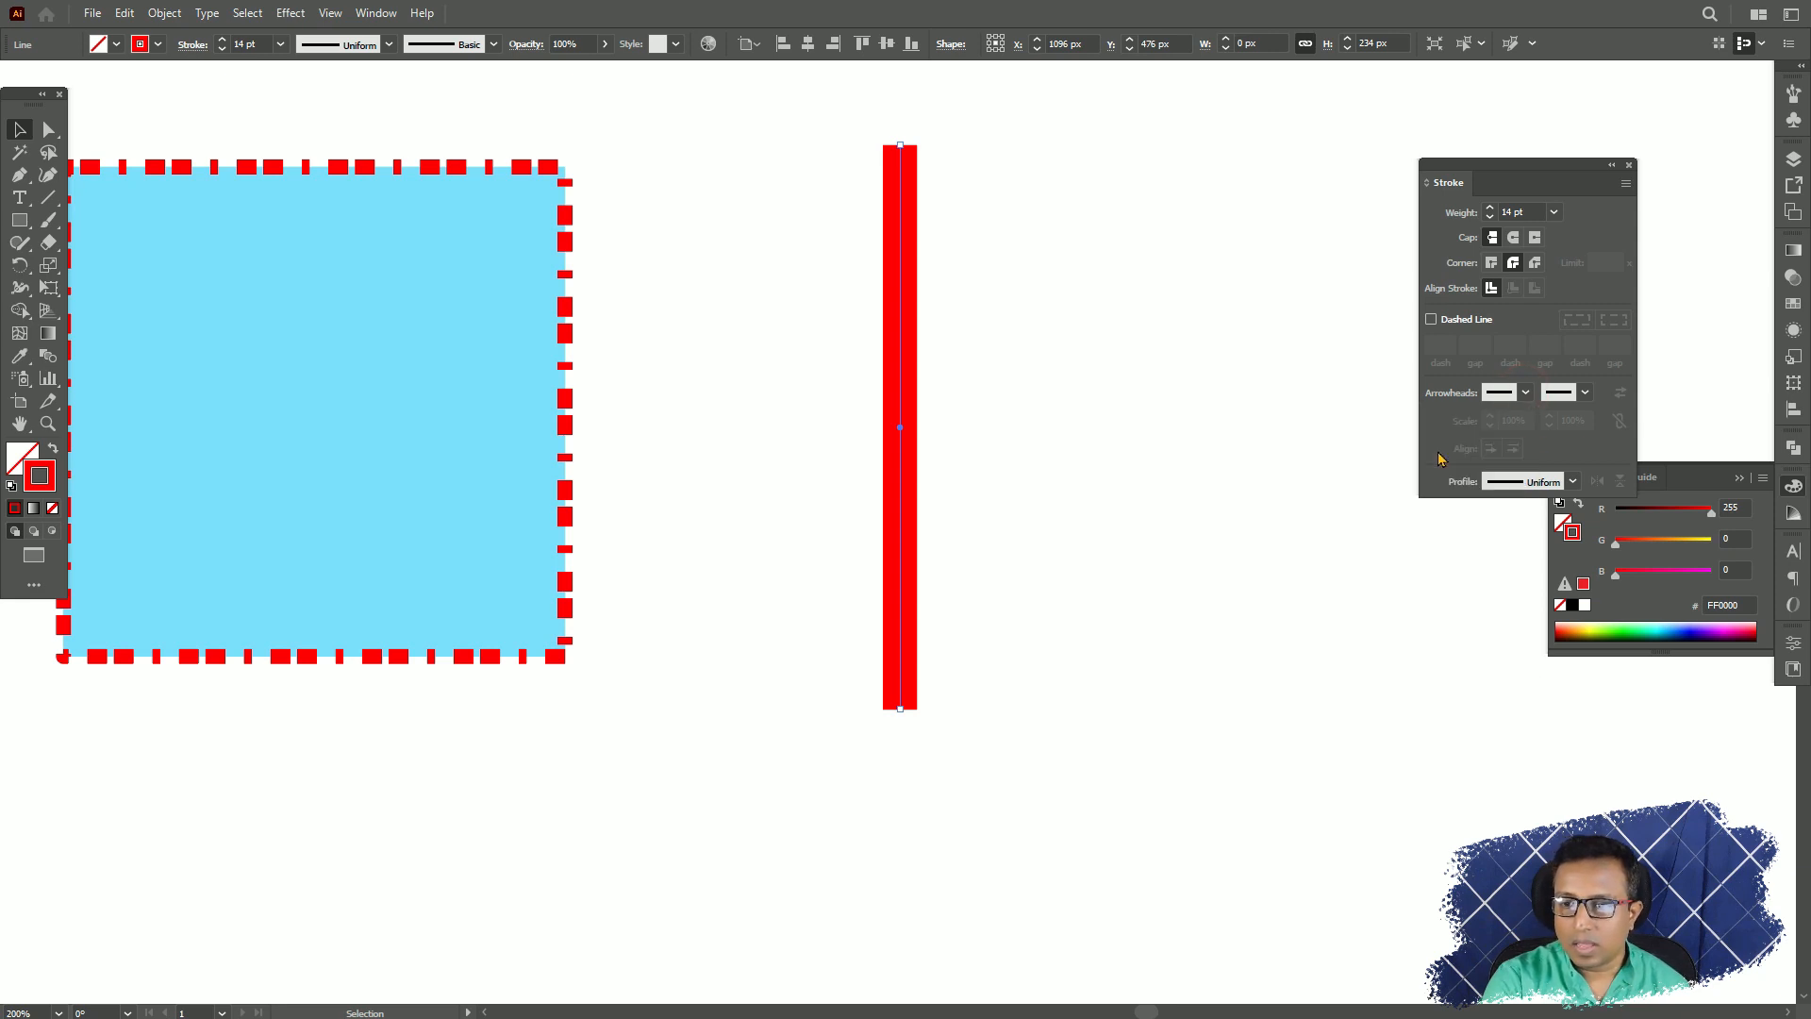
{"action": "left_click", "coordinate": [1586, 392]}
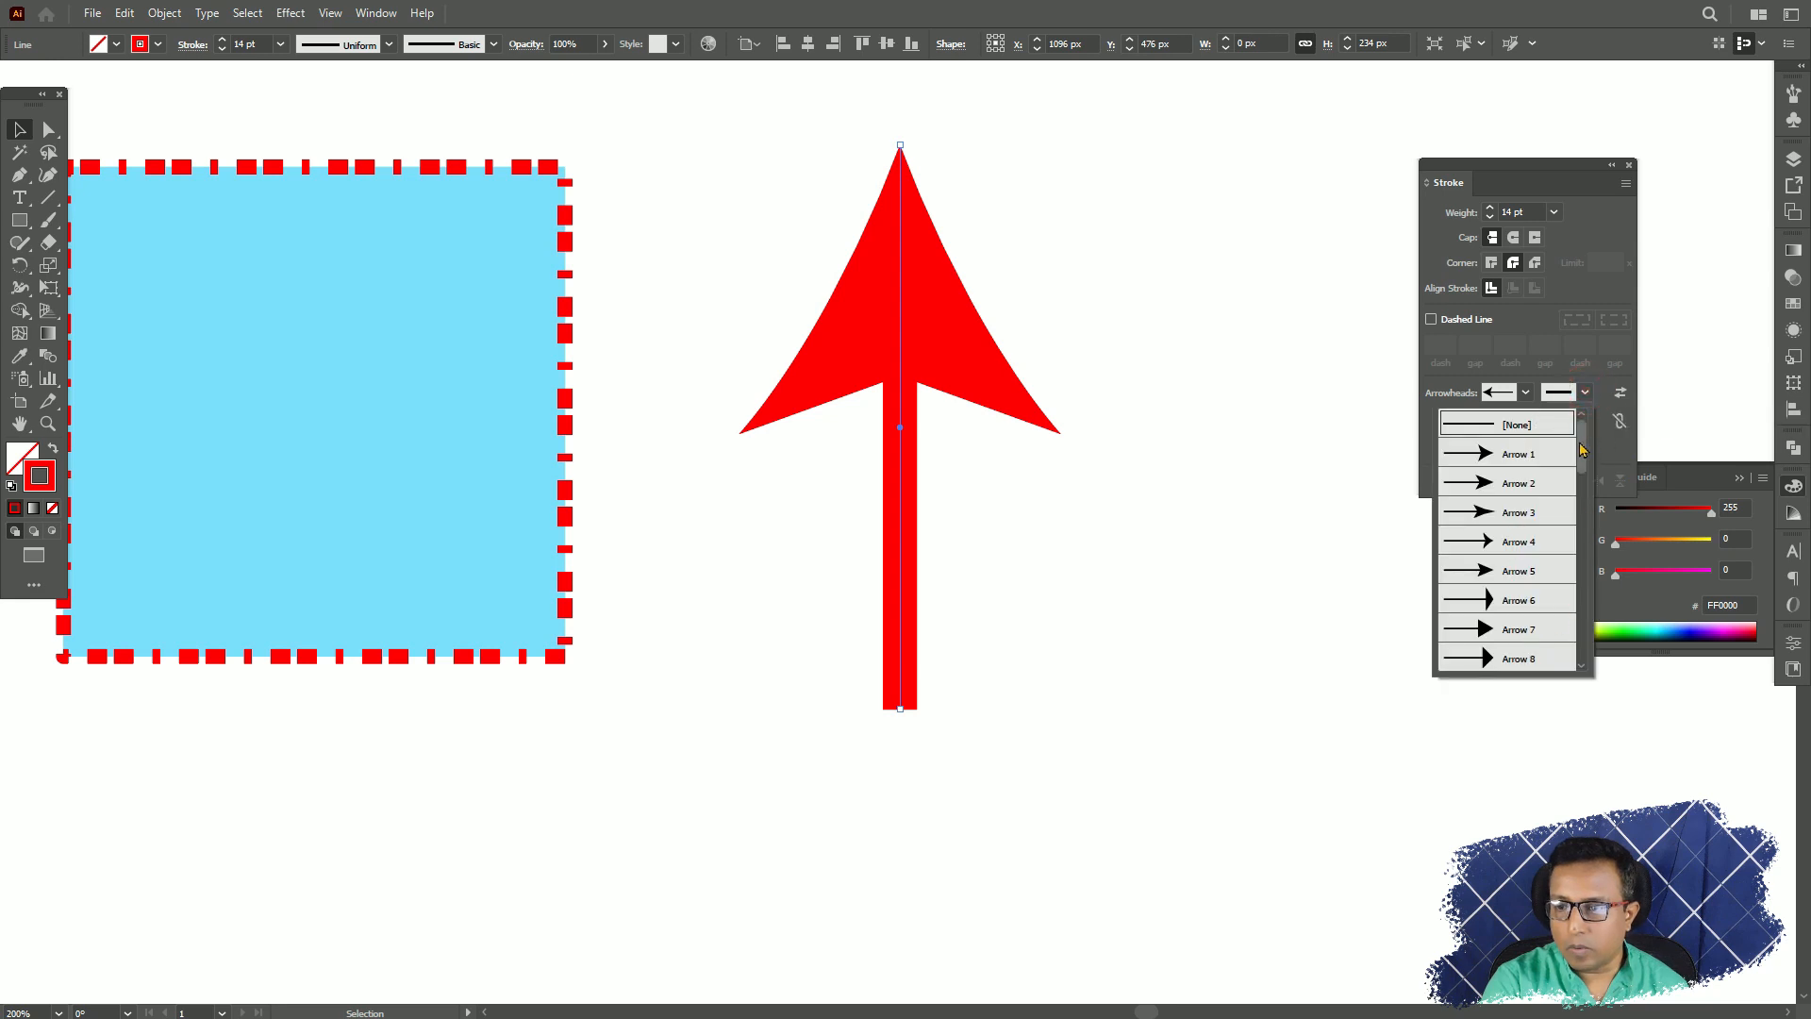
{"action": "left_click_drag", "start_coordinate": [1585, 442], "coordinate": [1586, 545]}
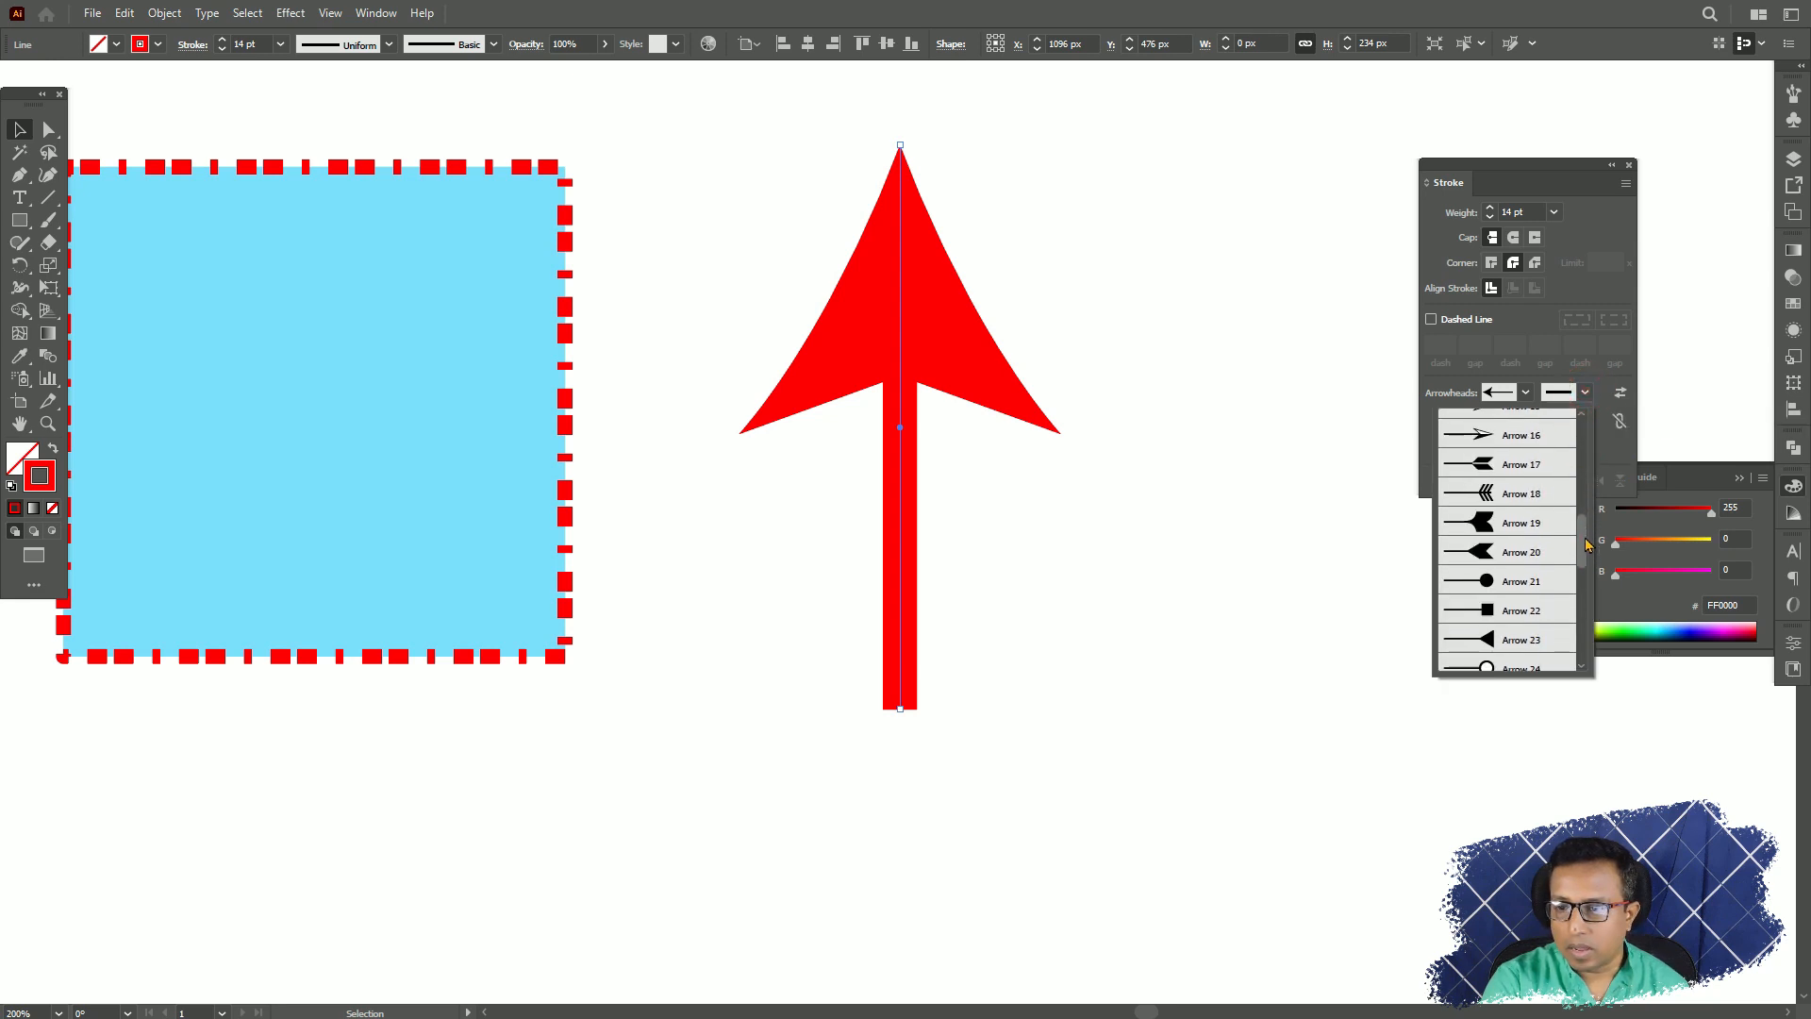
{"action": "left_click", "coordinate": [1488, 584]}
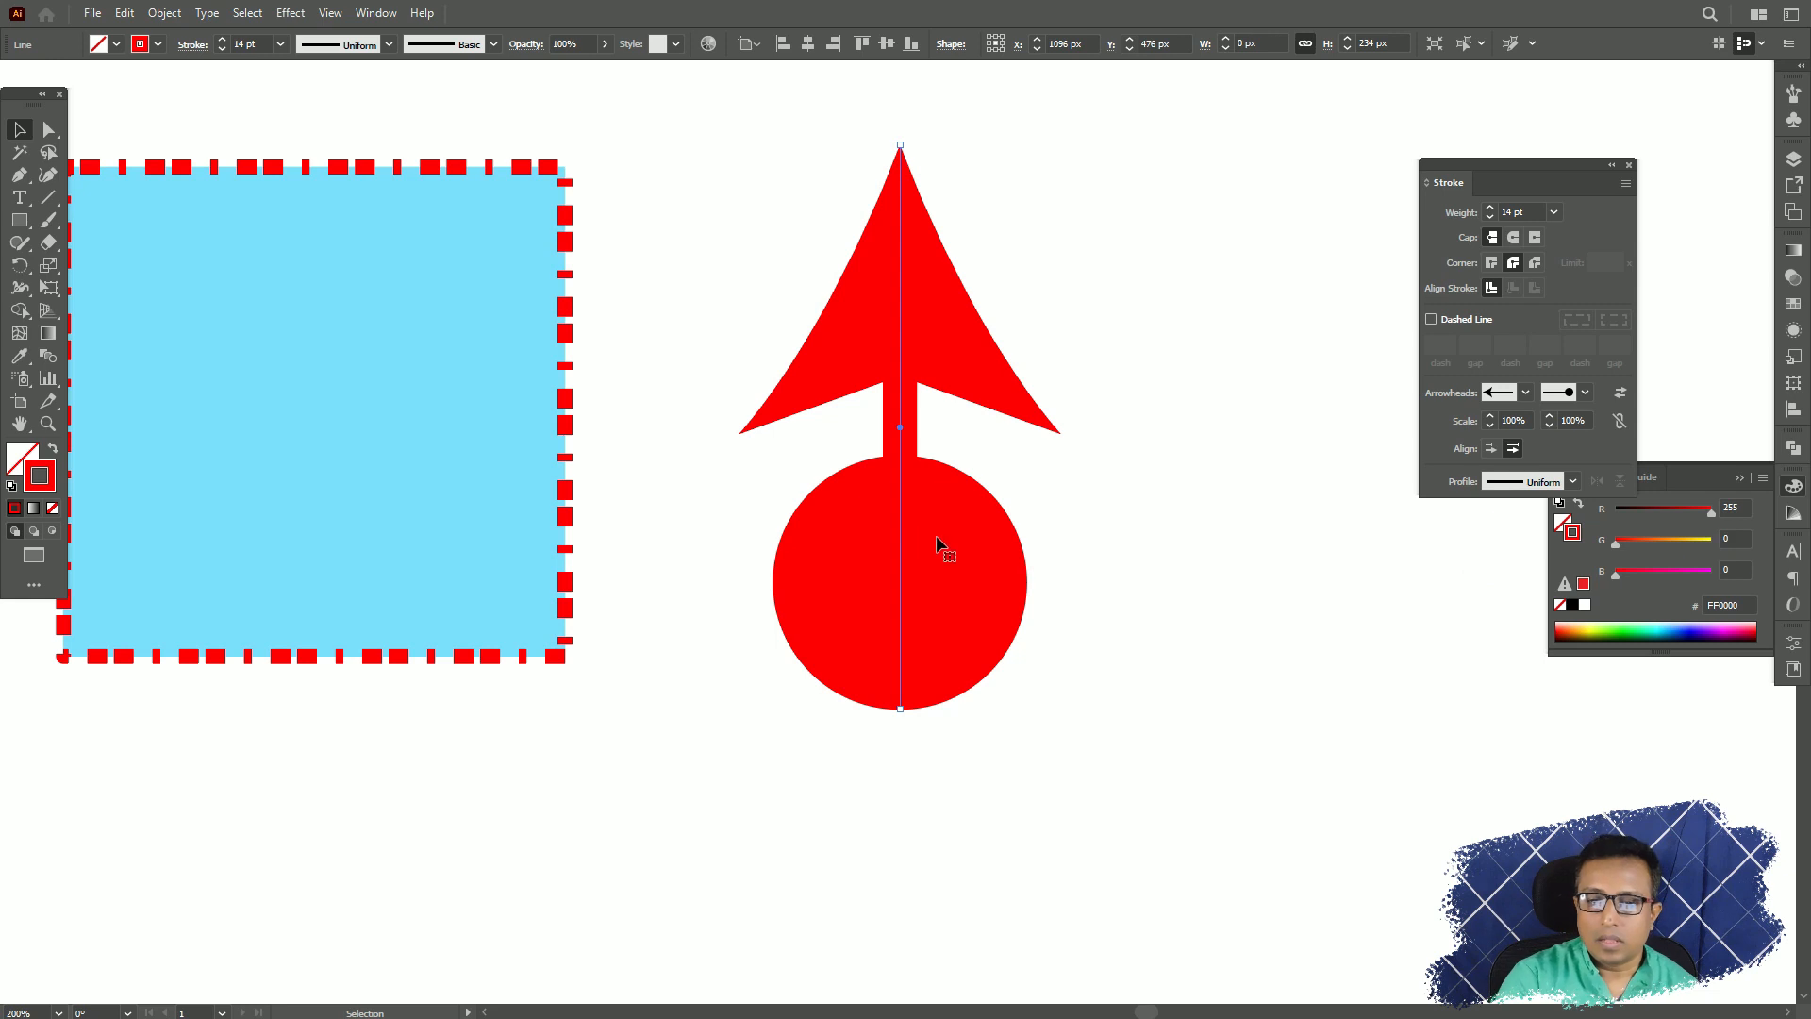
Scale the line's end arrowhead to 47% and reduce the start arrowhead until it is about as wide as the circle.
{"action": "left_click", "coordinate": [1573, 418]}
{"action": "scroll", "coordinate": [1573, 418], "scroll_direction": "down", "scroll_amount": 20}
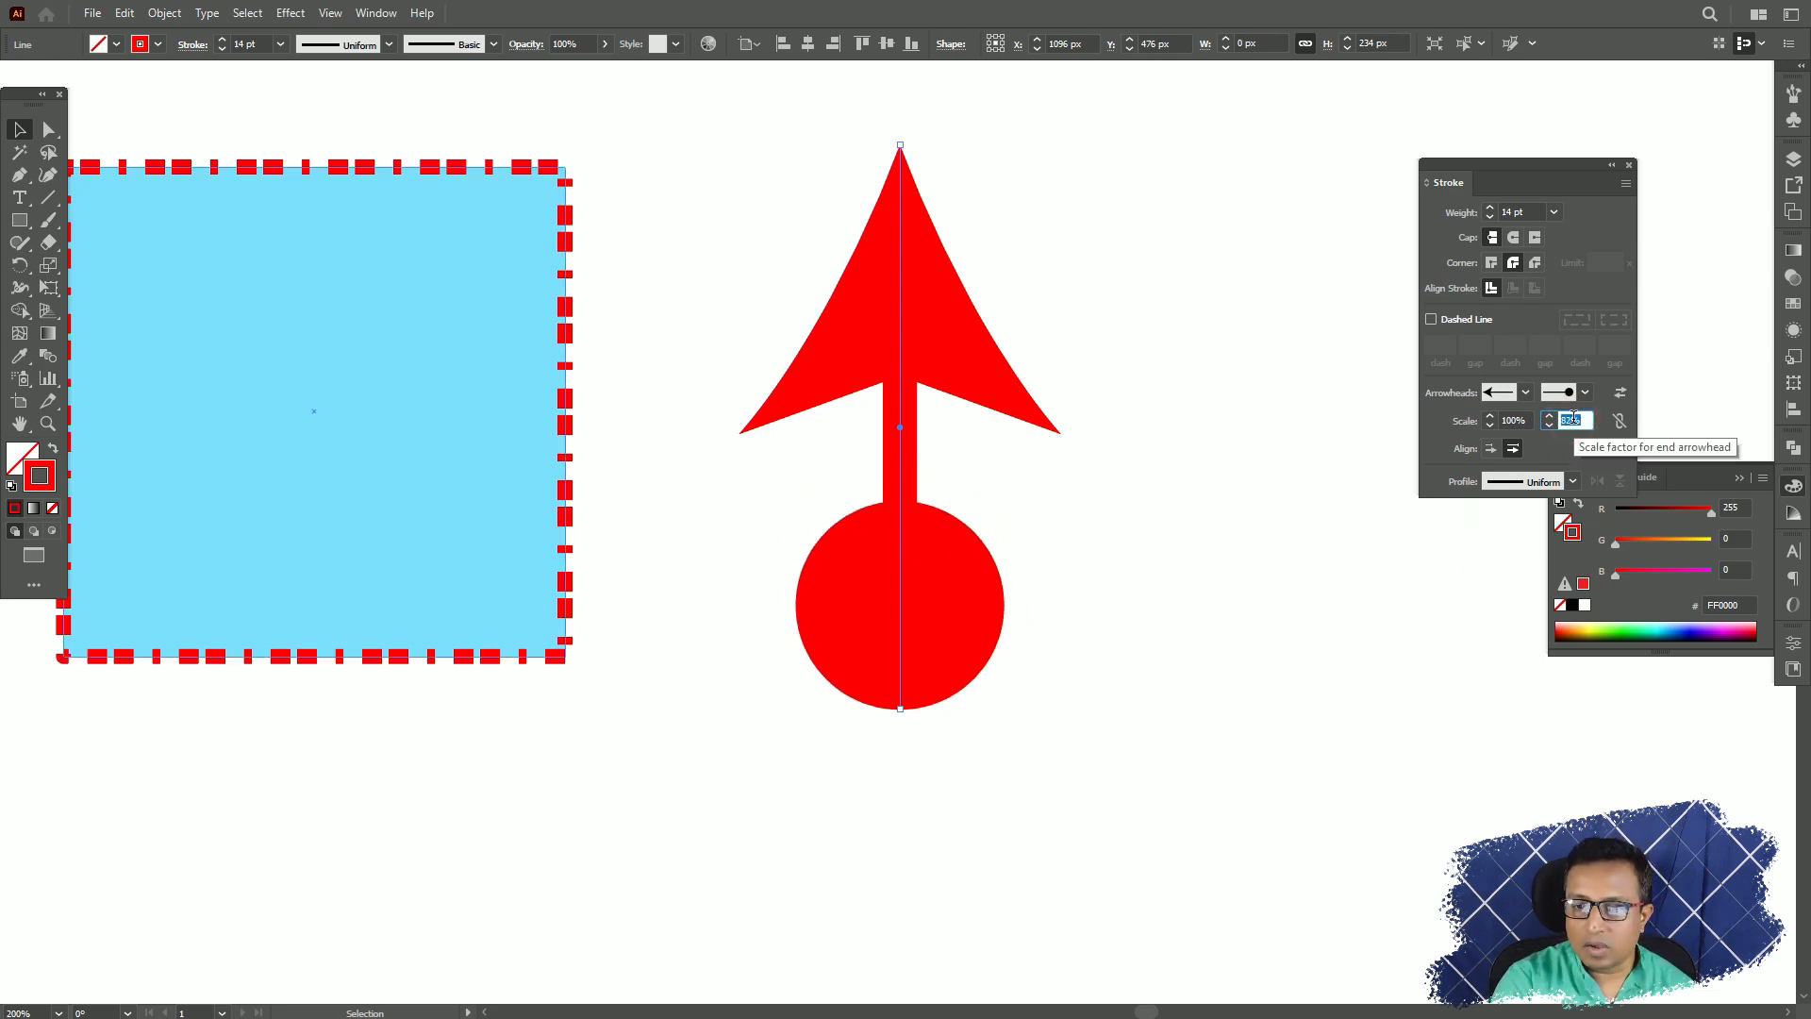
{"action": "scroll", "coordinate": [1573, 418], "scroll_direction": "down", "scroll_amount": 20}
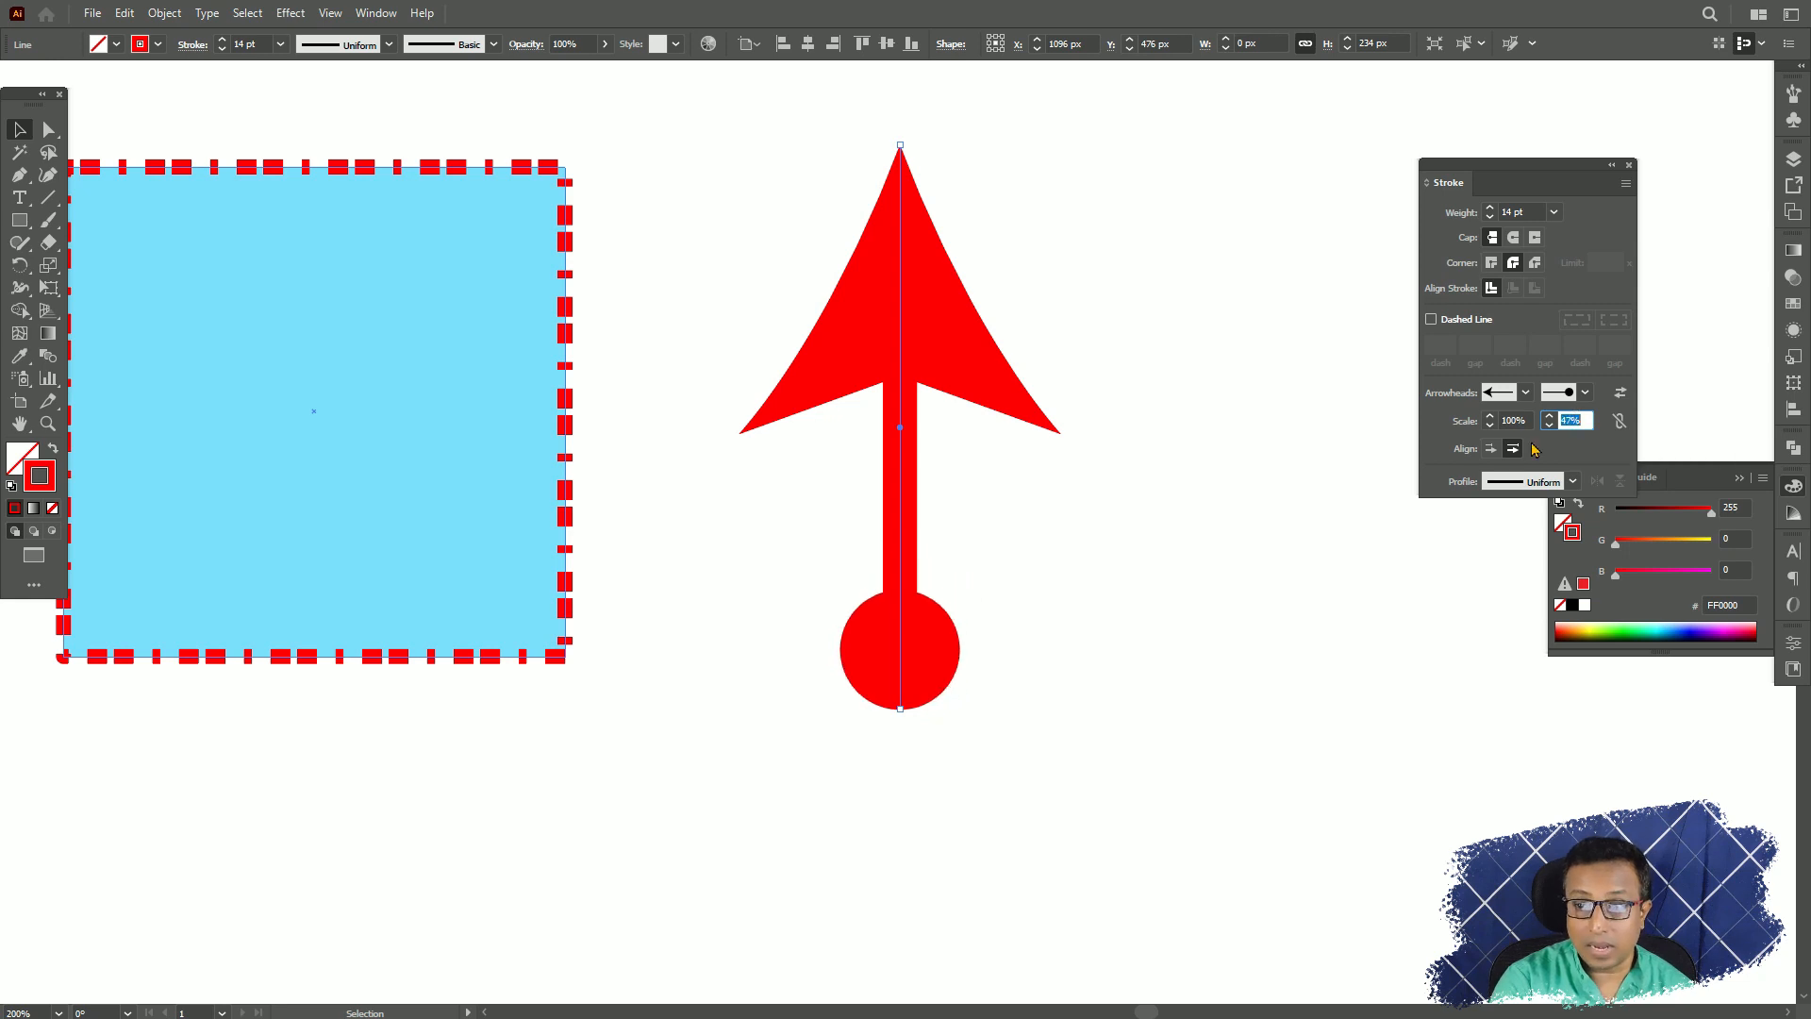
{"action": "left_click", "coordinate": [1509, 418]}
{"action": "scroll", "coordinate": [1509, 418], "scroll_direction": "down", "scroll_amount": 20}
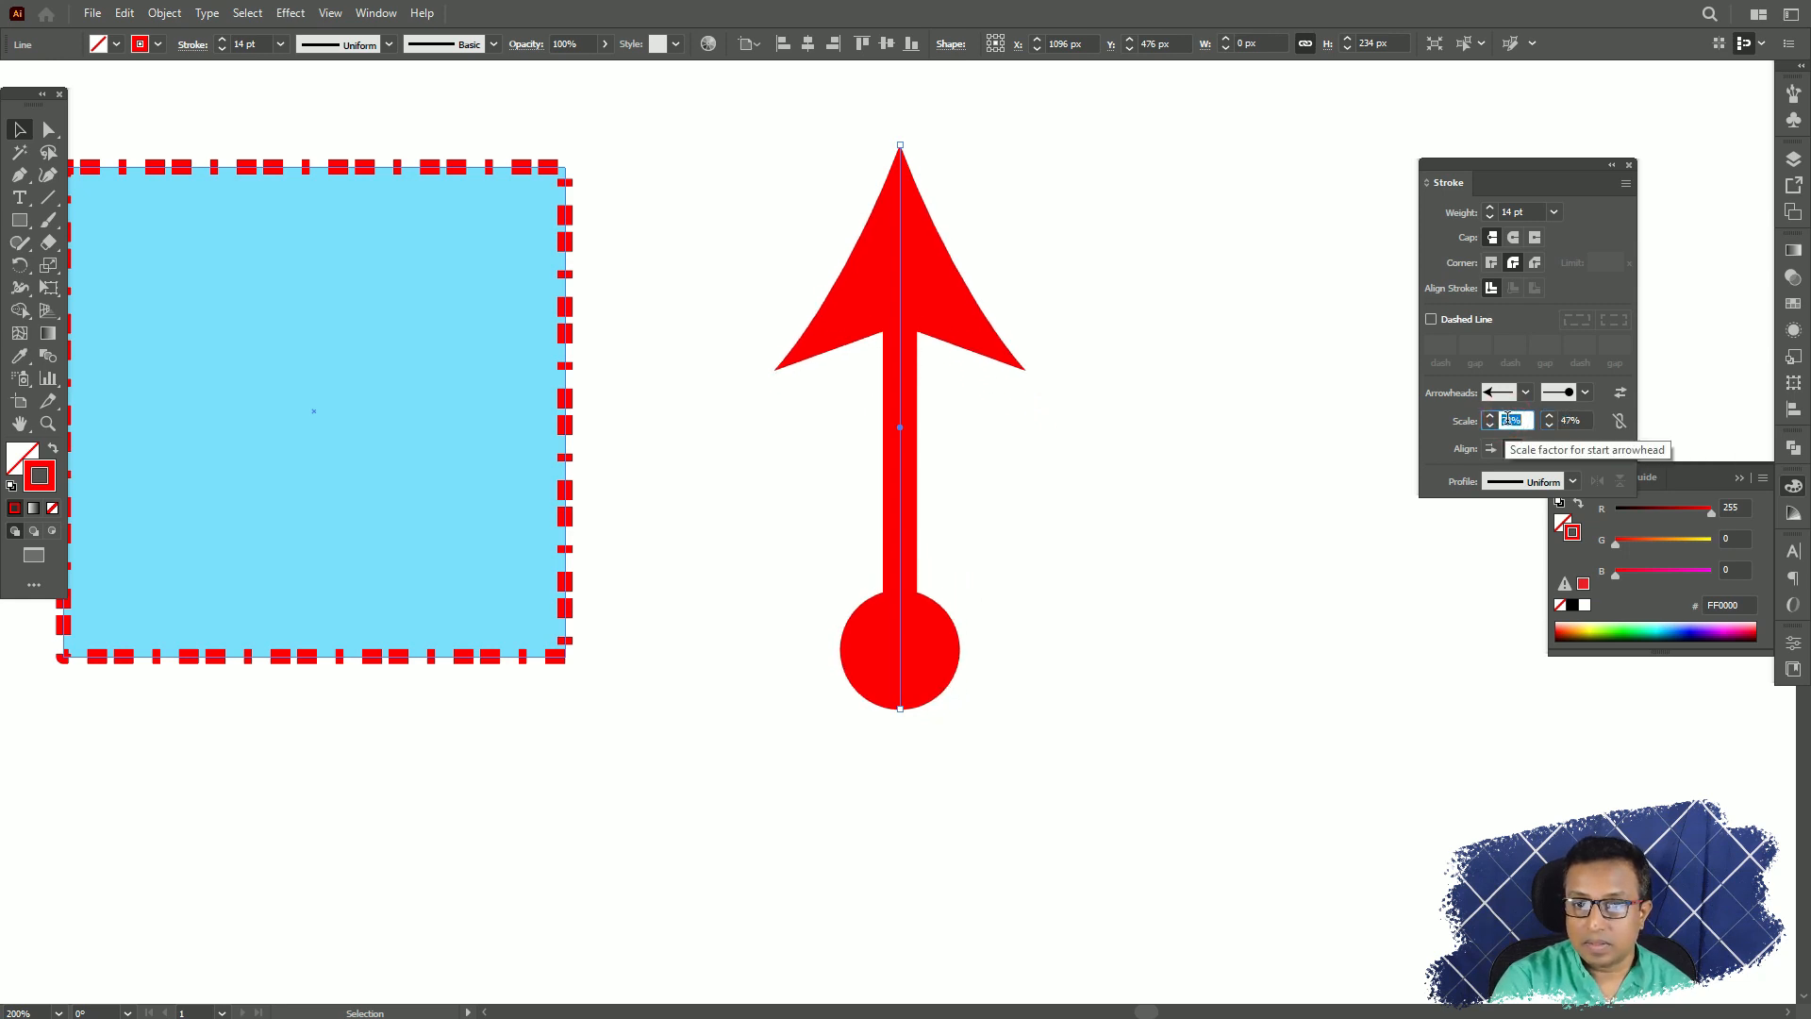
{"action": "scroll", "coordinate": [1509, 418], "scroll_direction": "down", "scroll_amount": 20}
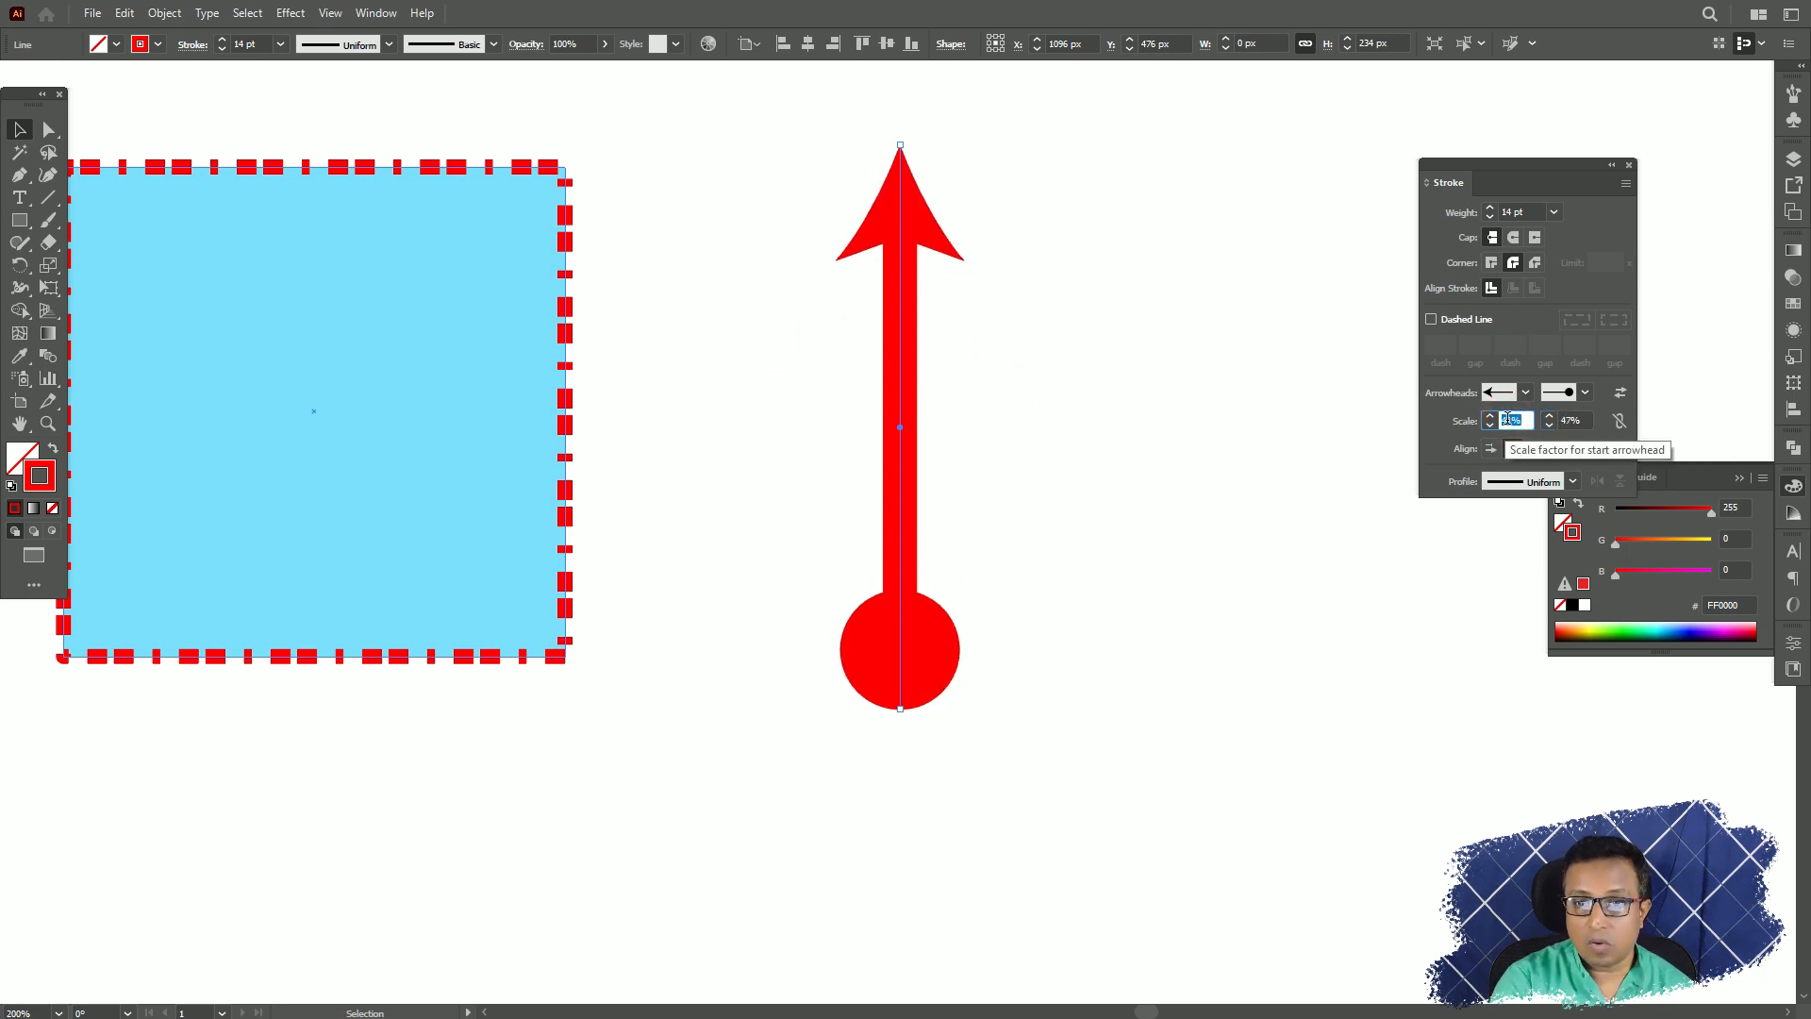
Scale the vertical line's start arrowhead to 26% and its end arrowhead to 20%.
{"action": "scroll", "coordinate": [1509, 418], "scroll_direction": "down", "scroll_amount": 5}
{"action": "left_click", "coordinate": [1571, 418]}
{"action": "scroll", "coordinate": [1571, 418], "scroll_direction": "down", "scroll_amount": 11}
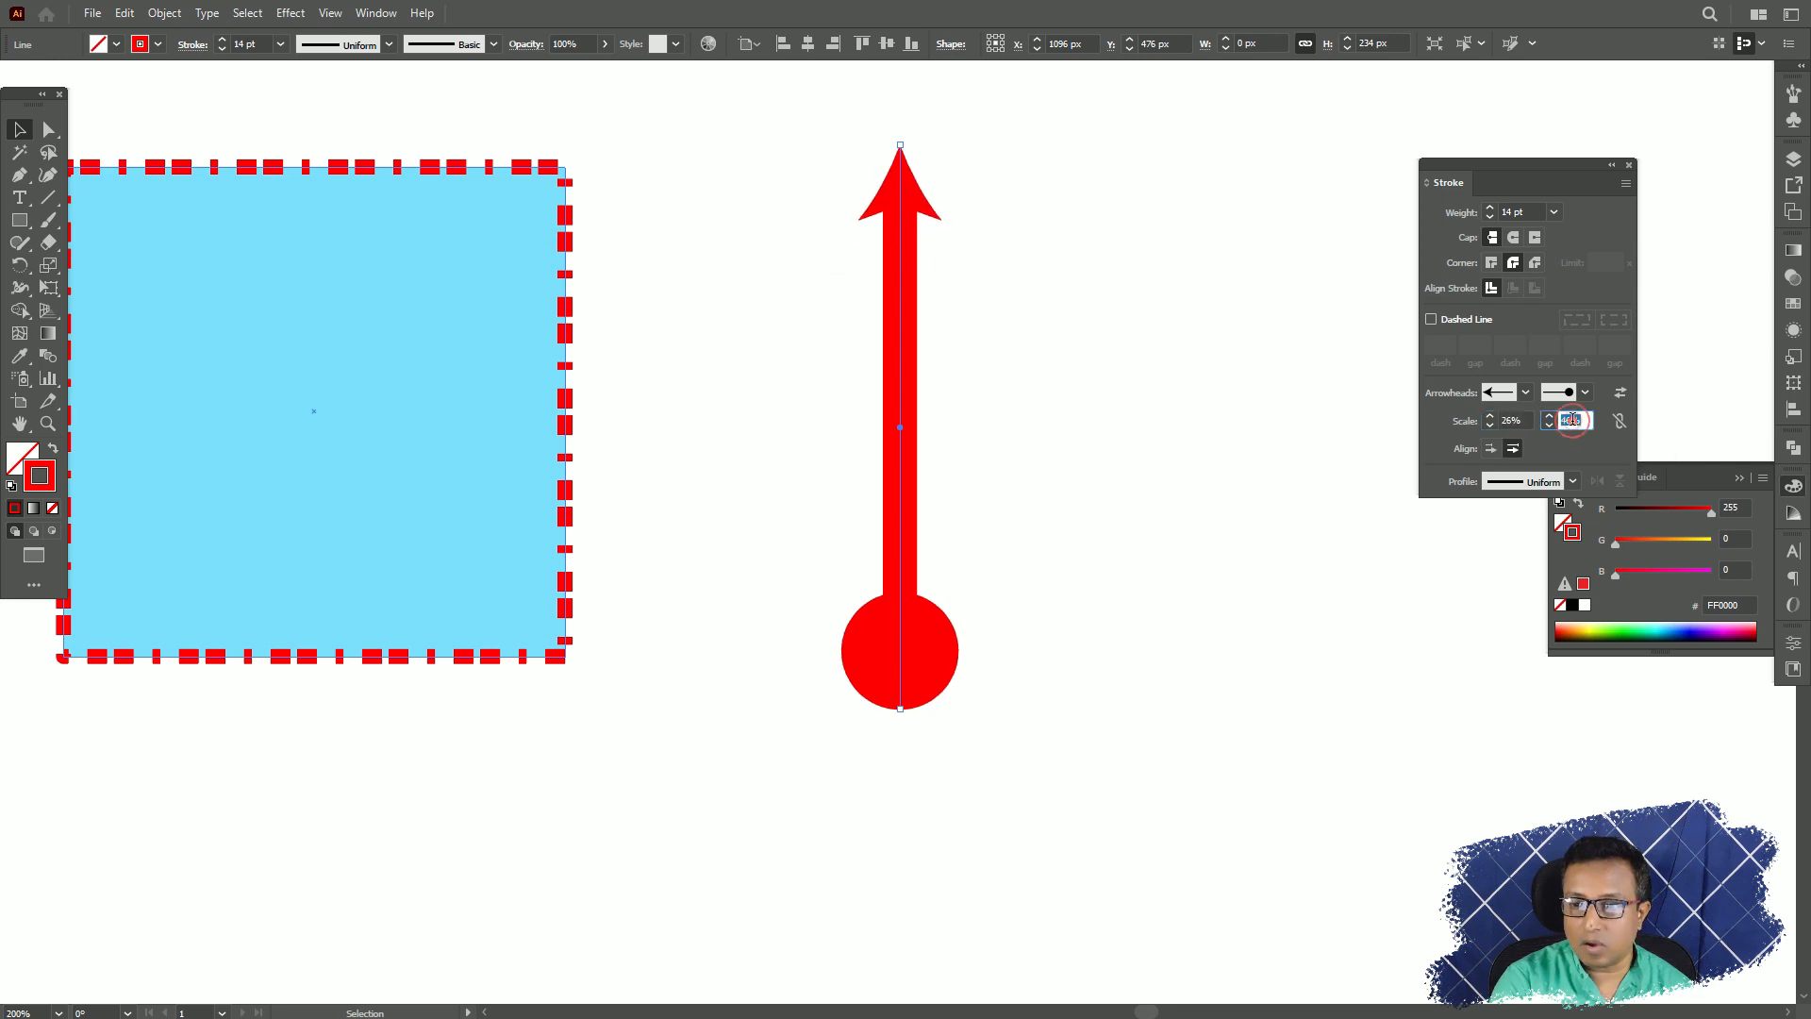
{"action": "scroll", "coordinate": [1570, 418], "scroll_direction": "down", "scroll_amount": 16}
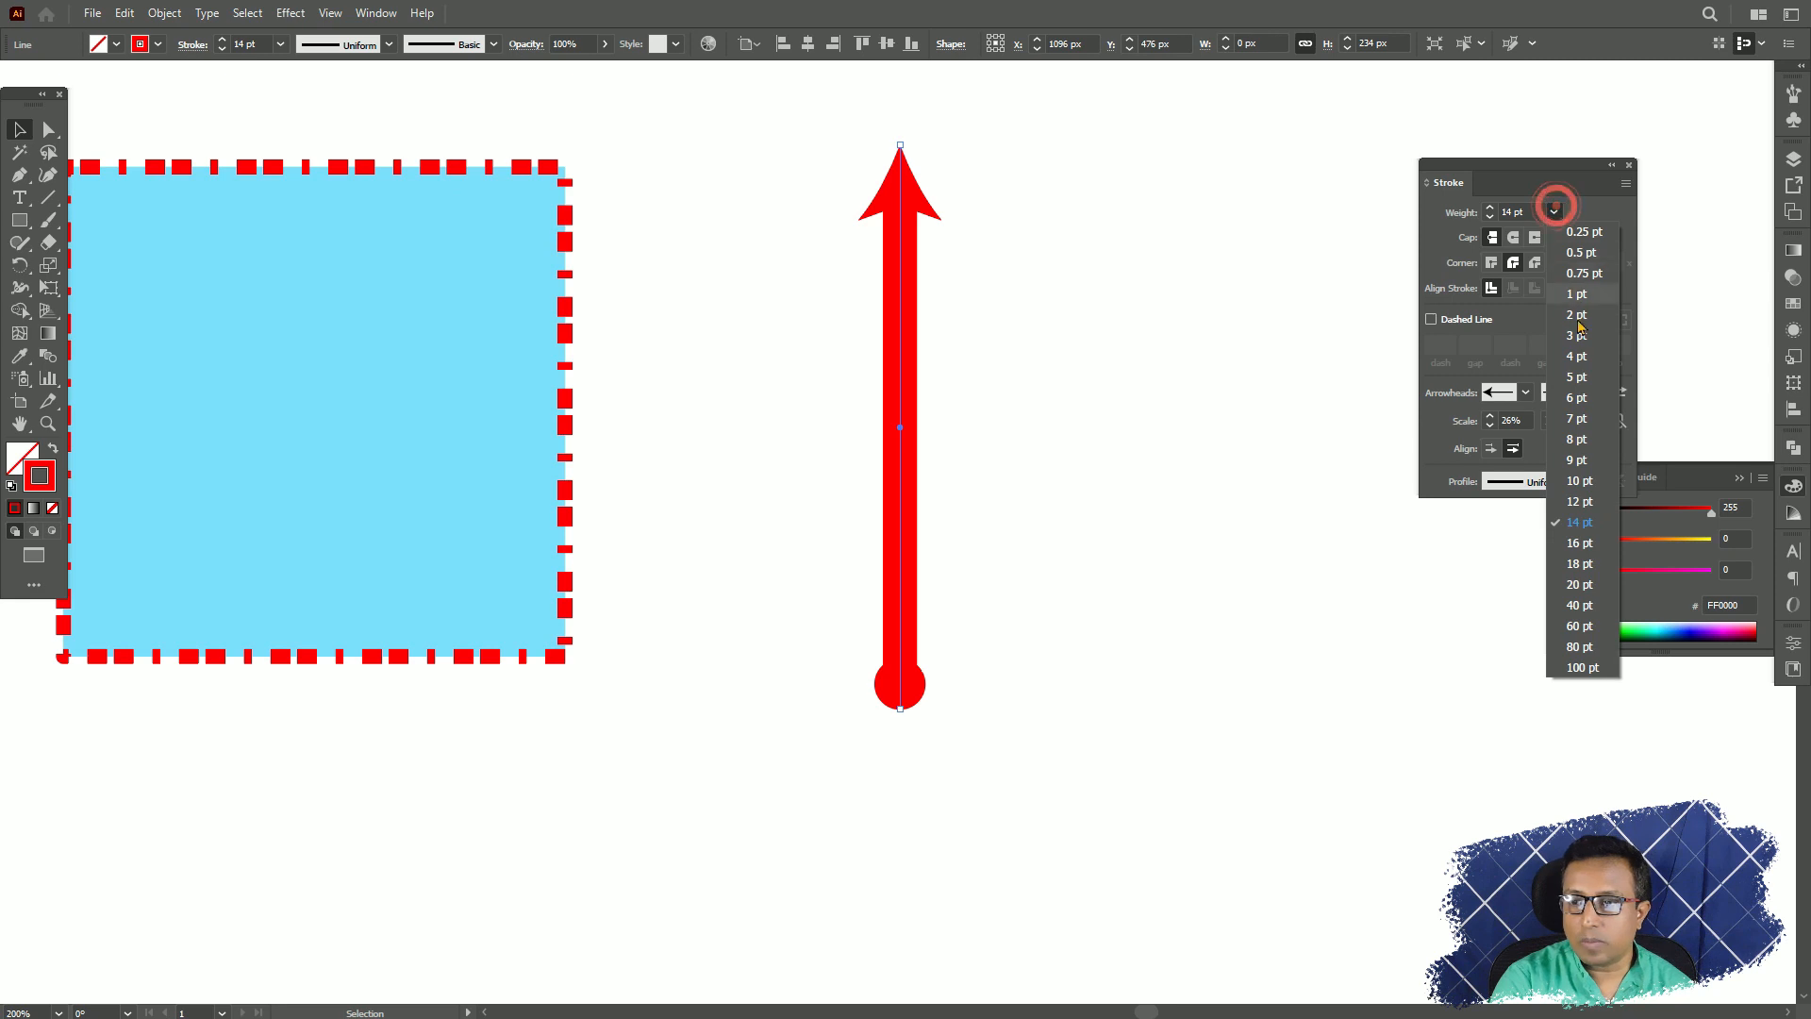
Reduce the vertical line's stroke weight to 8 pt and keep the line selected.
{"action": "left_click", "coordinate": [1576, 438]}
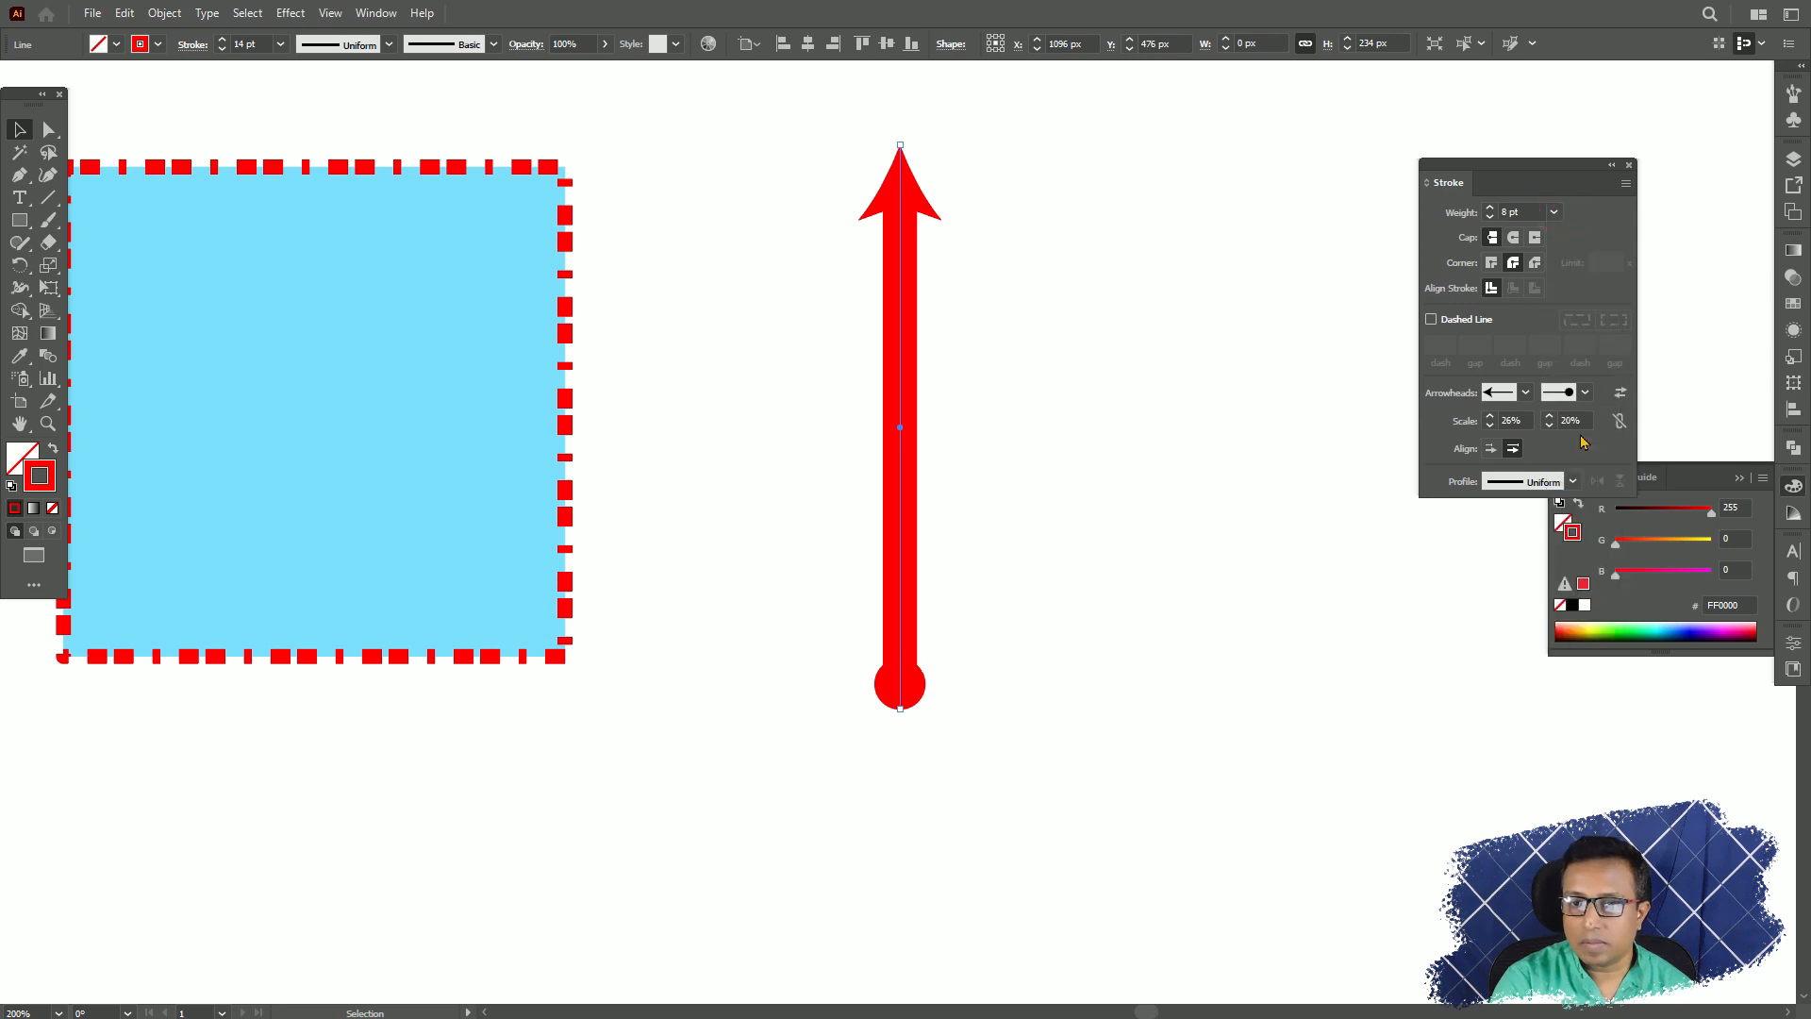
{"action": "left_click", "coordinate": [1011, 300]}
{"action": "left_click", "coordinate": [897, 332]}
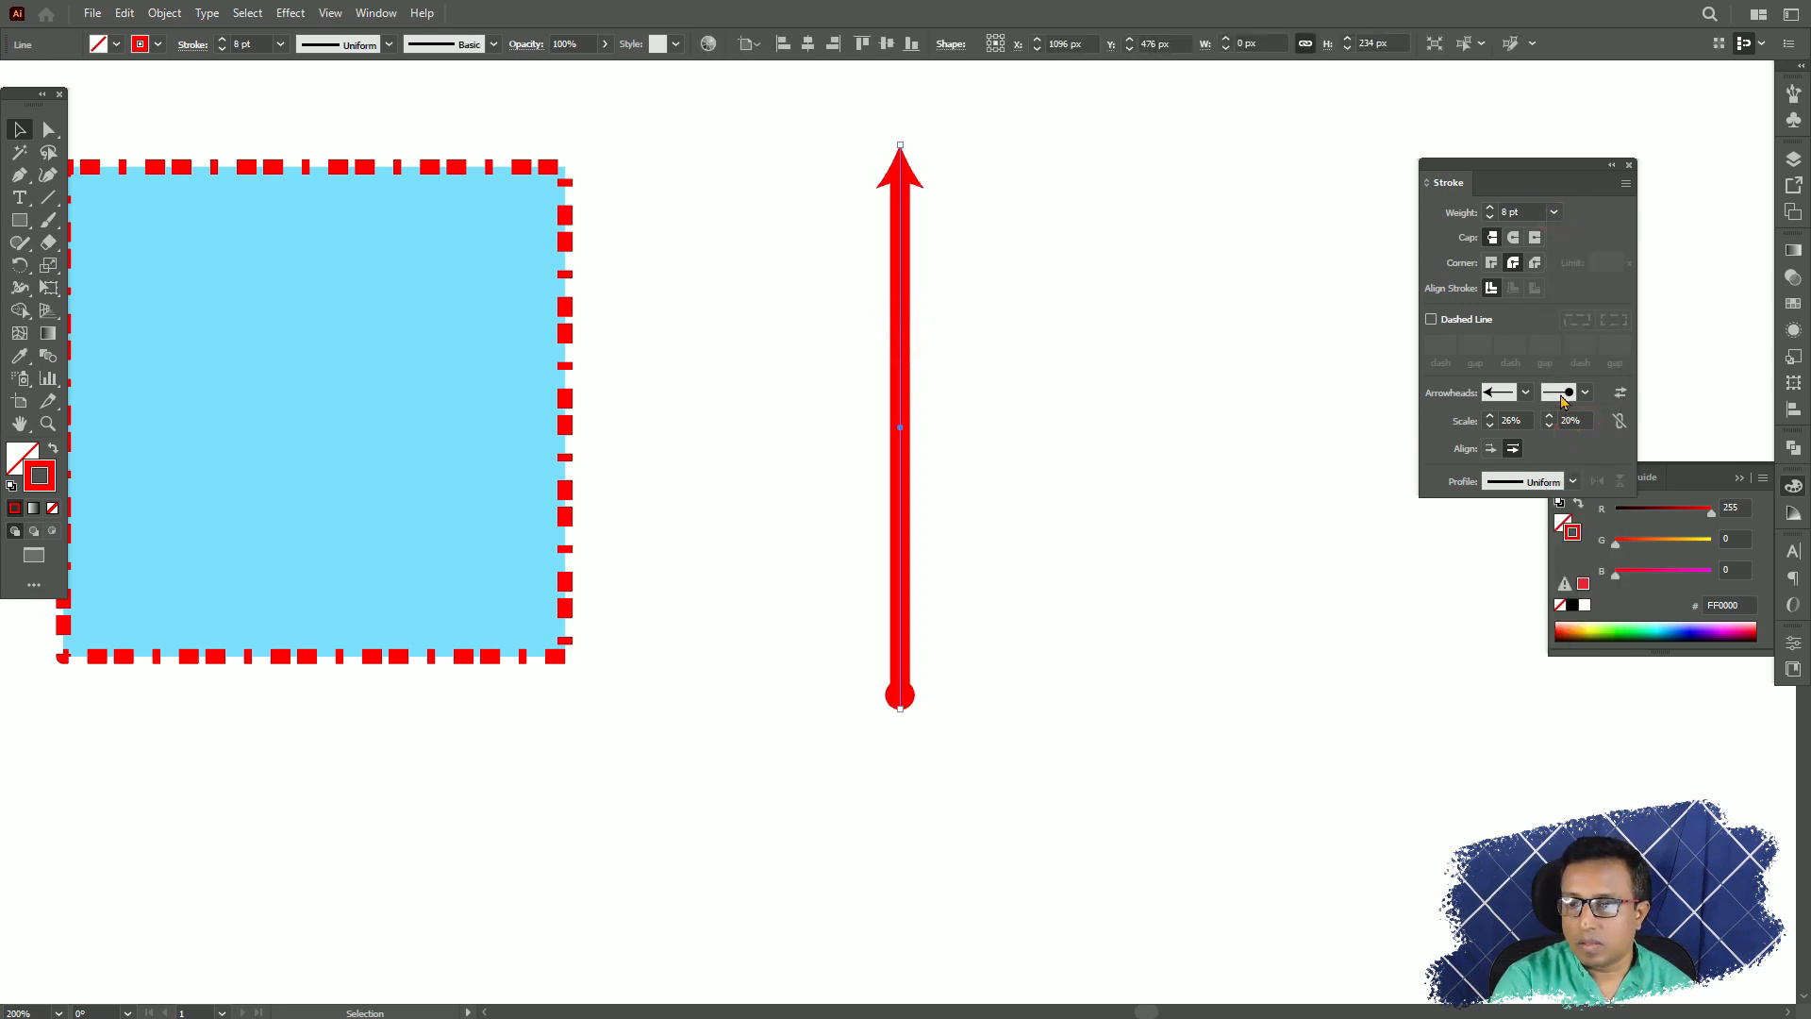
Increase the scale of the line's circular end arrowhead to 30%.
{"action": "left_click", "coordinate": [1569, 419]}
{"action": "key", "text": "Up"}
{"action": "key", "text": "Up"}
{"action": "key", "text": "Up"}
{"action": "key", "text": "Up"}
{"action": "key", "text": "Up"}
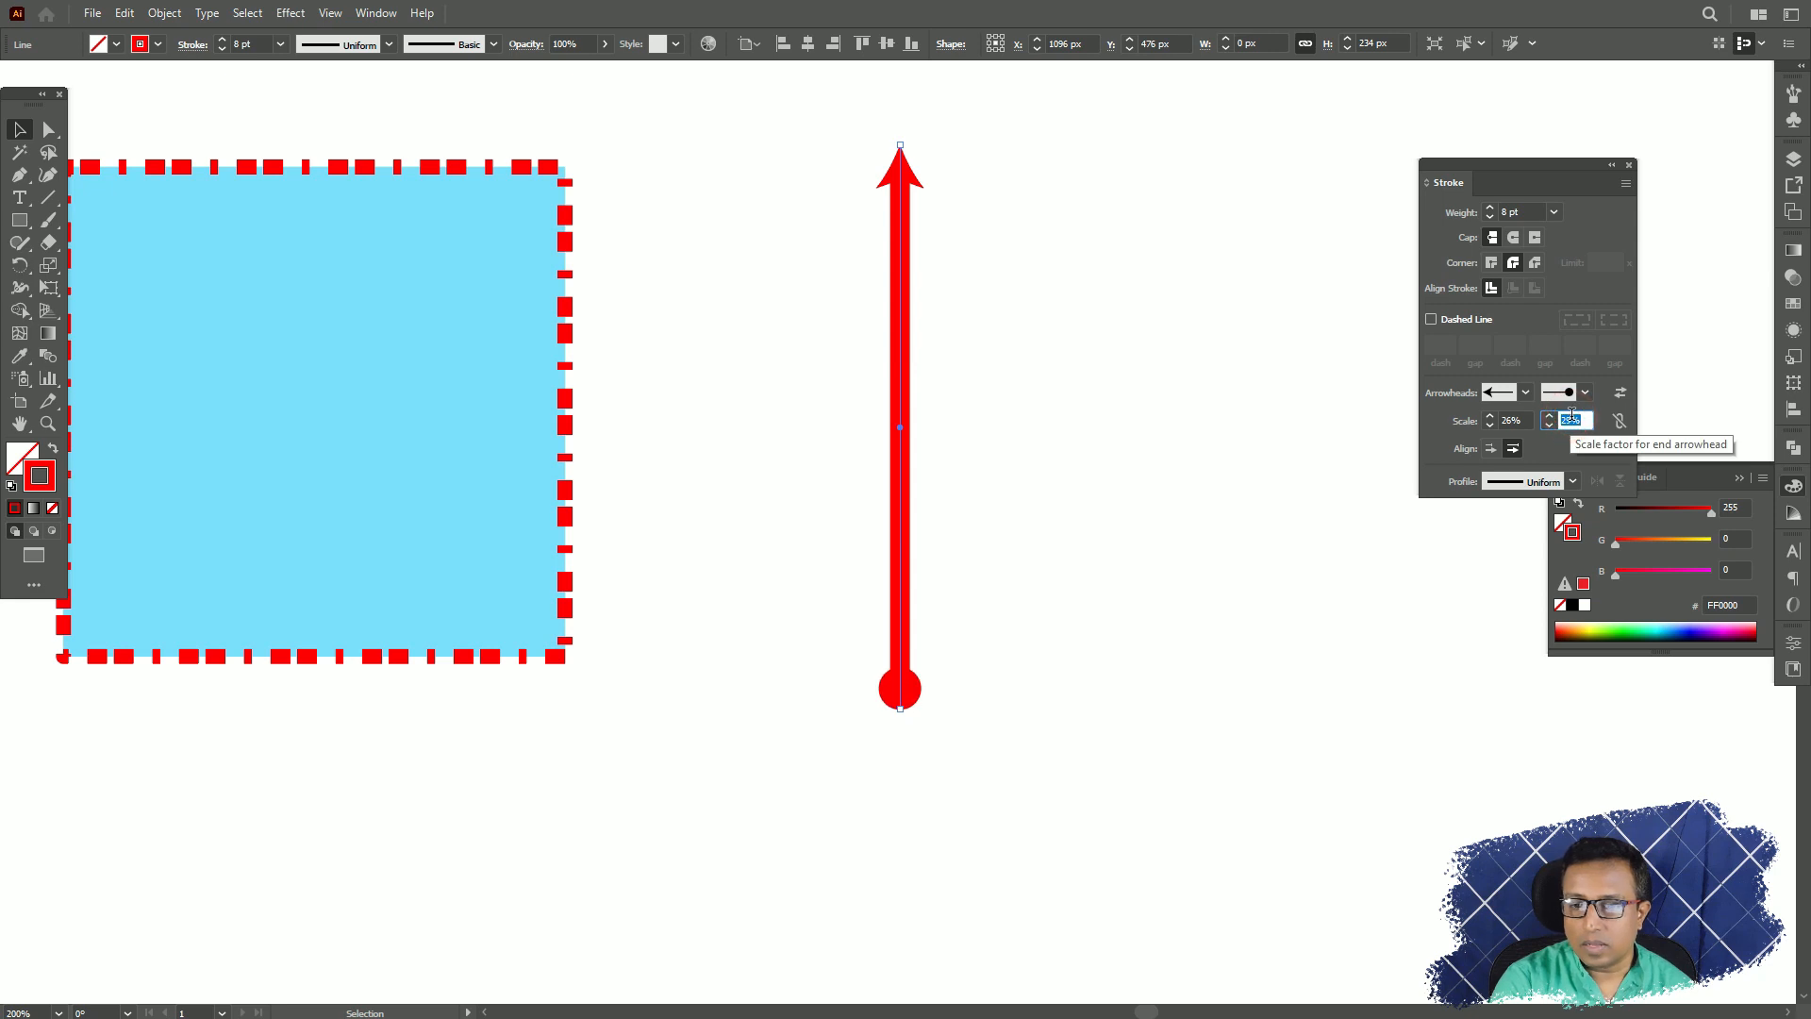
{"action": "key", "text": "Up"}
{"action": "key", "text": "Up"}
{"action": "key", "text": "Up"}
{"action": "key", "text": "Up"}
{"action": "key", "text": "Up"}
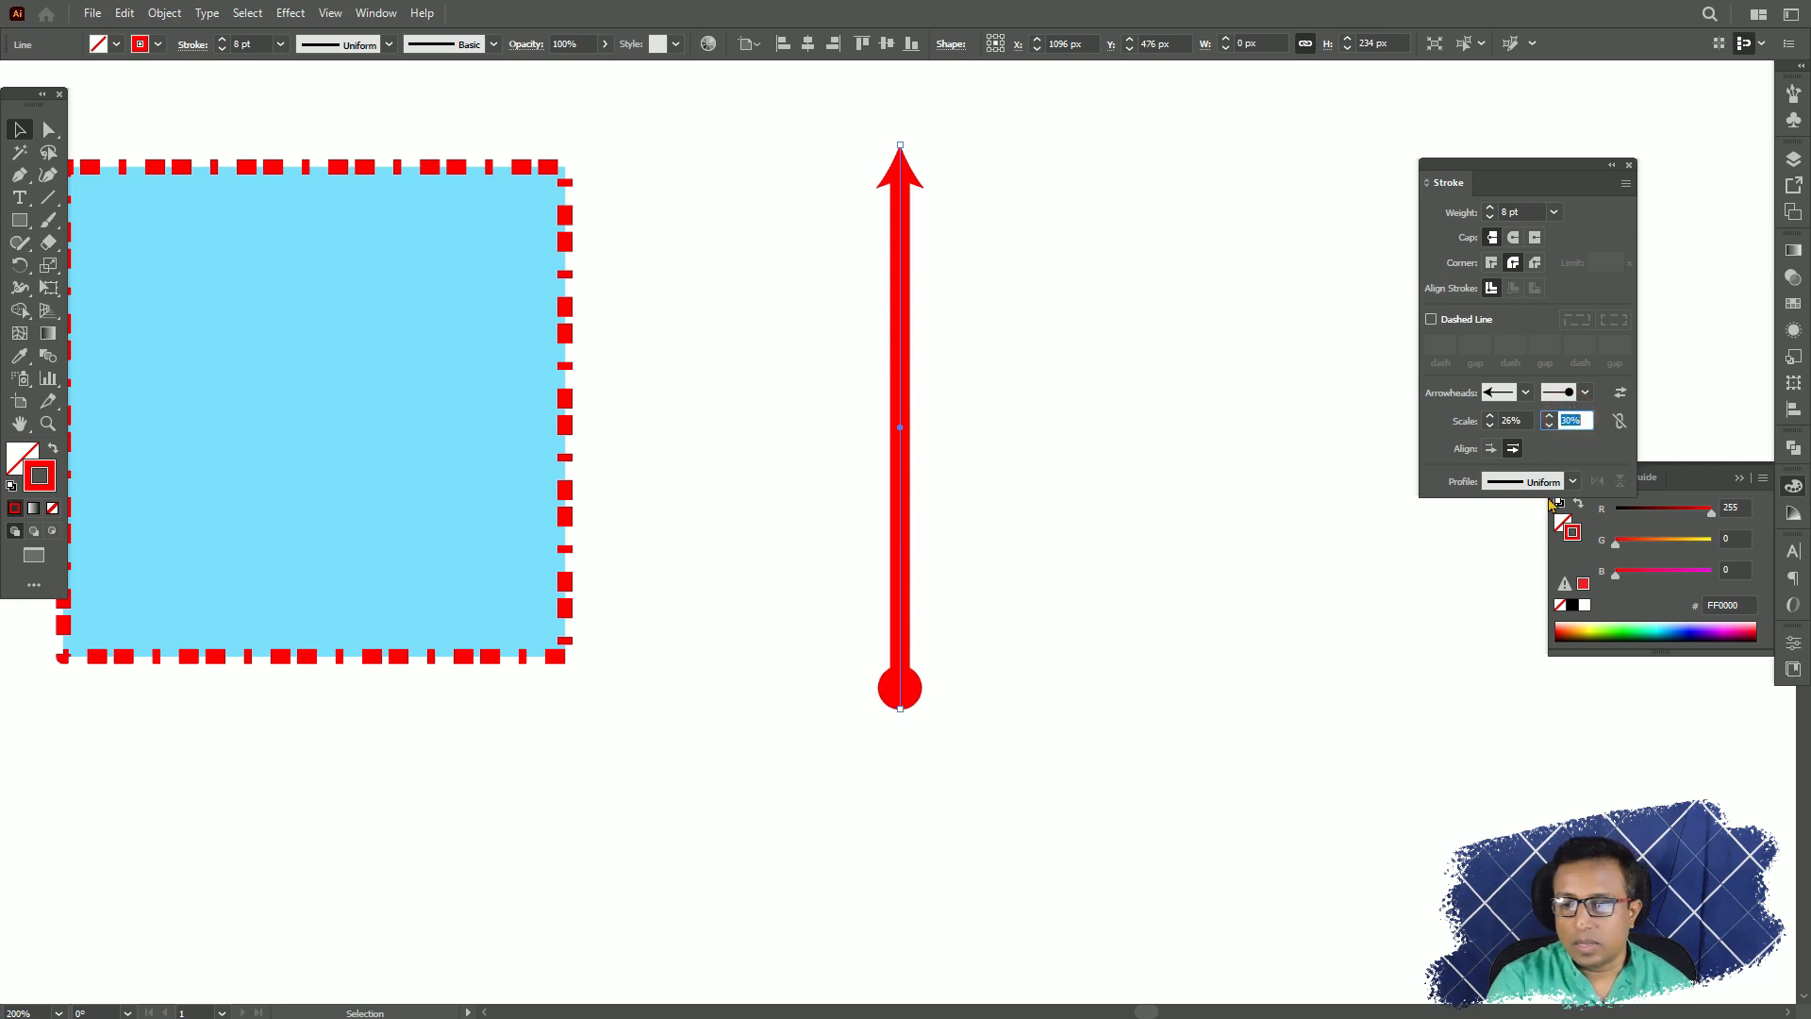
Compare the two arrowhead alignments on the line and keep the one that extends the tips beyond the path ends.
{"action": "left_click", "coordinate": [1491, 449]}
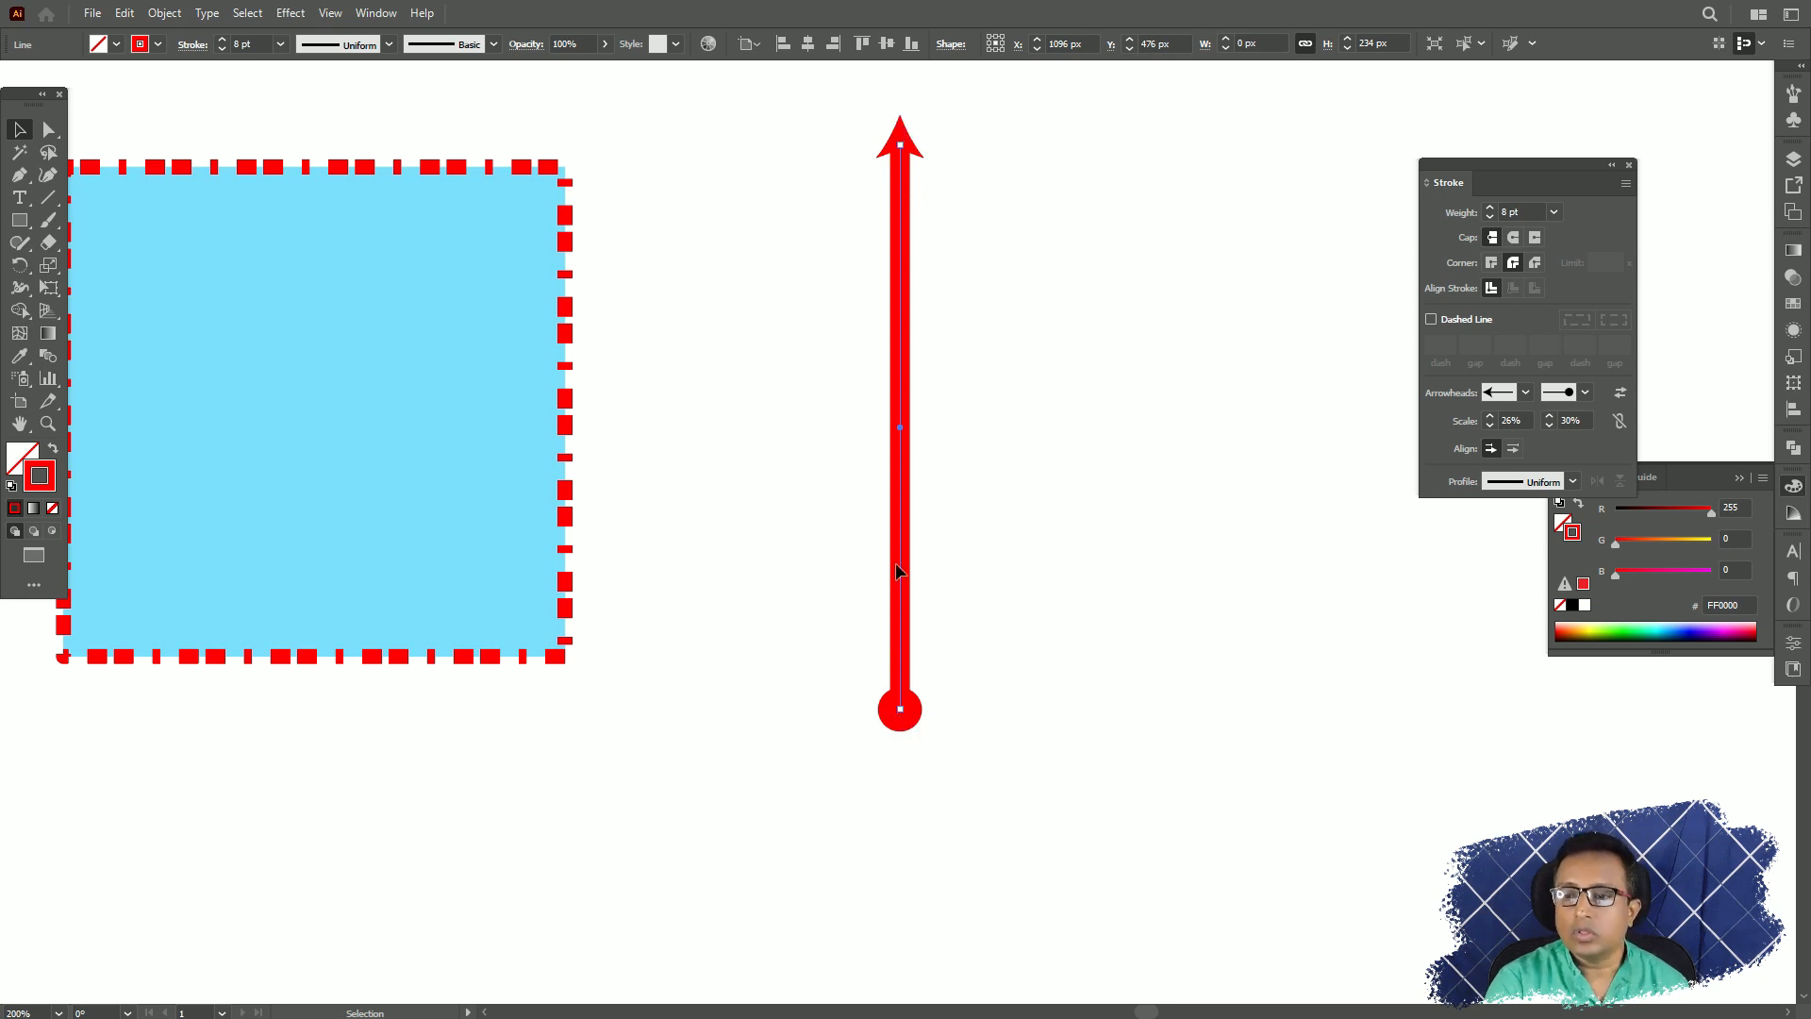
{"action": "left_click", "coordinate": [1513, 449]}
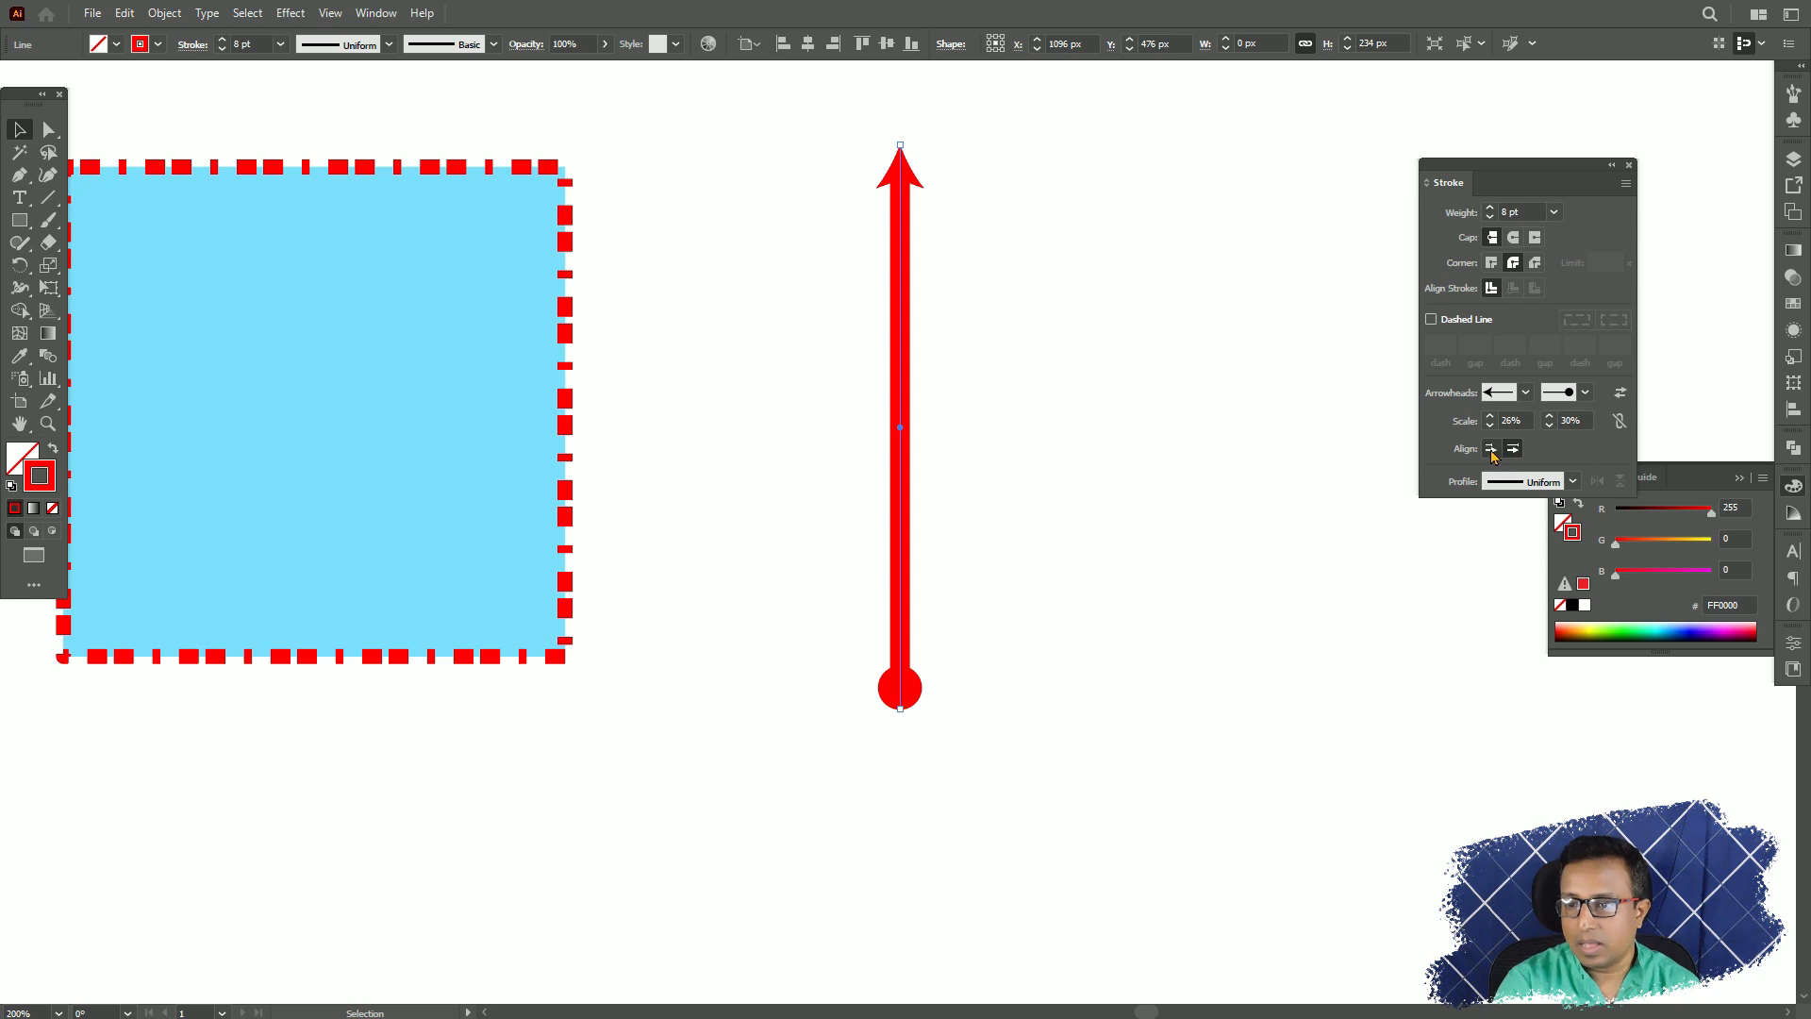
{"action": "left_click", "coordinate": [1491, 450]}
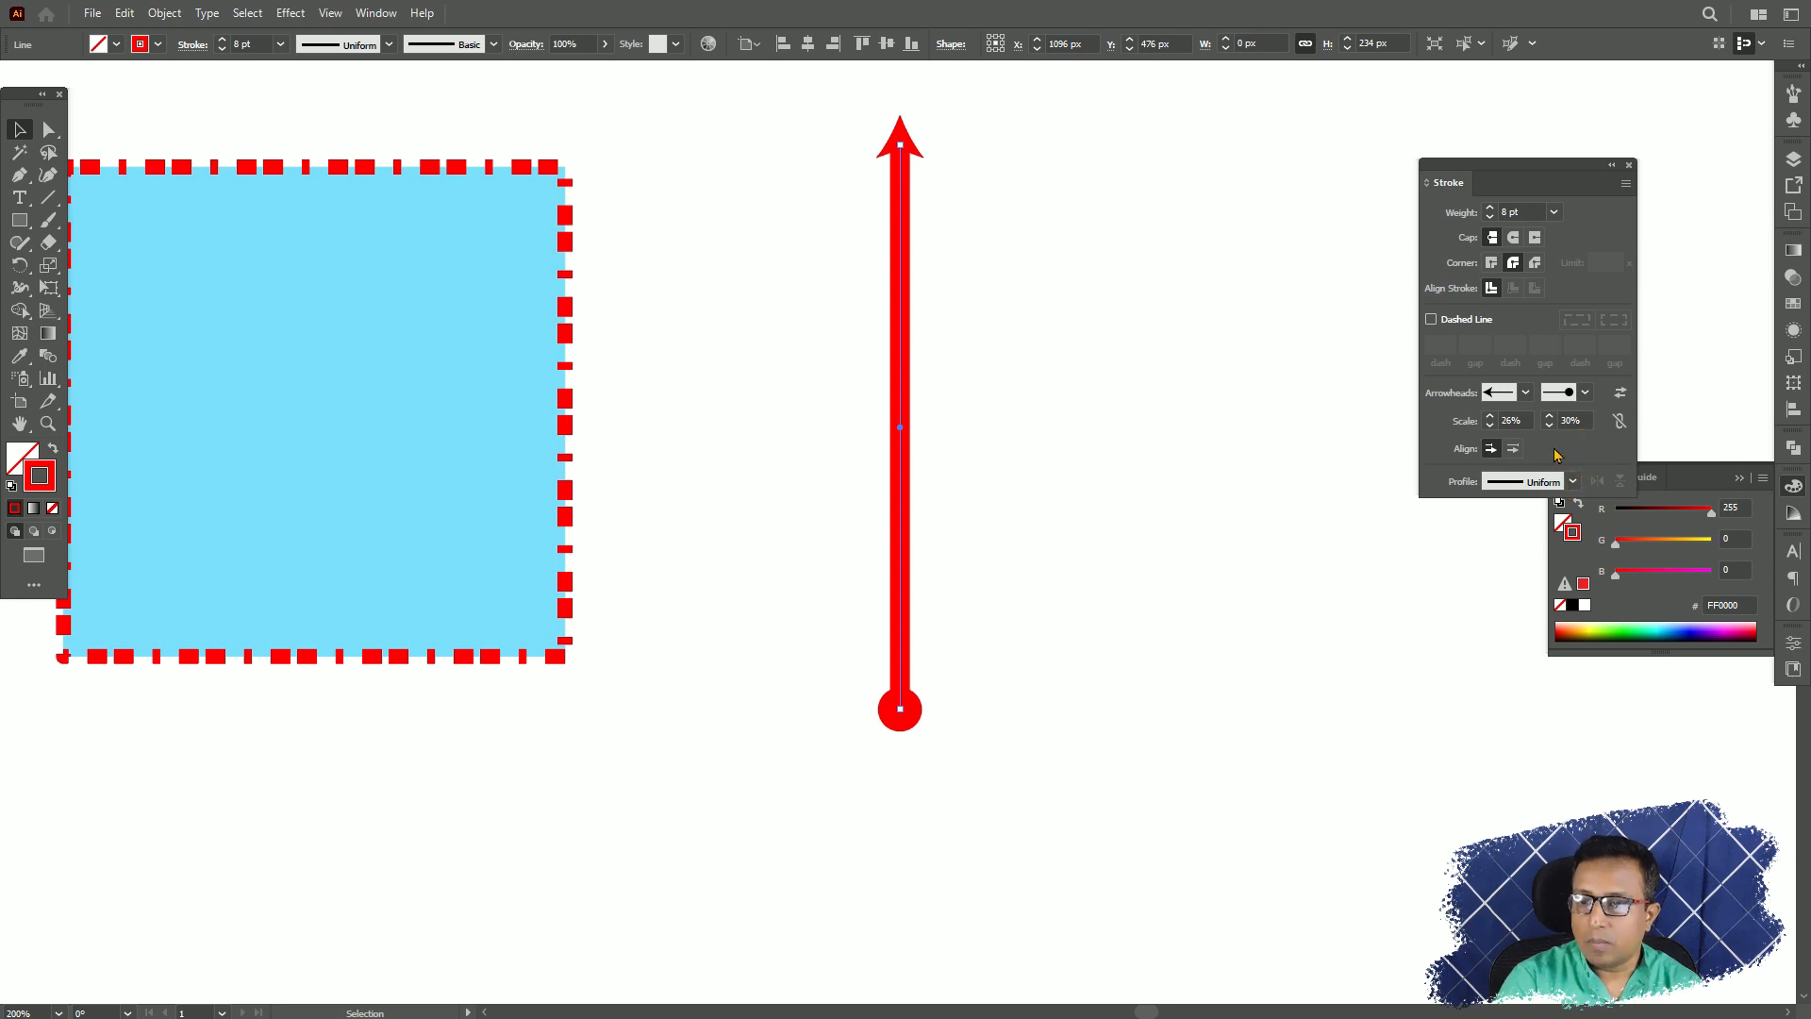
Draw an unfilled red rectangle about 118 by 124 px on the side of the line away from the dashed square.
{"action": "left_click", "coordinate": [1573, 482]}
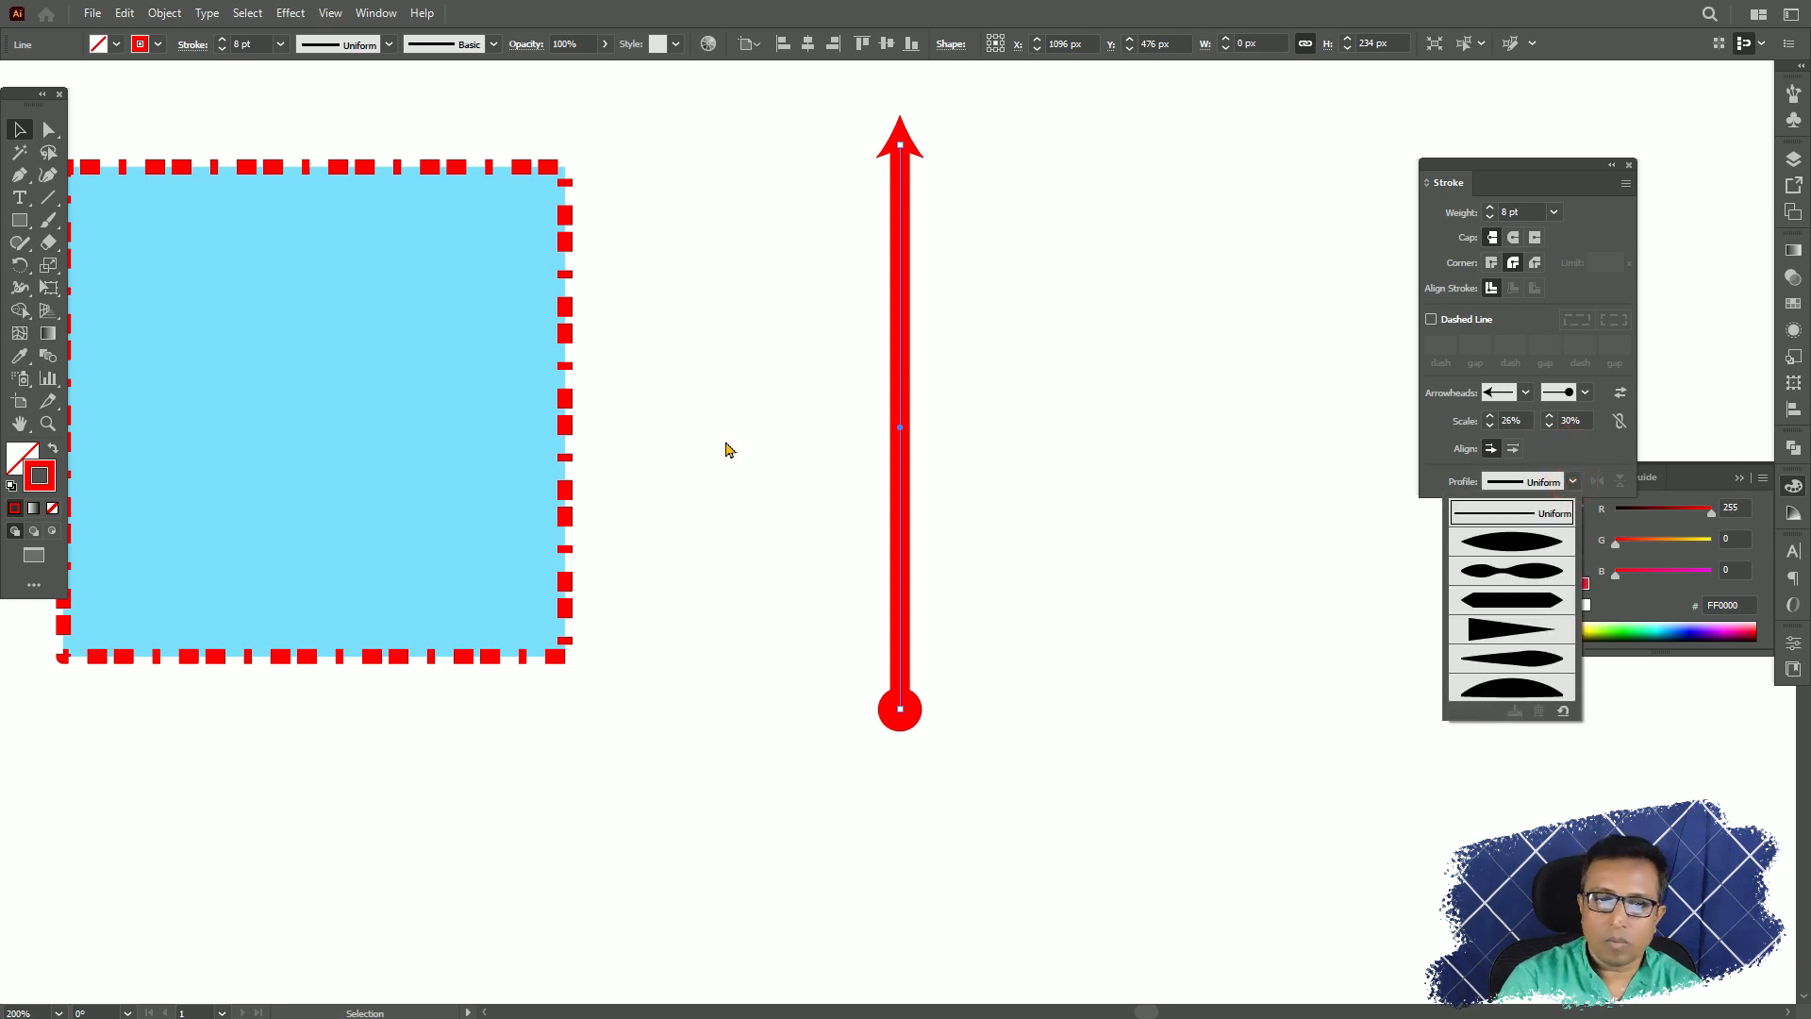
{"action": "left_click", "coordinate": [334, 171]}
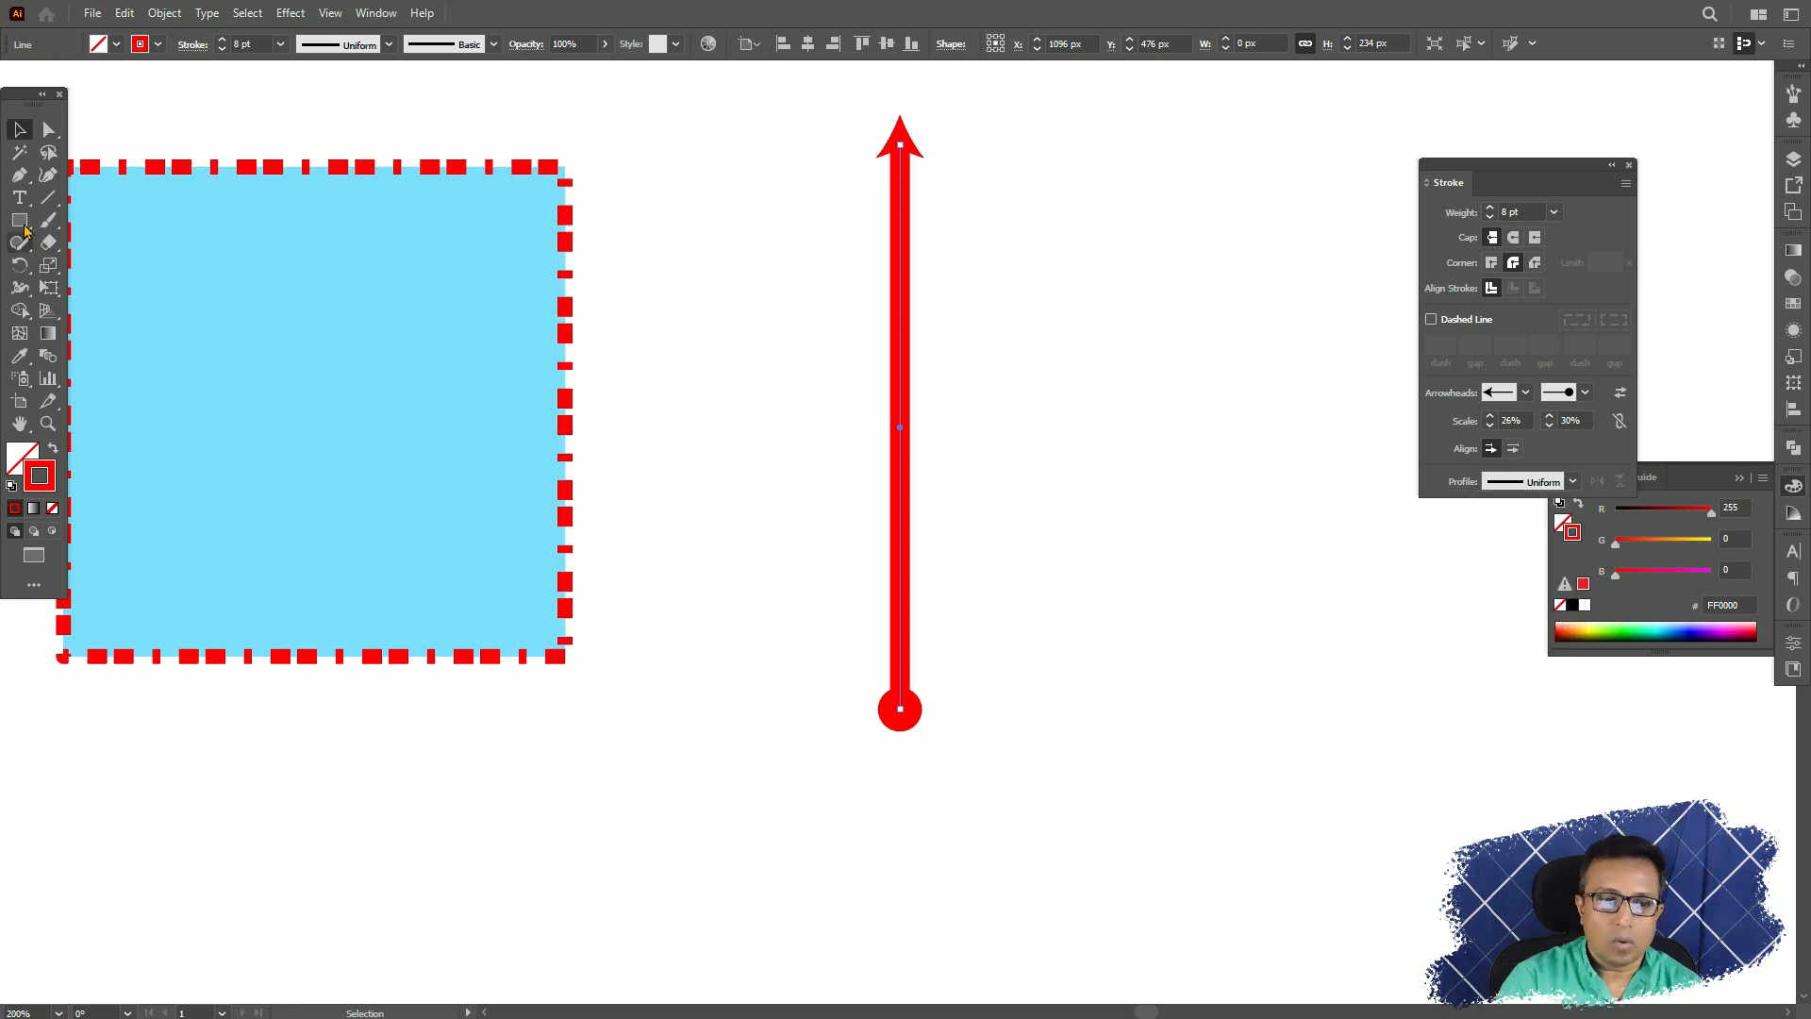
{"action": "key", "text": "m"}
{"action": "left_click_drag", "start_coordinate": [1038, 253], "coordinate": [1336, 563]}
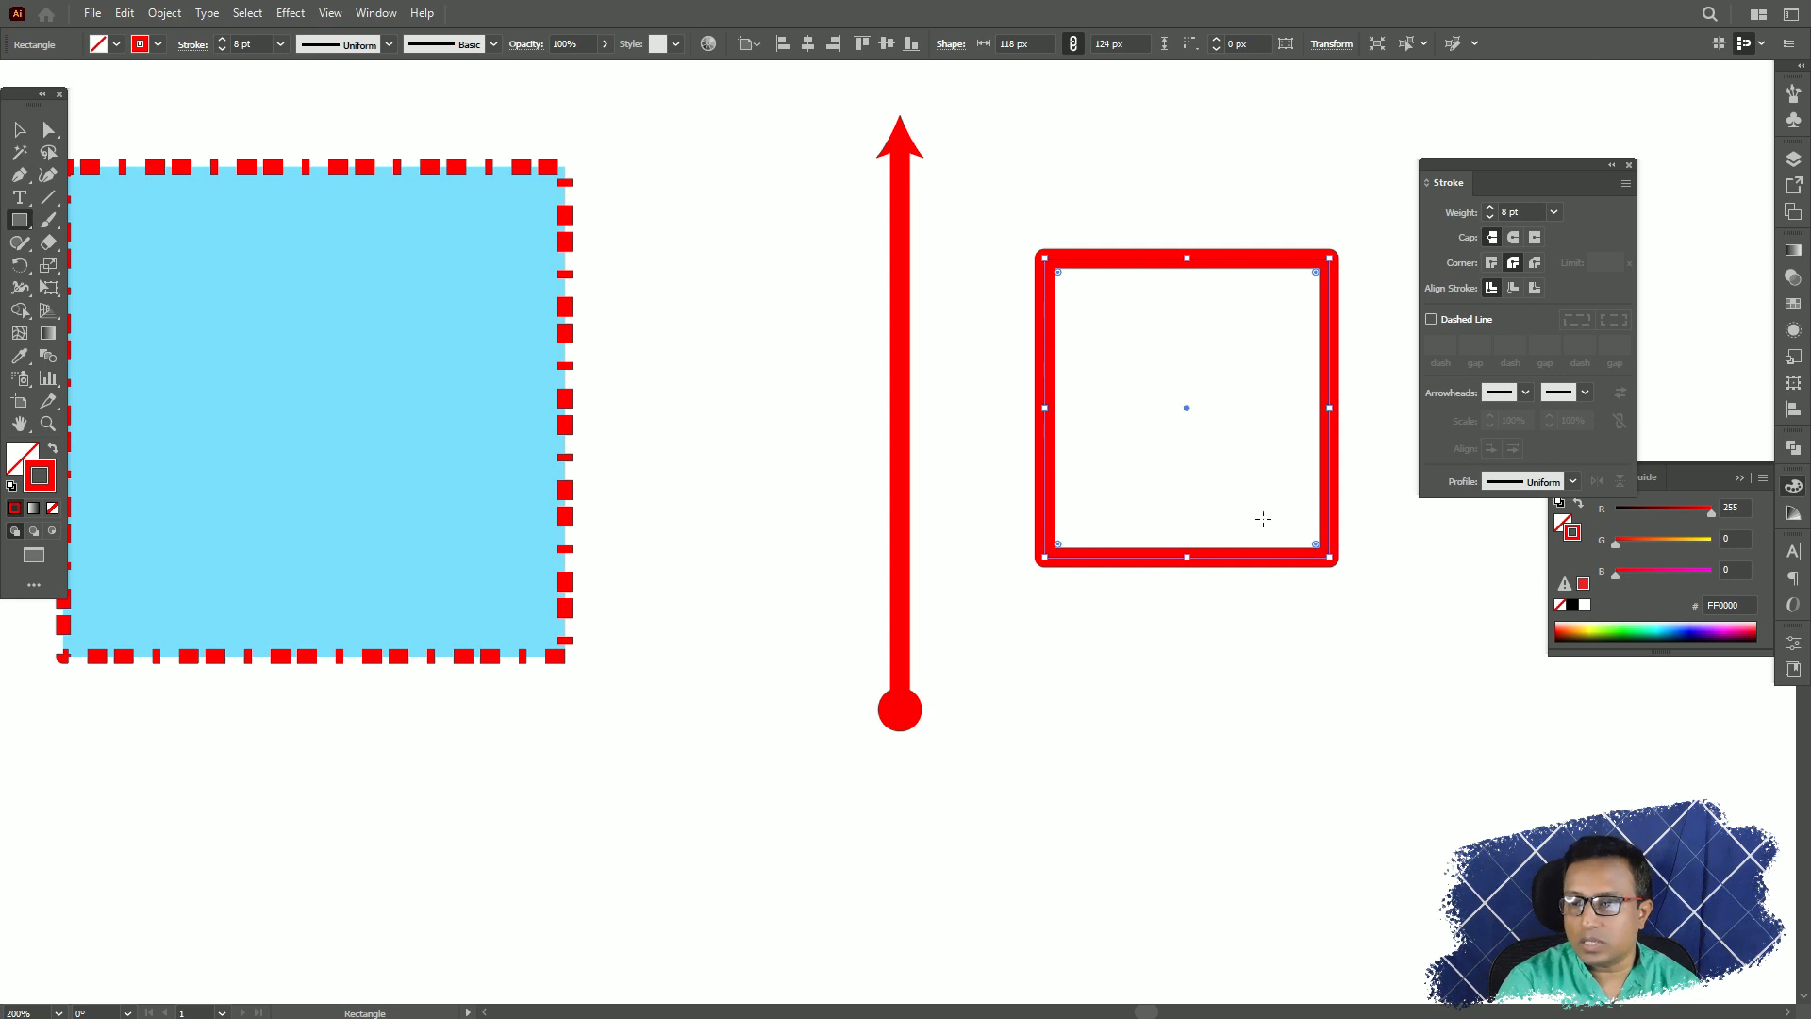
Try Width Profile 1 and Width Profile 3 on the rectangle's stroke and keep Width Profile 5.
{"action": "left_click", "coordinate": [1572, 483]}
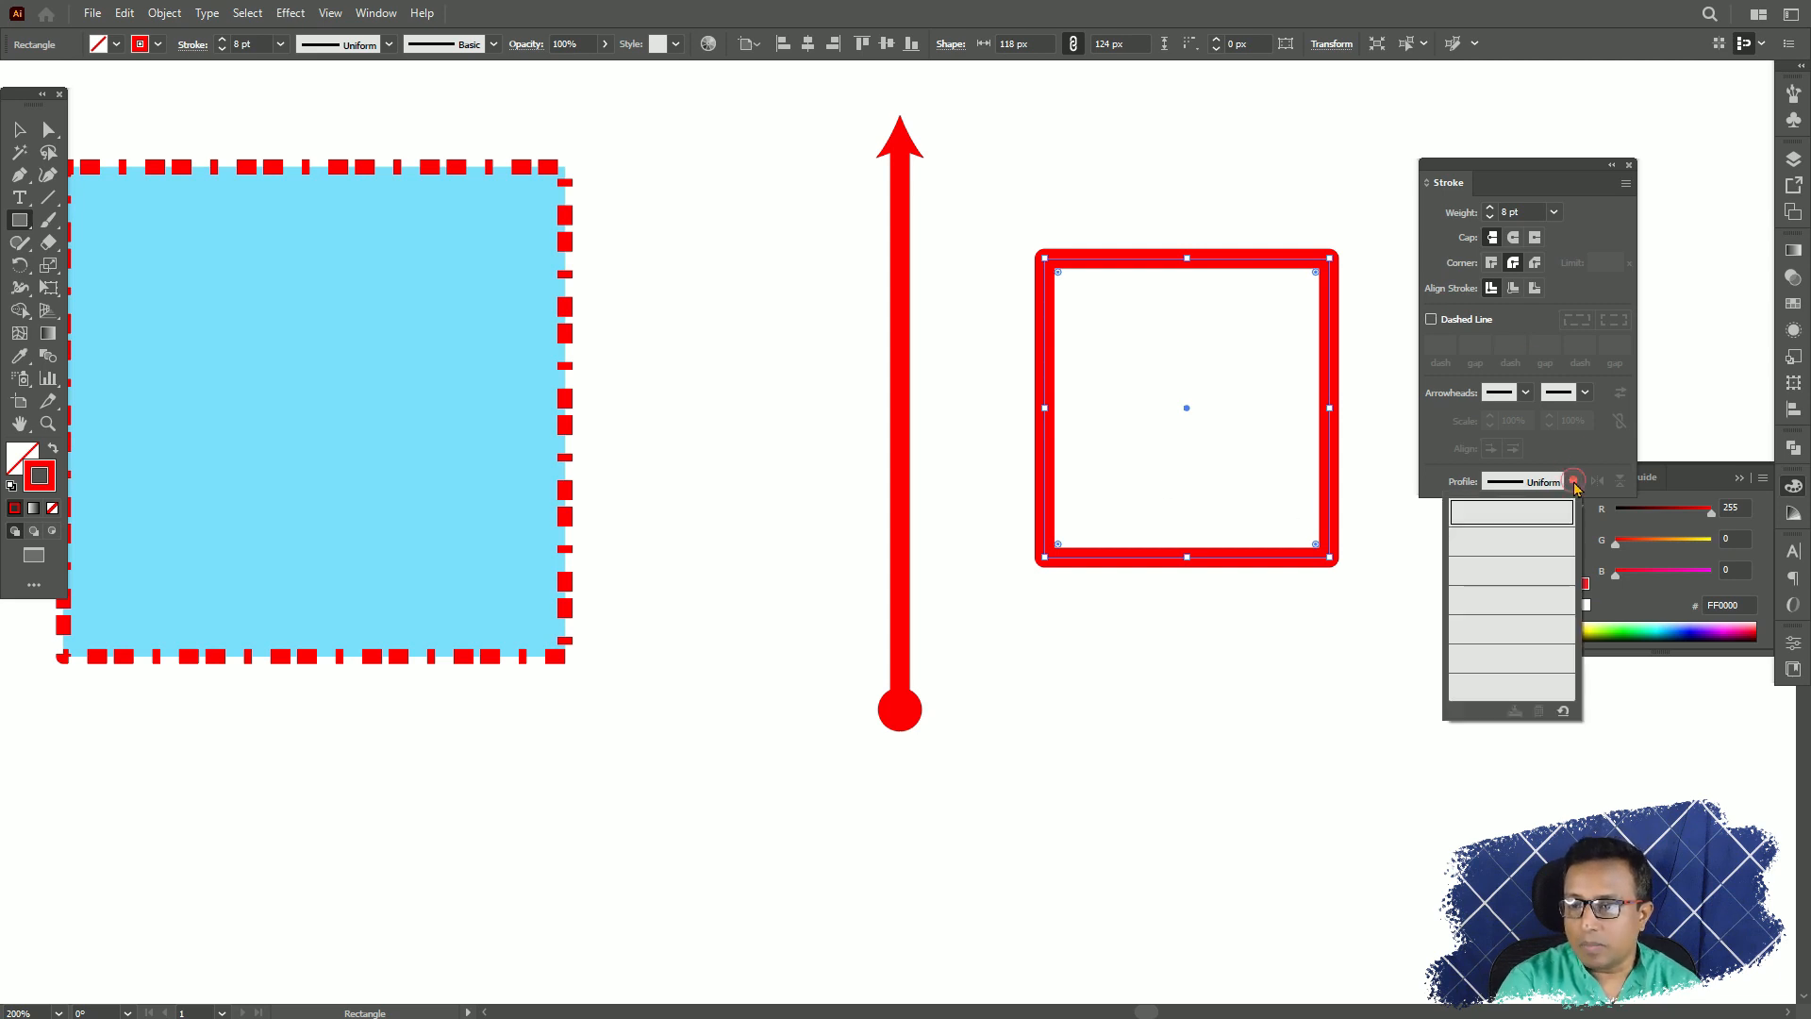
{"action": "left_click", "coordinate": [1510, 547]}
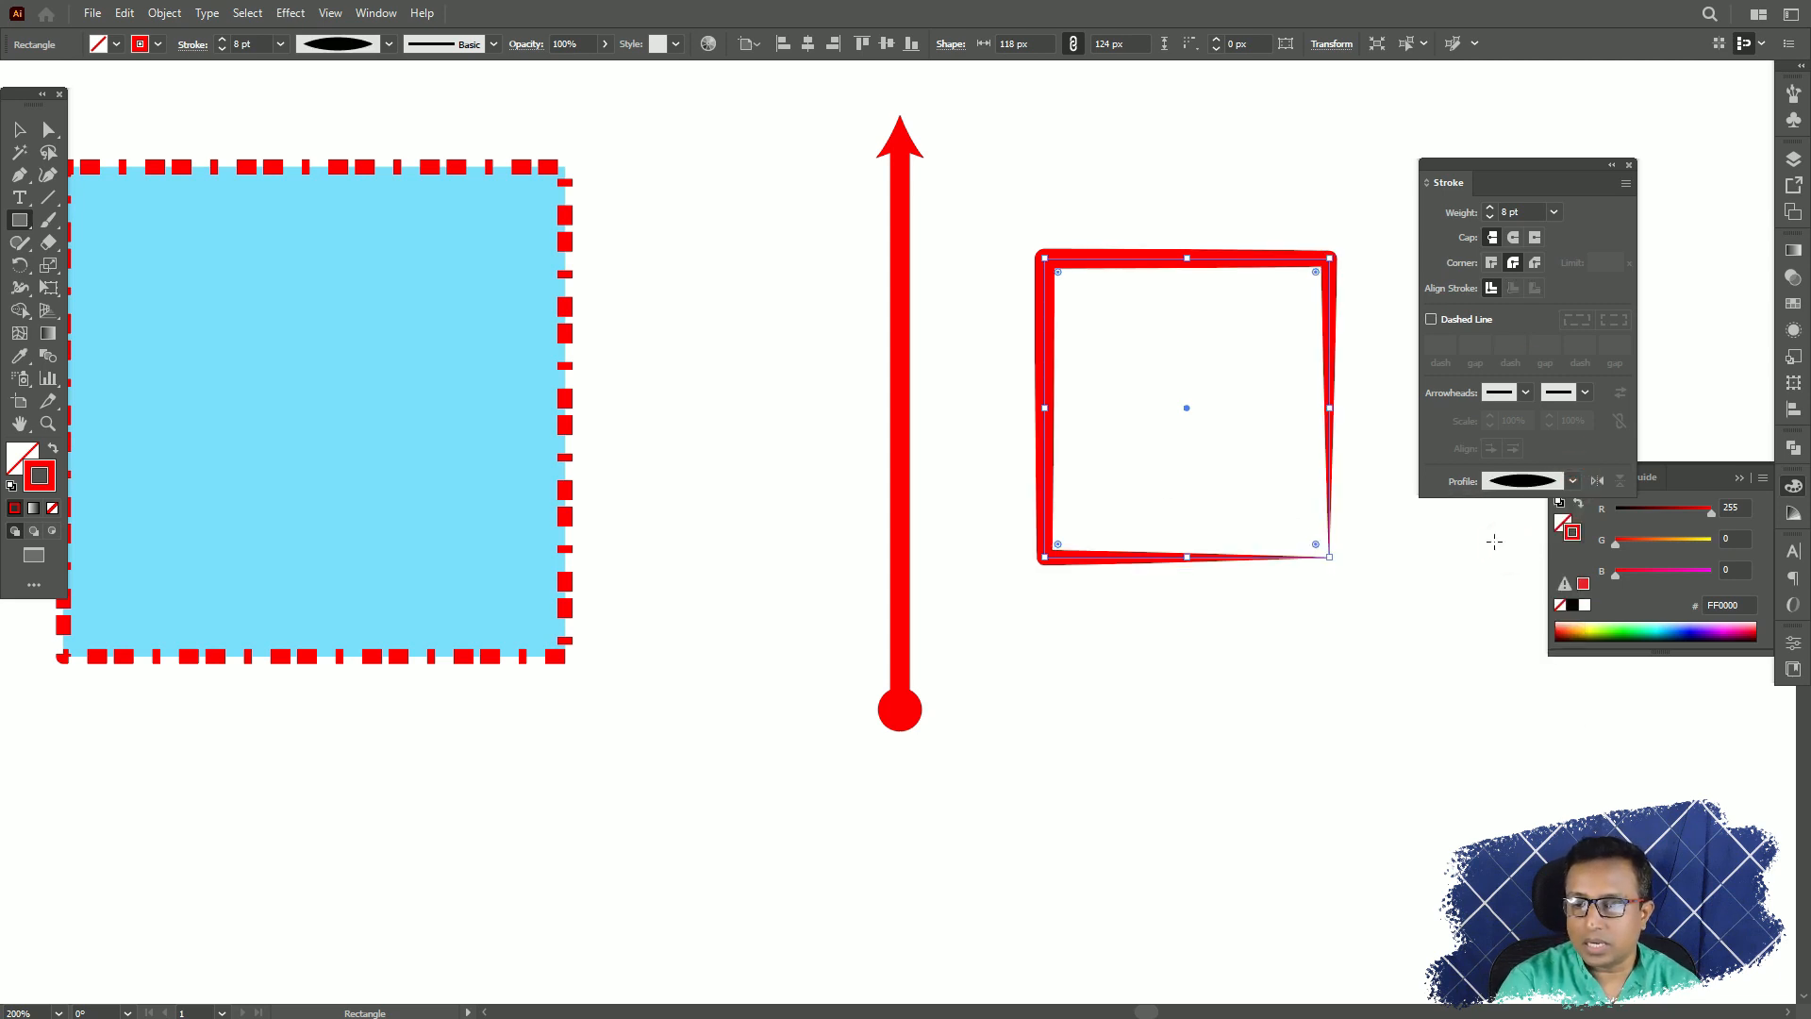
{"action": "left_click", "coordinate": [1571, 482]}
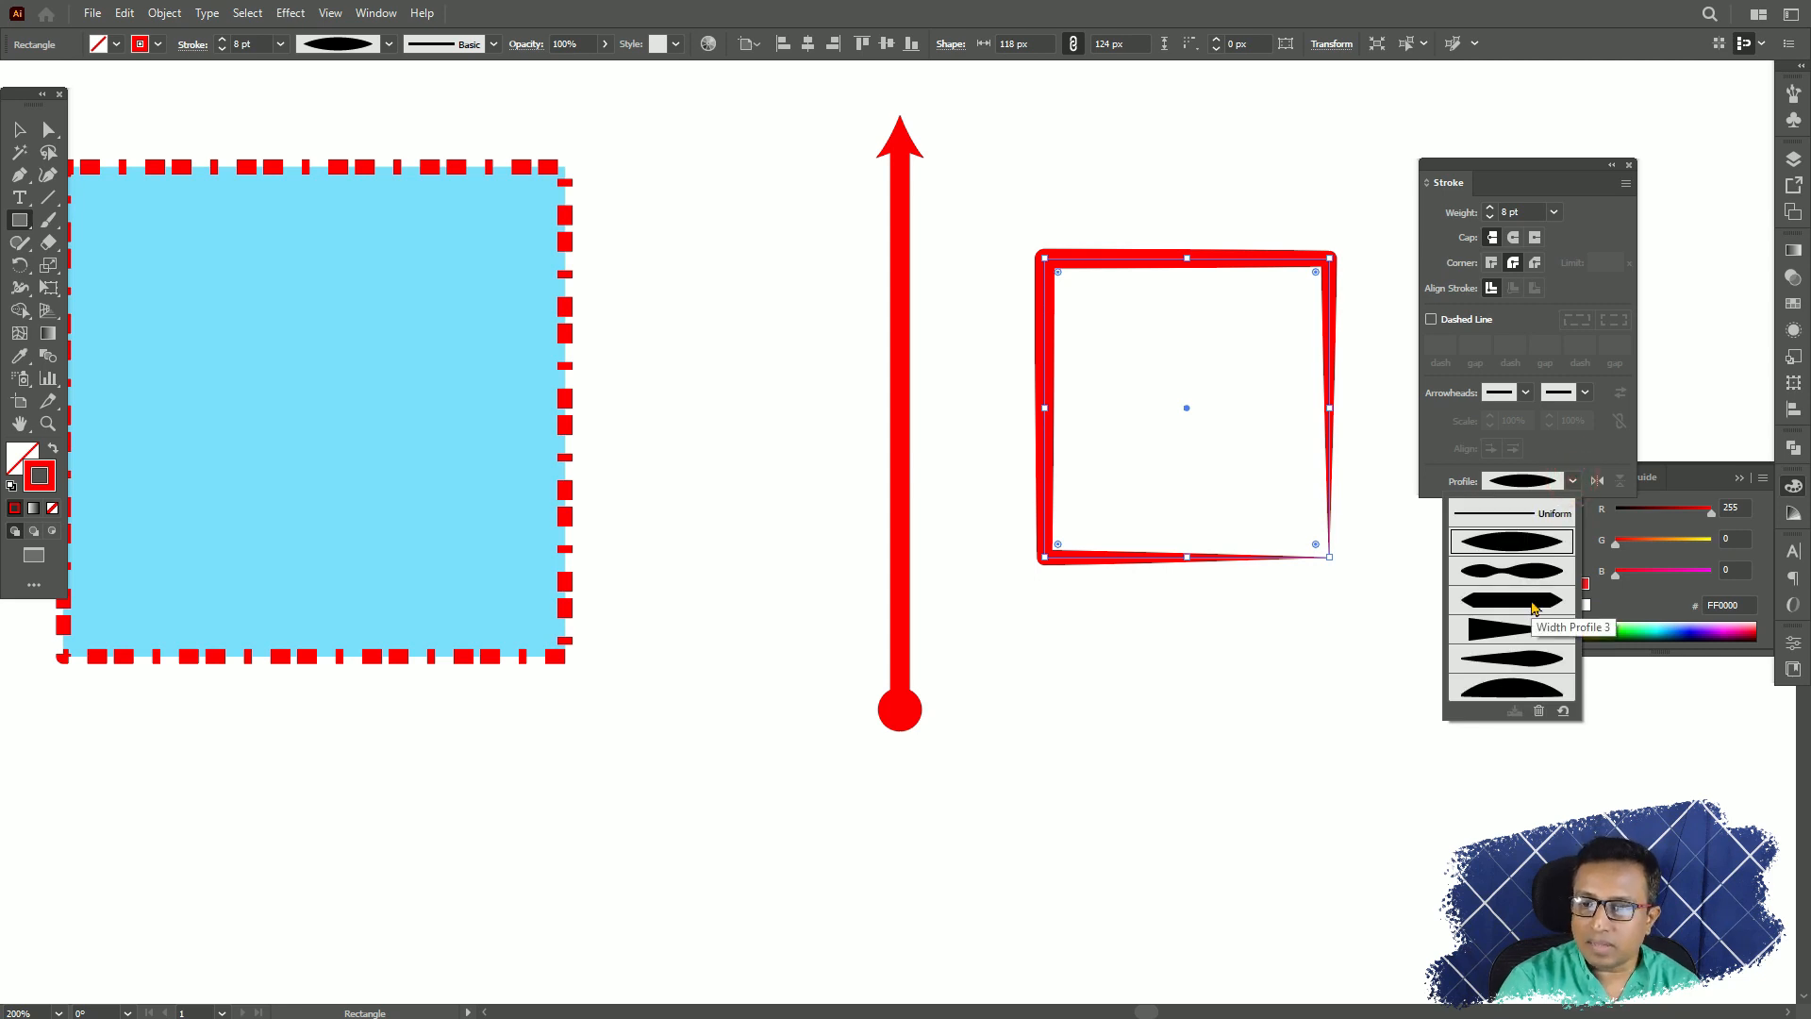
{"action": "left_click", "coordinate": [1533, 602]}
{"action": "left_click", "coordinate": [1572, 481]}
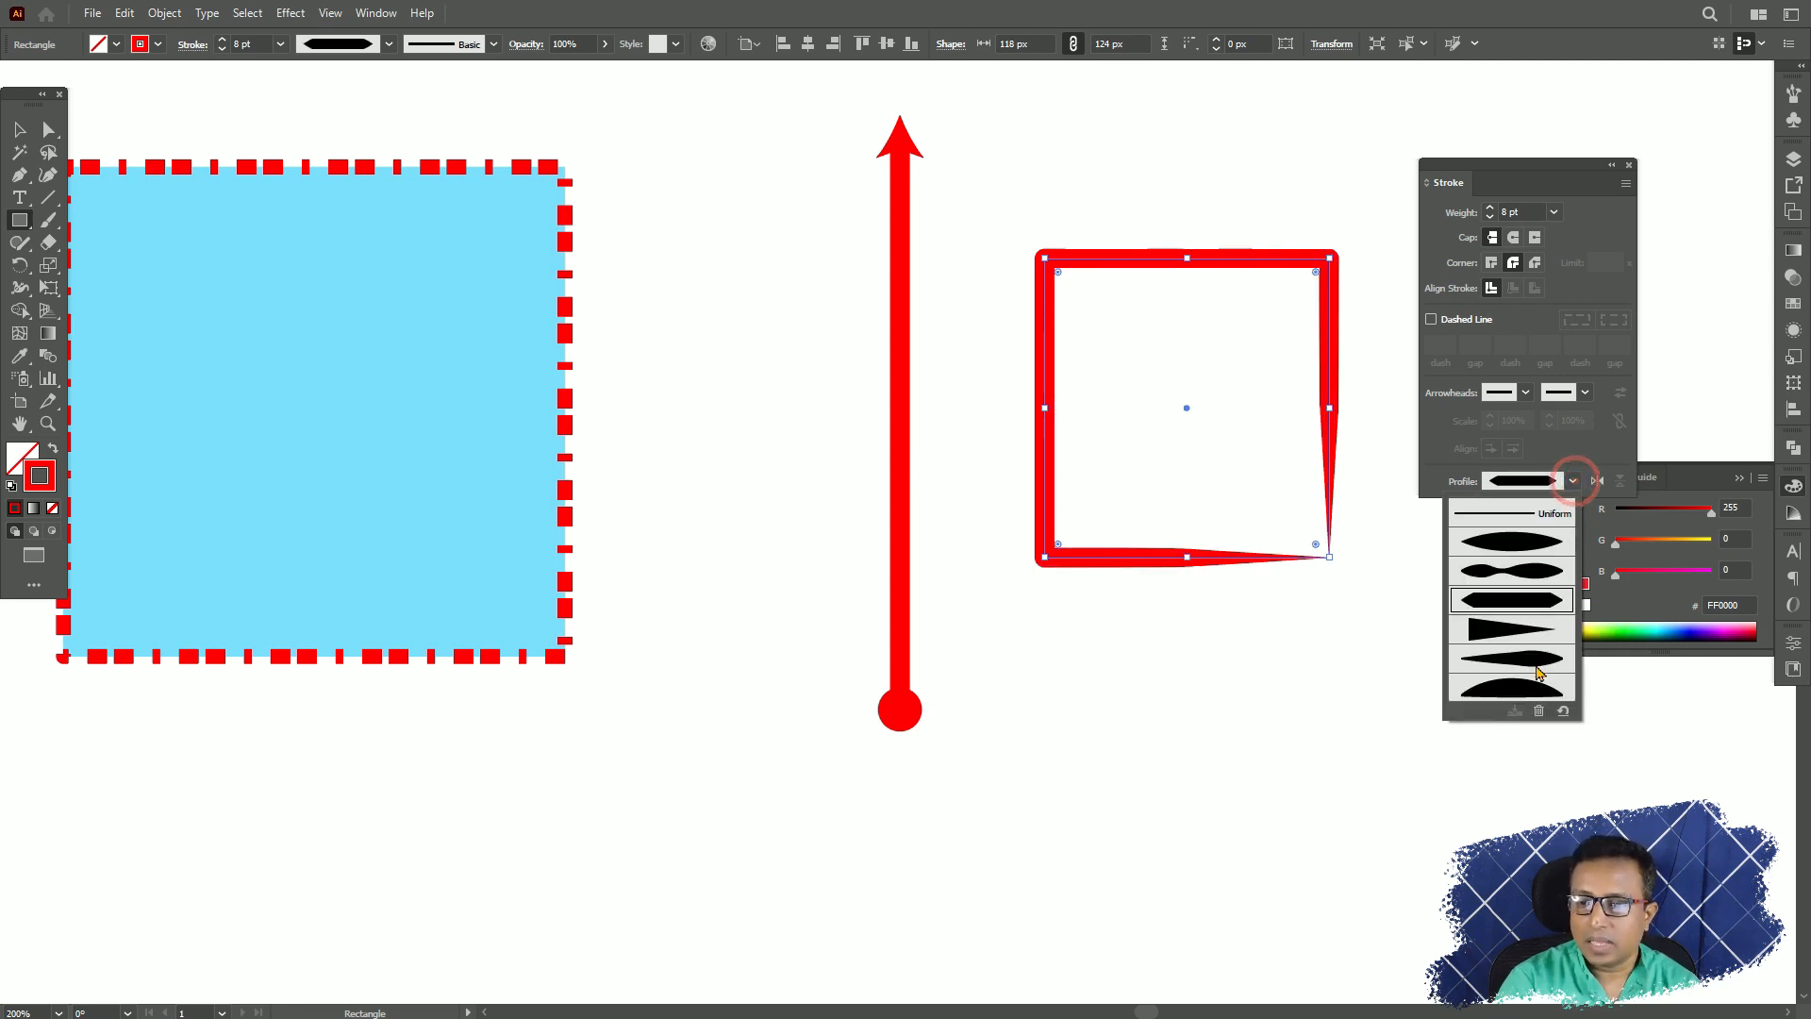
{"action": "left_click", "coordinate": [1537, 668]}
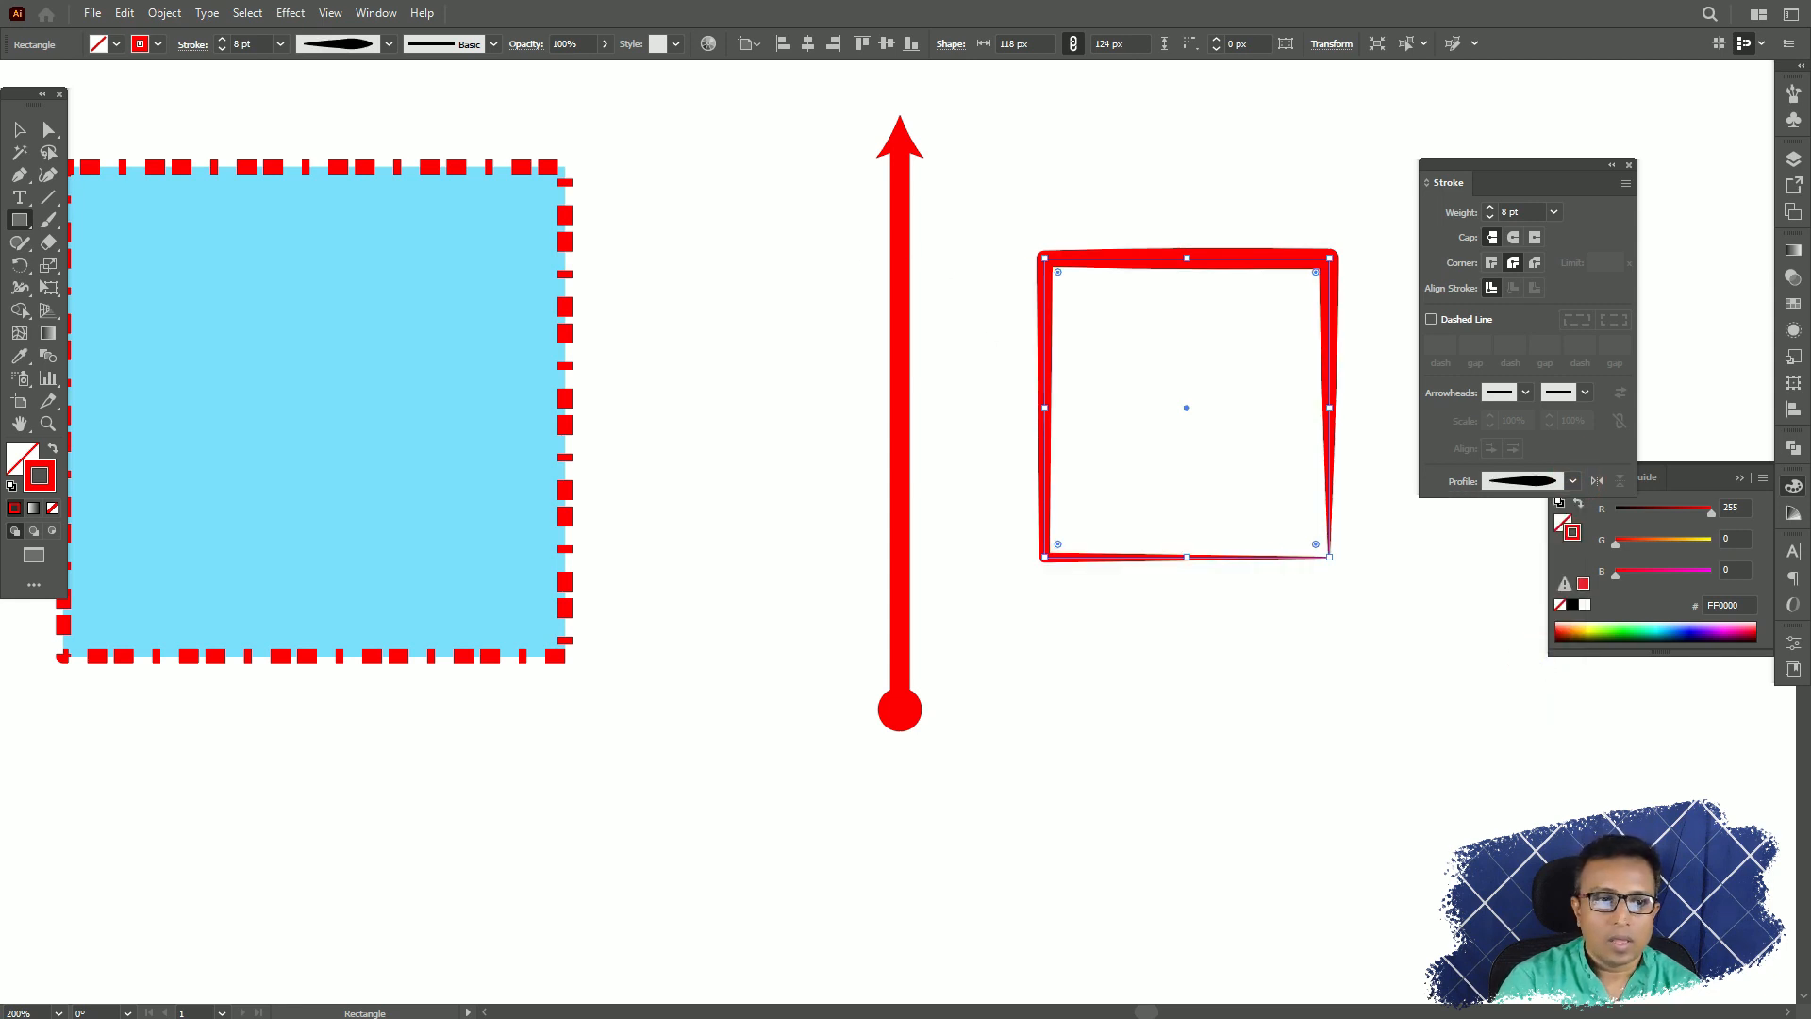
Remove both the start and end arrowheads from the vertical line.
{"action": "key", "text": "v"}
{"action": "left_click", "coordinate": [900, 287]}
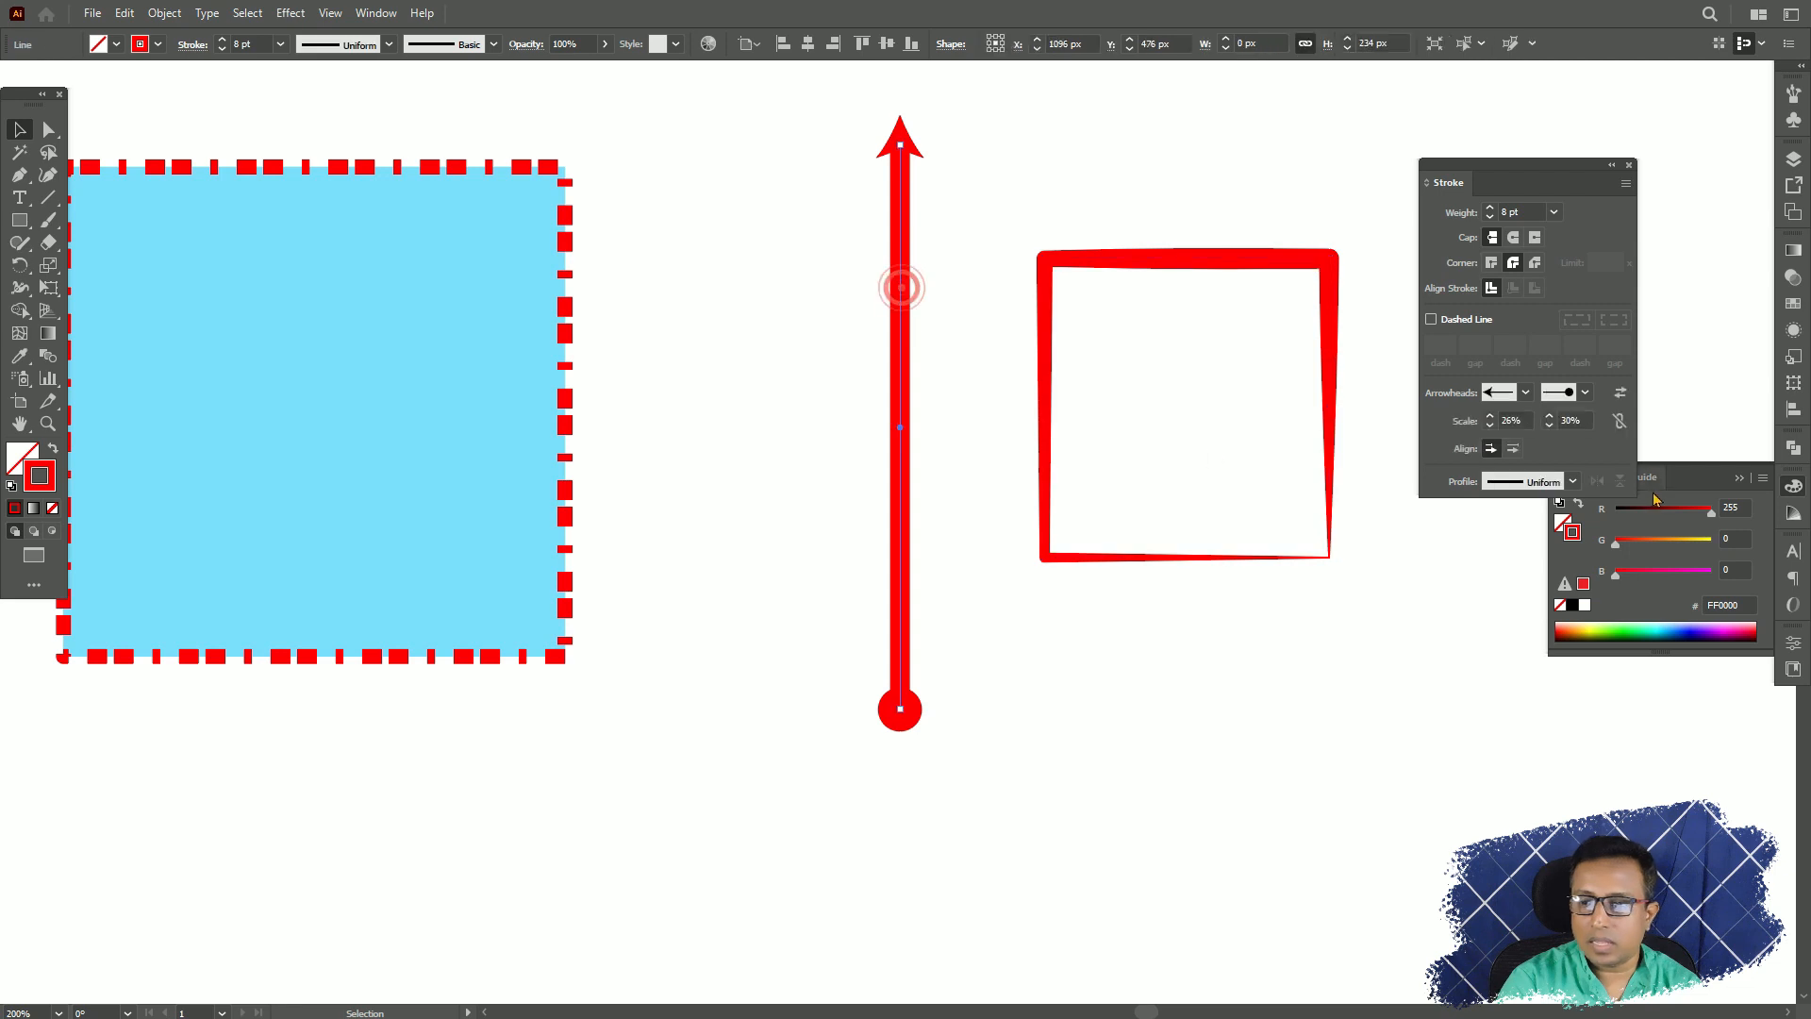
{"action": "left_click", "coordinate": [1525, 393]}
{"action": "scroll", "coordinate": [1519, 434], "scroll_direction": "up", "scroll_amount": 1}
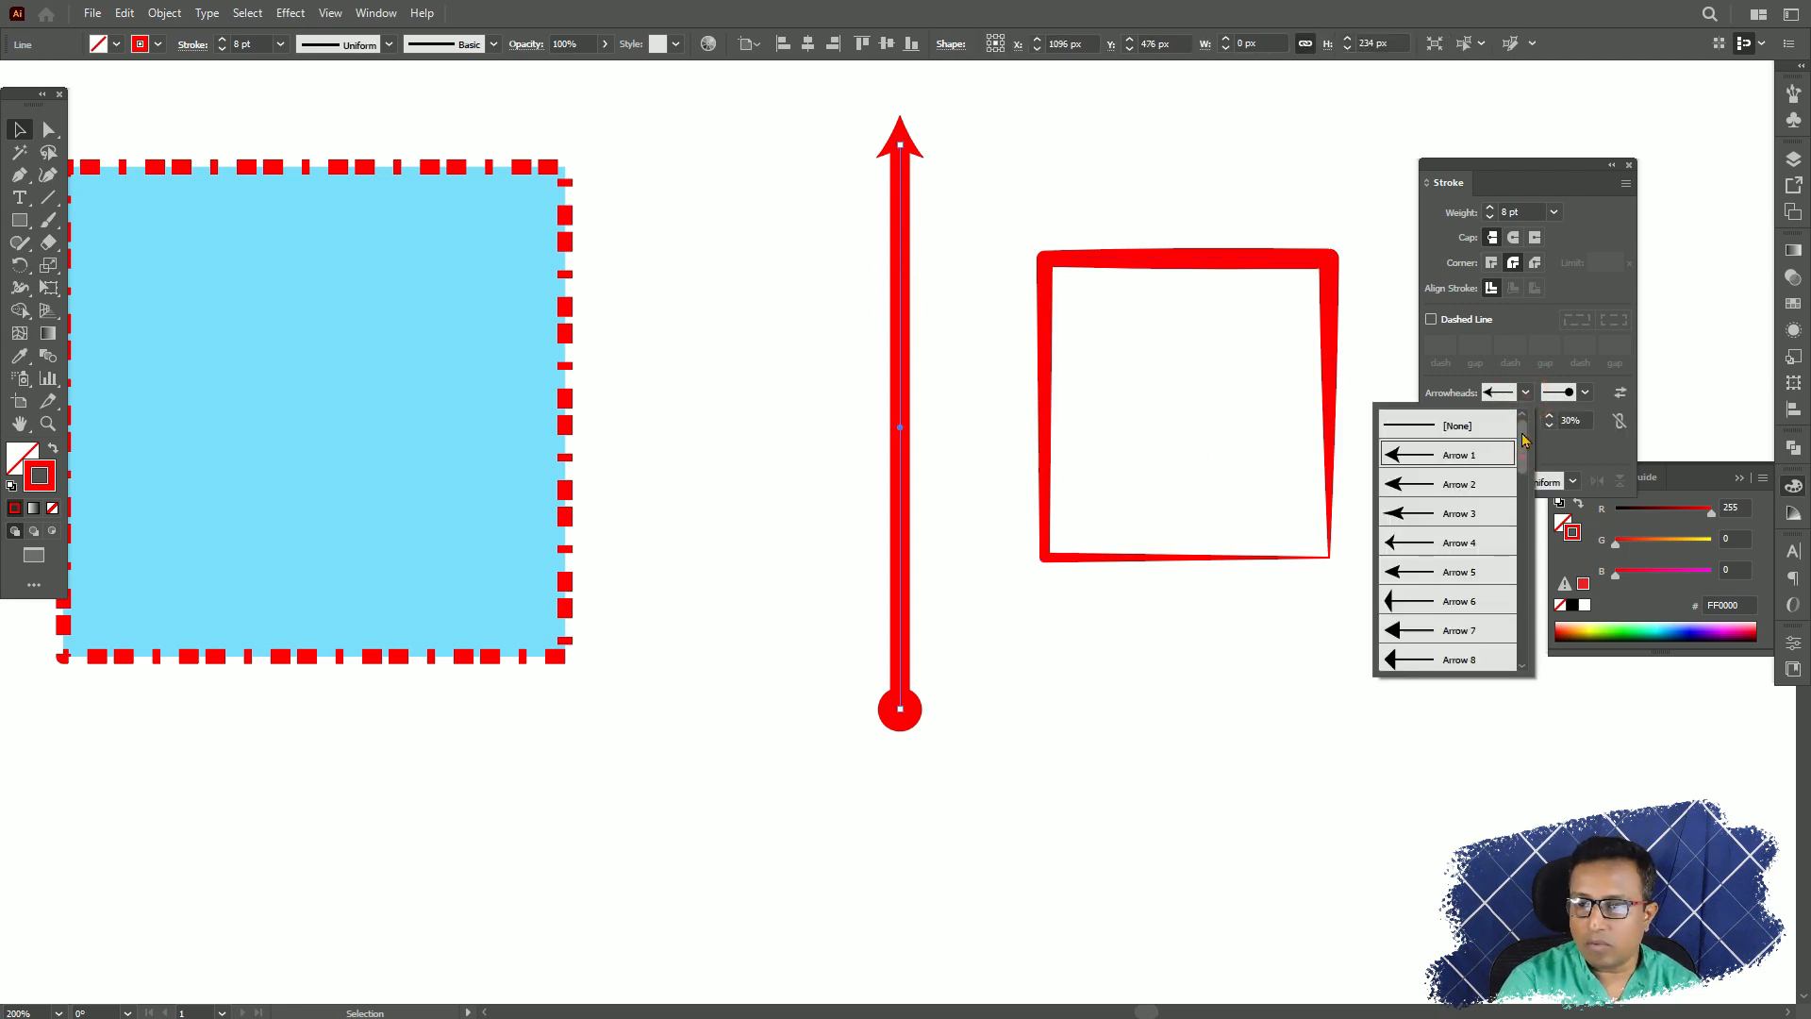
{"action": "left_click", "coordinate": [1468, 423]}
{"action": "left_click", "coordinate": [1572, 394]}
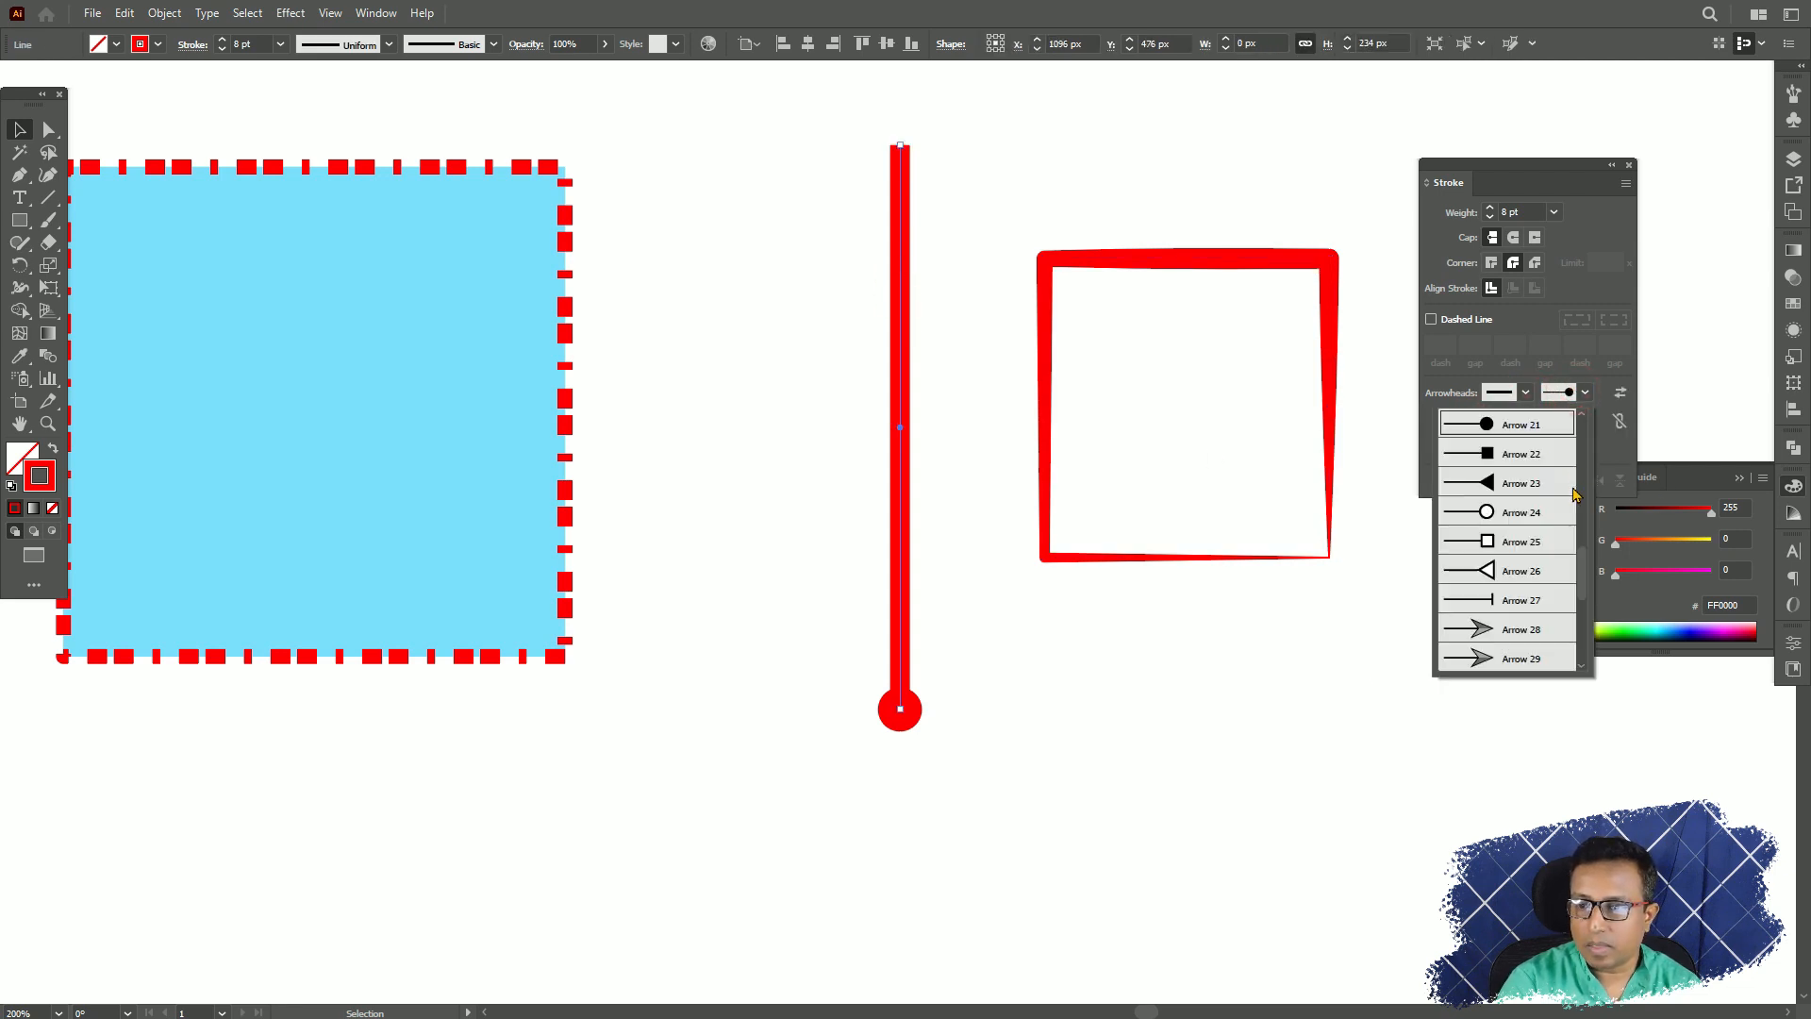
{"action": "left_click_drag", "start_coordinate": [1580, 560], "coordinate": [1580, 422]}
{"action": "left_click", "coordinate": [1516, 425]}
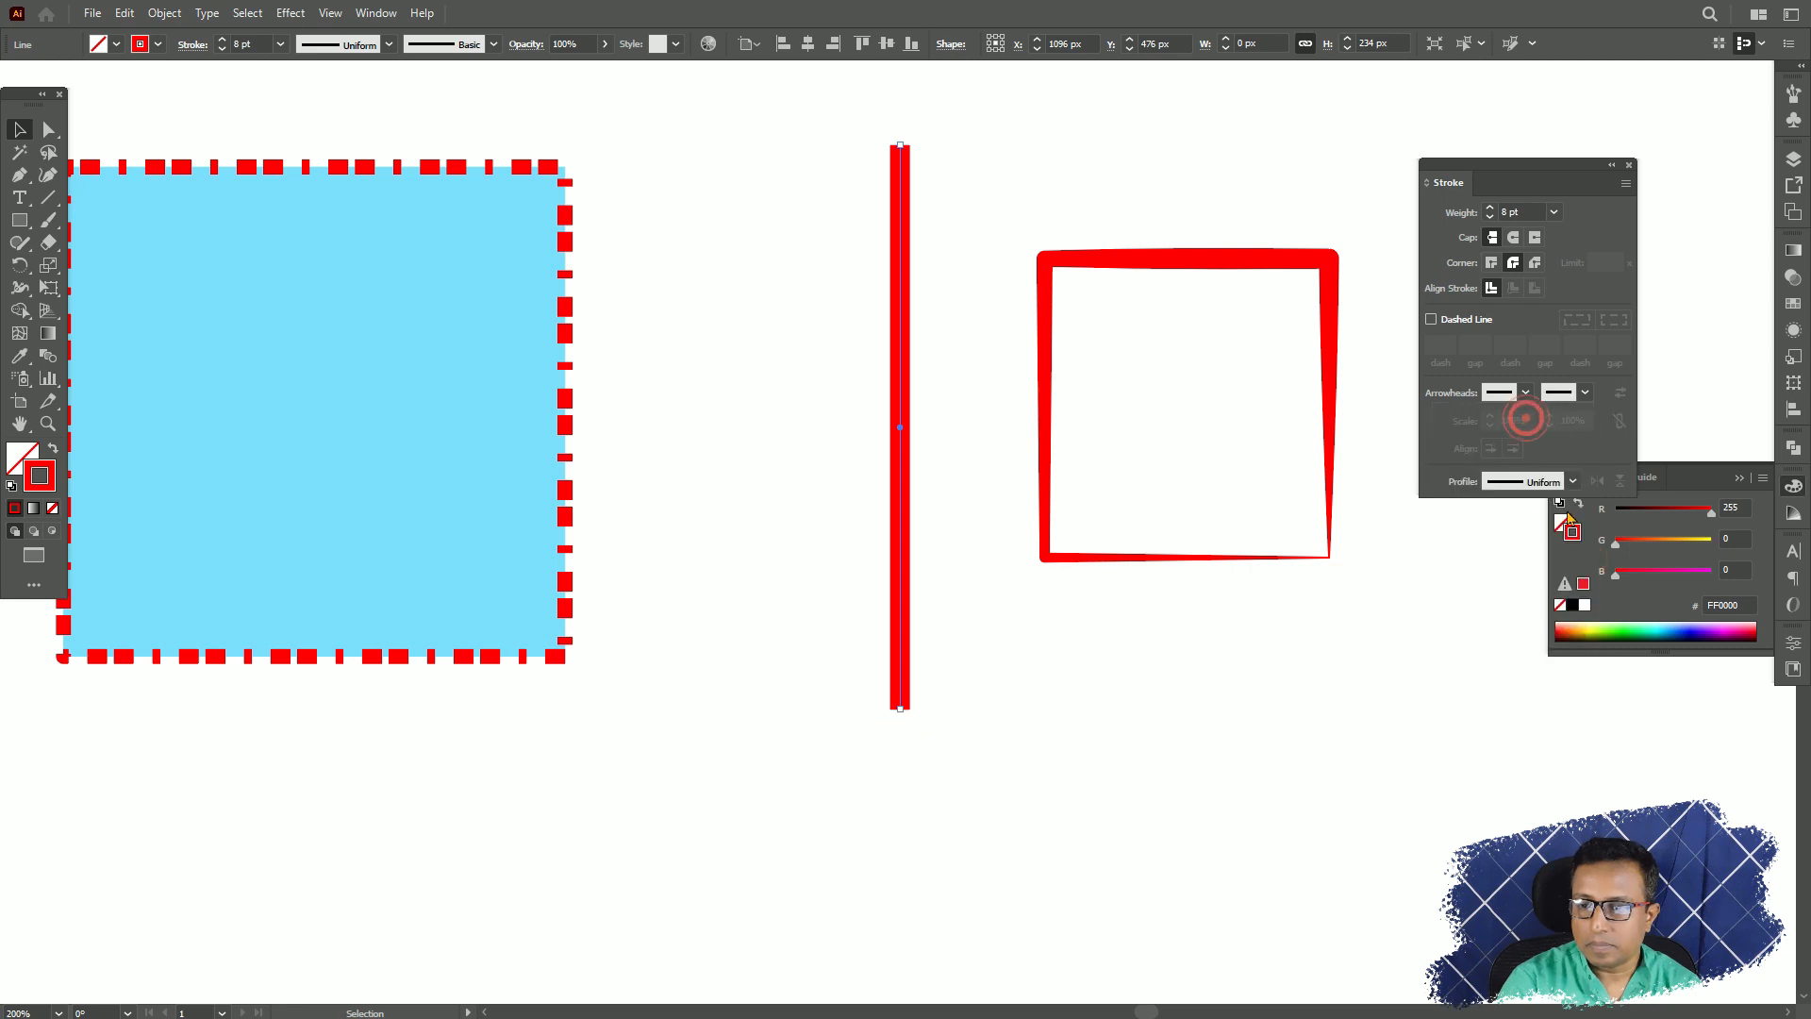
Try Width Profile 1 on the vertical line's stroke and switch it to Width Profile 2.
{"action": "left_click", "coordinate": [1574, 480]}
{"action": "left_click", "coordinate": [1512, 539]}
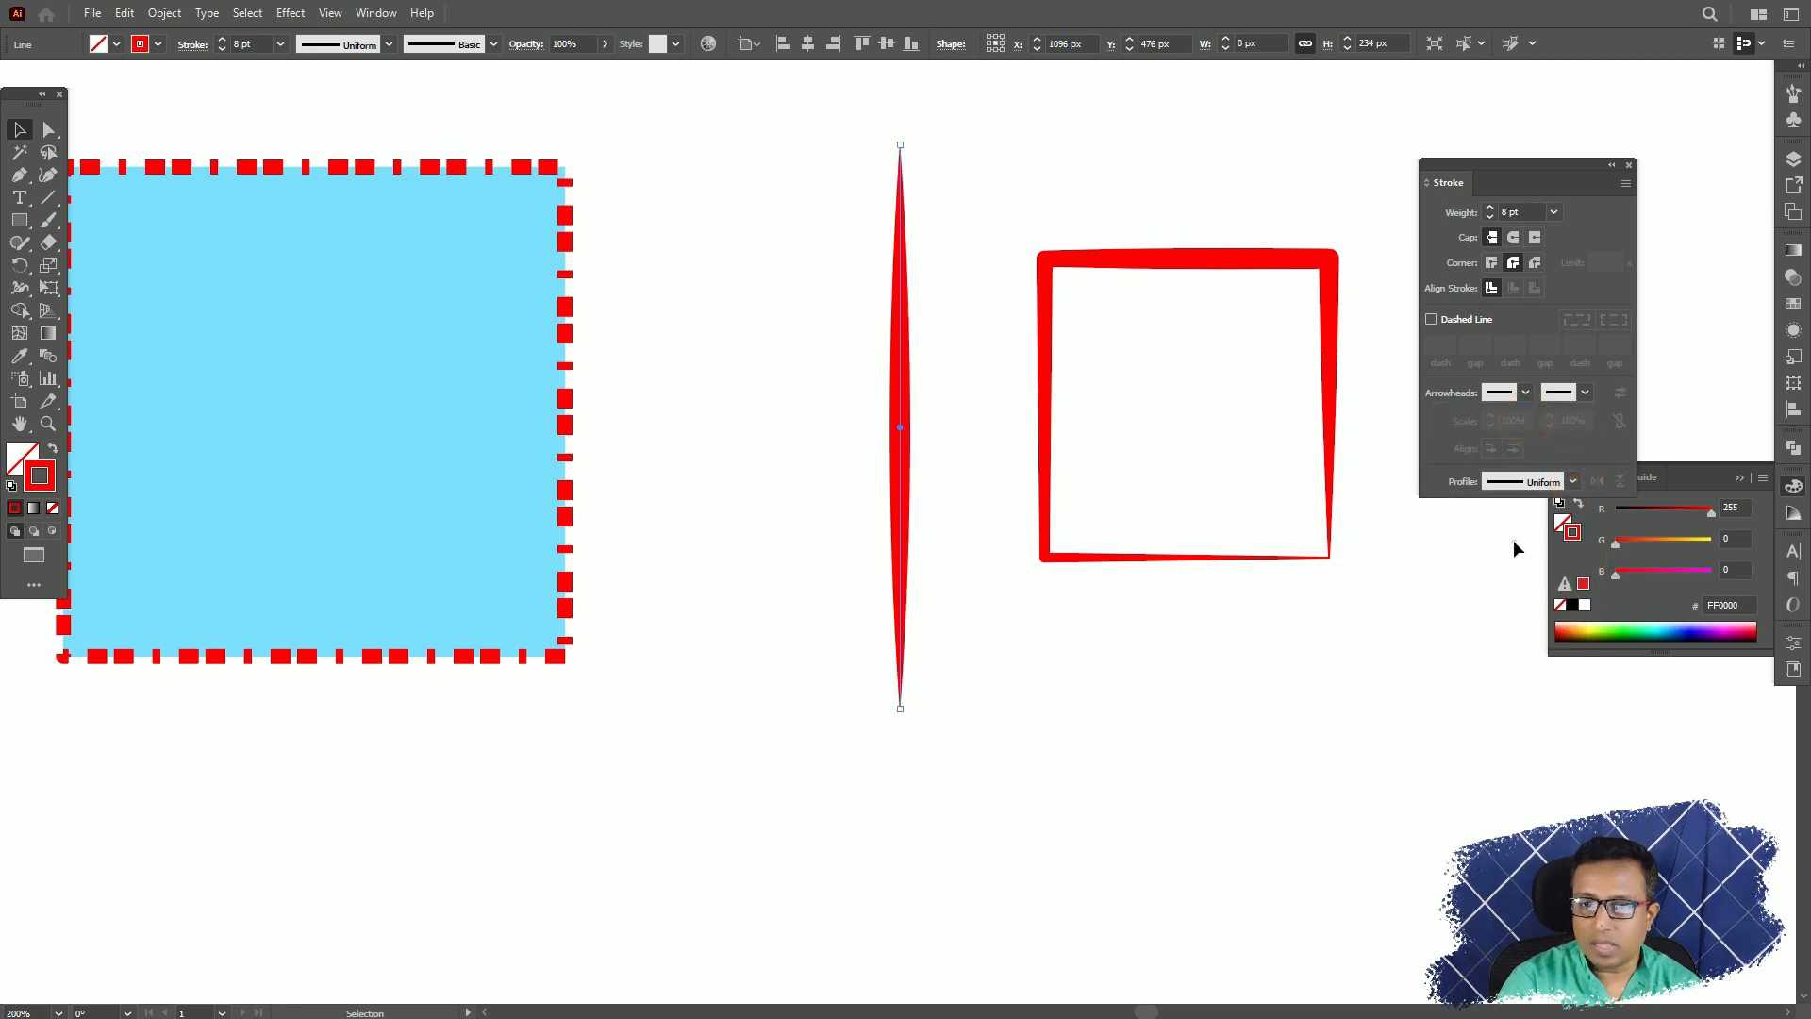
{"action": "left_click", "coordinate": [981, 441]}
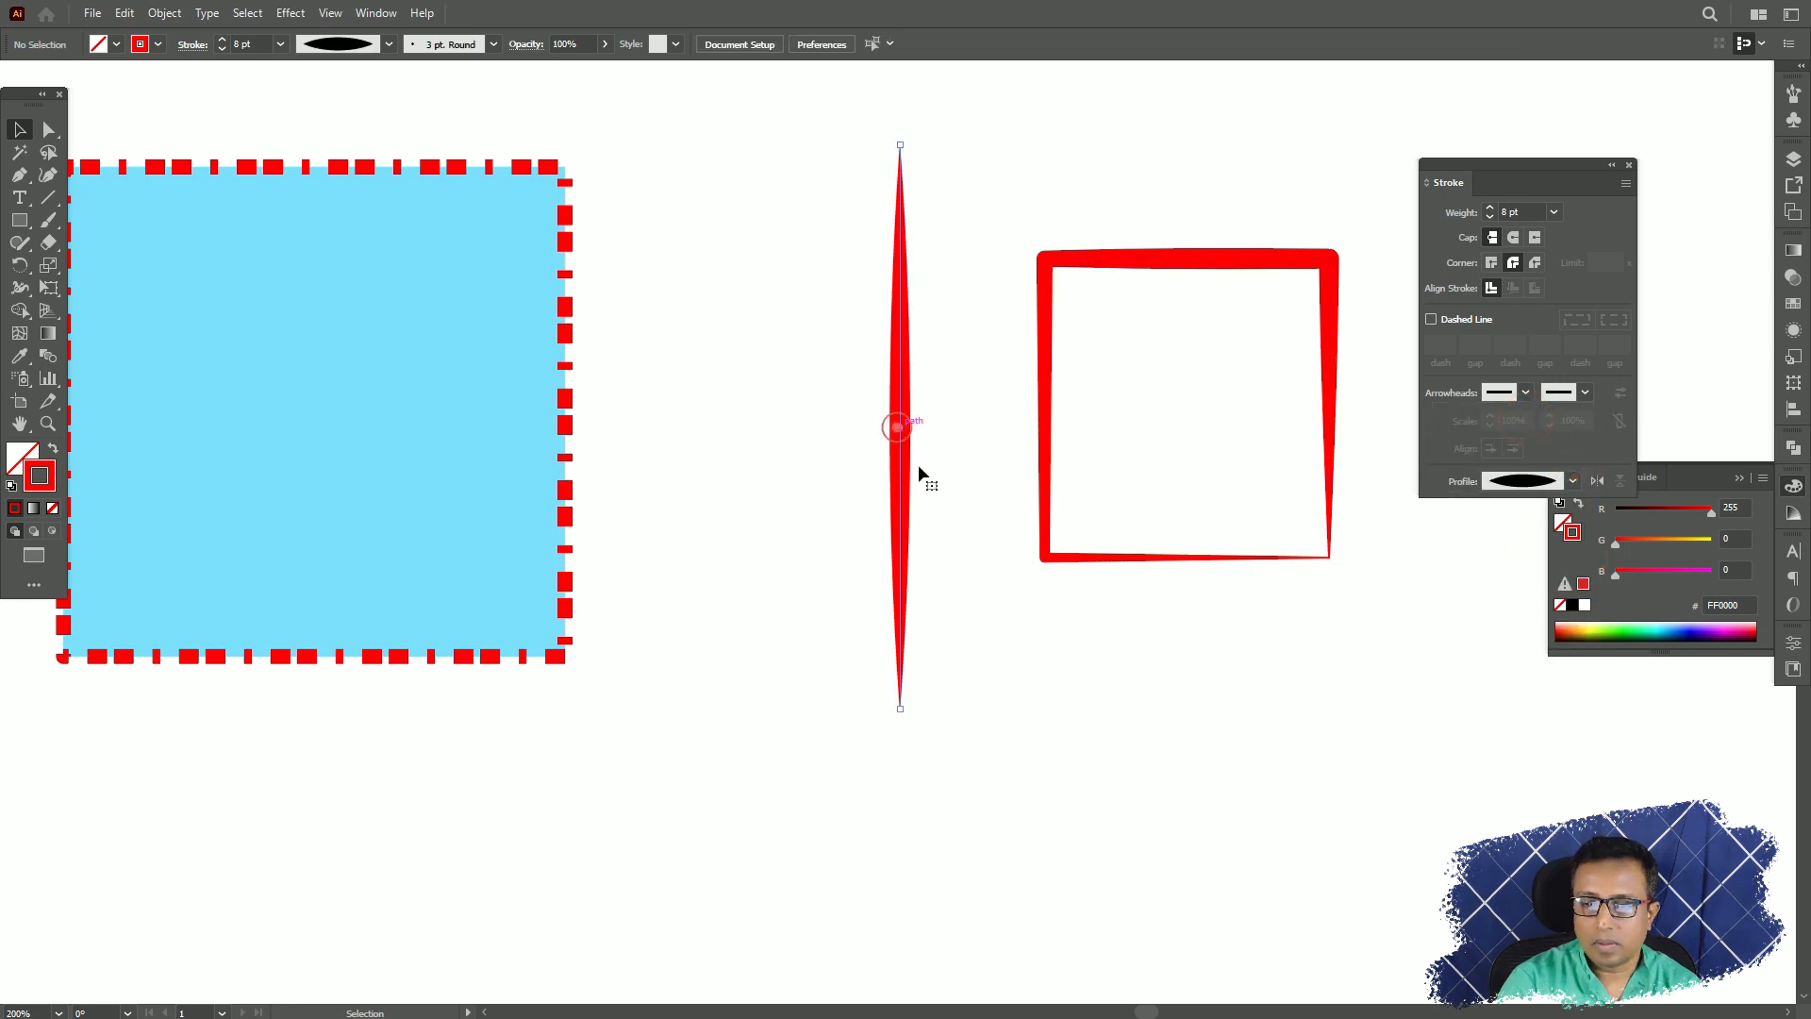
{"action": "left_click", "coordinate": [901, 430]}
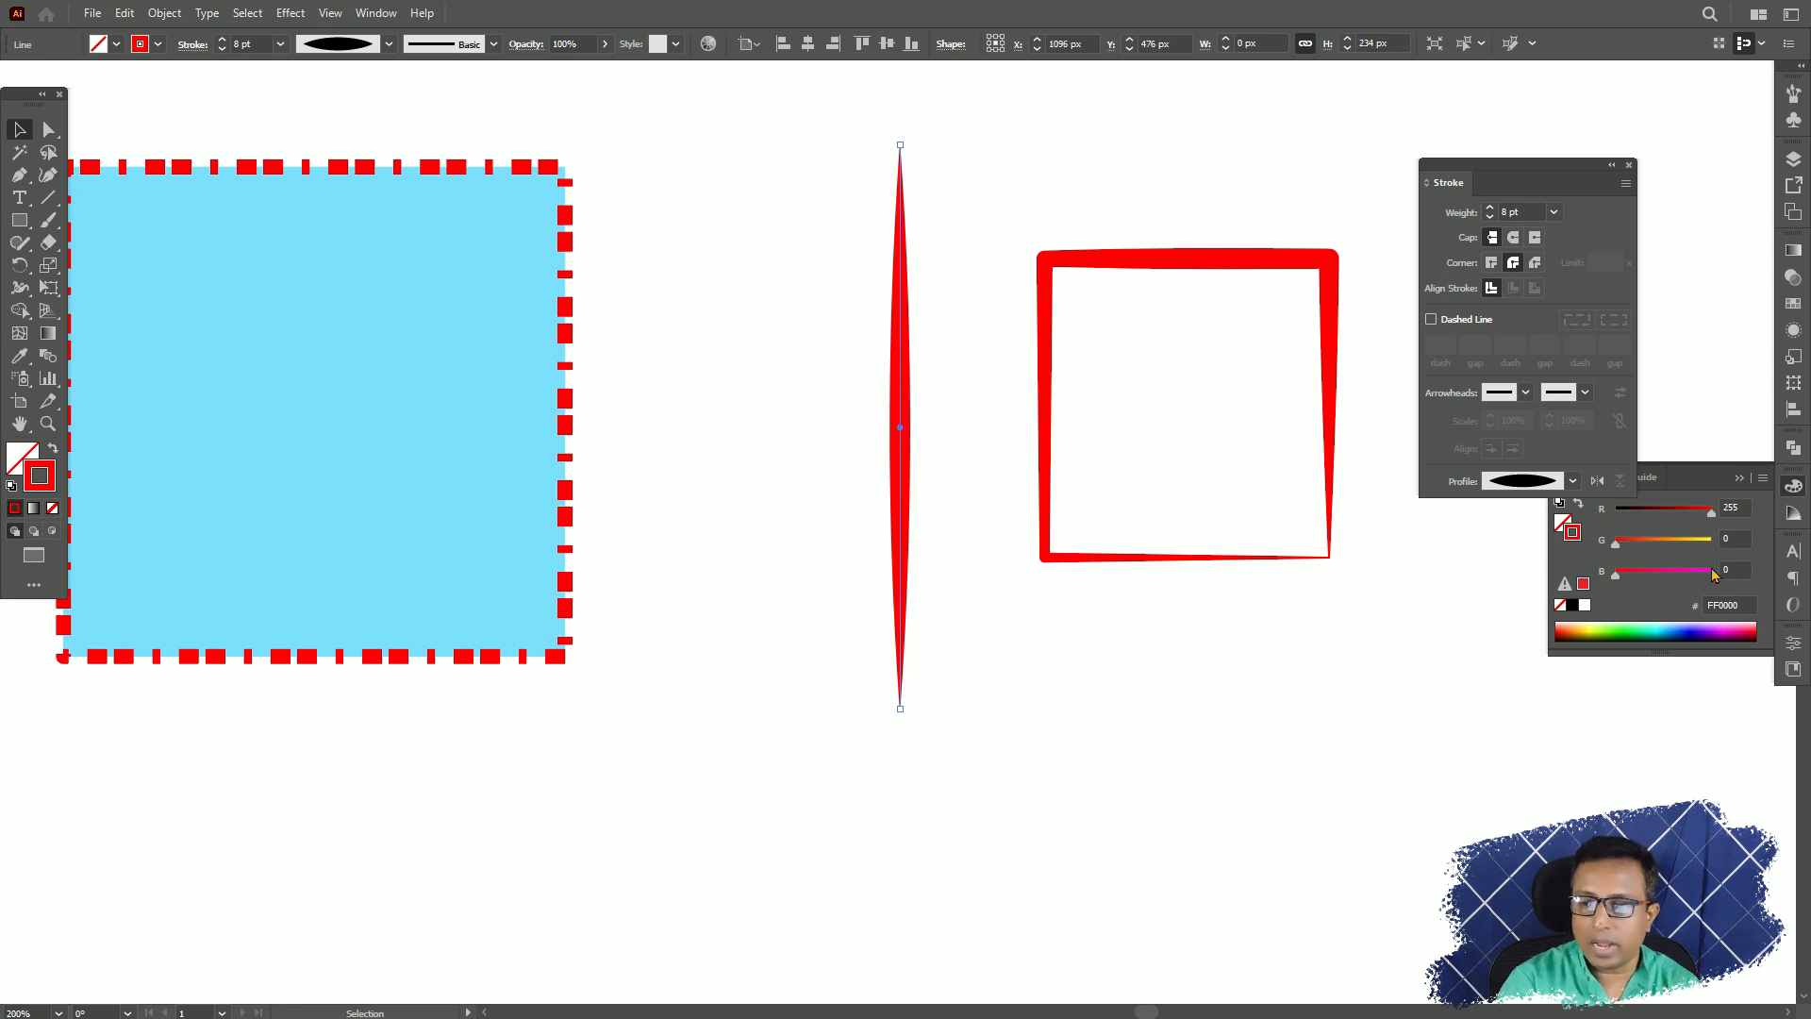
{"action": "left_click", "coordinate": [1572, 481]}
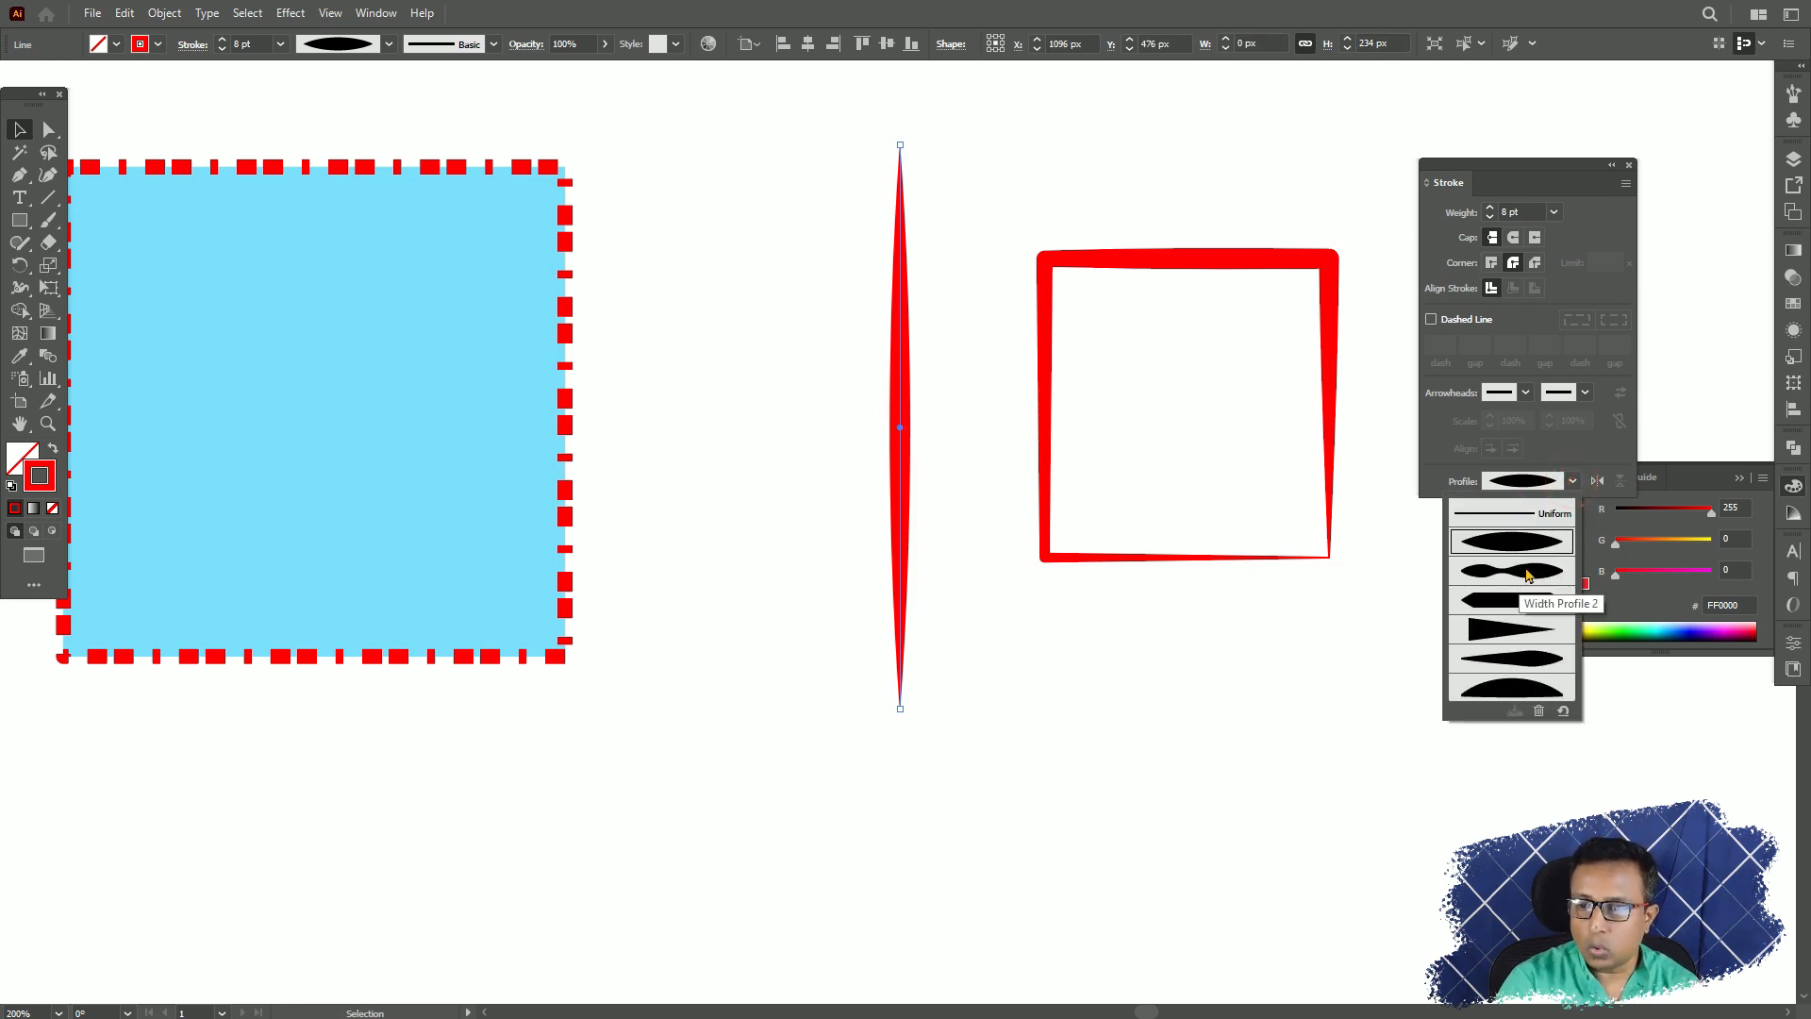
{"action": "left_click", "coordinate": [1528, 571]}
{"action": "left_click", "coordinate": [996, 595]}
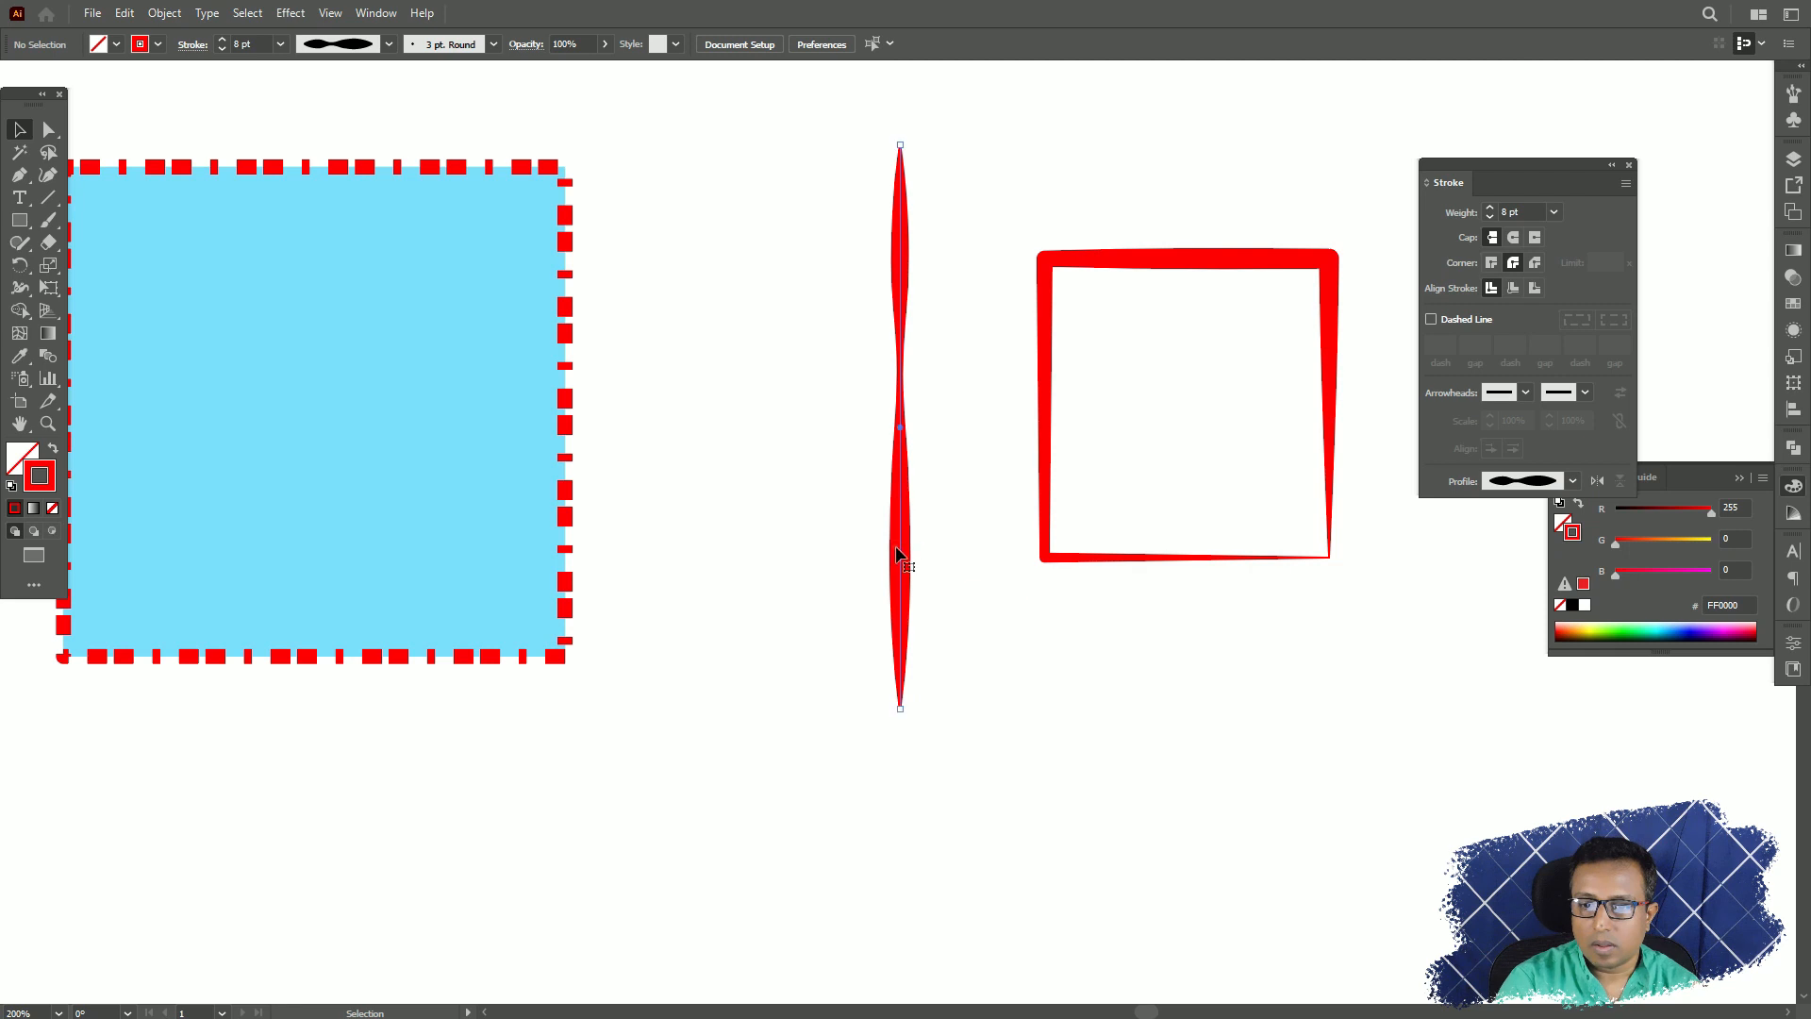
Set the vertical line's stroke weight to 18 pt and change its width profile to Width Profile 5.
{"action": "left_click", "coordinate": [896, 554]}
{"action": "left_click", "coordinate": [1554, 212]}
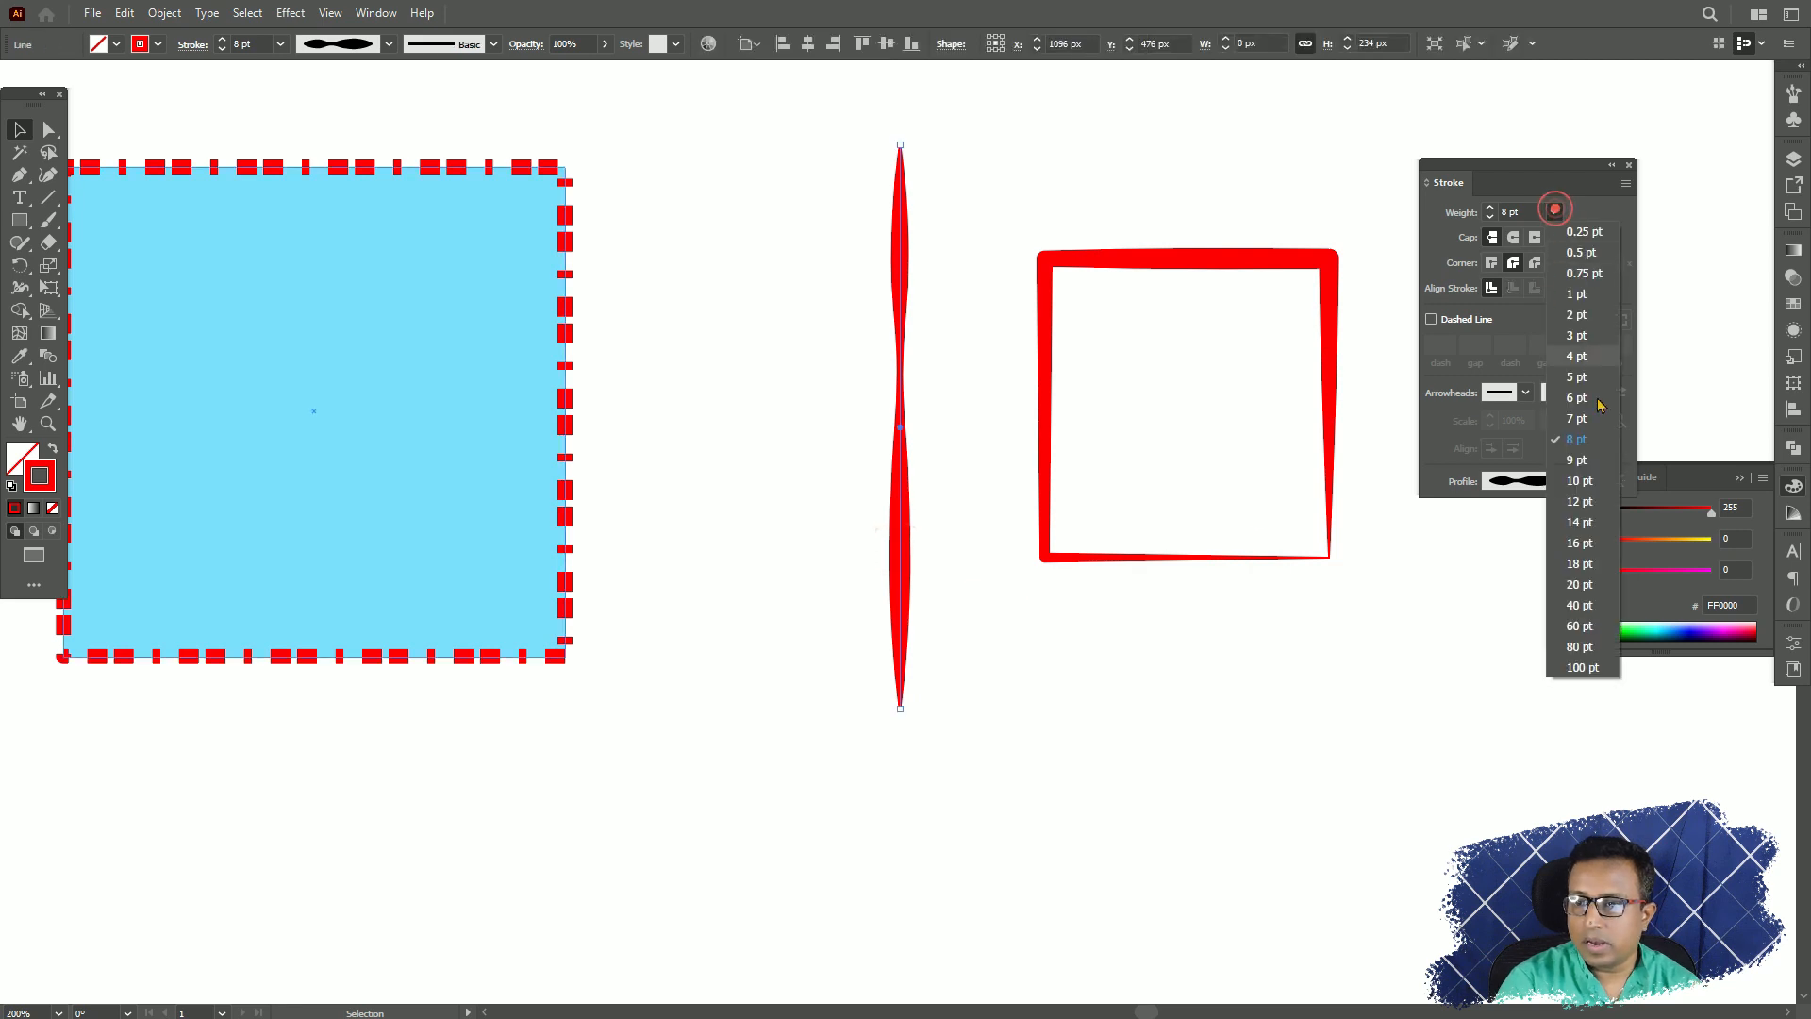
{"action": "left_click", "coordinate": [1592, 561]}
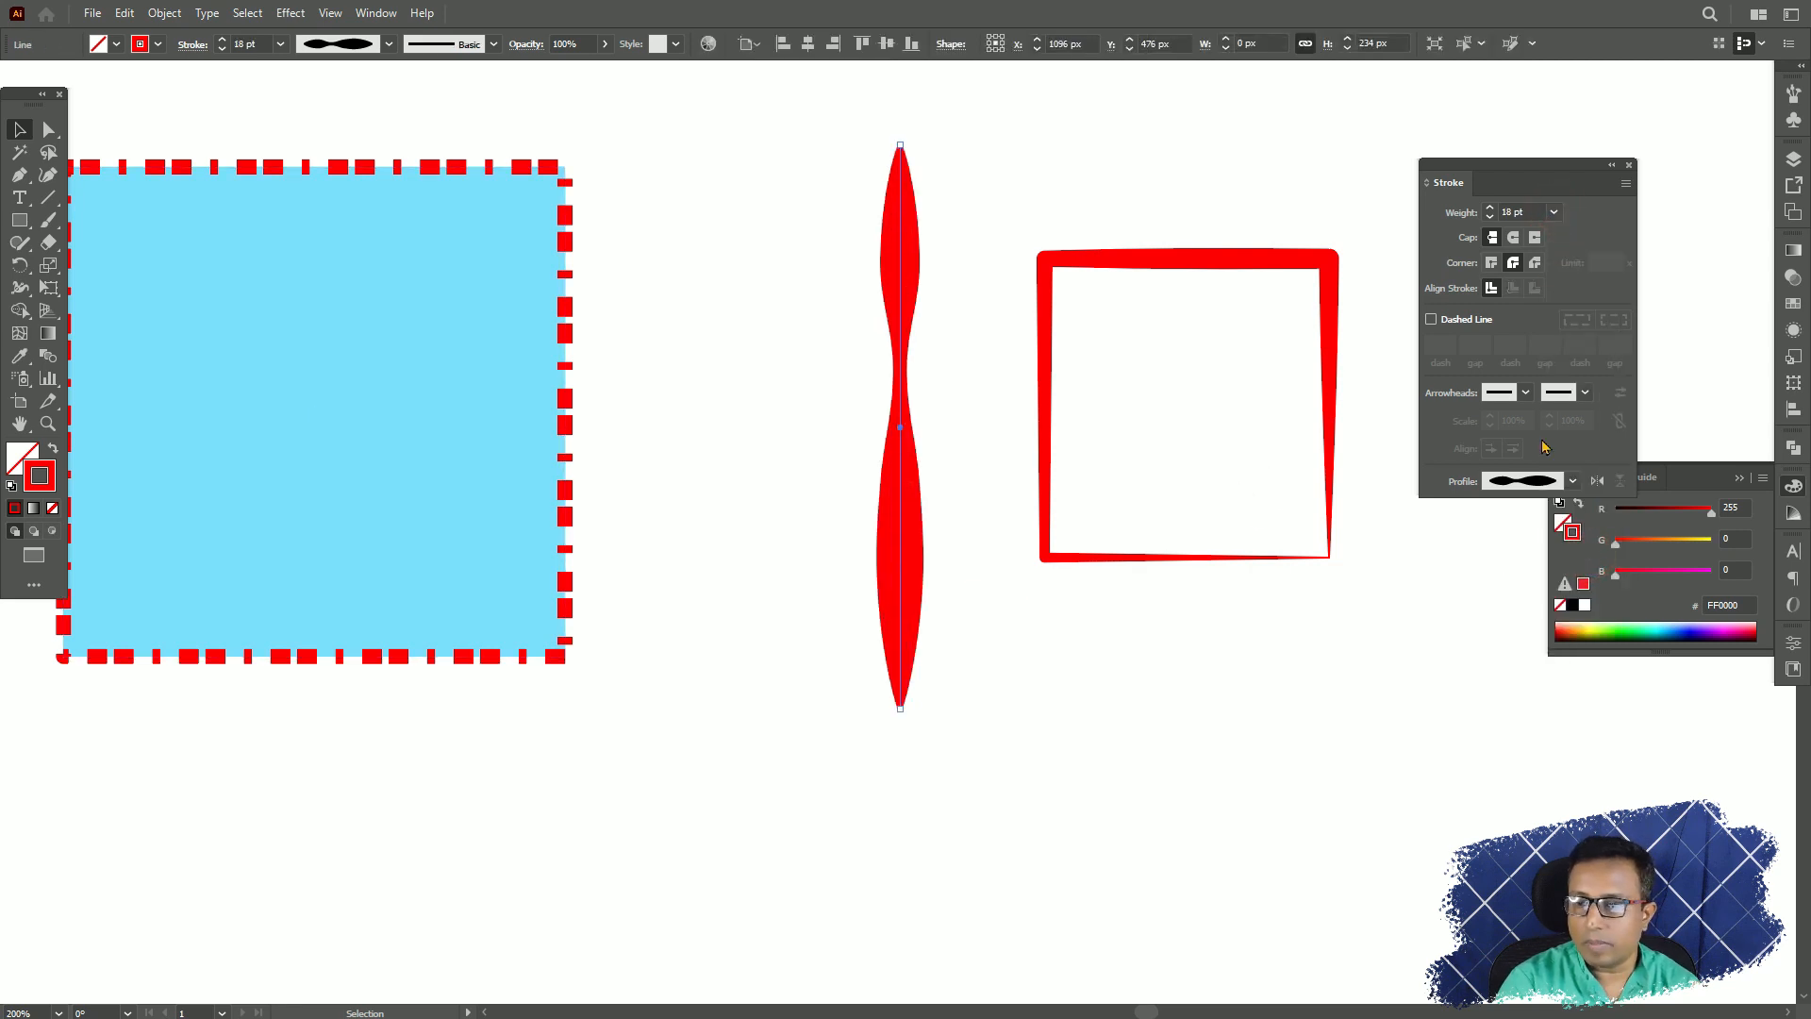
{"action": "left_click", "coordinate": [1575, 483]}
{"action": "left_click", "coordinate": [1532, 658]}
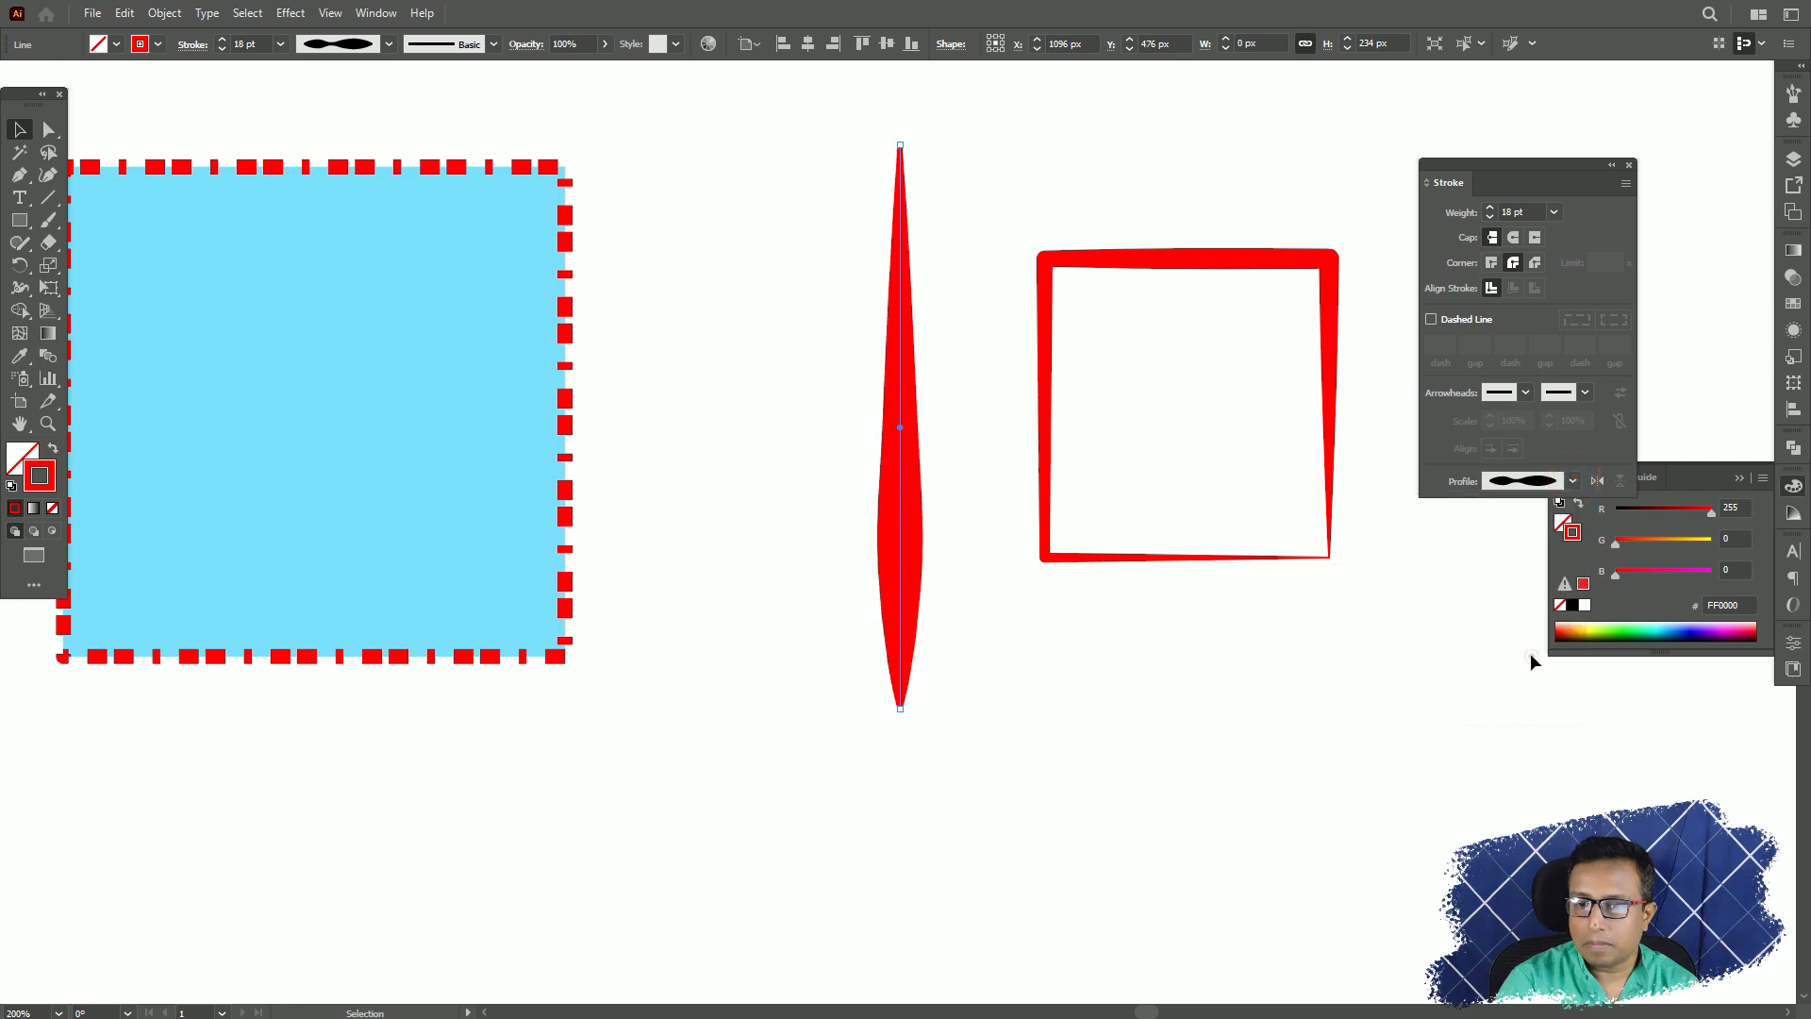
{"action": "left_click", "coordinate": [977, 458]}
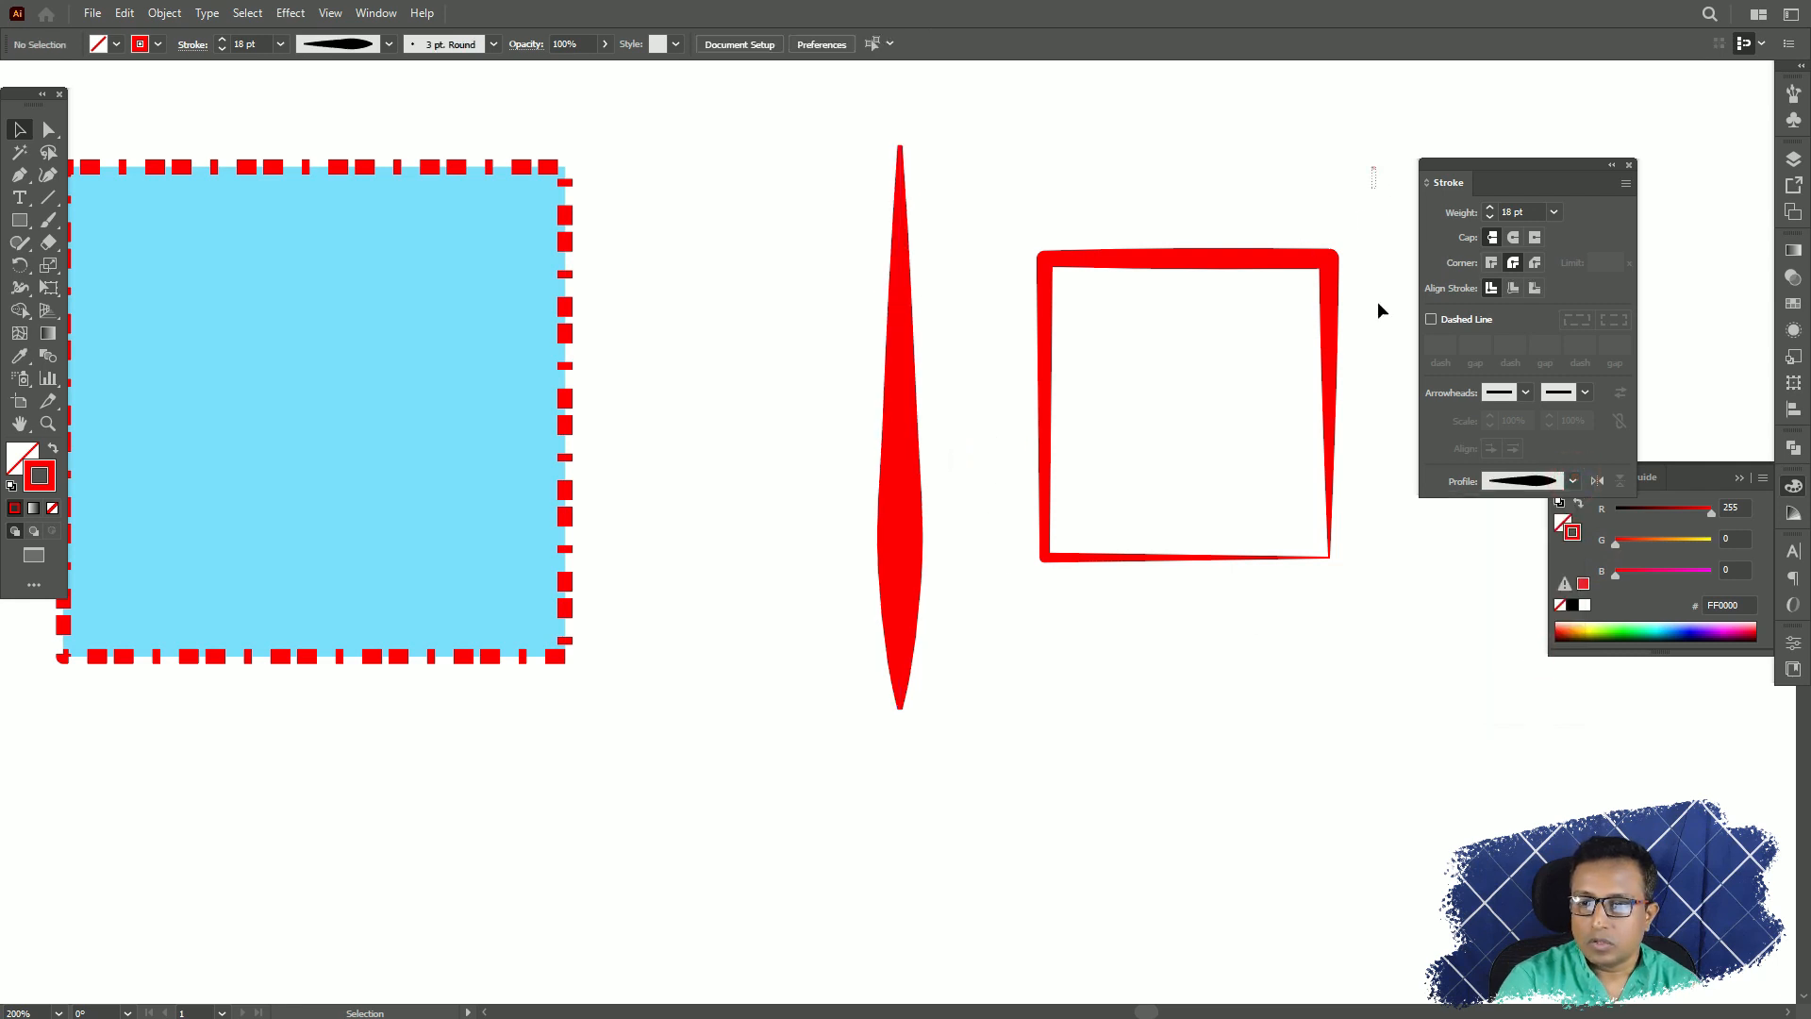
Delete the dashed square, the vertical line and the rectangle from the artboard.
{"action": "left_click_drag", "start_coordinate": [1372, 168], "coordinate": [139, 703]}
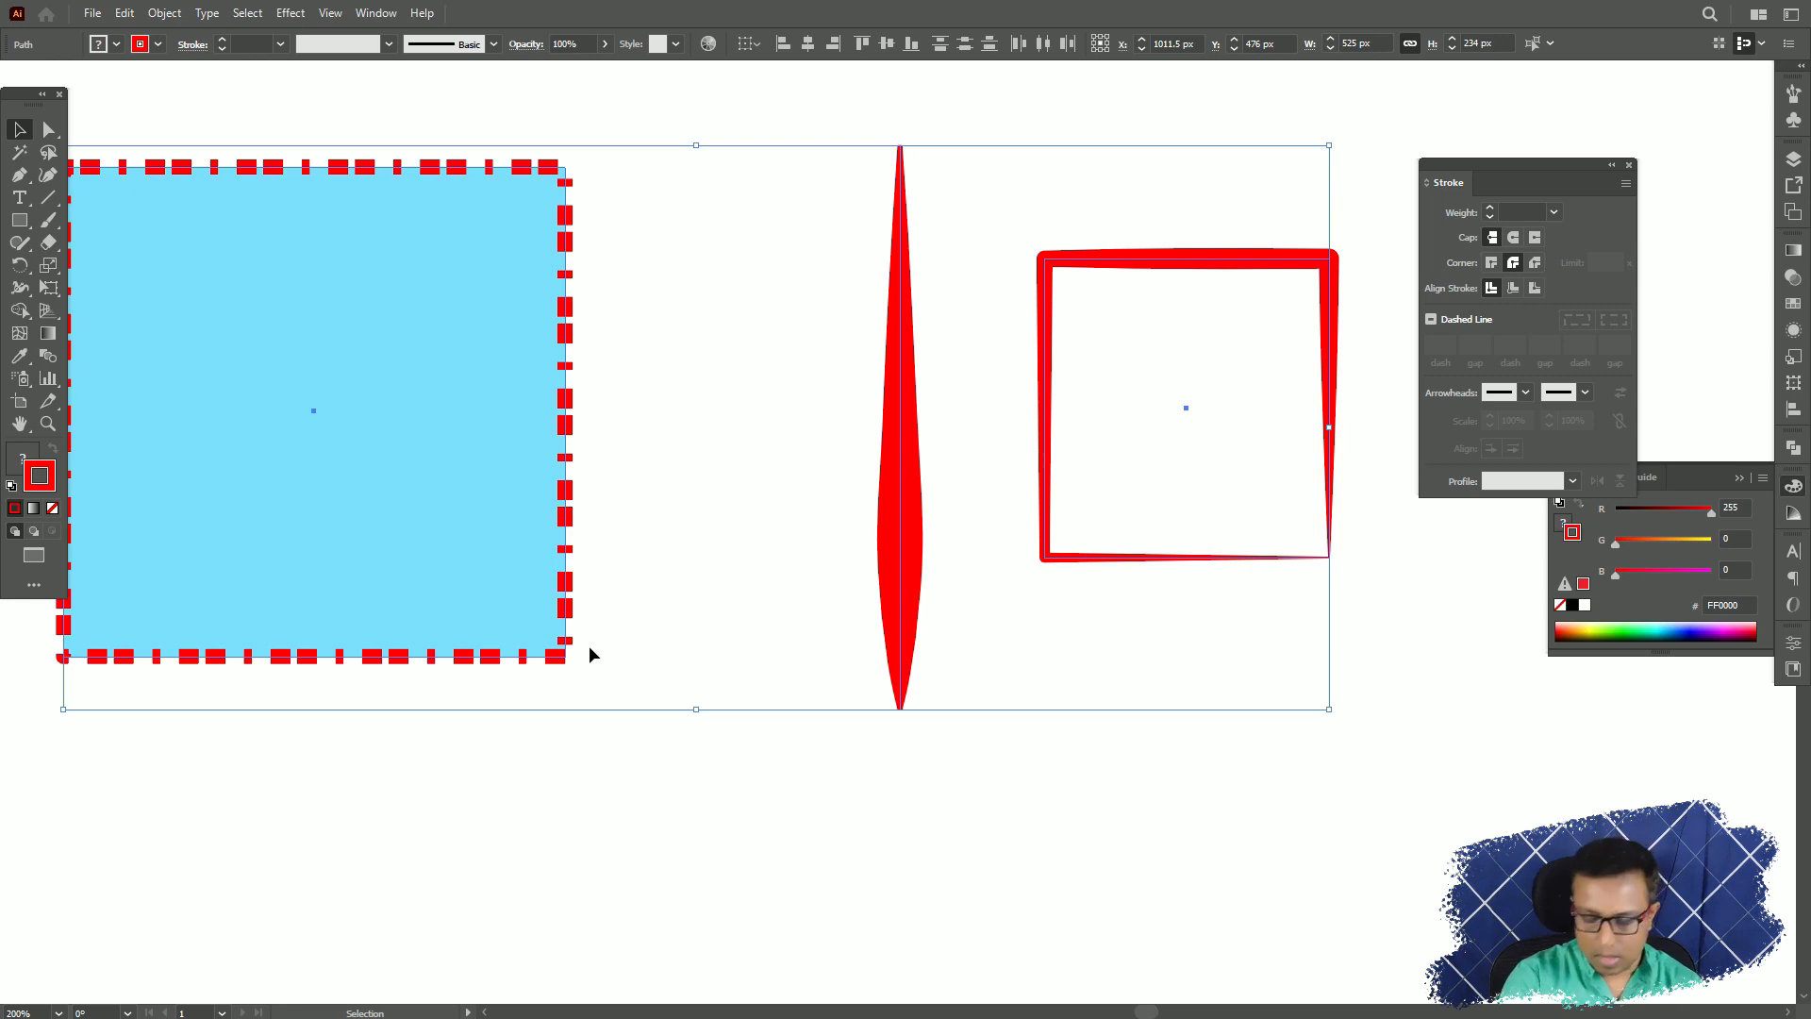
{"action": "key", "text": "Delete"}
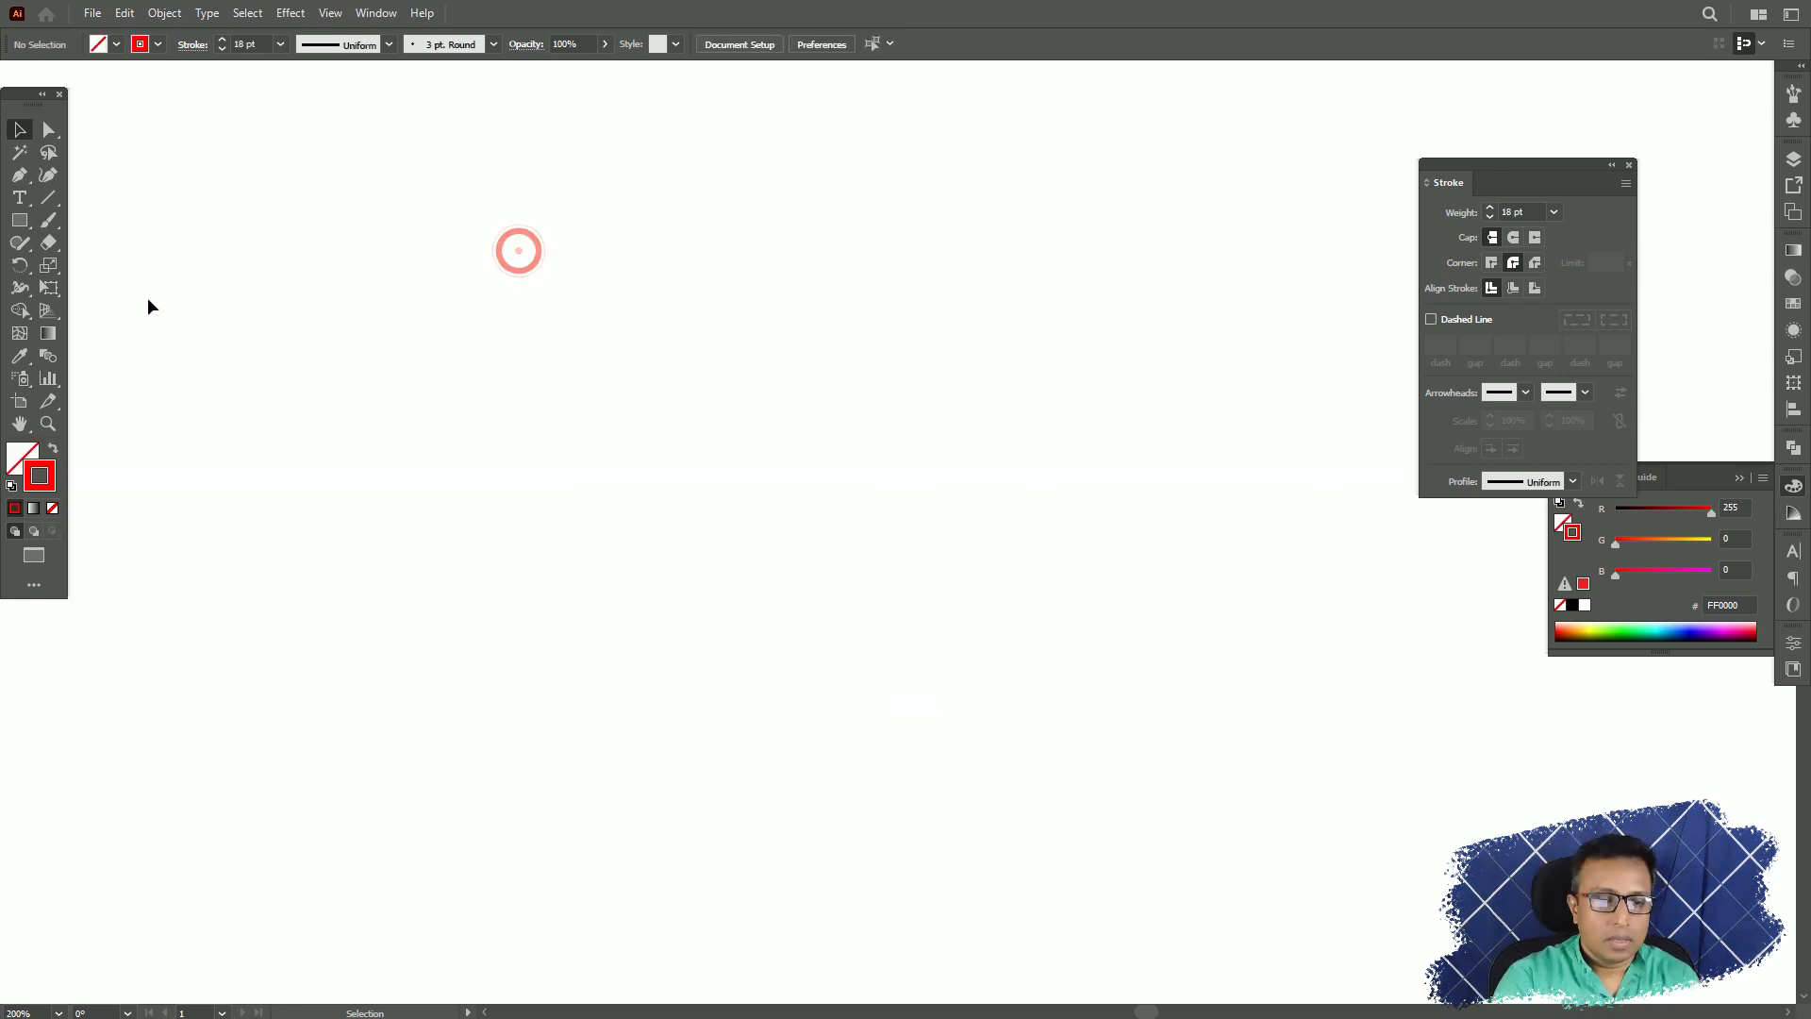
Paint two long, curved red strokes that cross each other with the Paintbrush tool.
{"action": "left_click", "coordinate": [49, 221]}
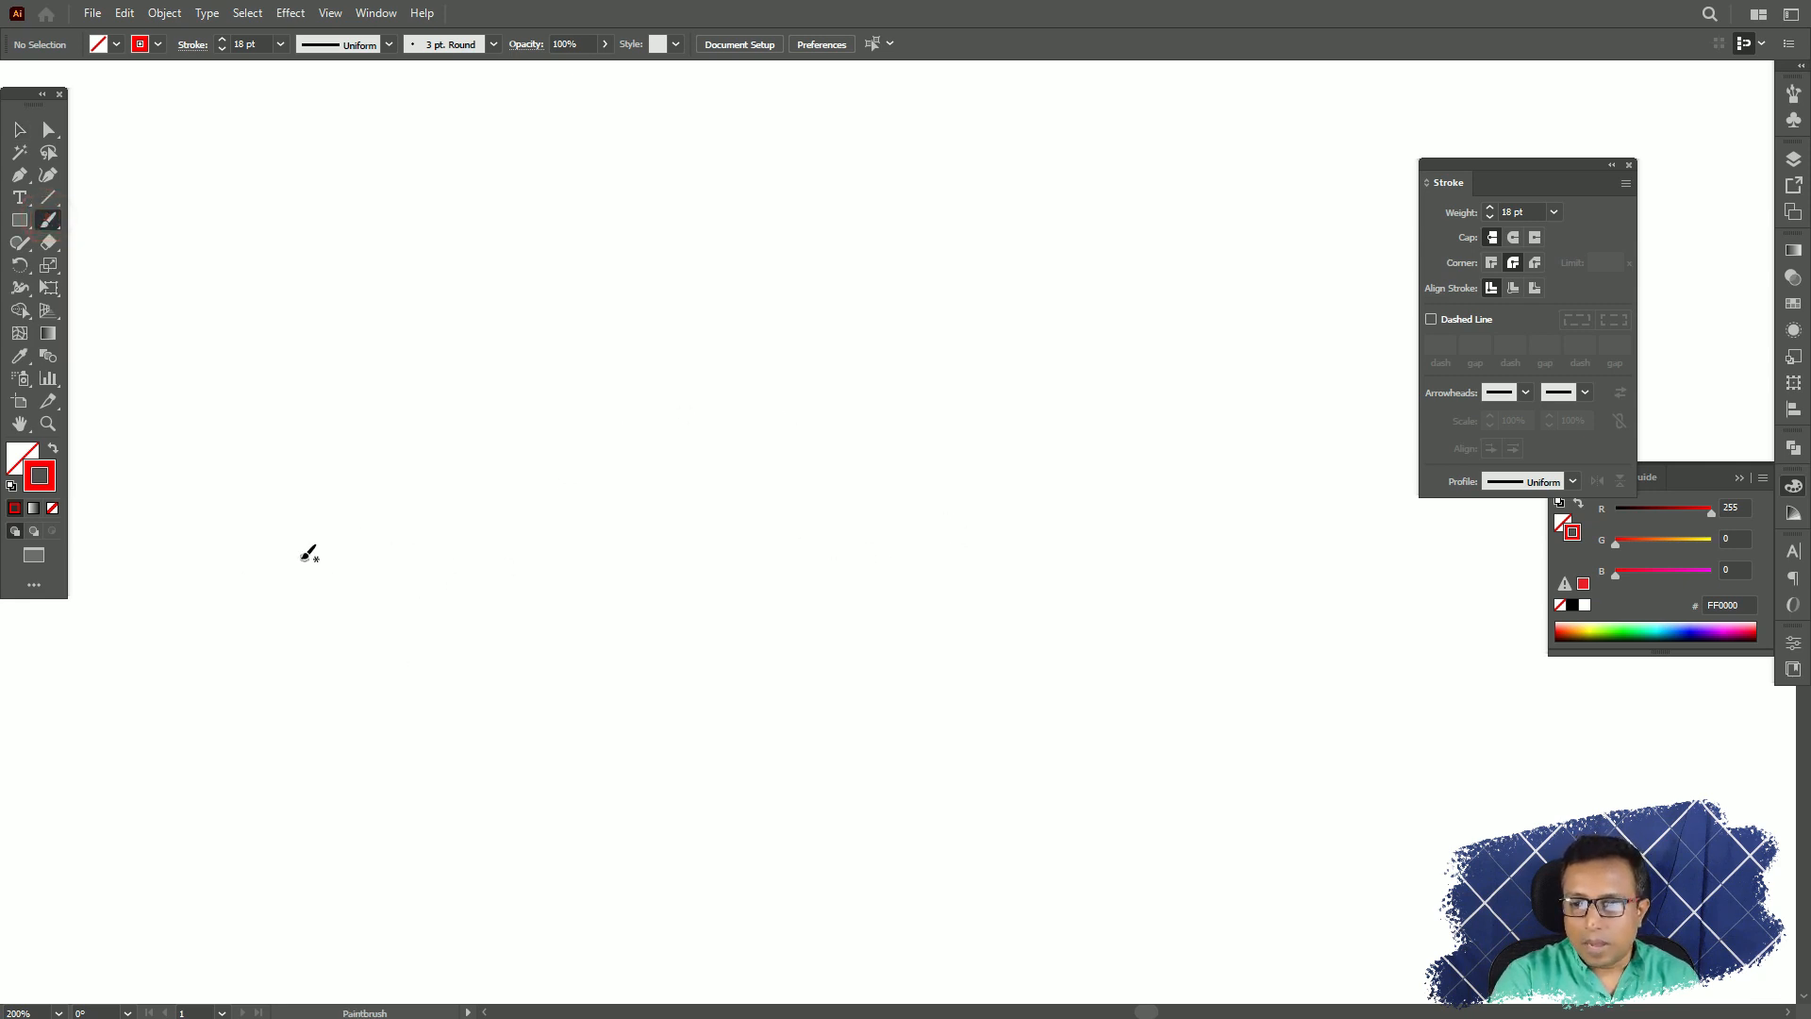
{"action": "mouse_move", "coordinate": [245, 555]}
{"action": "left_mouse_down"}
{"action": "mouse_move", "coordinate": [417, 391]}
{"action": "mouse_move", "coordinate": [779, 270]}
{"action": "mouse_move", "coordinate": [1324, 367]}
{"action": "left_mouse_up"}
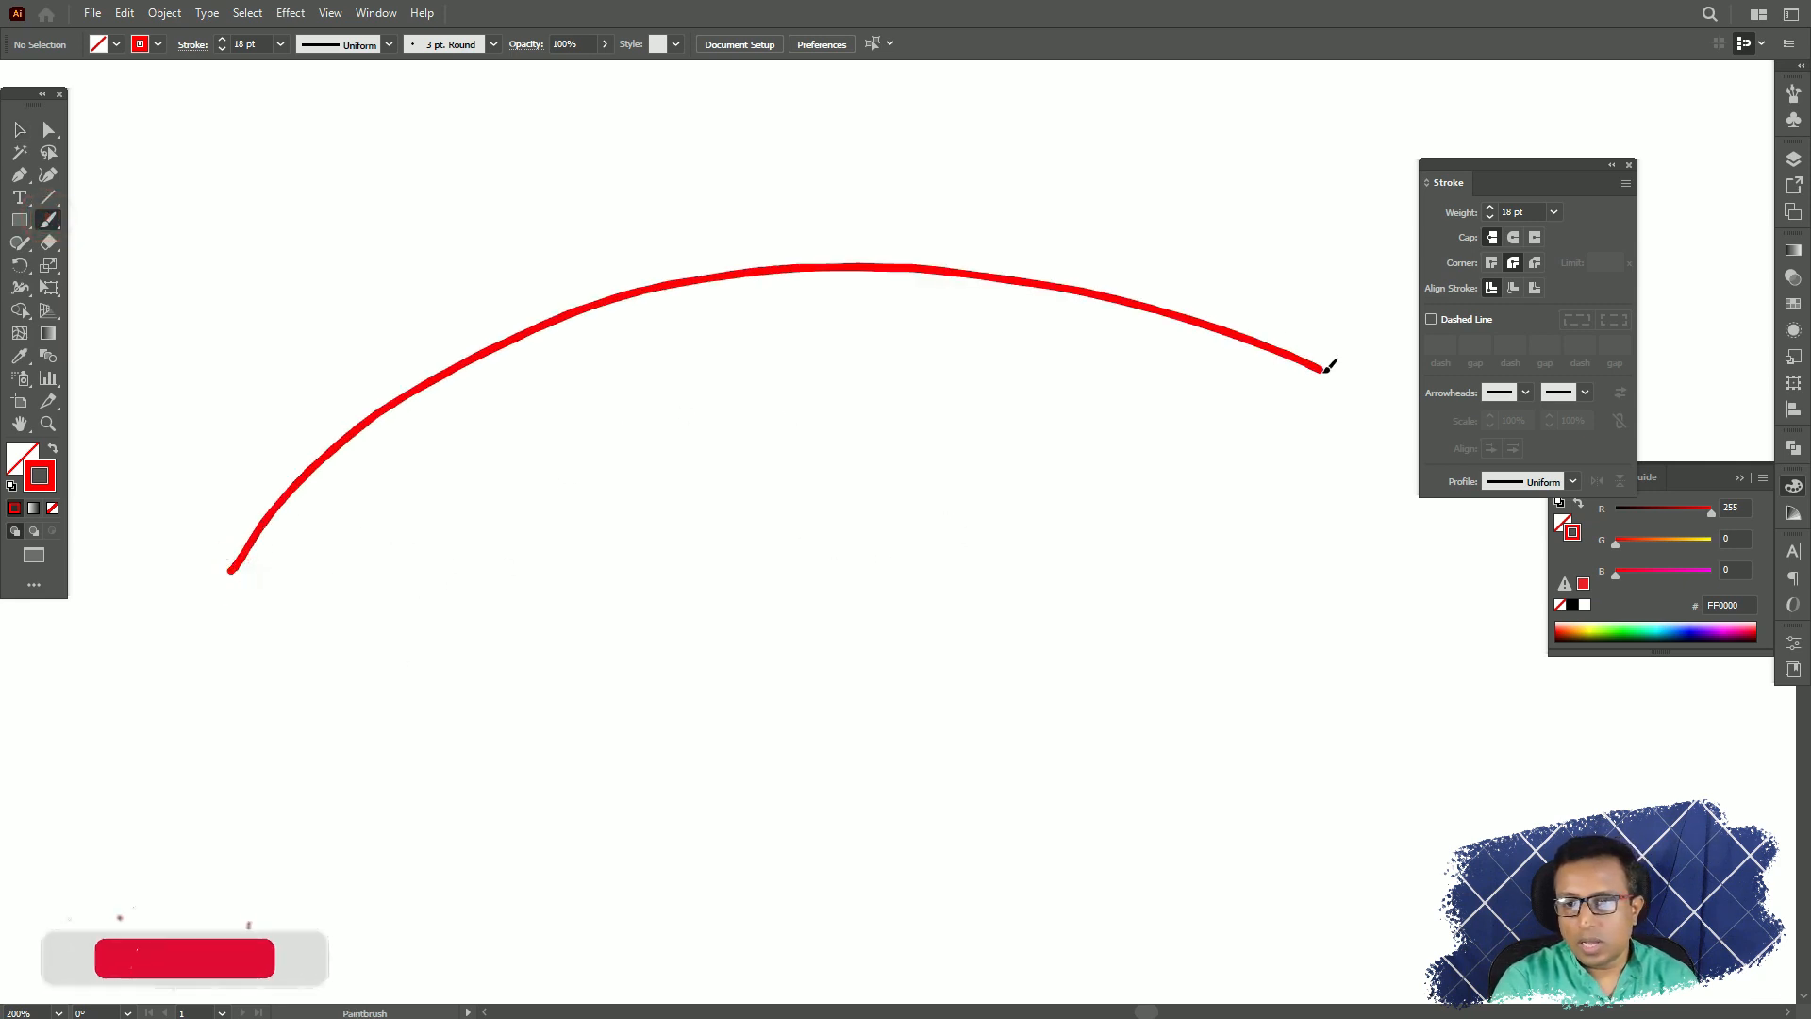
{"action": "mouse_move", "coordinate": [361, 703]}
{"action": "left_mouse_down"}
{"action": "mouse_move", "coordinate": [432, 573]}
{"action": "mouse_move", "coordinate": [1132, 59]}
{"action": "left_mouse_up"}
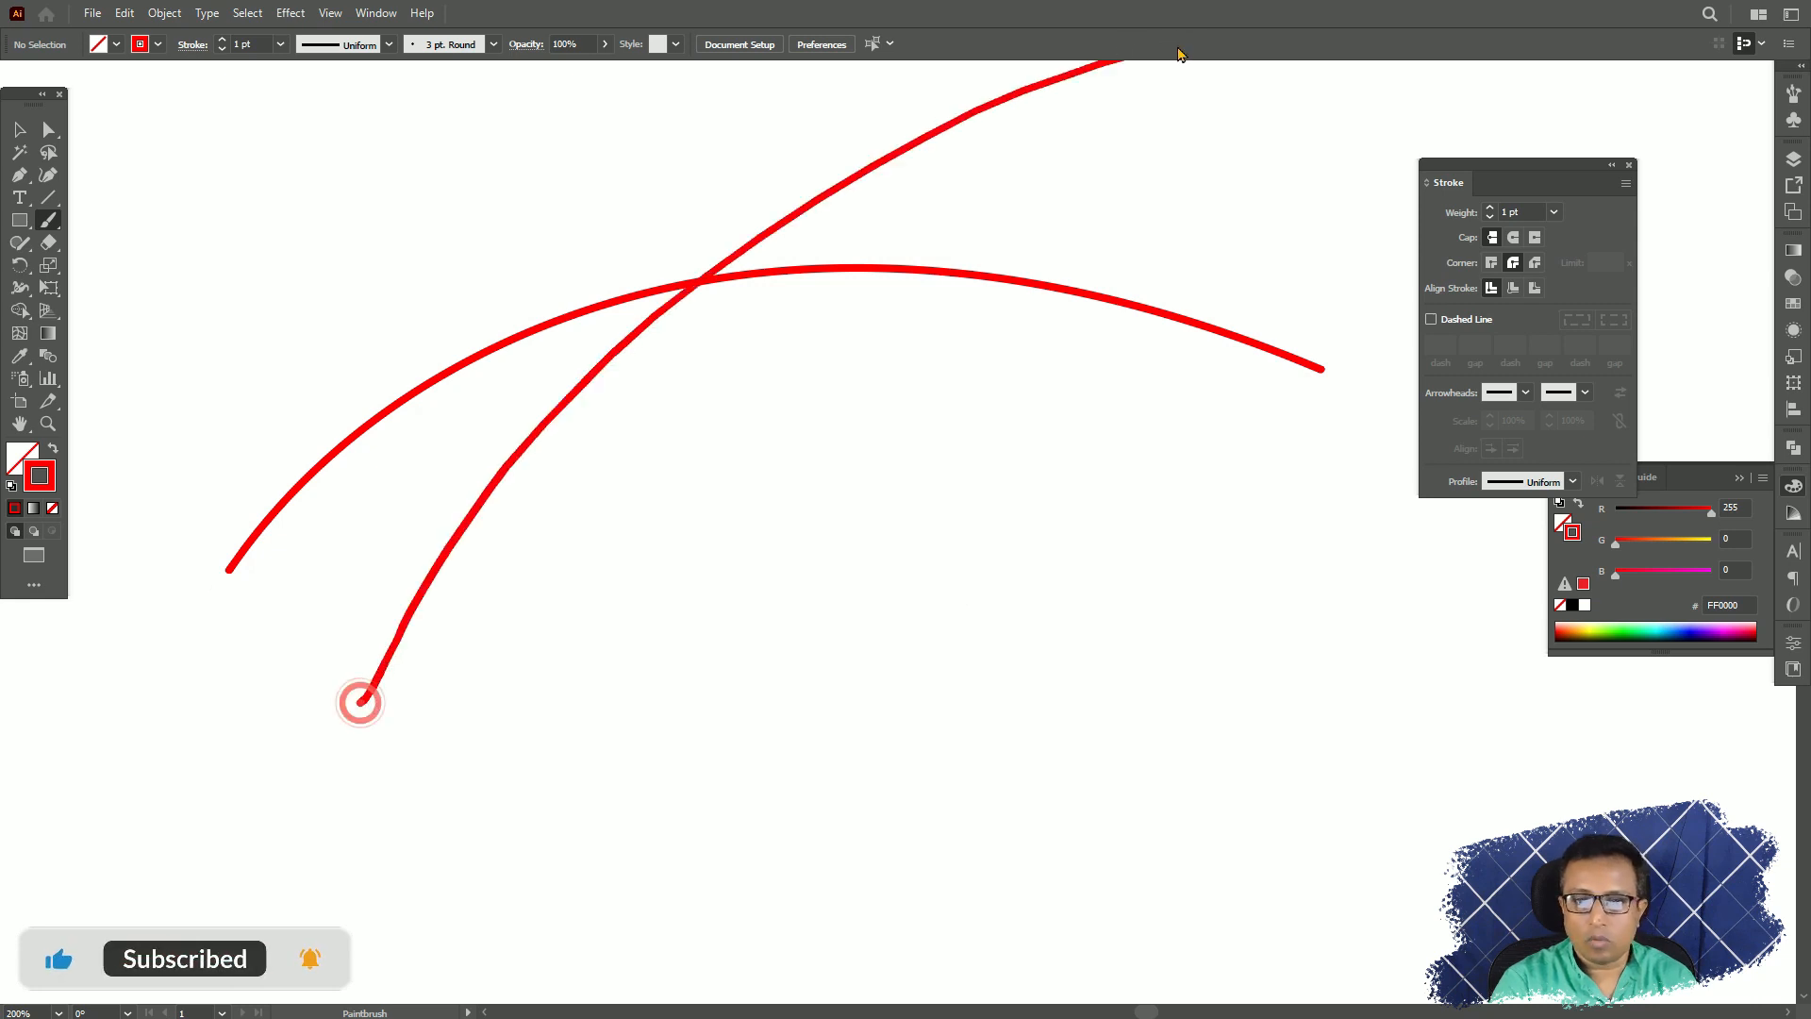
Paint a looping red stroke across the crossed curves and an arched stroke about 250 by 124 px below it with the Paintbrush.
{"action": "left_click_drag", "start_coordinate": [983, 555], "coordinate": [908, 411]}
{"action": "mouse_move", "coordinate": [827, 303]}
{"action": "left_mouse_down"}
{"action": "mouse_move", "coordinate": [604, 404]}
{"action": "mouse_move", "coordinate": [915, 473]}
{"action": "mouse_move", "coordinate": [1103, 396]}
{"action": "left_mouse_up"}
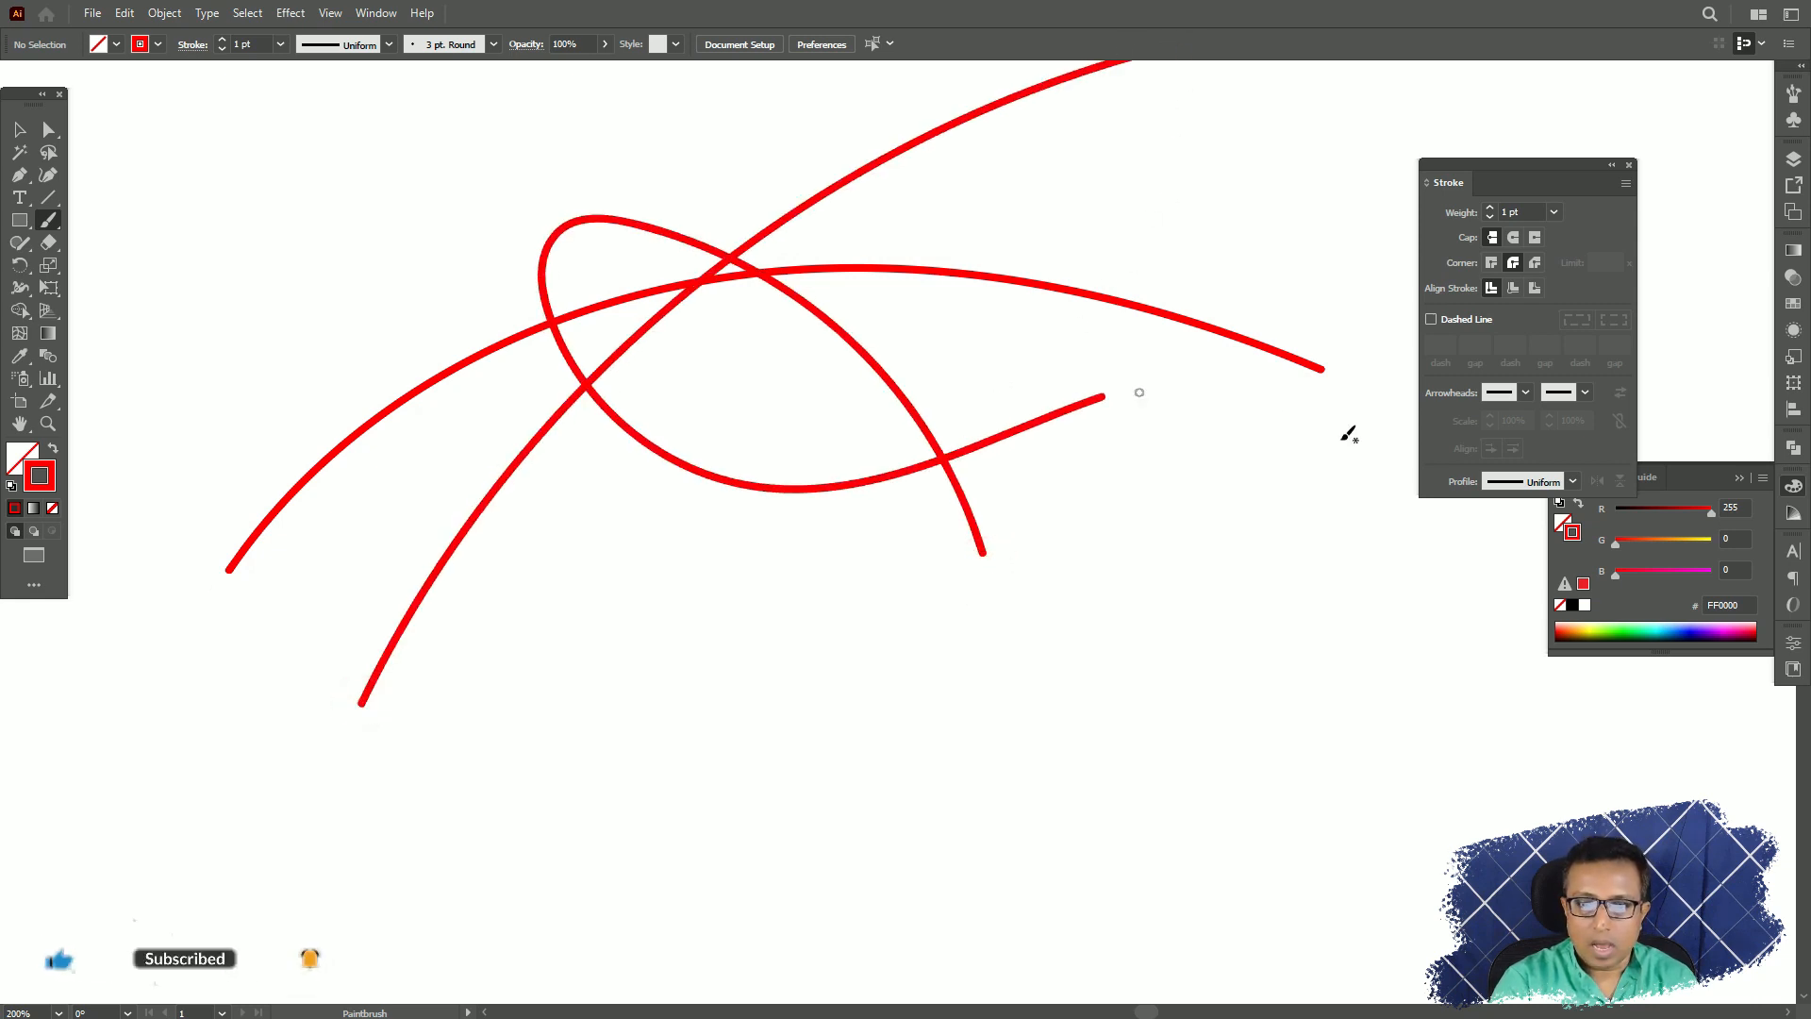
{"action": "mouse_move", "coordinate": [757, 868]}
{"action": "left_mouse_down"}
{"action": "mouse_move", "coordinate": [877, 630]}
{"action": "mouse_move", "coordinate": [1277, 800]}
{"action": "mouse_move", "coordinate": [1360, 887]}
{"action": "left_mouse_up"}
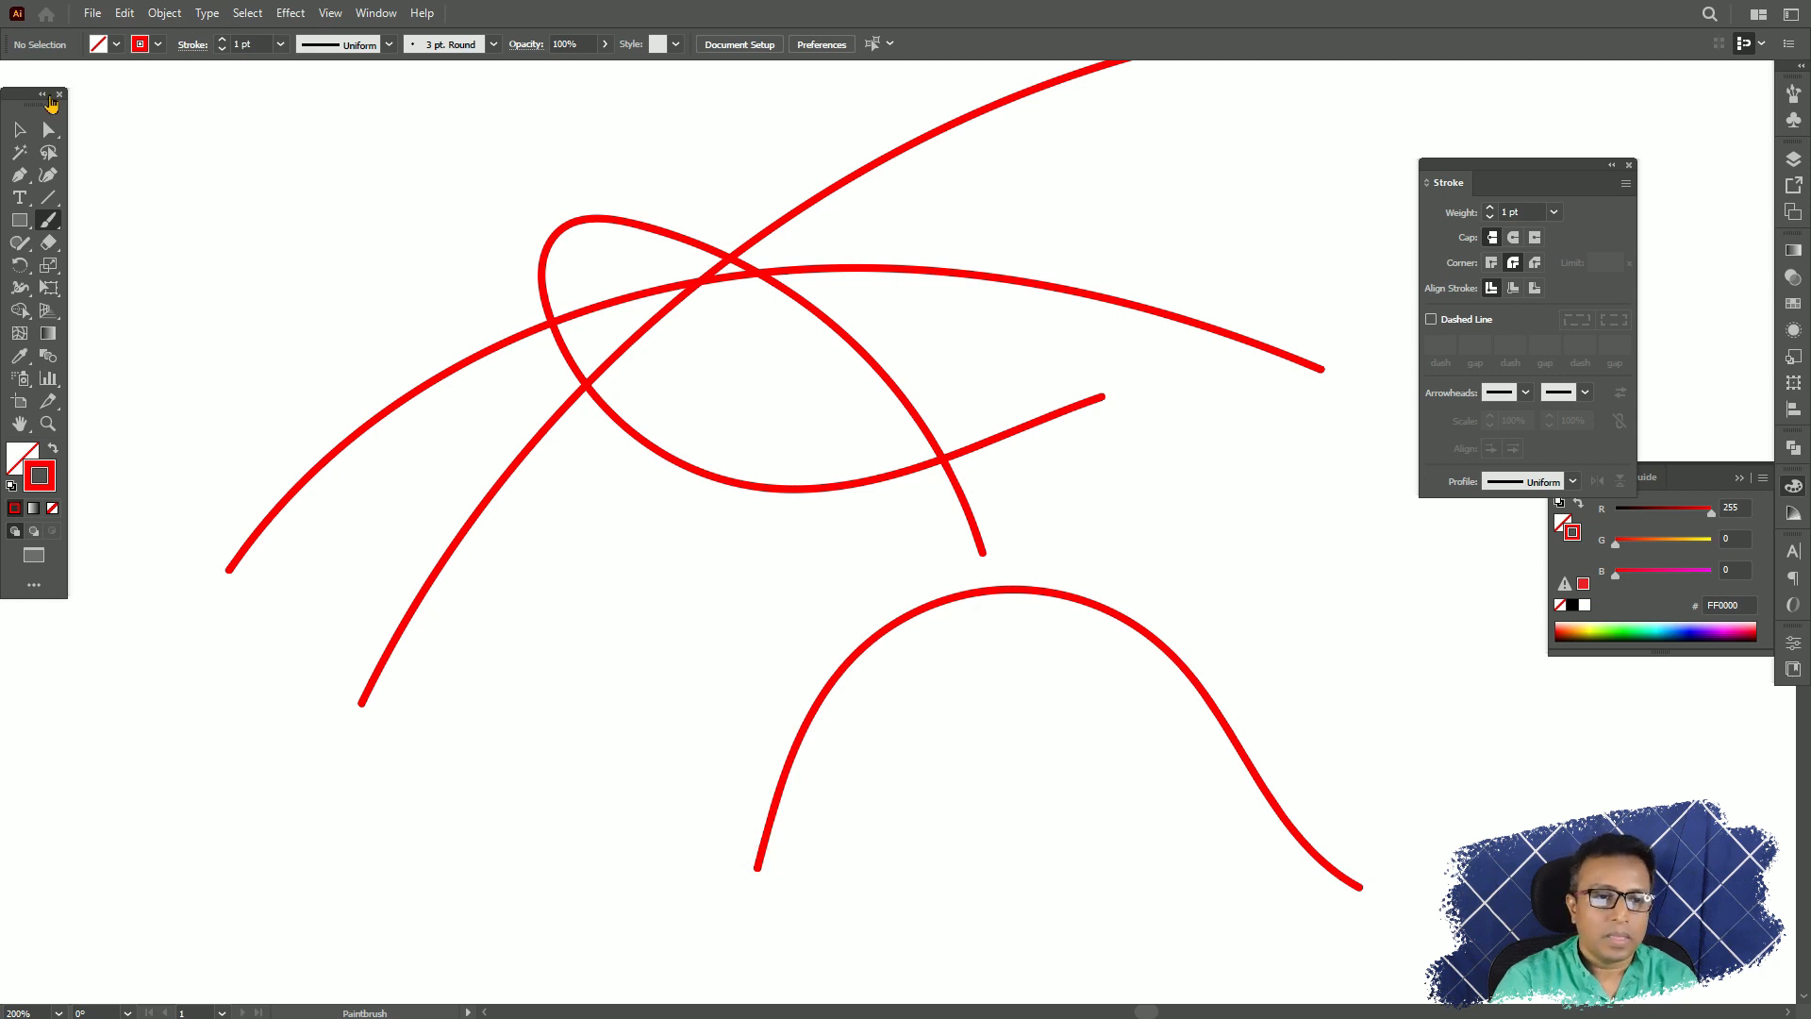
Move the lower arched stroke clear of the looping stroke, to its lower right.
{"action": "left_click", "coordinate": [17, 129]}
{"action": "left_click_drag", "start_coordinate": [950, 594], "coordinate": [733, 557]}
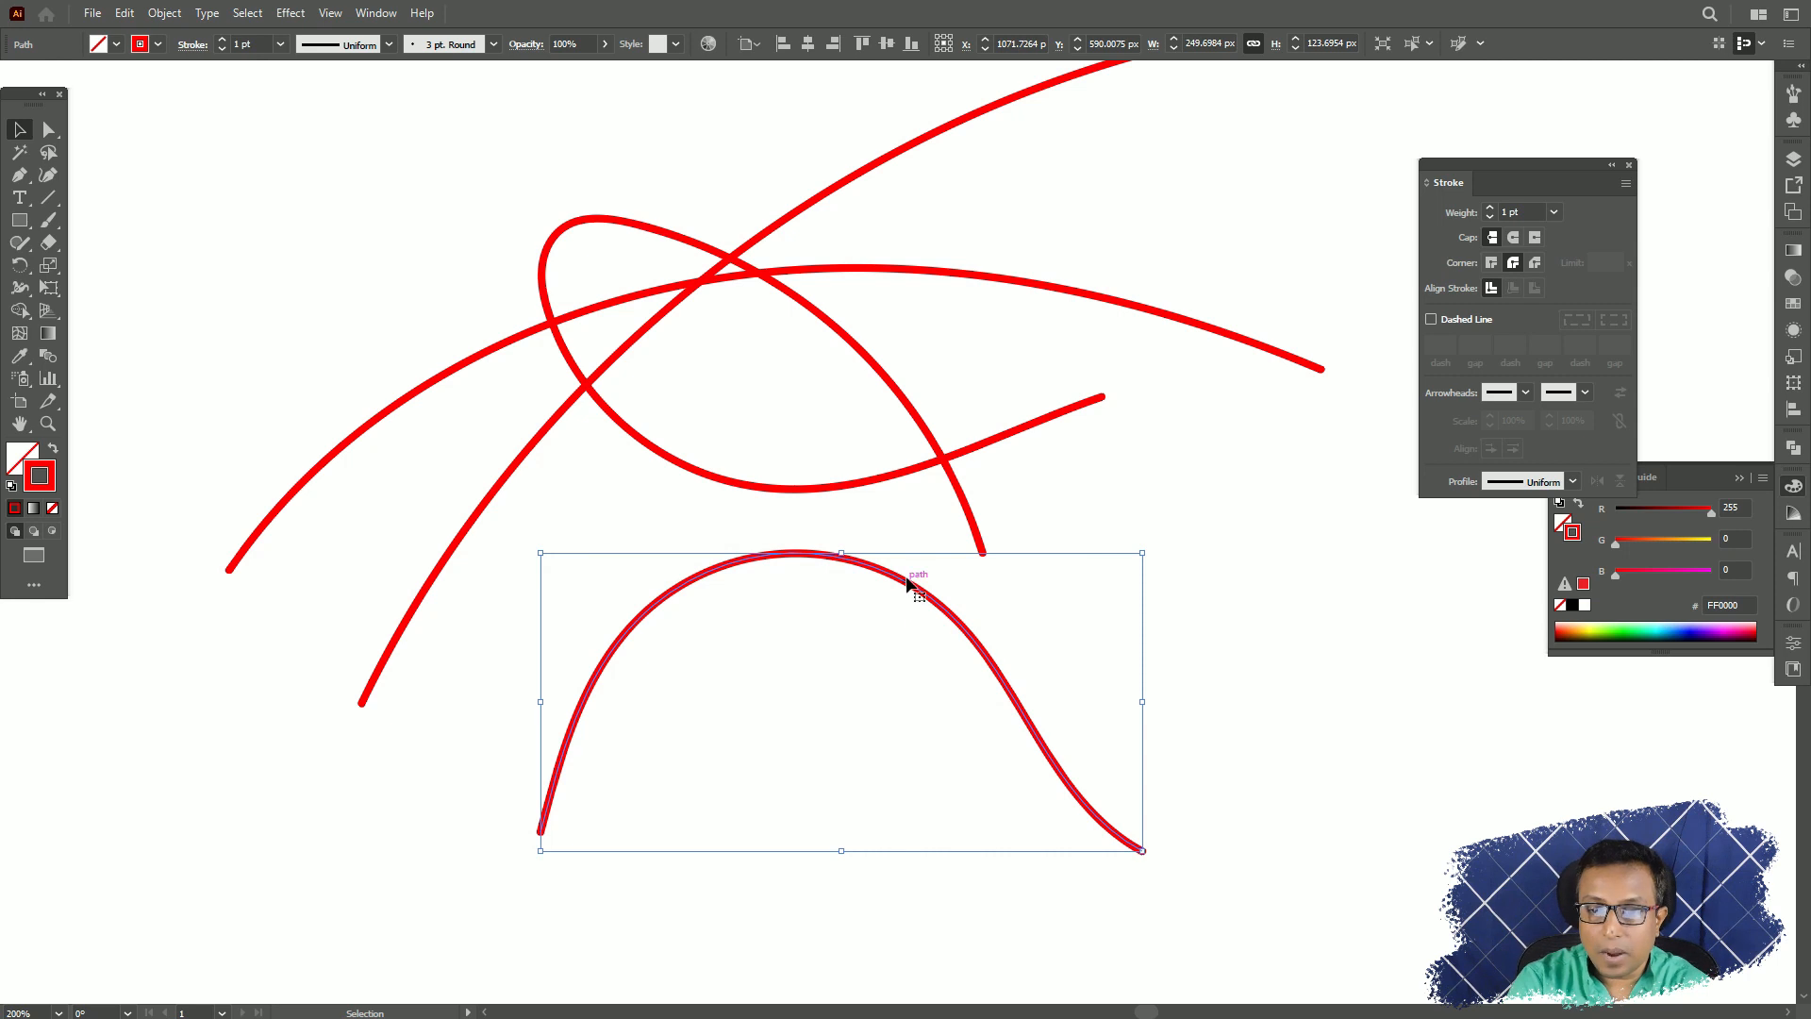
{"action": "left_click_drag", "start_coordinate": [903, 580], "coordinate": [1284, 563]}
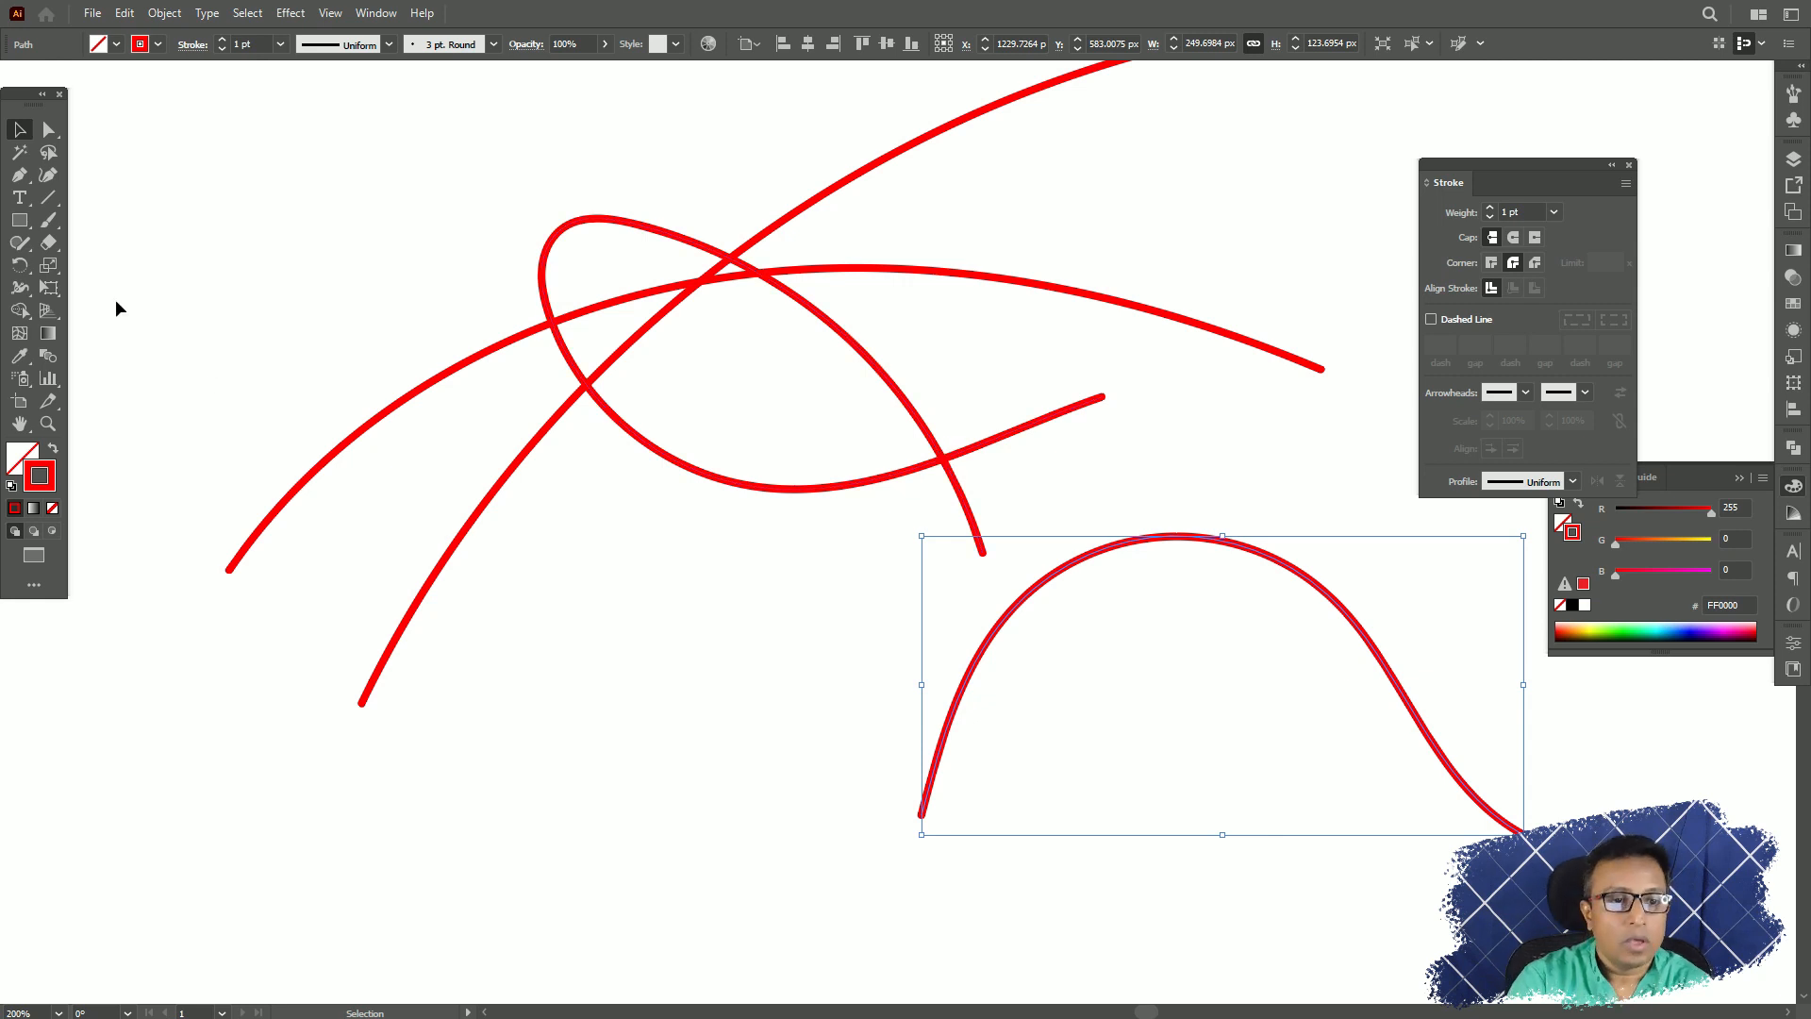
Paint a dense red zigzag scribble with the Blob Brush tool in the empty upper-left area of the artboard.
{"action": "left_click", "coordinate": [48, 220]}
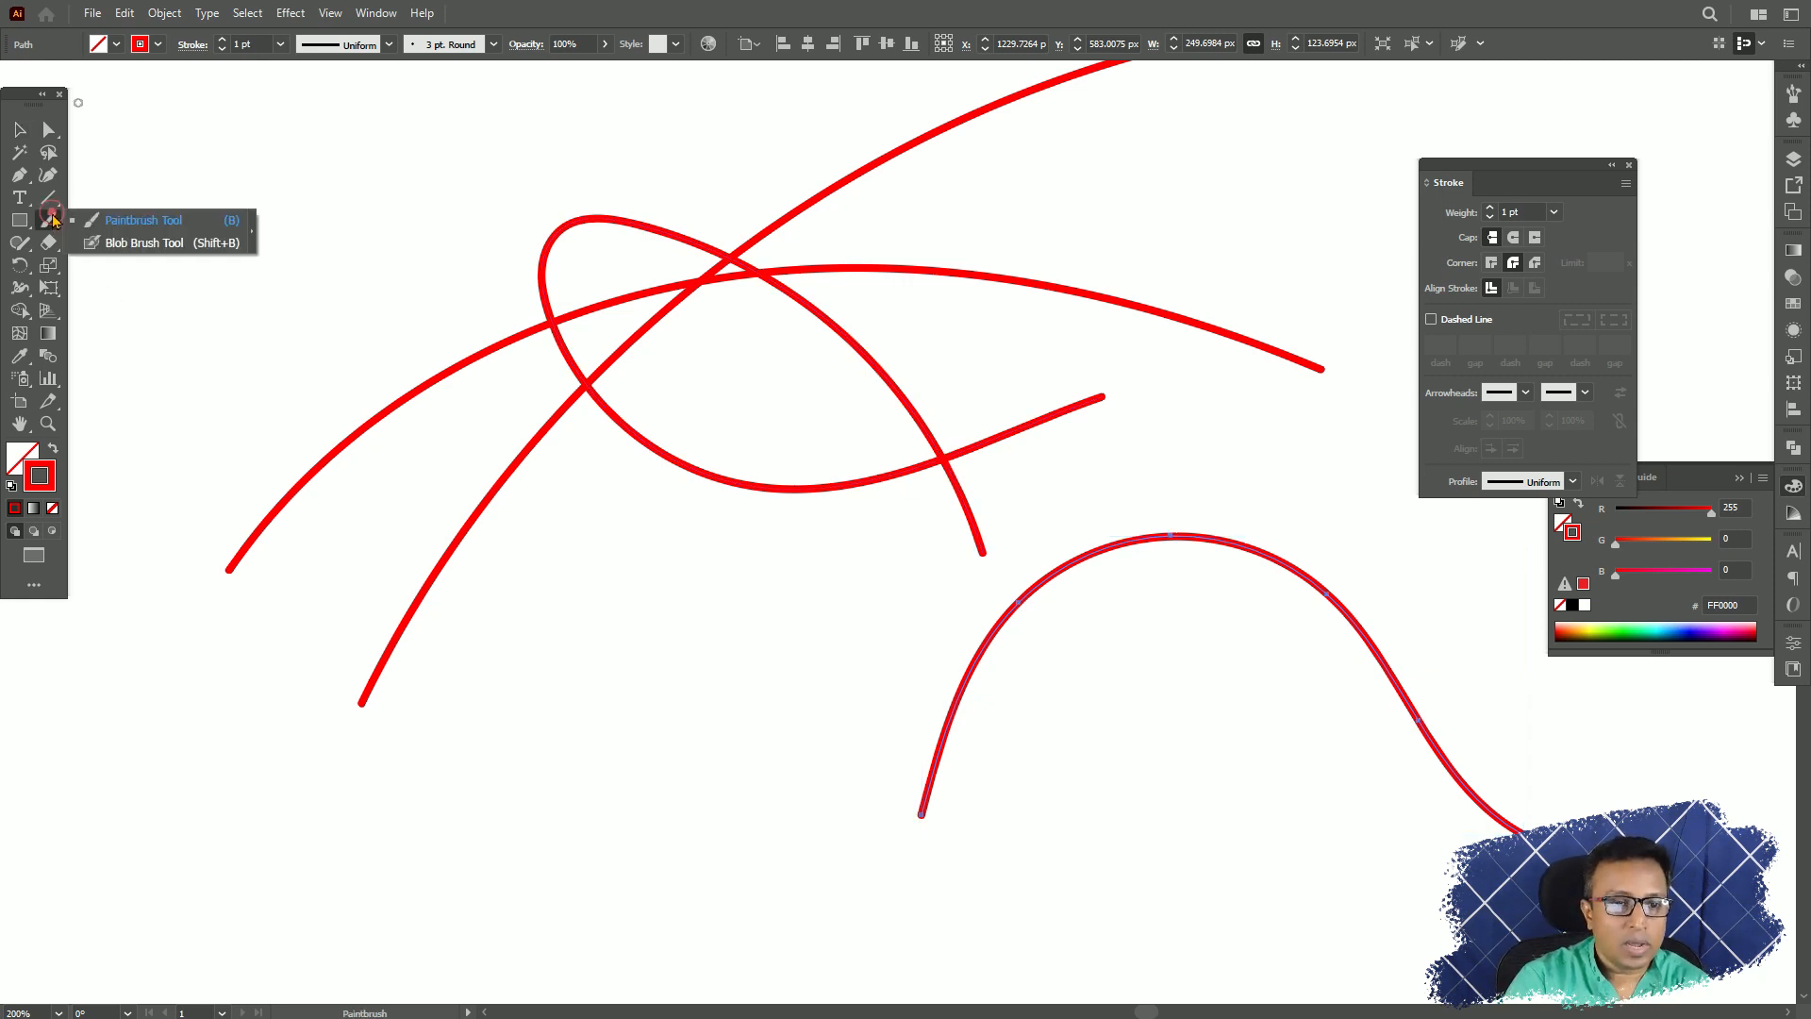
{"action": "left_click", "coordinate": [110, 244]}
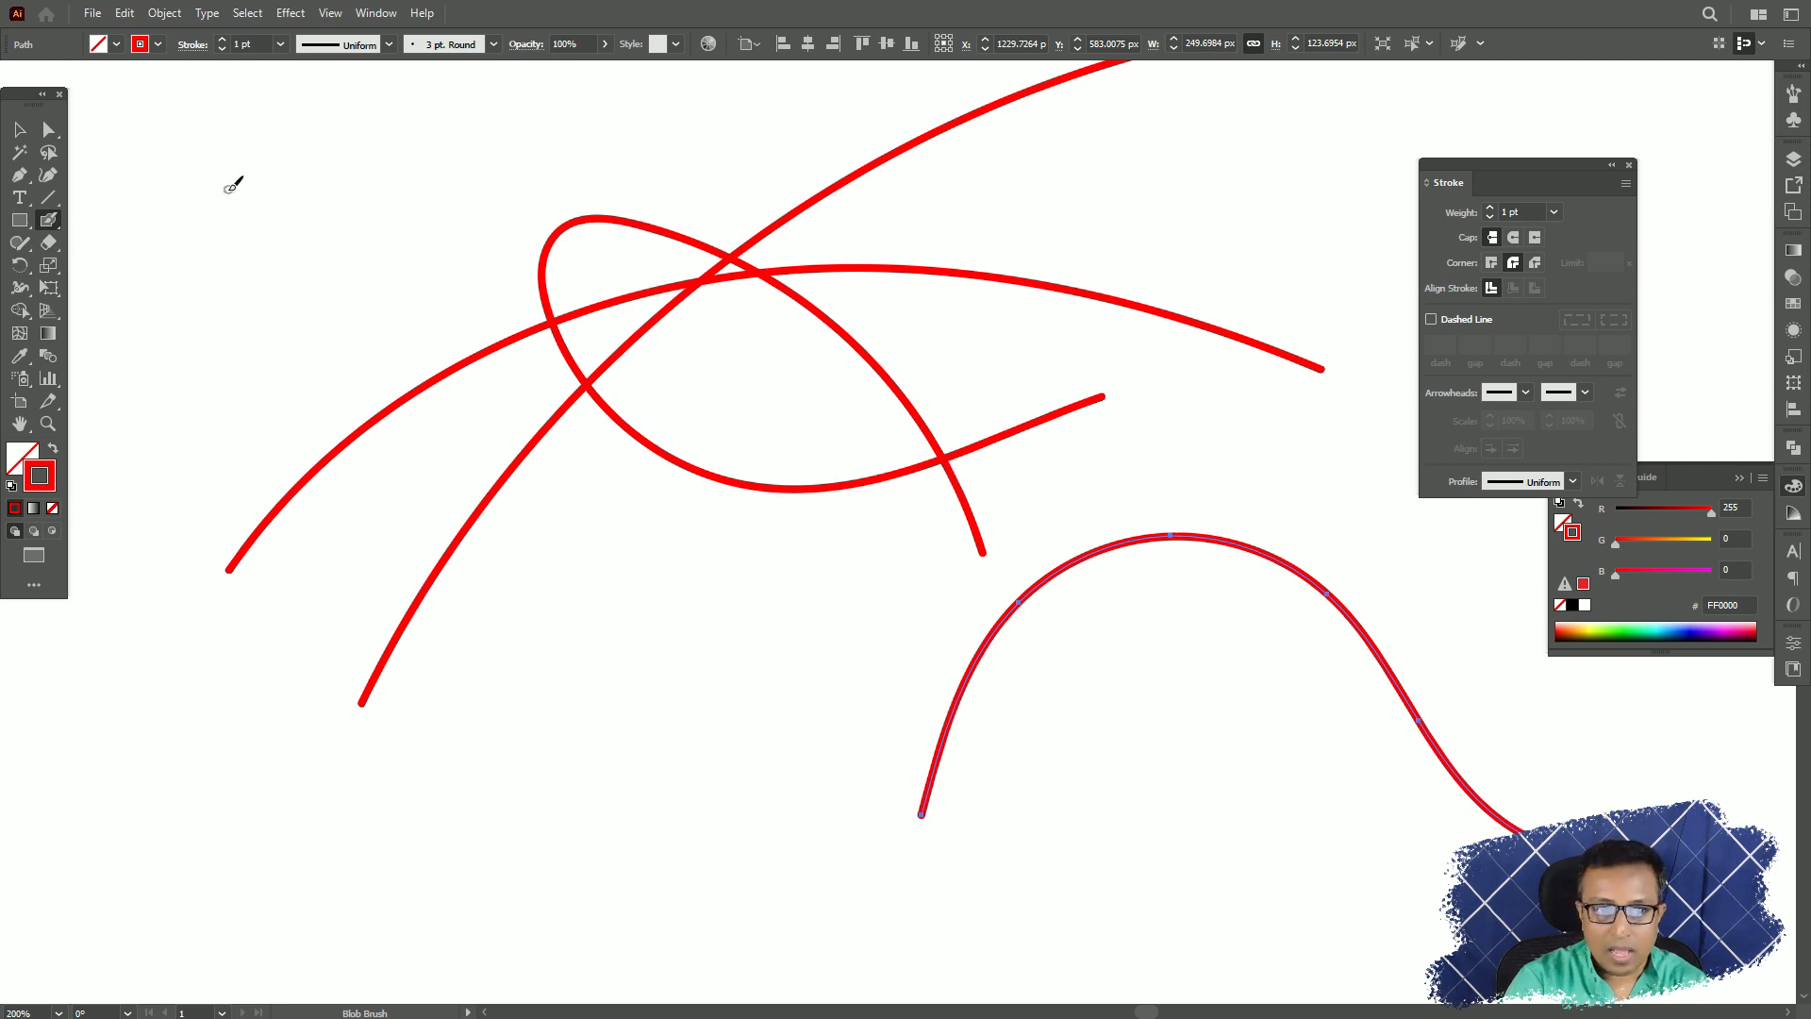
{"action": "mouse_move", "coordinate": [227, 190]}
{"action": "left_mouse_down"}
{"action": "mouse_move", "coordinate": [342, 160]}
{"action": "mouse_move", "coordinate": [235, 190]}
{"action": "mouse_move", "coordinate": [321, 184]}
{"action": "mouse_move", "coordinate": [218, 201]}
{"action": "mouse_move", "coordinate": [253, 220]}
{"action": "mouse_move", "coordinate": [379, 204]}
{"action": "mouse_move", "coordinate": [325, 226]}
{"action": "left_mouse_up"}
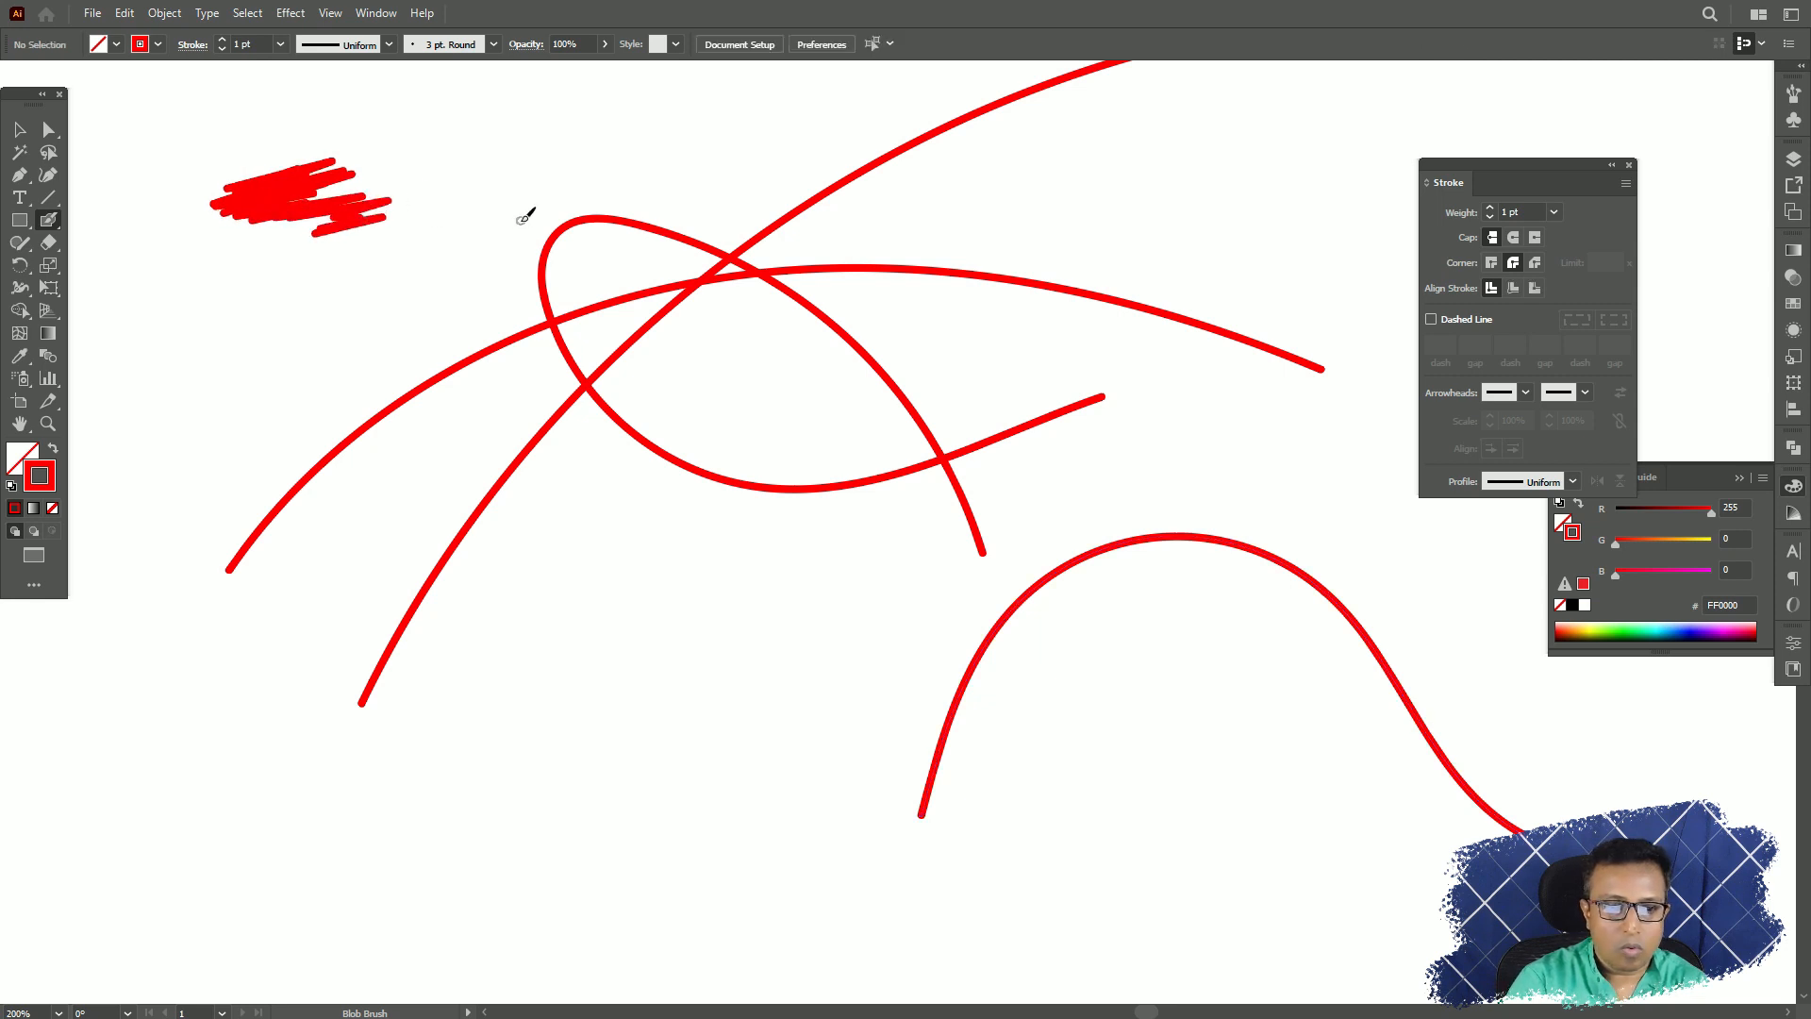
Move the red scribble below the looping stroke and enlarge it to about 93 by 85 px.
{"action": "left_click", "coordinate": [20, 129]}
{"action": "left_click", "coordinate": [279, 194]}
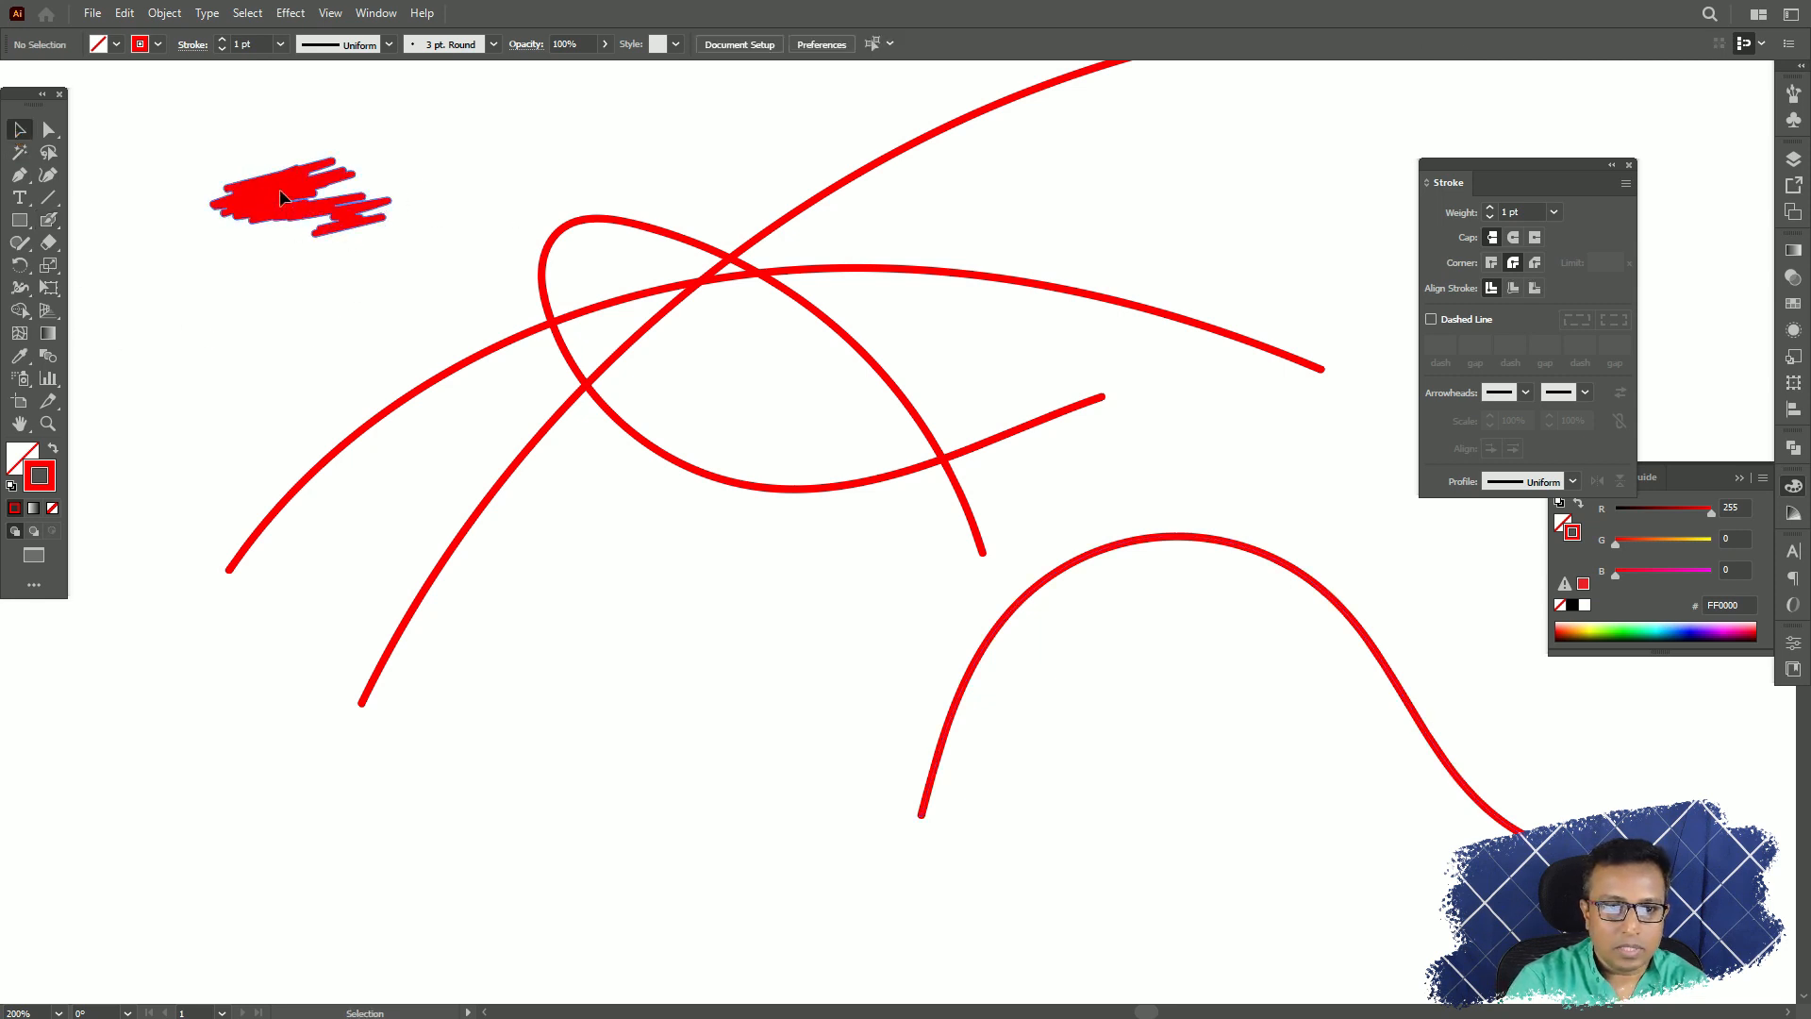
{"action": "left_click", "coordinate": [279, 189]}
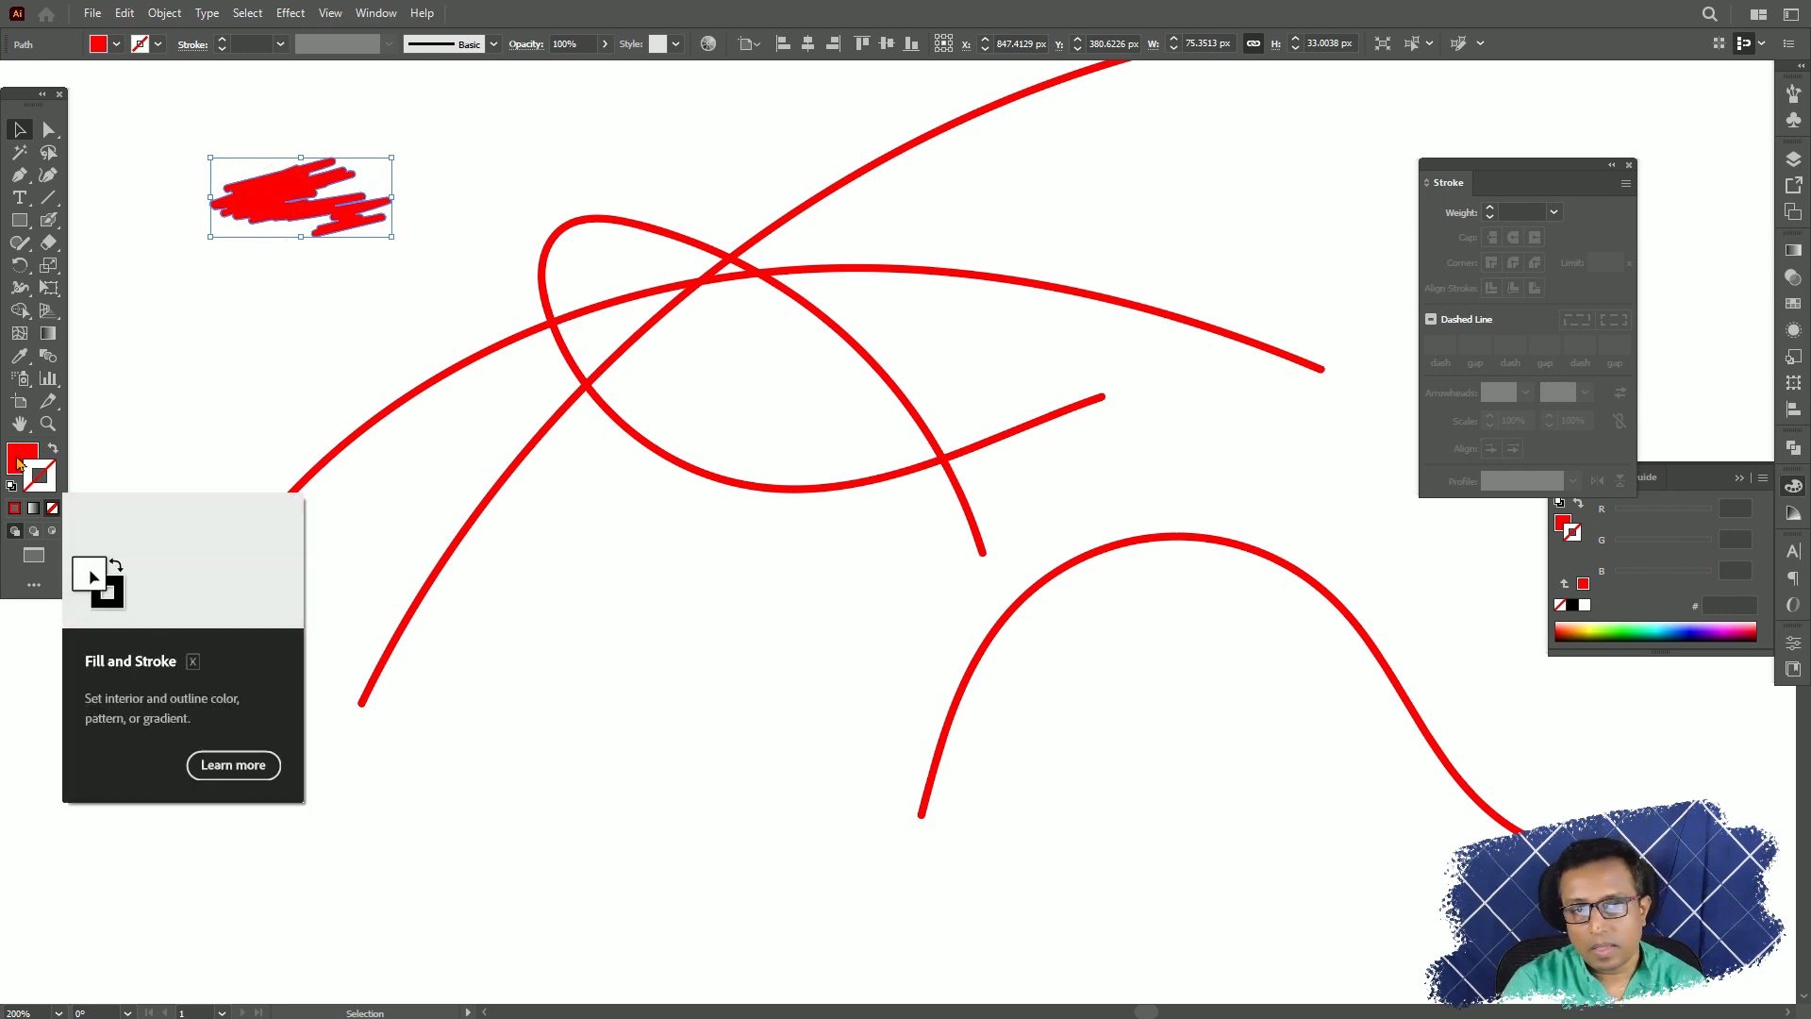
{"action": "left_click_drag", "start_coordinate": [300, 197], "coordinate": [598, 557]}
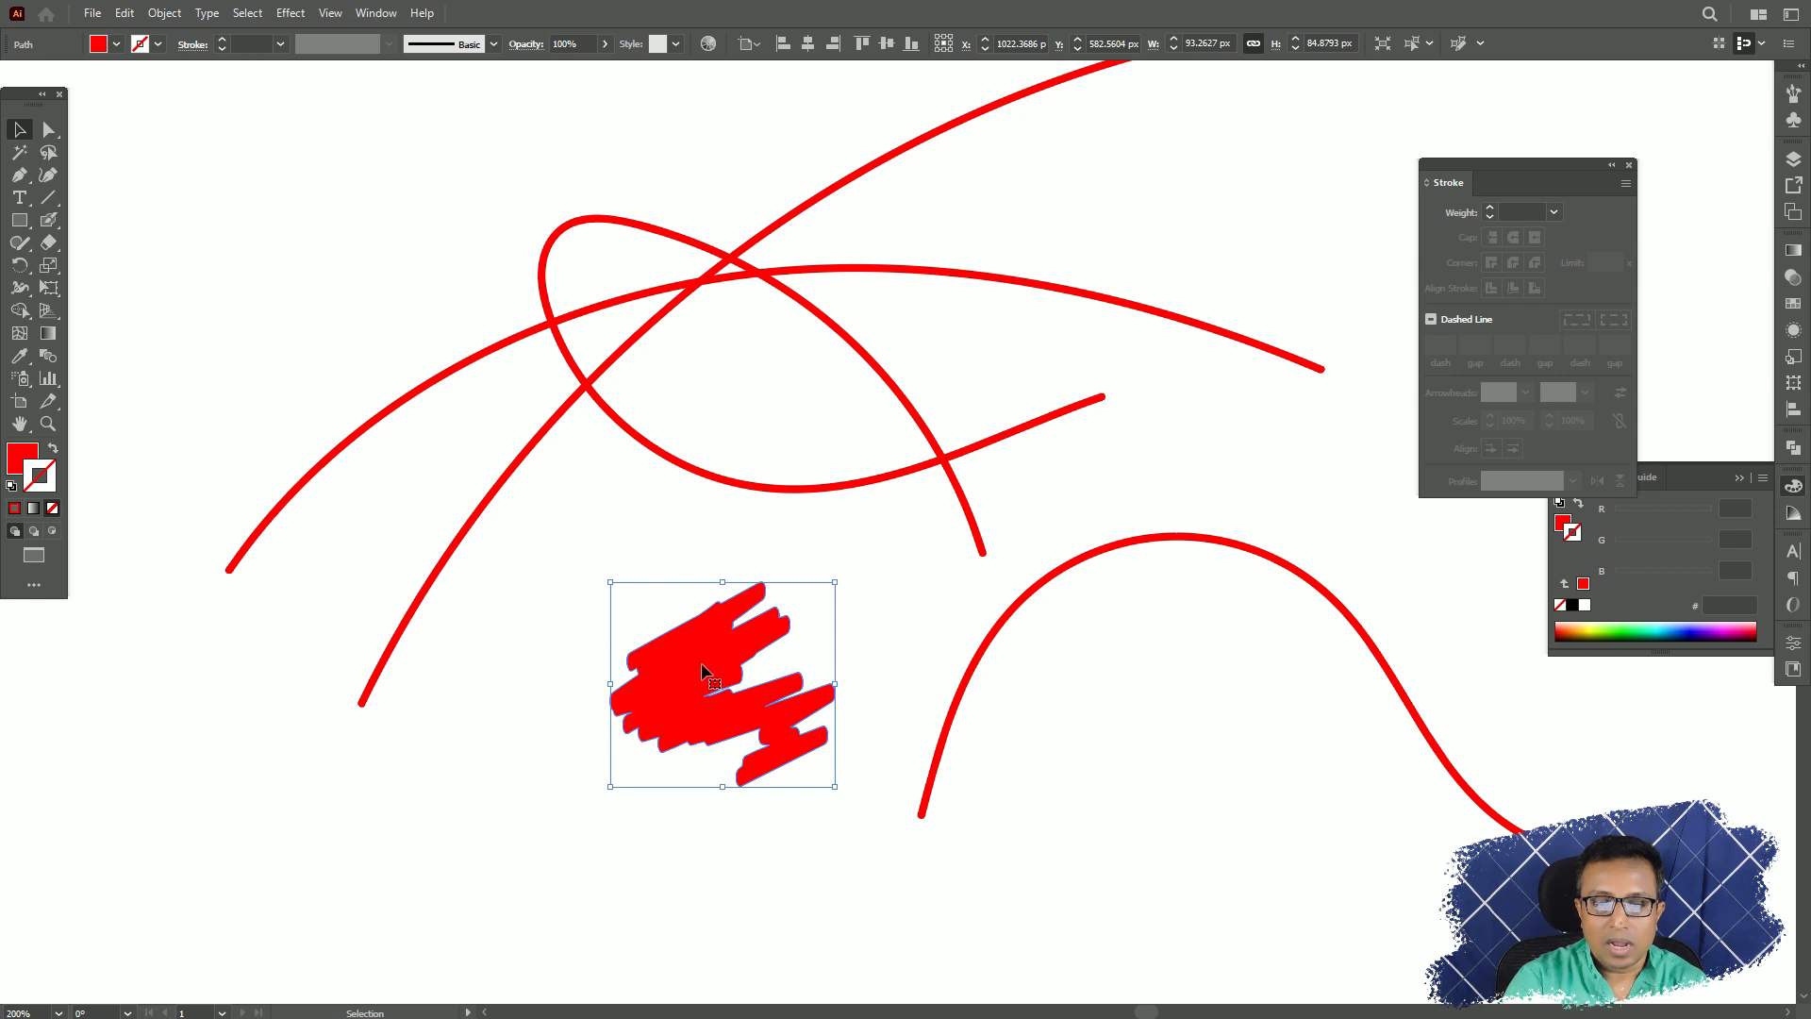
{"action": "mouse_move", "coordinate": [703, 671]}
{"action": "left_mouse_down"}
{"action": "mouse_move", "coordinate": [636, 597]}
{"action": "mouse_move", "coordinate": [650, 647]}
{"action": "left_mouse_up"}
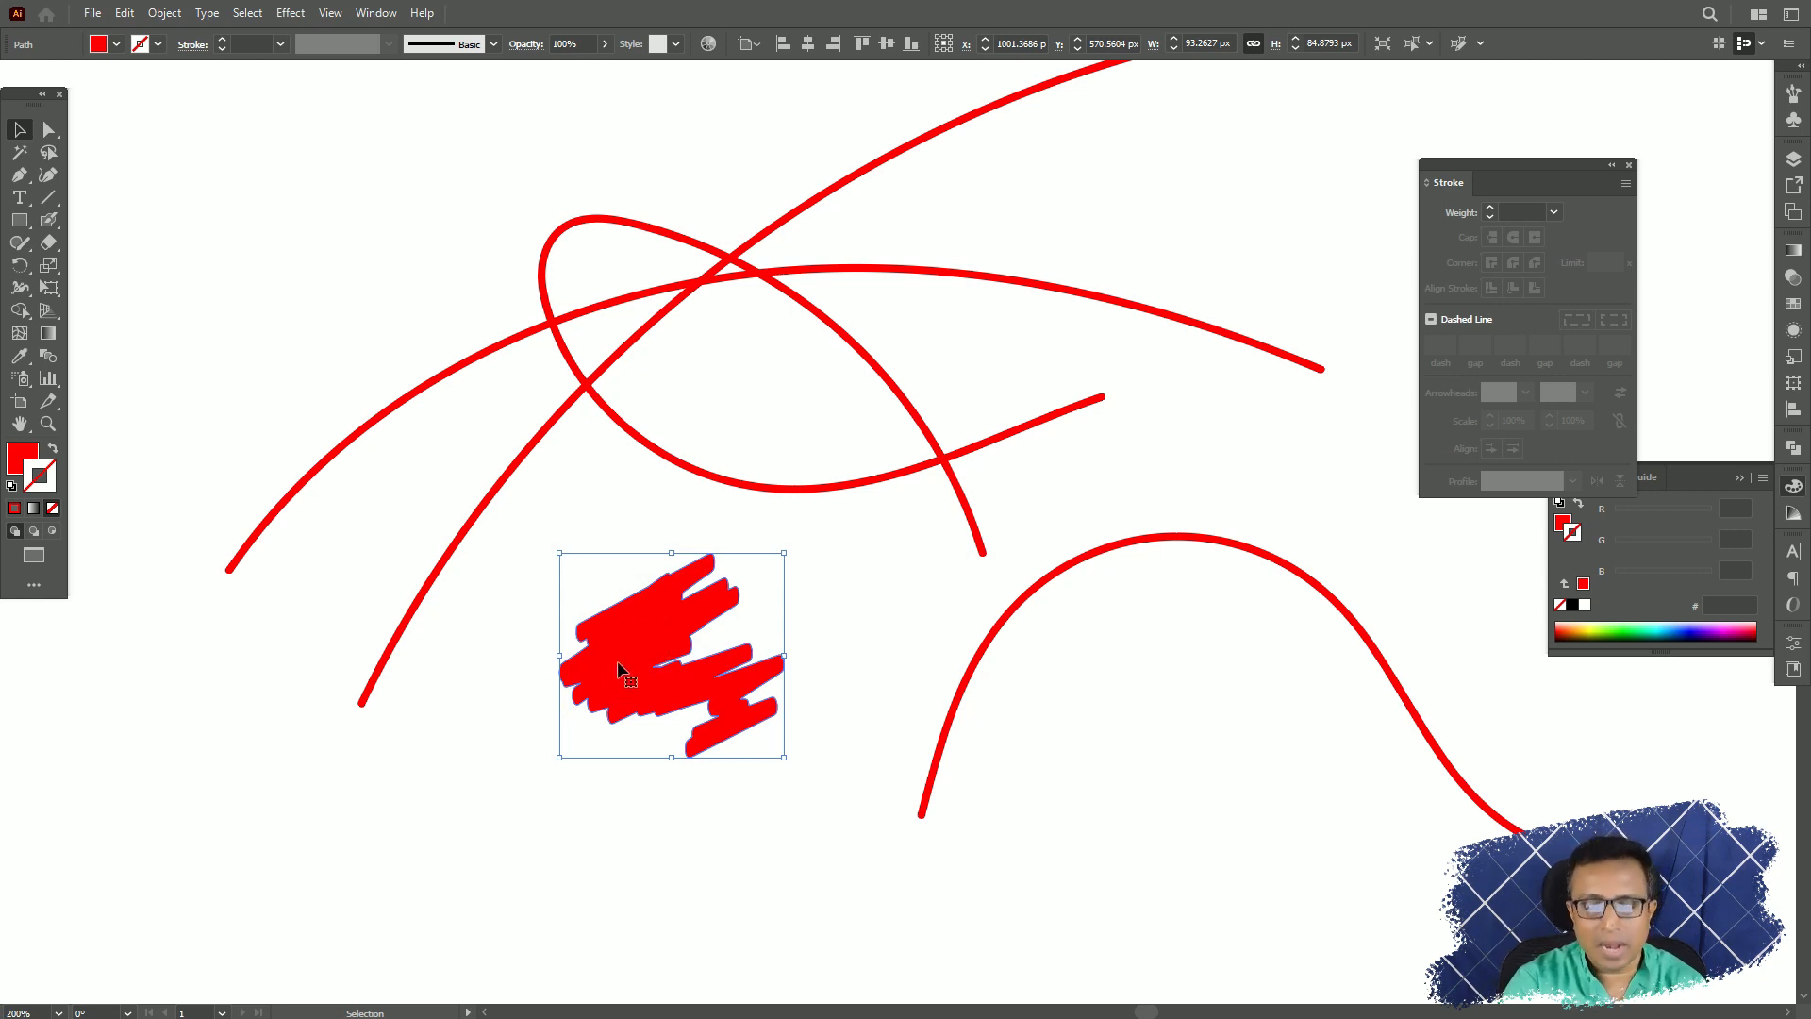
Delete all the strokes and the scribble from the artboard and switch from the Blob Brush back to the Paintbrush tool.
{"action": "left_click_drag", "start_coordinate": [1214, 719], "coordinate": [685, 183]}
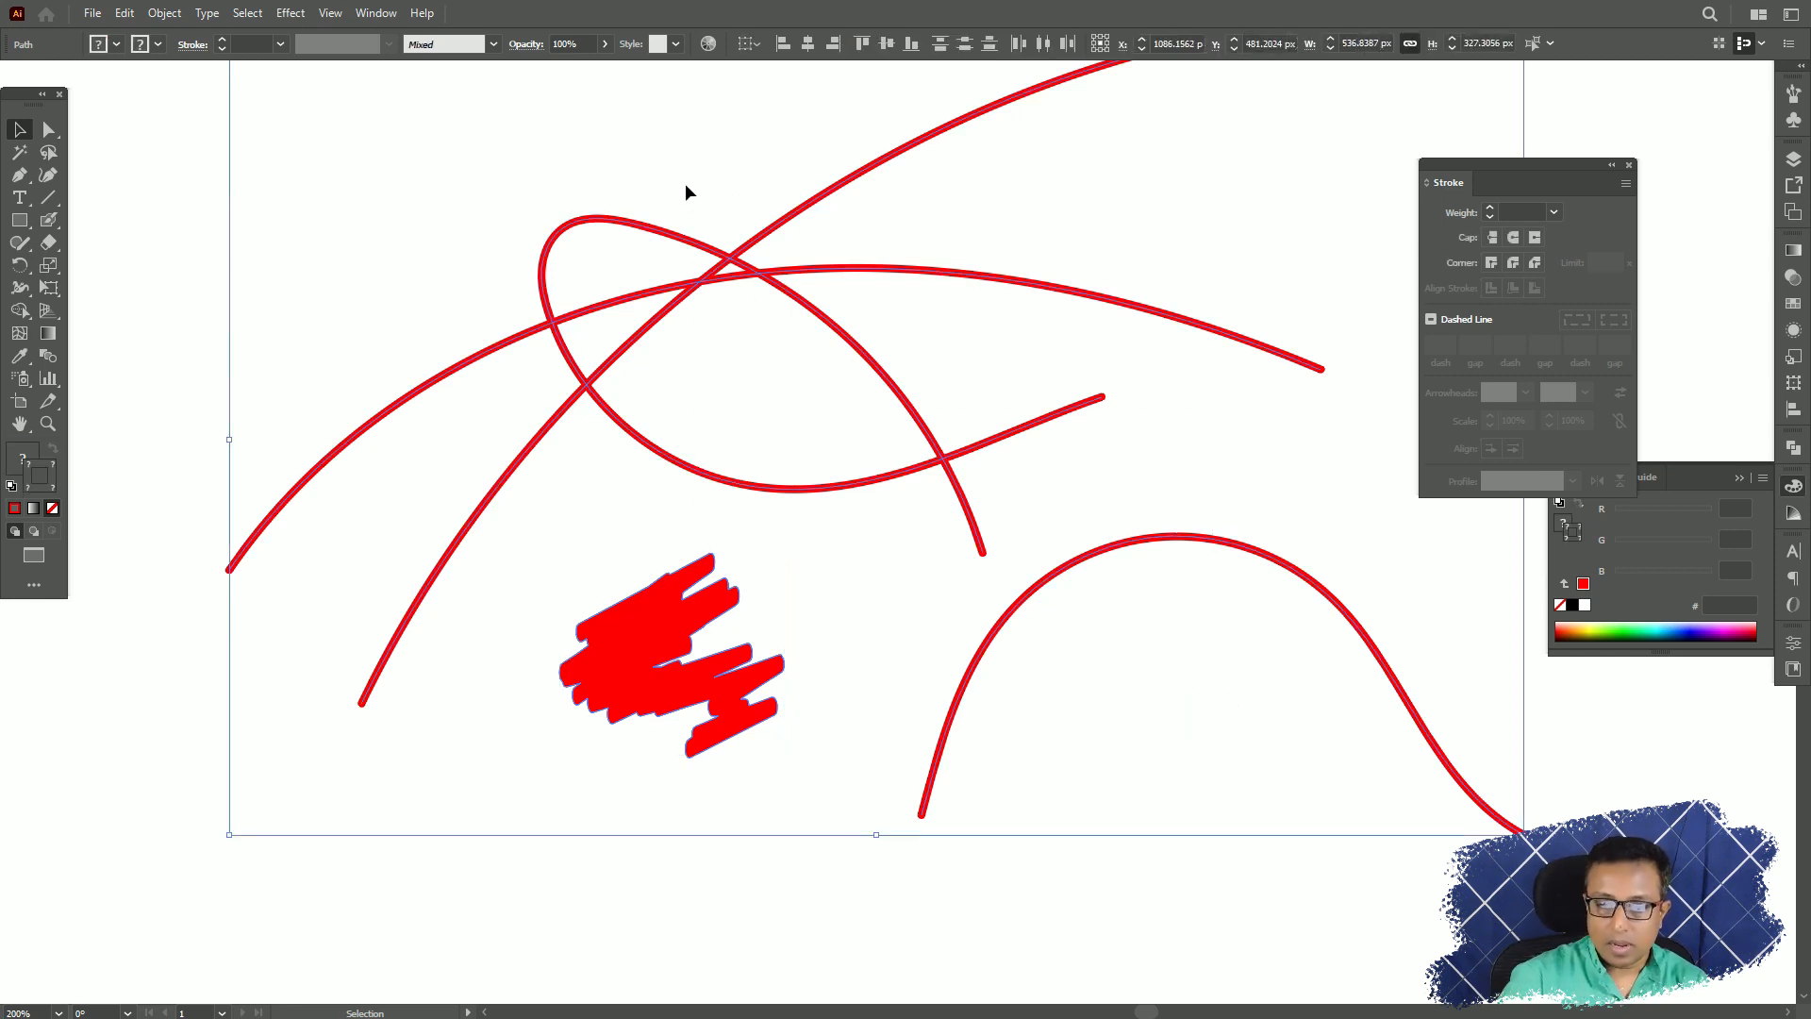
{"action": "key", "text": "Delete"}
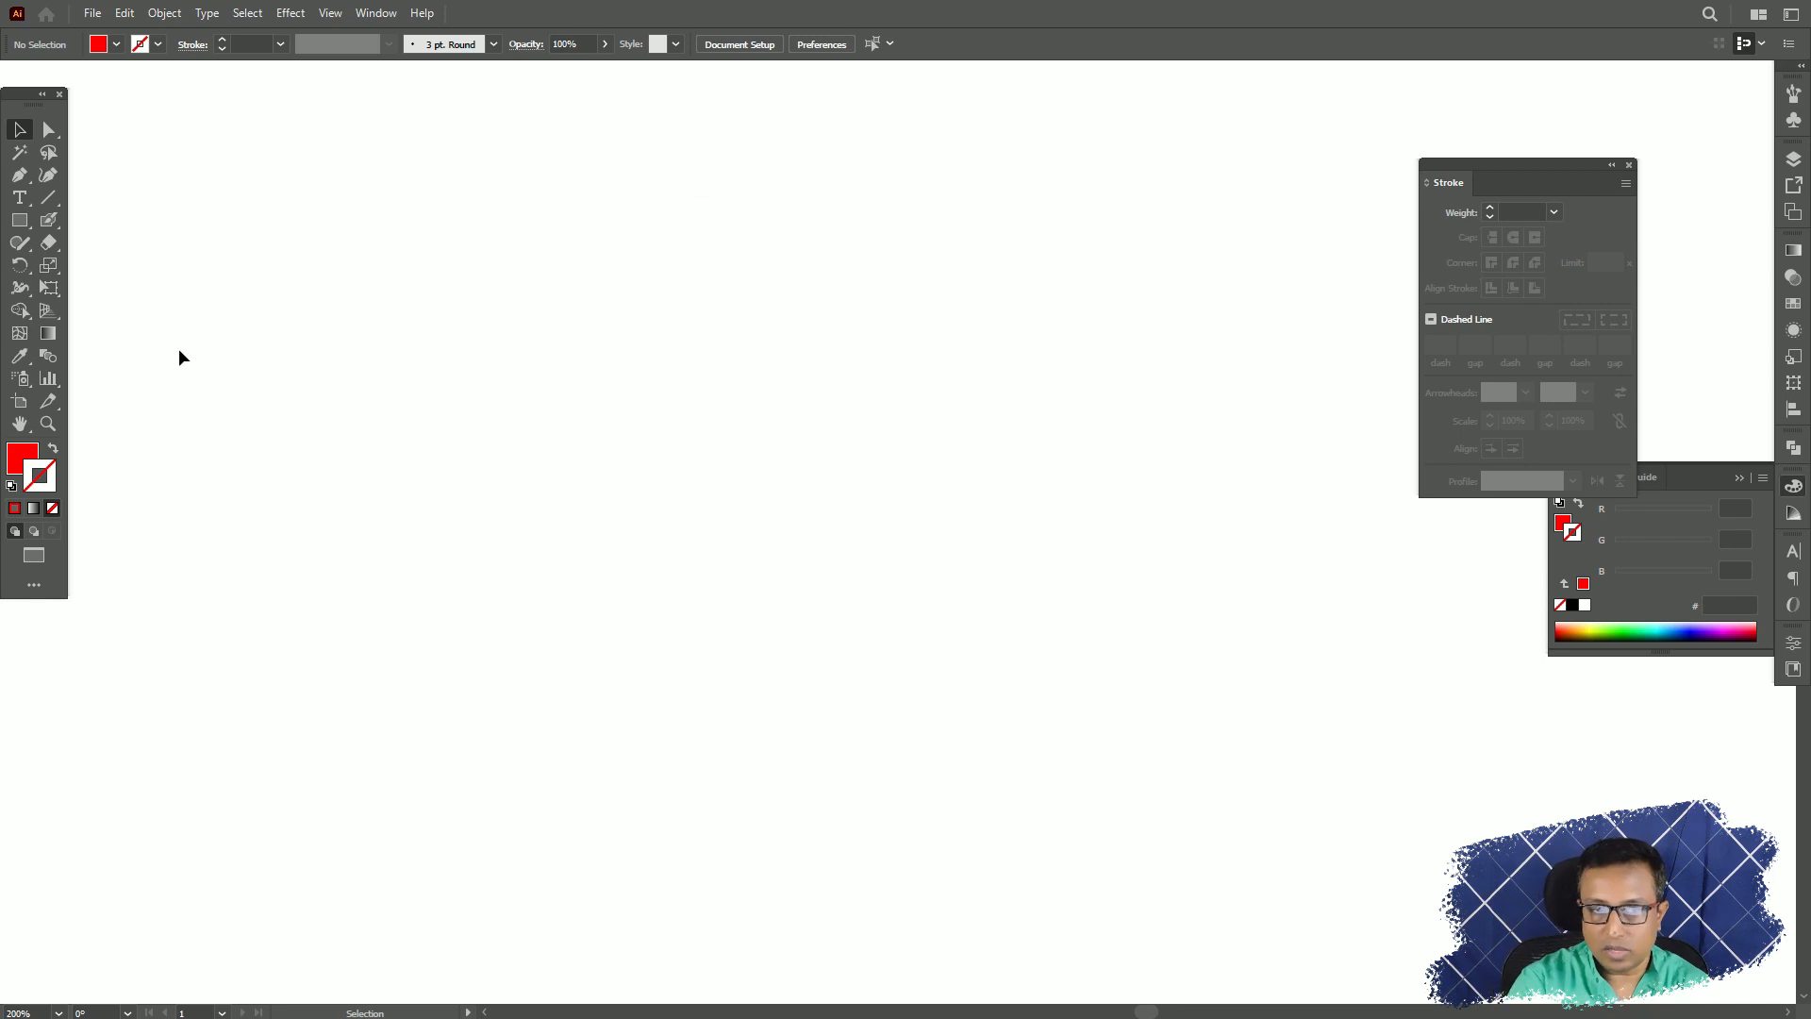
{"action": "left_click", "coordinate": [49, 220]}
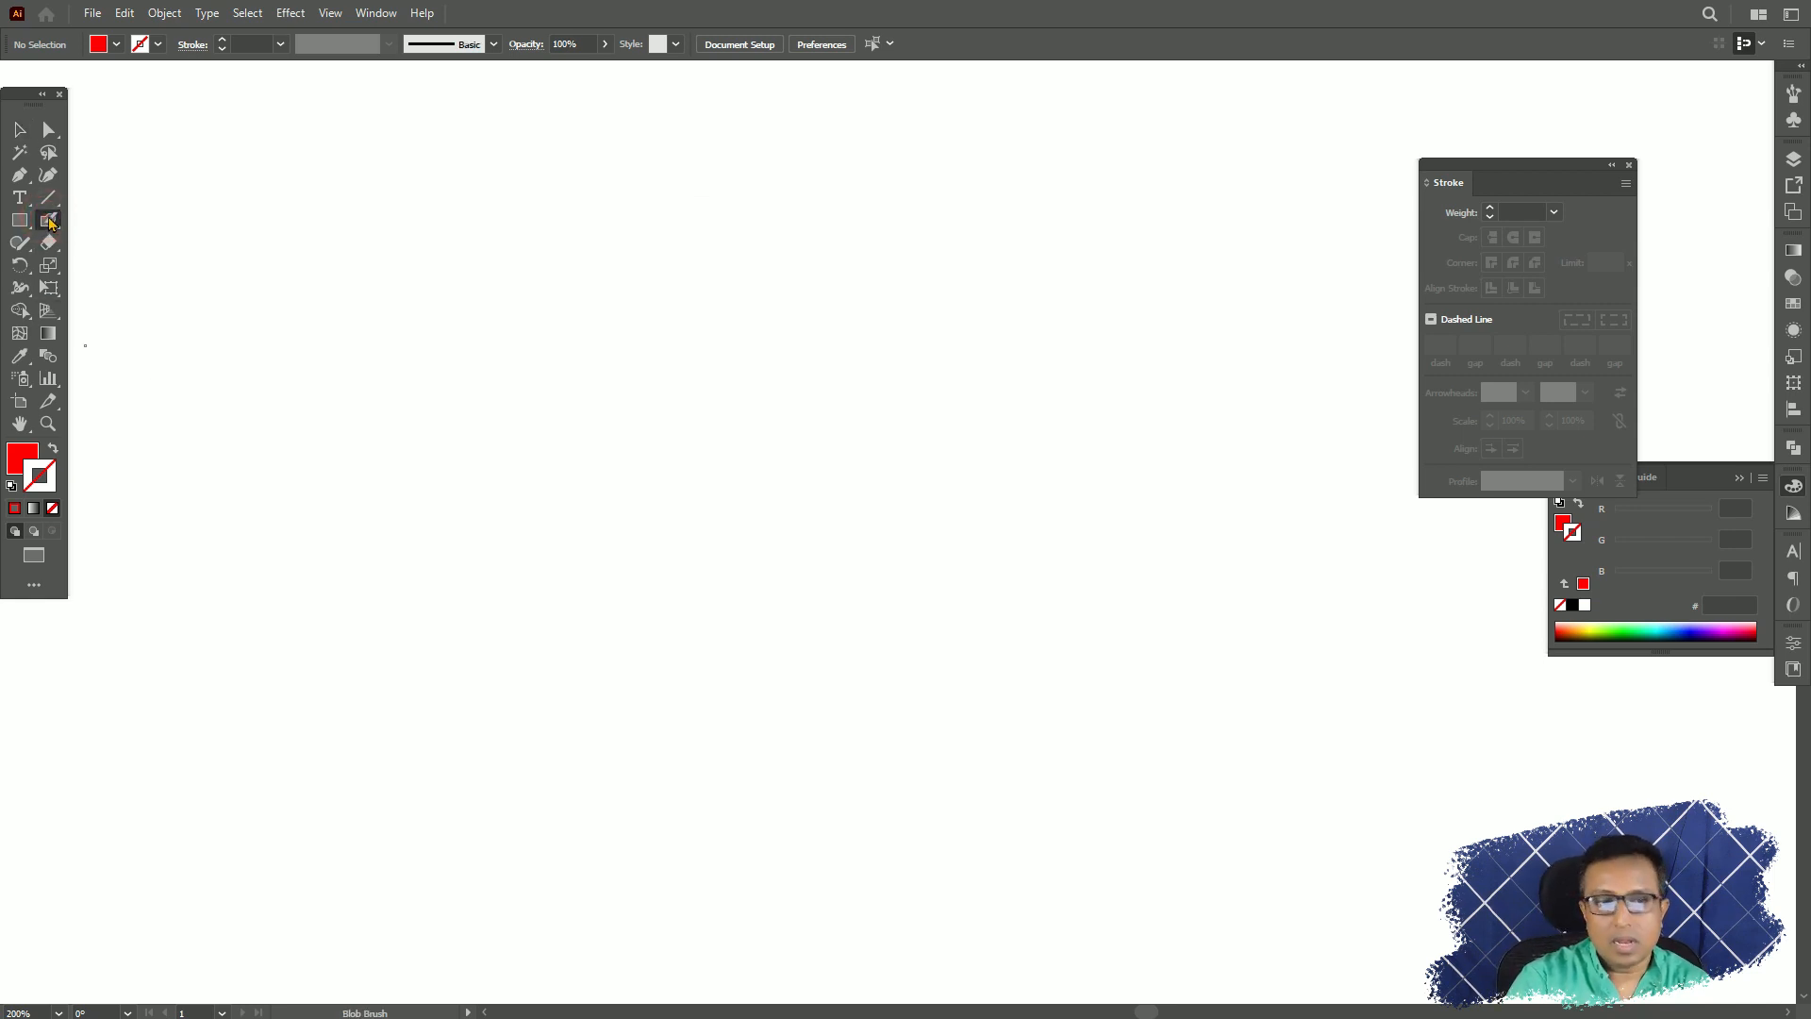
{"action": "left_click", "coordinate": [51, 221]}
{"action": "left_click", "coordinate": [126, 215]}
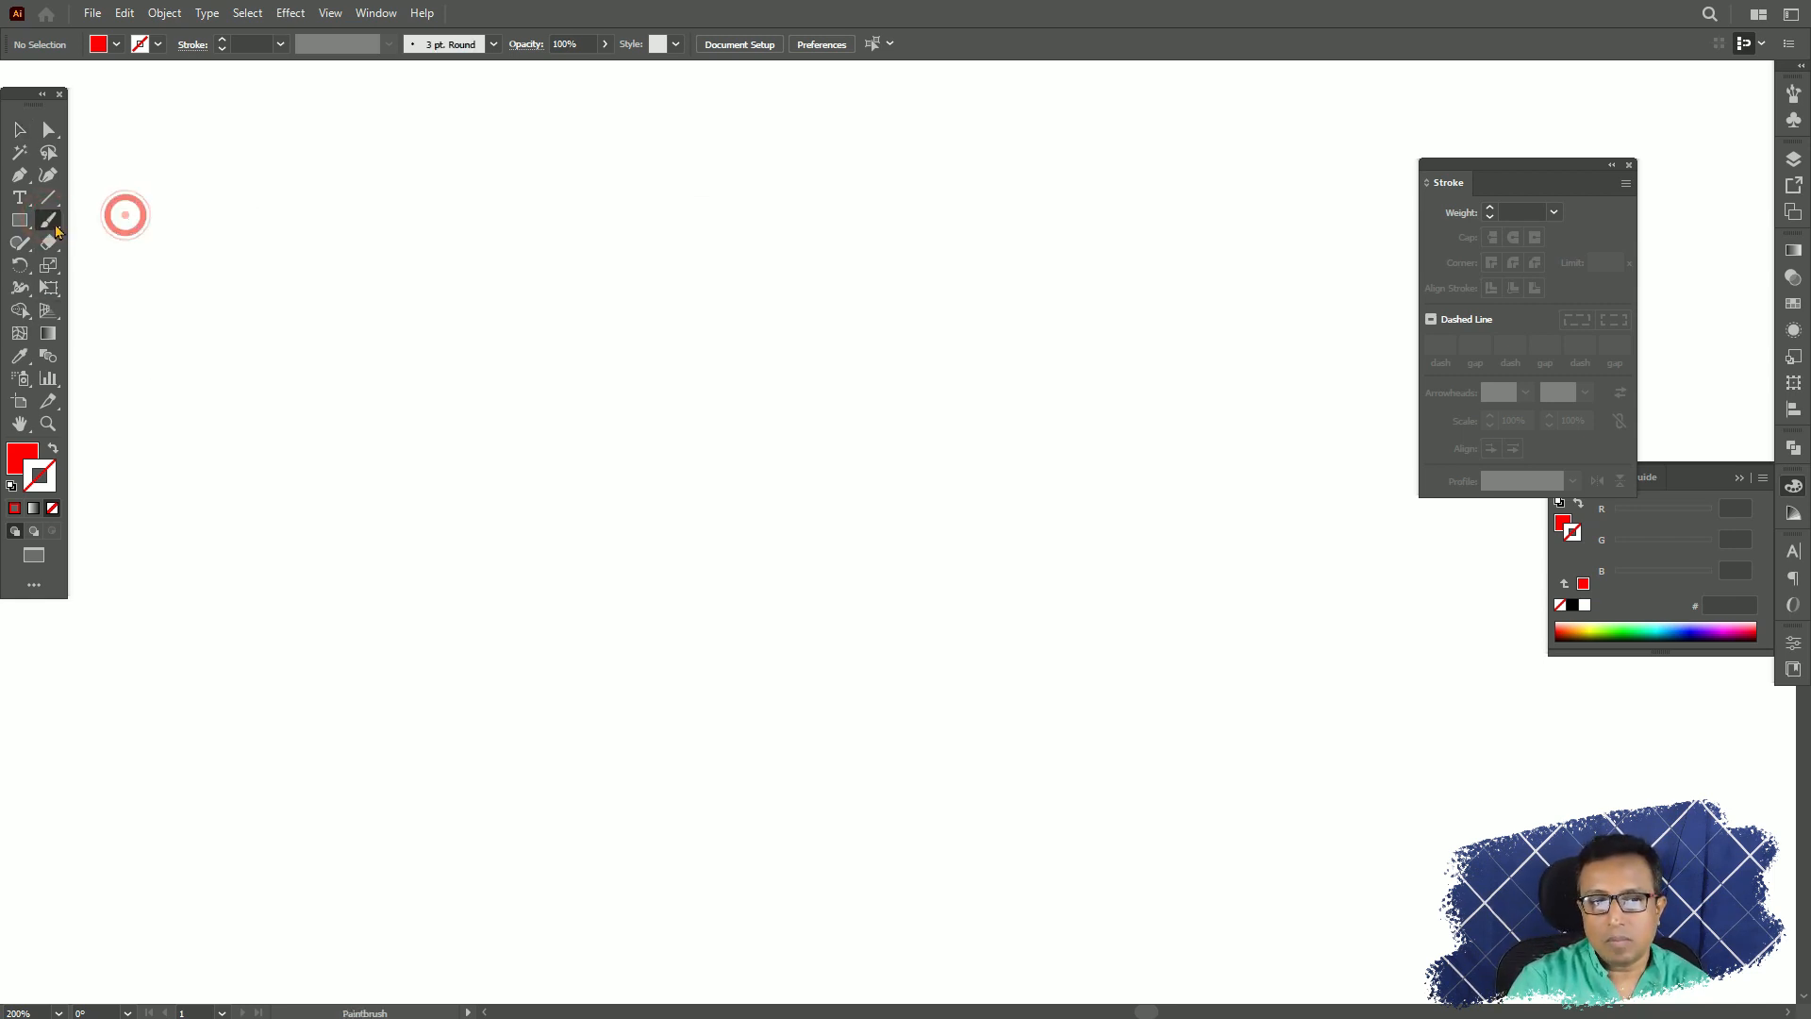
Draw an arched line about 336 by 150 px with the Pencil tool, give it a red stroke and deselect it.
{"action": "left_click", "coordinate": [18, 243]}
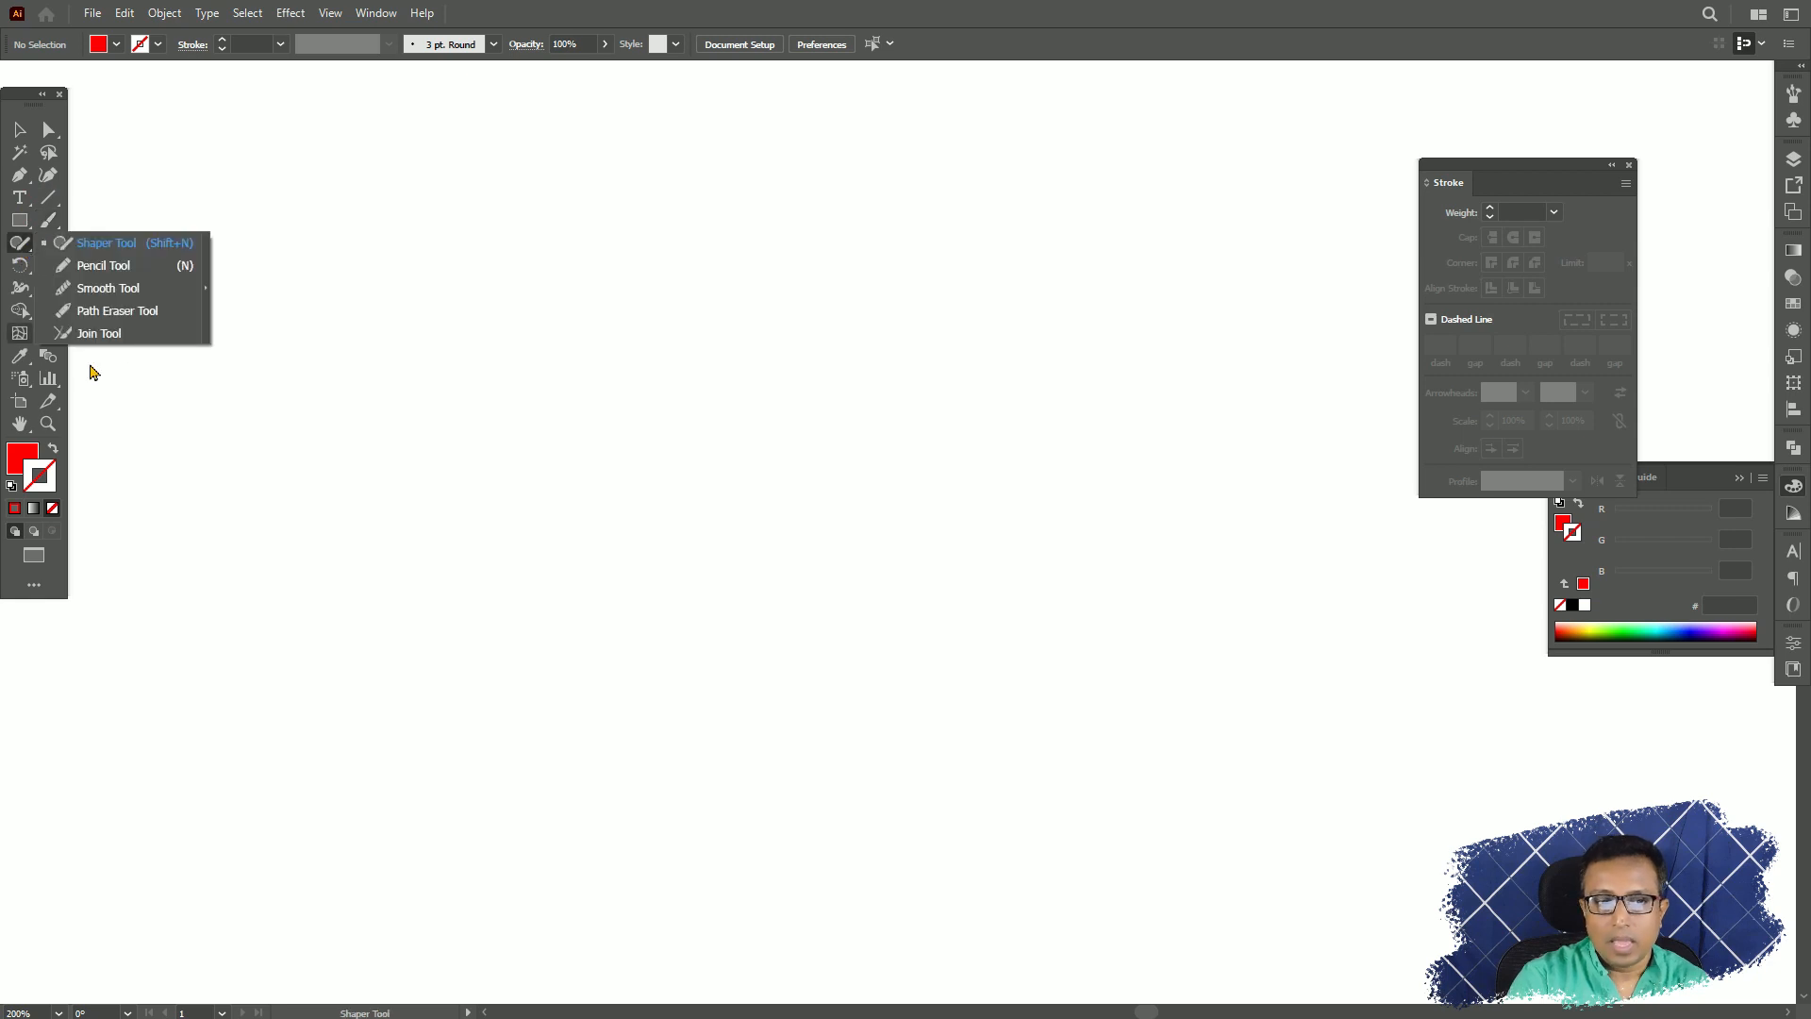
{"action": "left_click", "coordinate": [102, 267]}
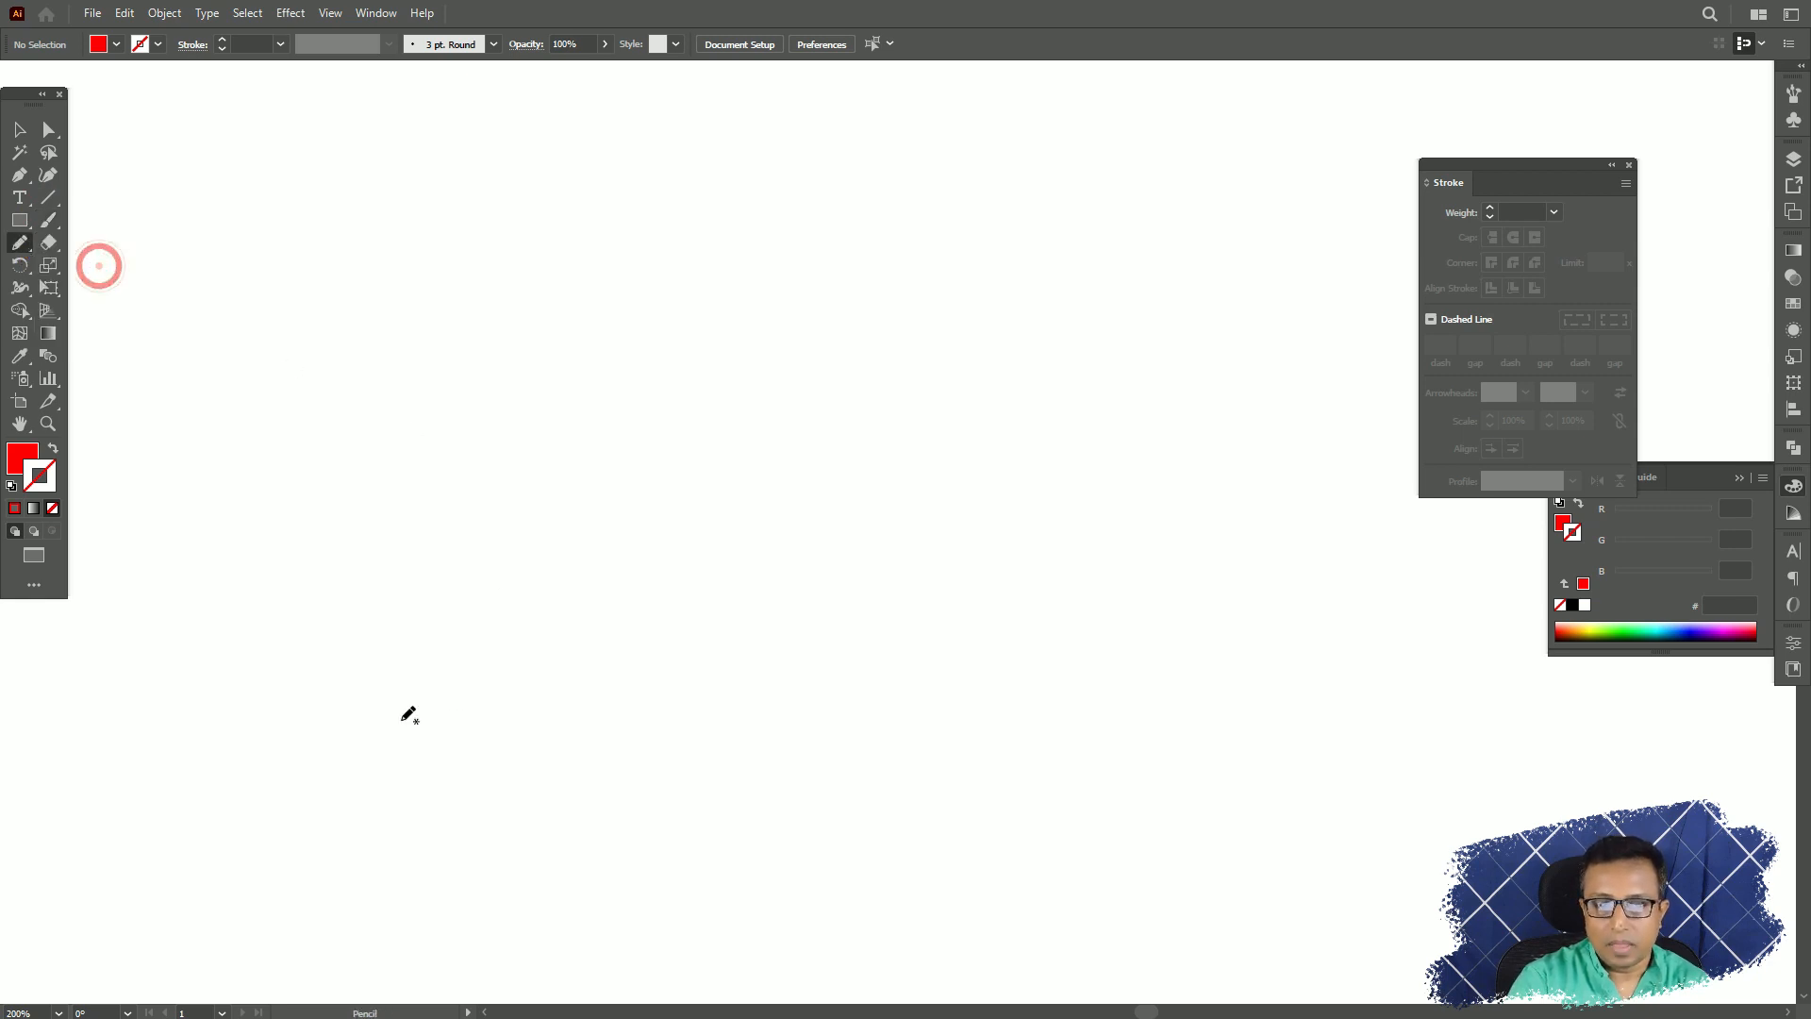
{"action": "mouse_move", "coordinate": [394, 726]}
{"action": "left_mouse_down"}
{"action": "mouse_move", "coordinate": [610, 425]}
{"action": "mouse_move", "coordinate": [968, 390]}
{"action": "mouse_move", "coordinate": [1204, 522]}
{"action": "left_mouse_up"}
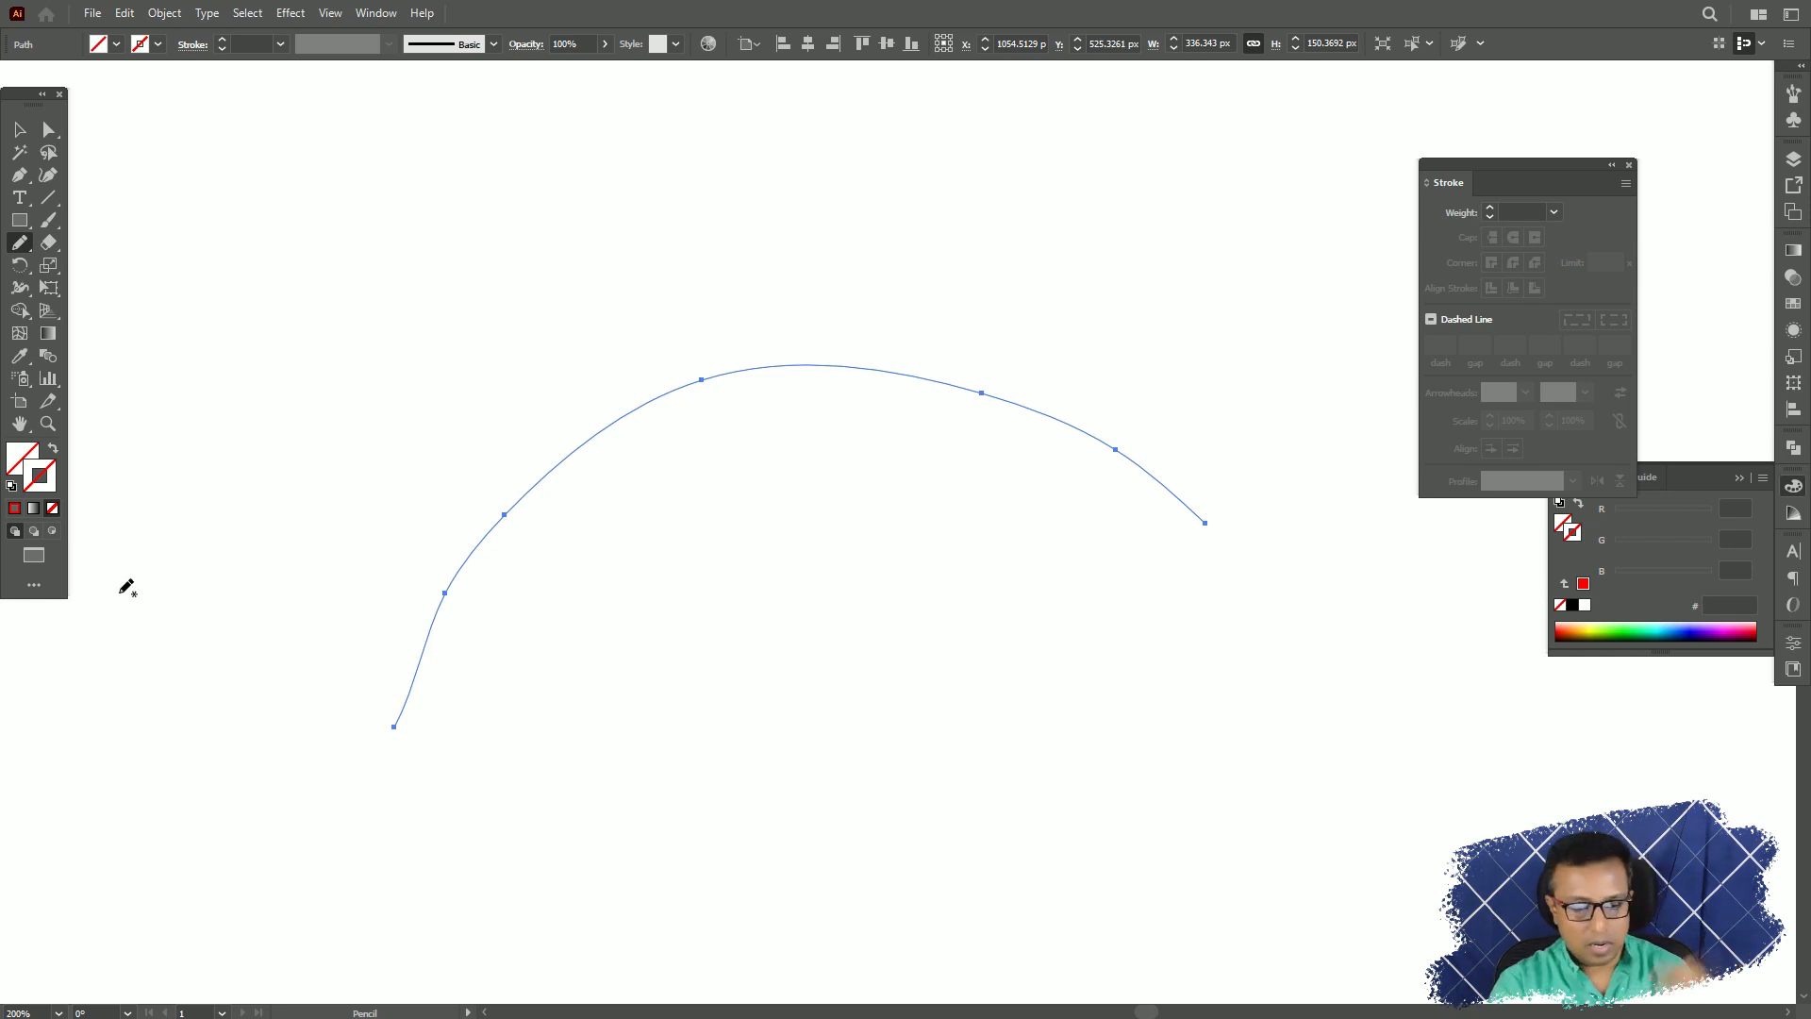
{"action": "left_click", "coordinate": [14, 507]}
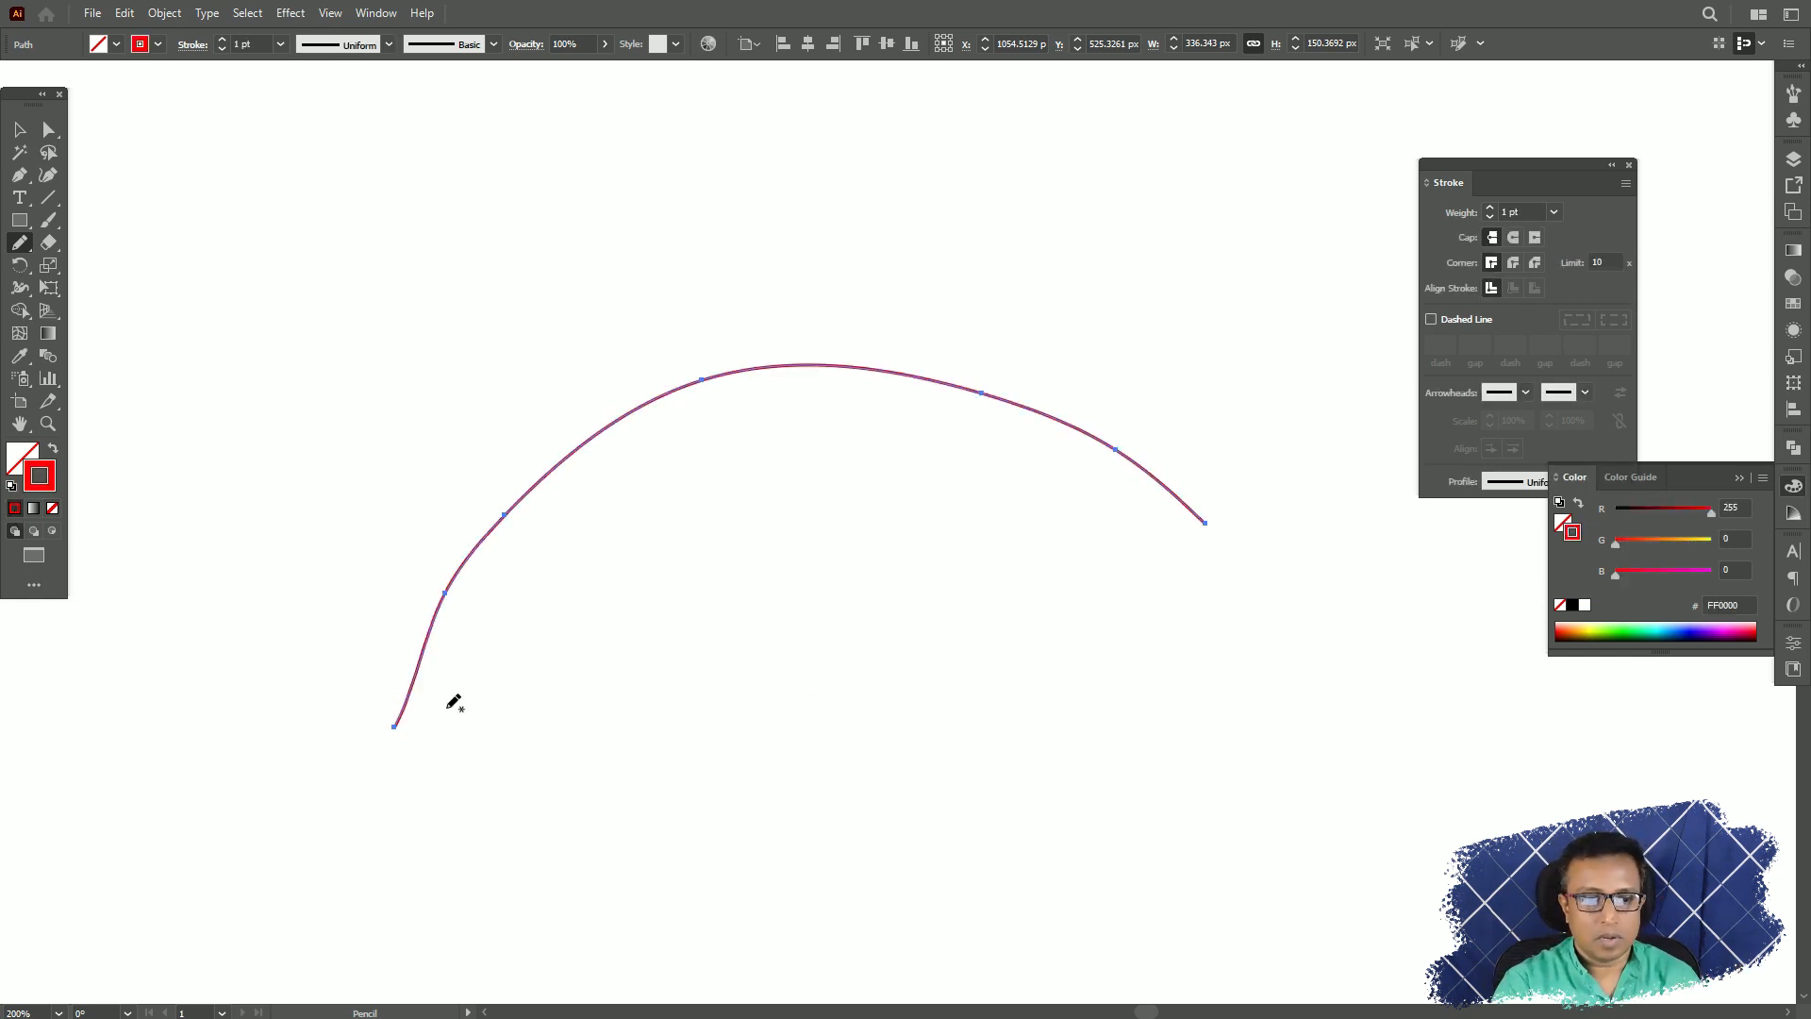
{"action": "left_click", "coordinate": [18, 137]}
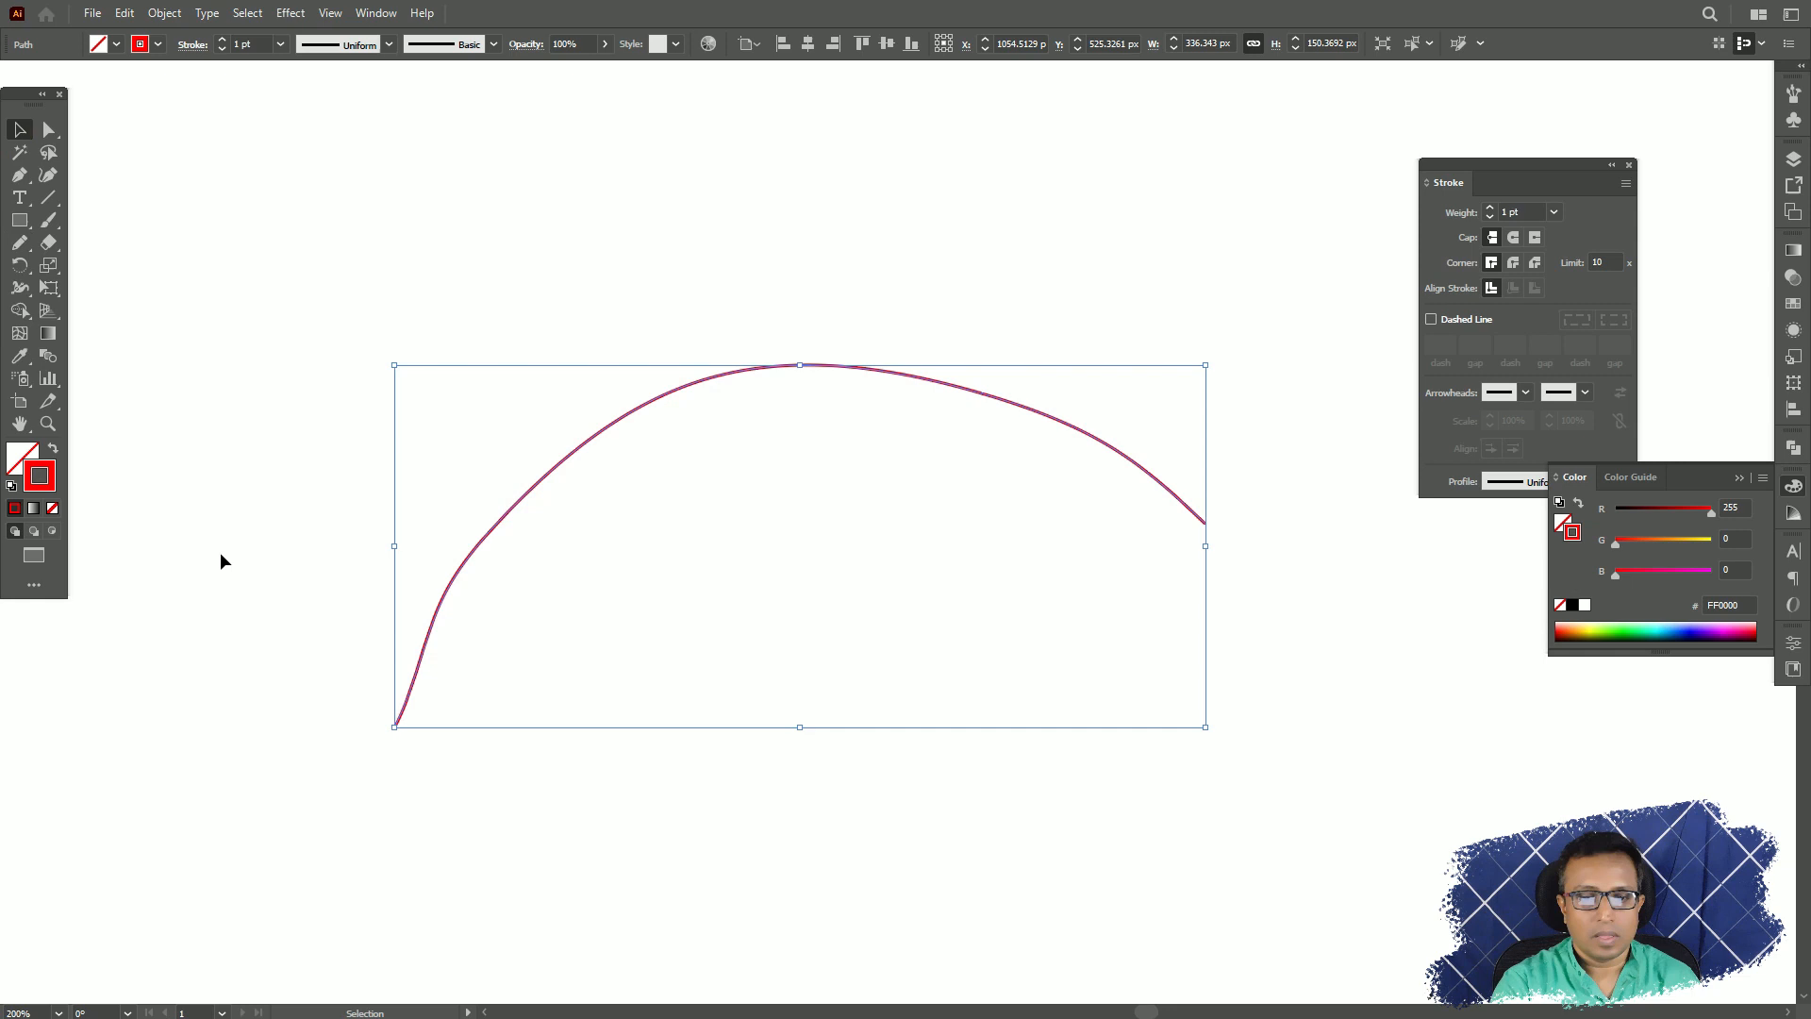
{"action": "left_click", "coordinate": [830, 253]}
Paint two long arched strokes above the pencil line with the Paintbrush tool.
{"action": "left_click", "coordinate": [48, 220]}
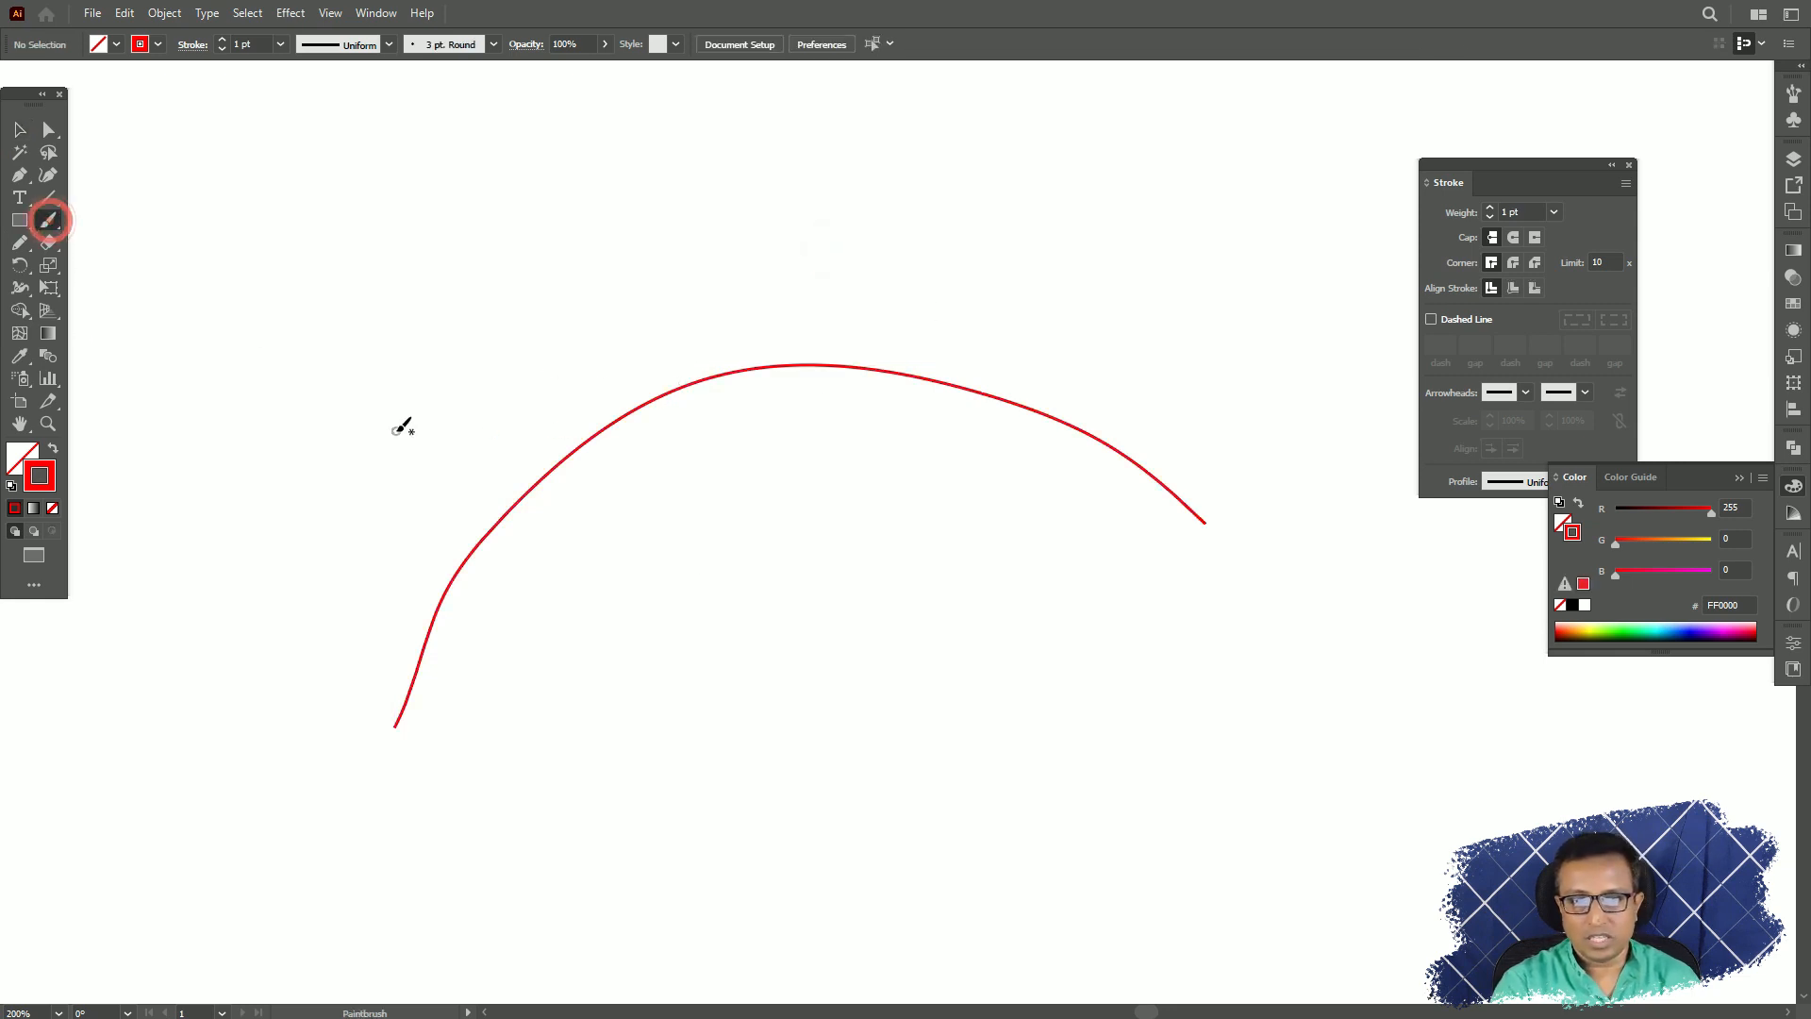
{"action": "mouse_move", "coordinate": [387, 401]}
{"action": "left_mouse_down"}
{"action": "mouse_move", "coordinate": [556, 272]}
{"action": "mouse_move", "coordinate": [1140, 247]}
{"action": "left_mouse_up"}
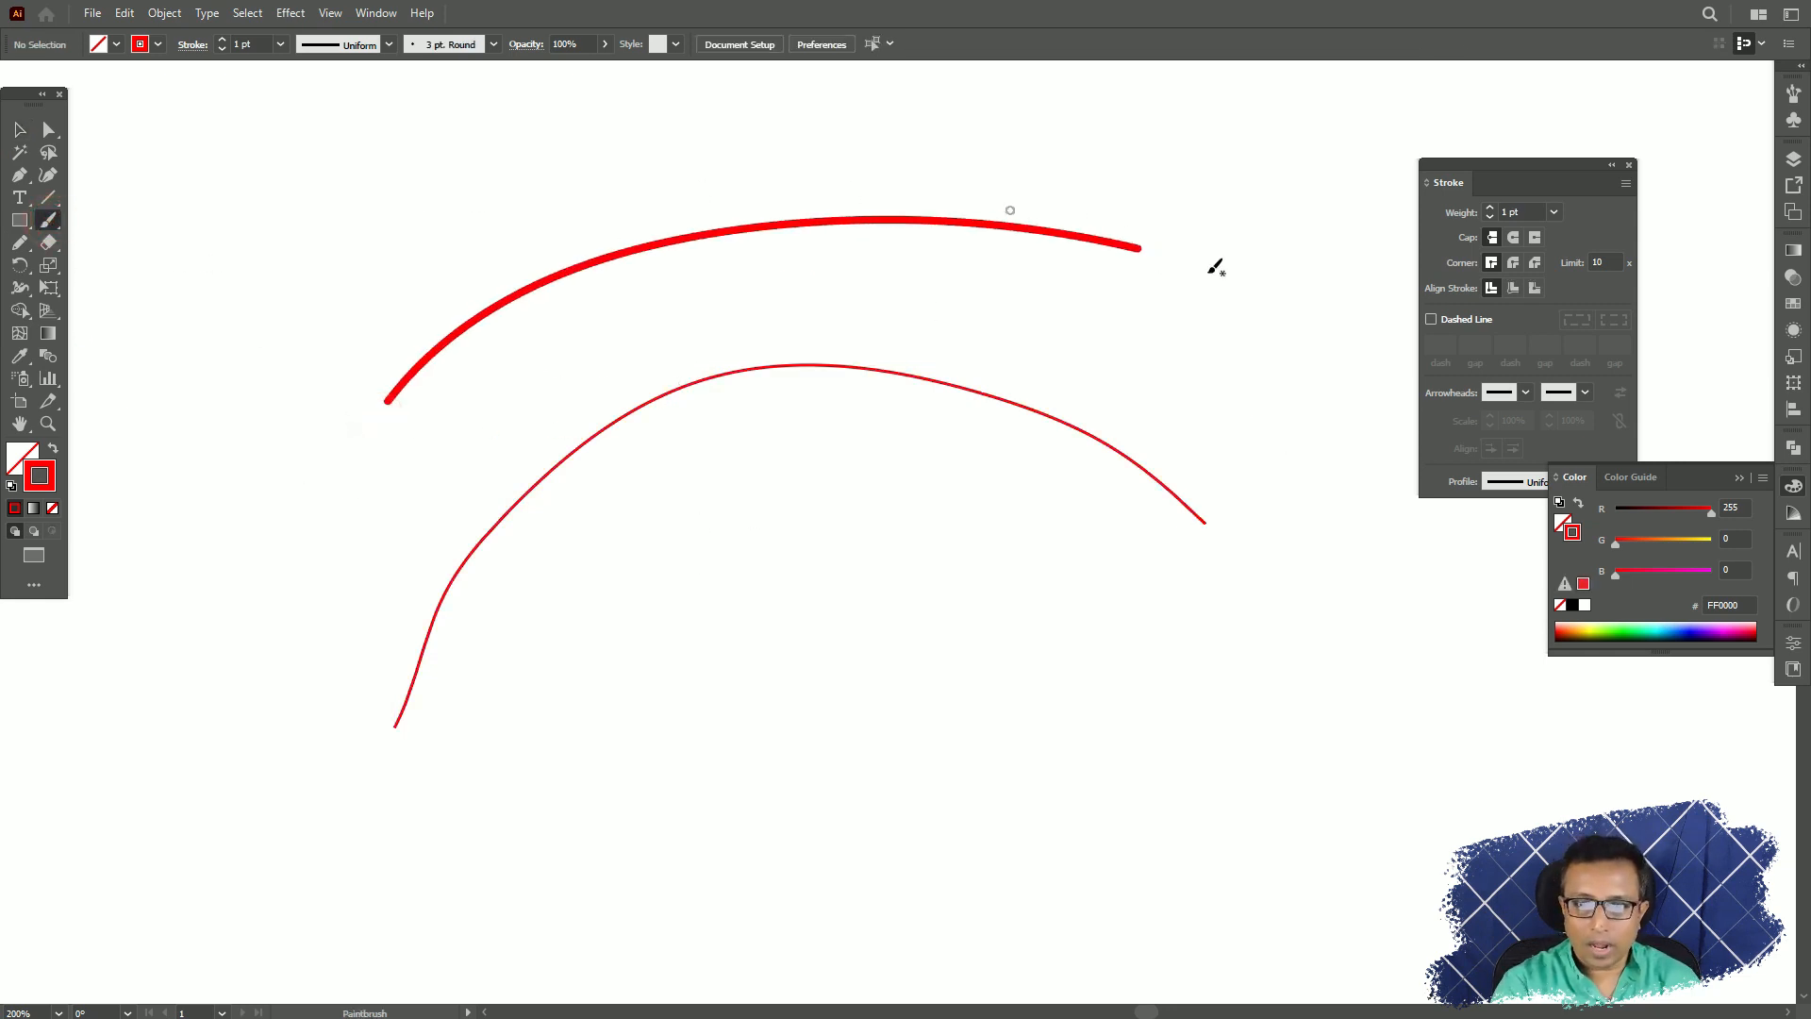
{"action": "left_click_drag", "start_coordinate": [430, 262], "coordinate": [1340, 409]}
Draw an arch about 291 by 113 px, a pointed M shape and a rounded m shape below it with the Pencil tool.
{"action": "key", "text": "n"}
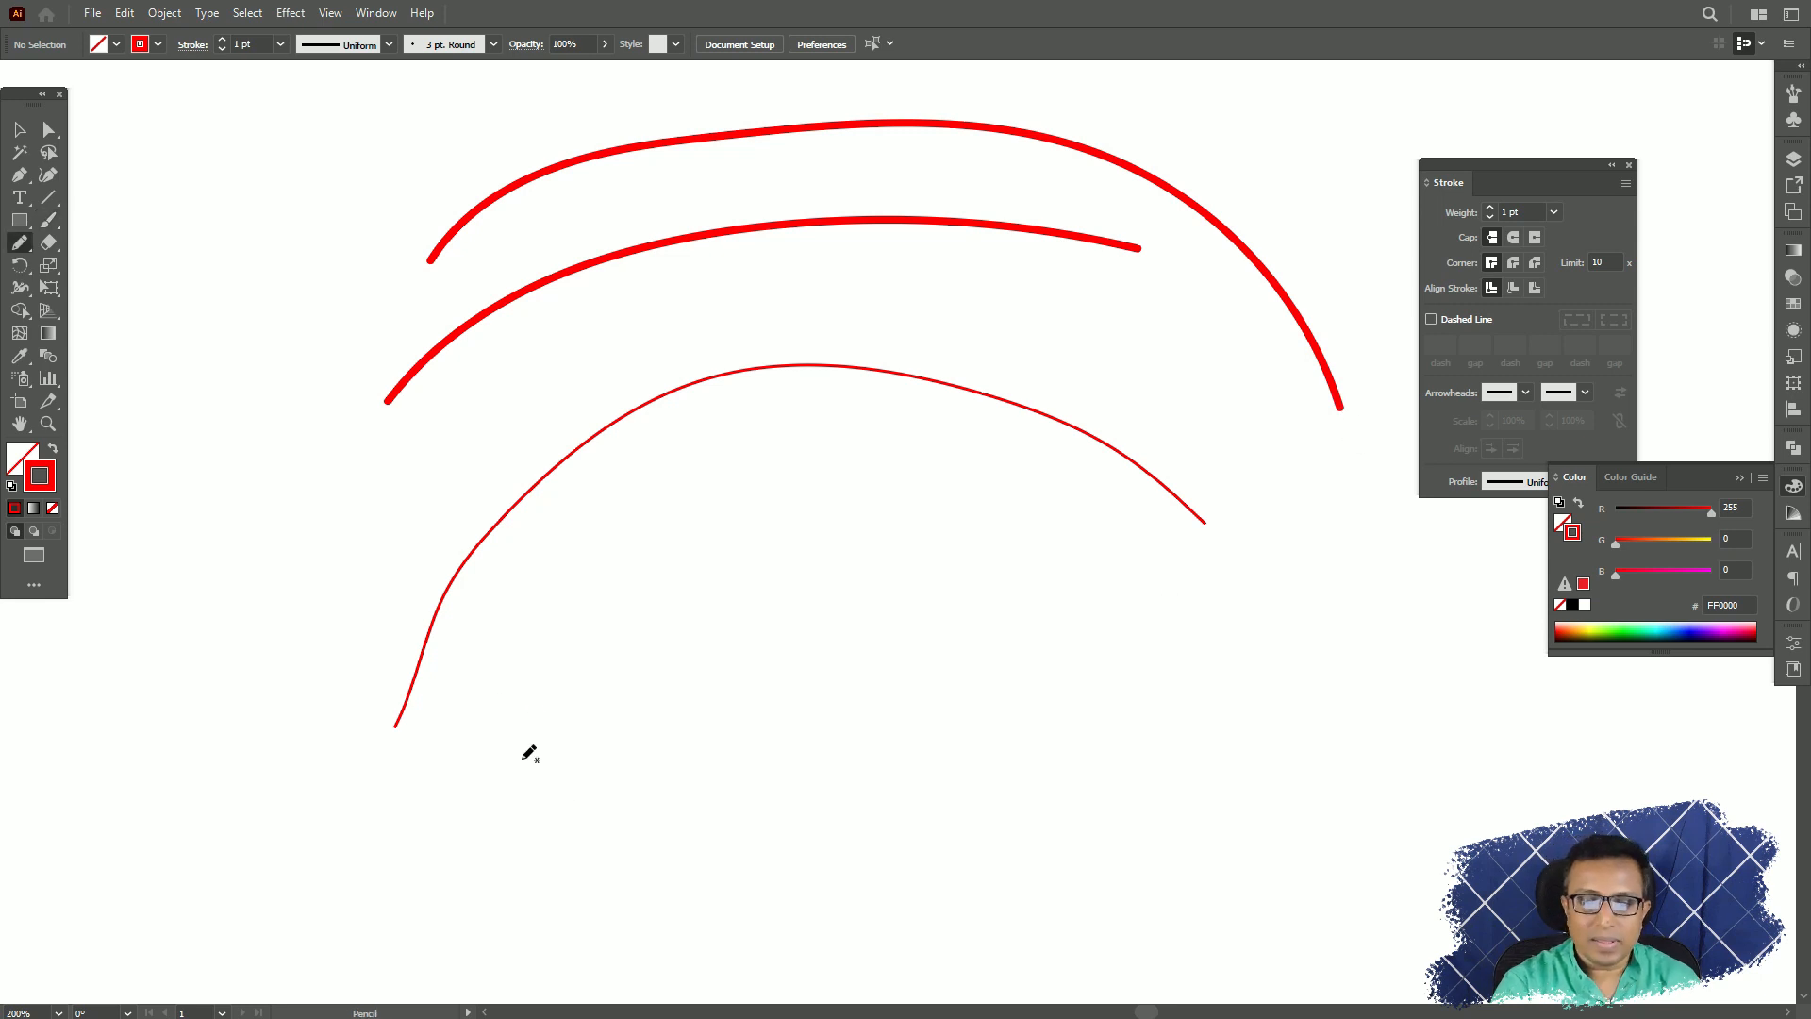
{"action": "mouse_move", "coordinate": [514, 761]}
{"action": "left_mouse_down"}
{"action": "mouse_move", "coordinate": [948, 492]}
{"action": "mouse_move", "coordinate": [1217, 739]}
{"action": "left_mouse_up"}
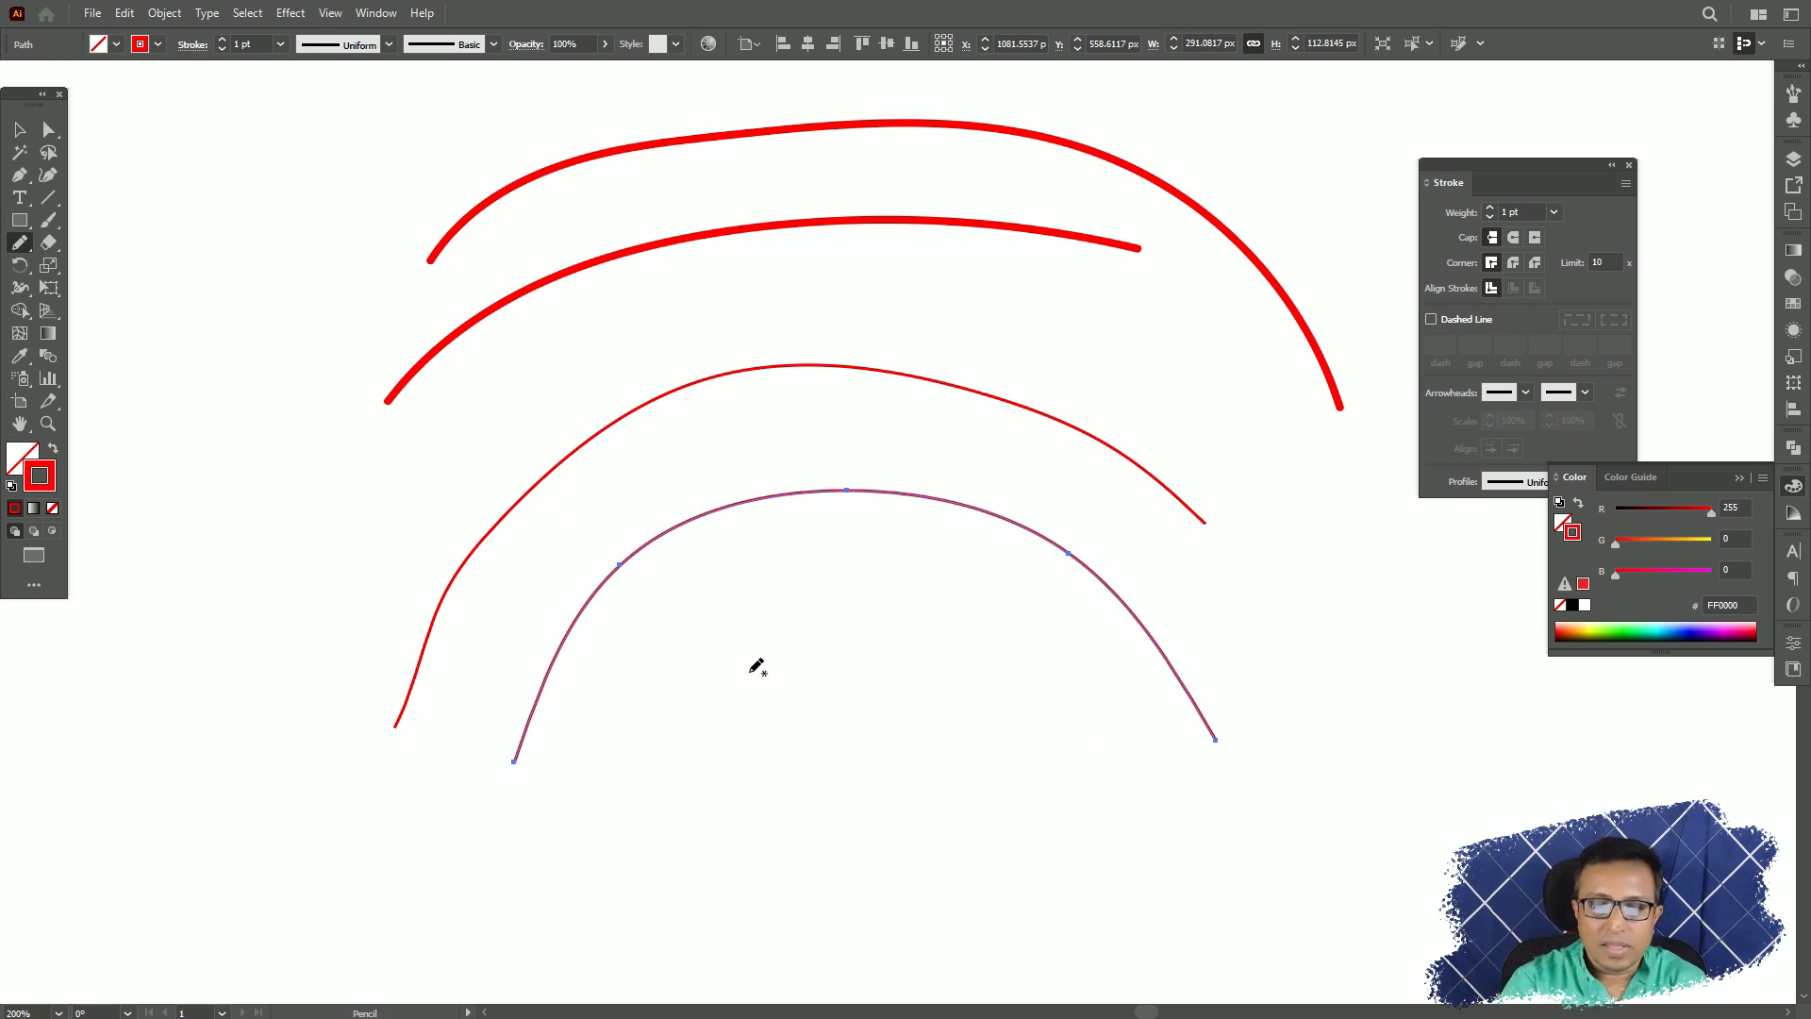
{"action": "mouse_move", "coordinate": [713, 833]}
{"action": "left_mouse_down"}
{"action": "mouse_move", "coordinate": [828, 715]}
{"action": "mouse_move", "coordinate": [912, 550]}
{"action": "mouse_move", "coordinate": [1005, 813]}
{"action": "mouse_move", "coordinate": [1097, 724]}
{"action": "mouse_move", "coordinate": [1143, 769]}
{"action": "mouse_move", "coordinate": [1281, 788]}
{"action": "mouse_move", "coordinate": [1301, 833]}
{"action": "left_mouse_up"}
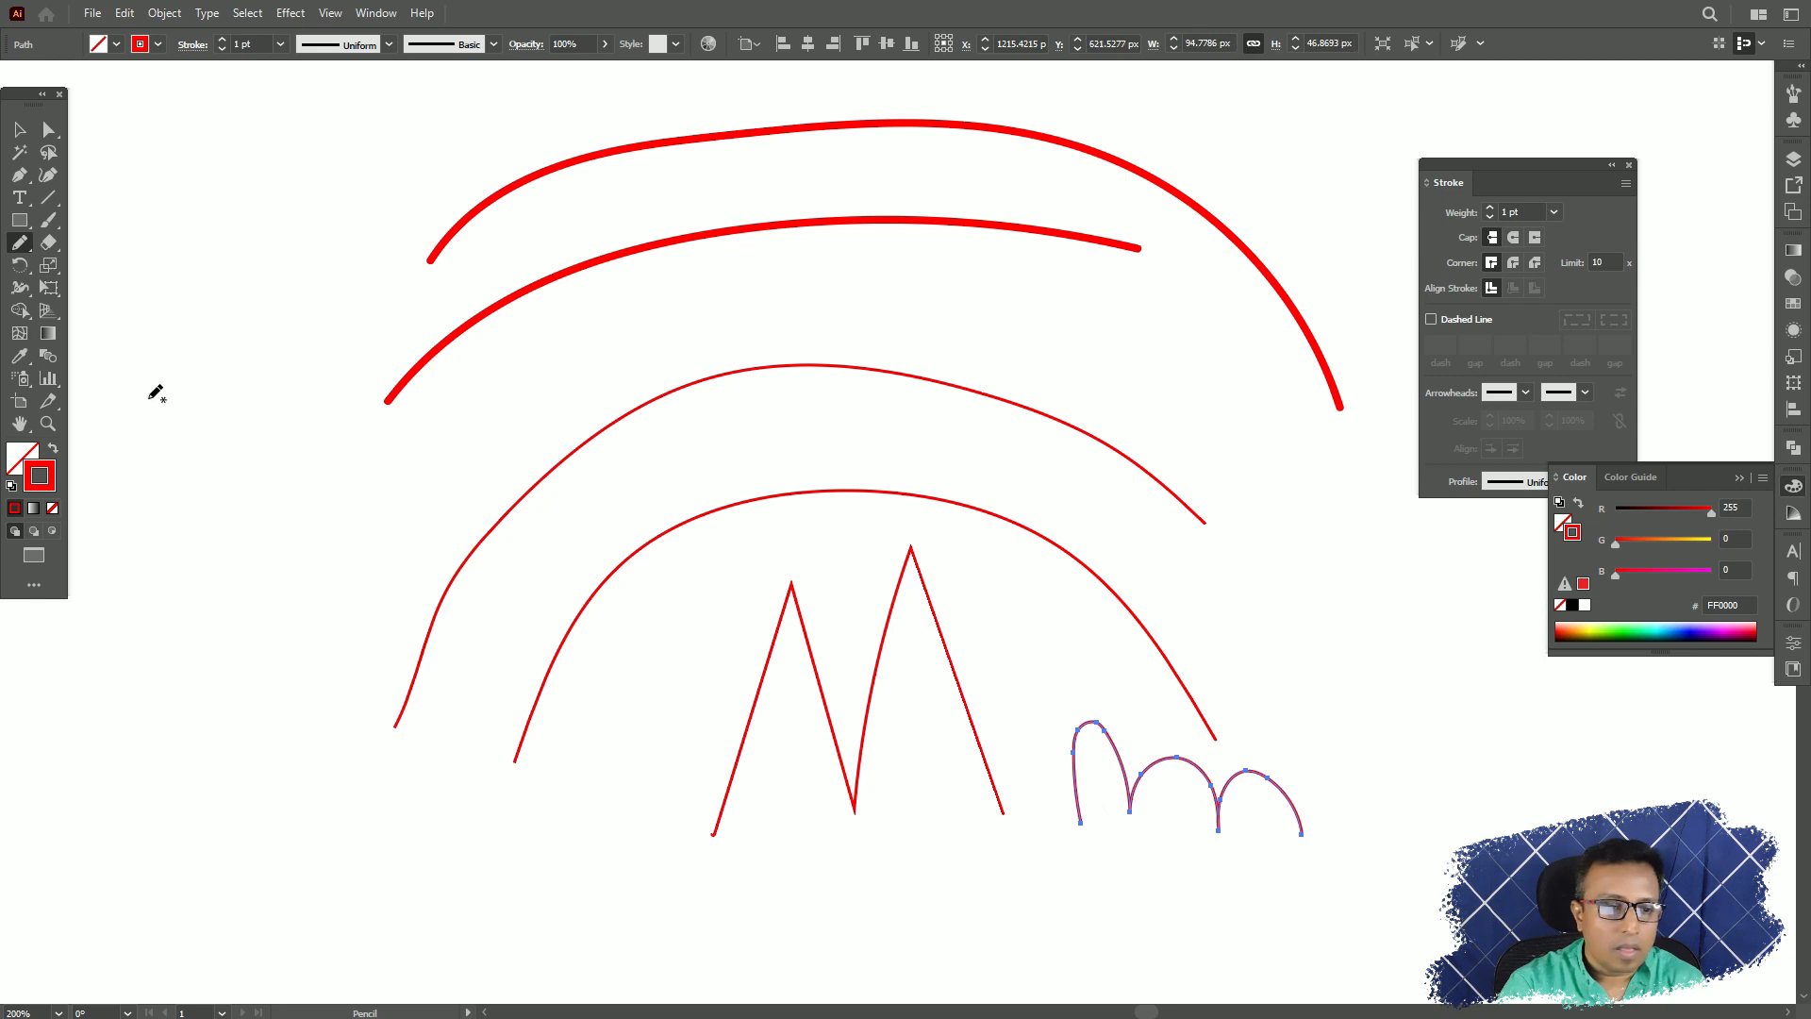
Smooth the right-hand humps of the rounded m shape with repeated Smooth tool strokes.
{"action": "left_click", "coordinate": [18, 243]}
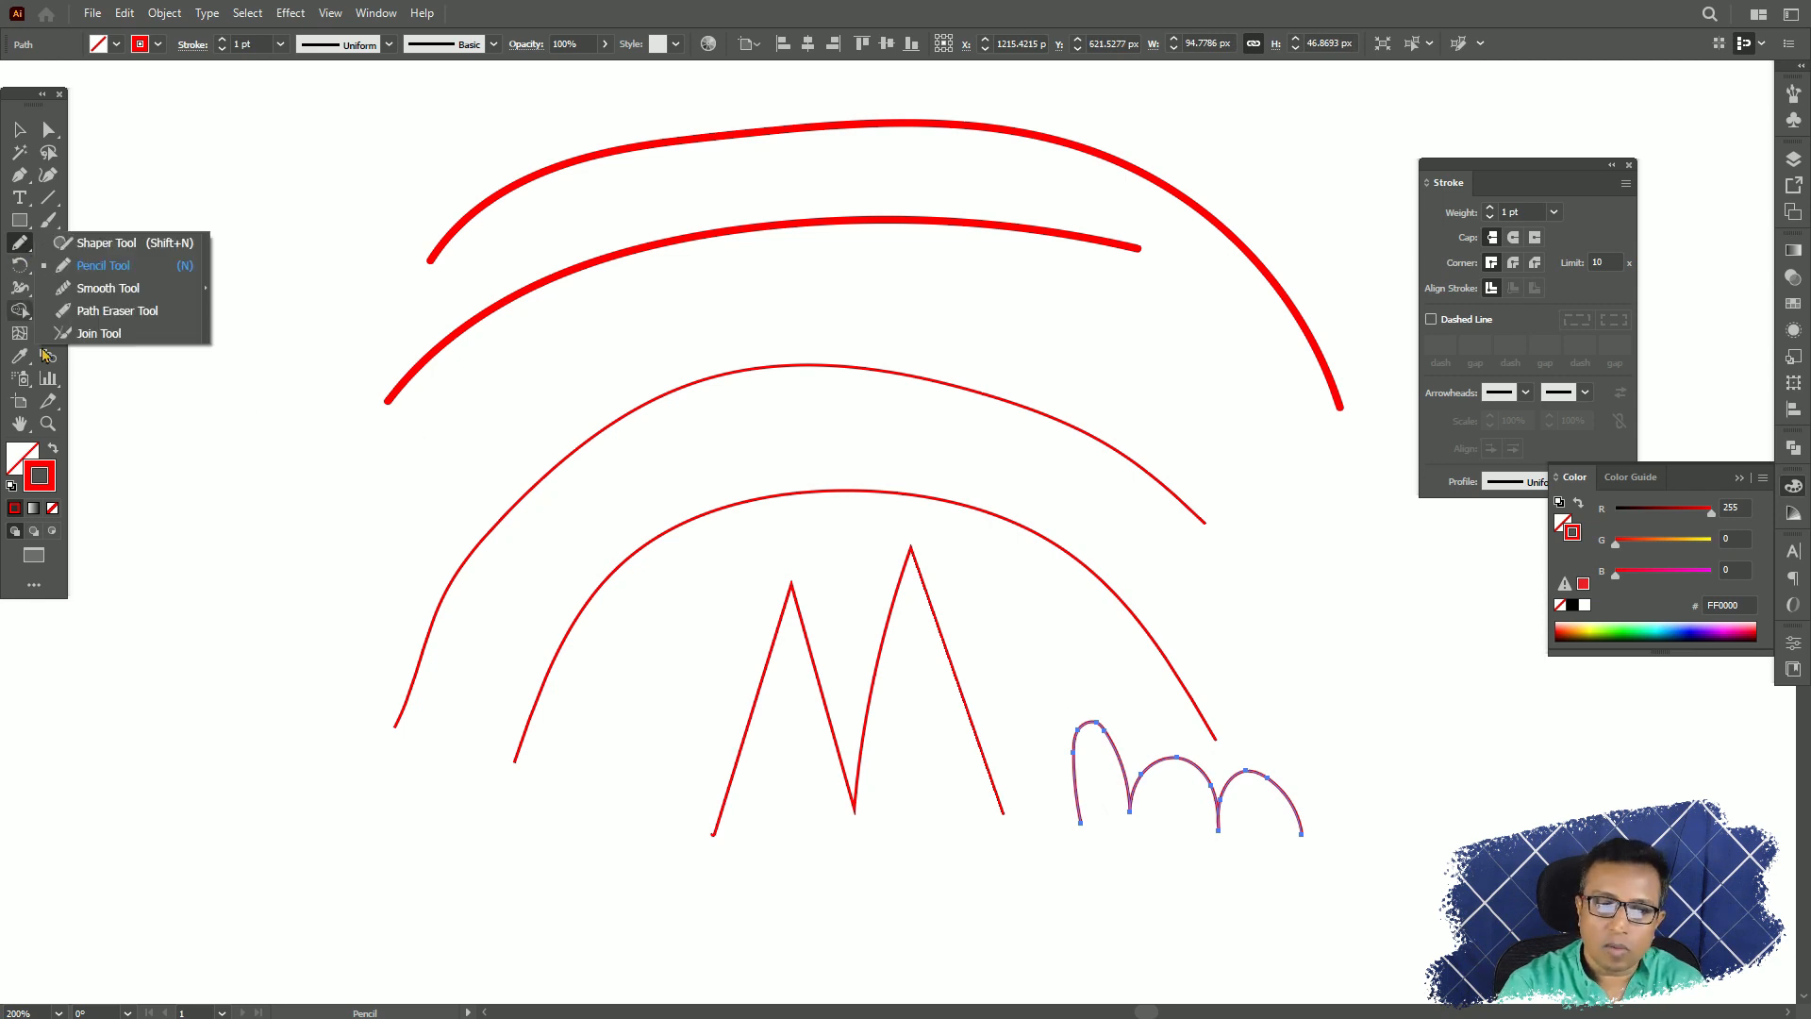
{"action": "left_click", "coordinate": [105, 289]}
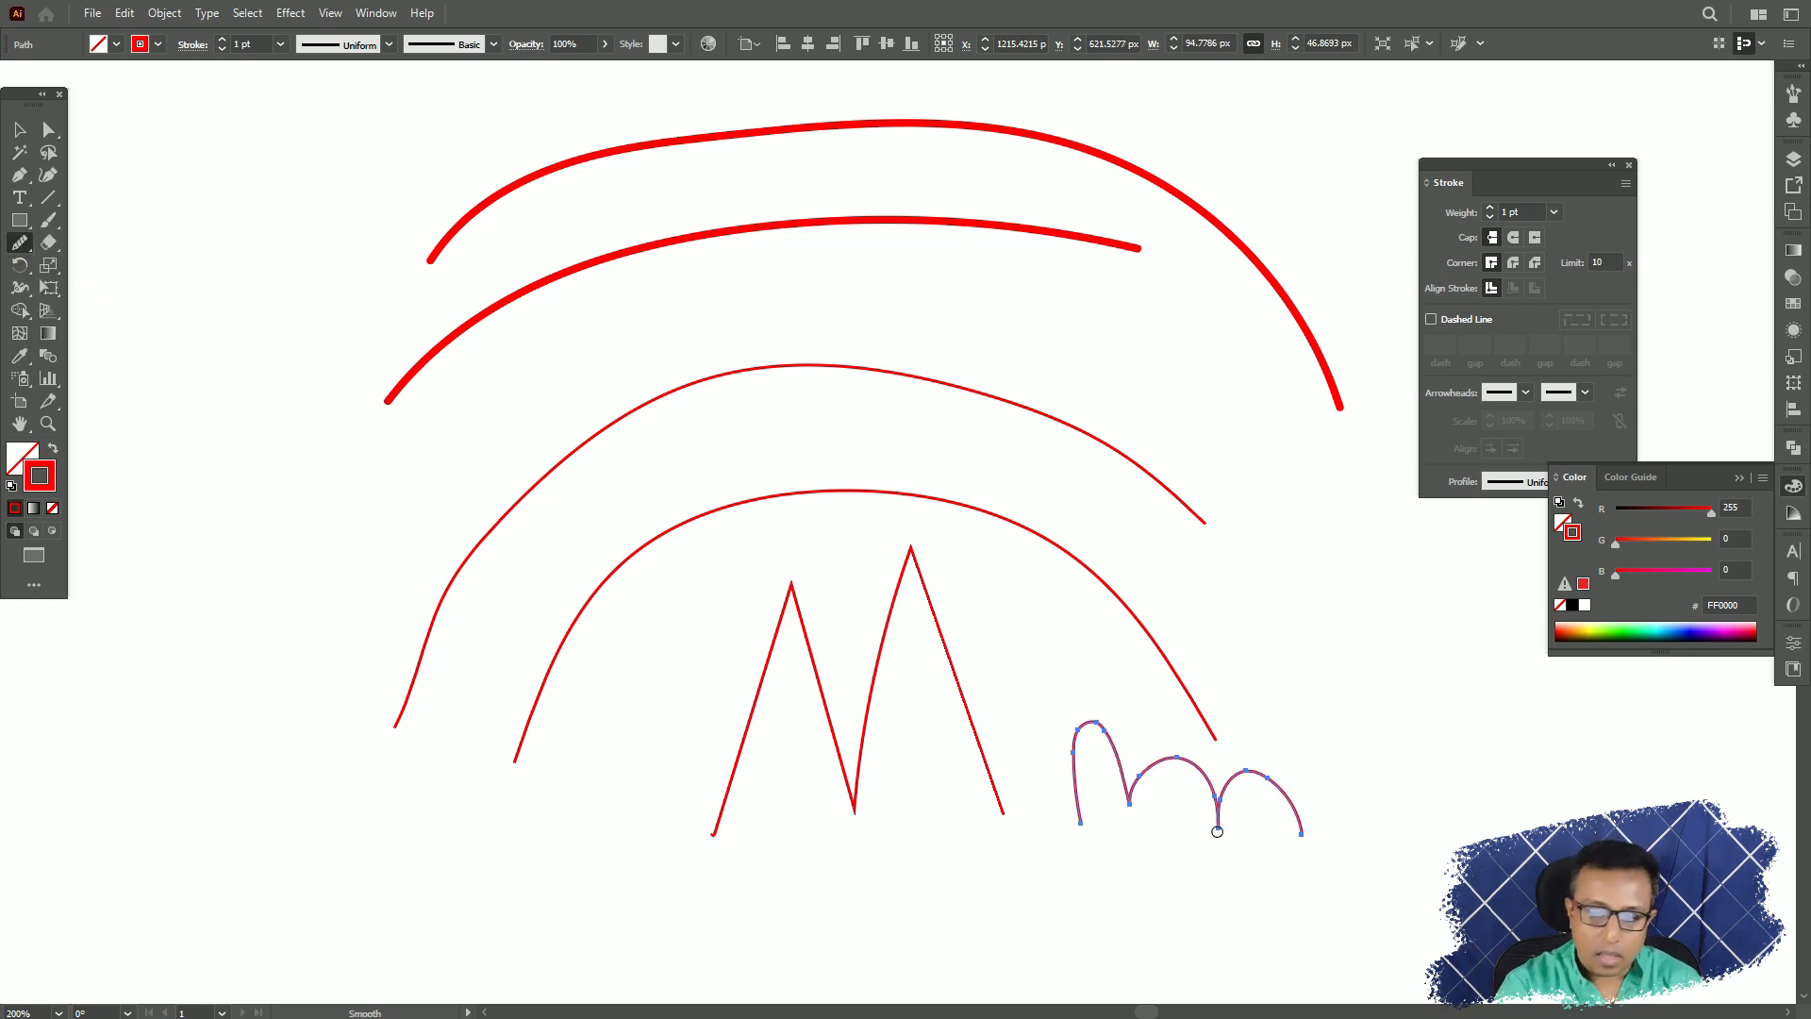
{"action": "left_click_drag", "start_coordinate": [1303, 834], "coordinate": [1165, 798]}
{"action": "left_click_drag", "start_coordinate": [1289, 810], "coordinate": [1215, 765]}
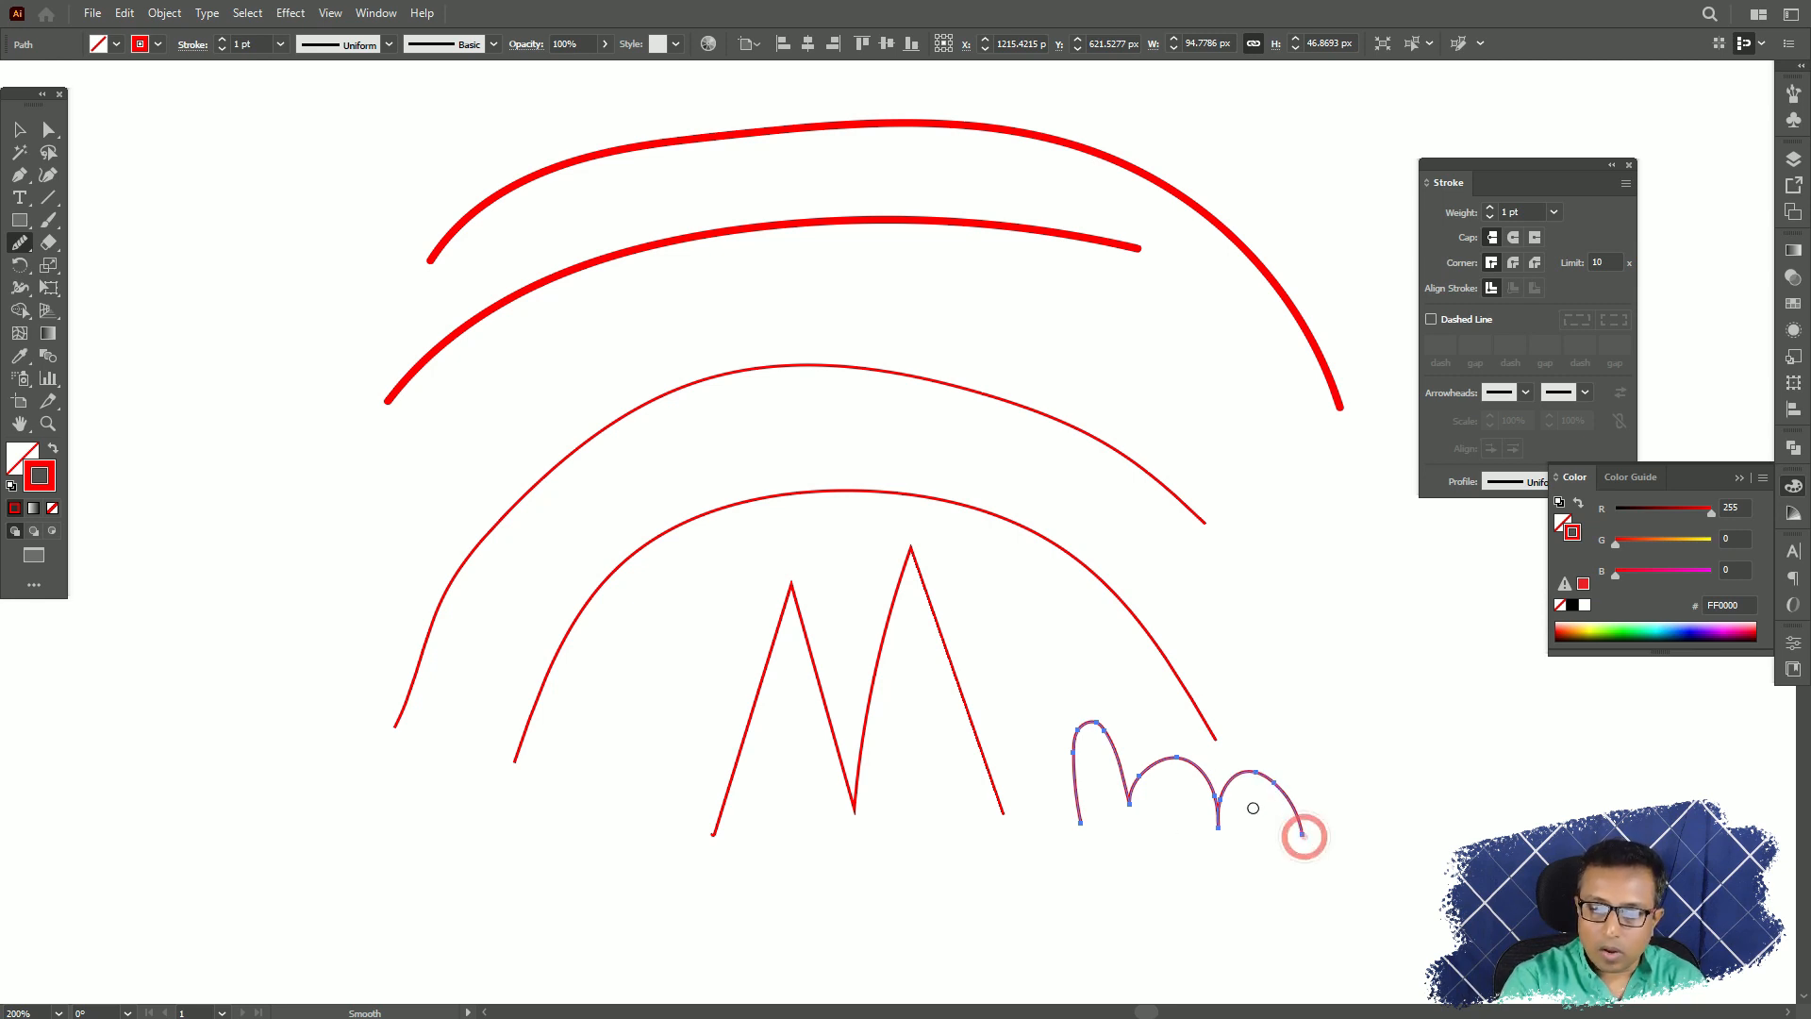
{"action": "mouse_move", "coordinate": [1306, 842]}
{"action": "left_mouse_down"}
{"action": "mouse_move", "coordinate": [1284, 803]}
{"action": "mouse_move", "coordinate": [1212, 766]}
{"action": "left_mouse_up"}
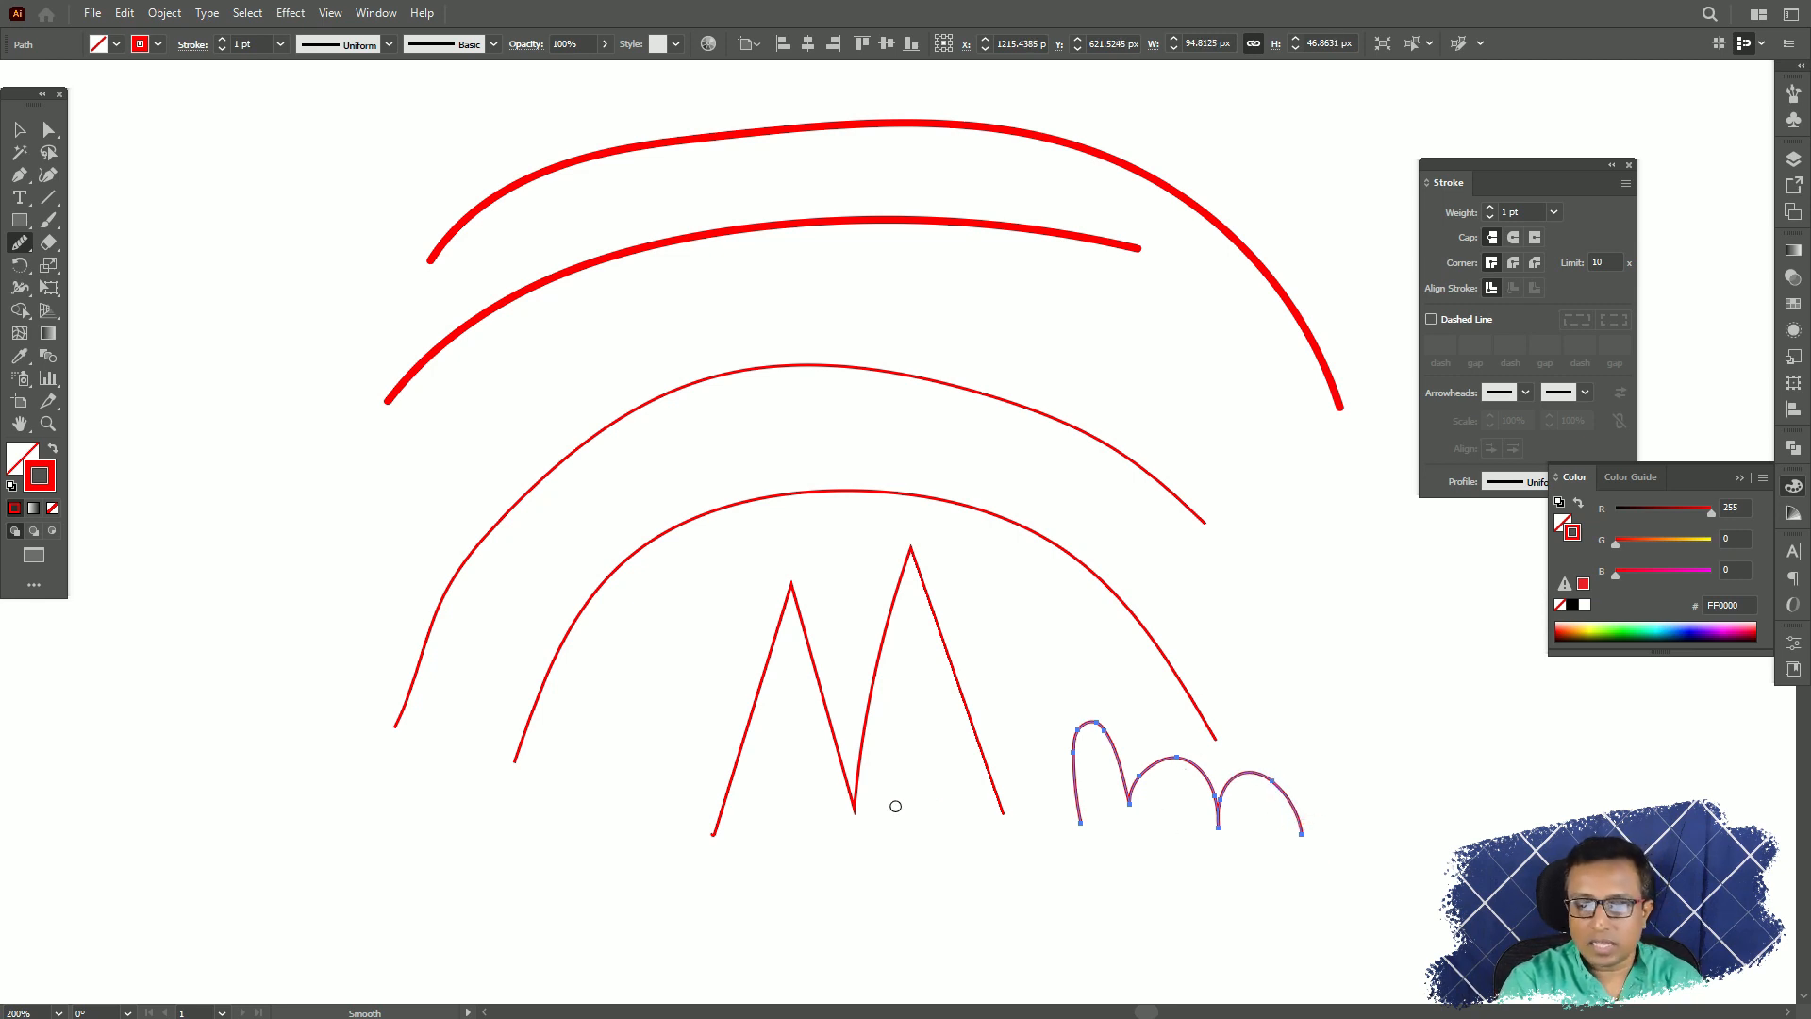
Round off the sharp lower middle corner of the pointed M shape with repeated Smooth tool strokes.
{"action": "left_click", "coordinate": [18, 129]}
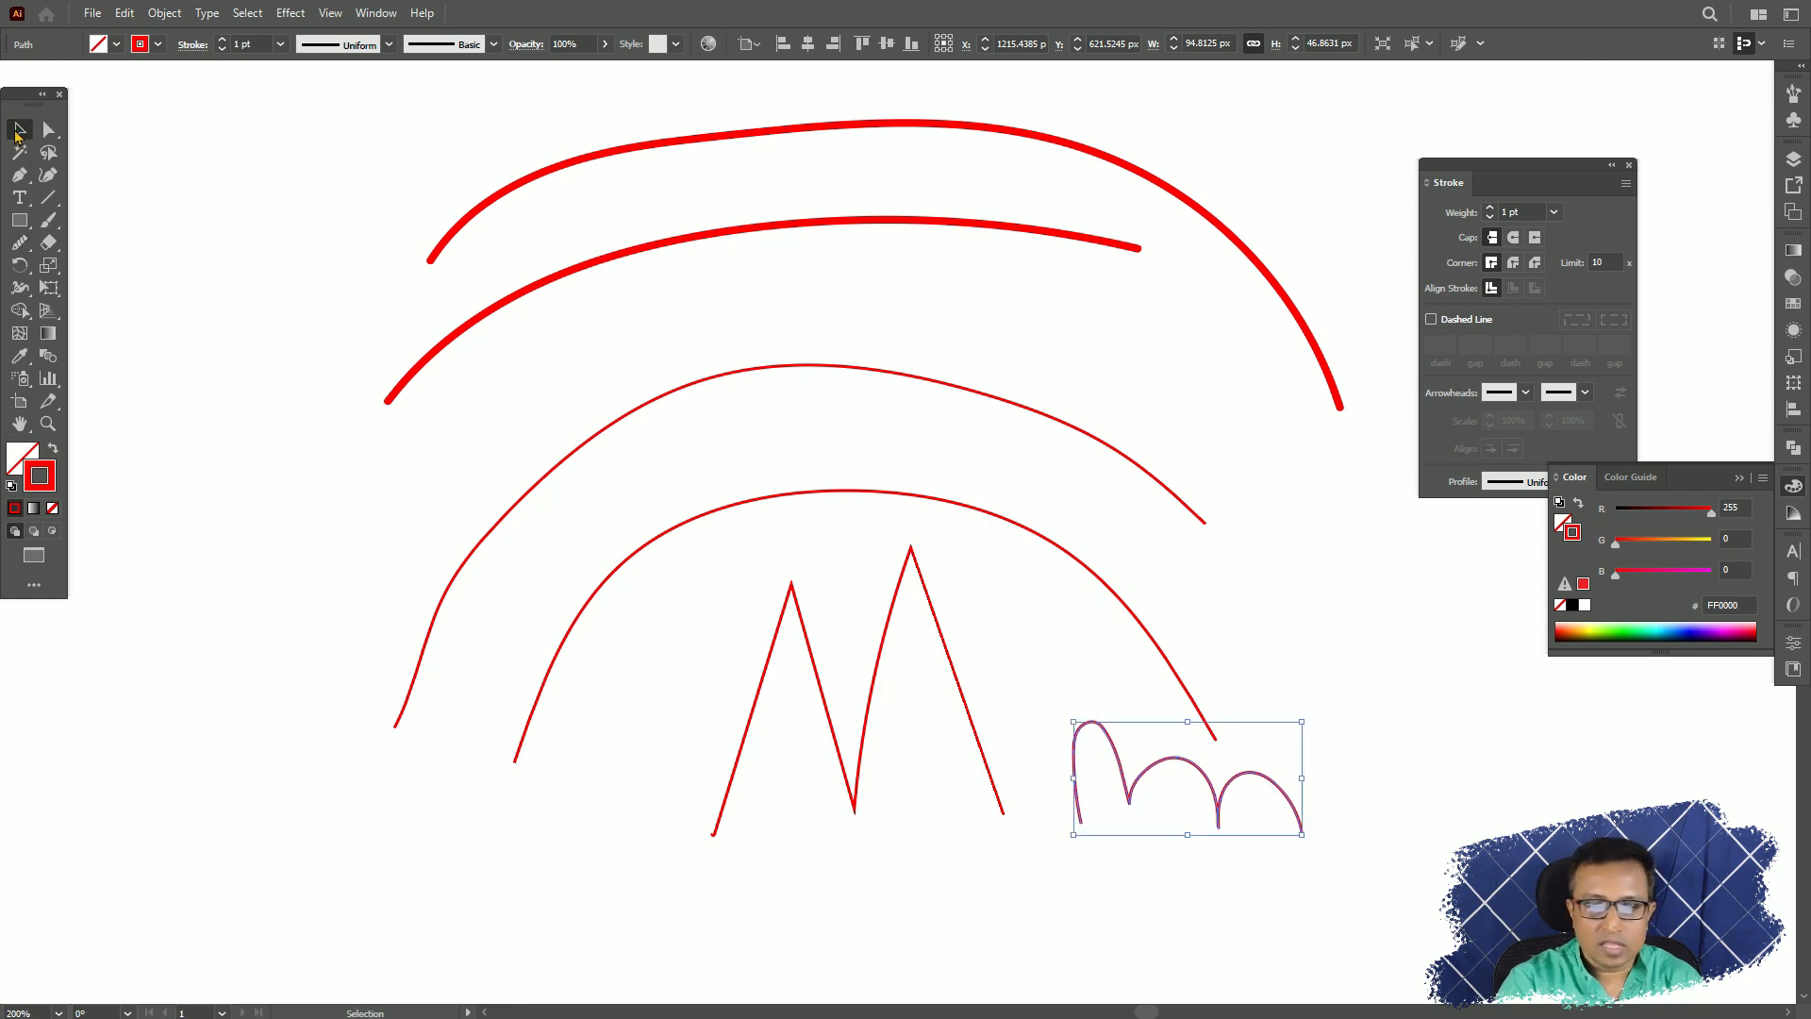
{"action": "left_click", "coordinate": [847, 781]}
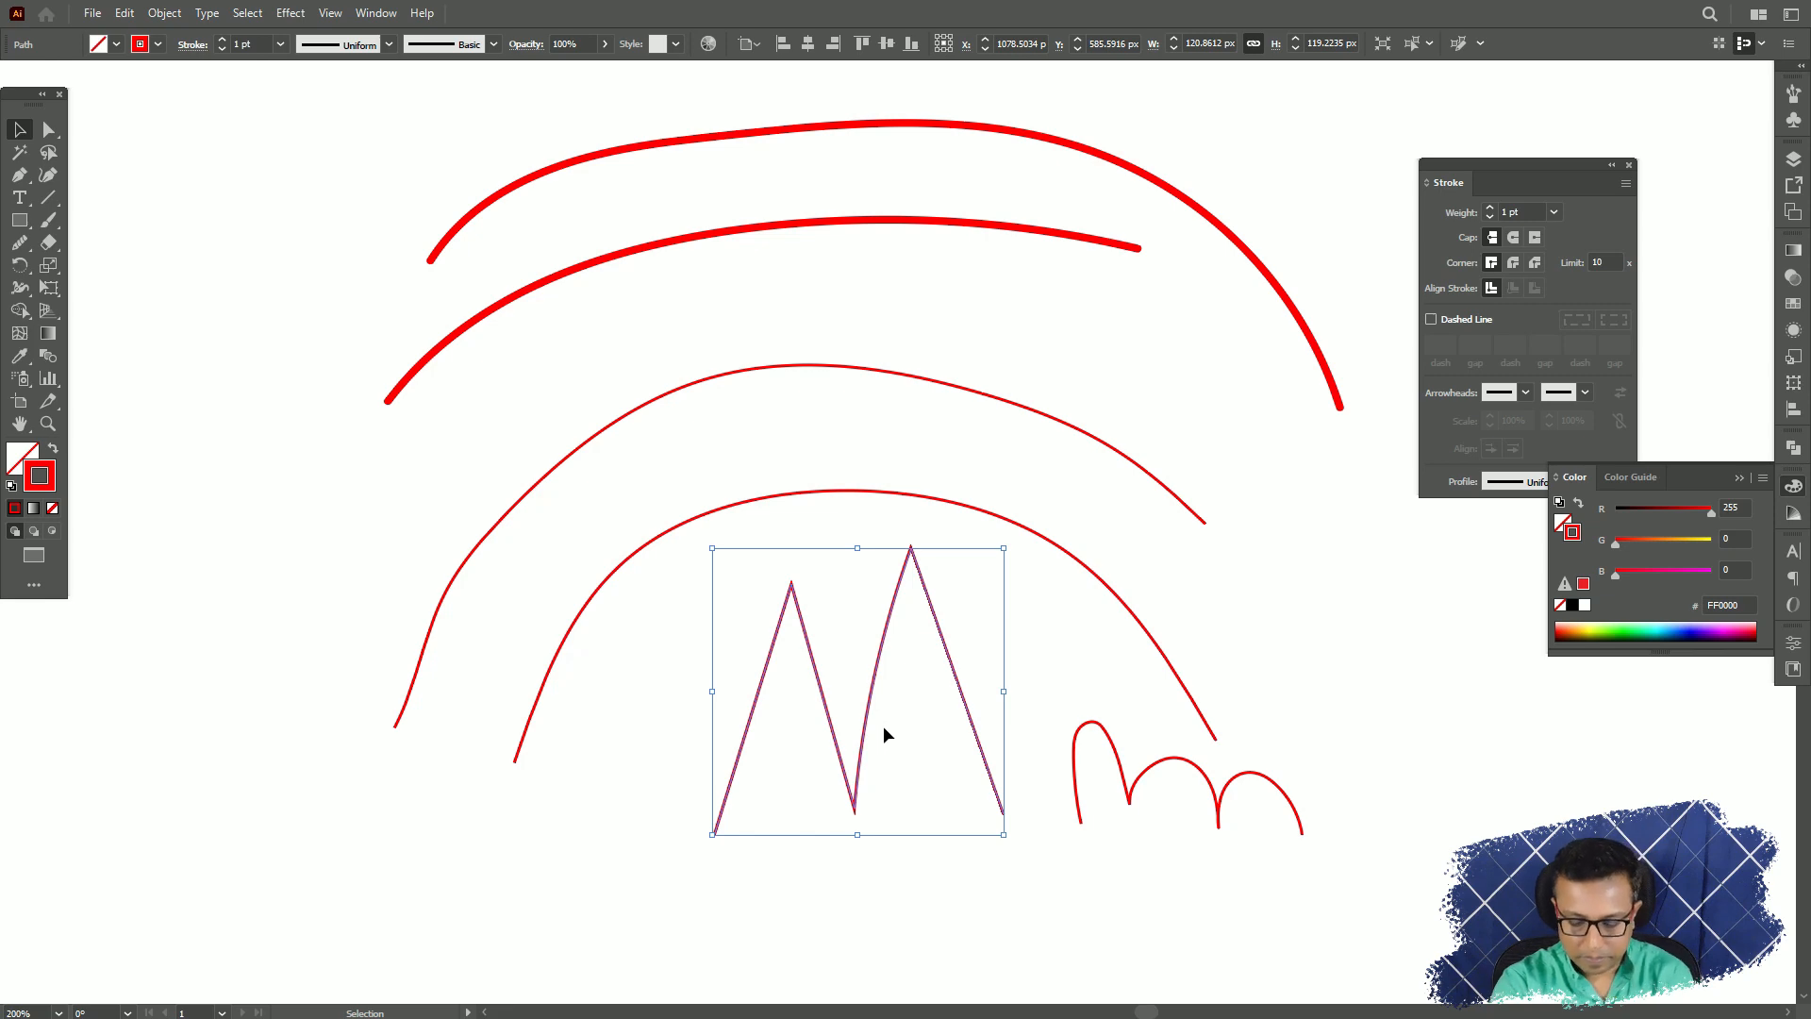
{"action": "key", "text": "ctrl+equal"}
{"action": "key", "text": "ctrl+equal"}
{"action": "key", "text": "ctrl+equal"}
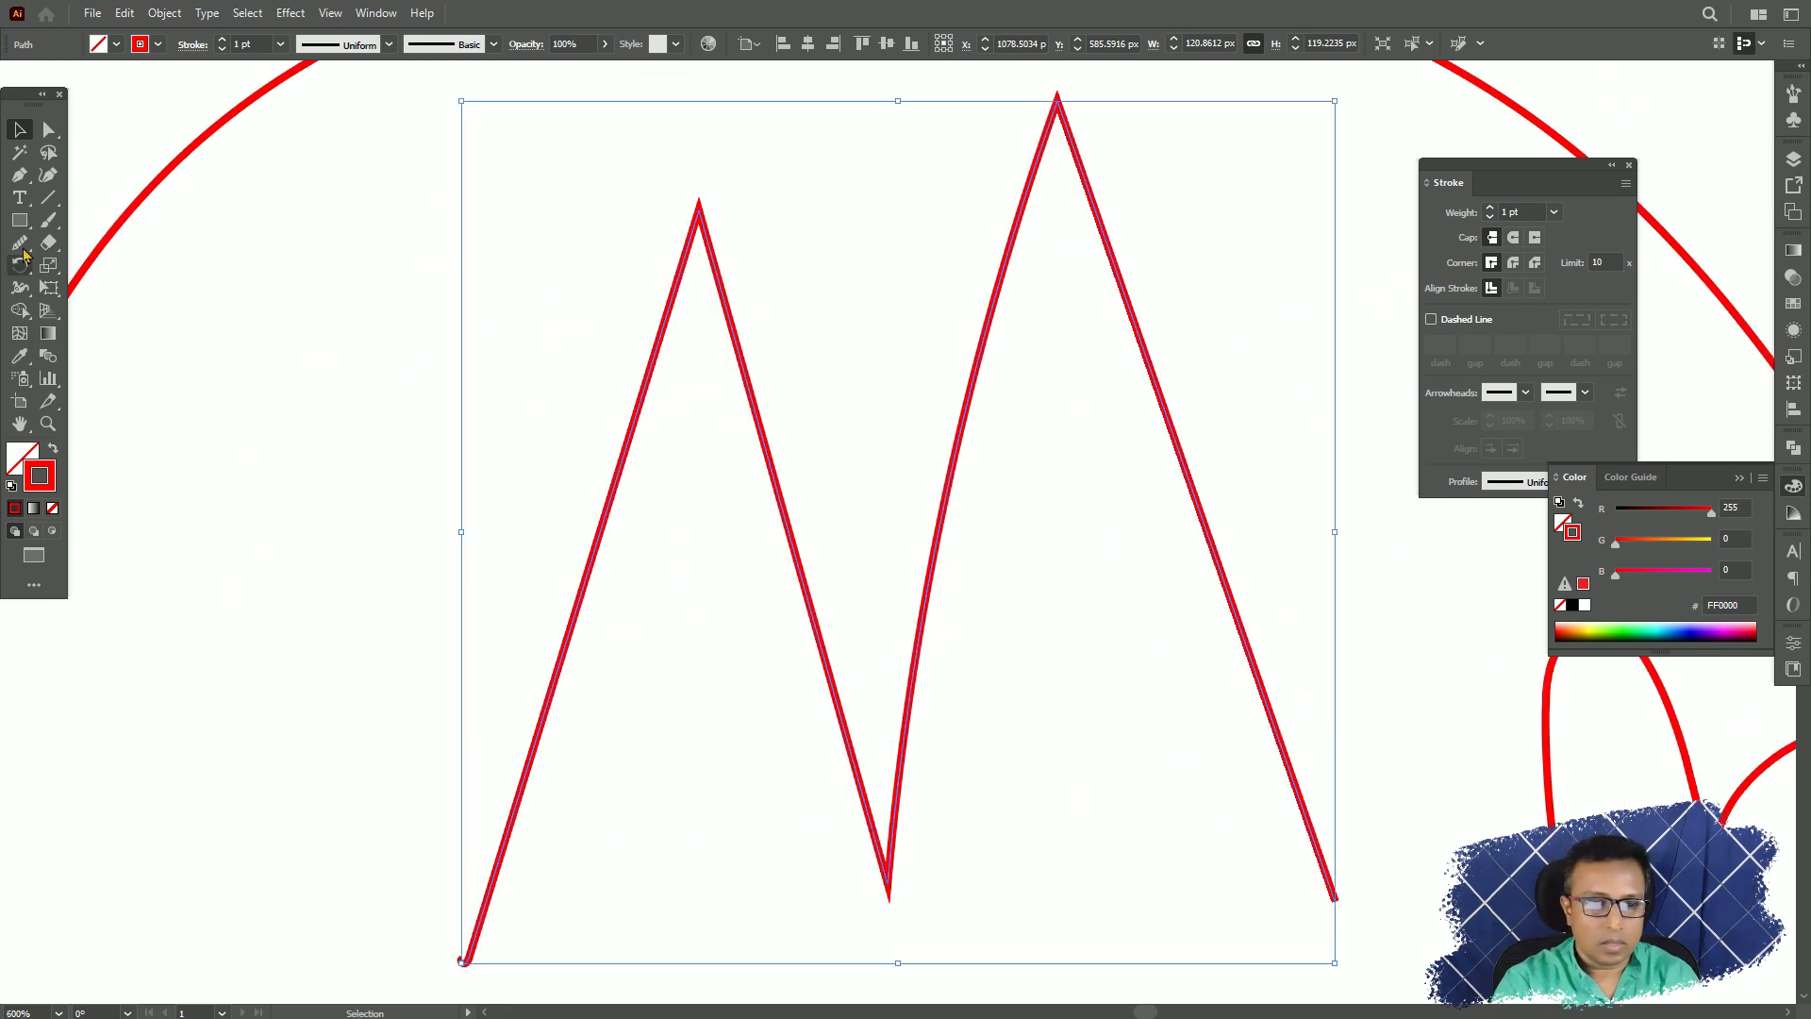
{"action": "left_click", "coordinate": [19, 244]}
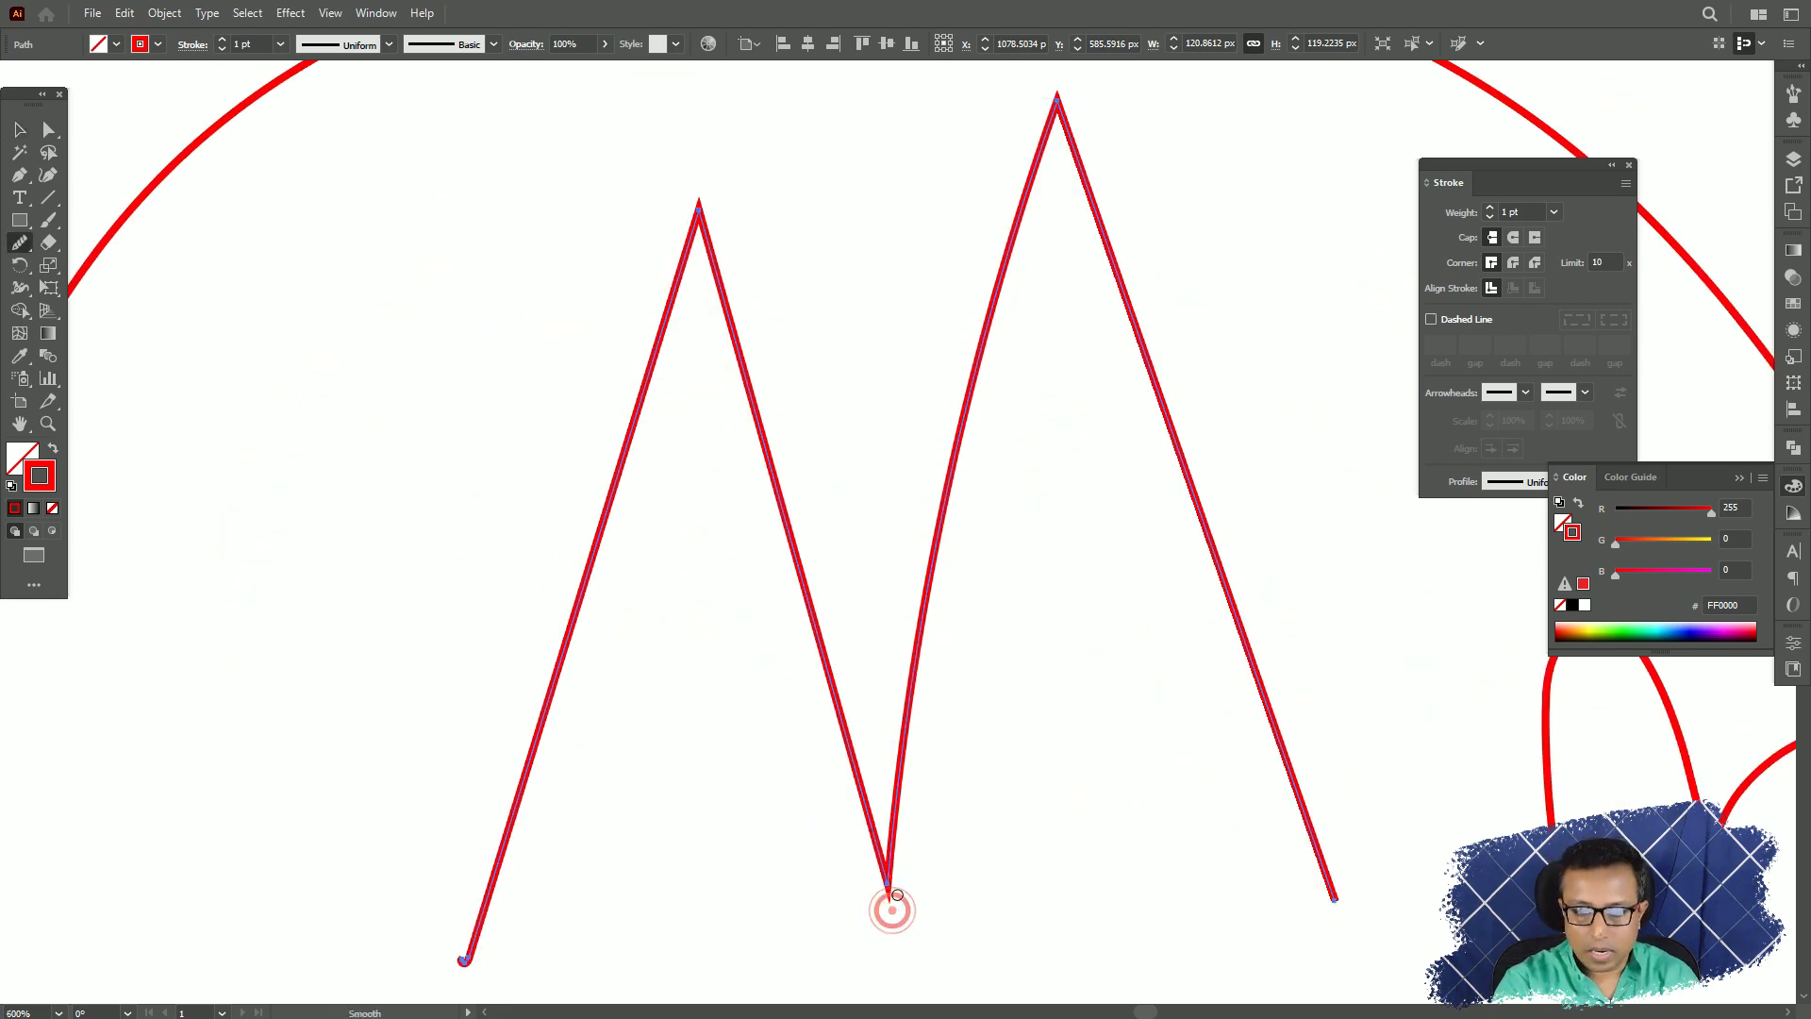
{"action": "left_click_drag", "start_coordinate": [890, 906], "coordinate": [905, 736]}
{"action": "mouse_move", "coordinate": [900, 884]}
{"action": "left_mouse_down"}
{"action": "mouse_move", "coordinate": [890, 865]}
{"action": "mouse_move", "coordinate": [873, 884]}
{"action": "mouse_move", "coordinate": [943, 861]}
{"action": "left_mouse_up"}
{"action": "left_click_drag", "start_coordinate": [874, 881], "coordinate": [830, 679]}
{"action": "left_click_drag", "start_coordinate": [890, 889], "coordinate": [882, 712]}
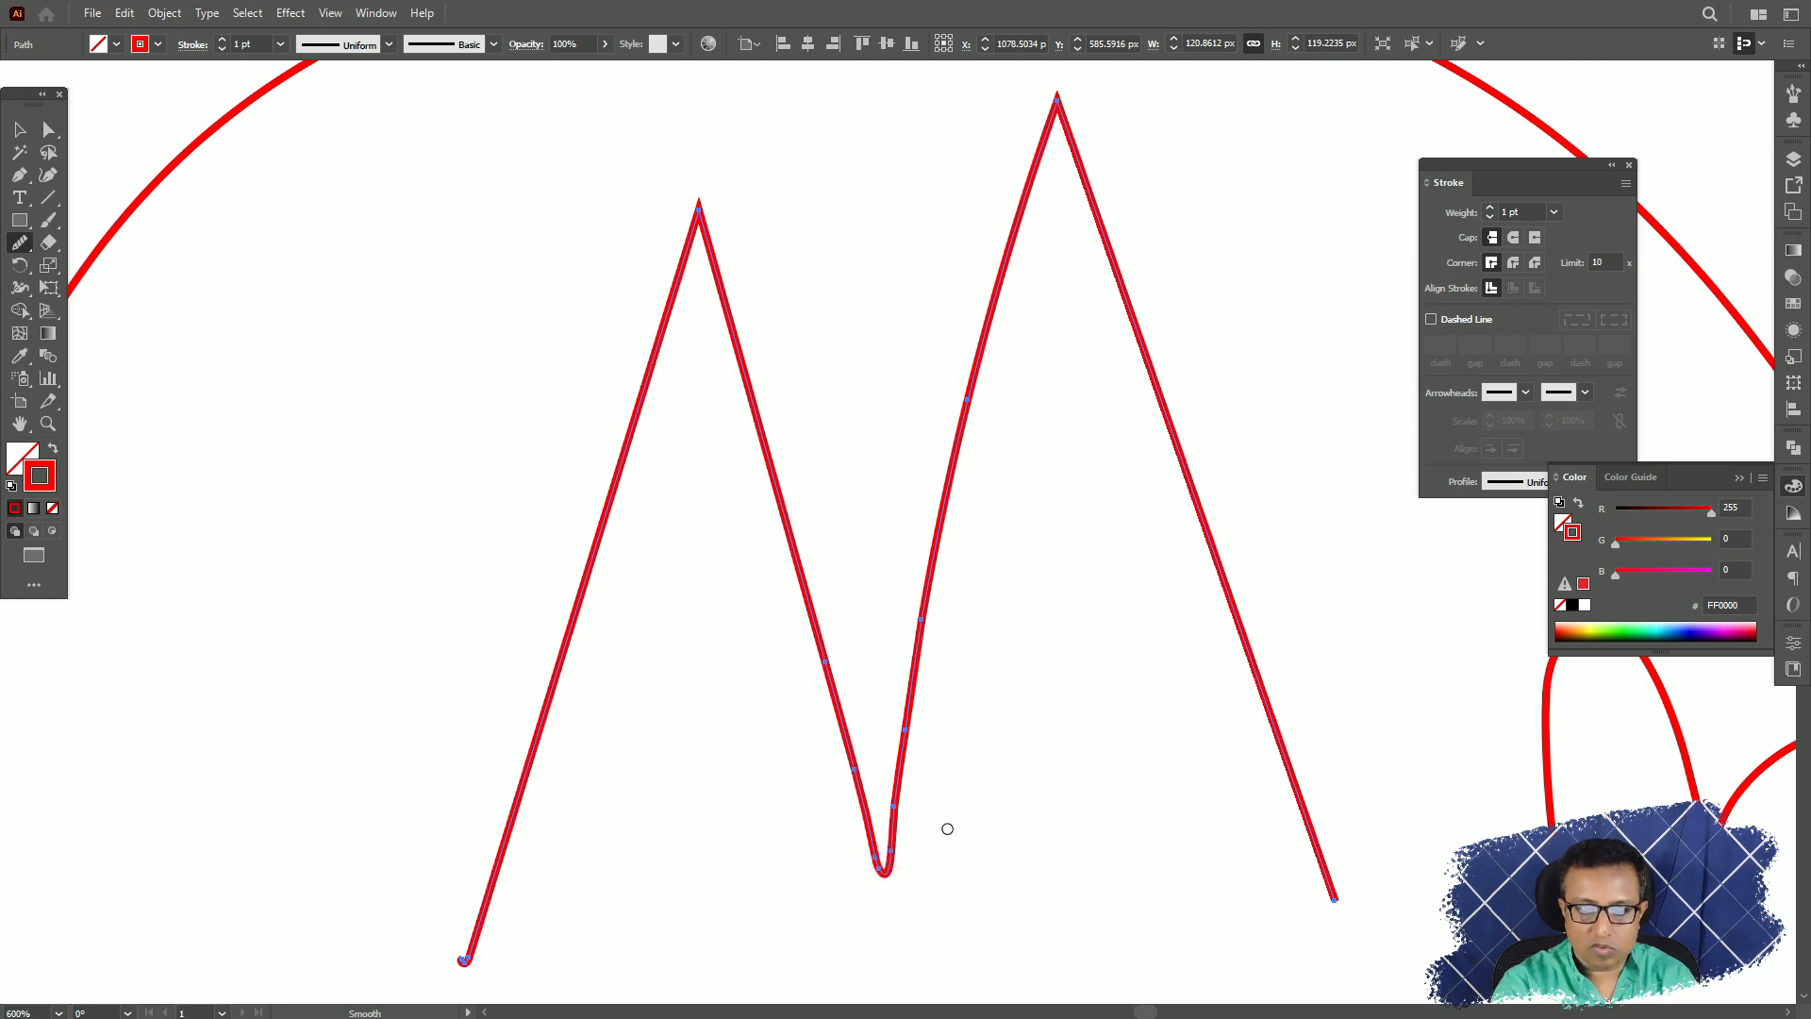
{"action": "scroll", "coordinate": [946, 830], "scroll_direction": "up", "scroll_amount": 7}
{"action": "scroll", "coordinate": [955, 845], "scroll_direction": "down", "scroll_amount": 5}
{"action": "scroll", "coordinate": [956, 846], "scroll_direction": "down", "scroll_amount": 7}
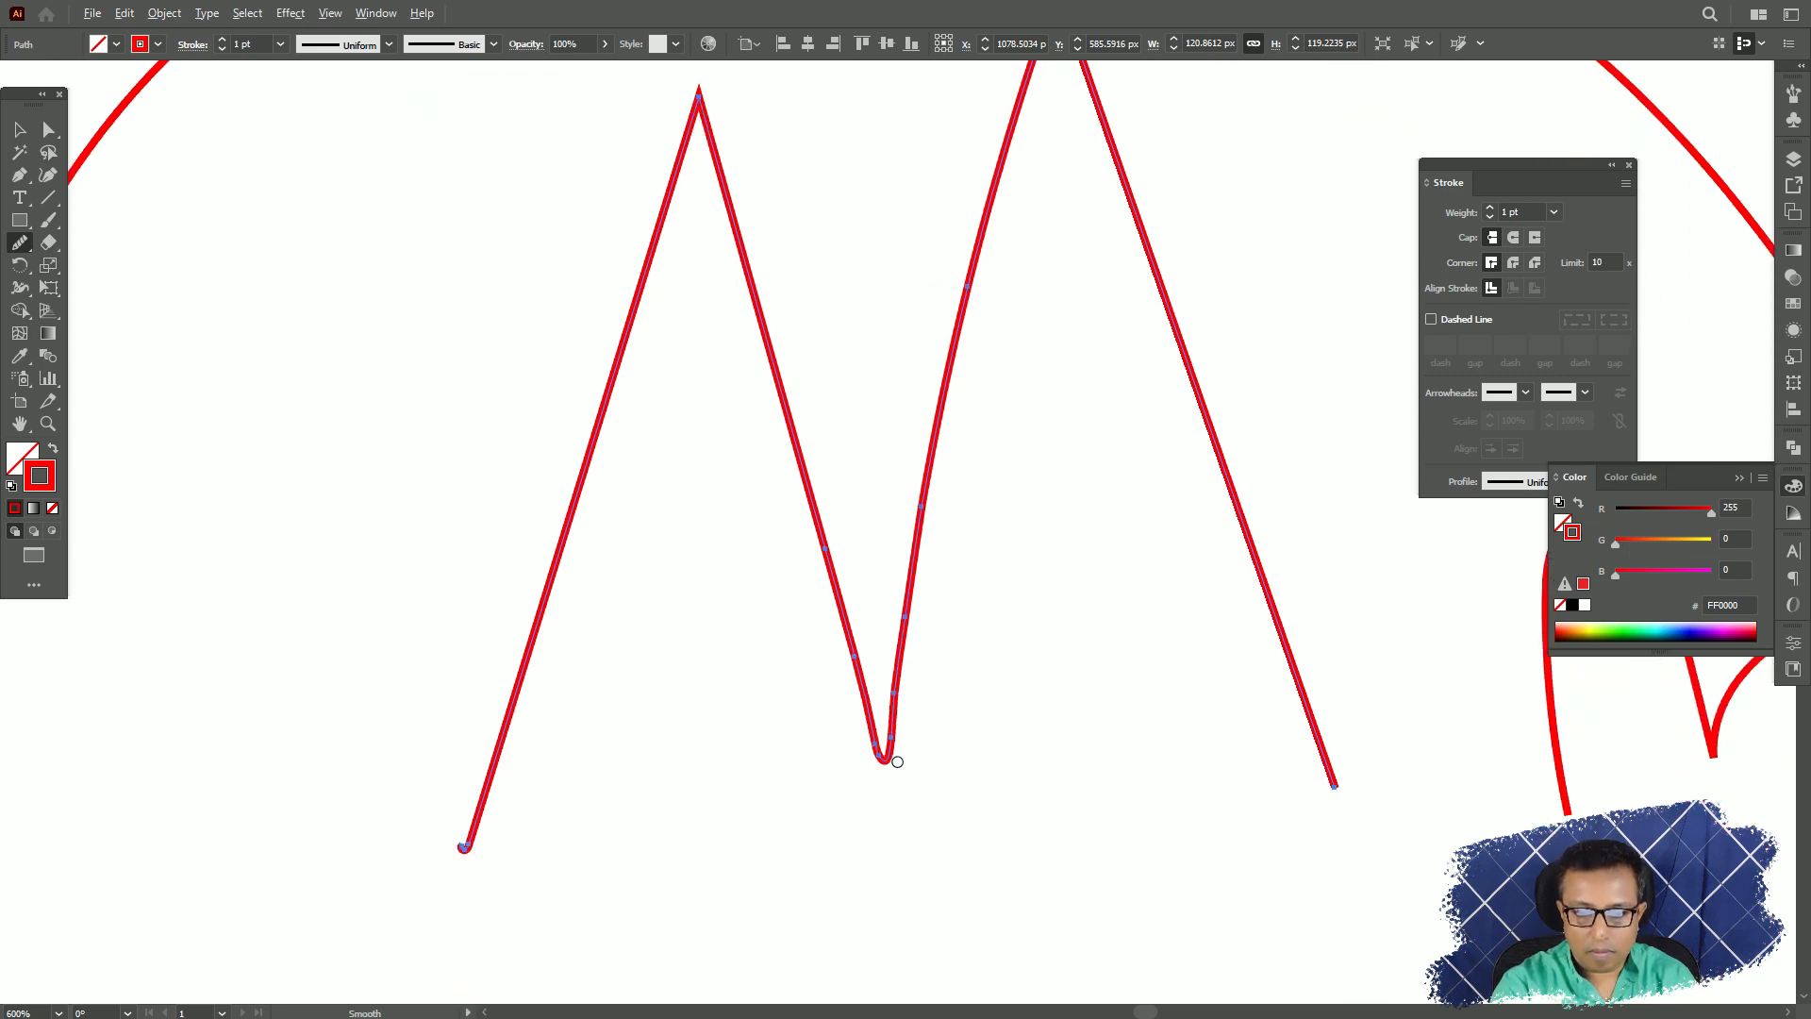
Choose the Path Eraser tool, and select and delete all the freehand paths.
{"action": "scroll", "coordinate": [897, 761], "scroll_direction": "up", "scroll_amount": 4}
{"action": "scroll", "coordinate": [990, 739], "scroll_direction": "down", "scroll_amount": 13}
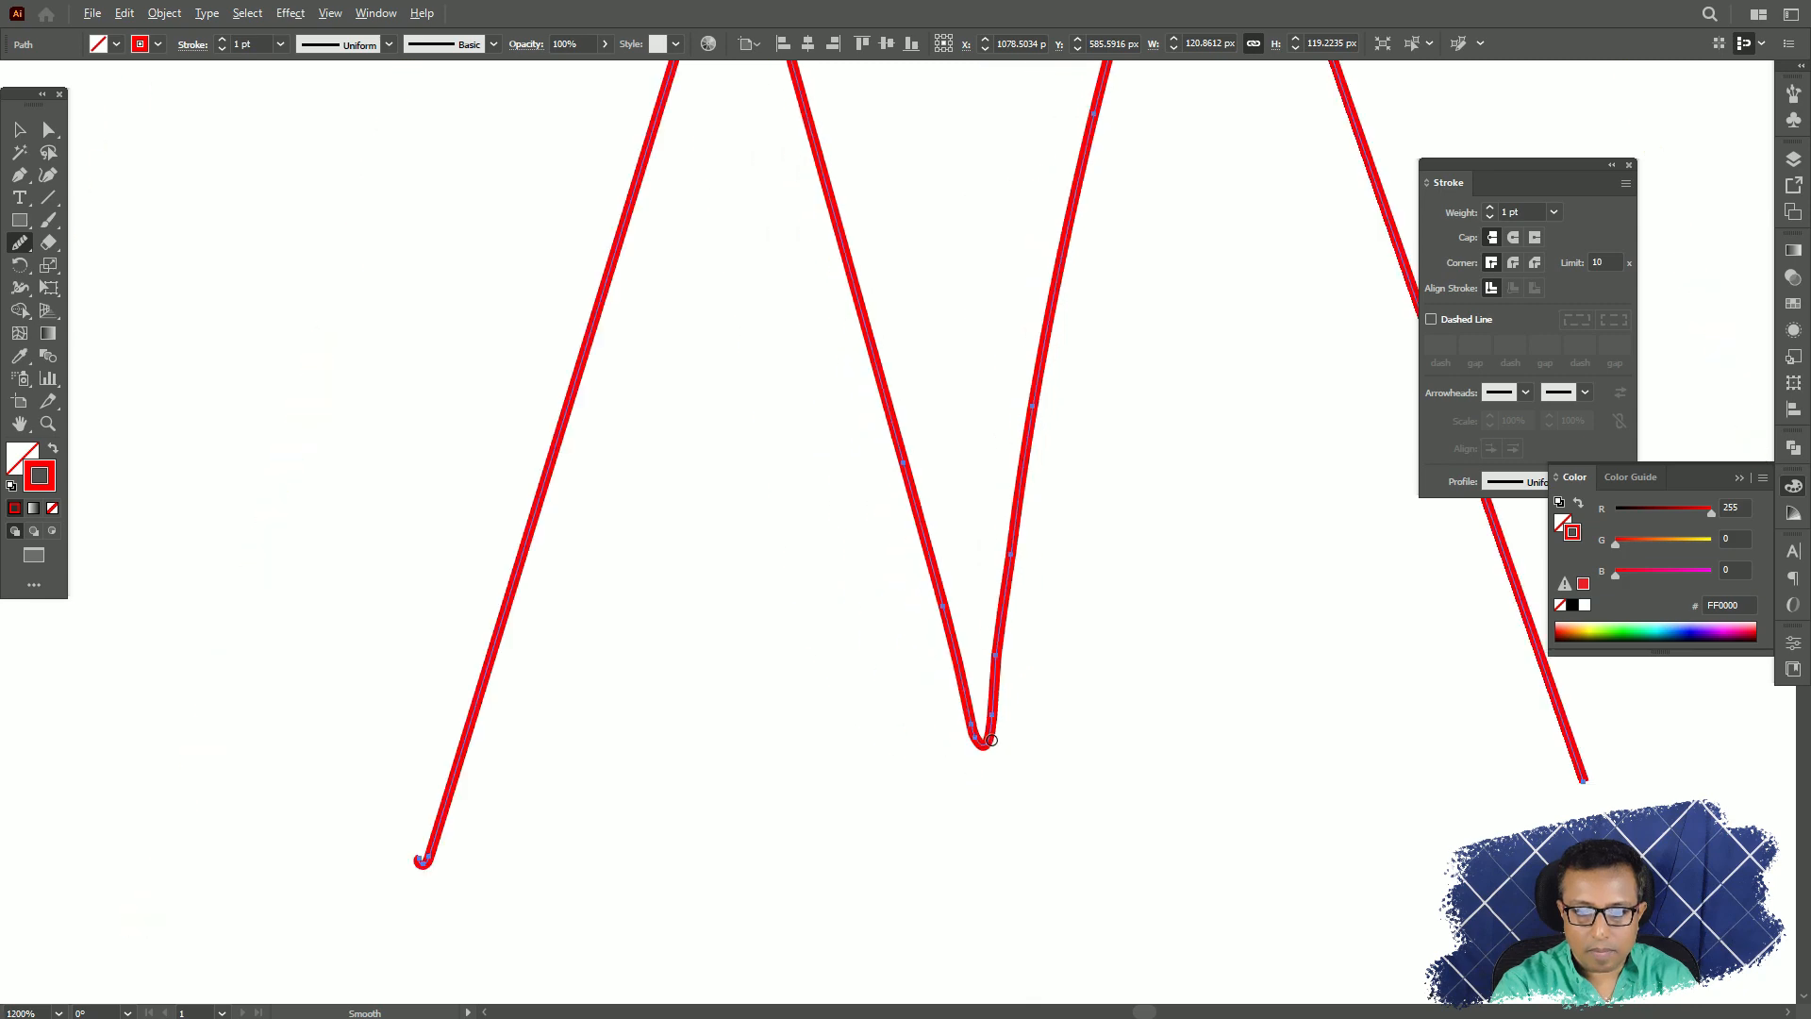
{"action": "left_click_drag", "start_coordinate": [1067, 745], "coordinate": [916, 855]}
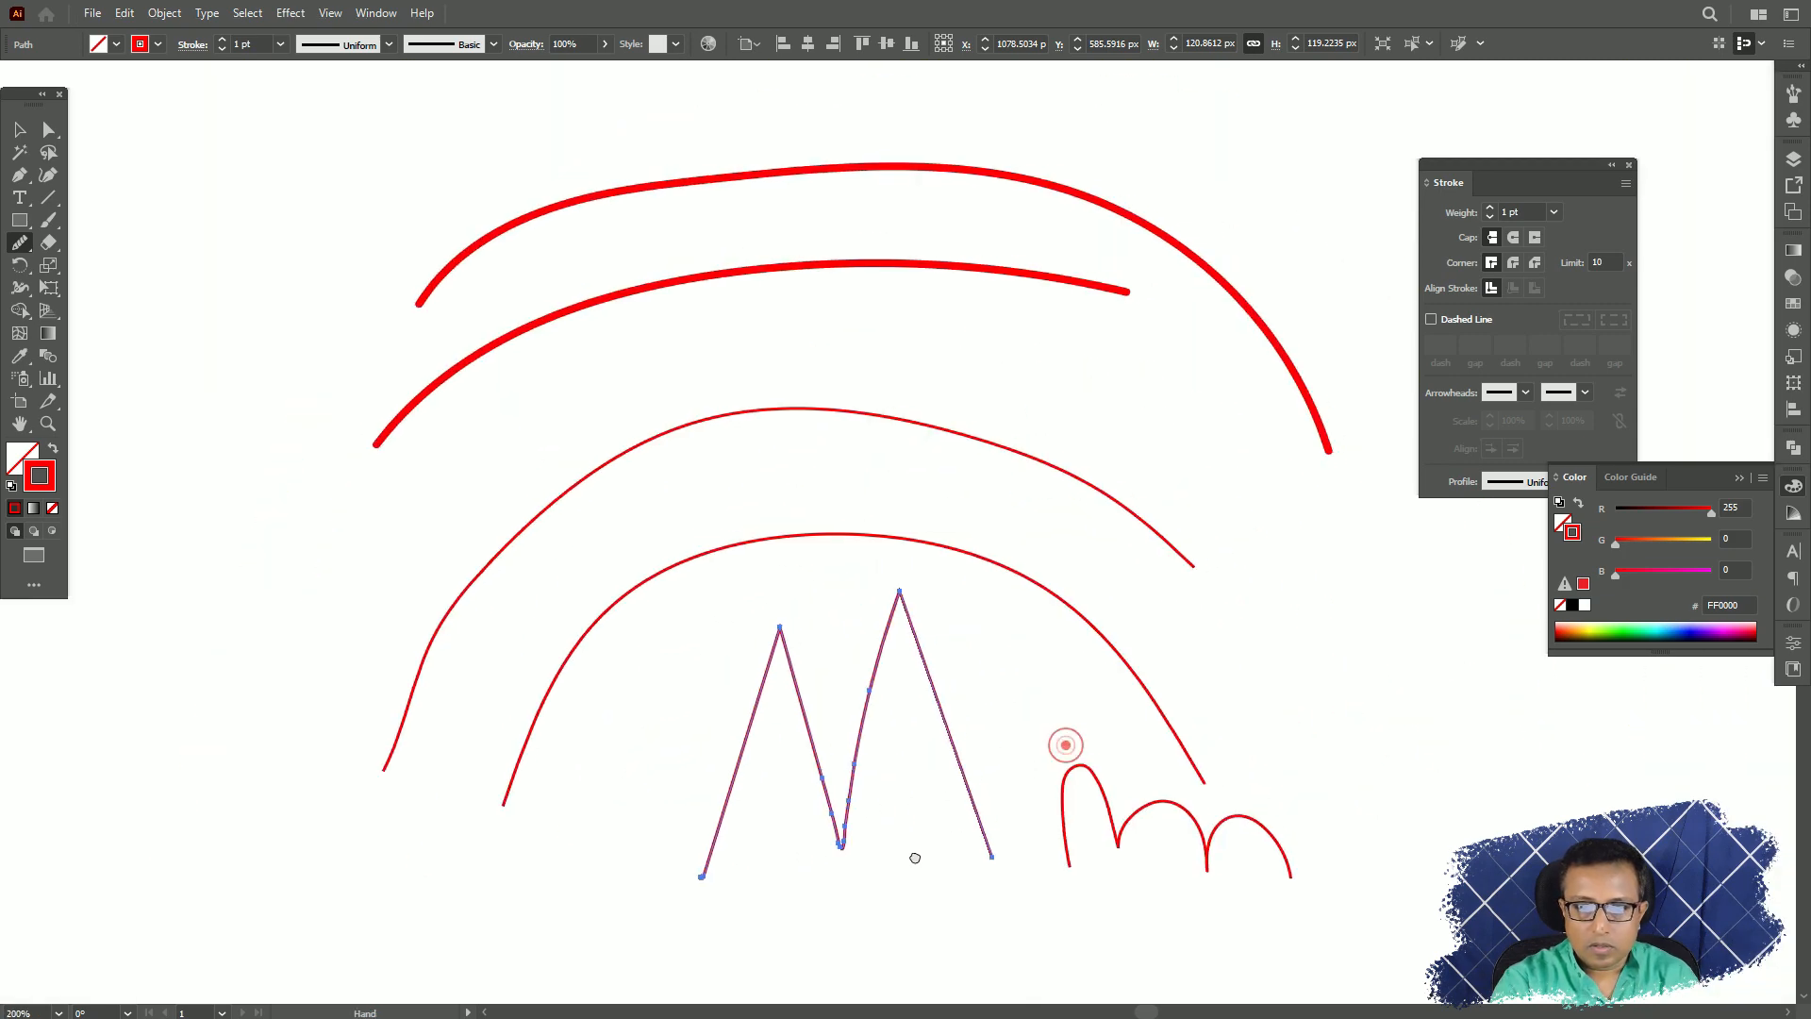
{"action": "left_click", "coordinate": [21, 246]}
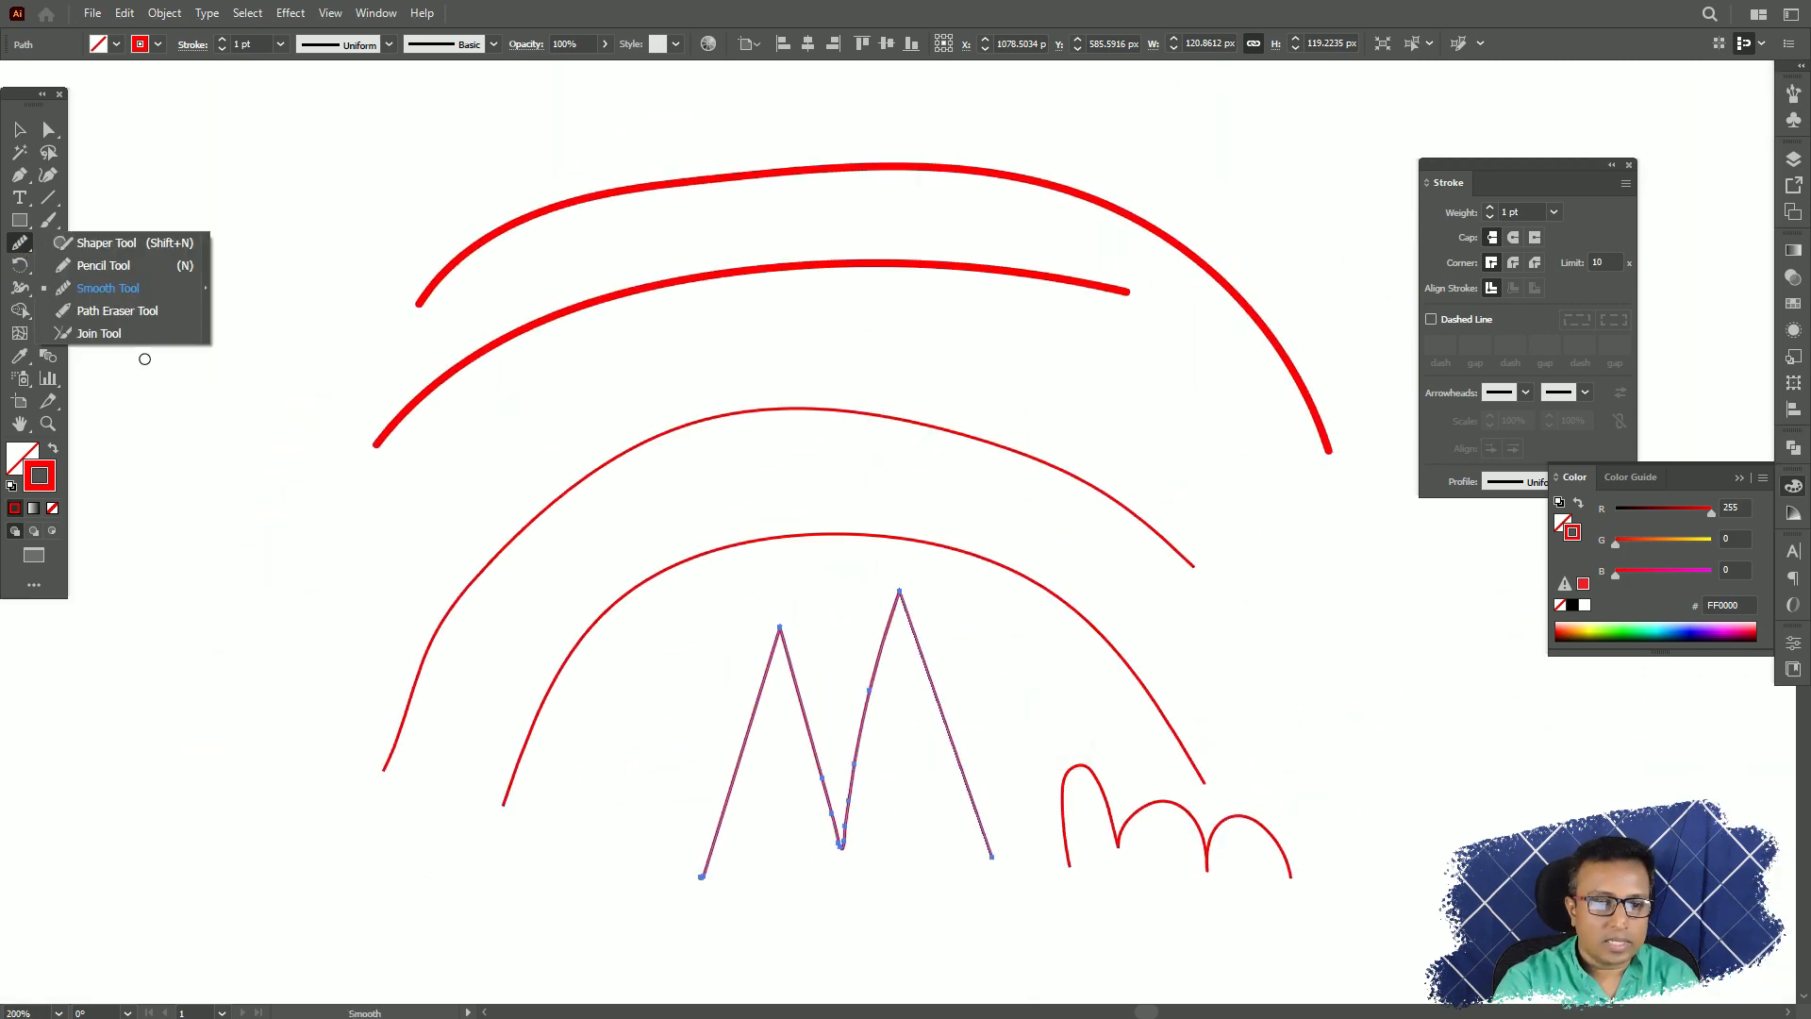
{"action": "left_click", "coordinate": [105, 312]}
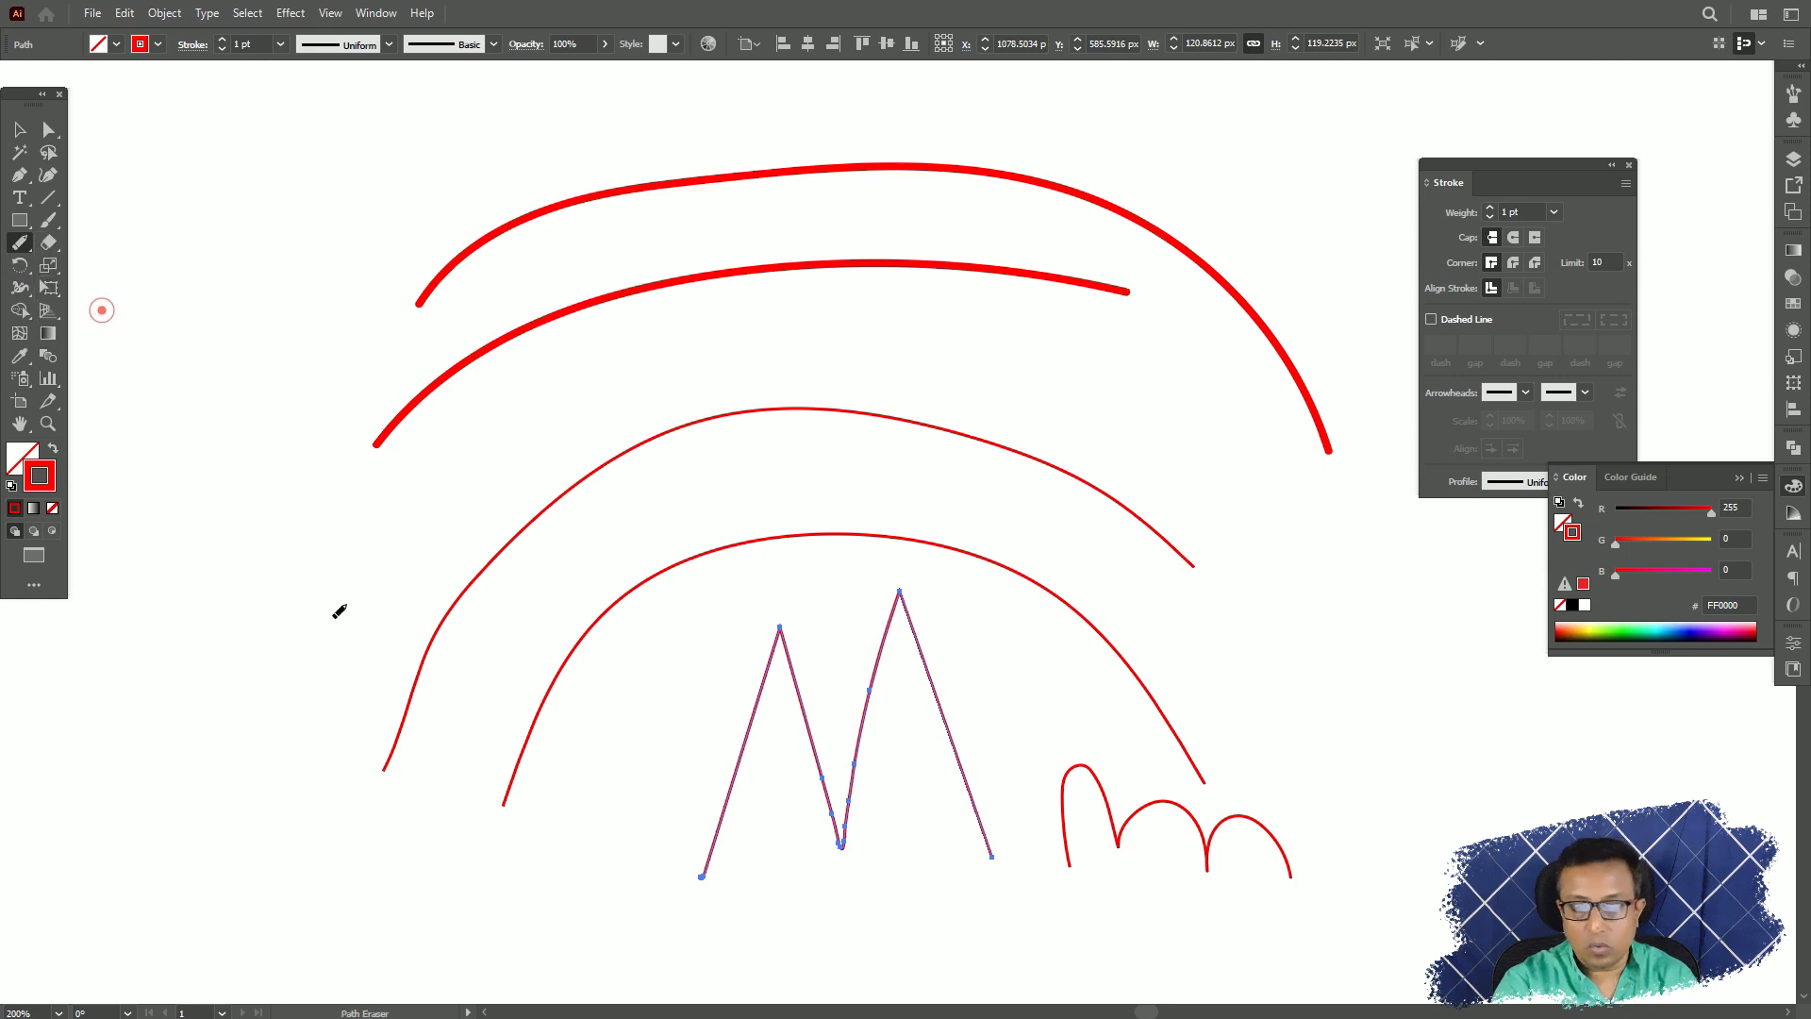
{"action": "key", "text": "ctrl+="}
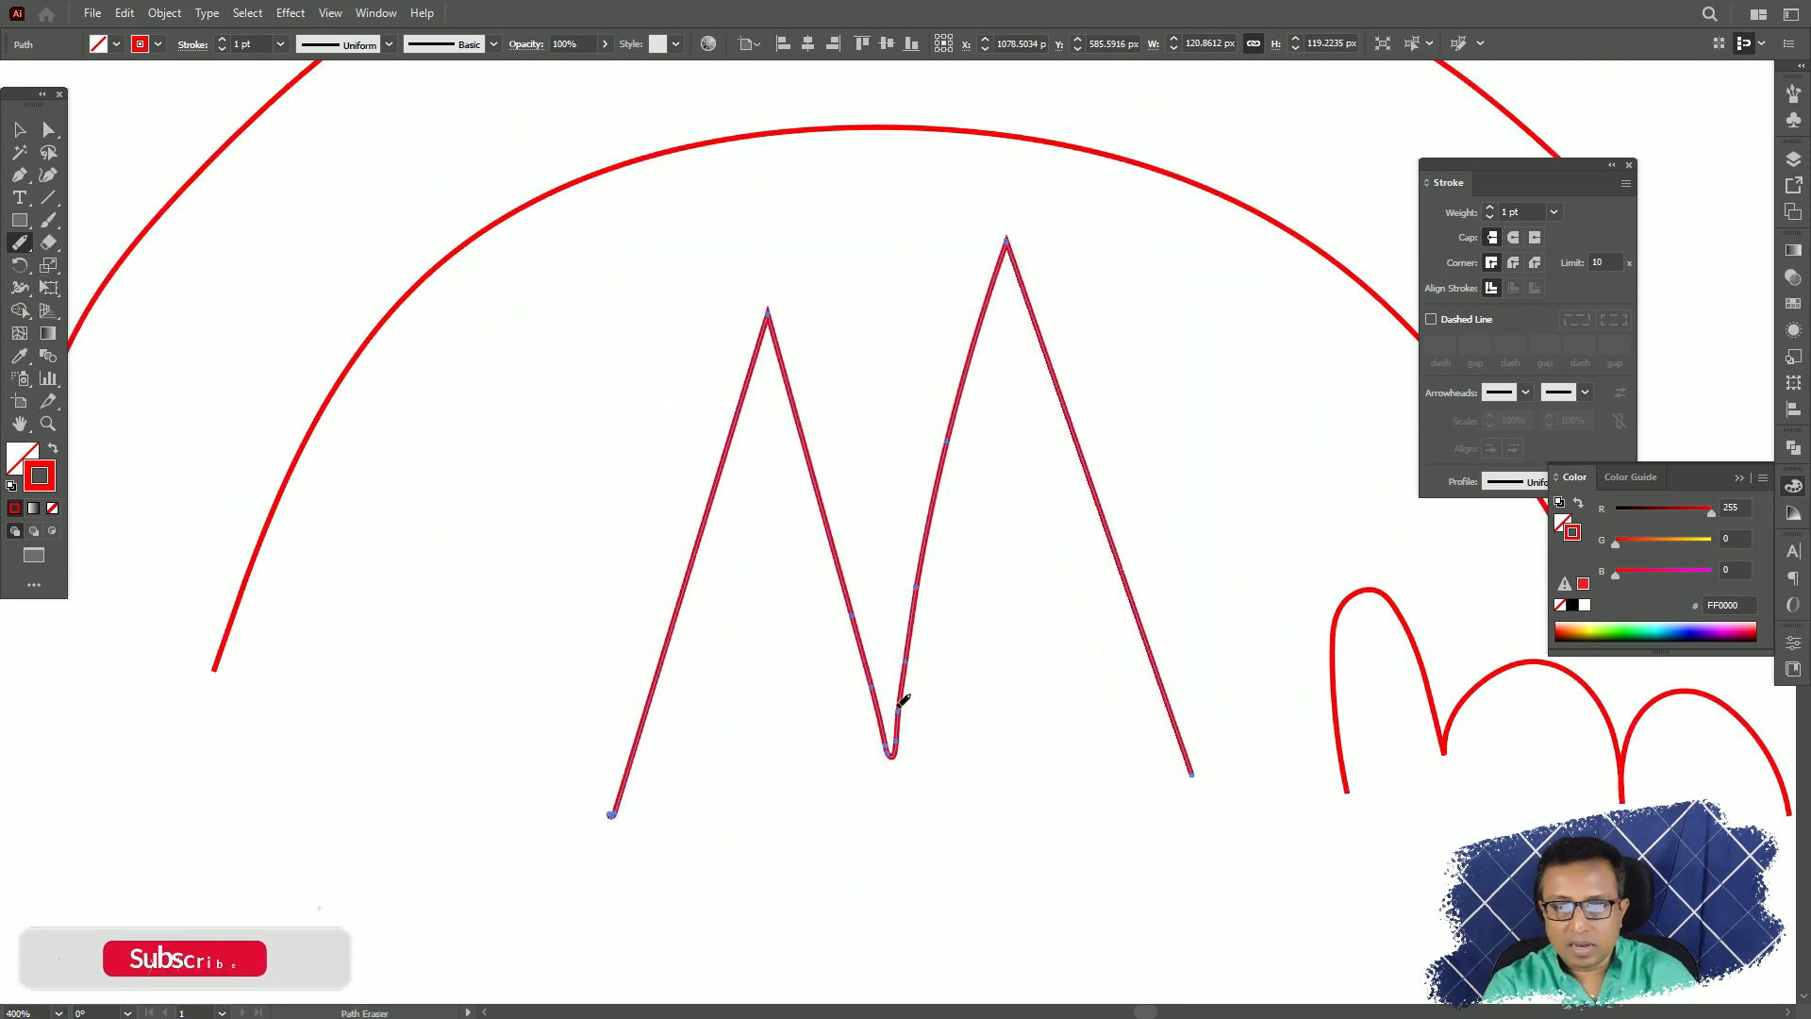
{"action": "left_click_drag", "start_coordinate": [557, 500], "coordinate": [567, 519]}
{"action": "key", "text": "ctrl+shift+a"}
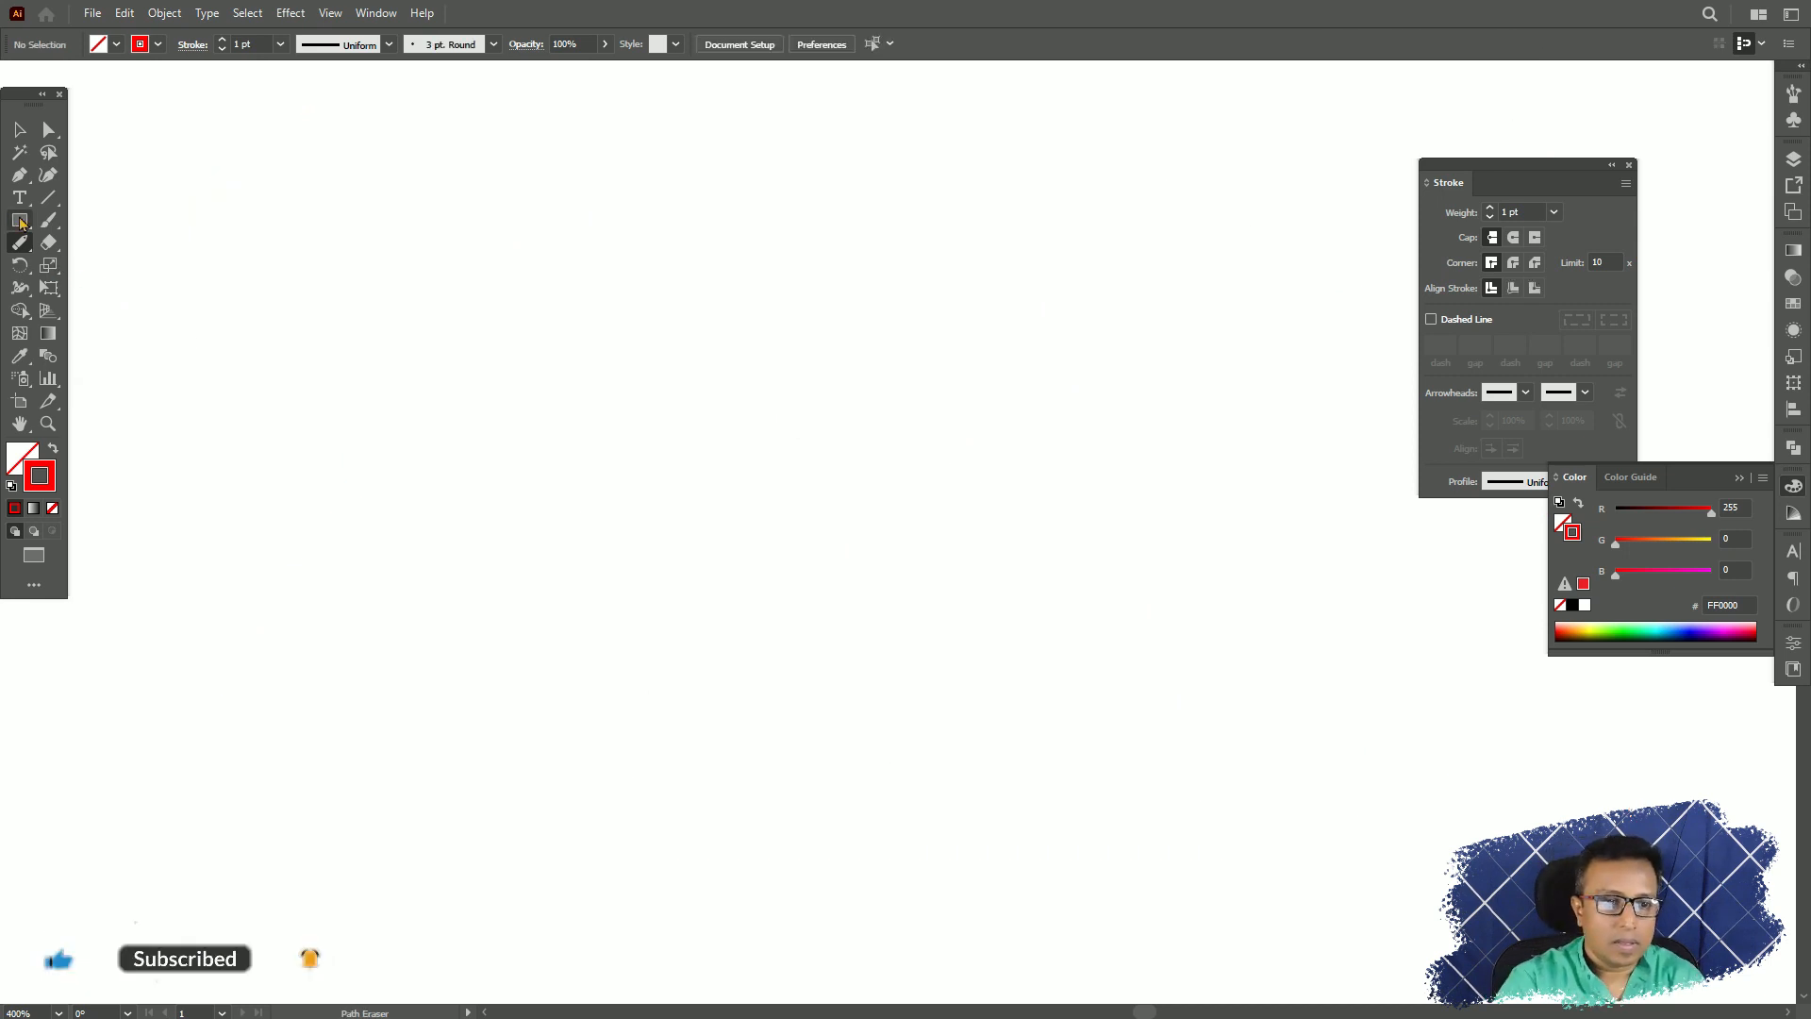
Draw a 57 px circle with a red outline and erase a section of its upper-right arc with the Path Eraser.
{"action": "left_click_drag", "start_coordinate": [20, 223], "coordinate": [75, 267]}
{"action": "left_click_drag", "start_coordinate": [688, 270], "coordinate": [964, 546]}
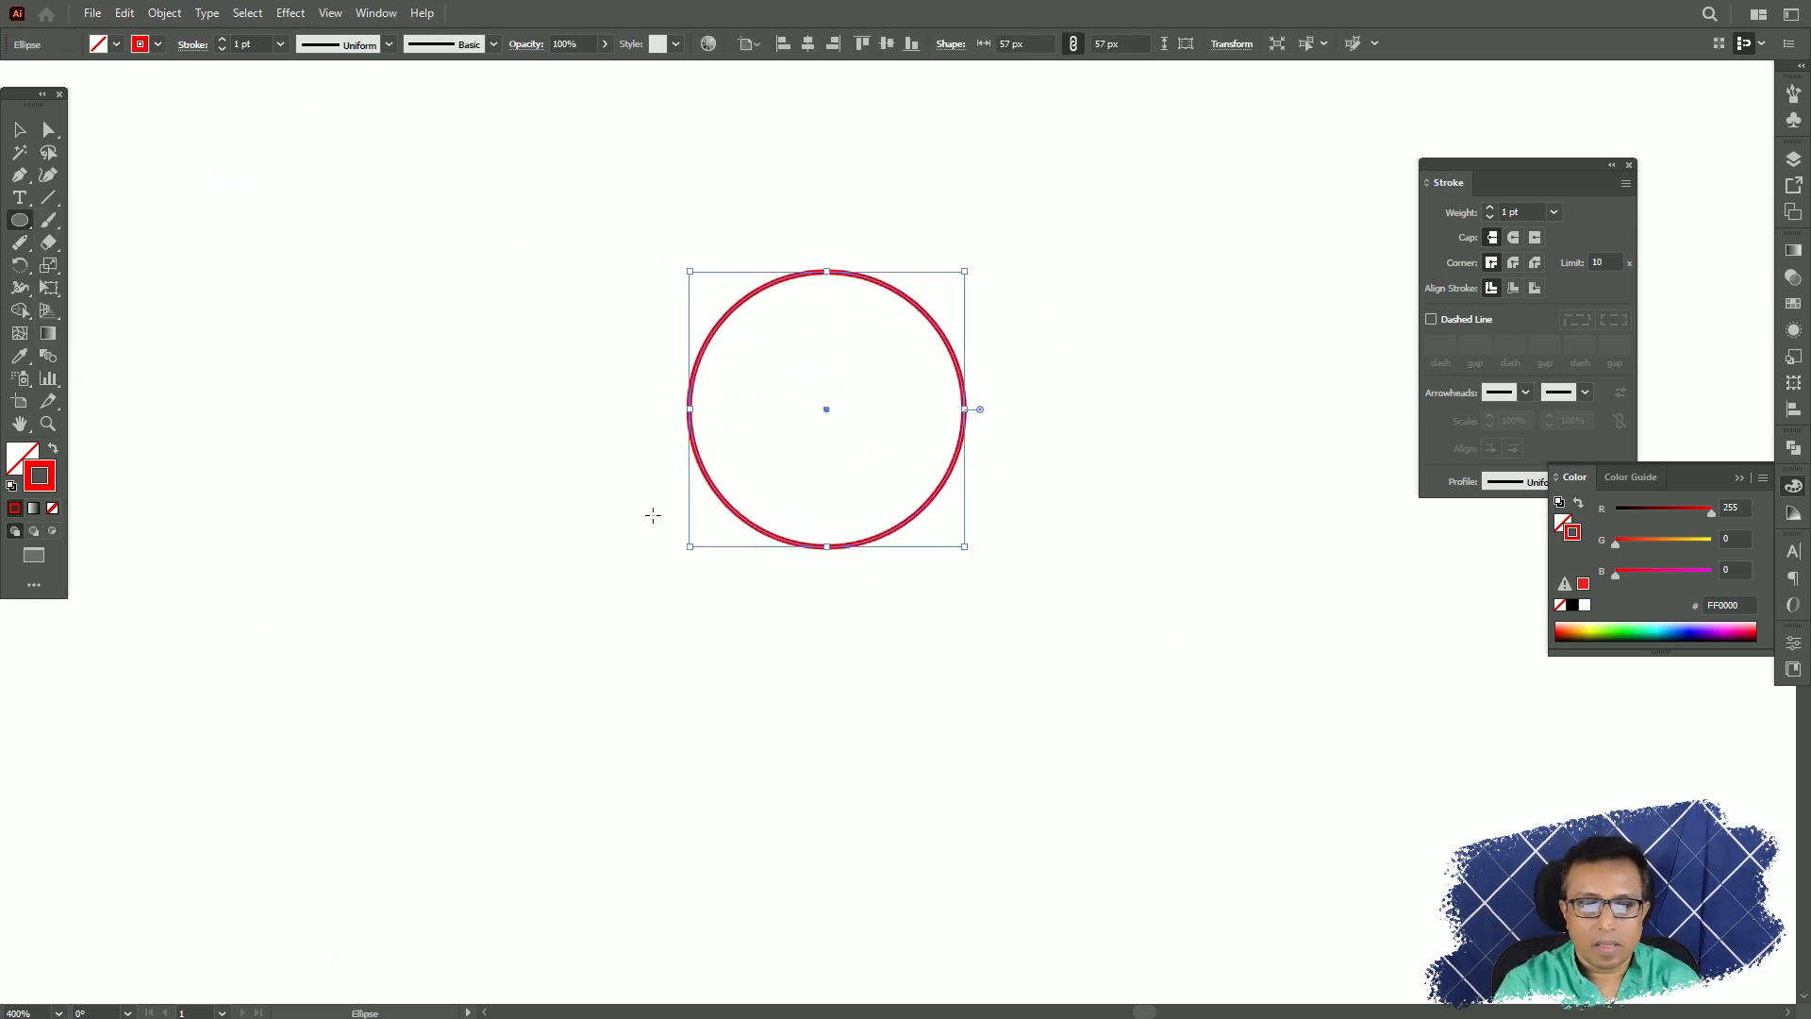
{"action": "left_click", "coordinate": [20, 243]}
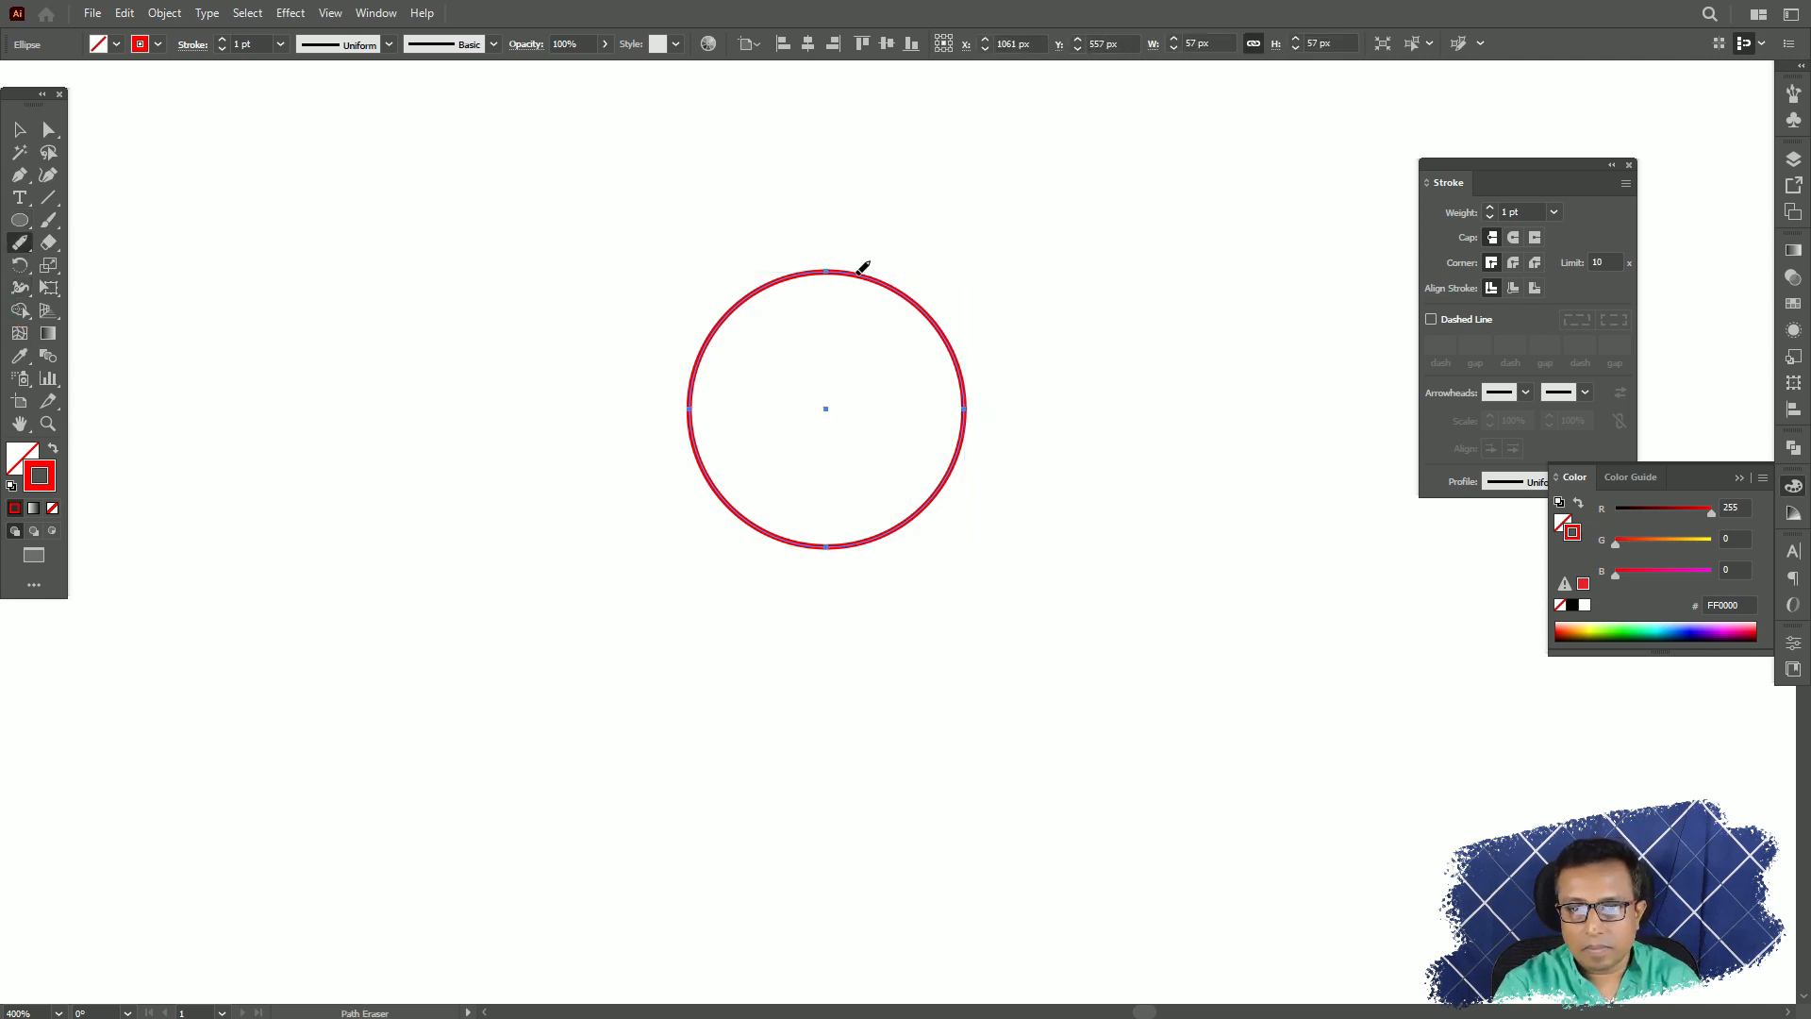
{"action": "mouse_move", "coordinate": [859, 269]}
{"action": "left_mouse_down"}
{"action": "mouse_move", "coordinate": [932, 307]}
{"action": "mouse_move", "coordinate": [960, 358]}
{"action": "left_mouse_up"}
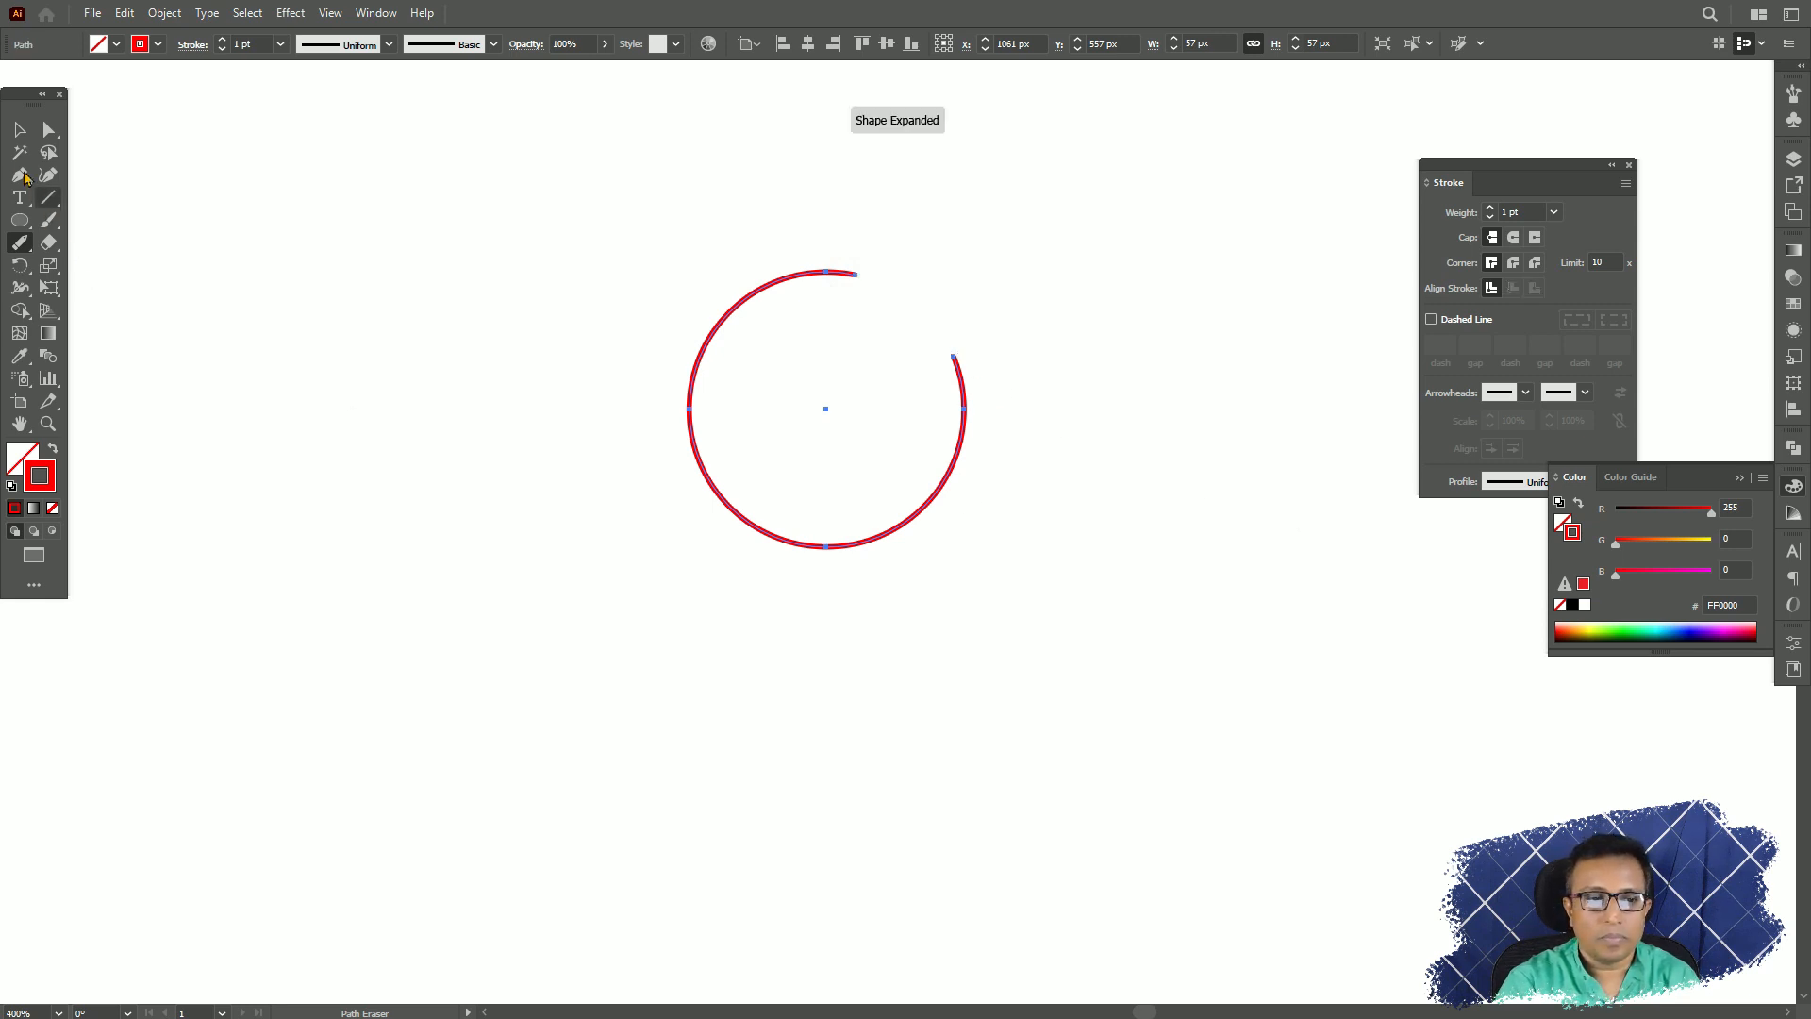
Move the open circle up and to the left, and erase sections of its lower-right and lower-left arcs with the Path Eraser.
{"action": "left_click", "coordinate": [20, 129]}
{"action": "left_click_drag", "start_coordinate": [968, 398], "coordinate": [785, 373]}
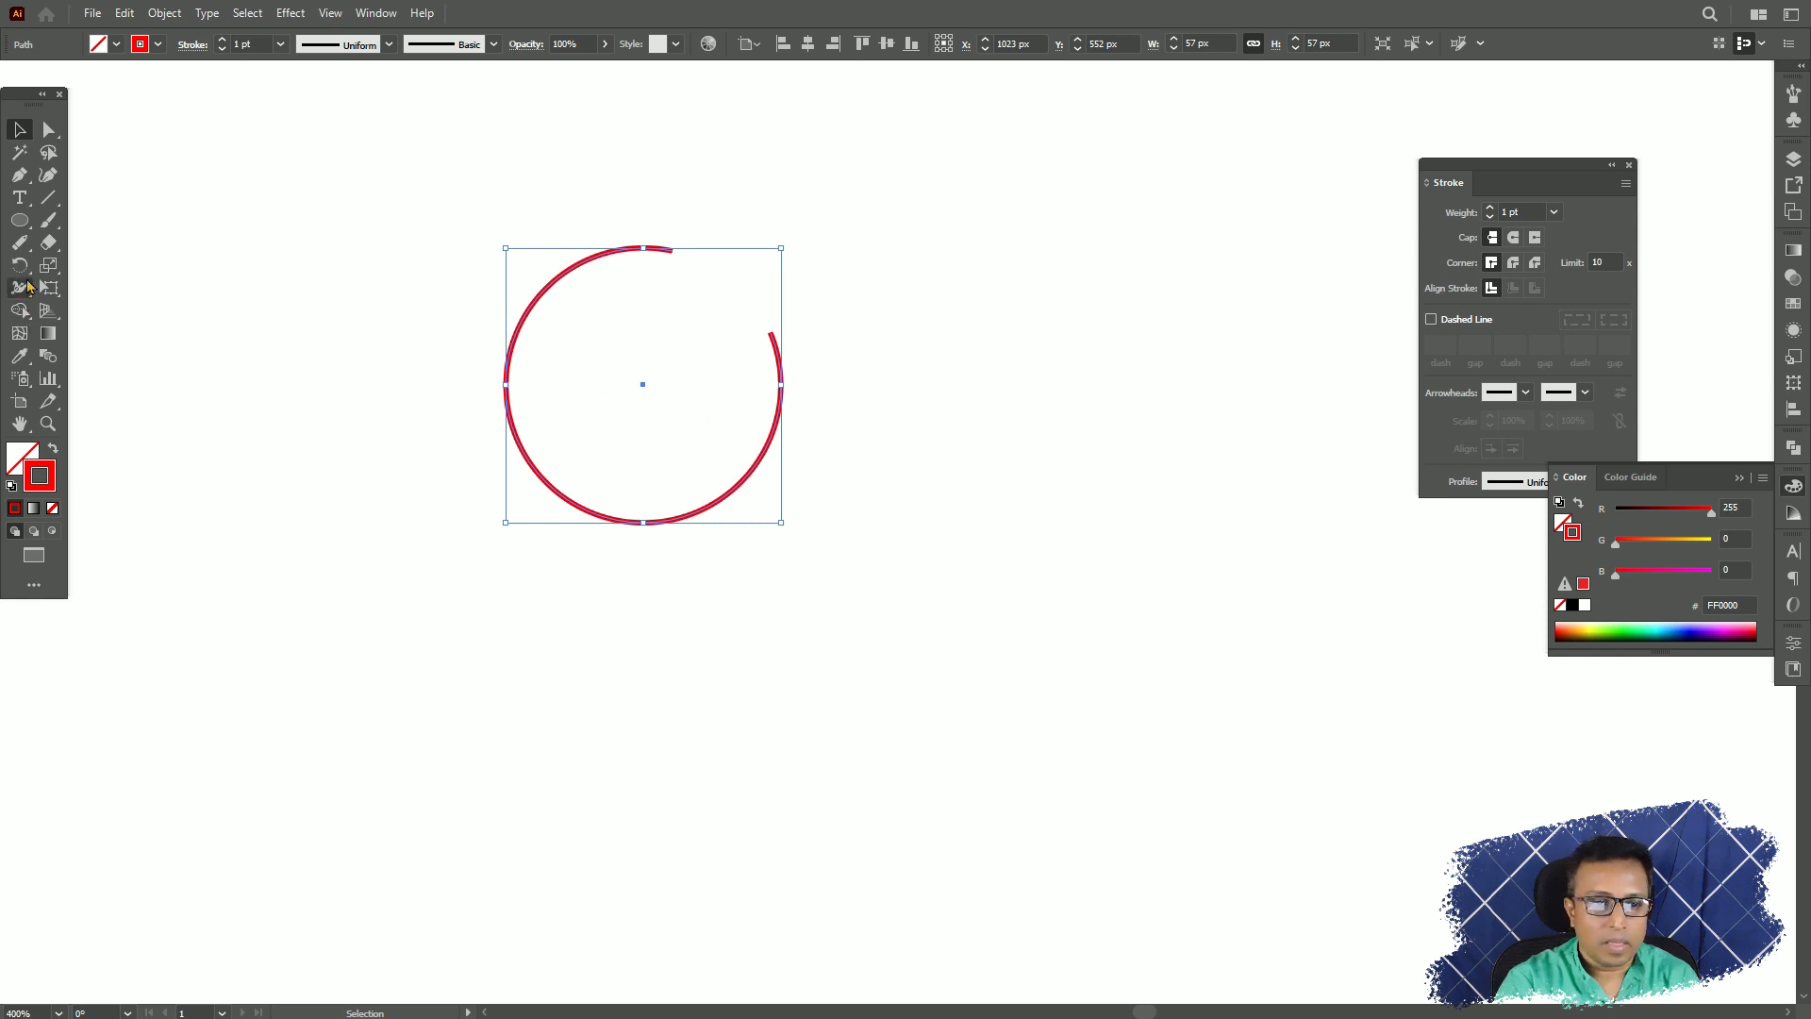
{"action": "left_click", "coordinate": [20, 242]}
{"action": "left_click_drag", "start_coordinate": [775, 431], "coordinate": [745, 479]}
{"action": "left_click_drag", "start_coordinate": [518, 432], "coordinate": [547, 479]}
Choose the Join tool, and select and delete all the remaining arcs of the broken circle.
{"action": "left_click", "coordinate": [20, 242]}
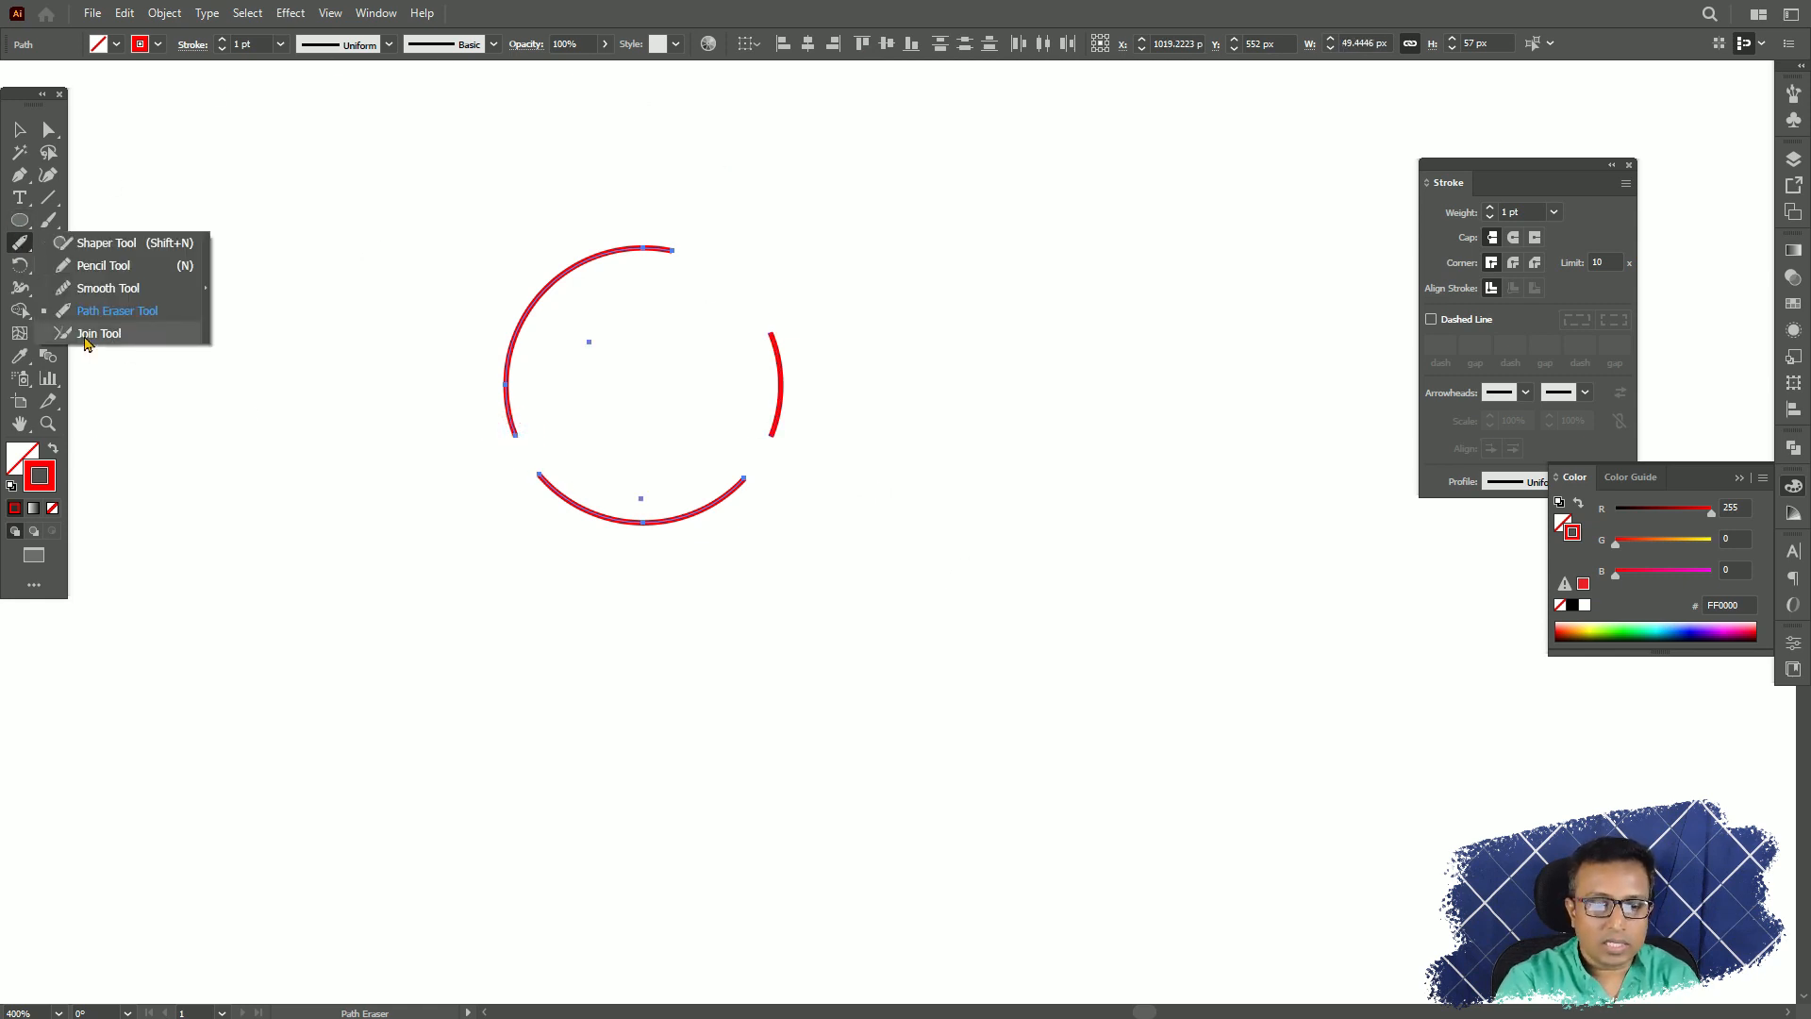
{"action": "left_click", "coordinate": [85, 334]}
{"action": "left_click_drag", "start_coordinate": [1099, 381], "coordinate": [734, 726]}
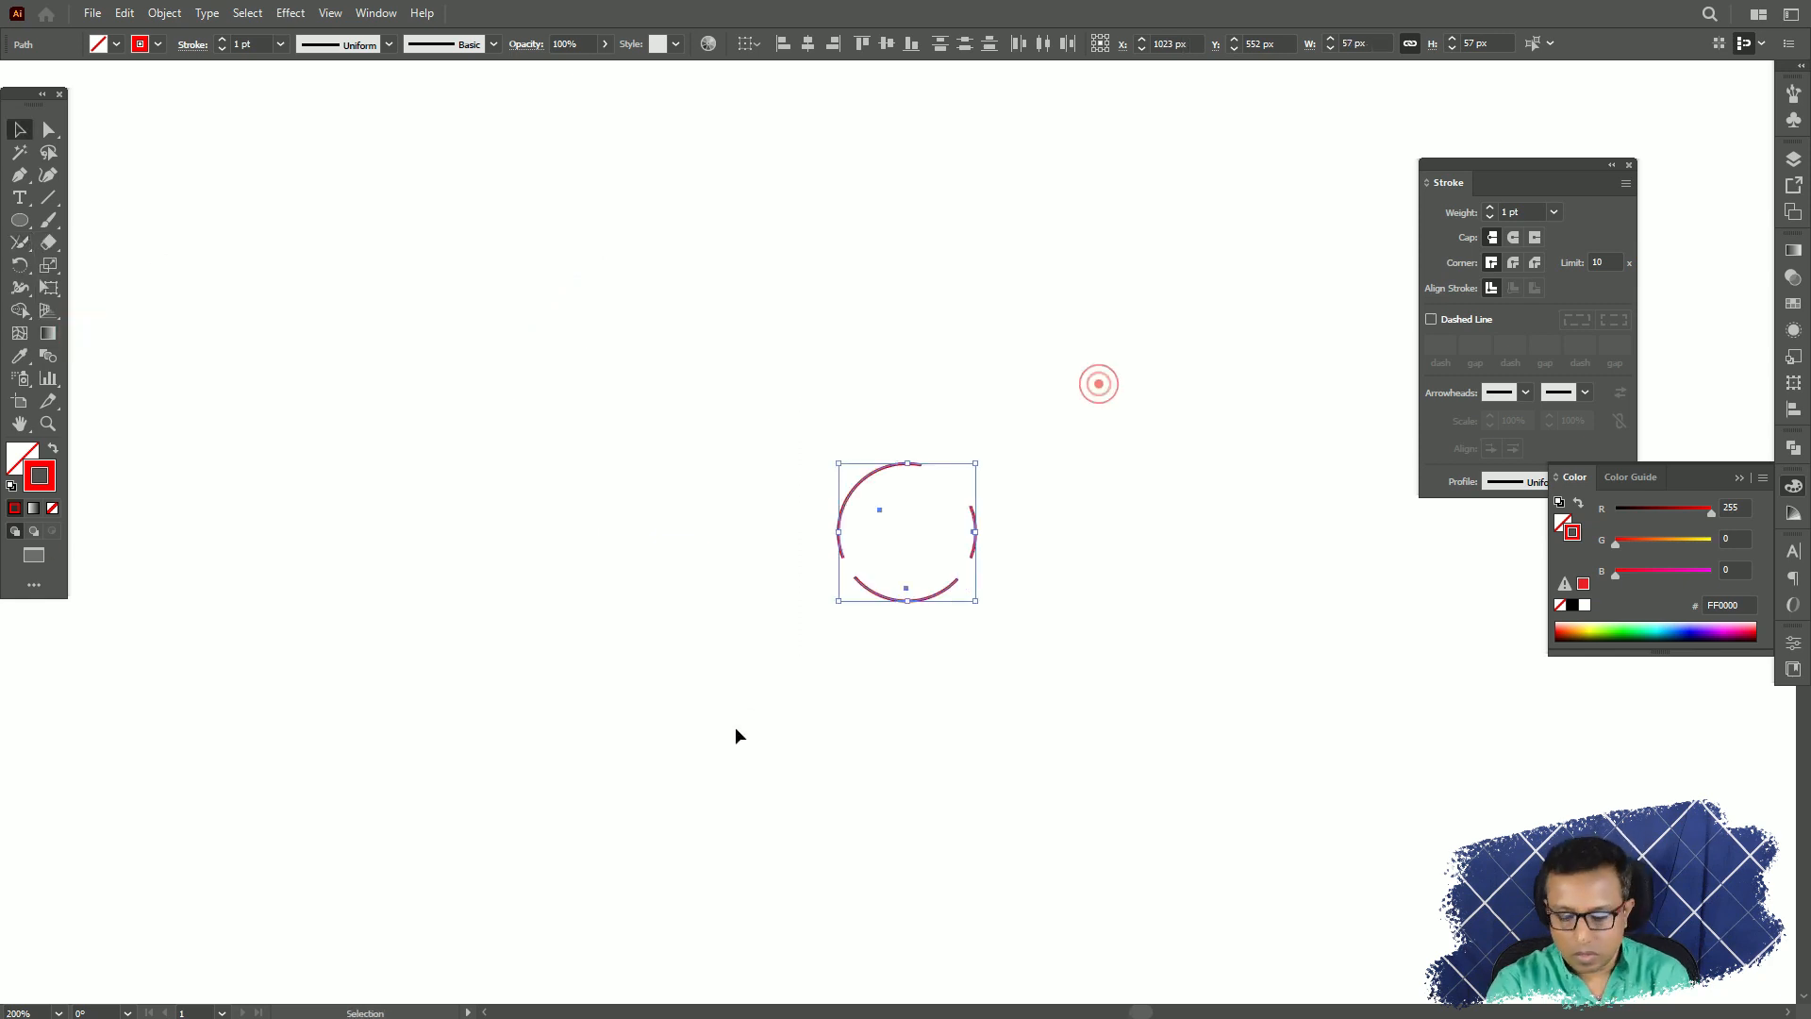
{"action": "key", "text": "Delete"}
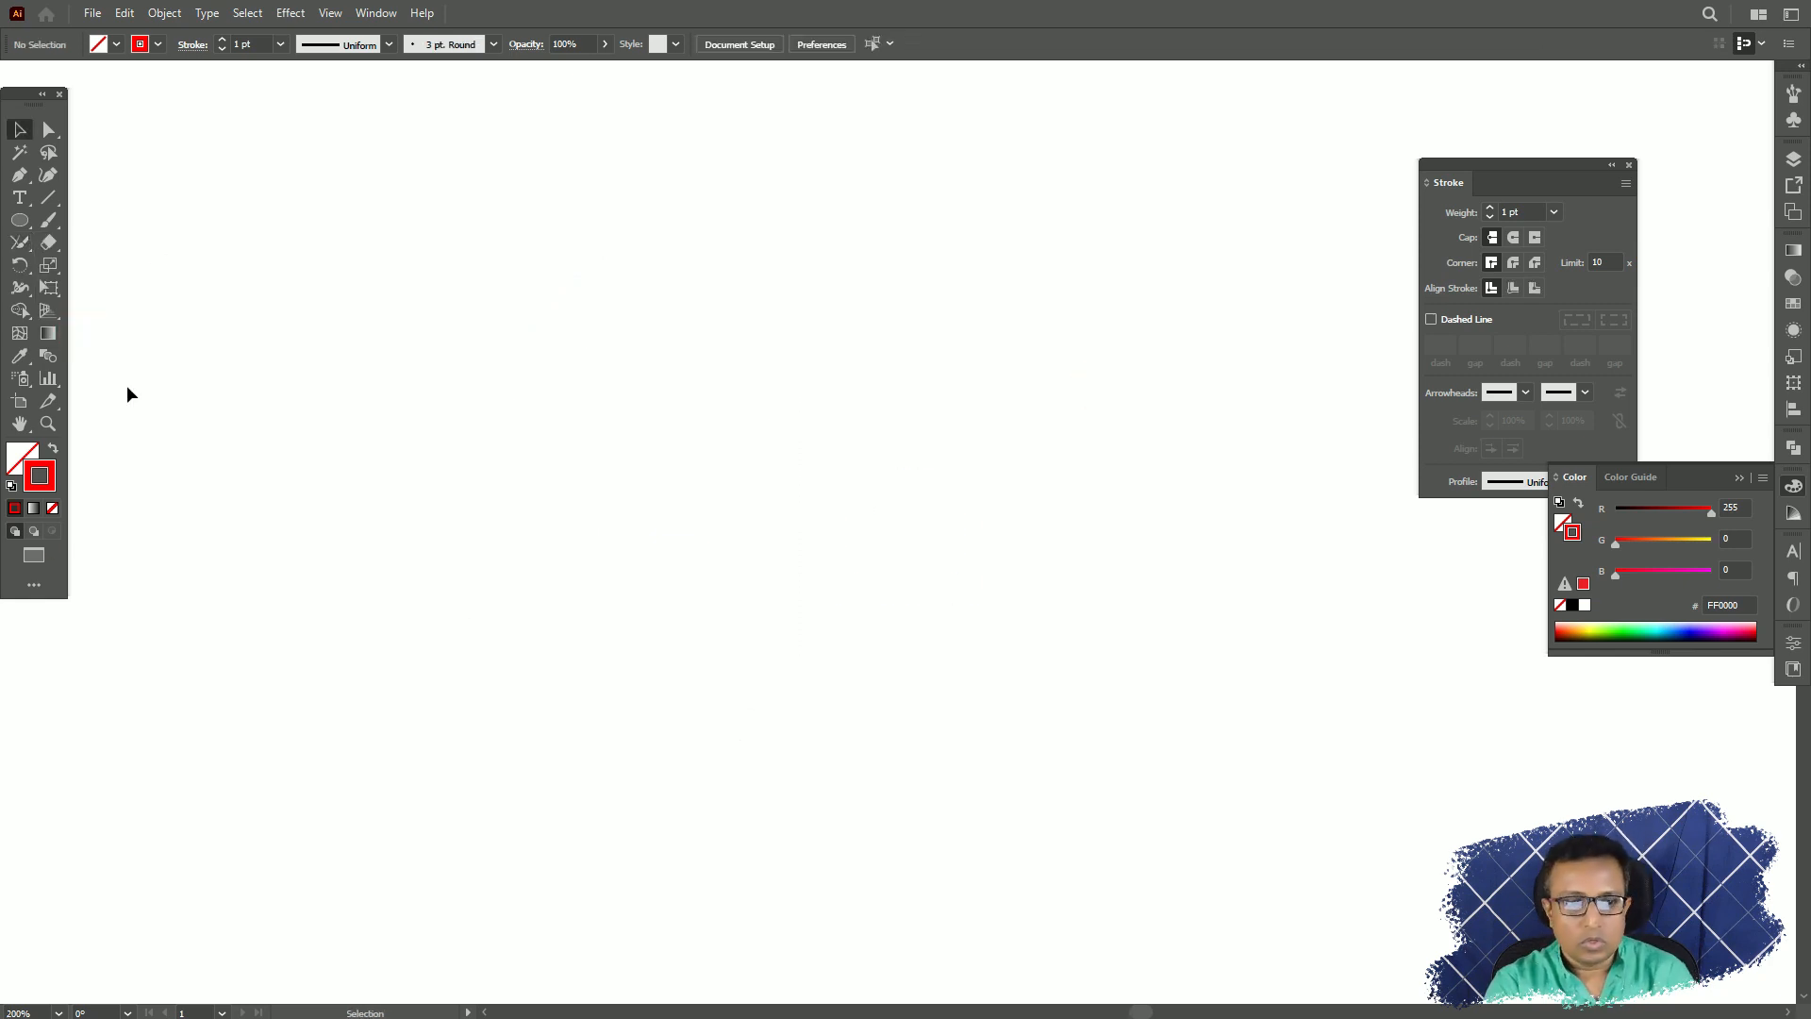
Paint two long horizontal strokes crossed by two vertical ones near their ends with the Paintbrush and the 3 pt. Round brush.
{"action": "left_click", "coordinate": [48, 220]}
{"action": "left_click_drag", "start_coordinate": [887, 384], "coordinate": [688, 293]}
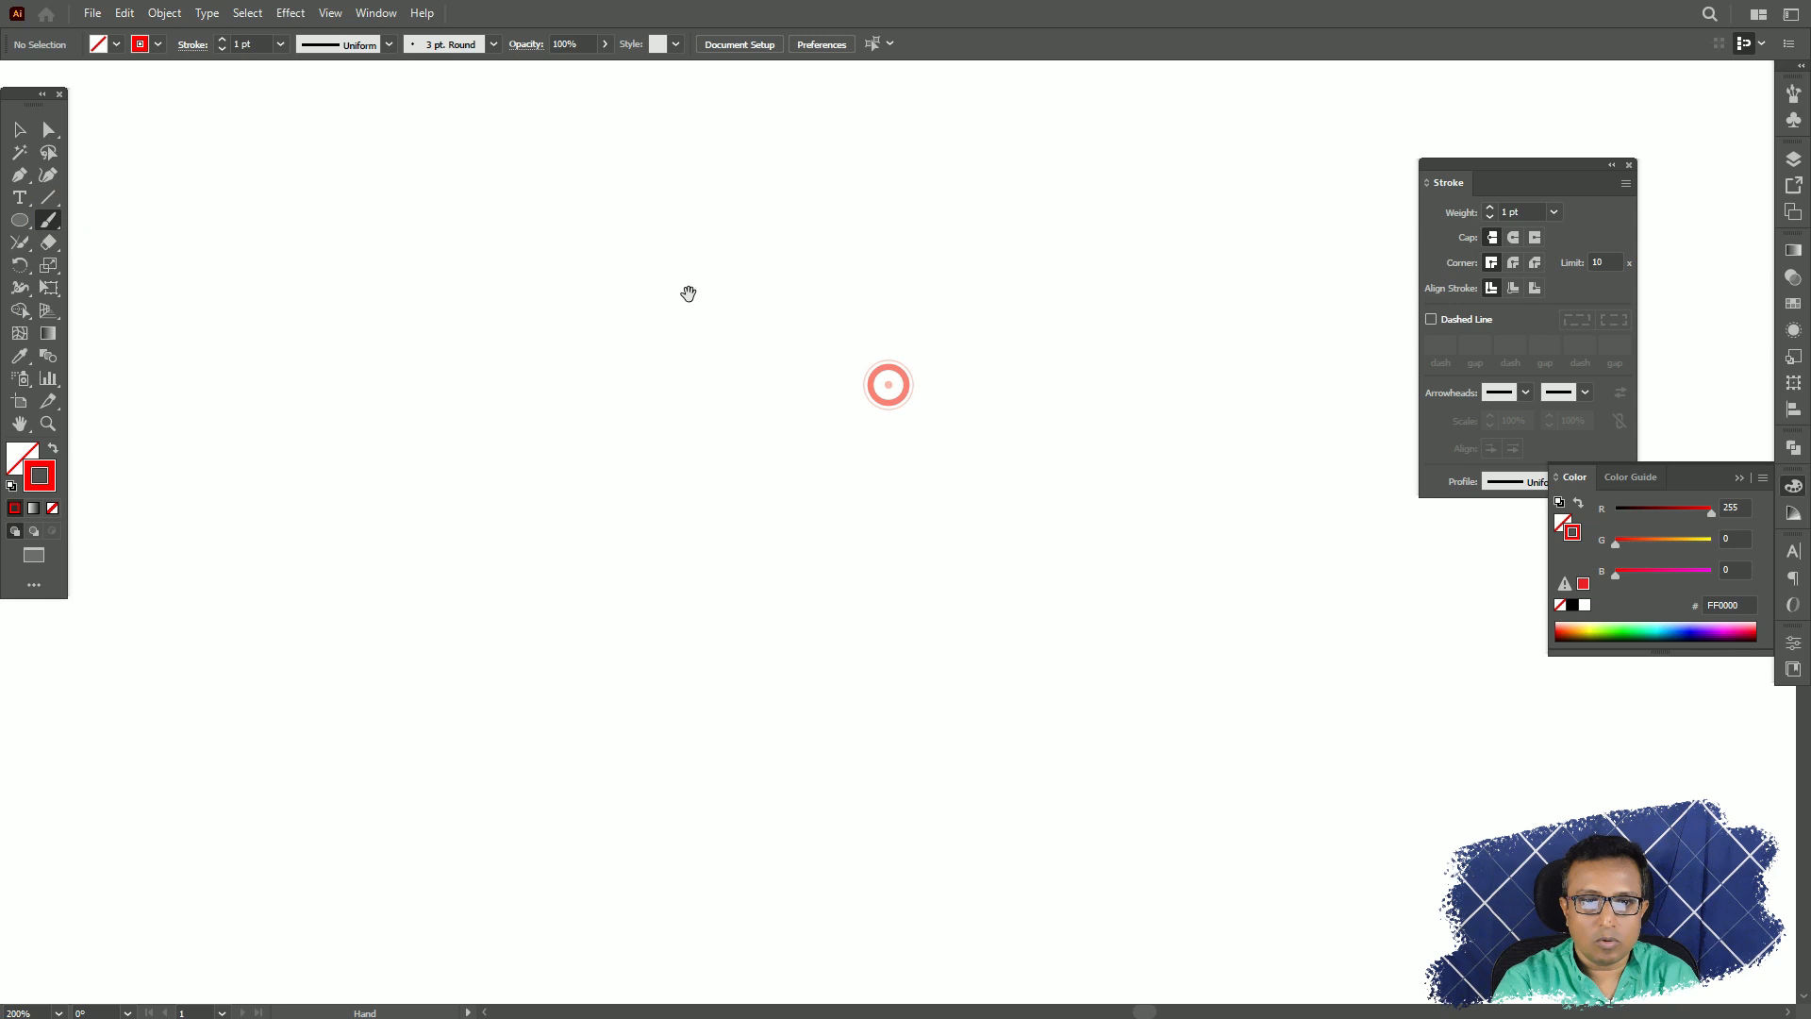
{"action": "left_click", "coordinate": [493, 46]}
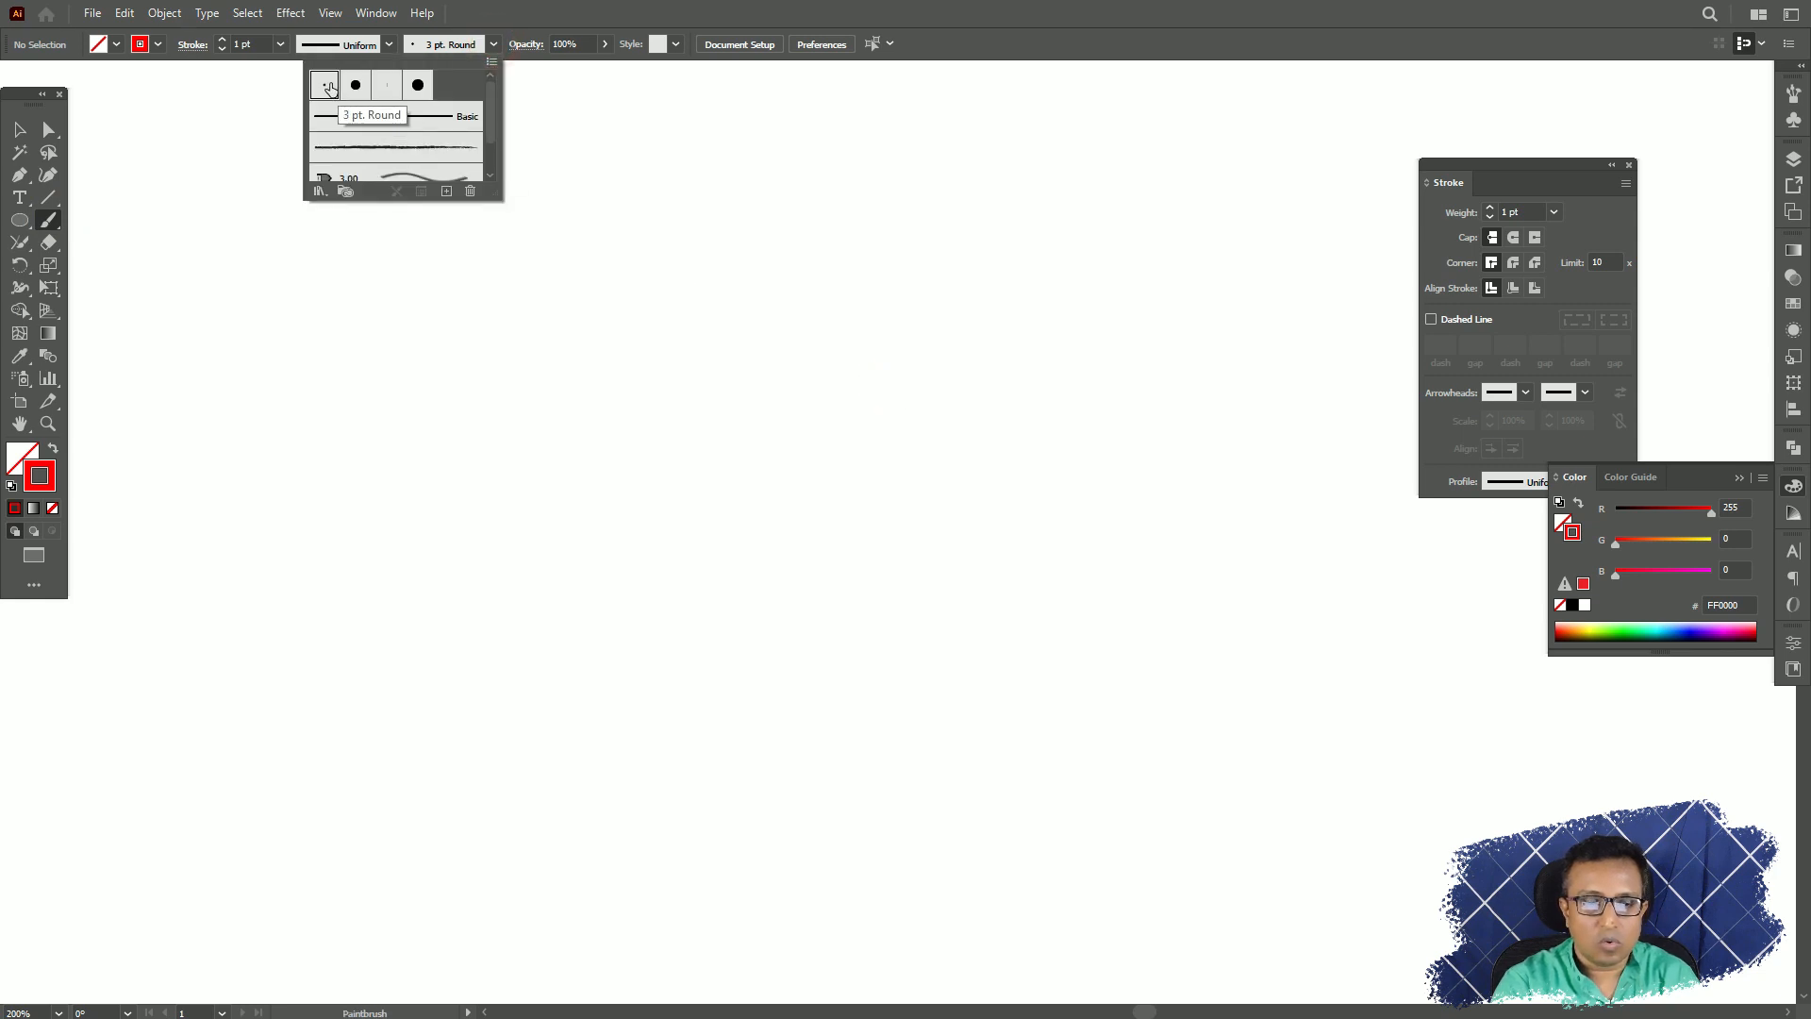
{"action": "left_click", "coordinate": [632, 433]}
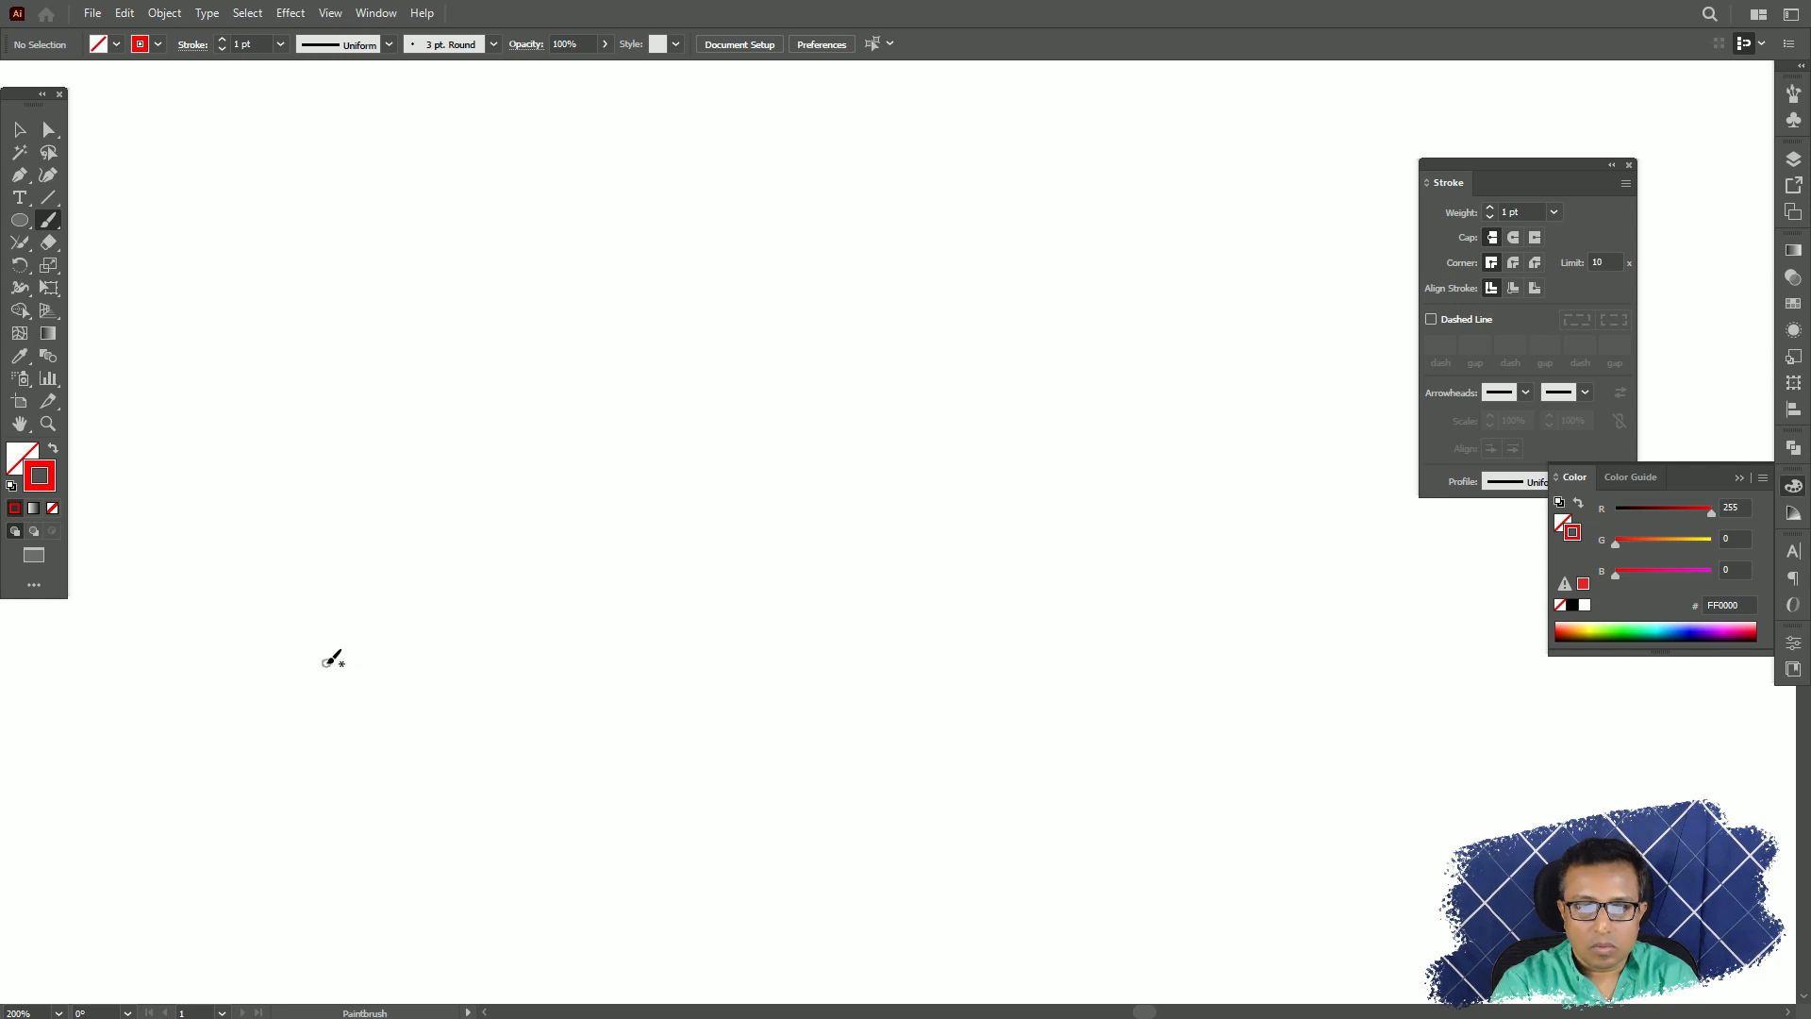
{"action": "mouse_move", "coordinate": [326, 661]}
{"action": "left_mouse_down"}
{"action": "mouse_move", "coordinate": [511, 582]}
{"action": "mouse_move", "coordinate": [1349, 567]}
{"action": "mouse_move", "coordinate": [1446, 608]}
{"action": "left_mouse_up"}
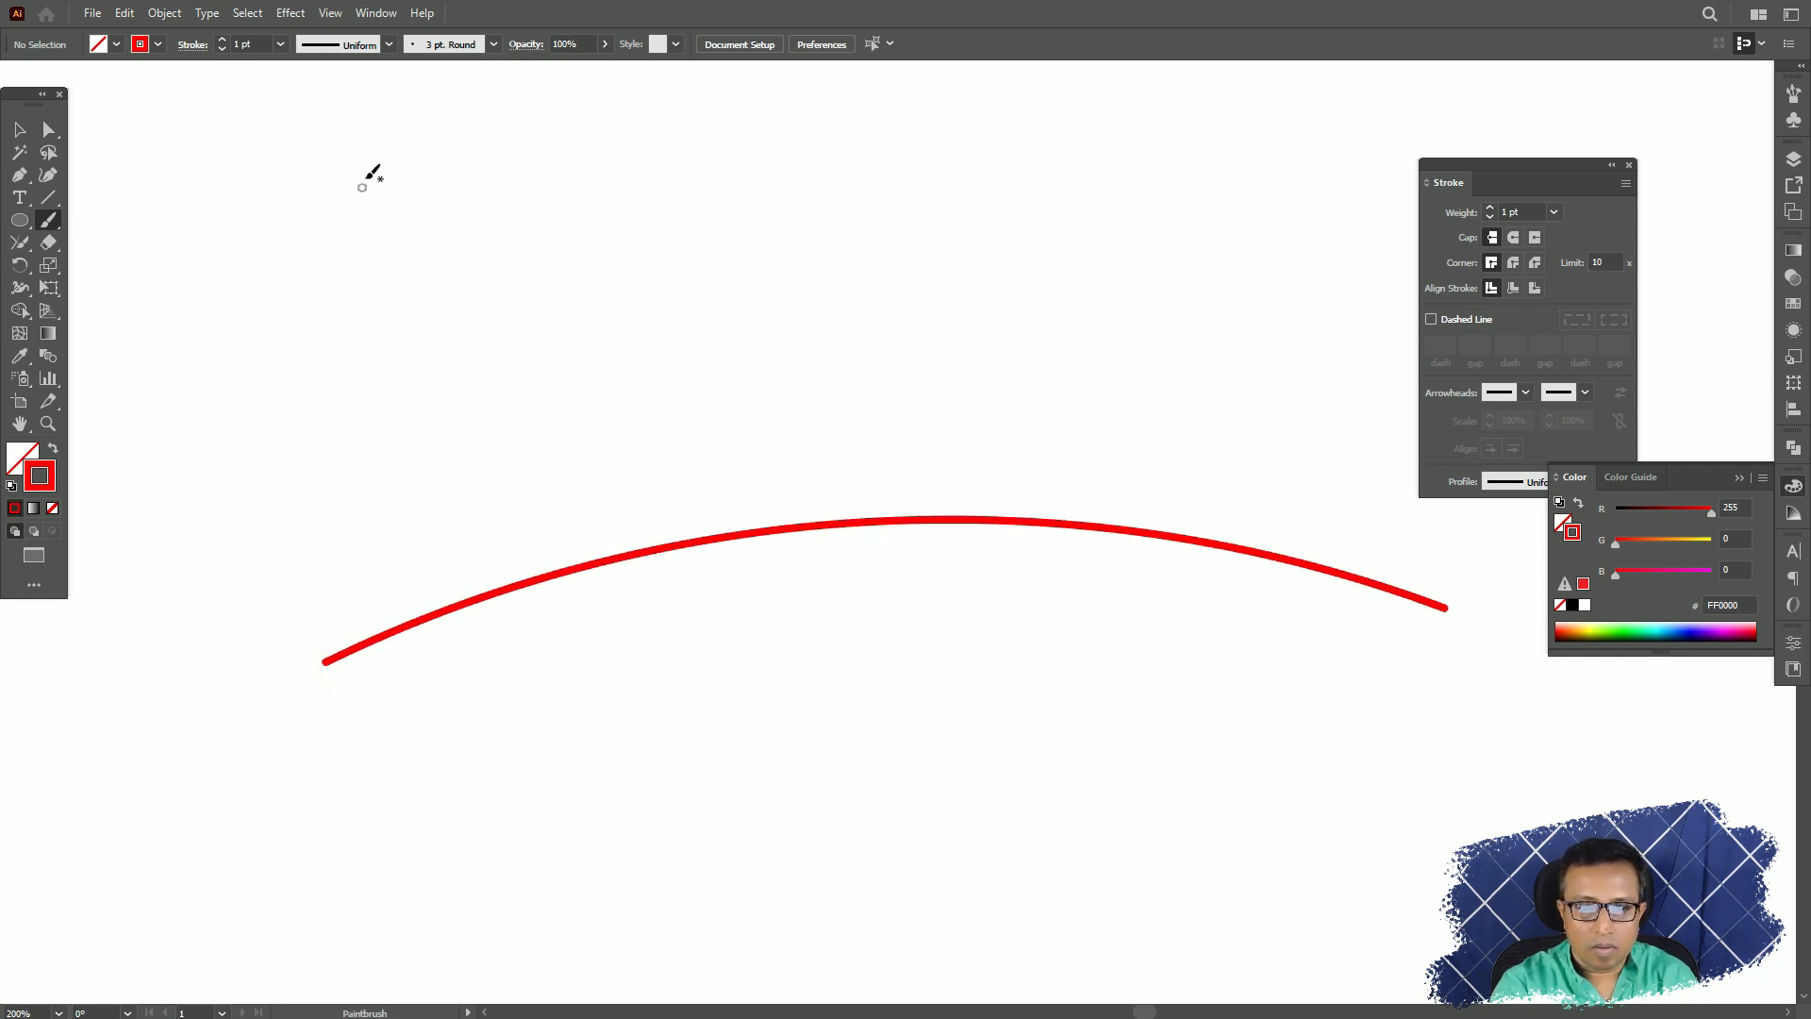
{"action": "mouse_move", "coordinate": [372, 165]}
{"action": "left_mouse_down"}
{"action": "mouse_move", "coordinate": [488, 570]}
{"action": "mouse_move", "coordinate": [435, 853]}
{"action": "left_mouse_up"}
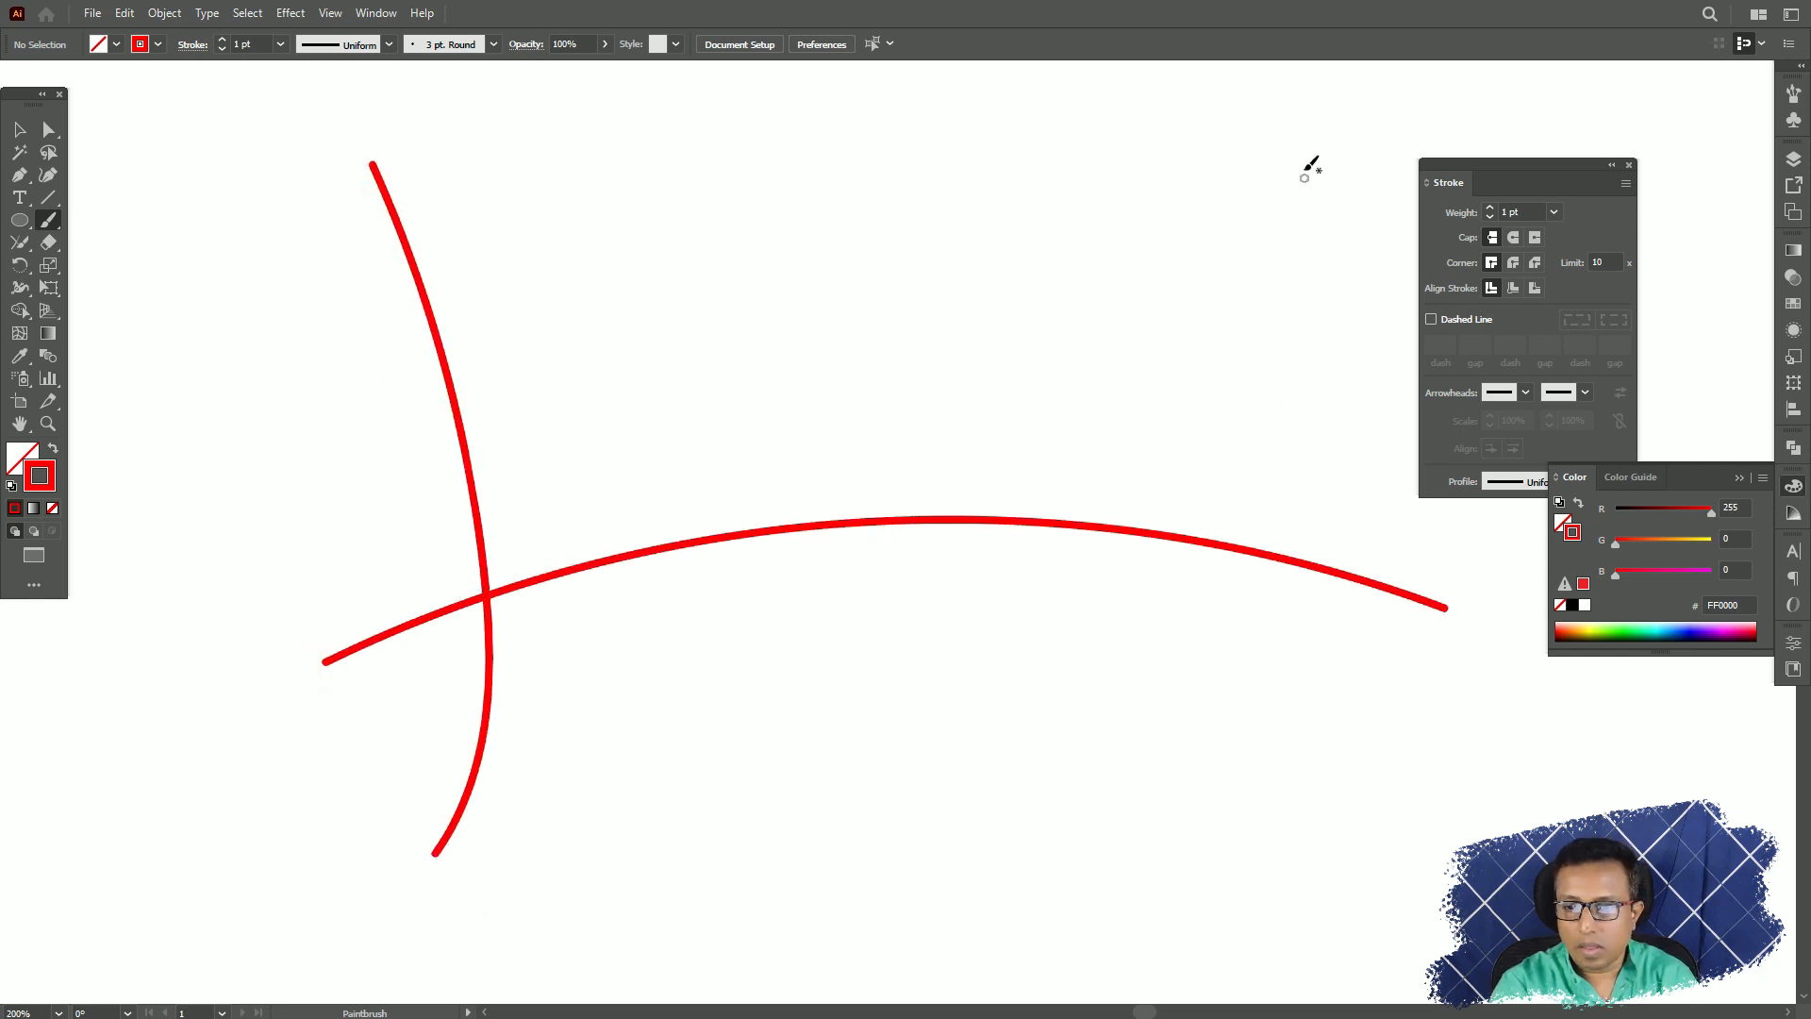
{"action": "mouse_move", "coordinate": [1299, 149]}
{"action": "left_mouse_down"}
{"action": "mouse_move", "coordinate": [1334, 505]}
{"action": "mouse_move", "coordinate": [1475, 781]}
{"action": "left_mouse_up"}
{"action": "left_click_drag", "start_coordinate": [189, 351], "coordinate": [682, 293]}
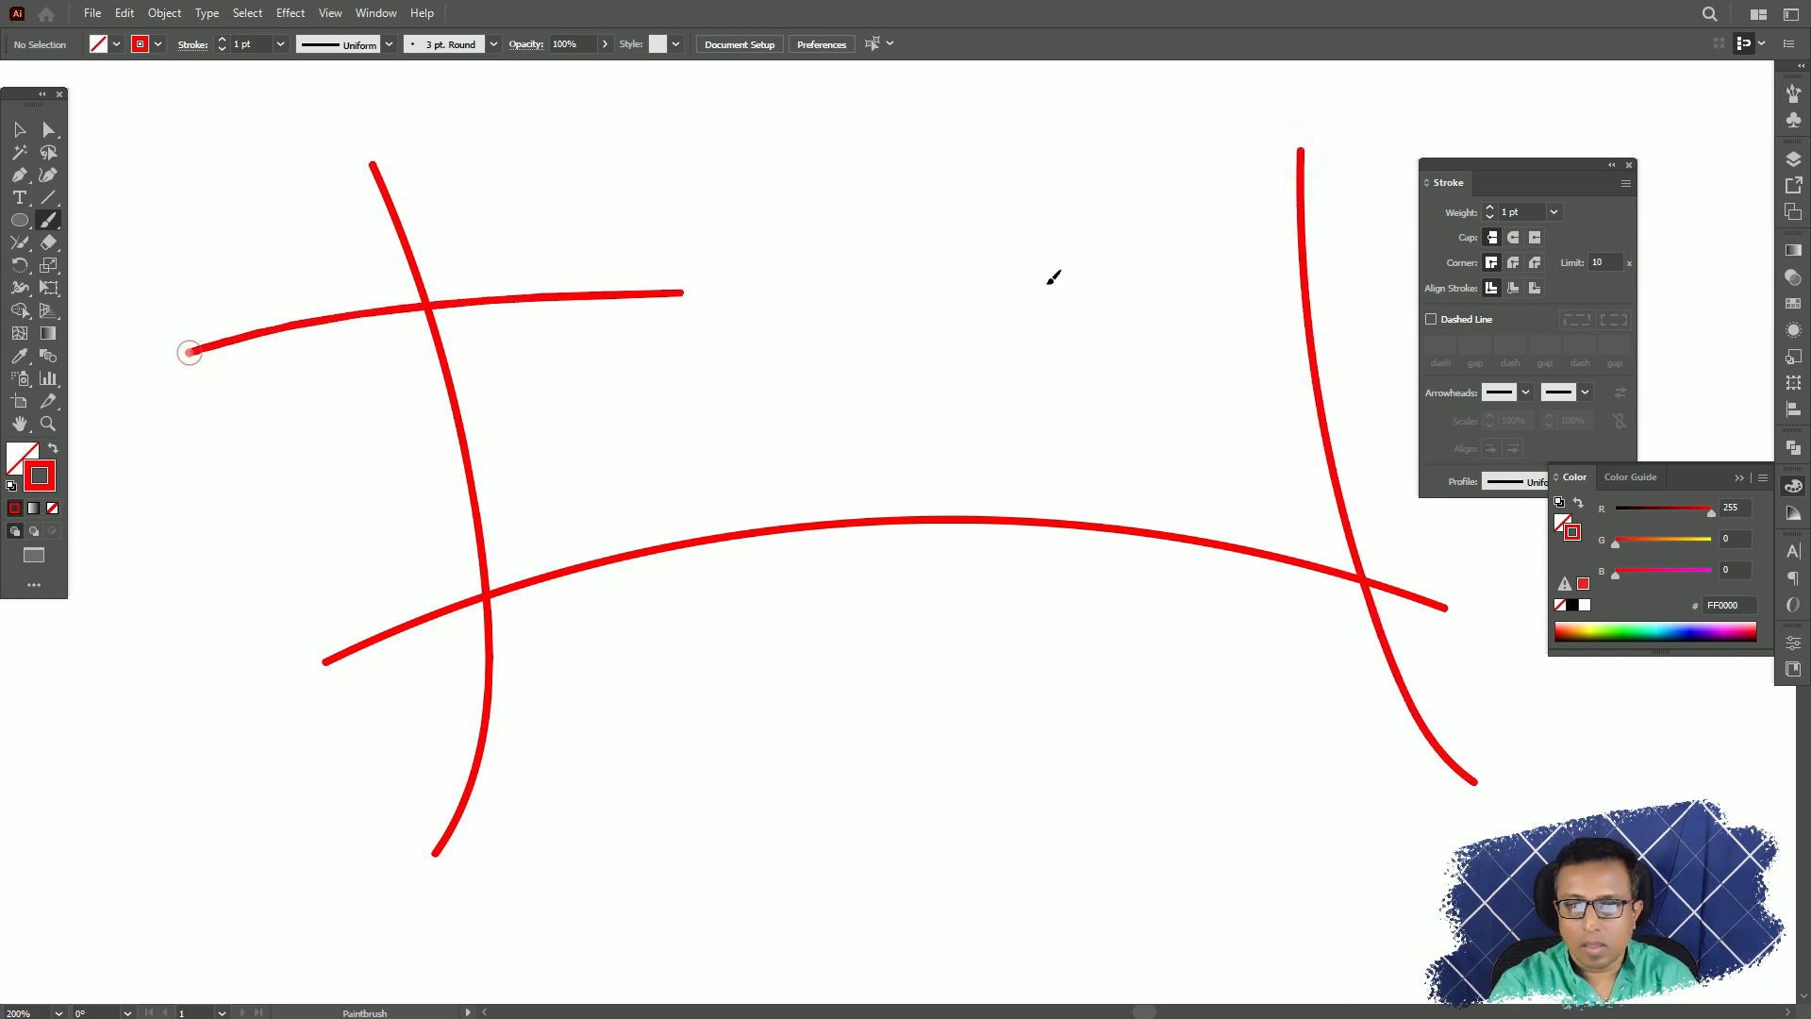
{"action": "left_click_drag", "start_coordinate": [1053, 276], "coordinate": [1418, 230]}
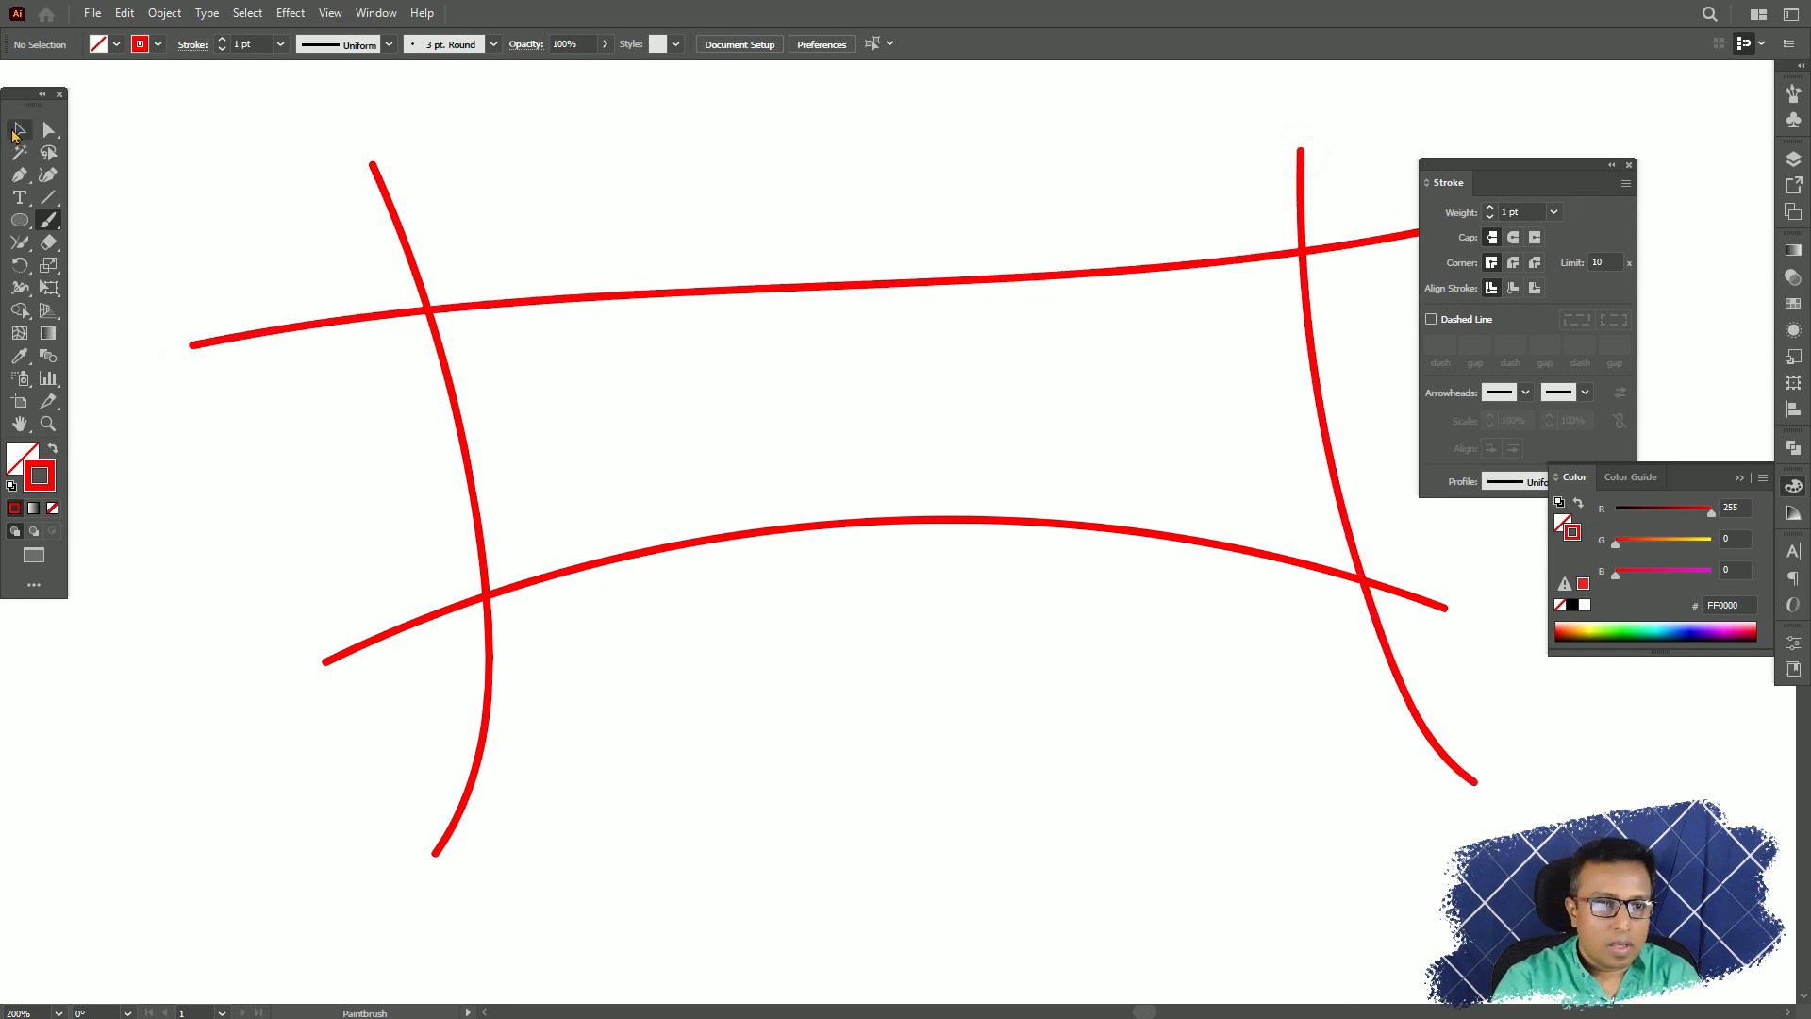
Select the left vertical stroke and the lower arch and join them at their lower-left crossing with the Join tool.
{"action": "left_click", "coordinate": [17, 132]}
{"action": "mouse_move", "coordinate": [266, 608]}
{"action": "left_mouse_down"}
{"action": "mouse_move", "coordinate": [536, 867]}
{"action": "mouse_move", "coordinate": [489, 874]}
{"action": "left_mouse_up"}
{"action": "left_click", "coordinate": [667, 418]}
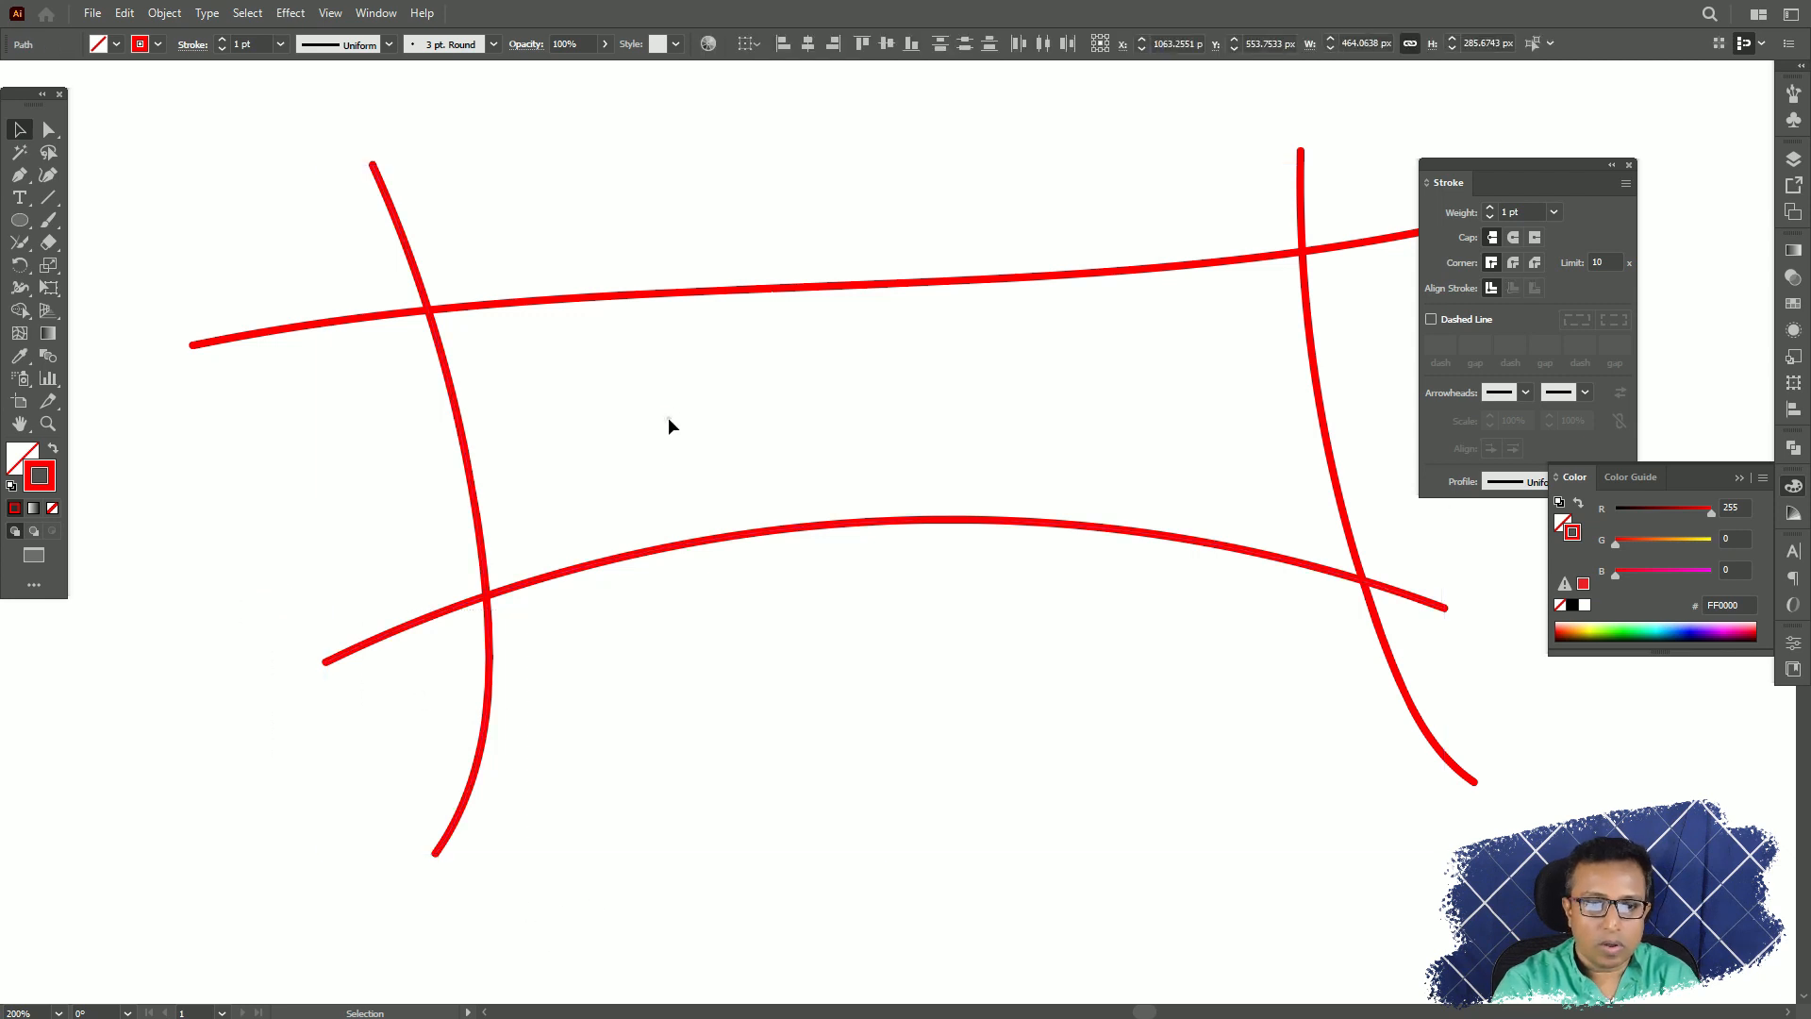
{"action": "mouse_move", "coordinate": [208, 587]}
{"action": "left_mouse_down"}
{"action": "mouse_move", "coordinate": [482, 776]}
{"action": "mouse_move", "coordinate": [468, 795]}
{"action": "left_mouse_up"}
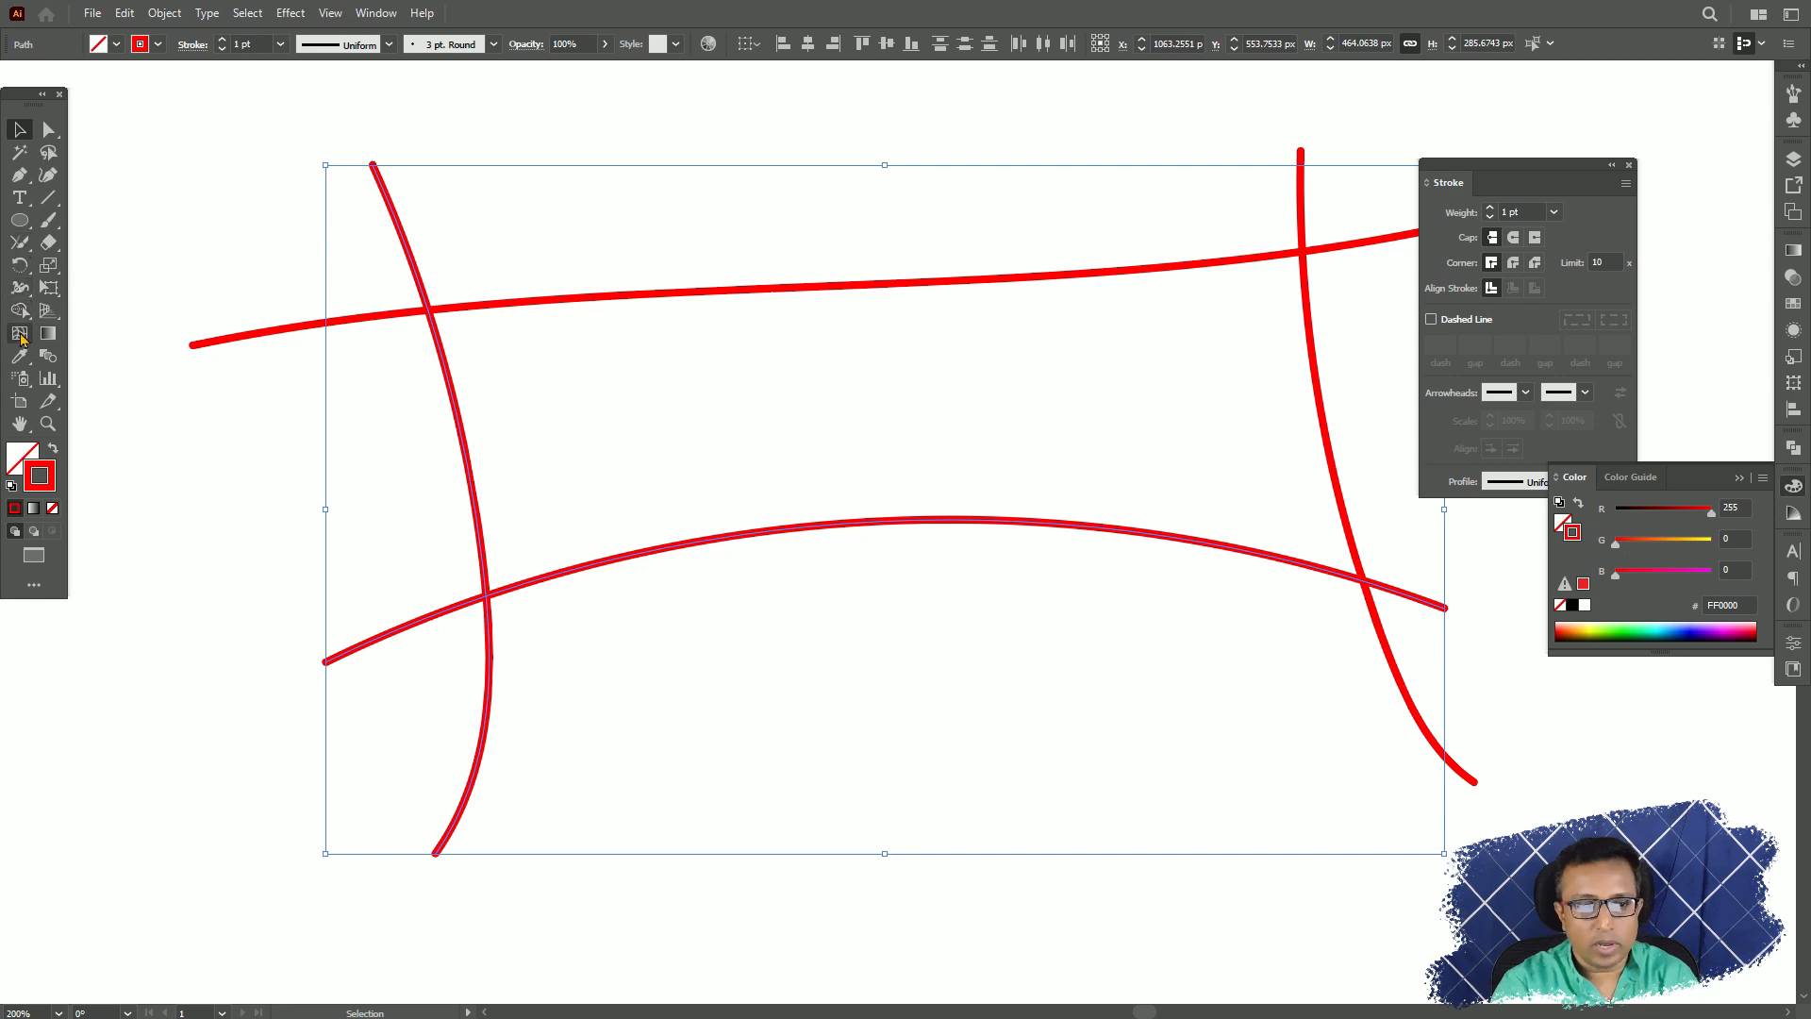
{"action": "left_click", "coordinate": [19, 247]}
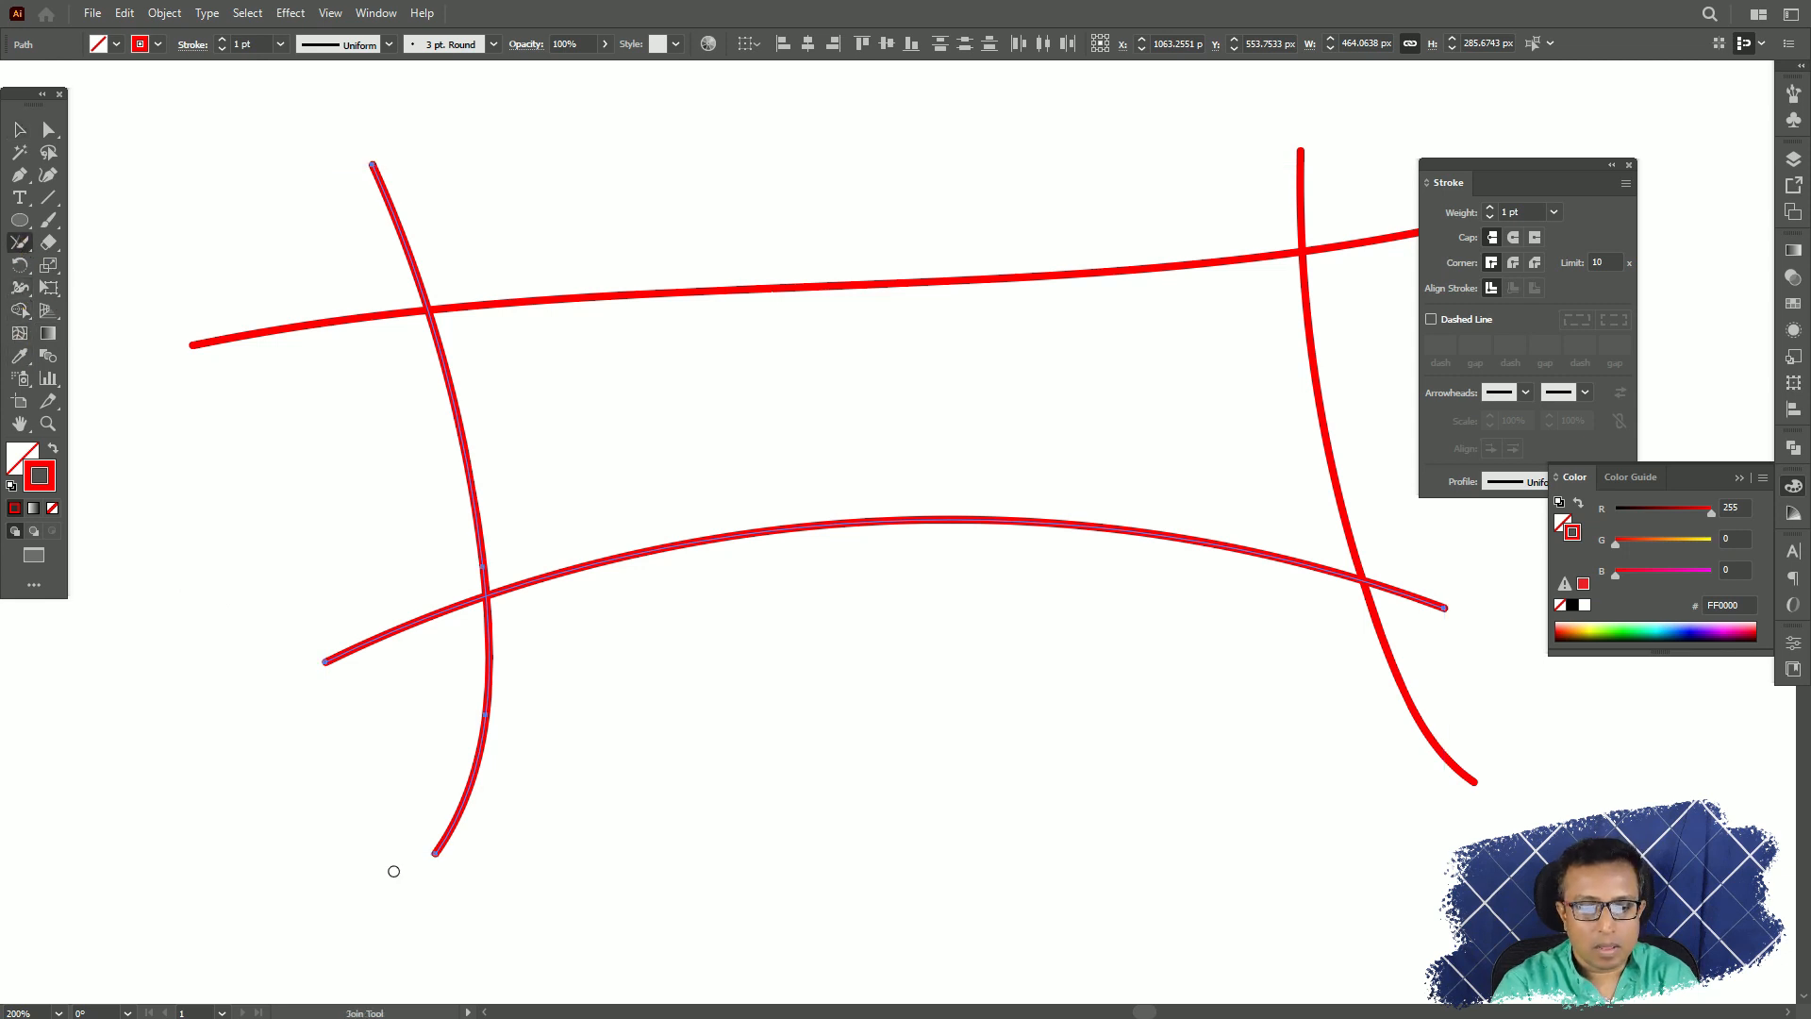
{"action": "left_click_drag", "start_coordinate": [431, 846], "coordinate": [325, 662]}
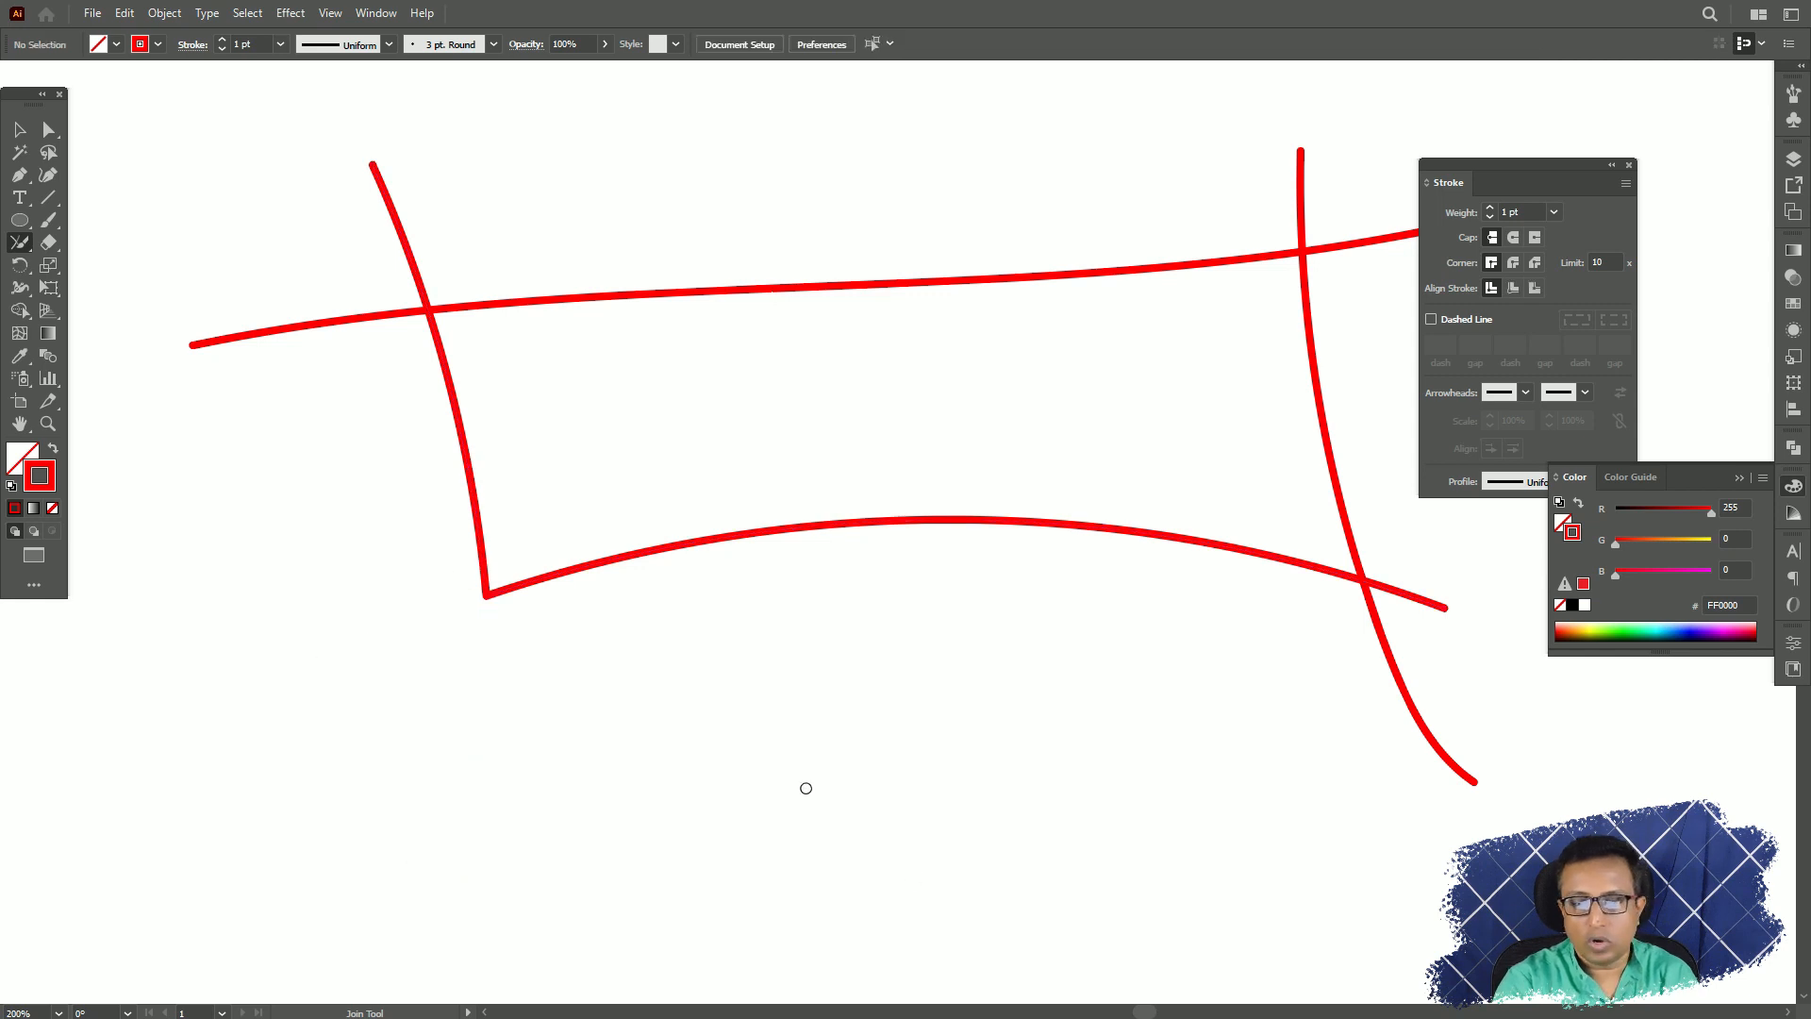
Join the crossing strokes at the lower-right, upper-right and upper-left corners to close the four-sided shape.
{"action": "left_click_drag", "start_coordinate": [1474, 784], "coordinate": [1438, 599]}
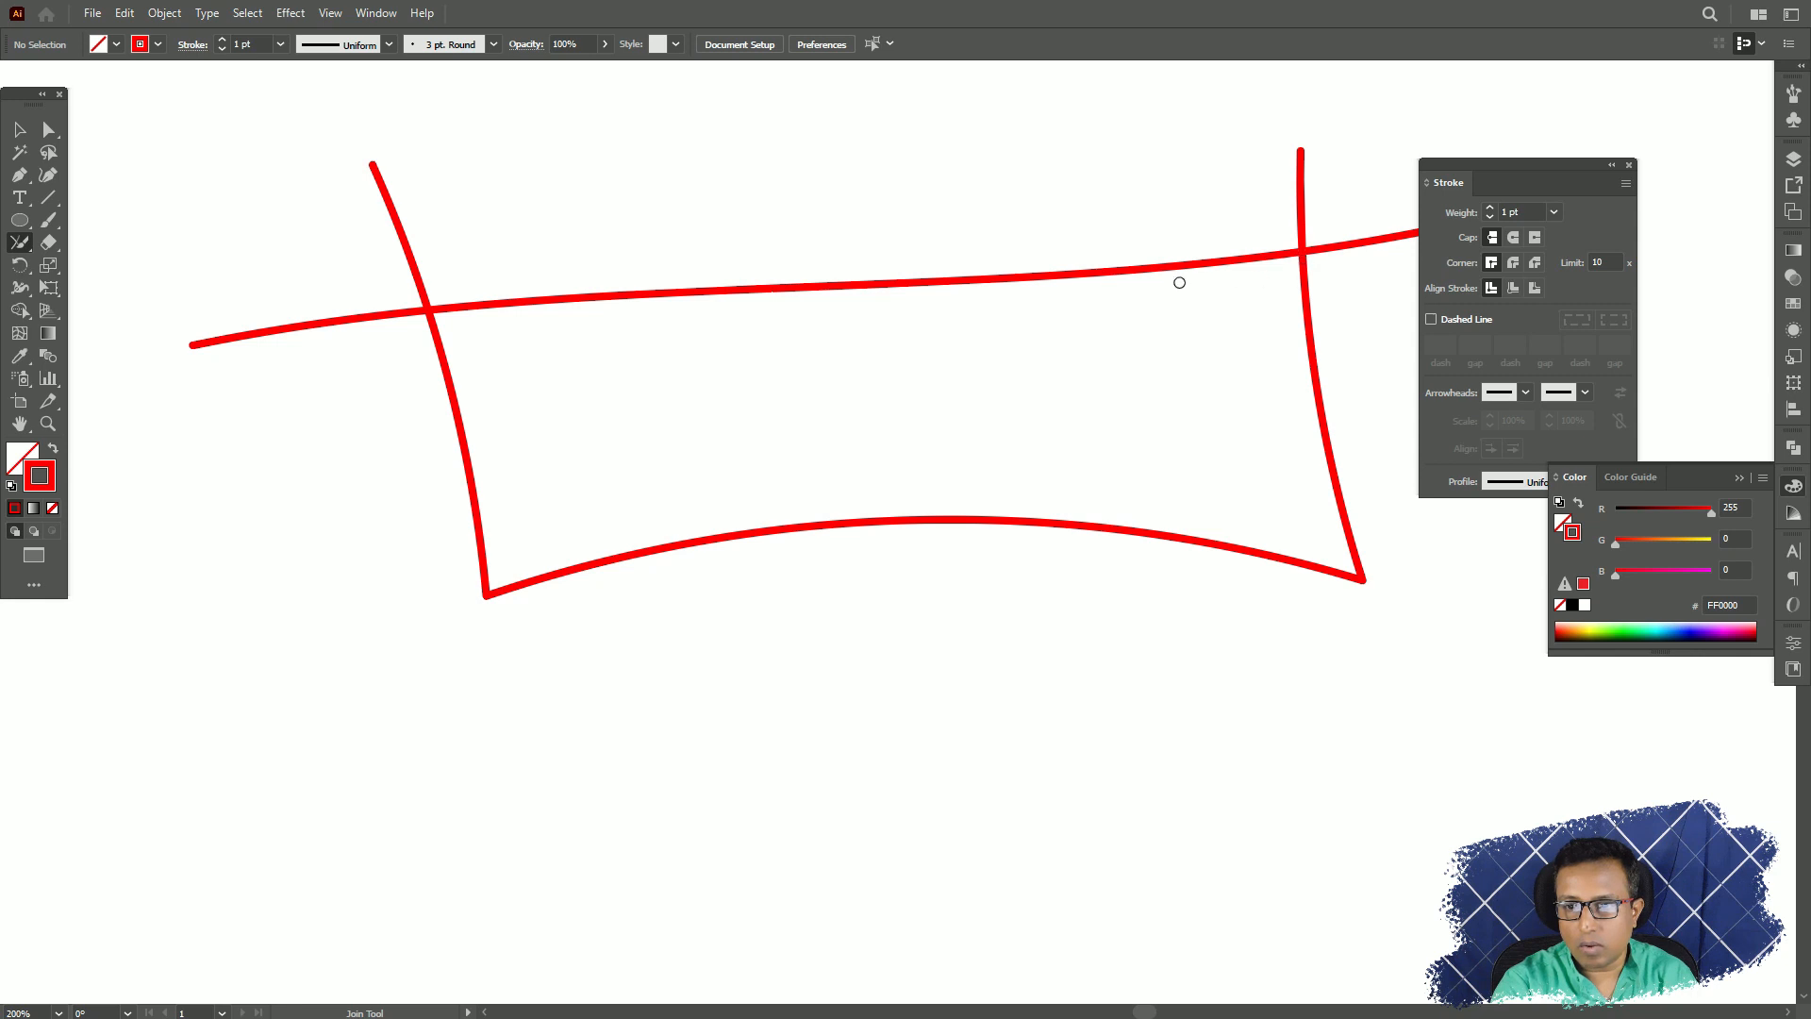
{"action": "left_click_drag", "start_coordinate": [1102, 272], "coordinate": [1320, 330]}
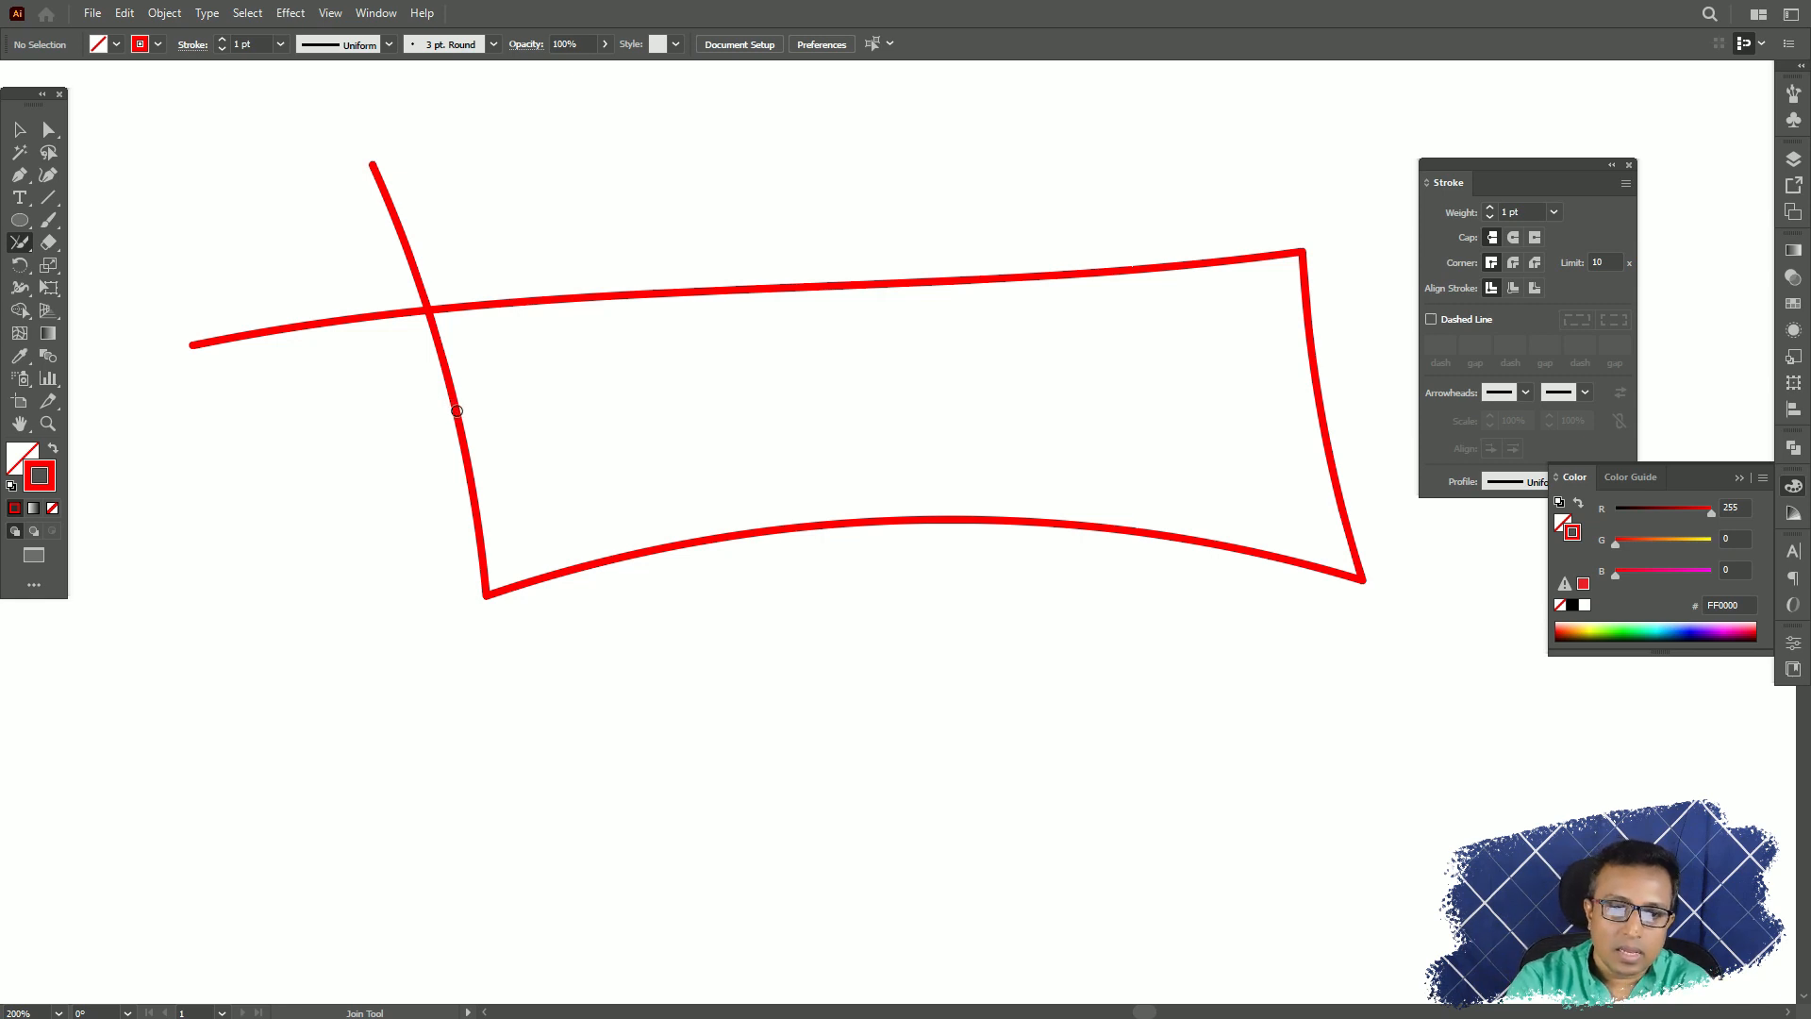
{"action": "left_click_drag", "start_coordinate": [456, 410], "coordinate": [455, 293]}
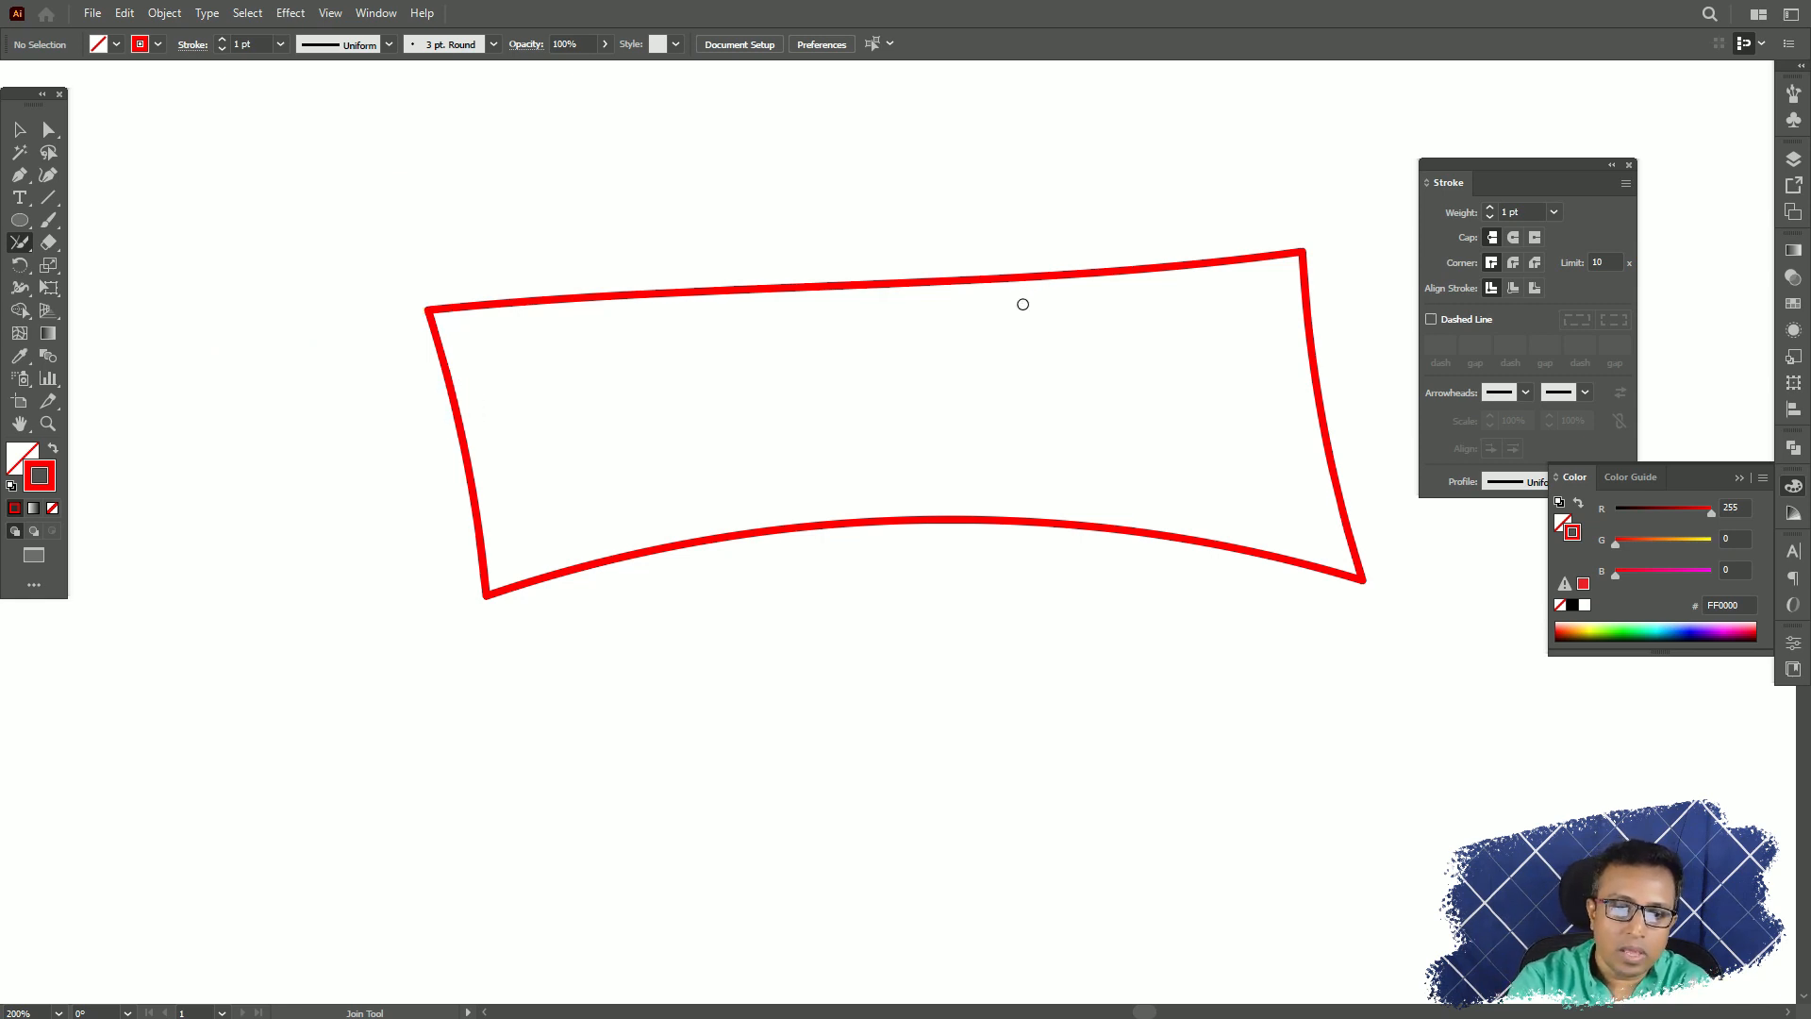
Select the joined four-sided shape and delete it.
{"action": "left_click", "coordinate": [10, 247]}
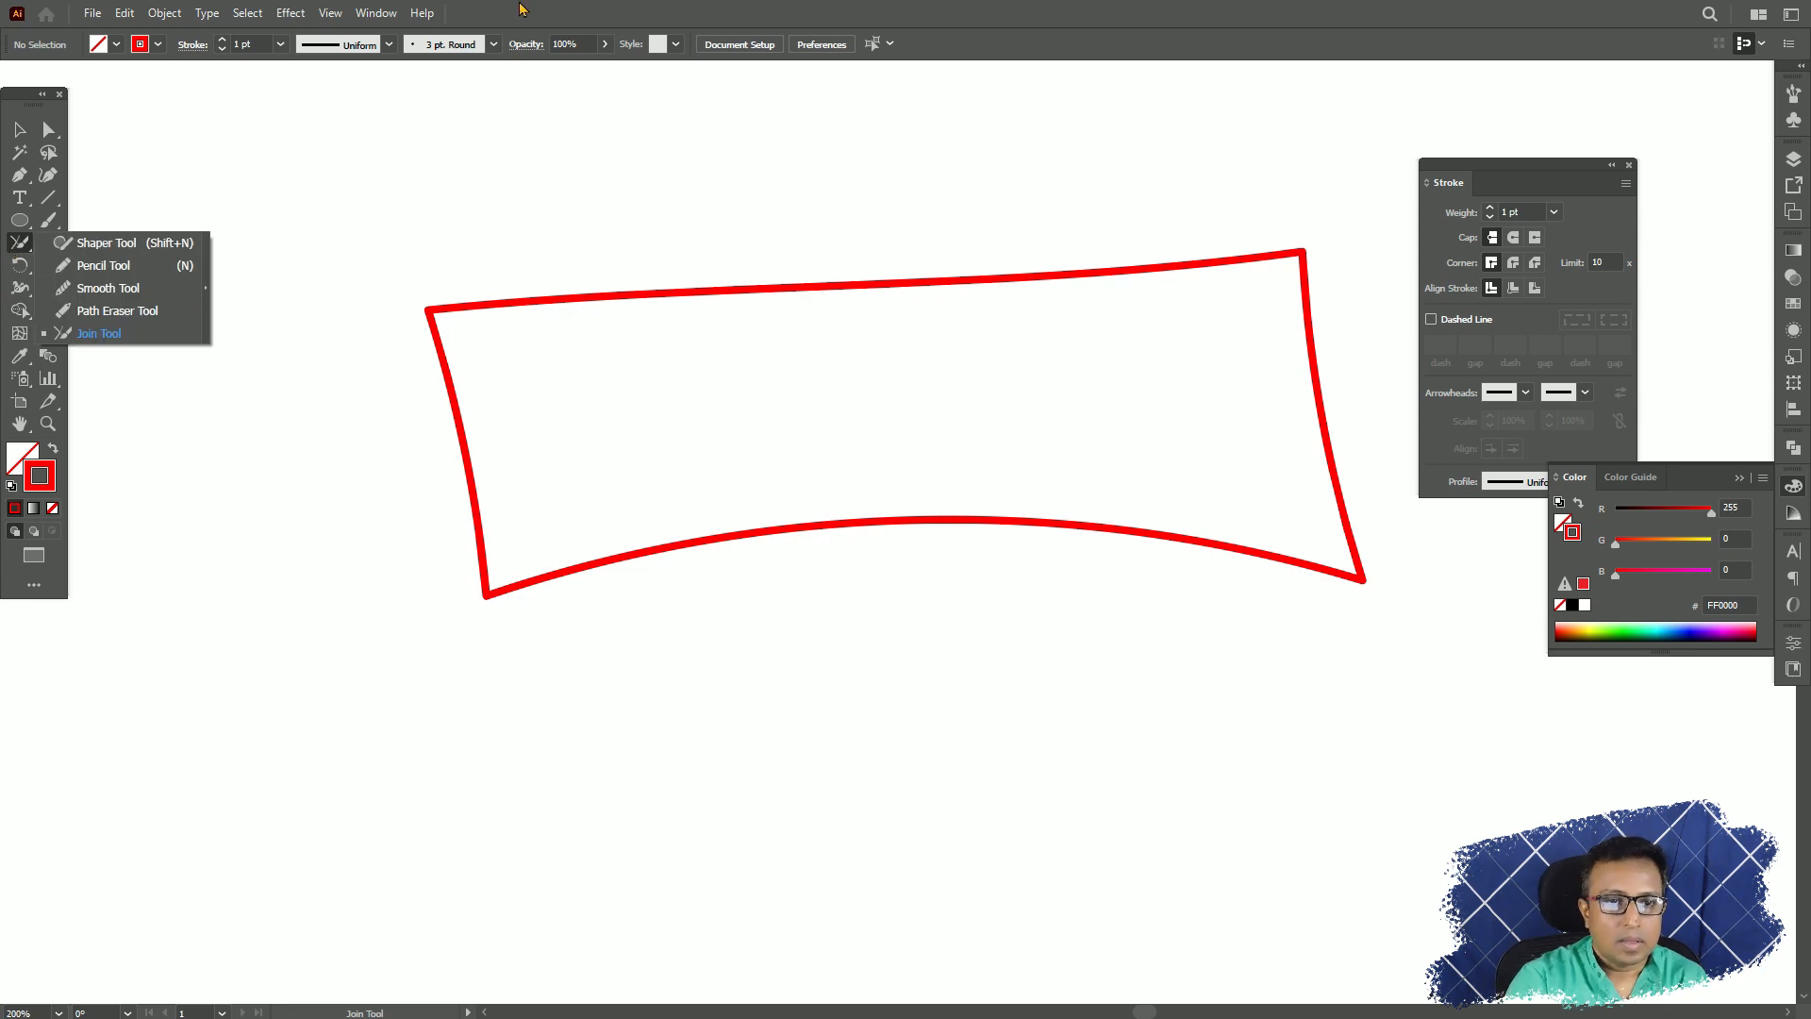
{"action": "left_click", "coordinate": [20, 129]}
{"action": "left_click_drag", "start_coordinate": [286, 179], "coordinate": [1101, 715]}
{"action": "key", "text": "Delete"}
Draw a 143 px circle with green fill 15FF00 and a red stroke, and choose the Eraser tool.
{"action": "left_click", "coordinate": [13, 220]}
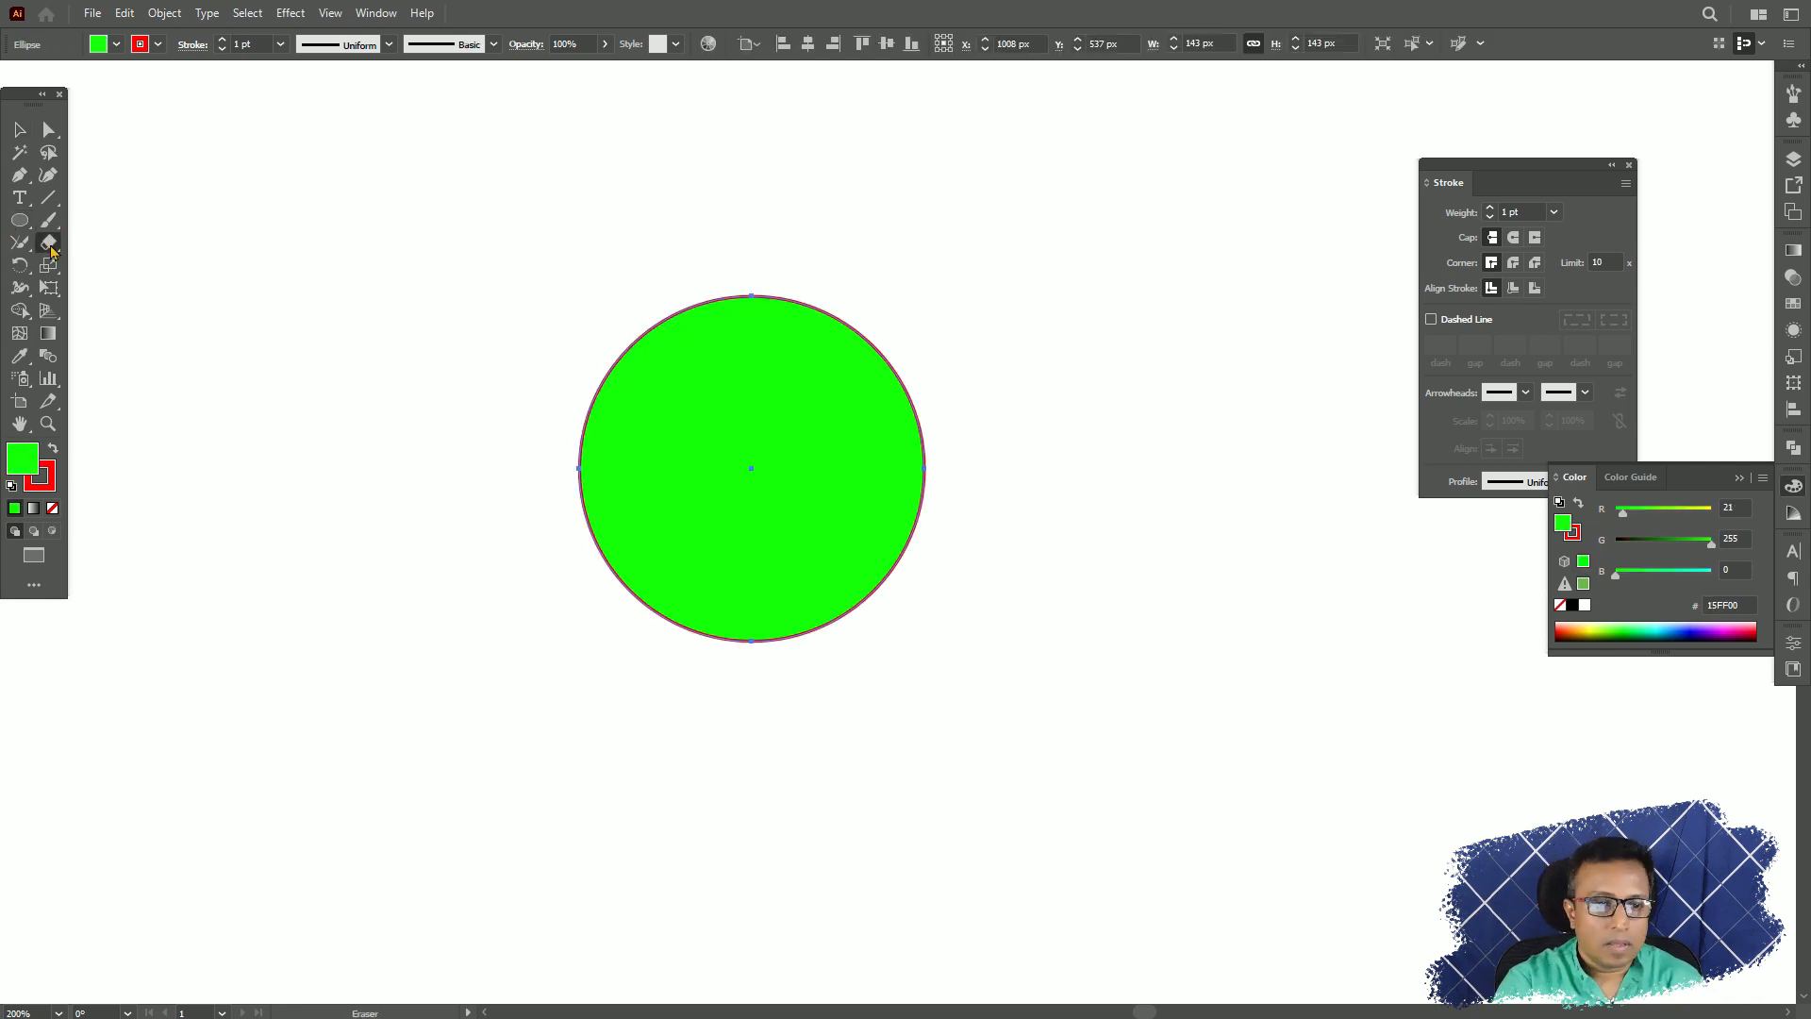
{"action": "left_click", "coordinate": [48, 240]}
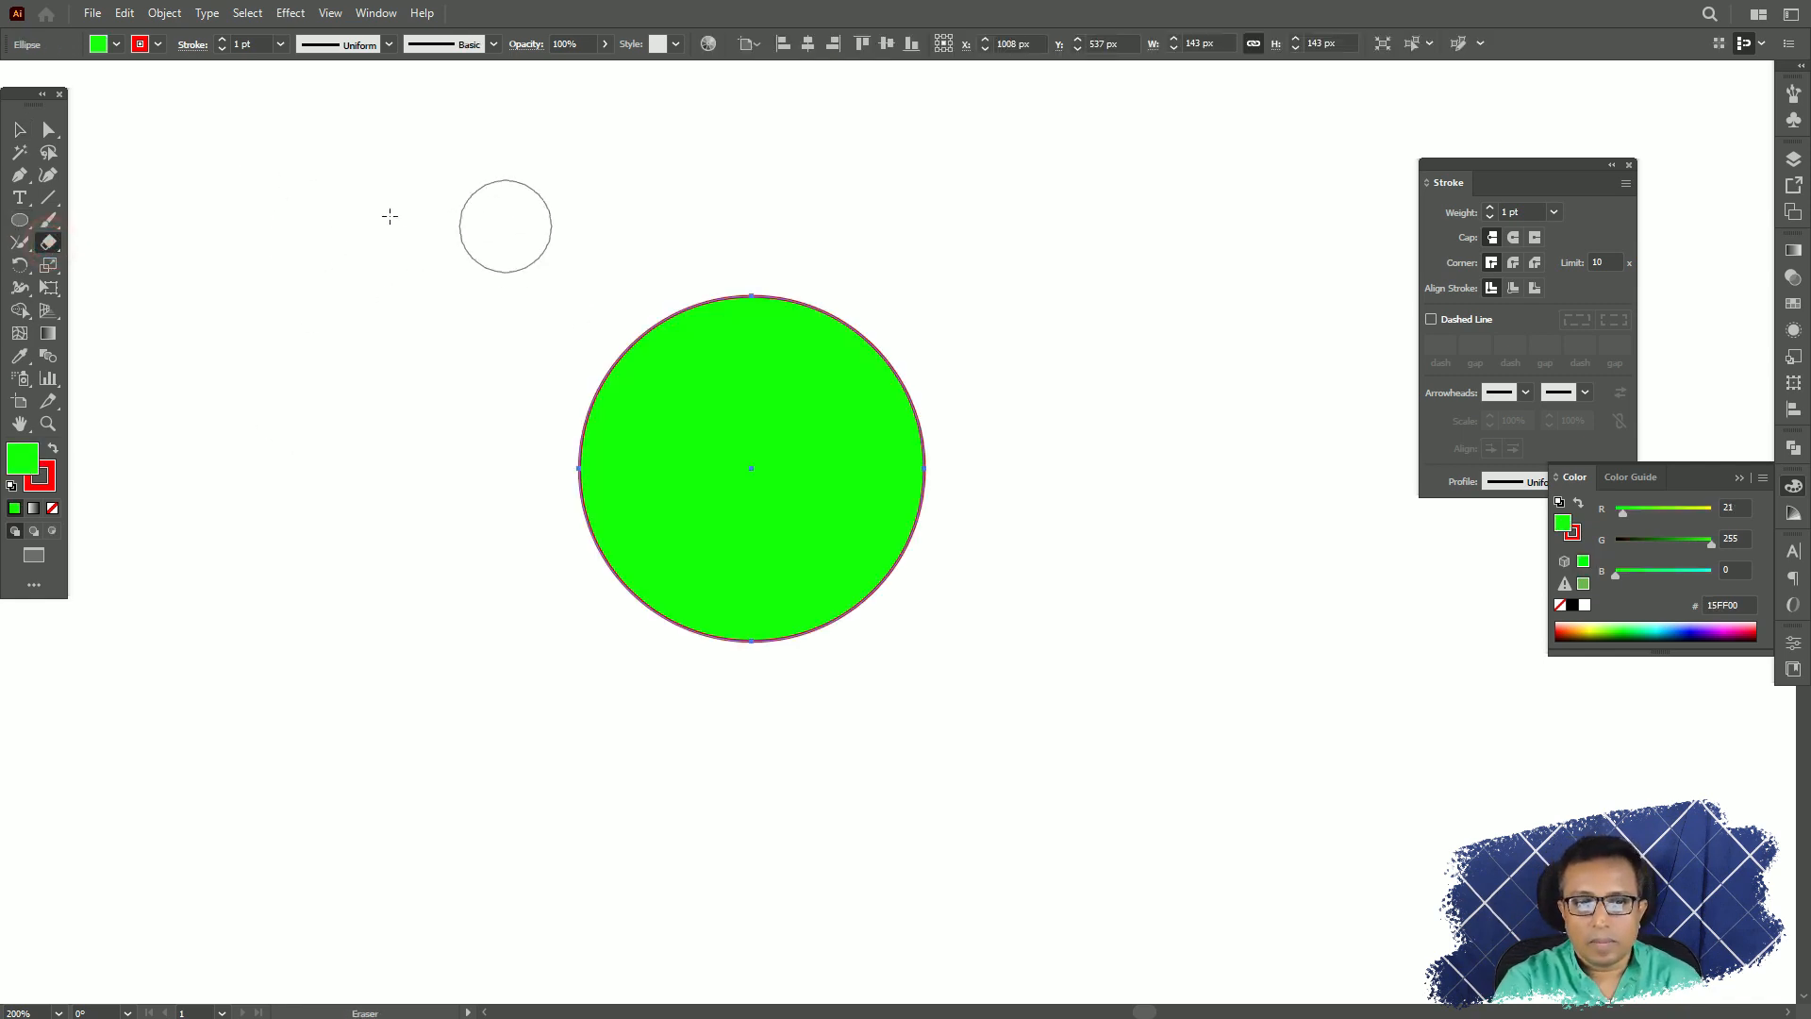
{"action": "left_click", "coordinate": [48, 242]}
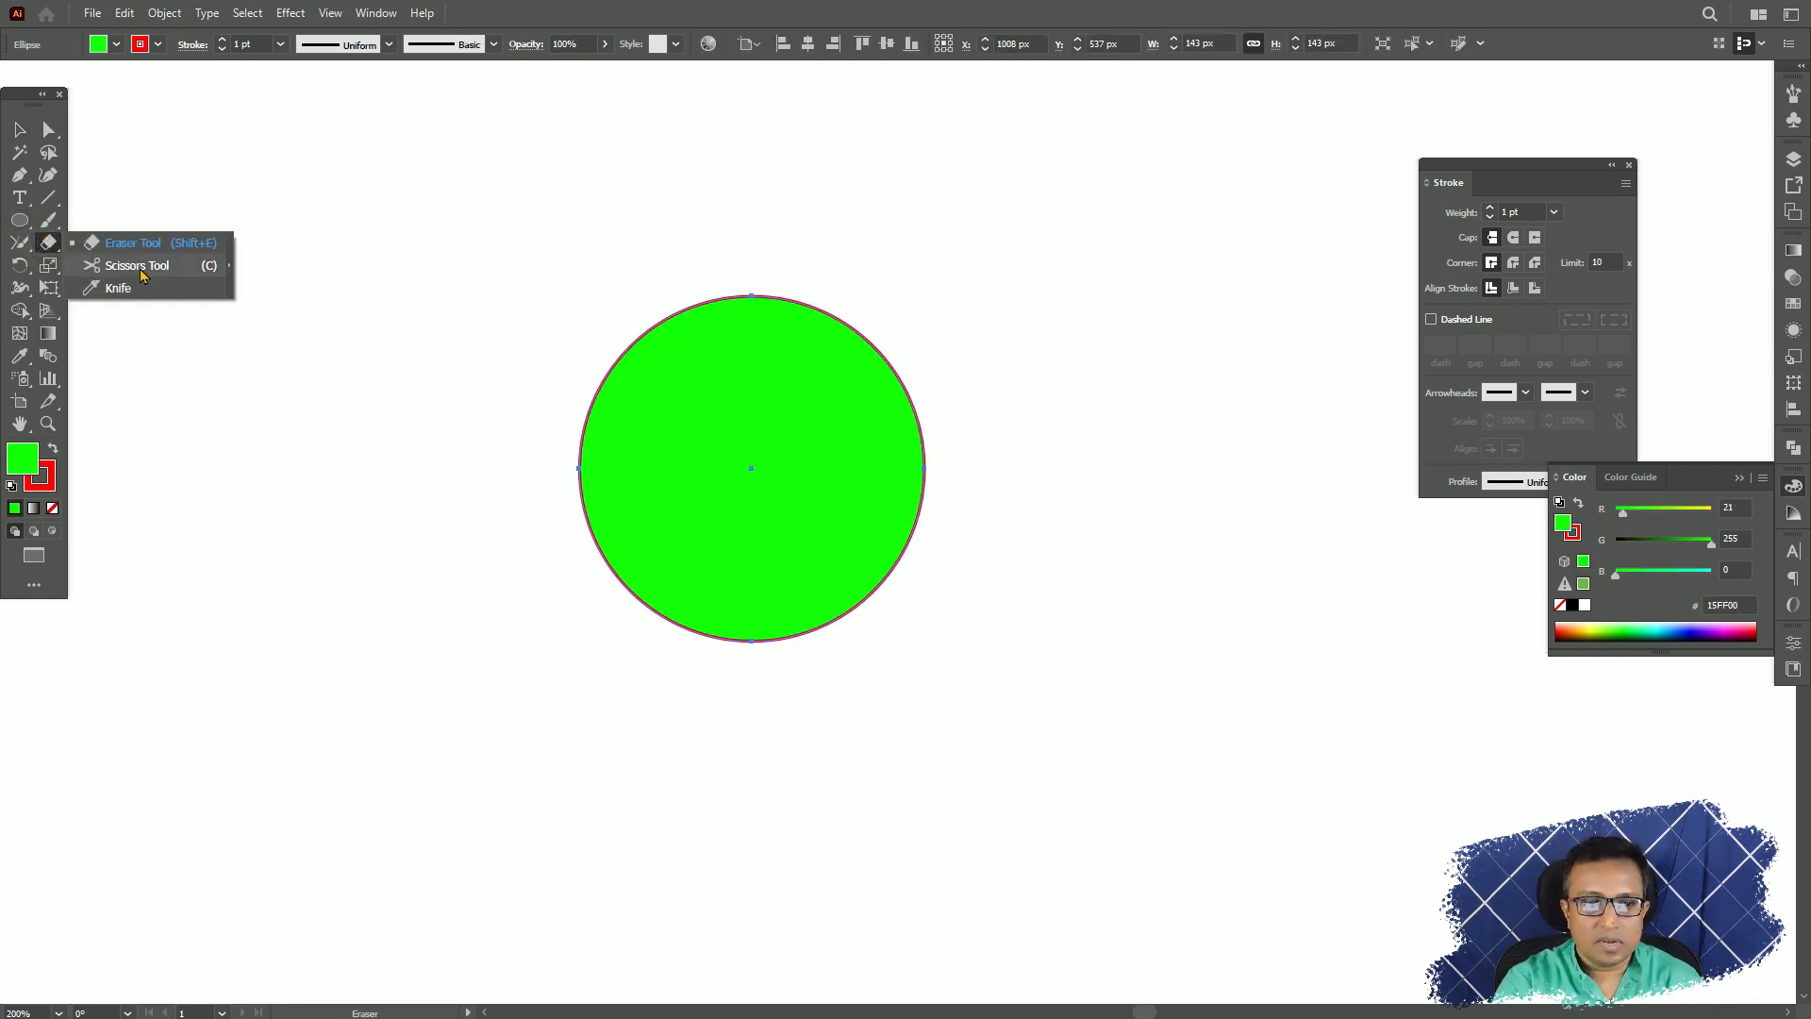
{"action": "left_click", "coordinate": [133, 243]}
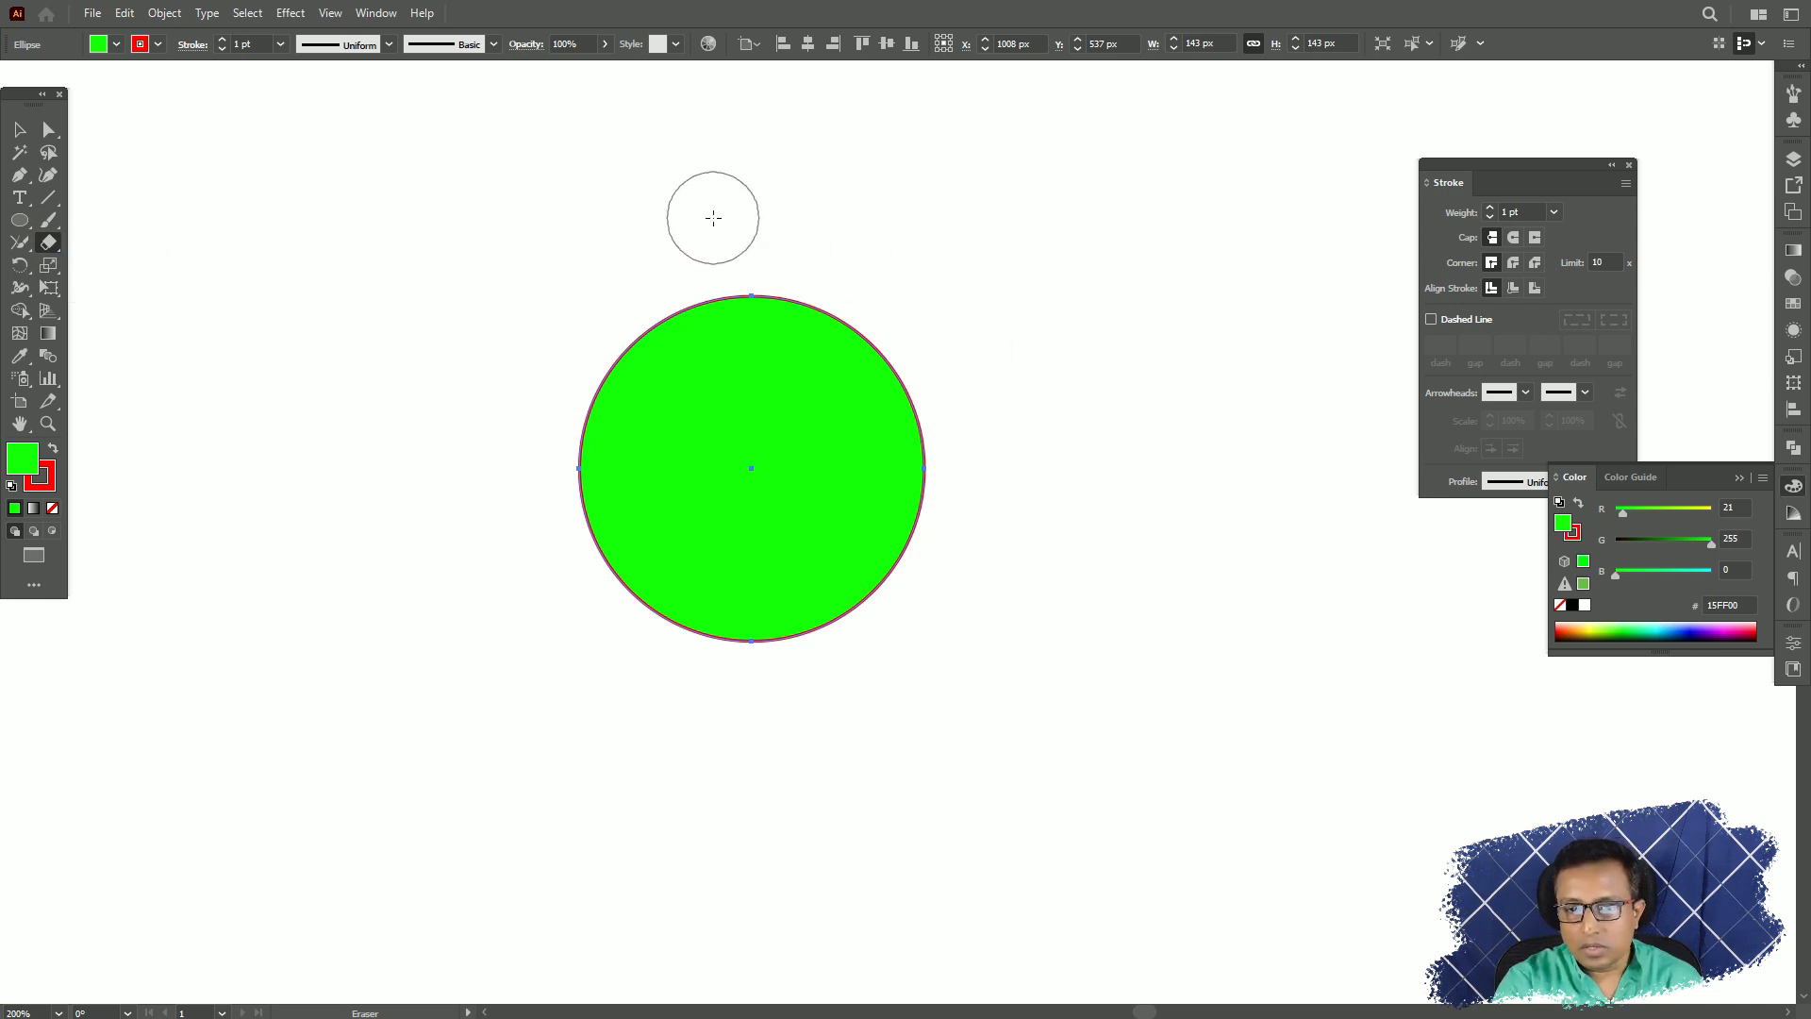
Erase an uneven strip along the green circle's upper-right edge with the Eraser, undoing the first attempt, and return to the Selection tool.
{"action": "mouse_move", "coordinate": [713, 218]}
{"action": "left_mouse_down"}
{"action": "mouse_move", "coordinate": [781, 304]}
{"action": "mouse_move", "coordinate": [914, 392]}
{"action": "mouse_move", "coordinate": [953, 505]}
{"action": "left_mouse_up"}
{"action": "key", "text": "ctrl+z"}
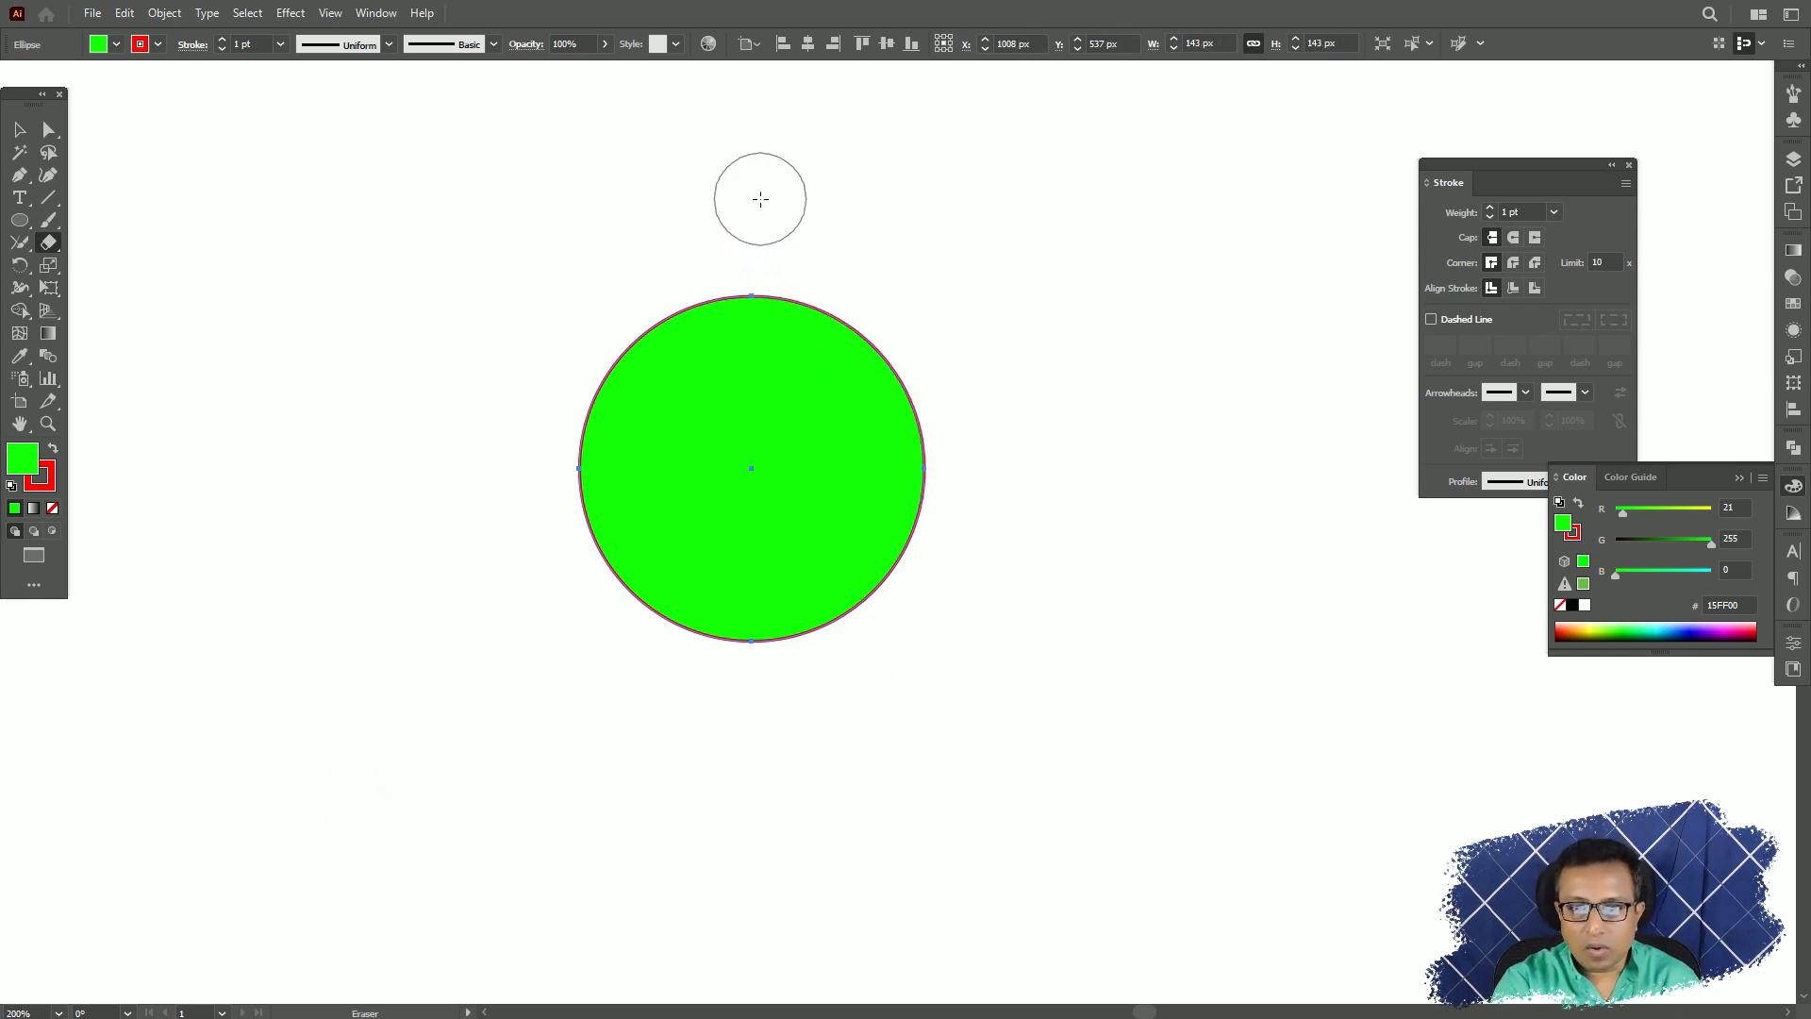
{"action": "mouse_move", "coordinate": [760, 198]}
{"action": "left_mouse_down"}
{"action": "mouse_move", "coordinate": [778, 257]}
{"action": "mouse_move", "coordinate": [911, 426]}
{"action": "mouse_move", "coordinate": [951, 539]}
{"action": "mouse_move", "coordinate": [1039, 604]}
{"action": "left_mouse_up"}
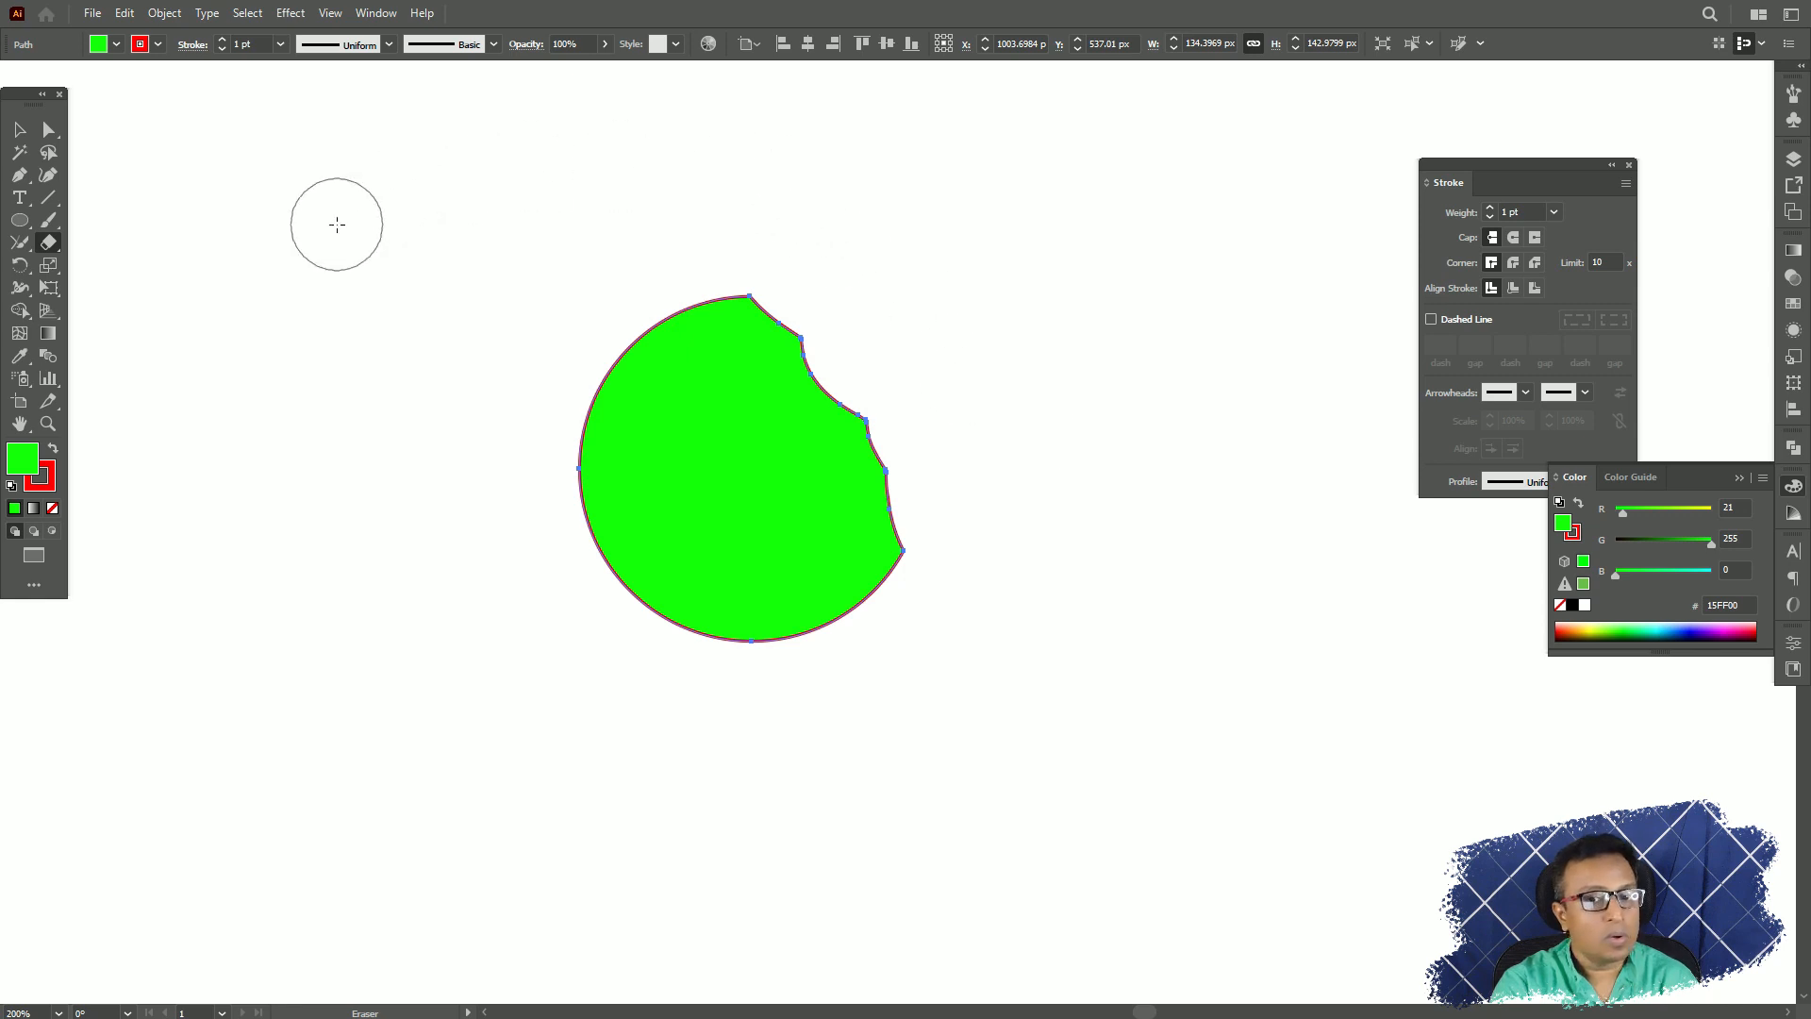
{"action": "left_click", "coordinate": [19, 130]}
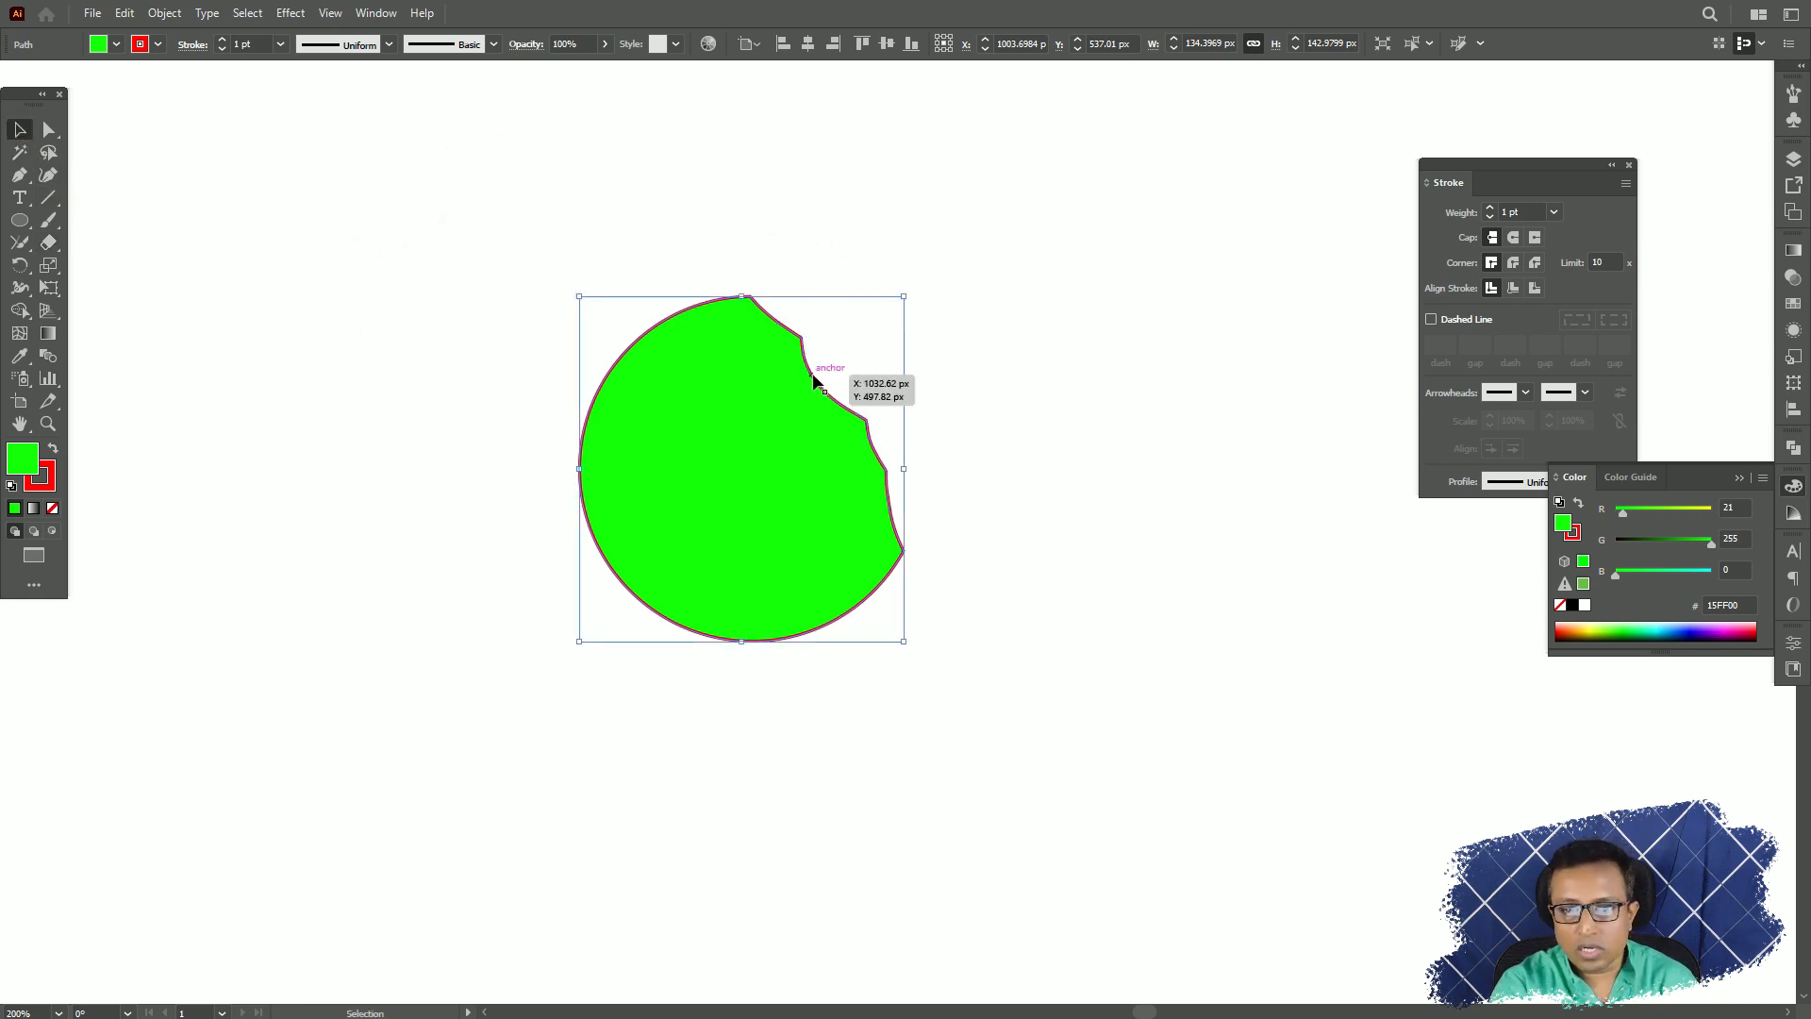
Move the erased circle slightly upward, and undo both the move and the erasing to restore the full circle.
{"action": "left_click_drag", "start_coordinate": [815, 376], "coordinate": [803, 308]}
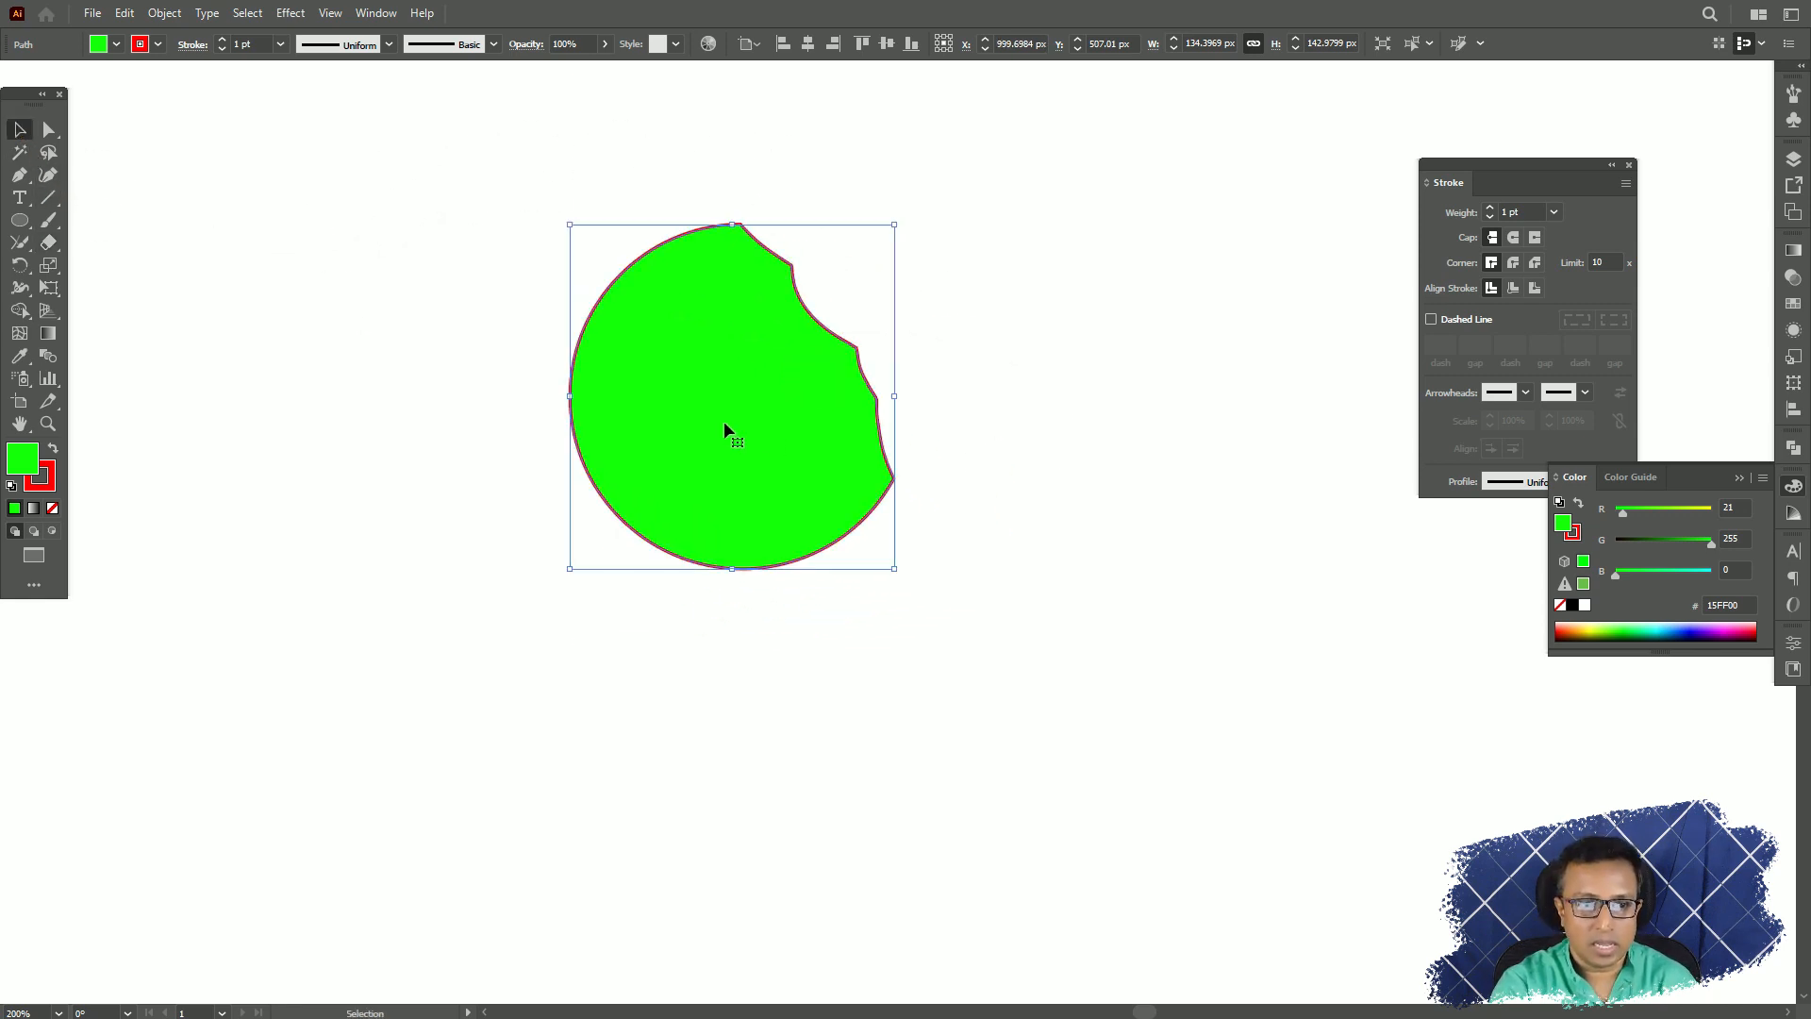
{"action": "key", "text": "ctrl+z"}
{"action": "key", "text": "ctrl+z"}
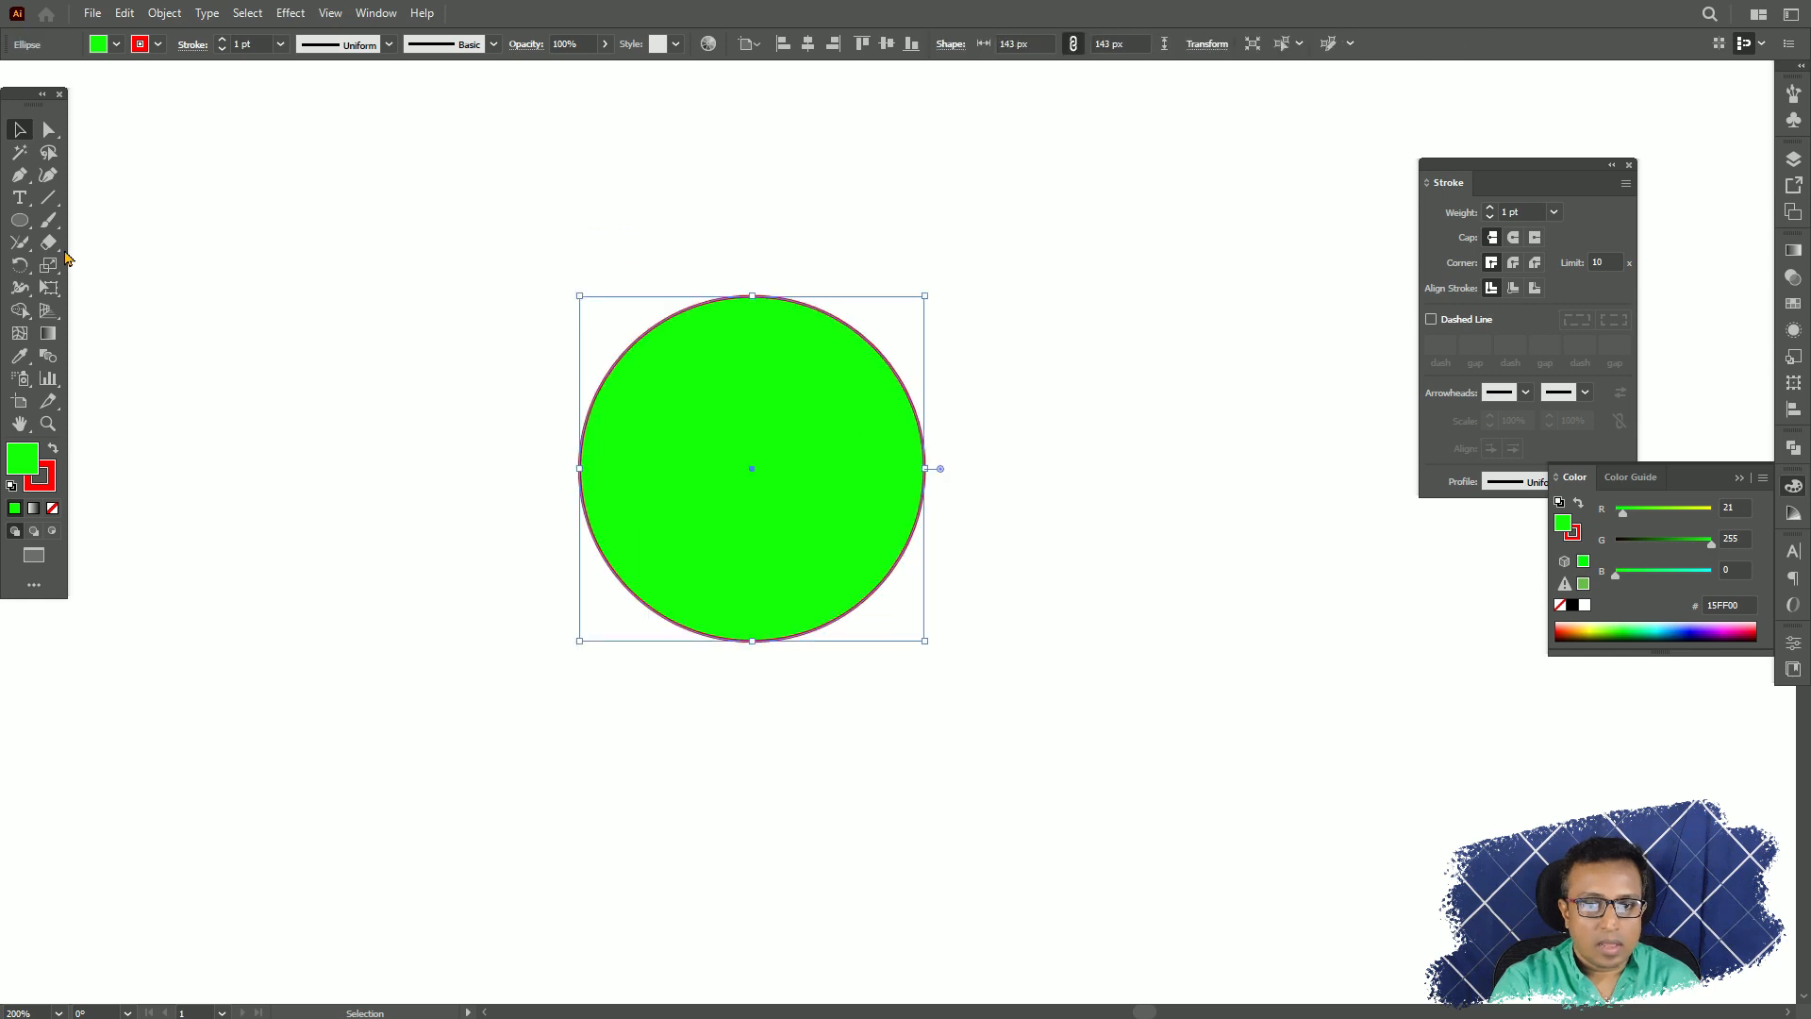
Cut the circle's outline with the Scissors tool at the top anchor and on the upper-right edge, and move the cut segment away to the upper right.
{"action": "left_click_drag", "start_coordinate": [49, 243], "coordinate": [68, 294]}
{"action": "left_click", "coordinate": [132, 265]}
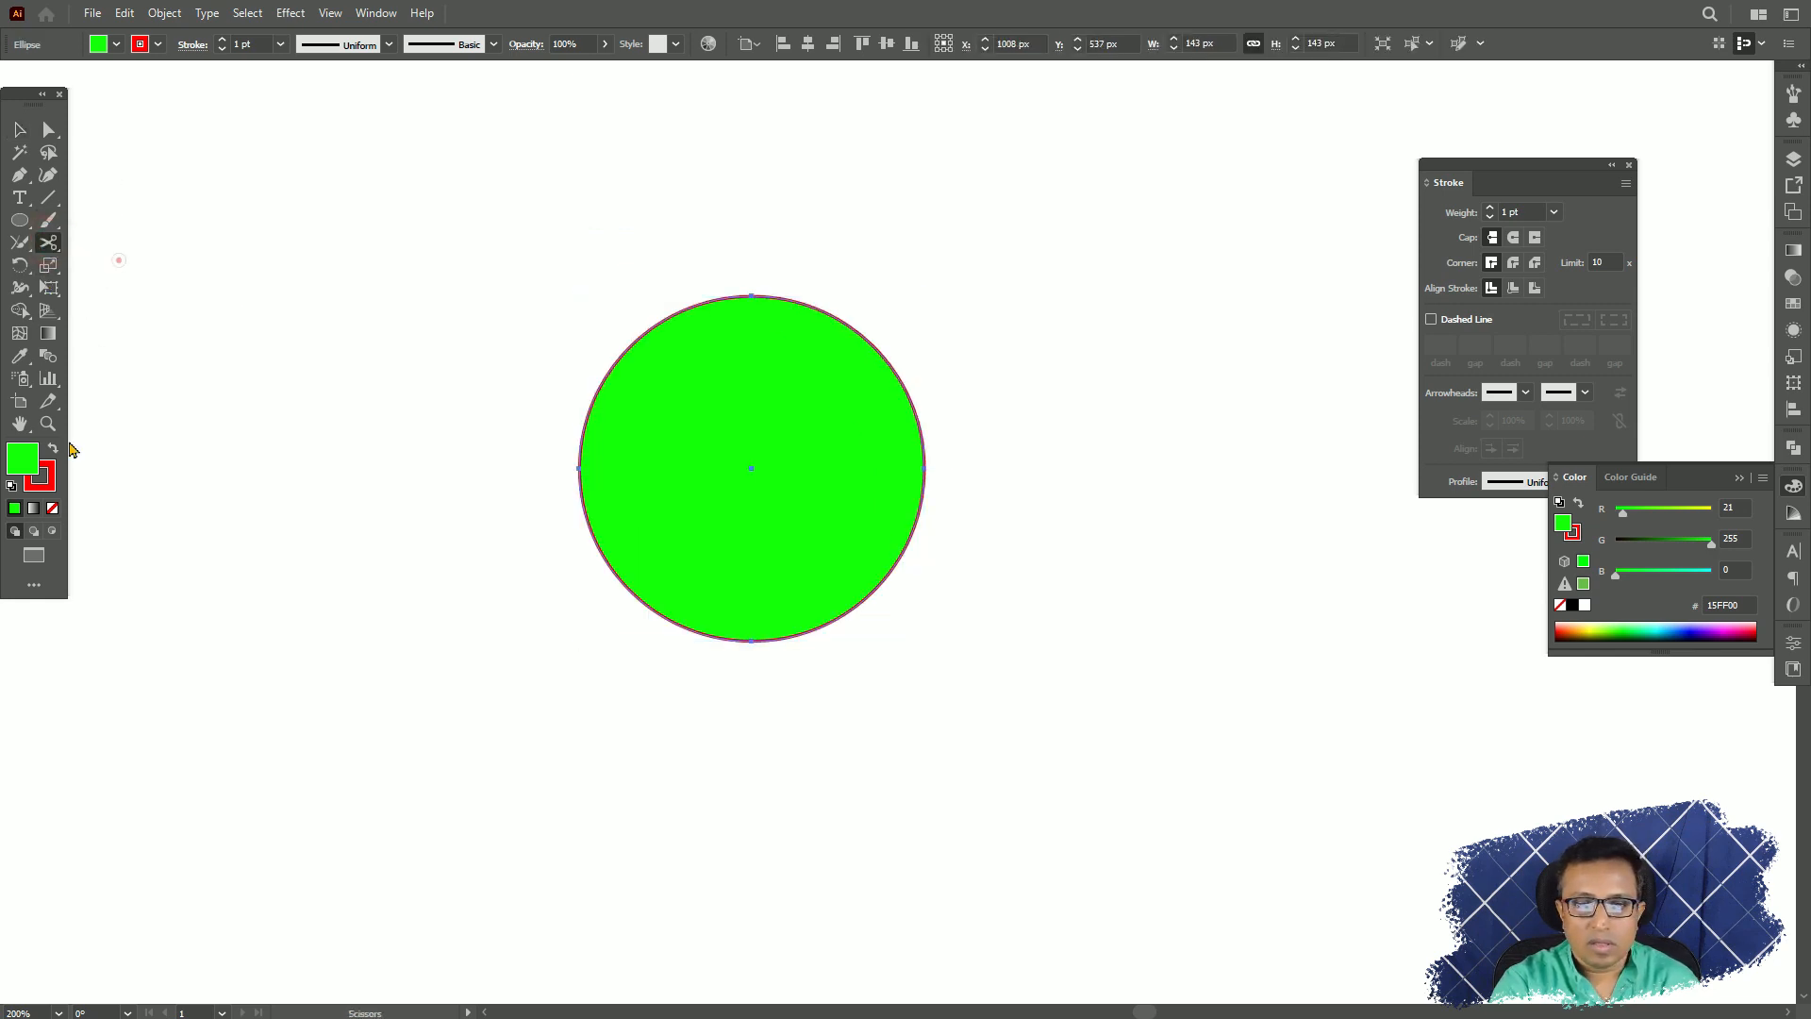
{"action": "left_click", "coordinate": [751, 297]}
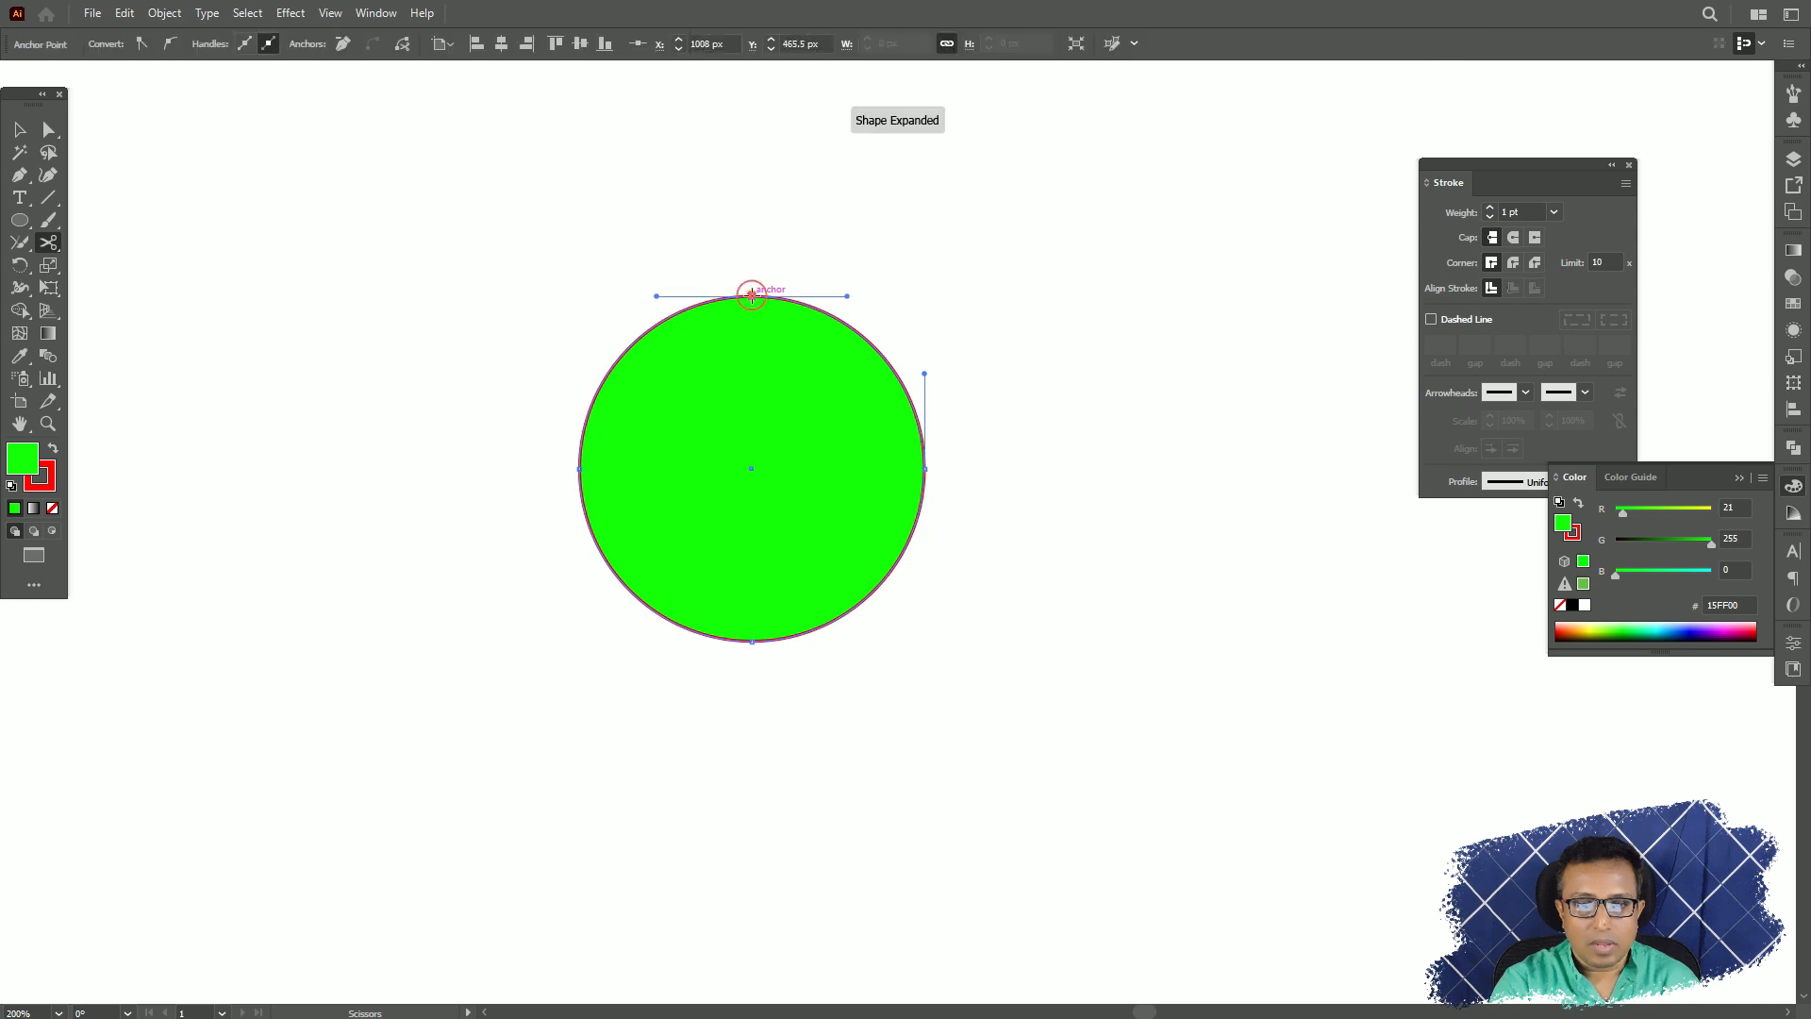
{"action": "left_click", "coordinate": [888, 364]}
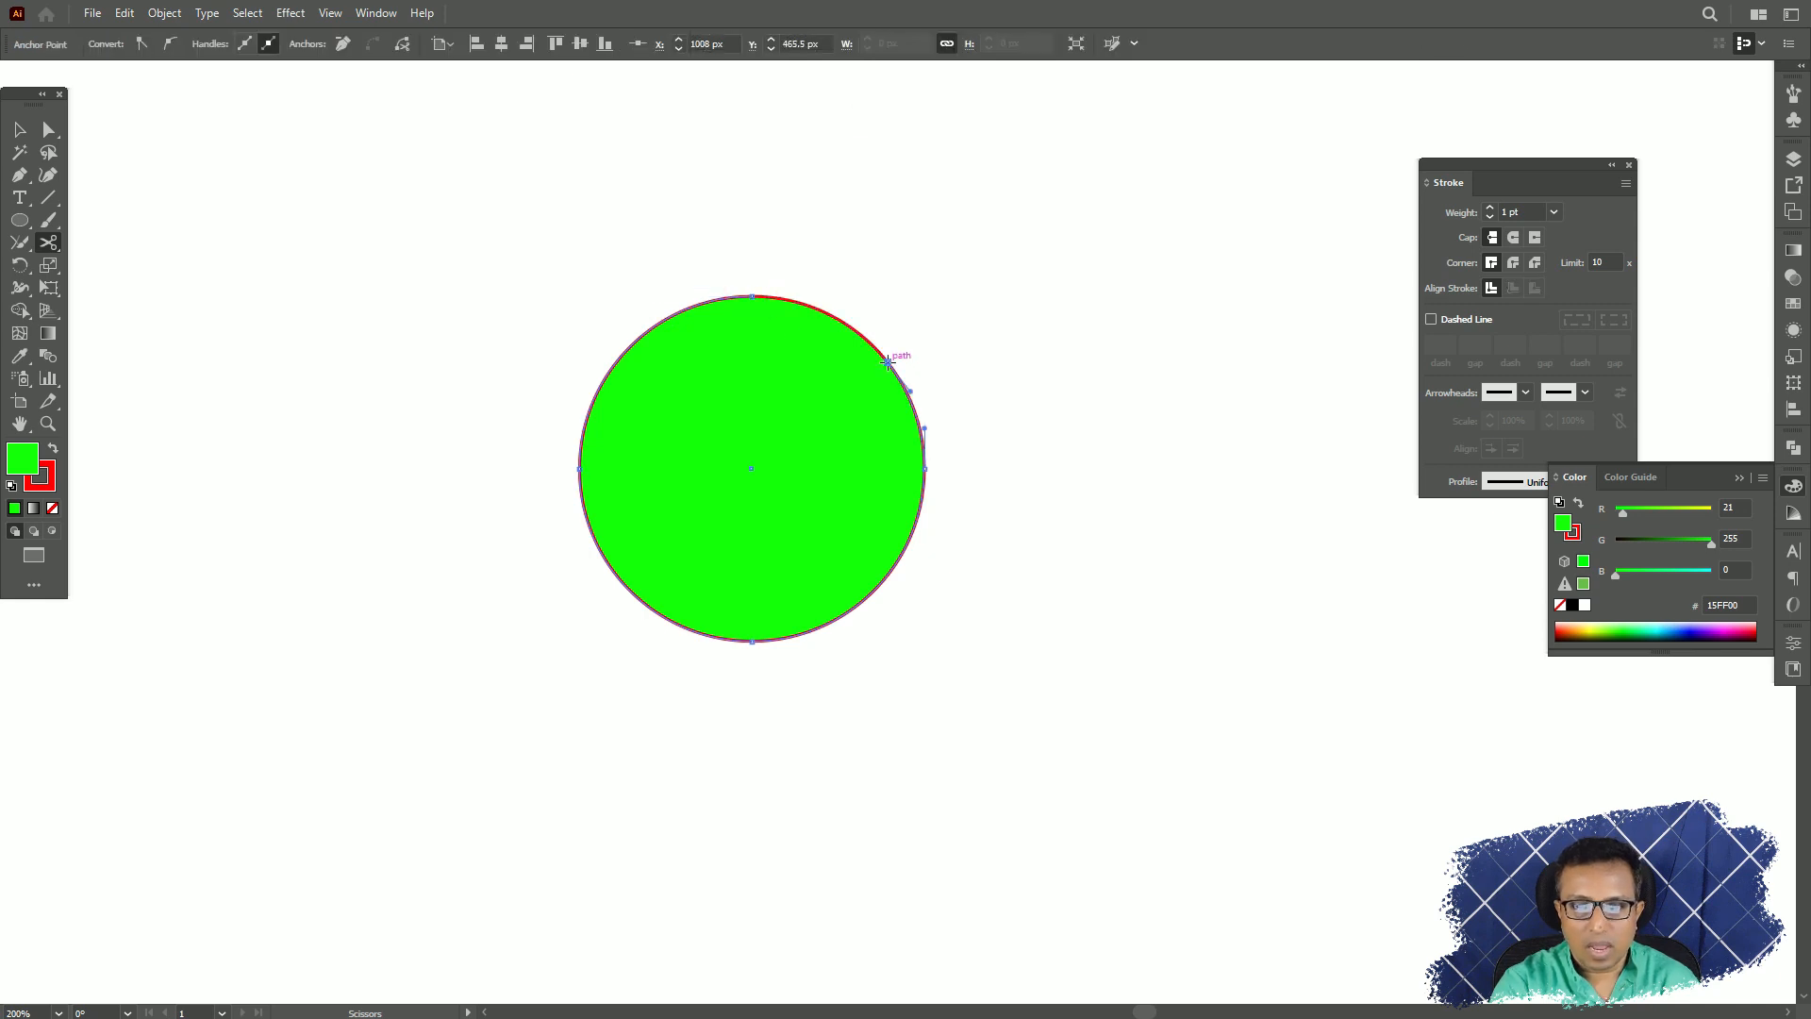
{"action": "left_click", "coordinate": [20, 130]}
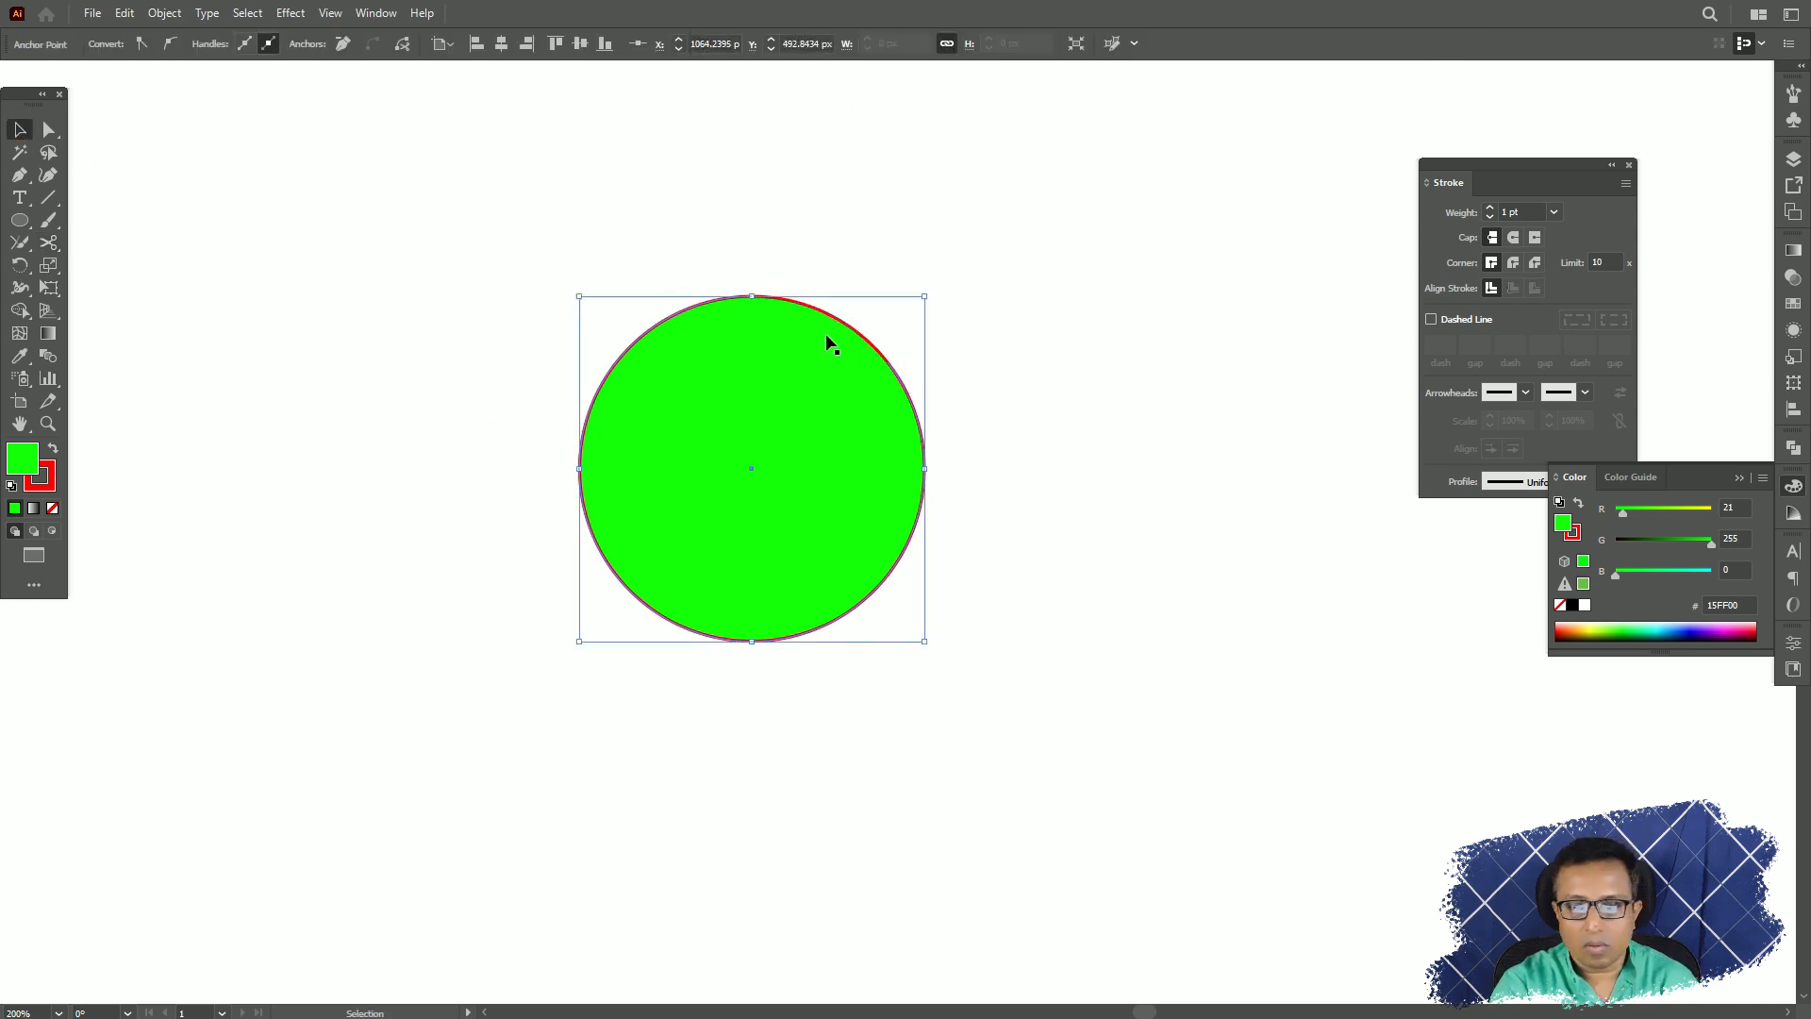
{"action": "left_click_drag", "start_coordinate": [853, 327], "coordinate": [963, 245]}
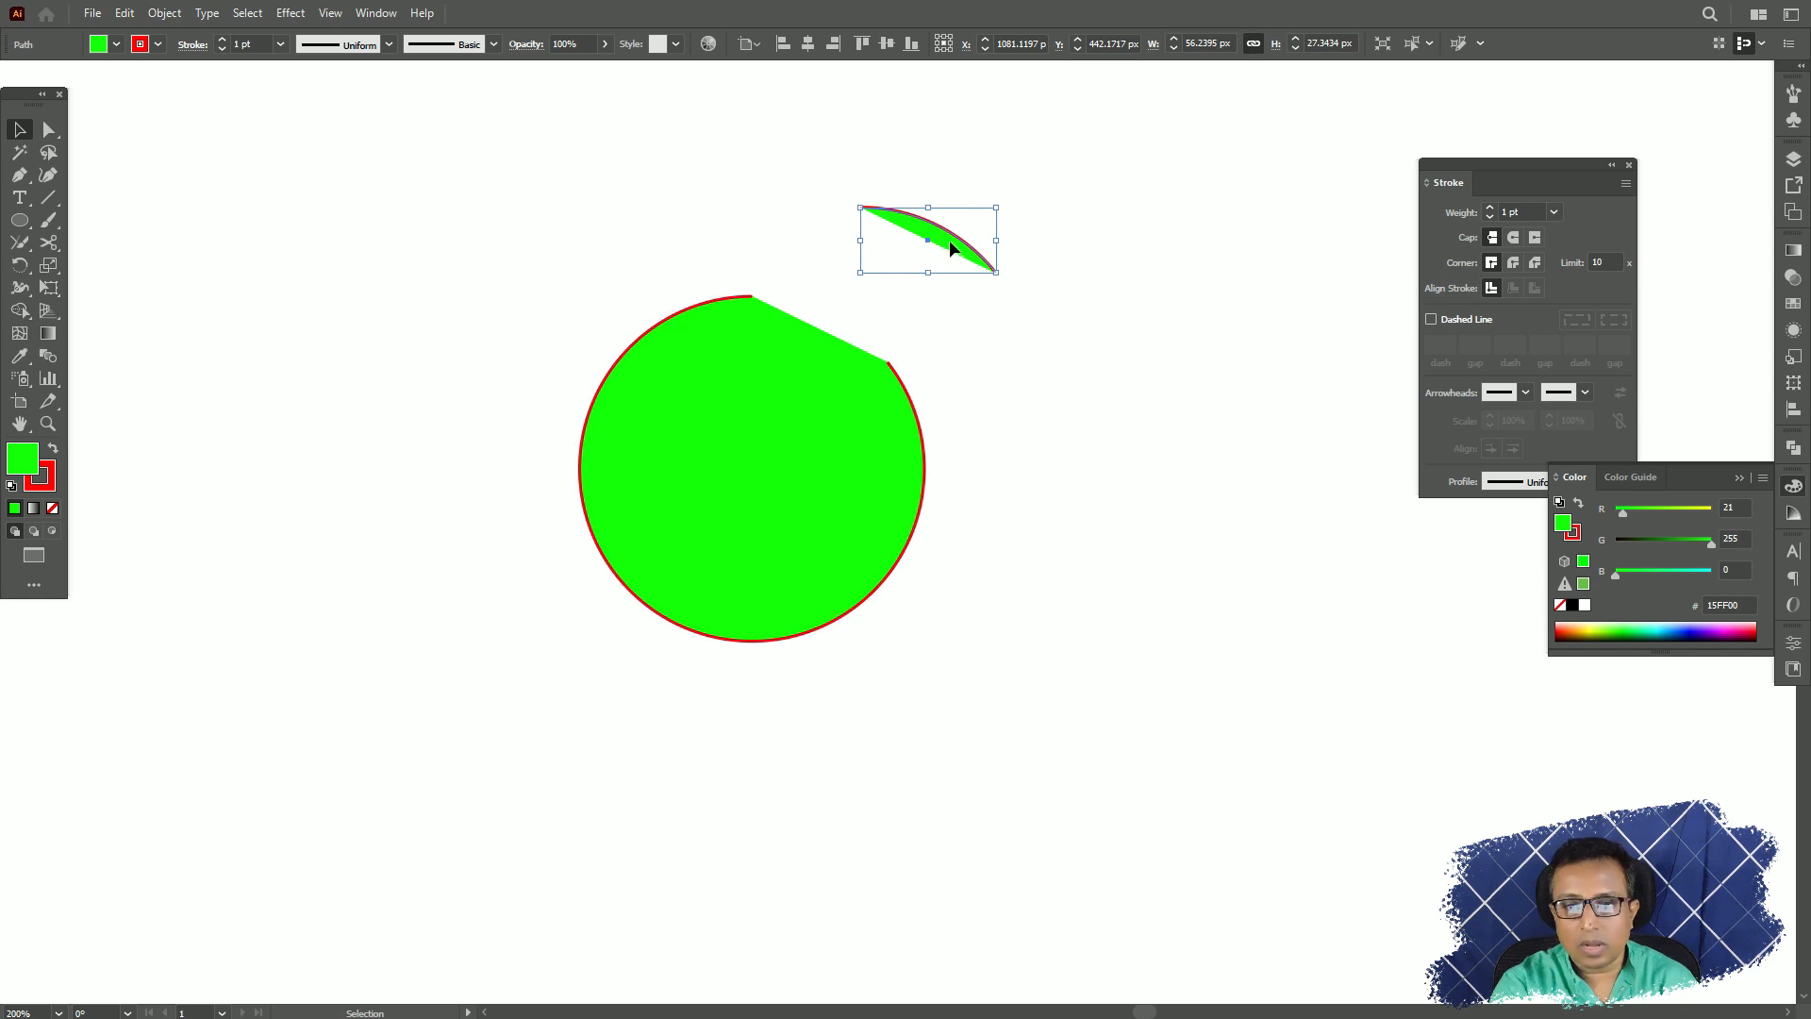
{"action": "left_click_drag", "start_coordinate": [952, 241], "coordinate": [1050, 245]}
Cut the remaining circle at its bottom anchor with the Scissors tool and move the right-hand piece away to the lower right.
{"action": "left_click", "coordinate": [48, 243]}
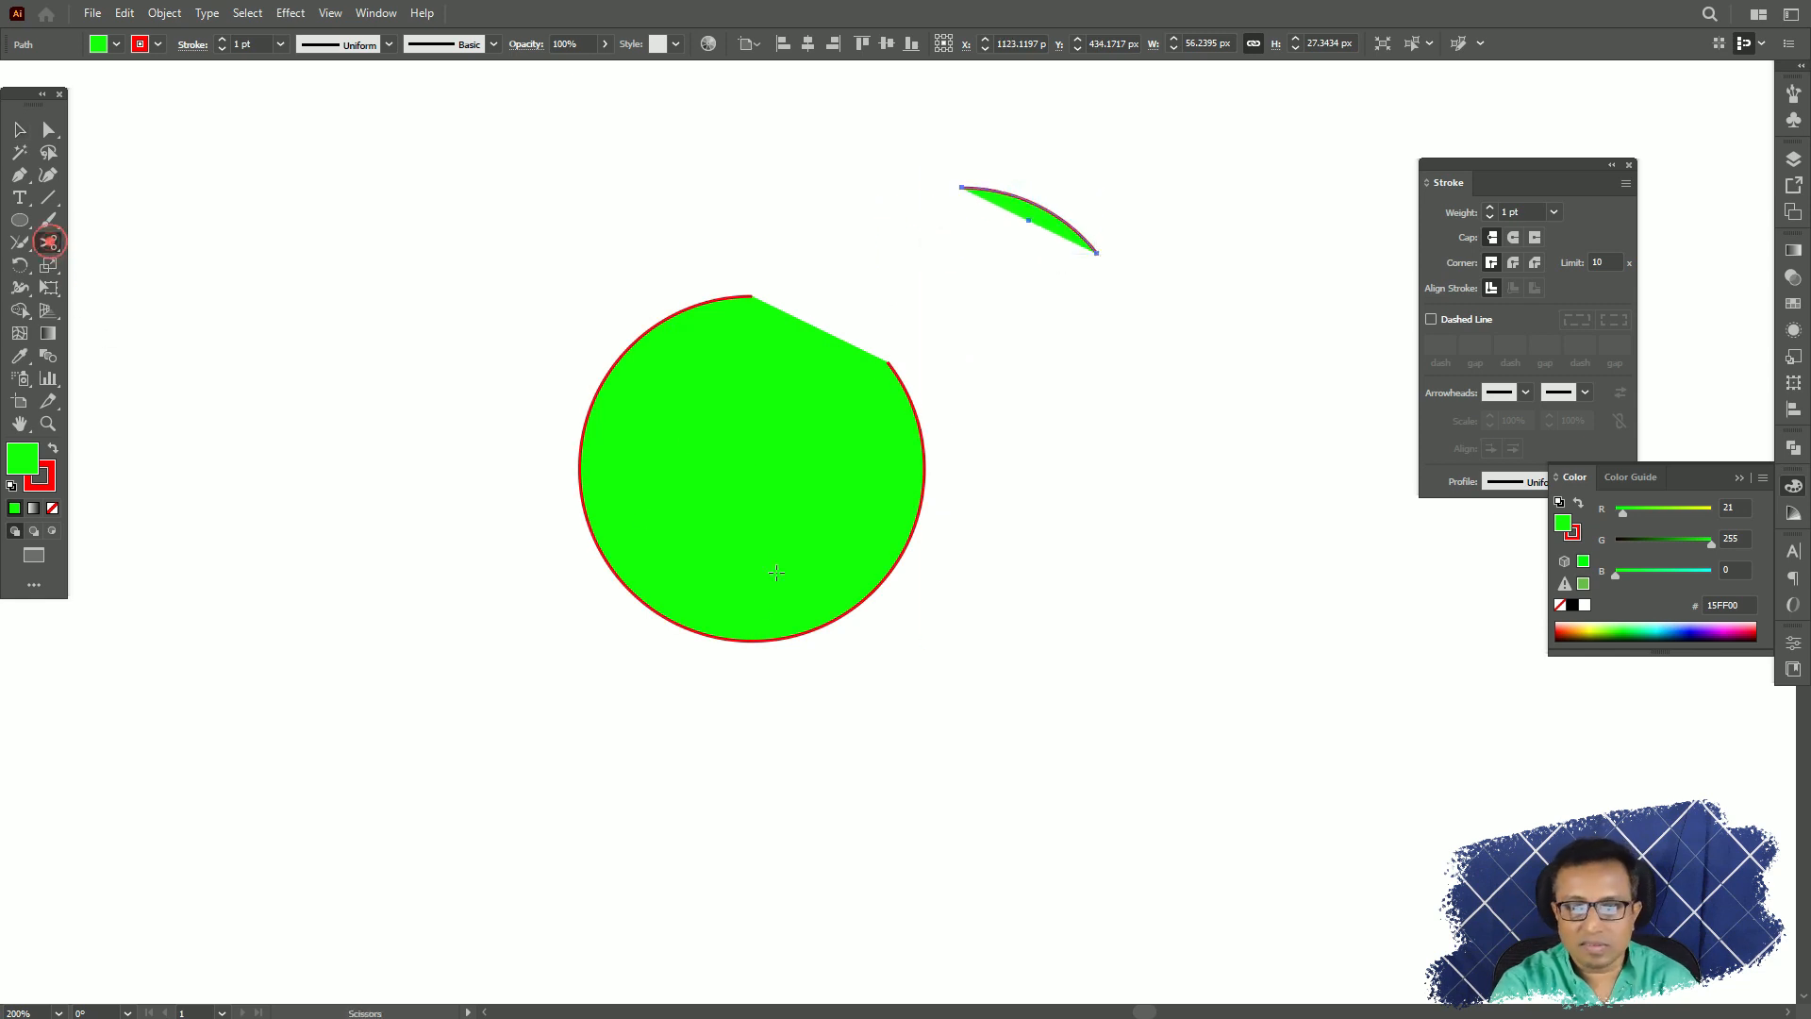
{"action": "left_click", "coordinate": [749, 642]}
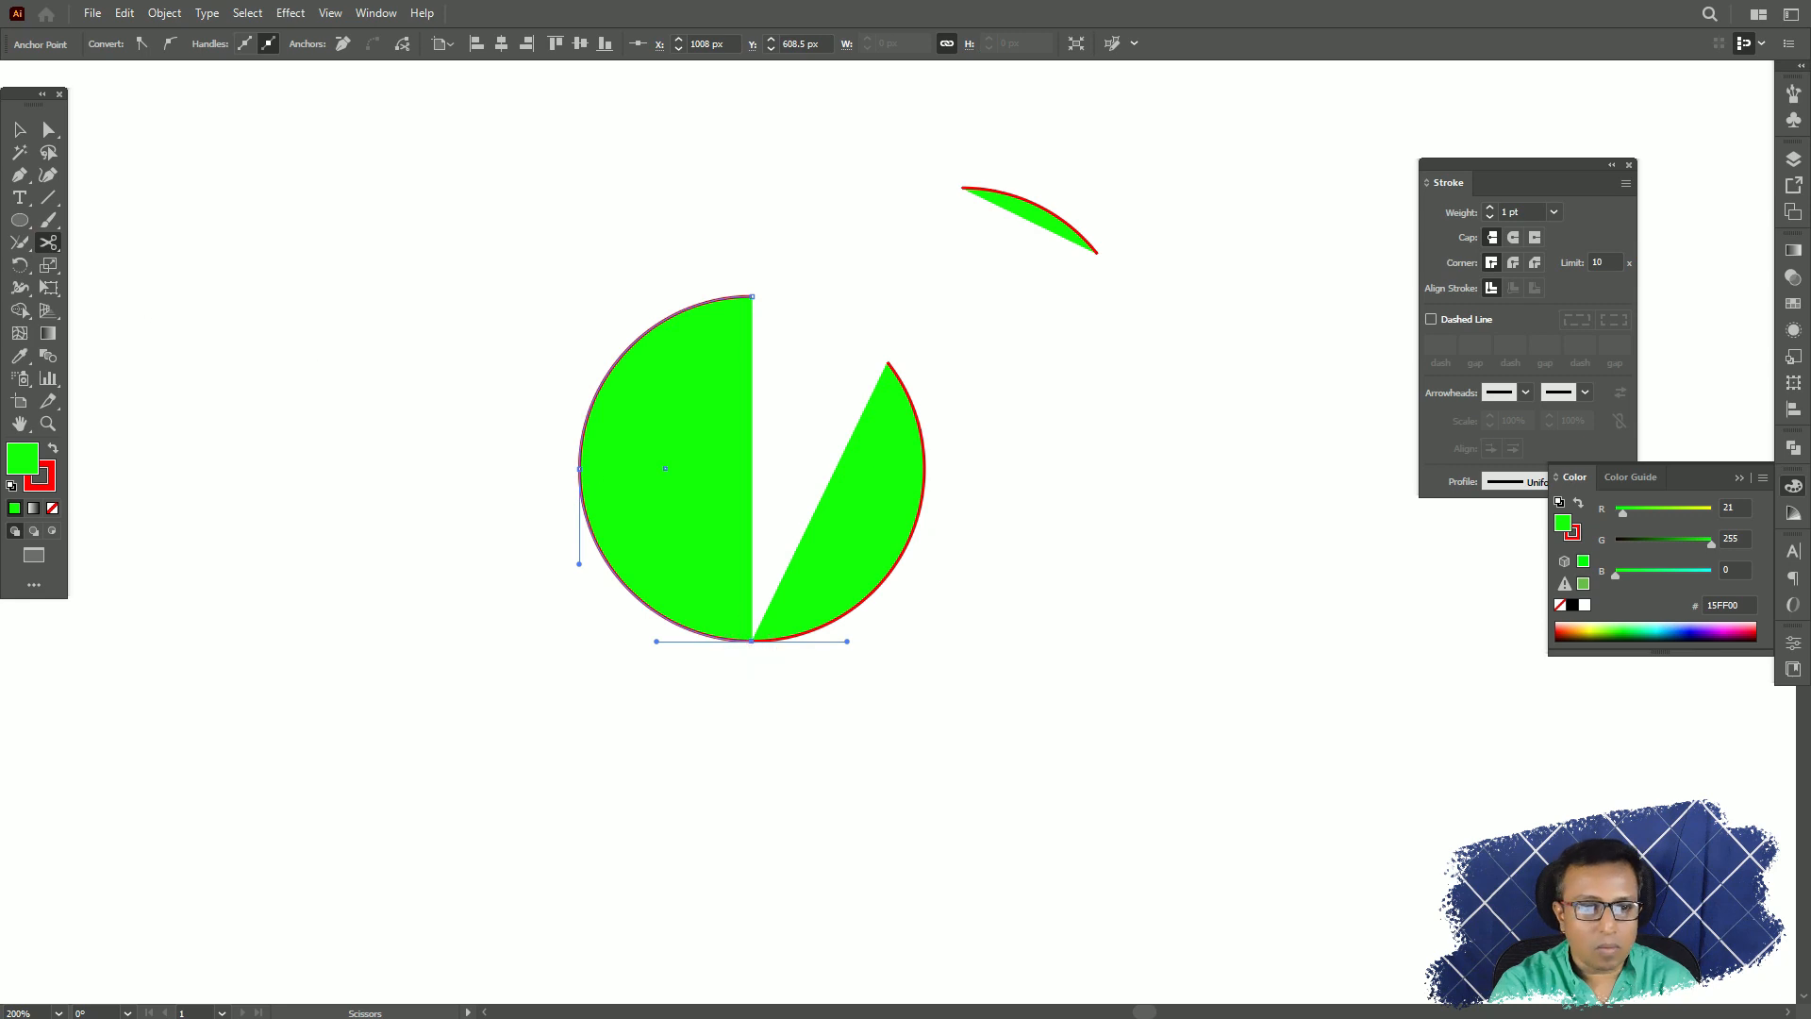
{"action": "left_click", "coordinate": [21, 129]}
{"action": "left_click_drag", "start_coordinate": [892, 507], "coordinate": [1103, 613]}
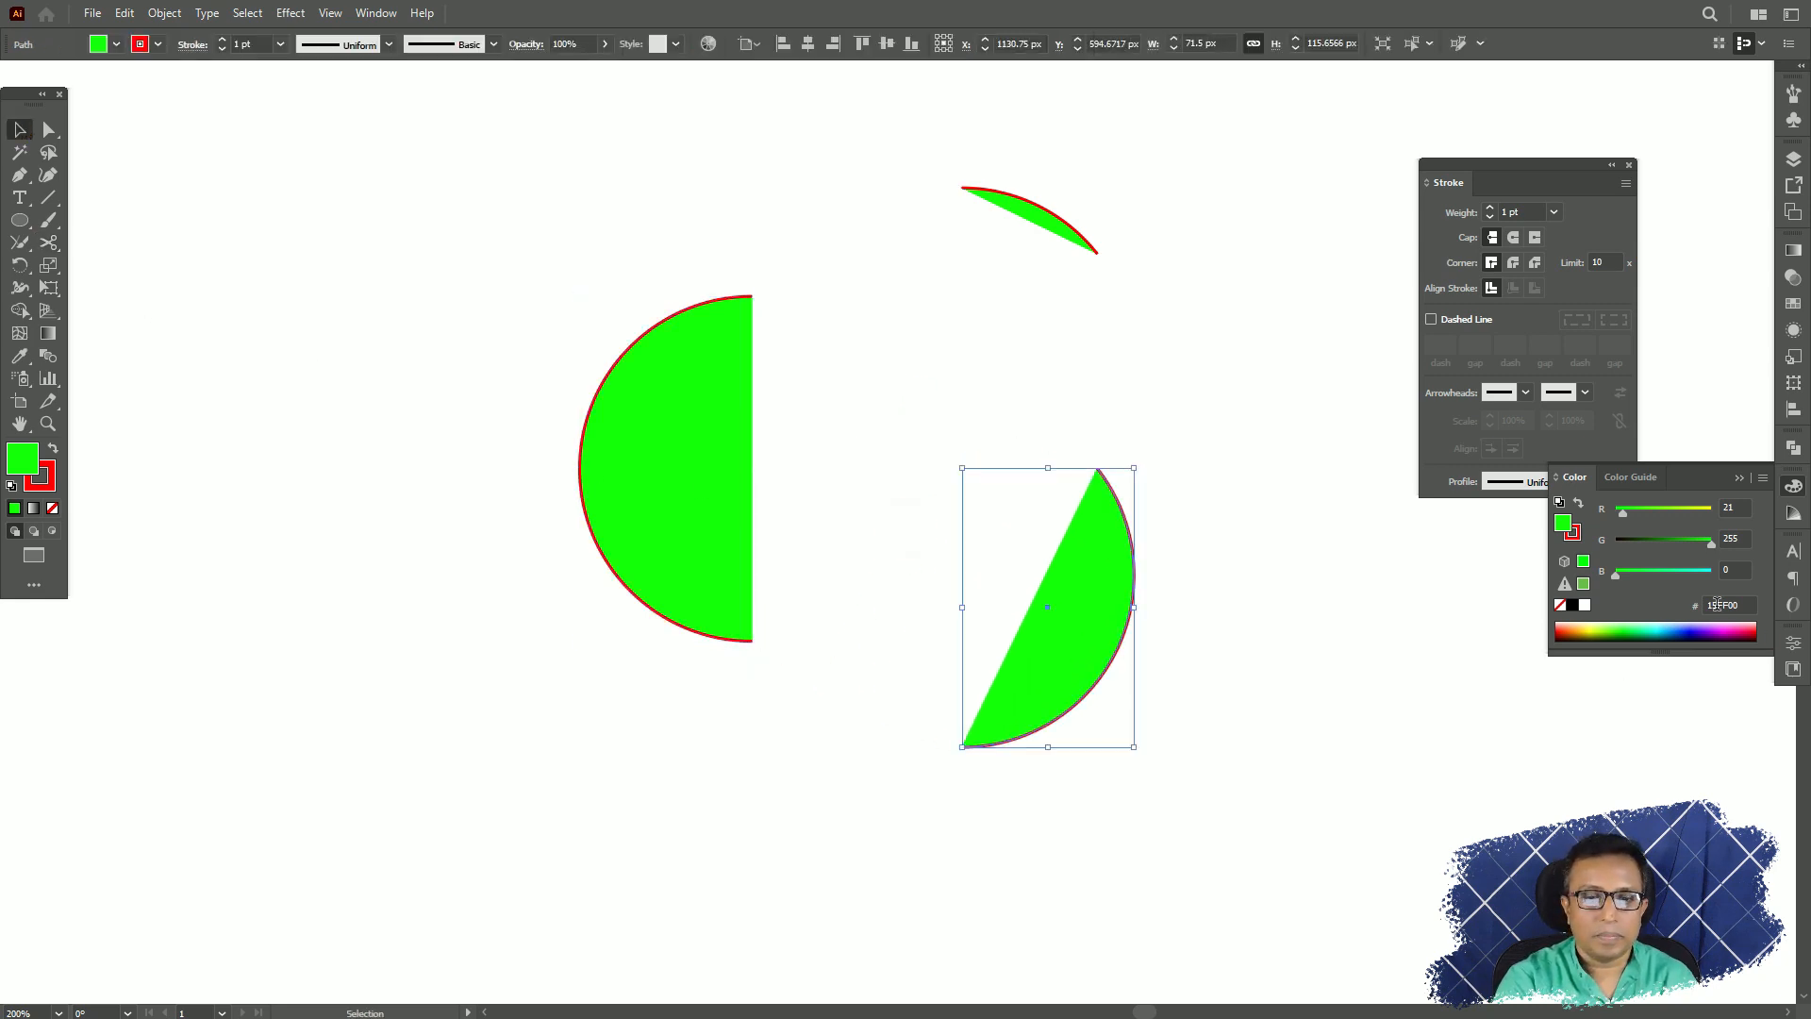
Undo the Scissors cuts and moves to restore the full circle, and deselect it.
{"action": "key", "text": "ctrl+z"}
{"action": "key", "text": "ctrl+z"}
{"action": "key", "text": "ctrl+z"}
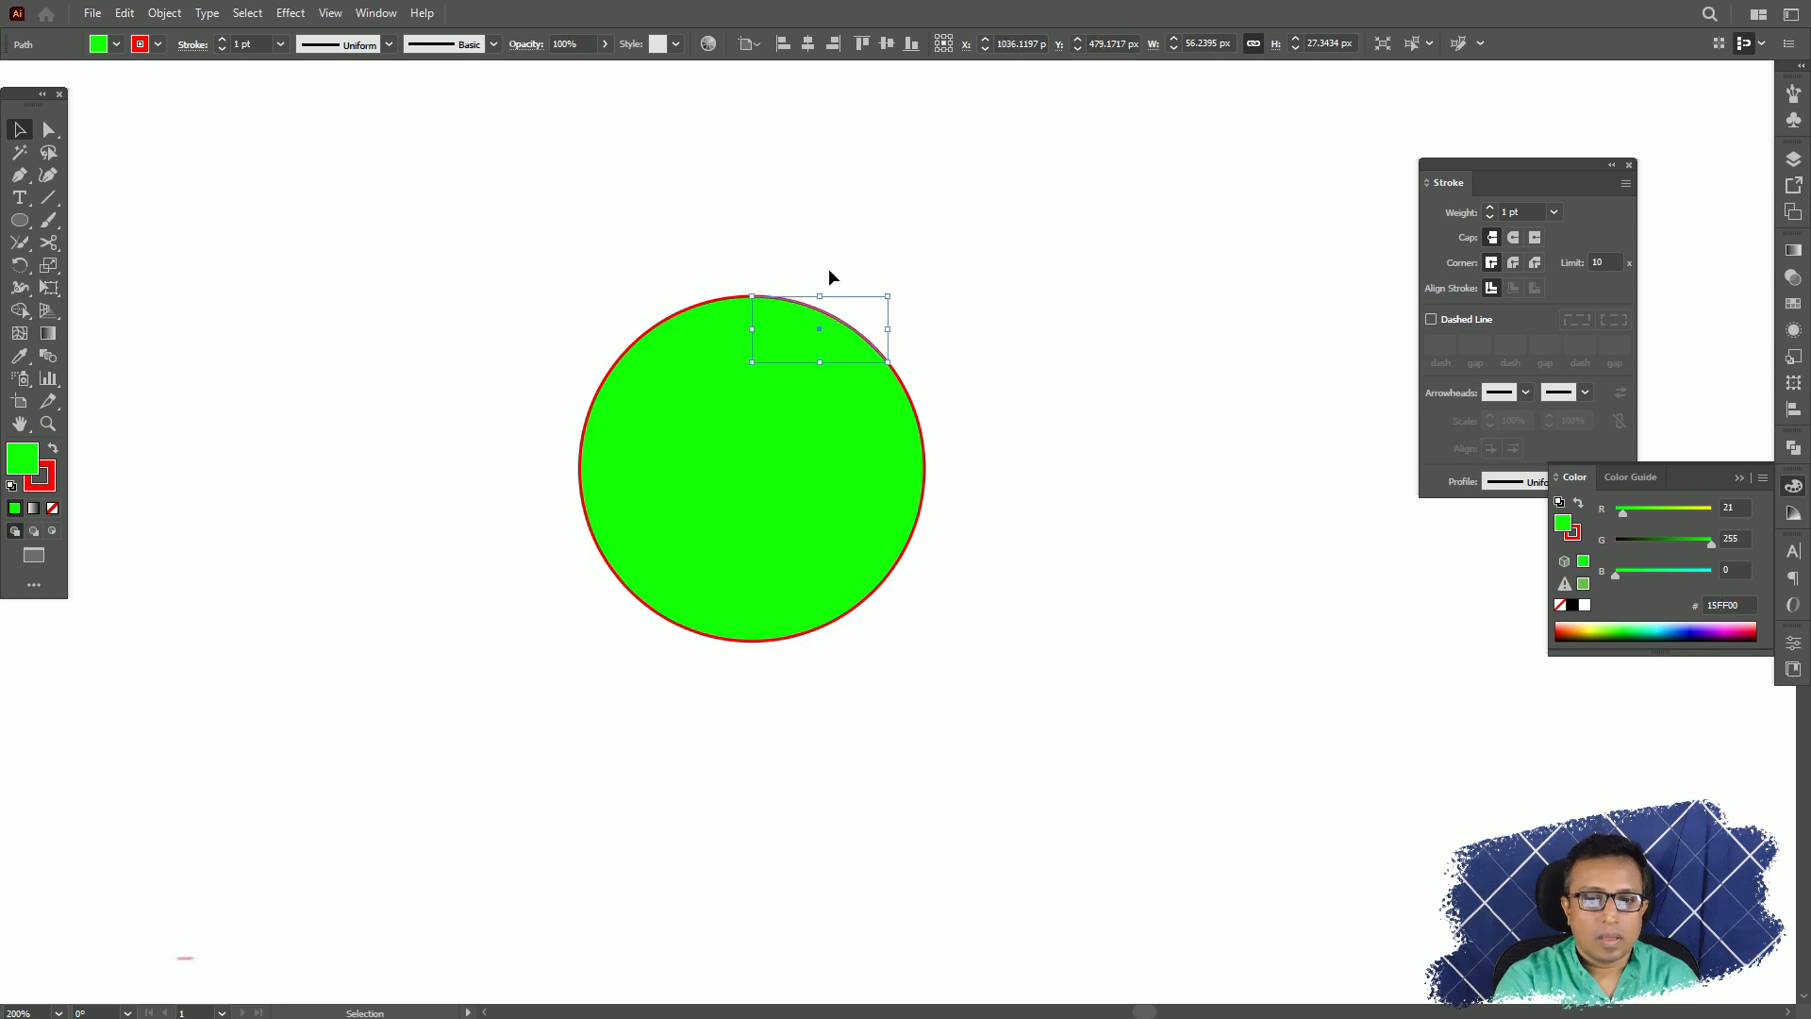
{"action": "left_click", "coordinate": [1107, 229]}
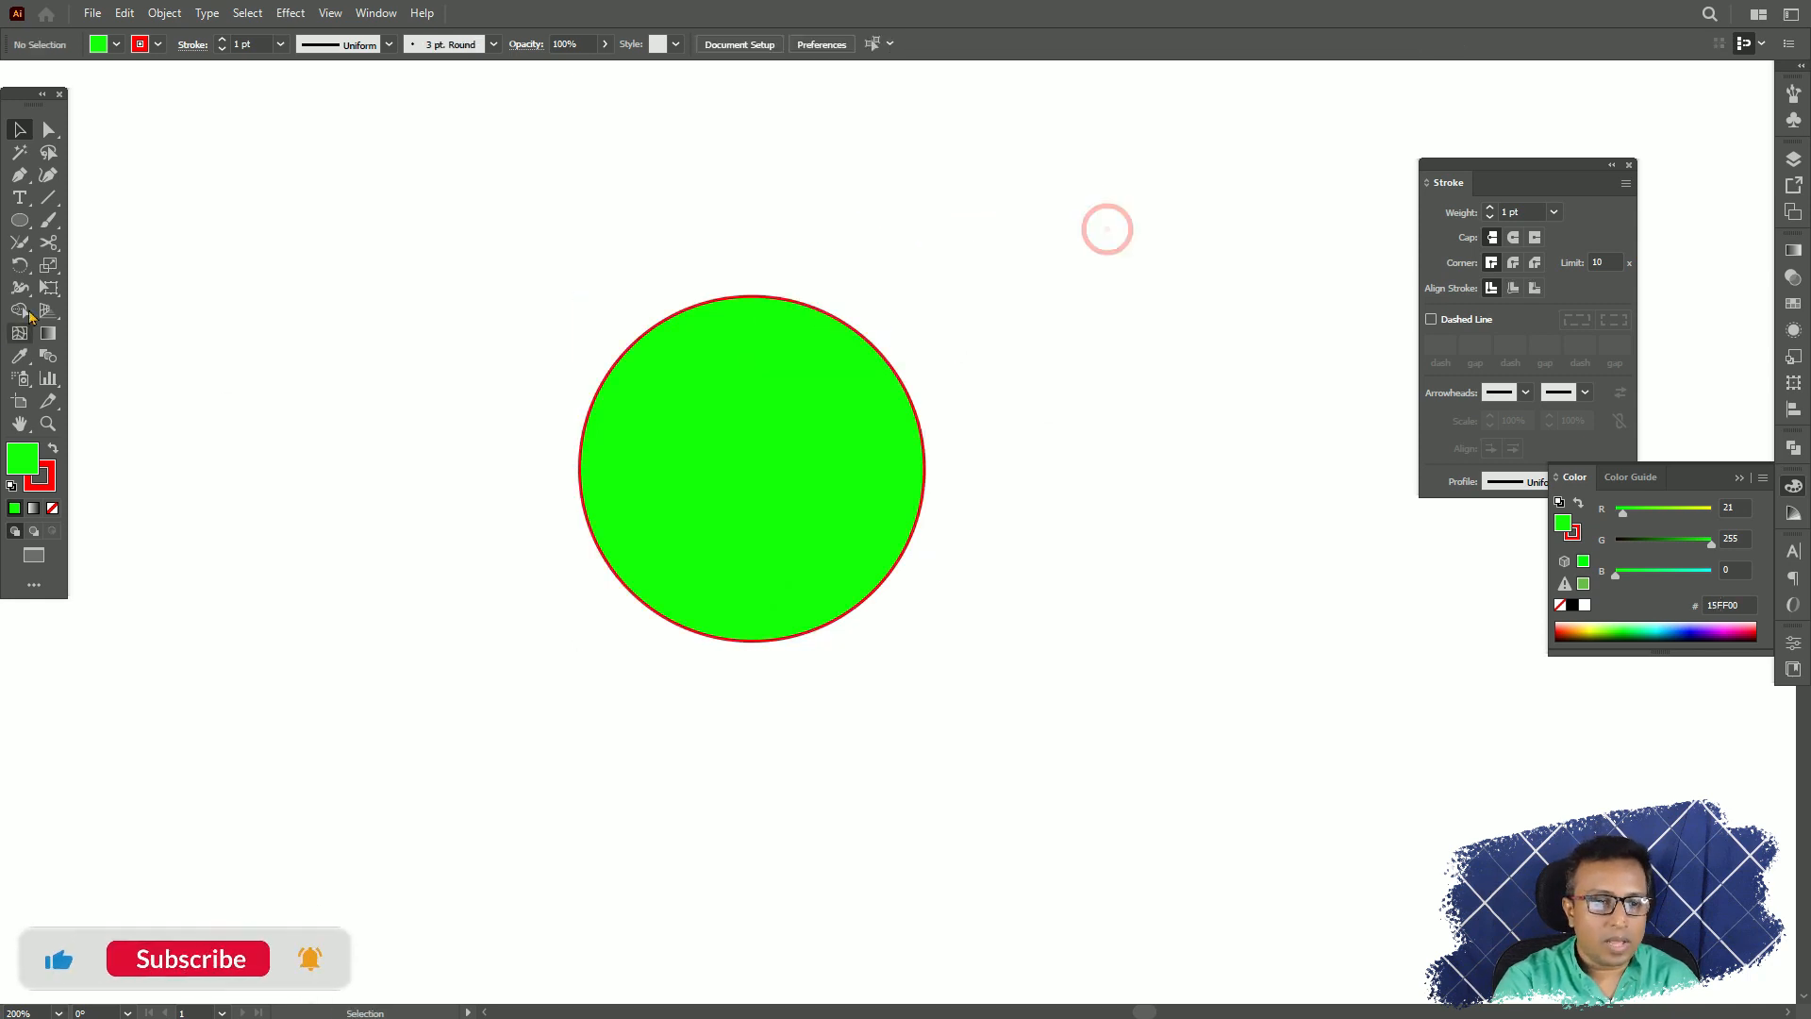
Slice the circle into five roughly horizontal bands with four freehand Knife cuts across it.
{"action": "left_click", "coordinate": [49, 242]}
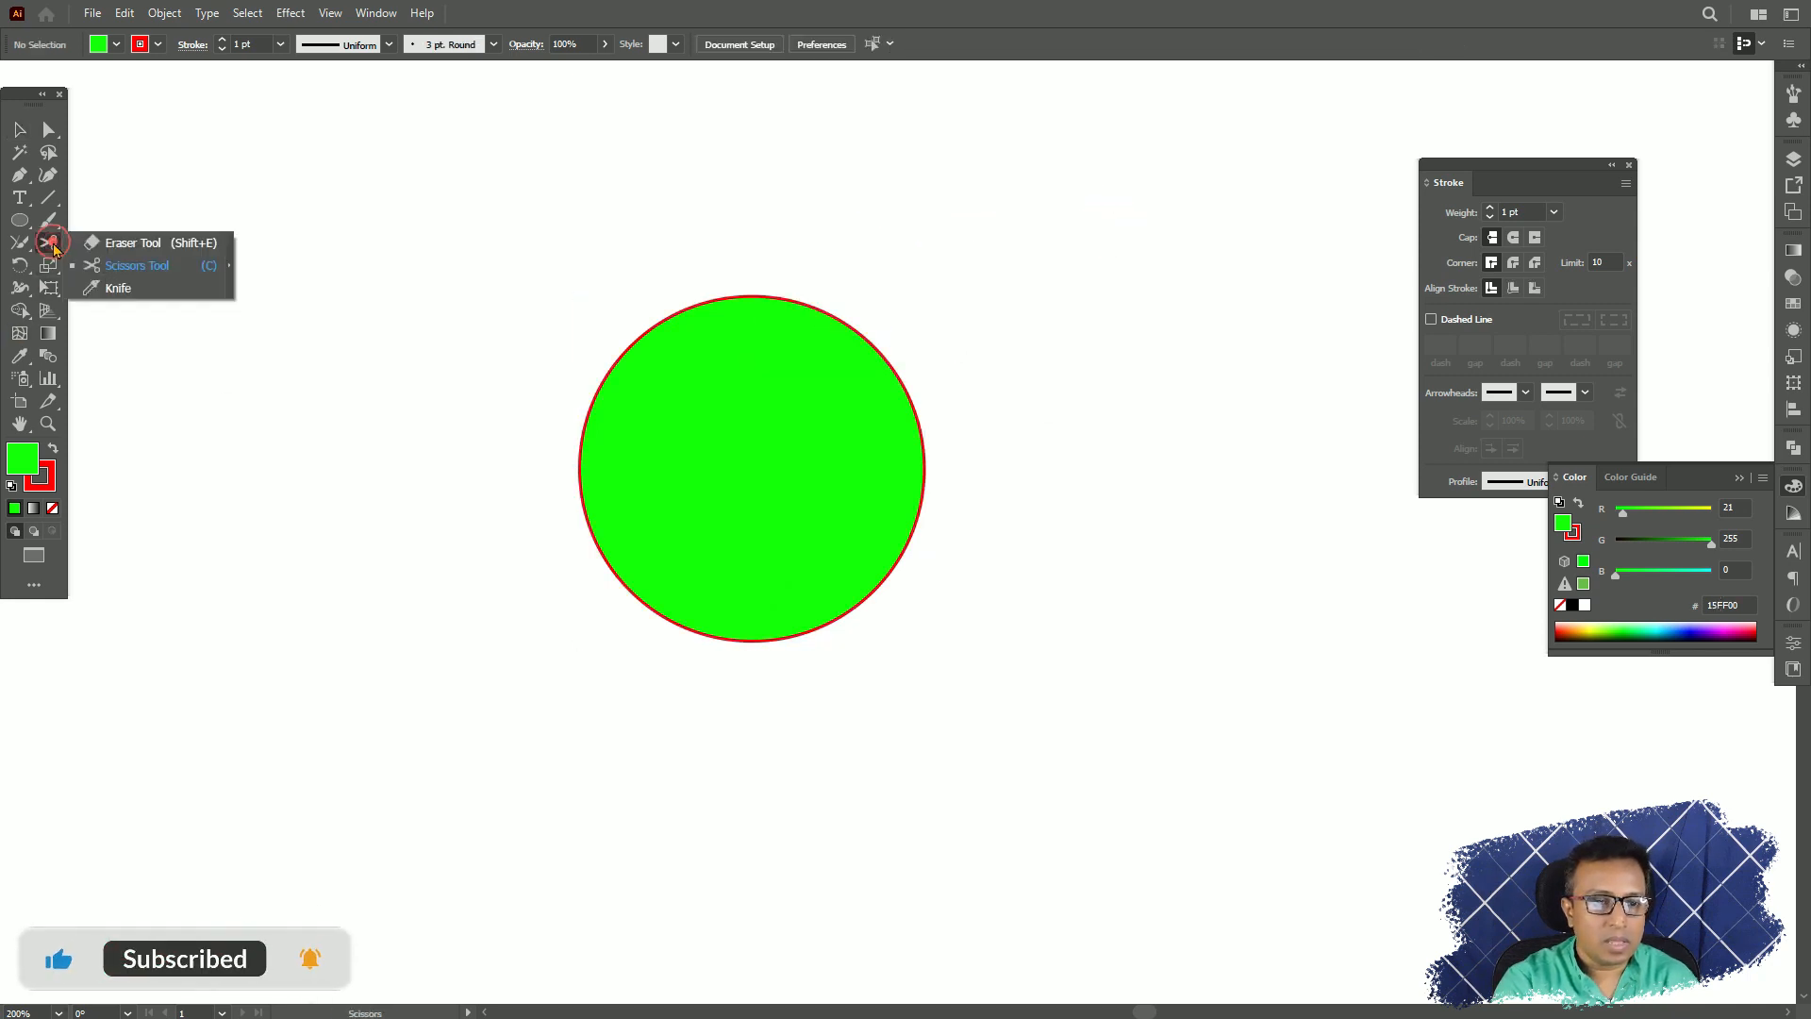
{"action": "left_click", "coordinate": [127, 291]}
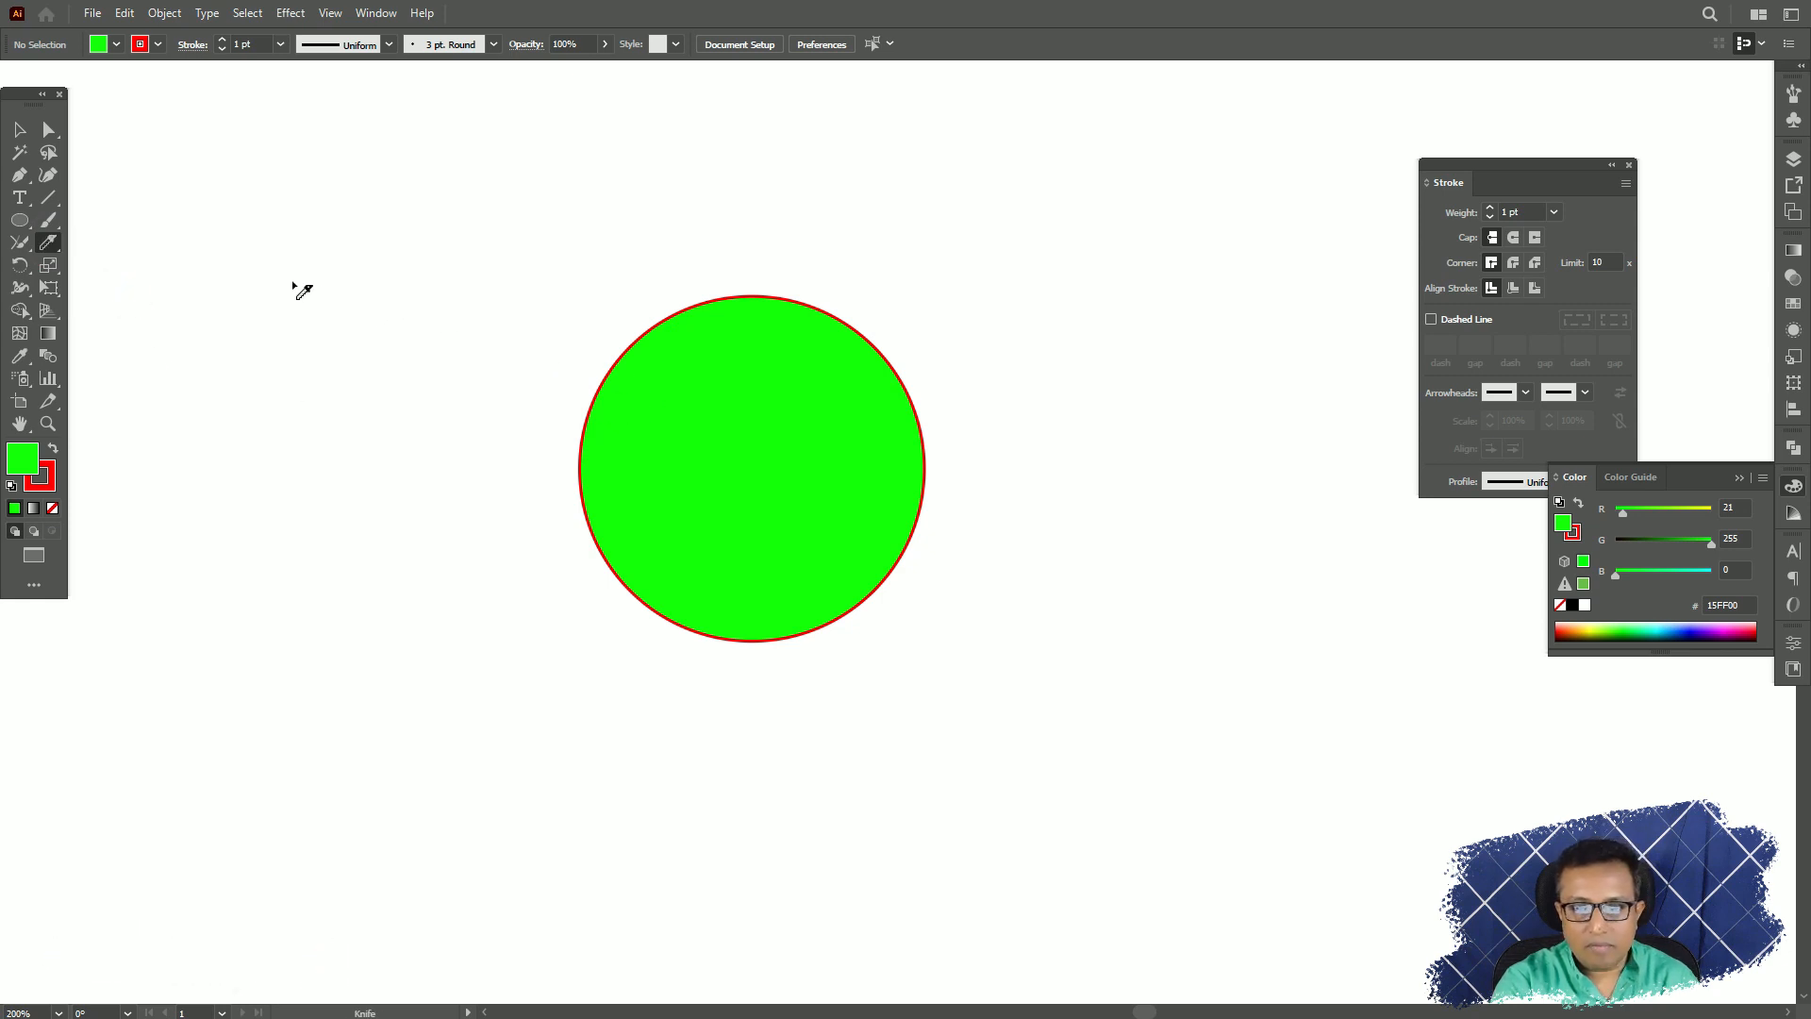
{"action": "mouse_move", "coordinate": [293, 282]}
{"action": "left_mouse_down"}
{"action": "mouse_move", "coordinate": [514, 374]}
{"action": "mouse_move", "coordinate": [1059, 380]}
{"action": "mouse_move", "coordinate": [444, 472]}
{"action": "mouse_move", "coordinate": [859, 538]}
{"action": "mouse_move", "coordinate": [829, 626]}
{"action": "mouse_move", "coordinate": [518, 647]}
{"action": "left_mouse_up"}
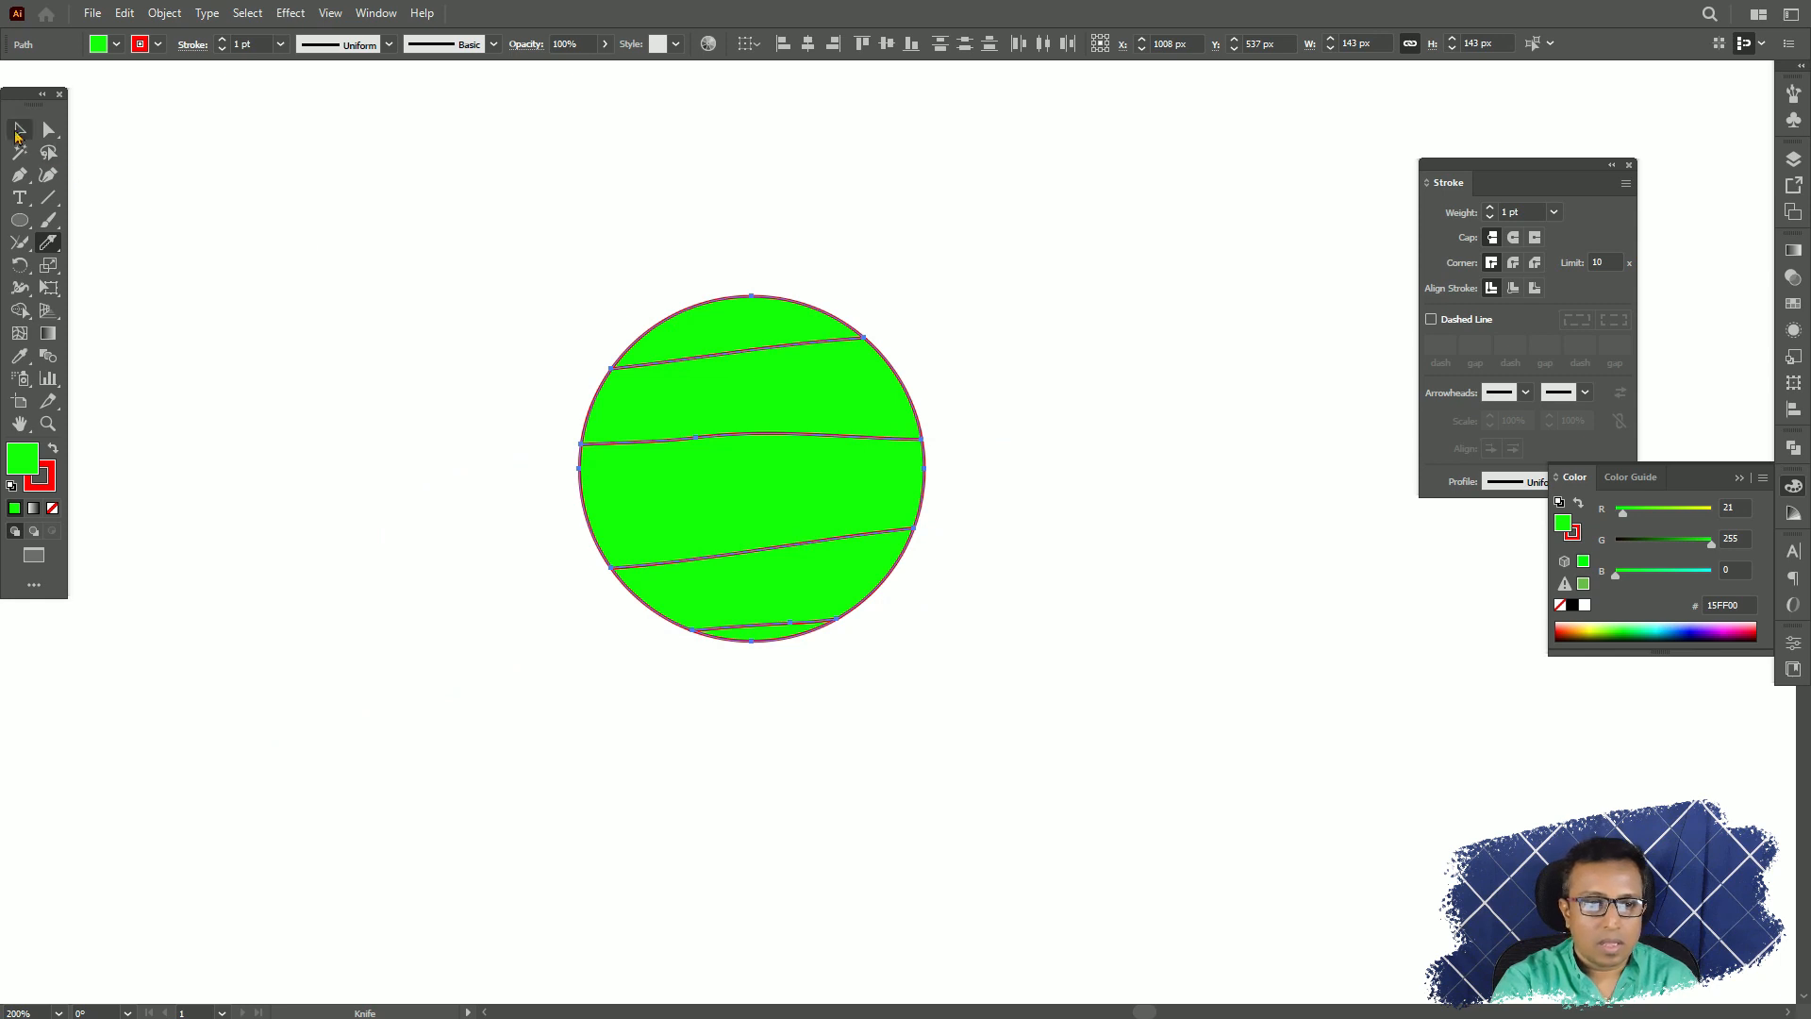
Deselect the sliced circle and move its bands apart with the Selection tool so that all five pieces are separated.
{"action": "left_click", "coordinate": [16, 135]}
{"action": "left_click", "coordinate": [764, 145]}
{"action": "left_click_drag", "start_coordinate": [765, 322], "coordinate": [572, 326]}
{"action": "left_click_drag", "start_coordinate": [755, 500], "coordinate": [1179, 458]}
{"action": "left_click_drag", "start_coordinate": [841, 583], "coordinate": [500, 588]}
{"action": "left_click_drag", "start_coordinate": [773, 631], "coordinate": [891, 730]}
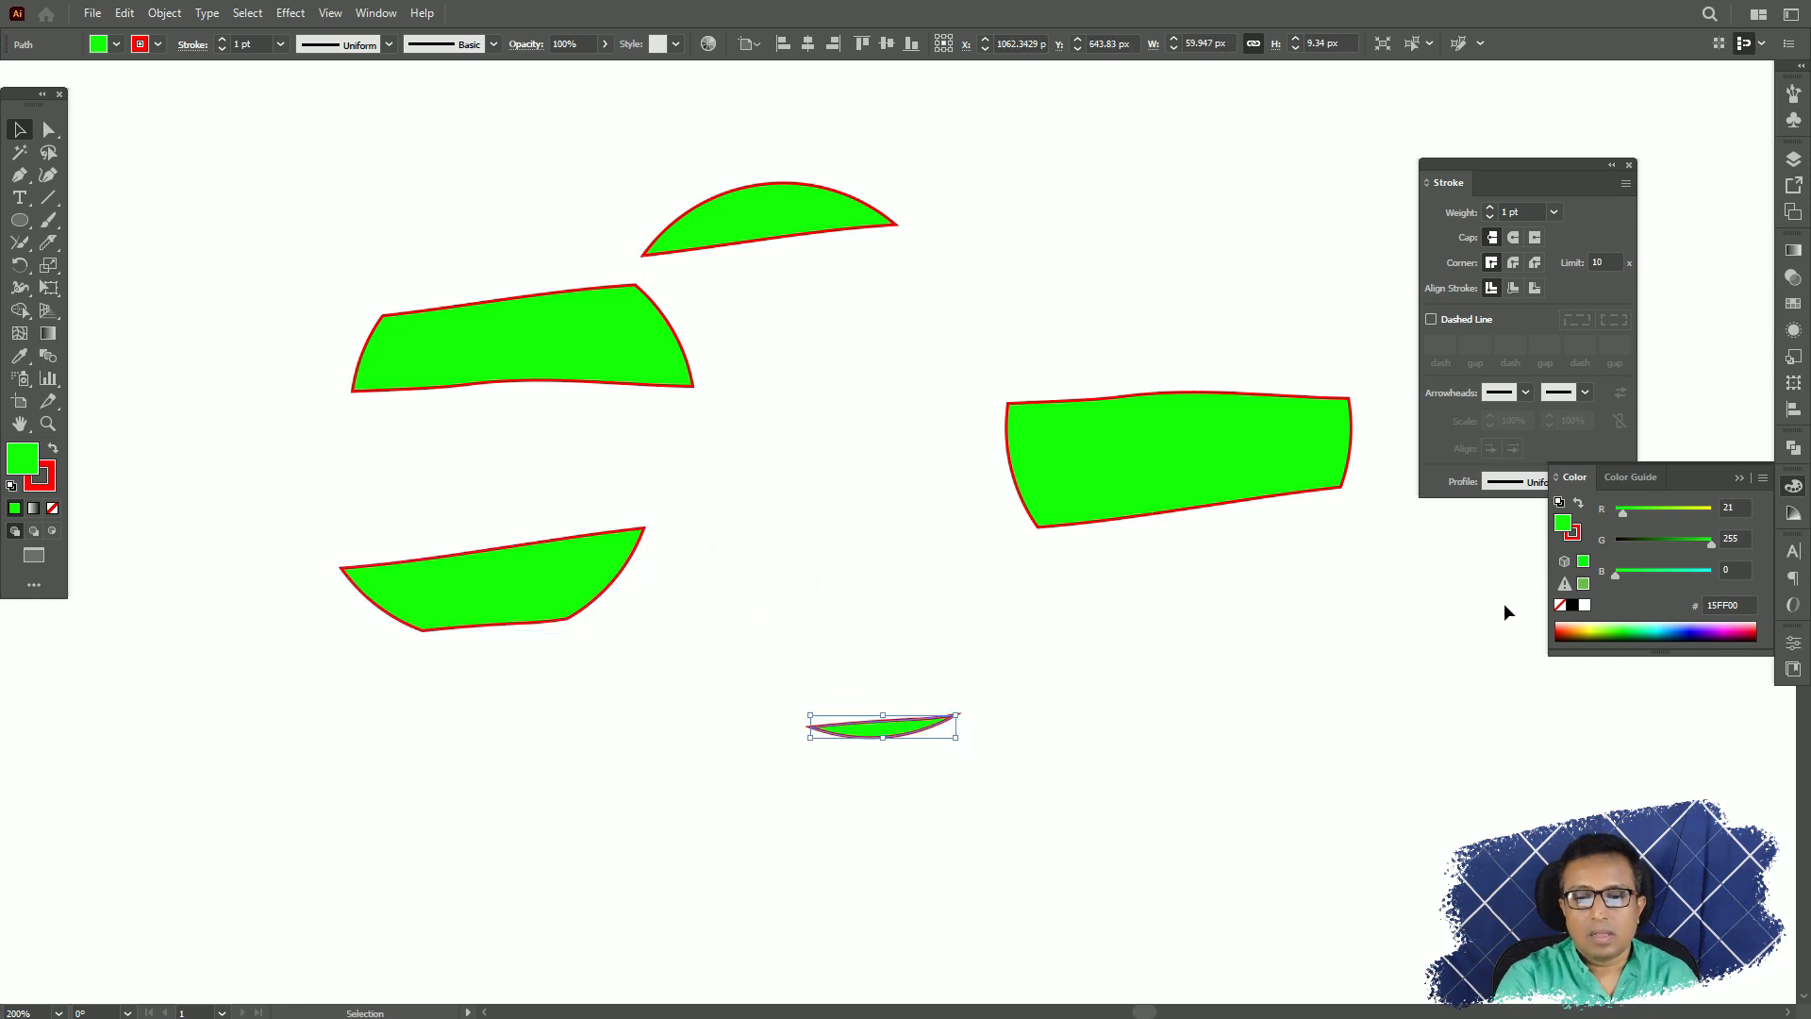